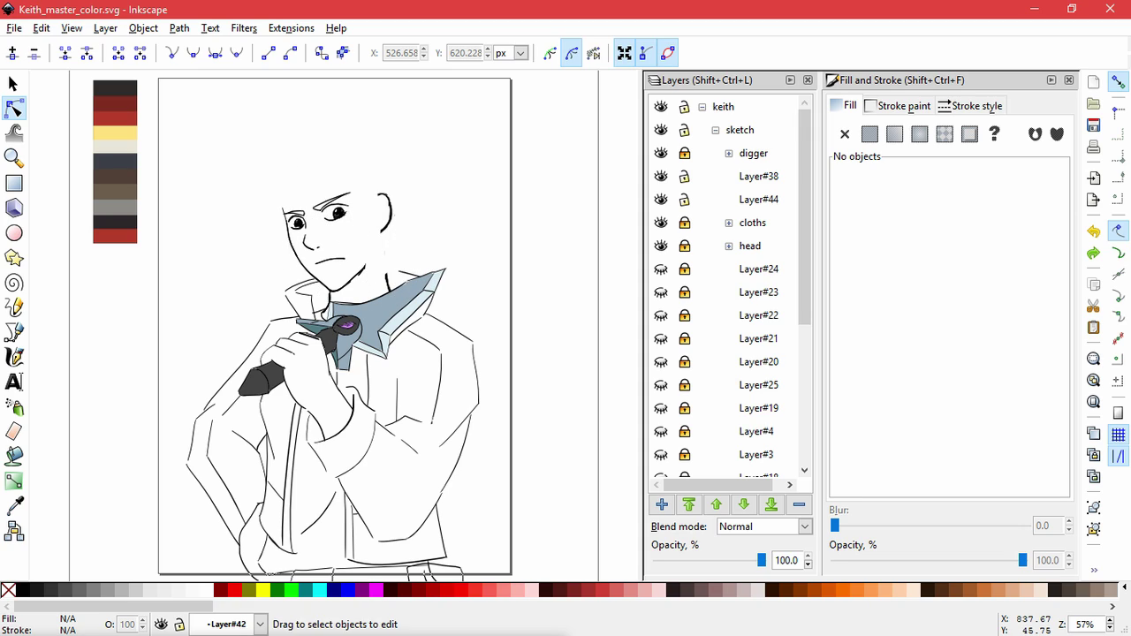
# Redo the change that brings back the hair line art, and unlock and expand the head layer.
pyautogui.hotkey('ctrl', 'shift', 'z')
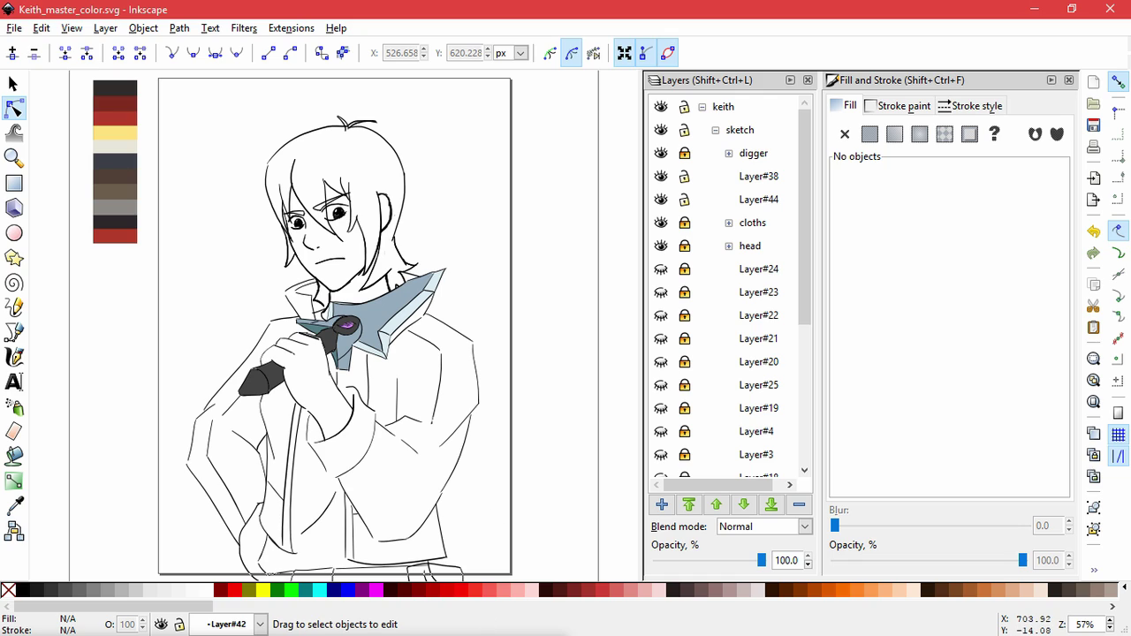
pyautogui.click(215, 251)
pyautogui.click(662, 246)
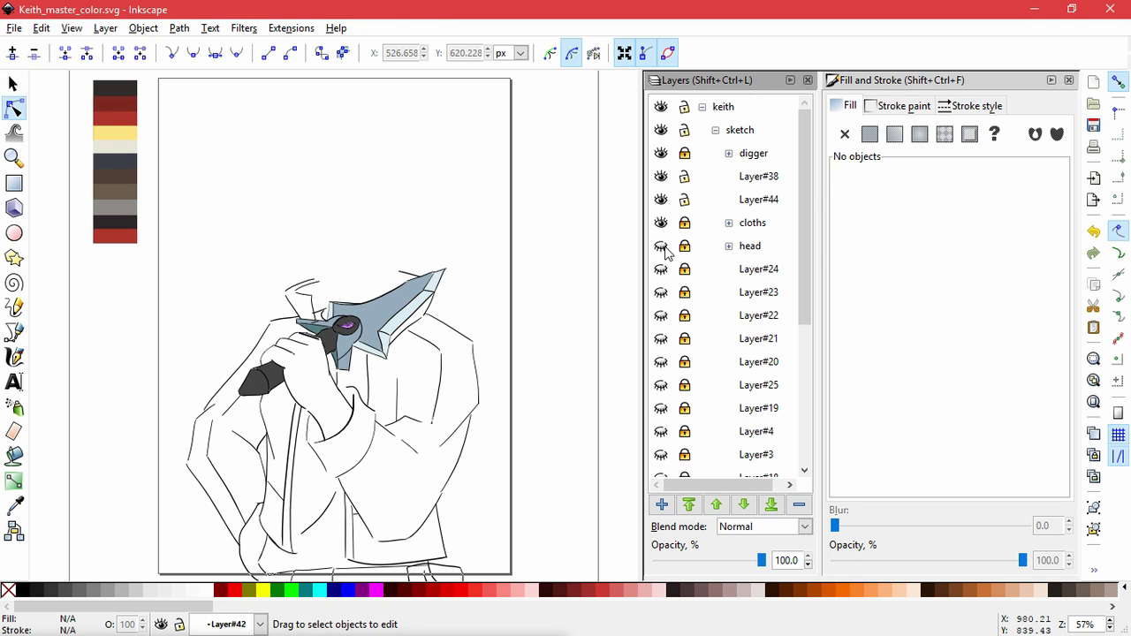
pyautogui.click(662, 246)
pyautogui.click(684, 246)
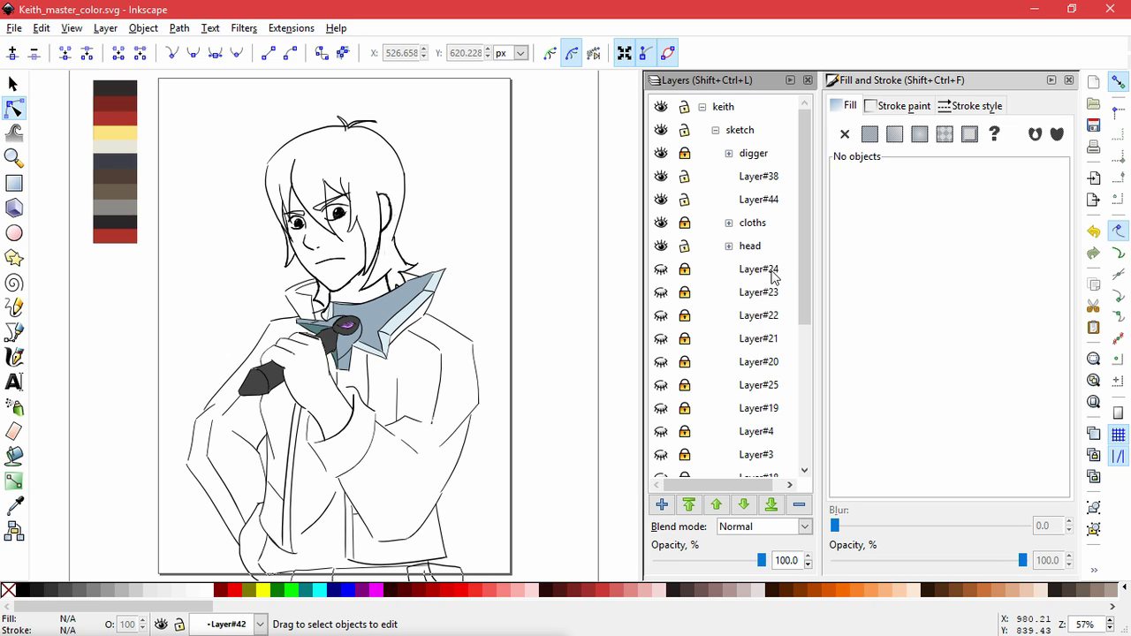
pyautogui.click(729, 246)
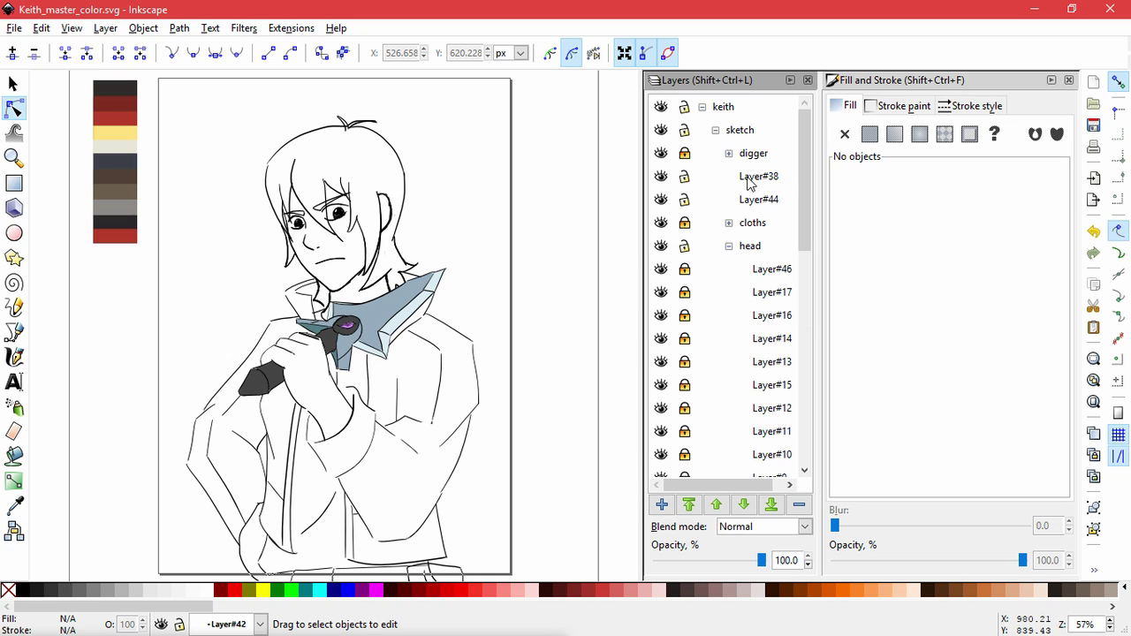
# Lock Layer#38 and Layer#44 in the sketch group and switch to the selection tool.
pyautogui.click(684, 177)
pyautogui.click(684, 199)
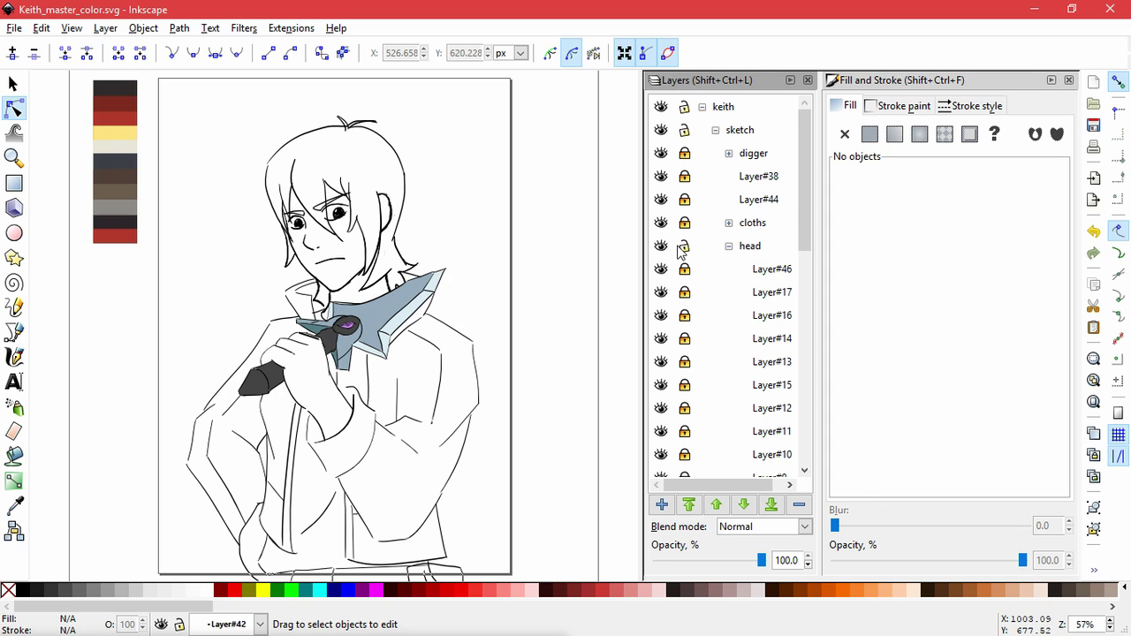
pyautogui.click(12, 84)
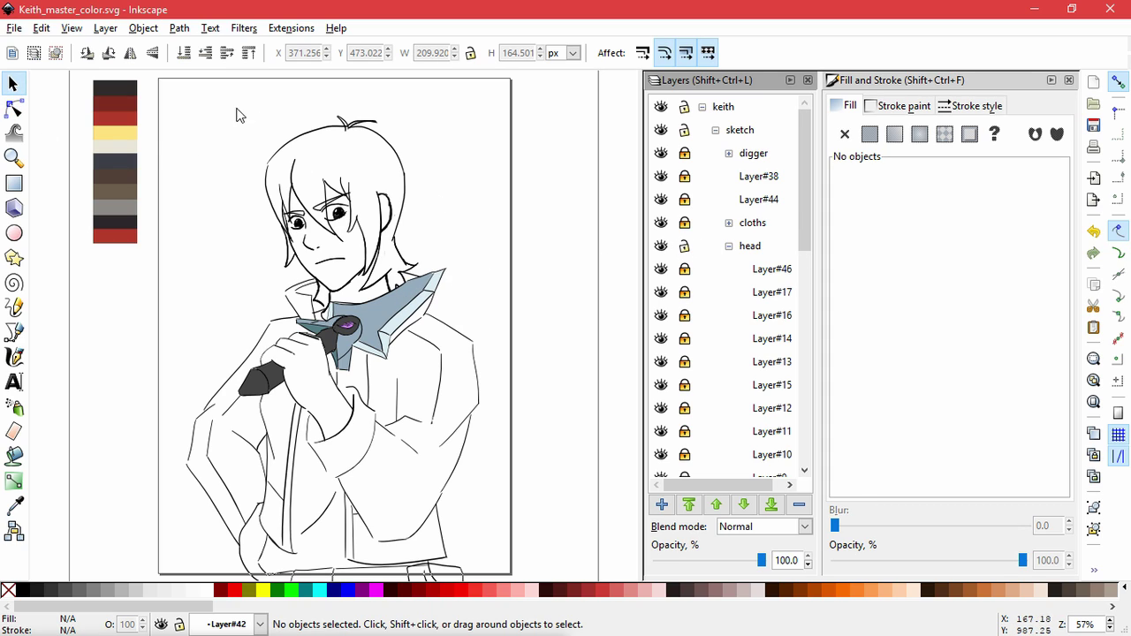
# Identify the hair layer by toggling the visibility of the head sublayers, and unlock Layer#17.
pyautogui.click(729, 245)
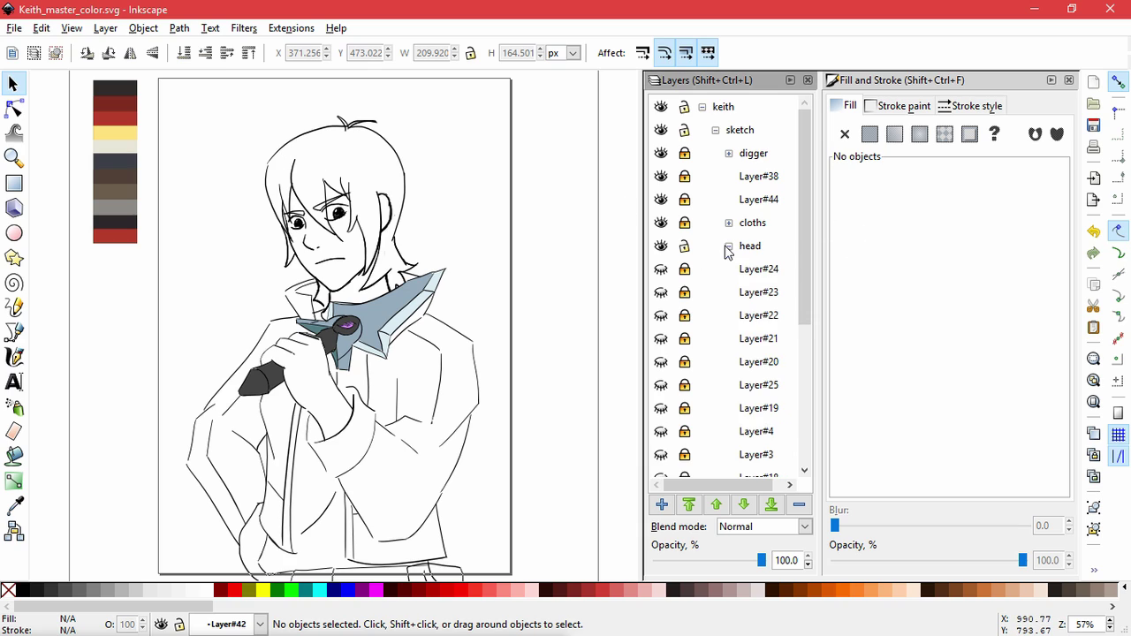
pyautogui.scroll(-5, 729, 275)
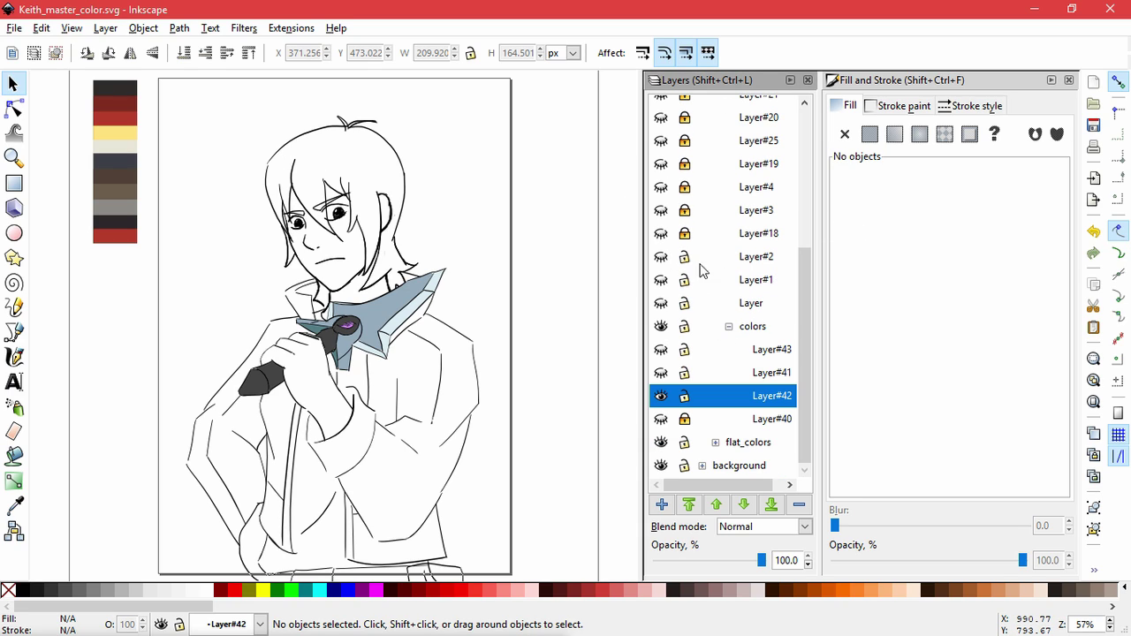
pyautogui.scroll(5, 702, 271)
pyautogui.click(730, 247)
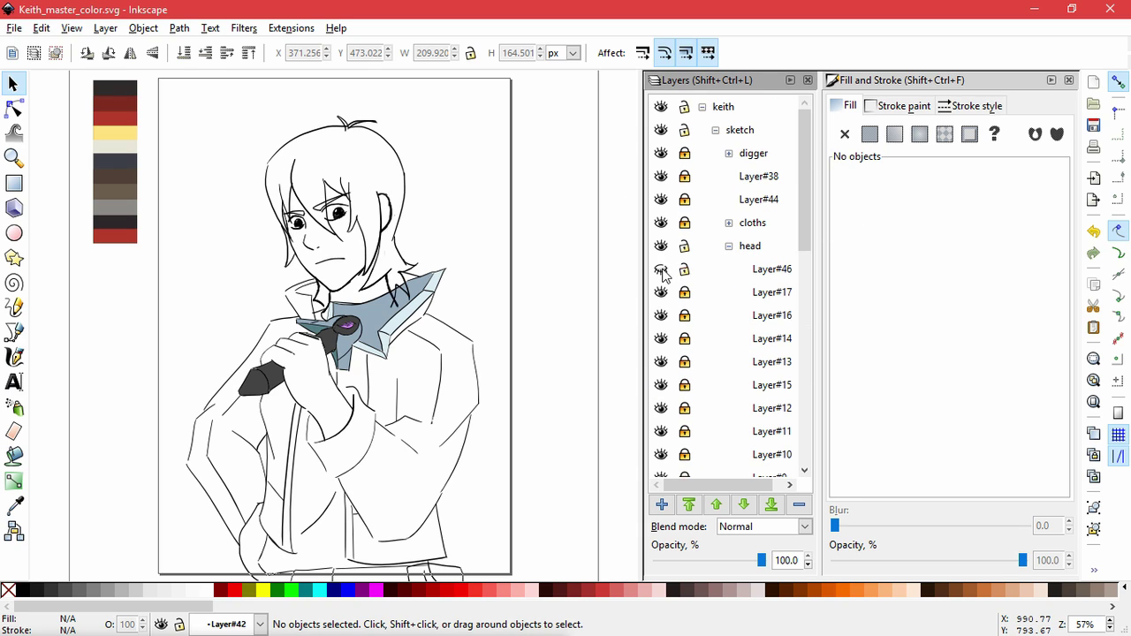
pyautogui.click(684, 269)
pyautogui.click(660, 293)
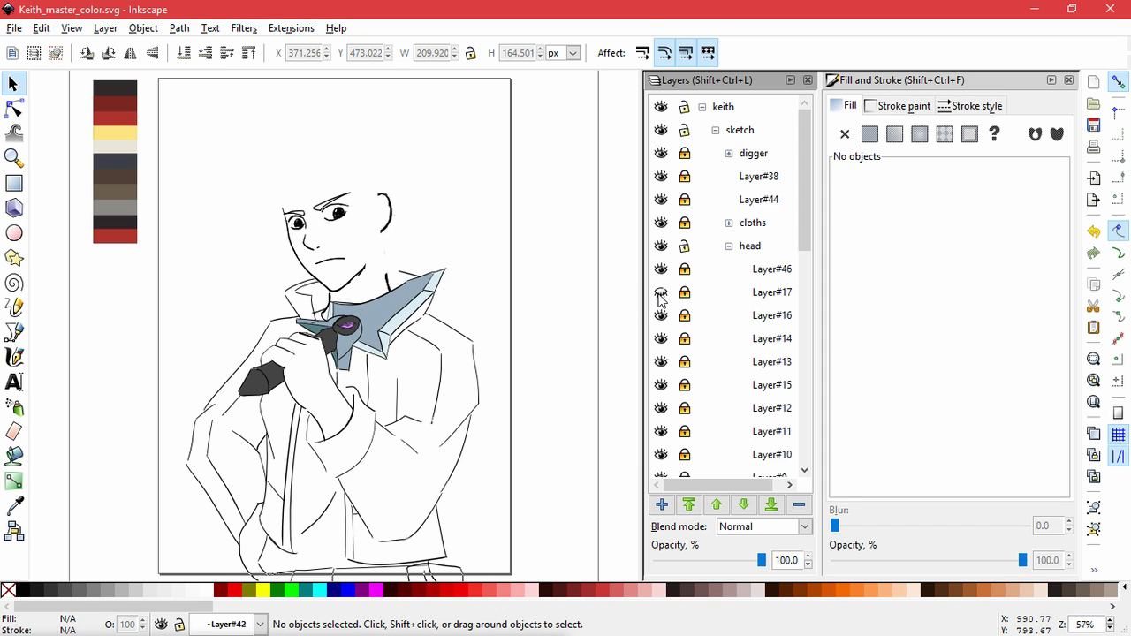
pyautogui.click(660, 293)
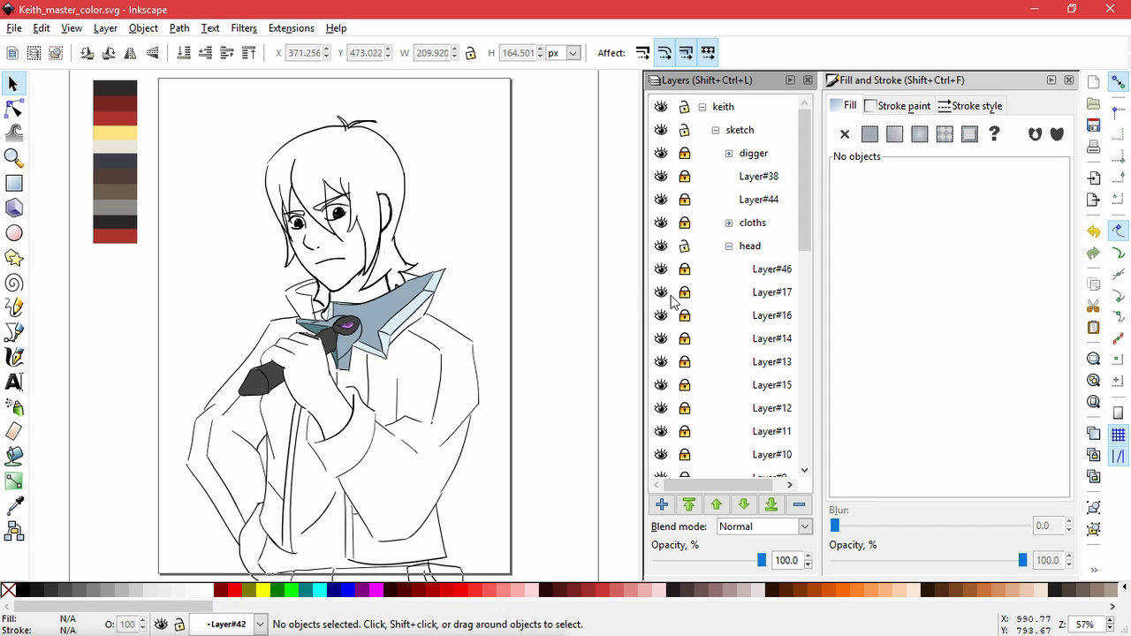
pyautogui.click(660, 294)
pyautogui.click(684, 292)
pyautogui.click(661, 293)
pyautogui.click(661, 294)
pyautogui.click(661, 293)
pyautogui.click(303, 156)
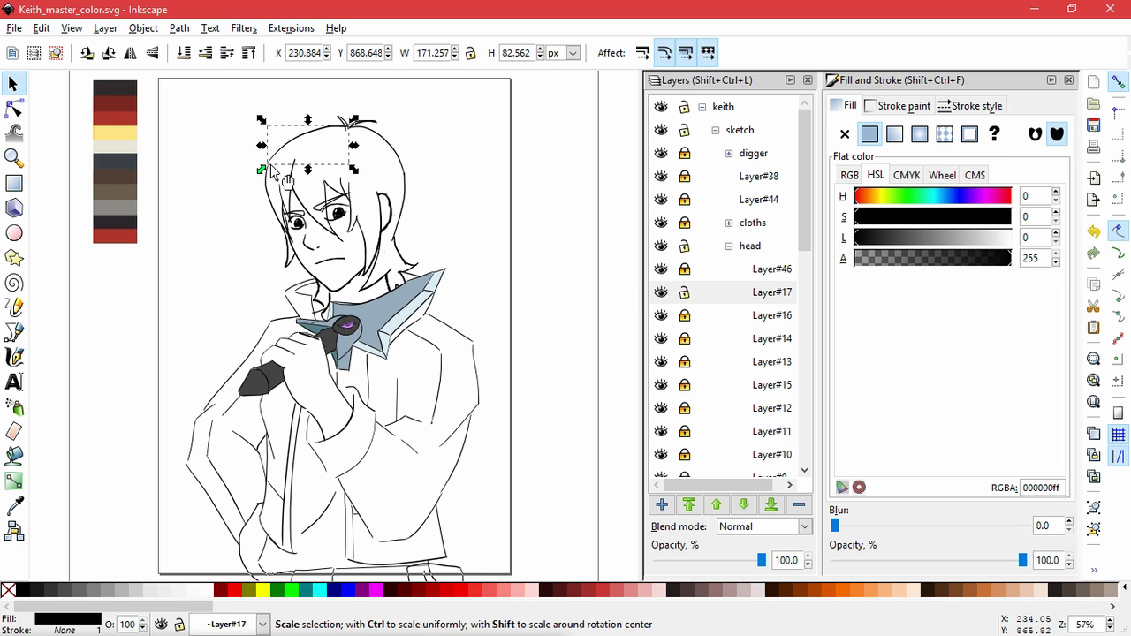
pyautogui.scroll(2, 321, 292)
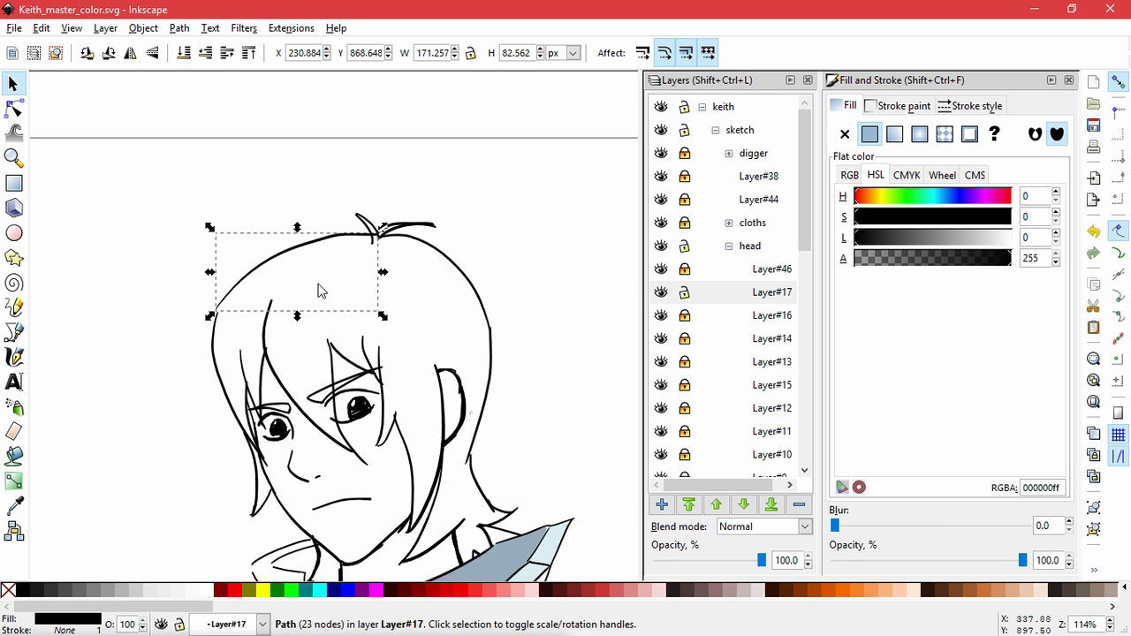
pyautogui.click(320, 291)
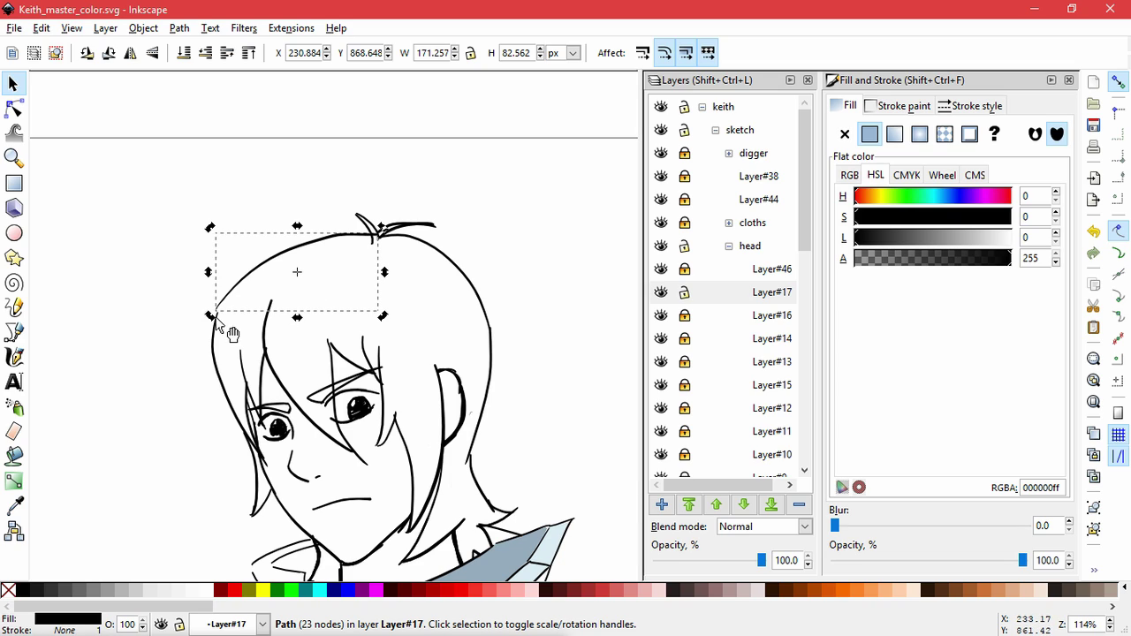
pyautogui.moveTo(215, 319)
pyautogui.mouseDown()
pyautogui.moveTo(226, 337)
pyautogui.moveTo(217, 320)
pyautogui.mouseUp()
pyautogui.keyDown('shift'); pyautogui.click(219, 347); pyautogui.keyUp('shift')
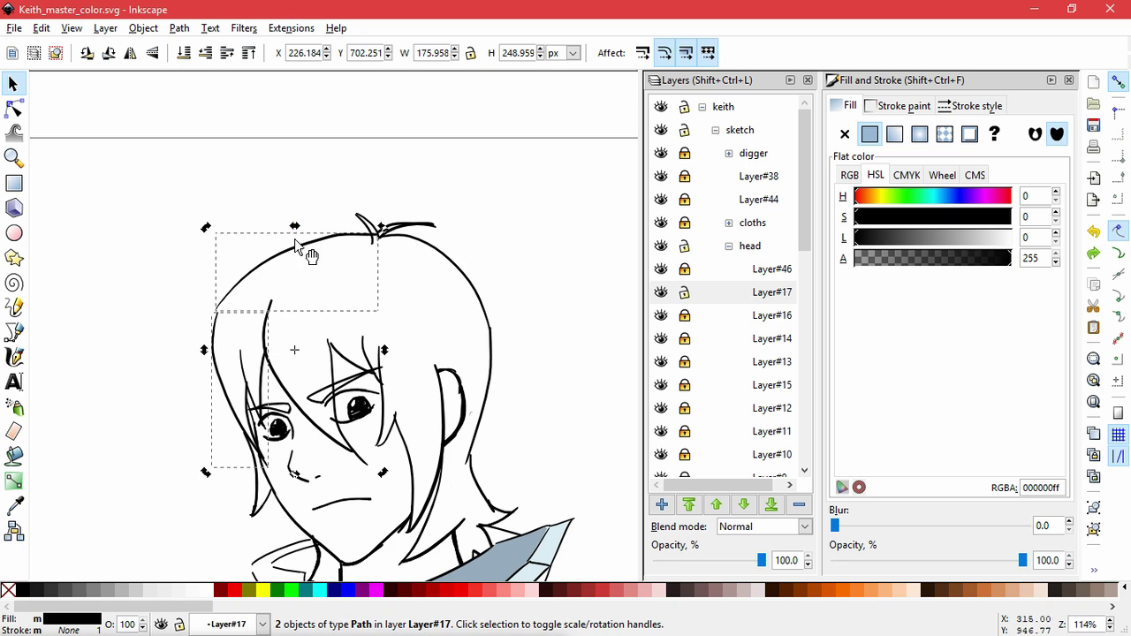
pyautogui.click(246, 351)
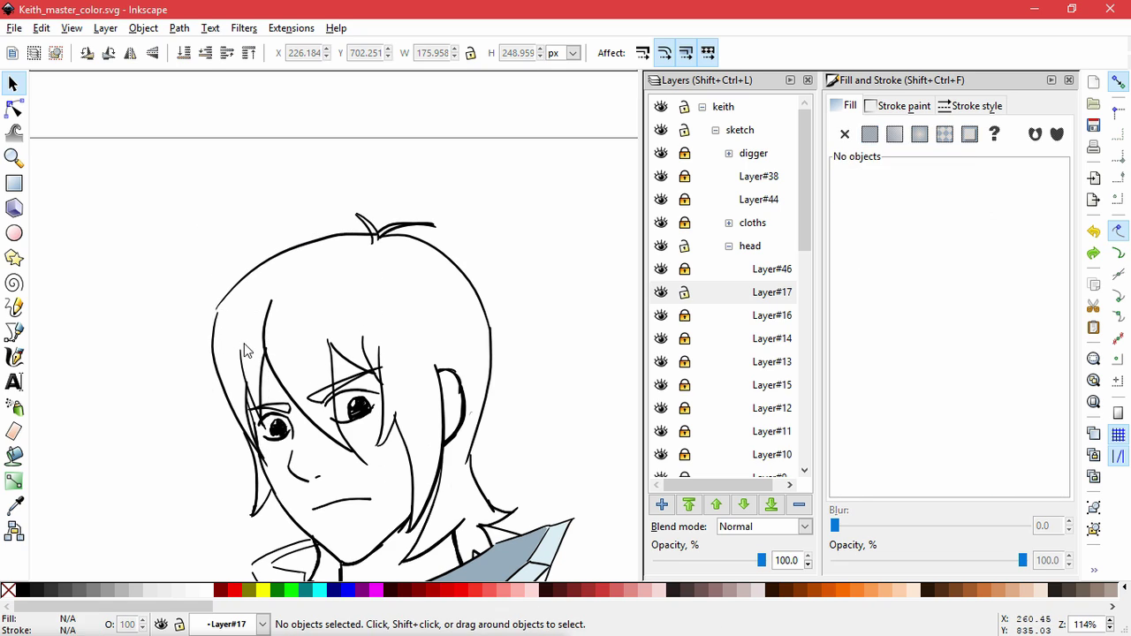
# Shift the character's upper-left and left-side hair outline strokes slightly inward toward the face.
pyautogui.click(236, 288)
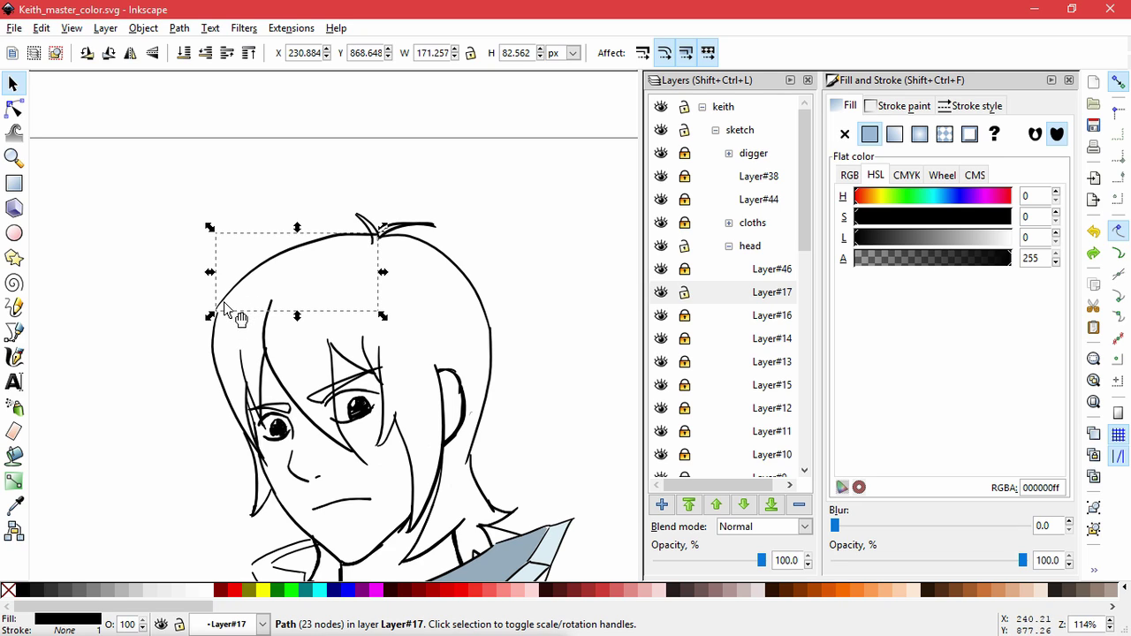
pyautogui.click(219, 327)
pyautogui.moveTo(219, 327)
pyautogui.mouseDown()
pyautogui.moveTo(216, 351)
pyautogui.moveTo(227, 329)
pyautogui.moveTo(213, 320)
pyautogui.mouseUp()
pyautogui.click(223, 355)
pyautogui.click(623, 384)
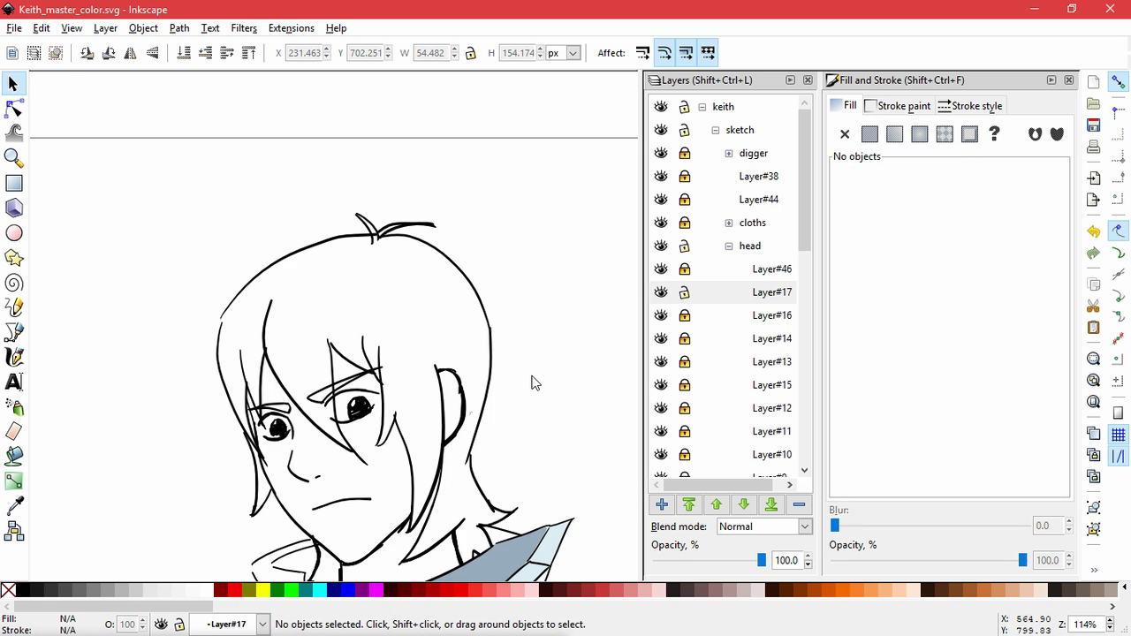
pyautogui.press('5')
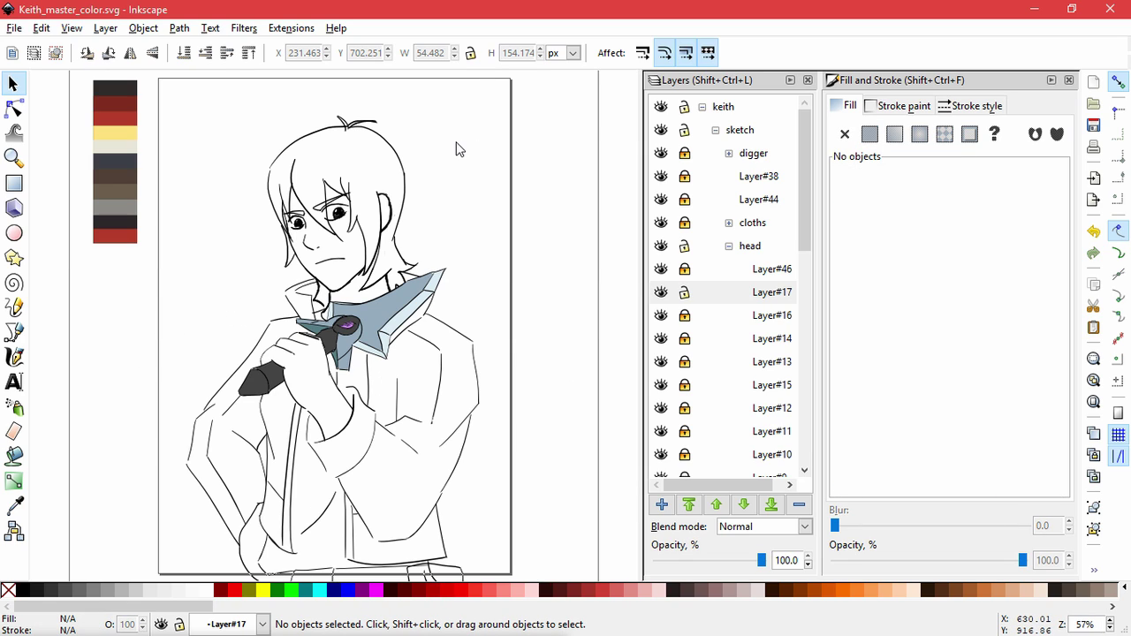
# Select the hair outline strokes on the ear side together with the top tuft and skew them slightly toward the face.
pyautogui.scroll(2, 413, 168)
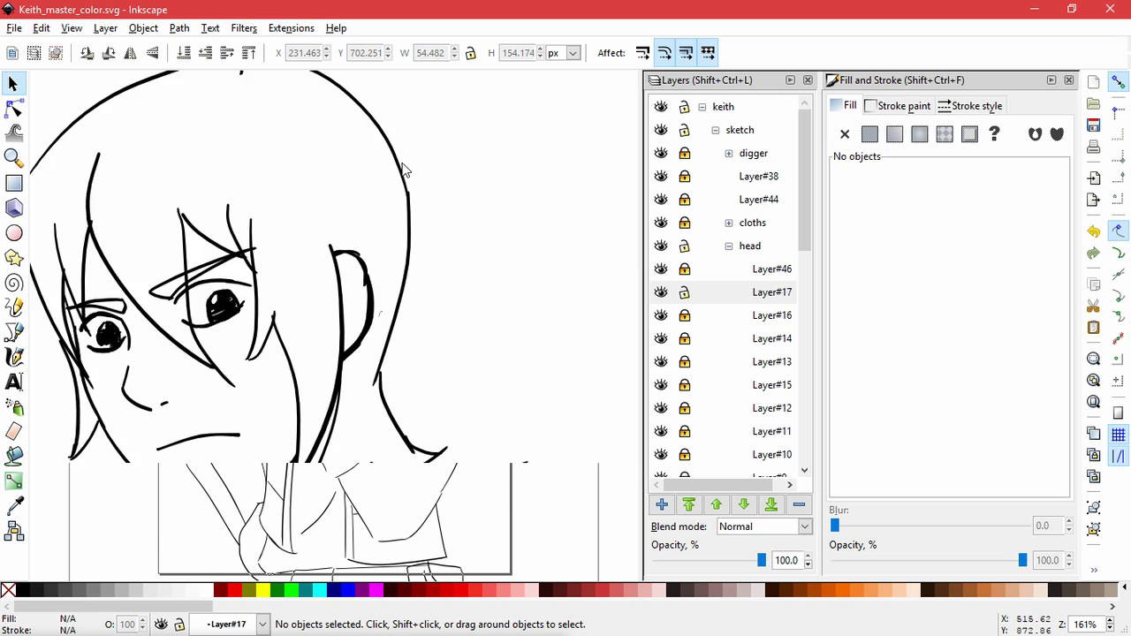
pyautogui.press('Tab')
pyautogui.moveTo(459, 272); pyautogui.dragTo(380, 198)
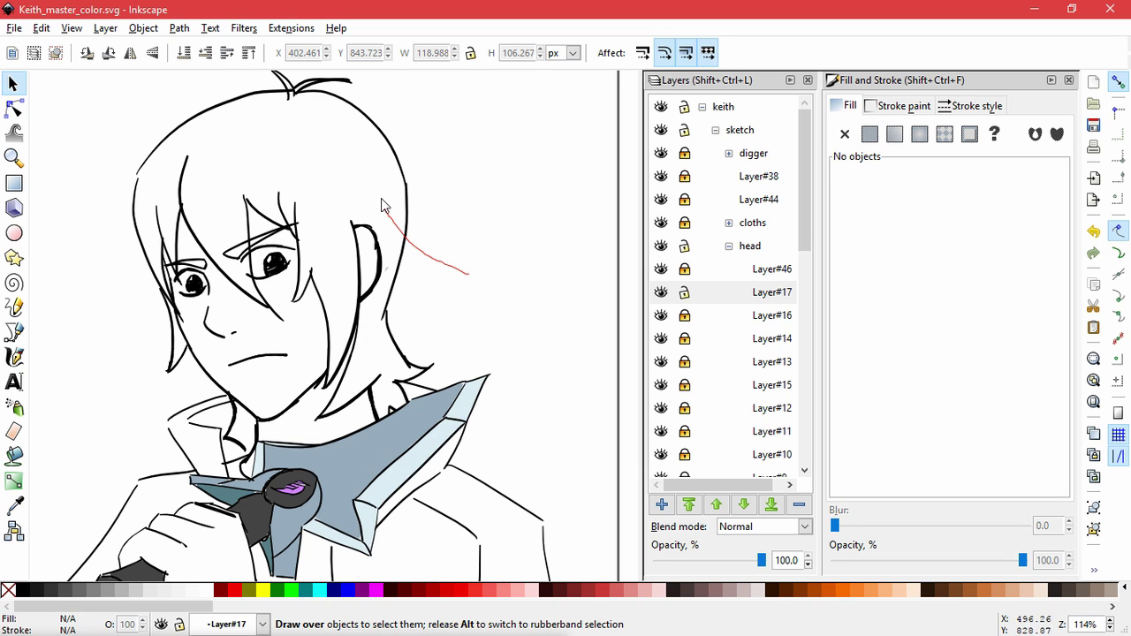
pyautogui.moveTo(347, 108); pyautogui.dragTo(263, 80)
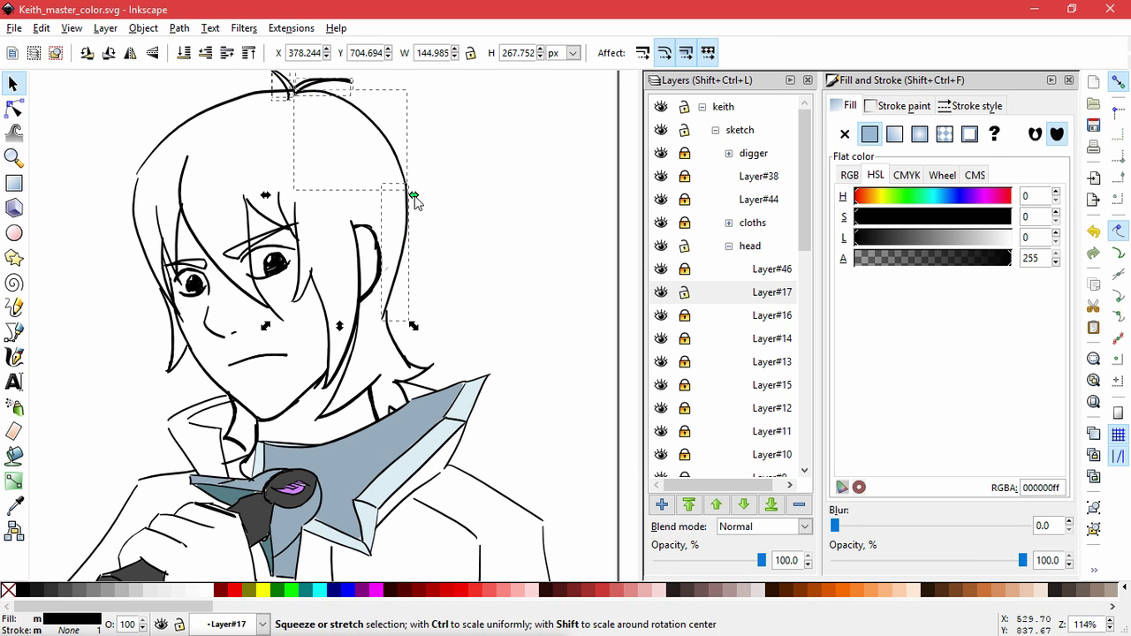
pyautogui.moveTo(416, 200); pyautogui.dragTo(416, 203)
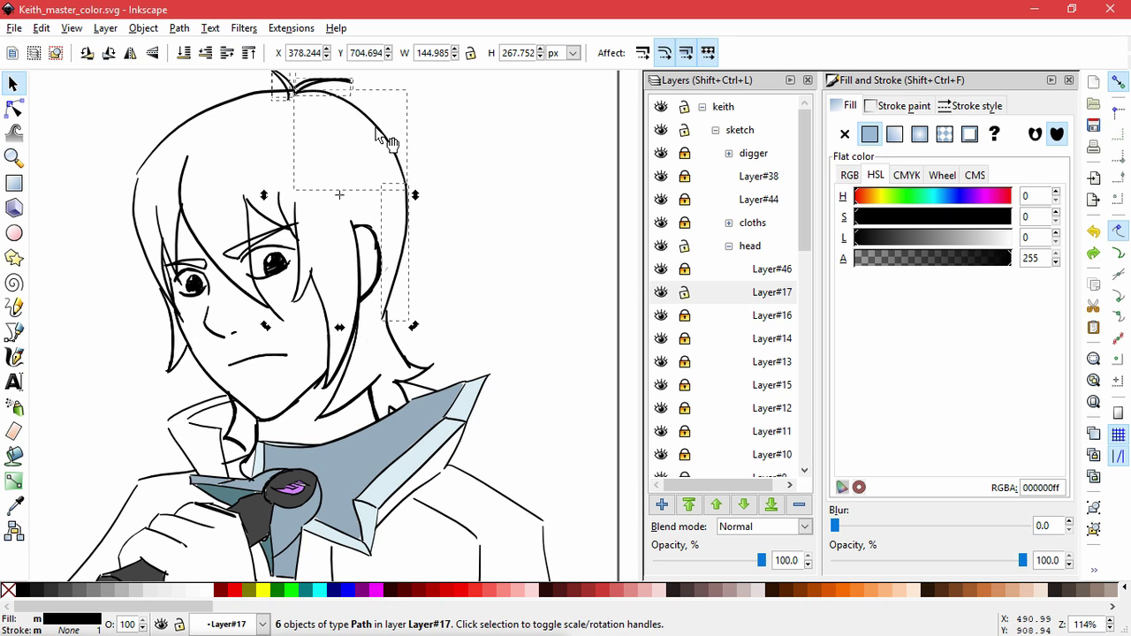
pyautogui.press('space')
pyautogui.moveTo(441, 167); pyautogui.dragTo(464, 279)
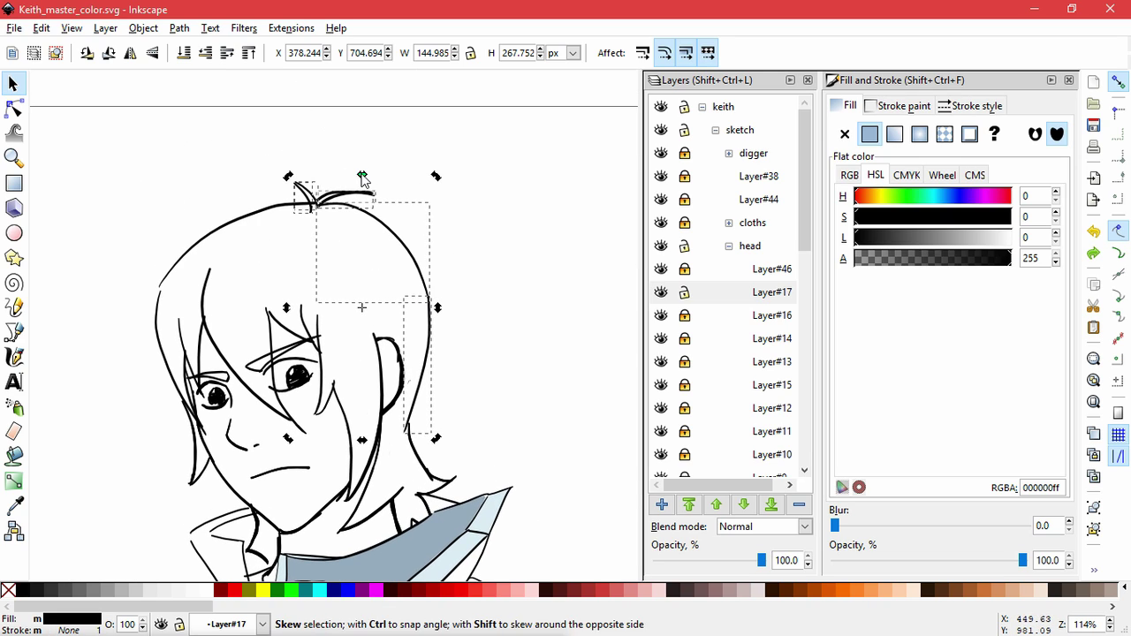
pyautogui.moveTo(362, 181); pyautogui.dragTo(350, 188)
pyautogui.click(541, 315)
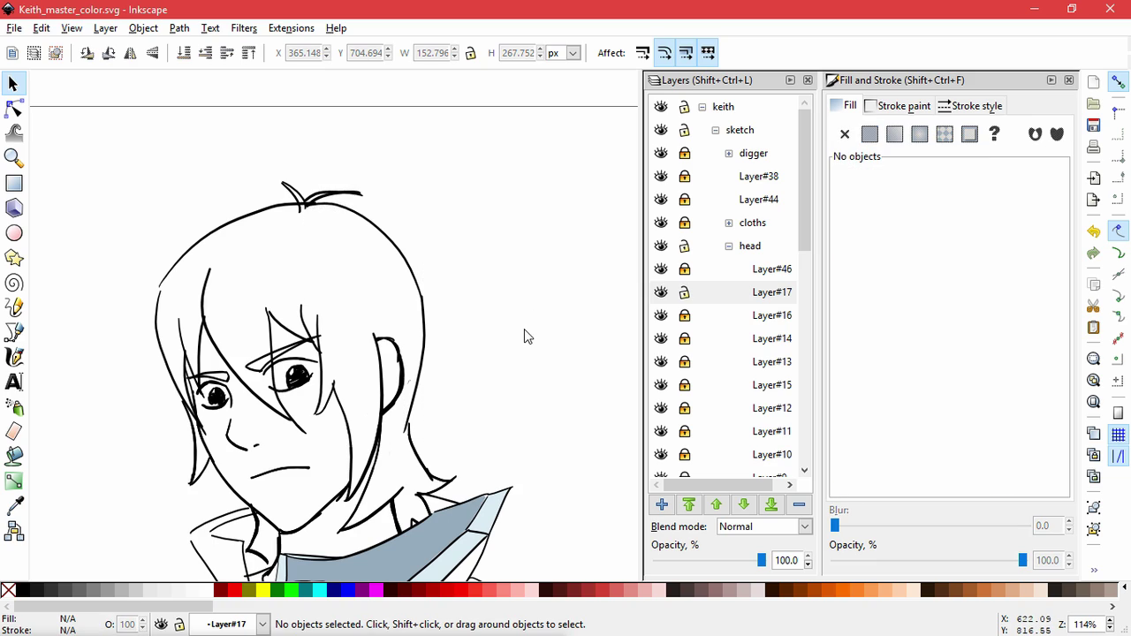
pyautogui.press('5')
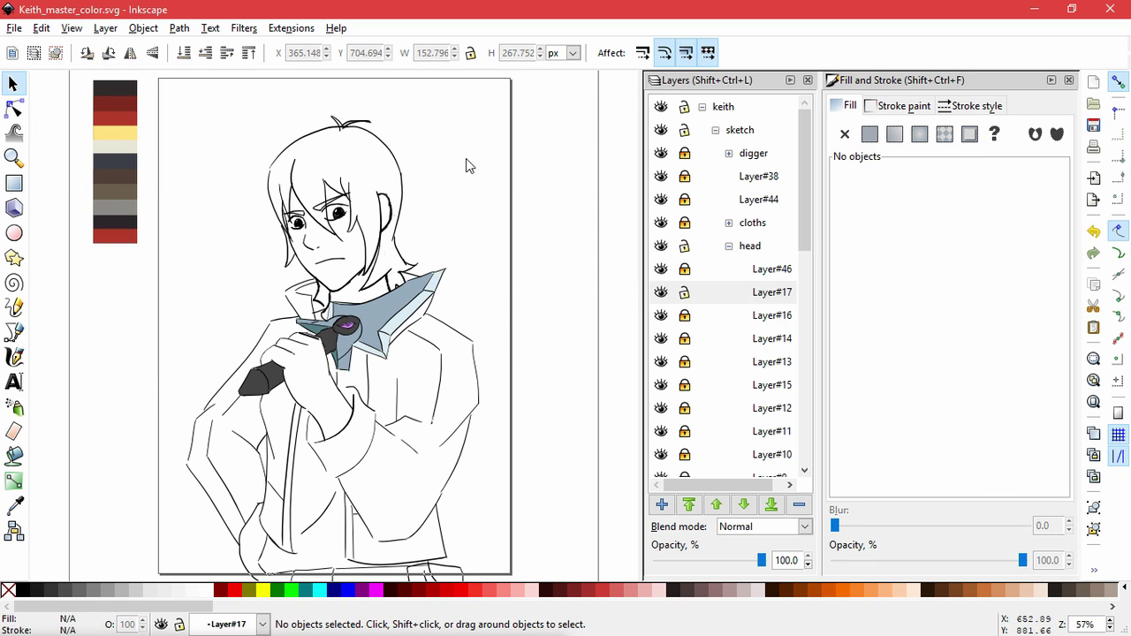
# Adjust the upper-left hair outline stroke so its lower end meets the side stroke beneath it.
pyautogui.keyDown('ctrl'); pyautogui.scroll(4, 287, 168); pyautogui.keyUp('ctrl')
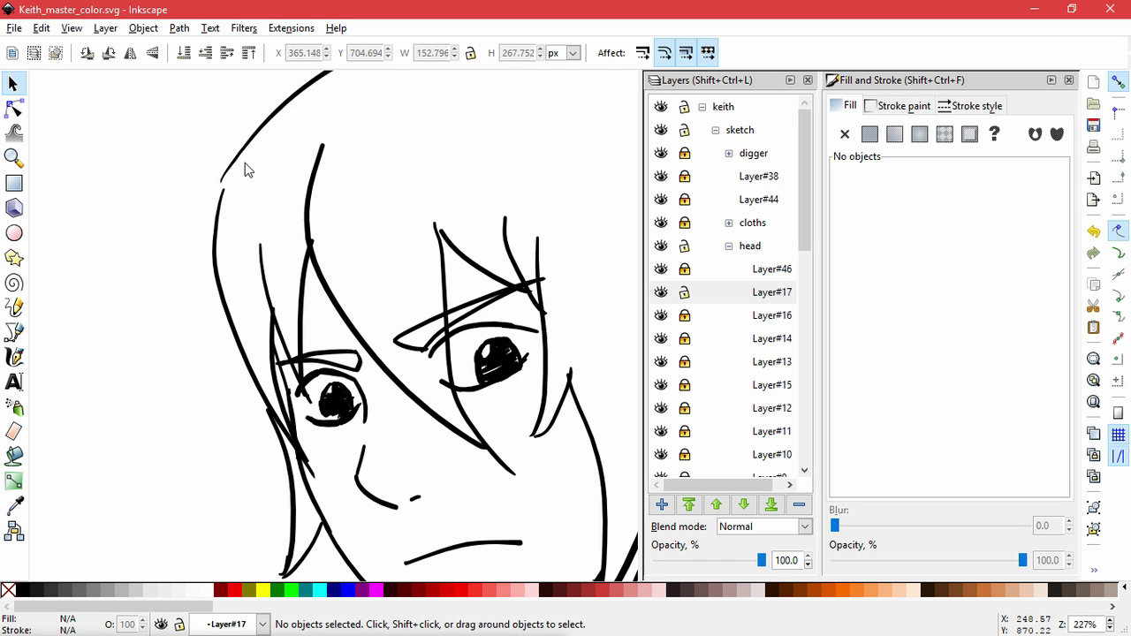
pyautogui.click(220, 191)
pyautogui.moveTo(221, 194); pyautogui.dragTo(222, 198)
pyautogui.click(136, 278)
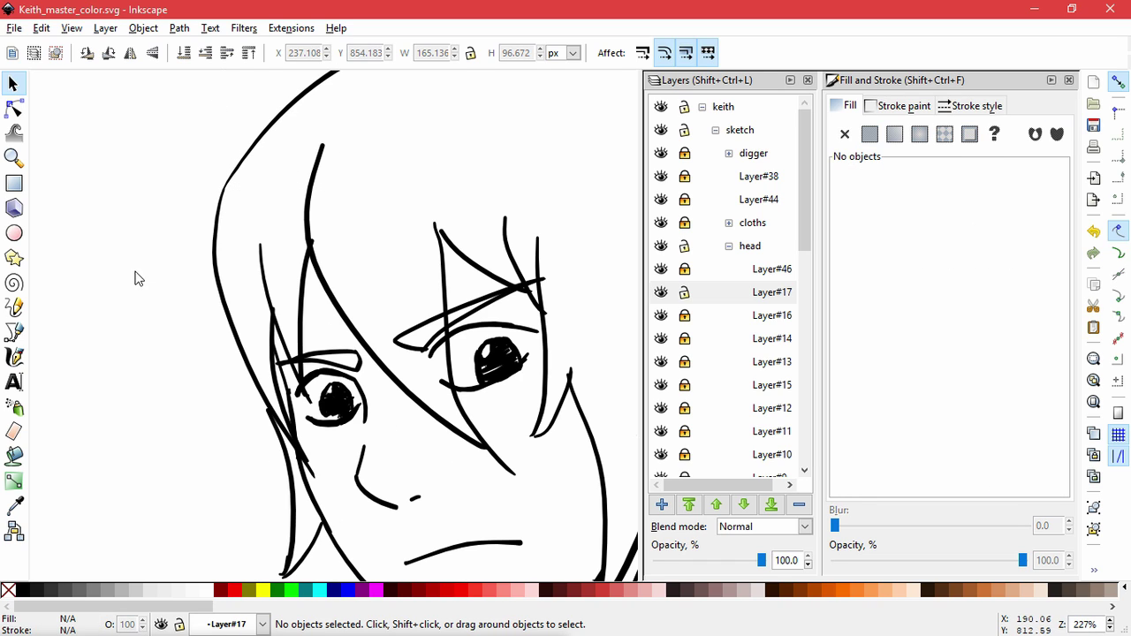
pyautogui.press('5')
# Widen the hair outward on its left side by reshaping the side stroke and the upper-left stroke until they join.
pyautogui.moveTo(370, 300); pyautogui.dragTo(452, 294)
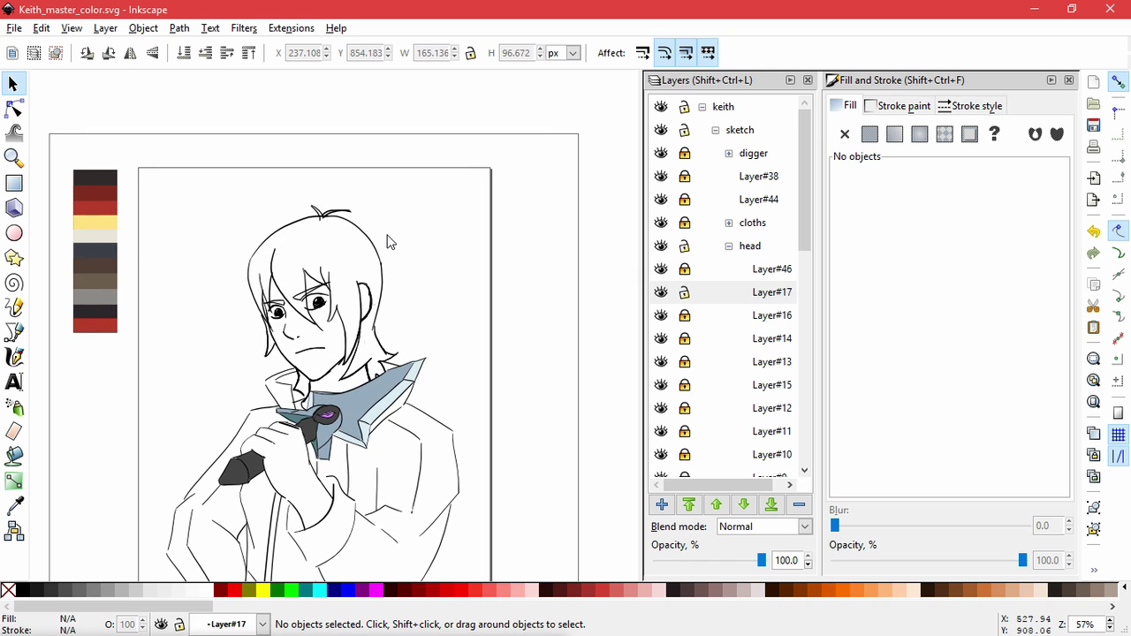
pyautogui.keyDown('ctrl'); pyautogui.scroll(2, 258, 283); pyautogui.keyUp('ctrl')
pyautogui.click(259, 281)
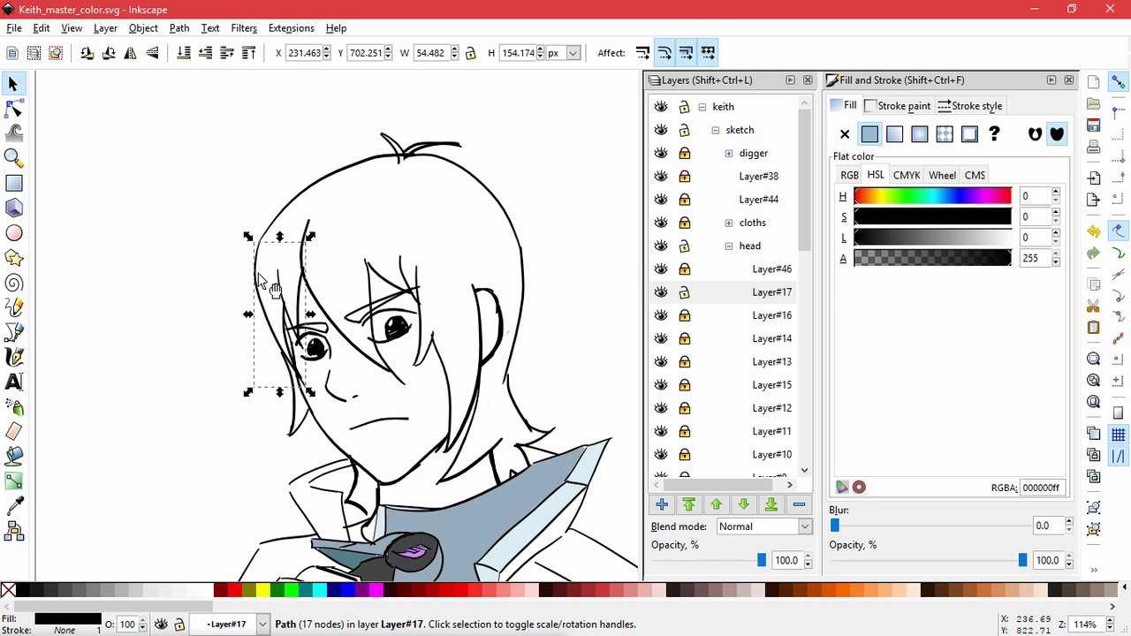
pyautogui.click(254, 255)
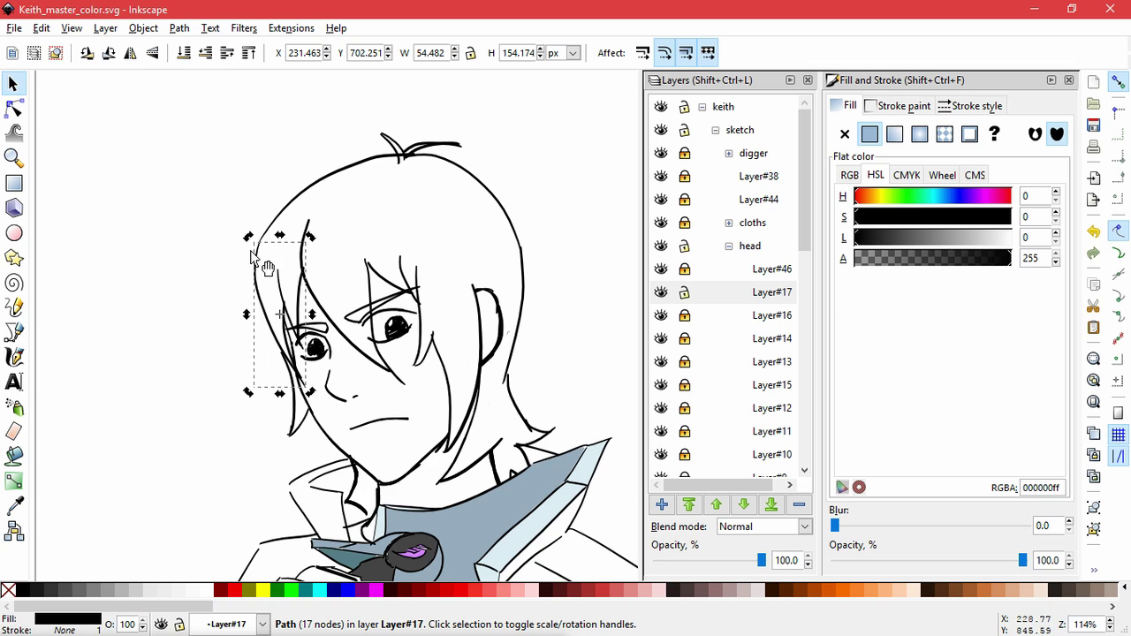
pyautogui.moveTo(254, 255)
pyautogui.mouseDown()
pyautogui.moveTo(240, 252)
pyautogui.moveTo(270, 239)
pyautogui.moveTo(230, 263)
pyautogui.moveTo(235, 253)
pyautogui.mouseUp()
pyautogui.click(256, 249)
pyautogui.click(223, 426)
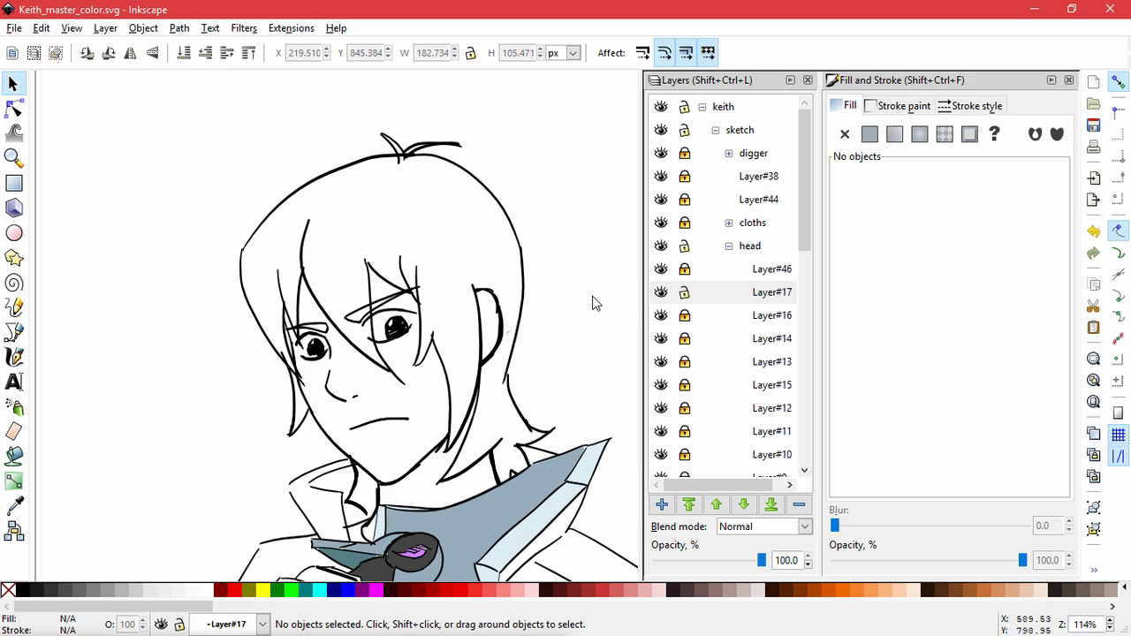
pyautogui.press('5')
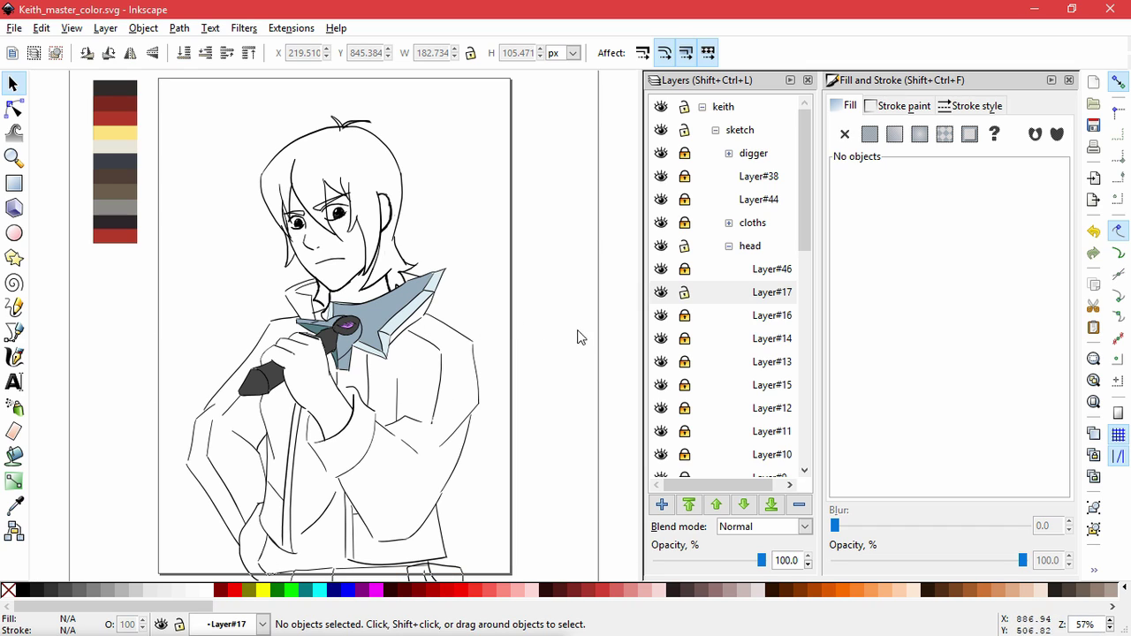
# Toggle the visibility of Layer#17 and its neighbouring layers in the head group to examine which strokes each one holds.
pyautogui.scroll(3, 416, 159)
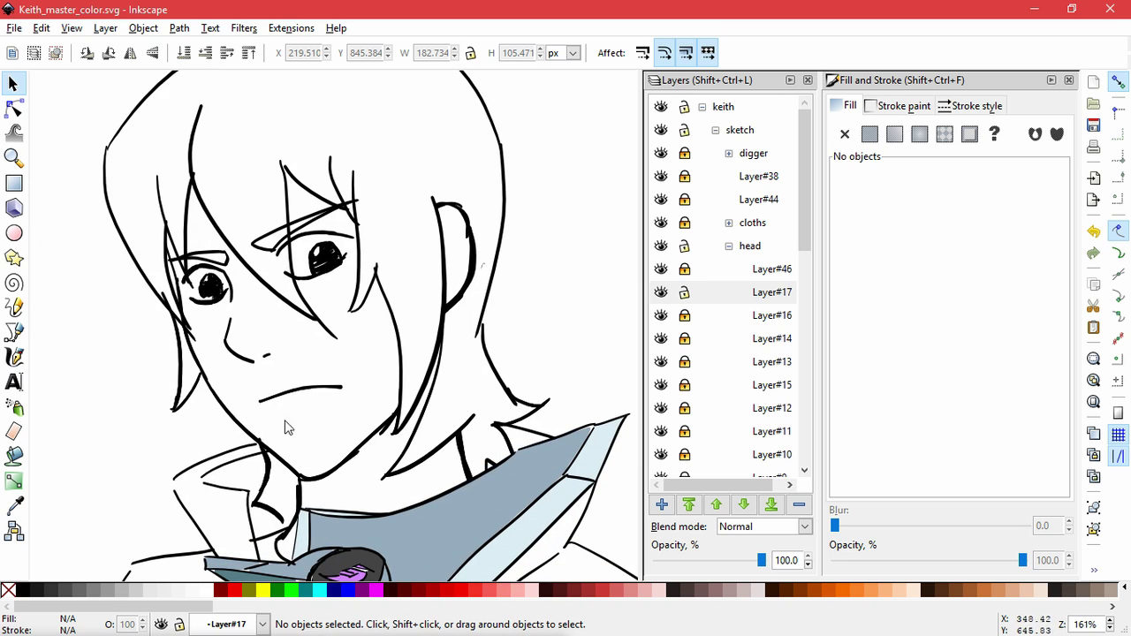
pyautogui.click(661, 293)
pyautogui.click(661, 292)
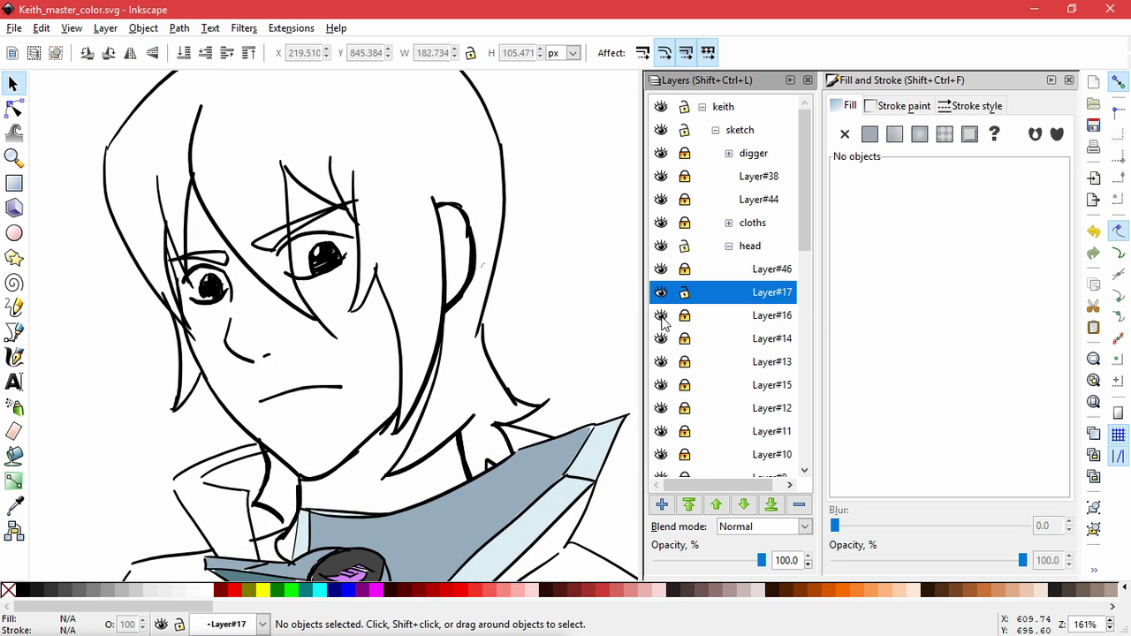
pyautogui.click(658, 340)
pyautogui.click(658, 340)
pyautogui.click(661, 317)
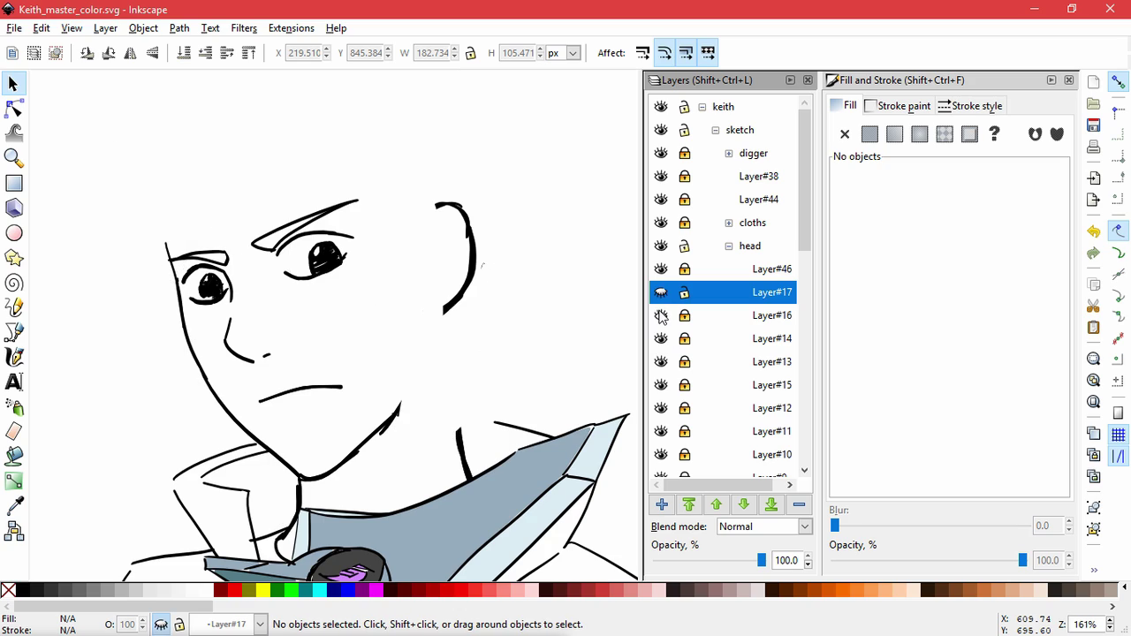
pyautogui.click(661, 318)
# Hide Layer#16, Layer#14, Layer#13, Layer#15, Layer#12, Layer#11 and Layer#10 in the head group.
pyautogui.click(661, 315)
pyautogui.click(661, 338)
pyautogui.click(661, 362)
pyautogui.click(661, 385)
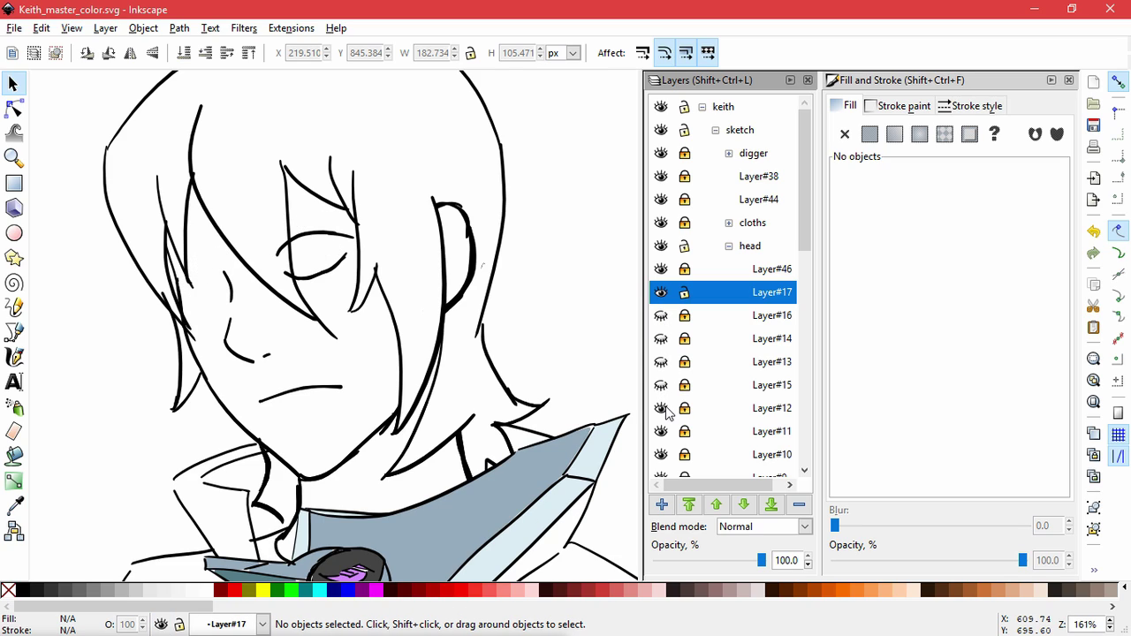
pyautogui.click(661, 407)
pyautogui.click(661, 431)
pyautogui.click(661, 431)
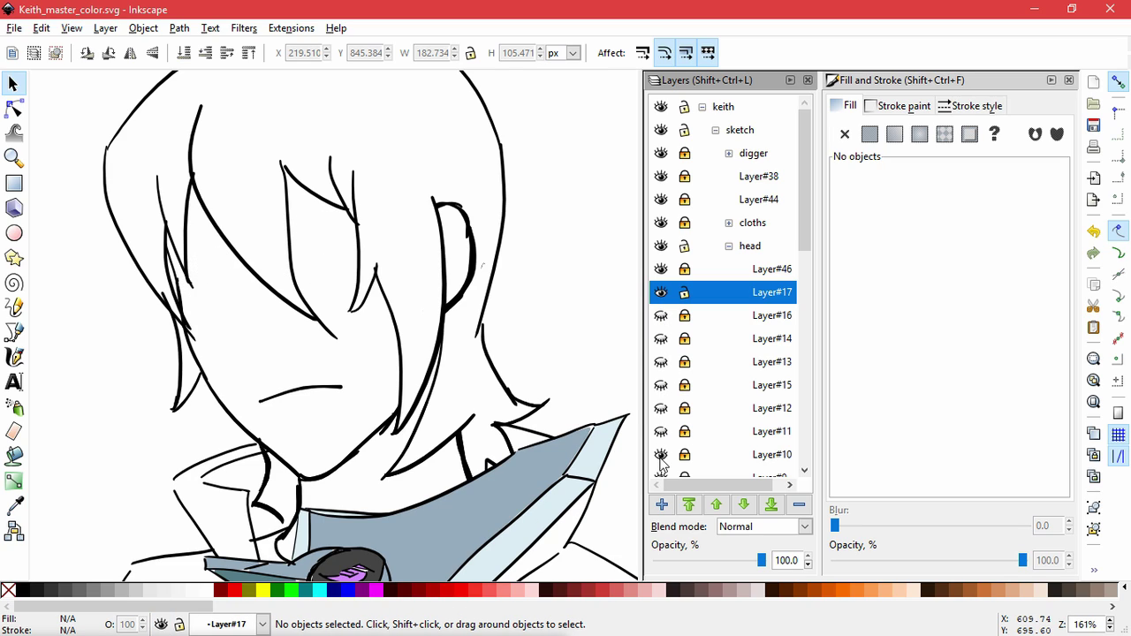
pyautogui.click(661, 455)
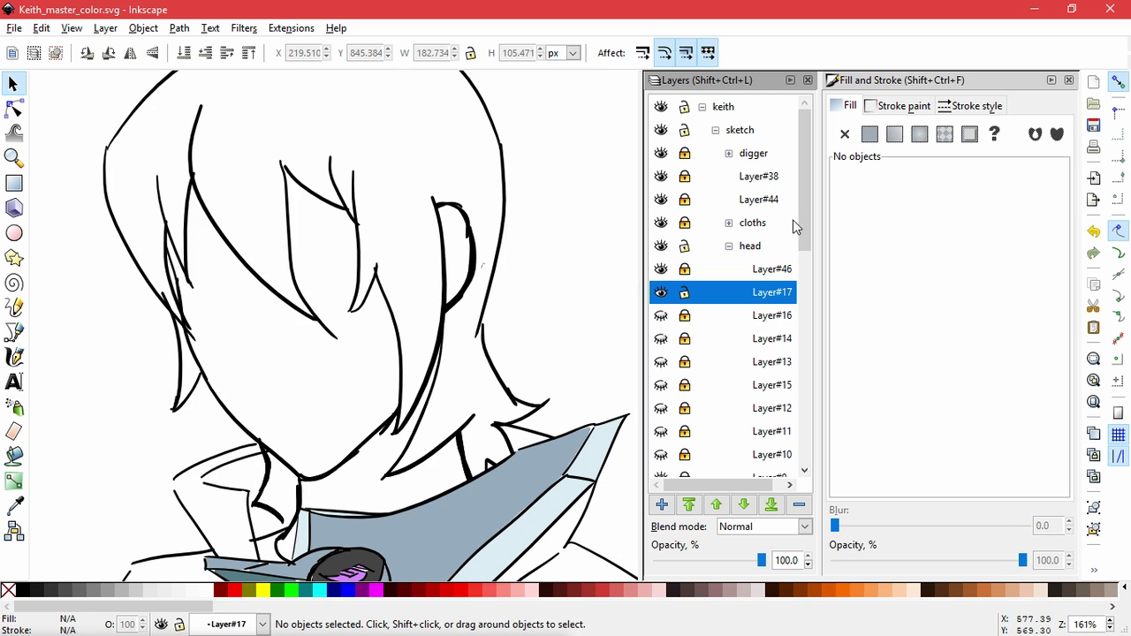
# Collapse the head group and delete the hidden sketch layers Layer#24 and Layer#23 beneath it.
pyautogui.click(729, 247)
pyautogui.scroll(-1, 798, 270)
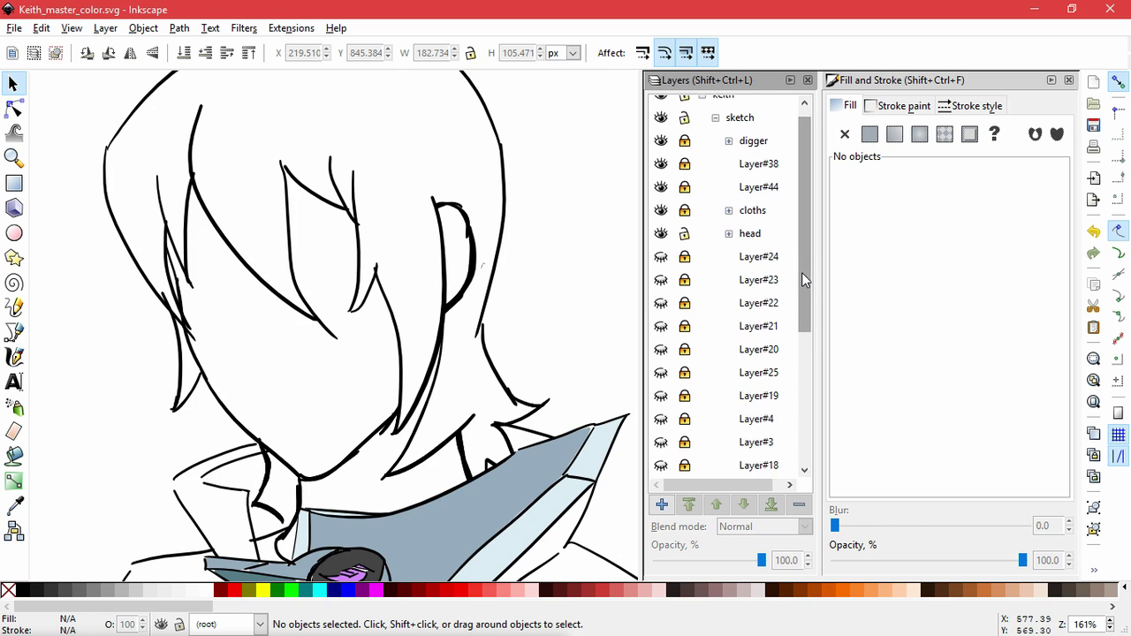
pyautogui.click(780, 245)
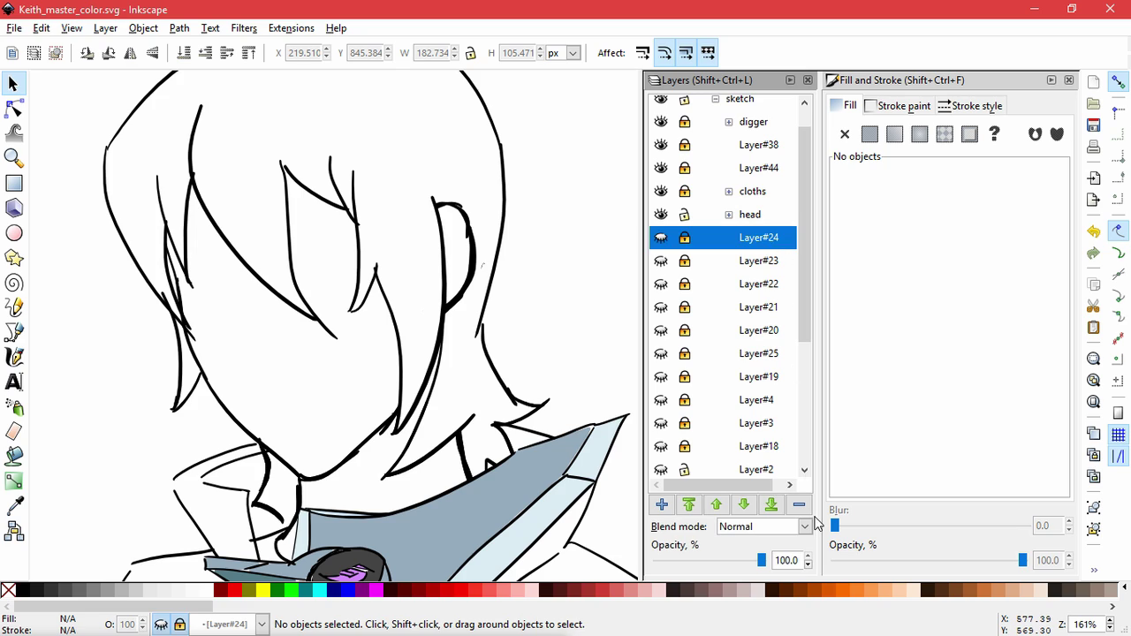
pyautogui.click(799, 504)
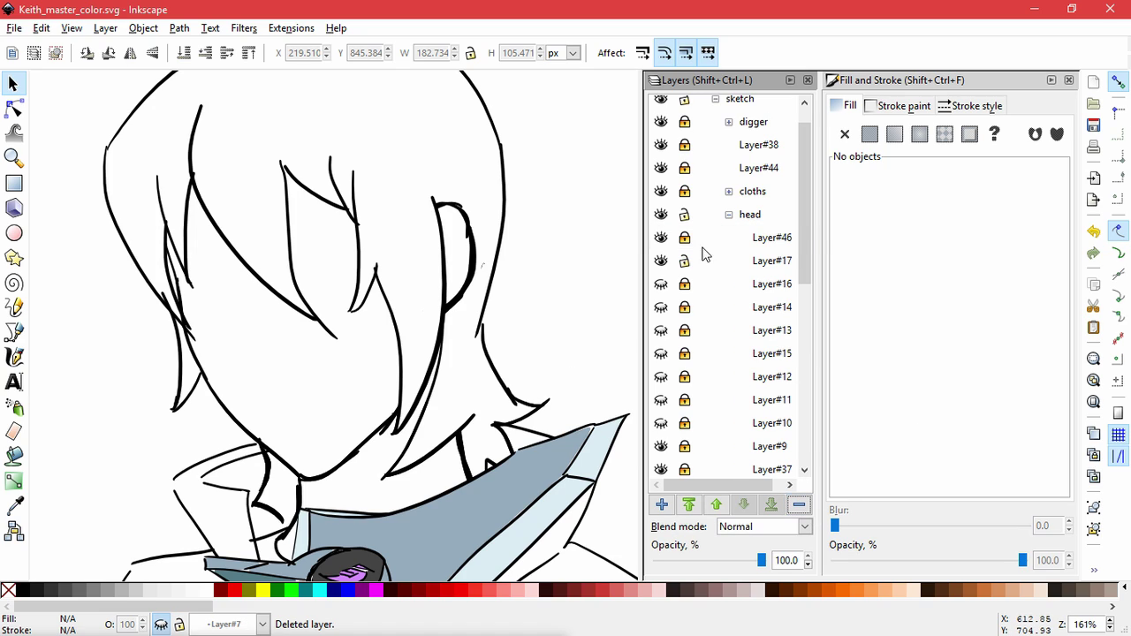
pyautogui.click(751, 237)
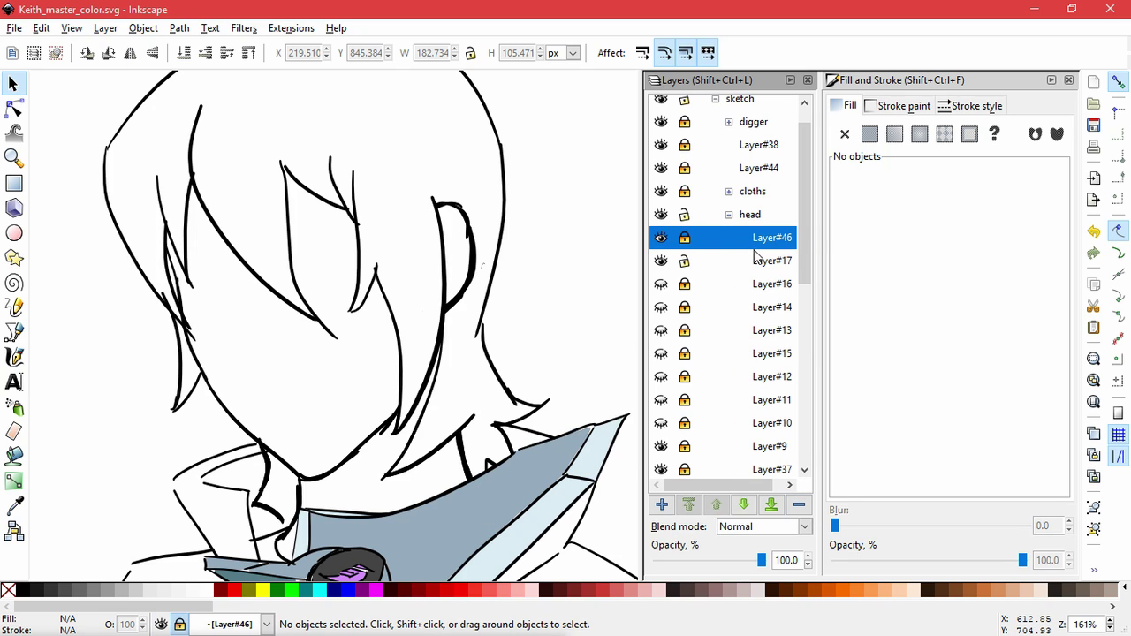
pyautogui.click(750, 283)
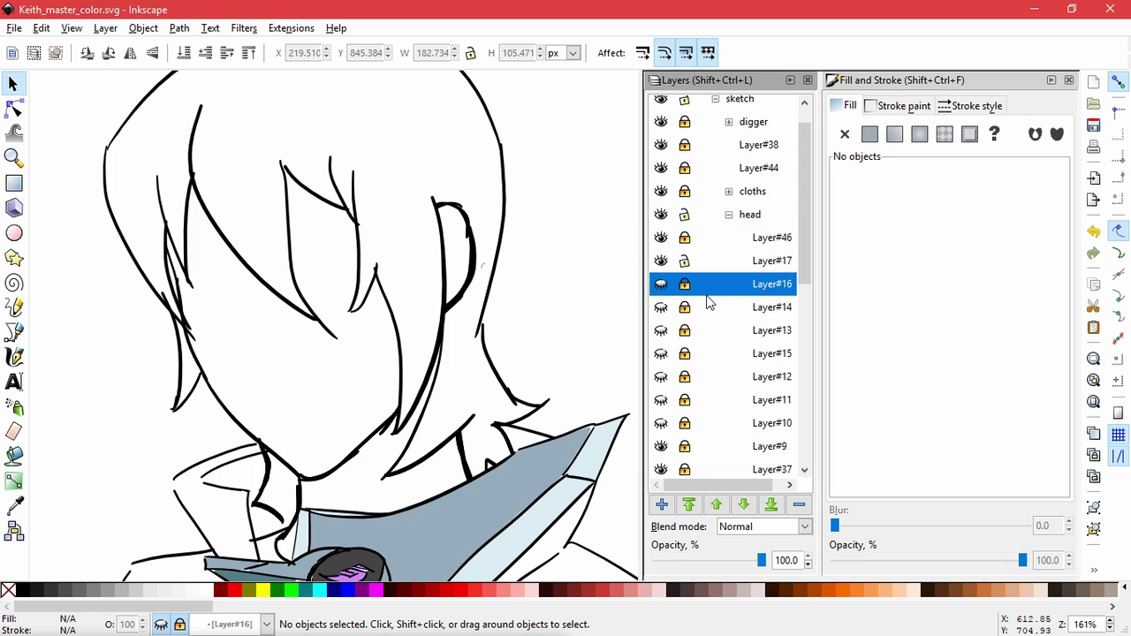
pyautogui.click(728, 215)
pyautogui.click(740, 238)
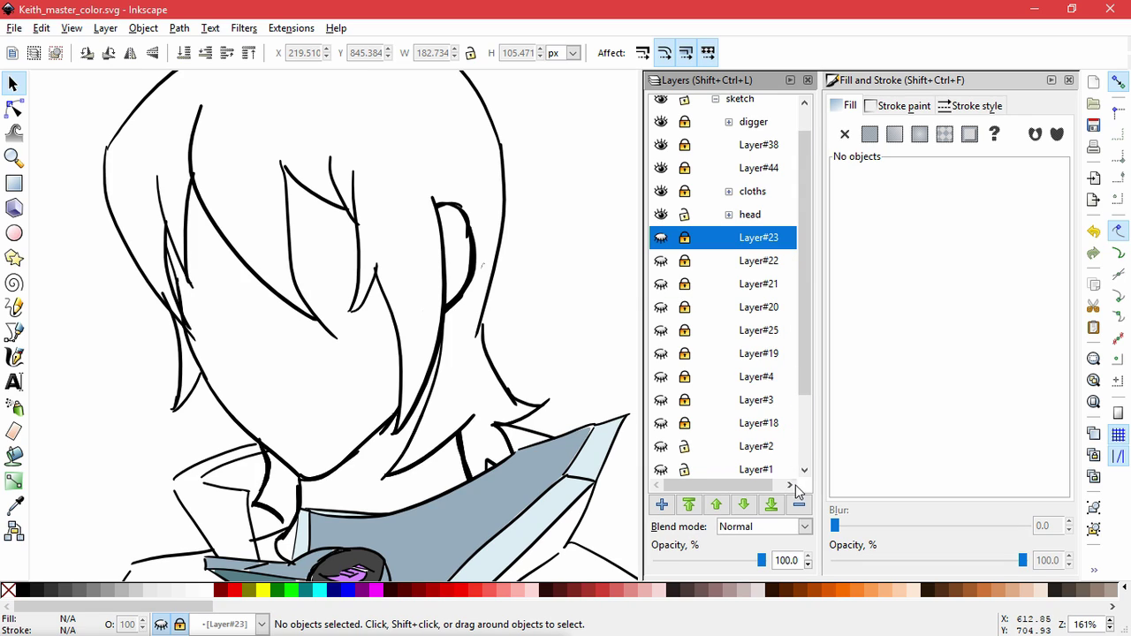
pyautogui.click(799, 504)
# Delete the hidden layers Layer#22 and Layer#21 beneath the head group.
pyautogui.click(729, 215)
pyautogui.click(742, 240)
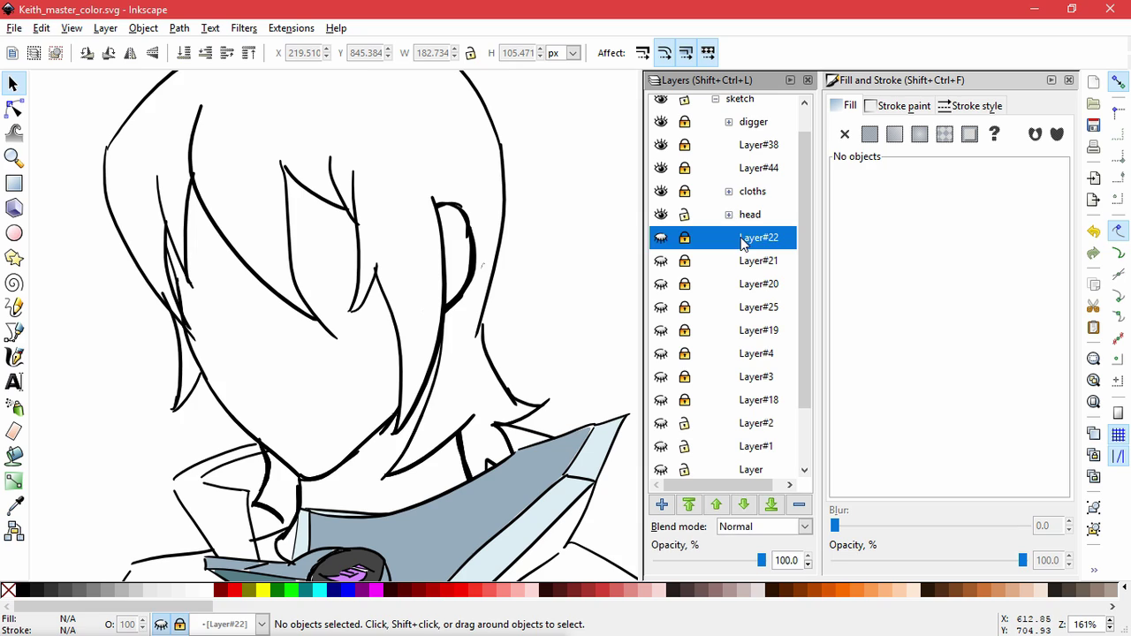
pyautogui.click(799, 504)
pyautogui.click(728, 215)
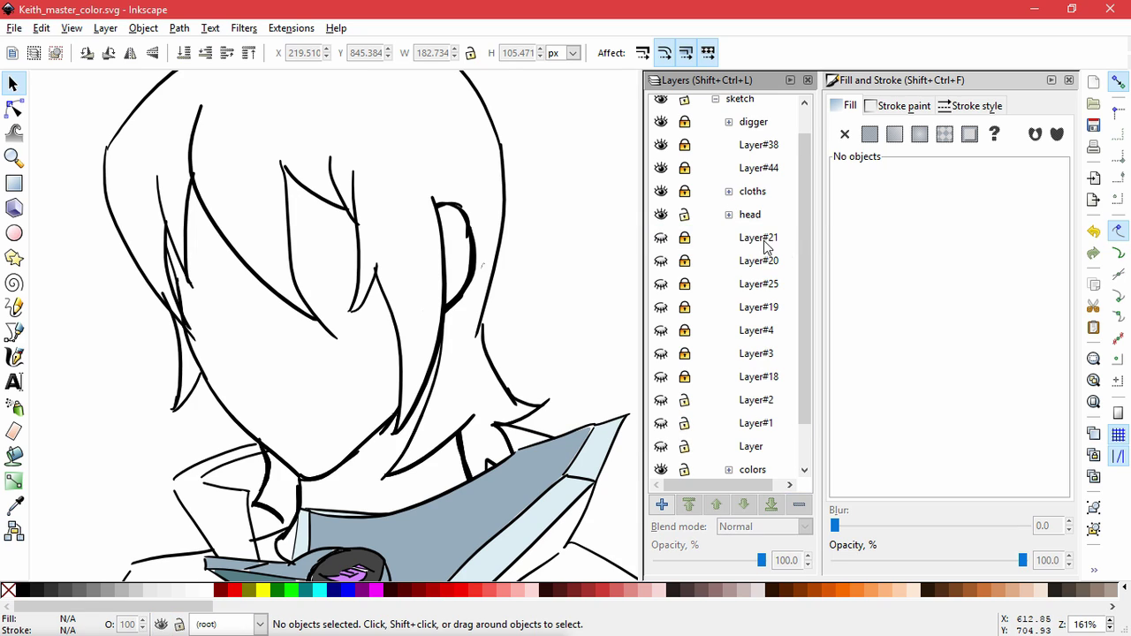
pyautogui.click(753, 240)
pyautogui.click(799, 503)
# Delete the hidden layers Layer#20 and Layer#25 beneath the head group.
pyautogui.click(728, 215)
pyautogui.click(751, 240)
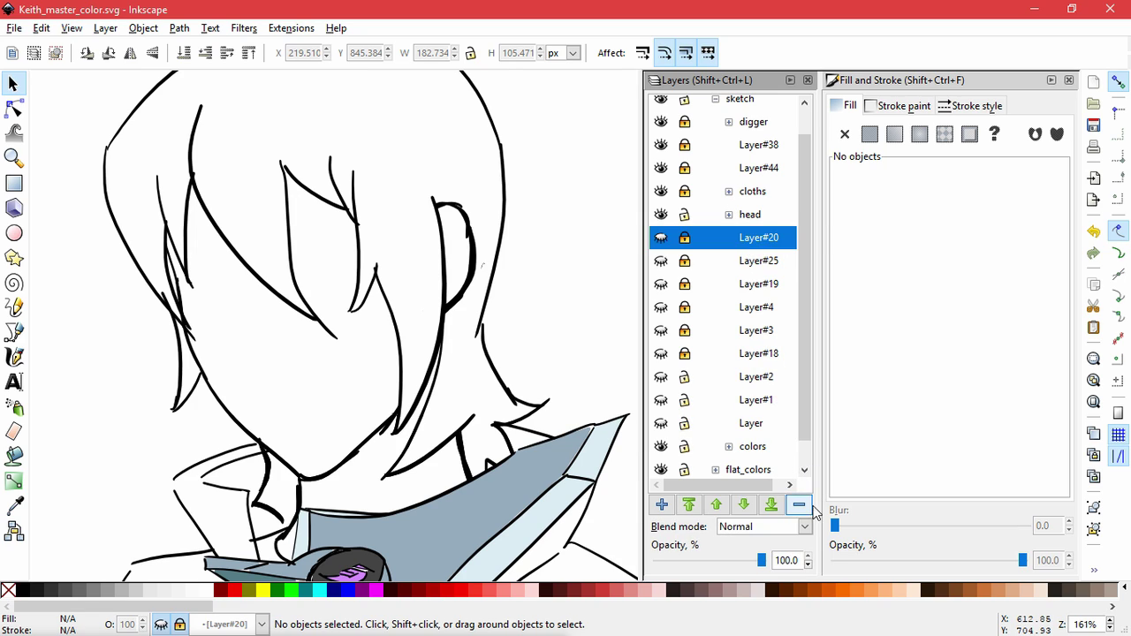
pyautogui.click(799, 504)
pyautogui.click(728, 215)
pyautogui.click(751, 236)
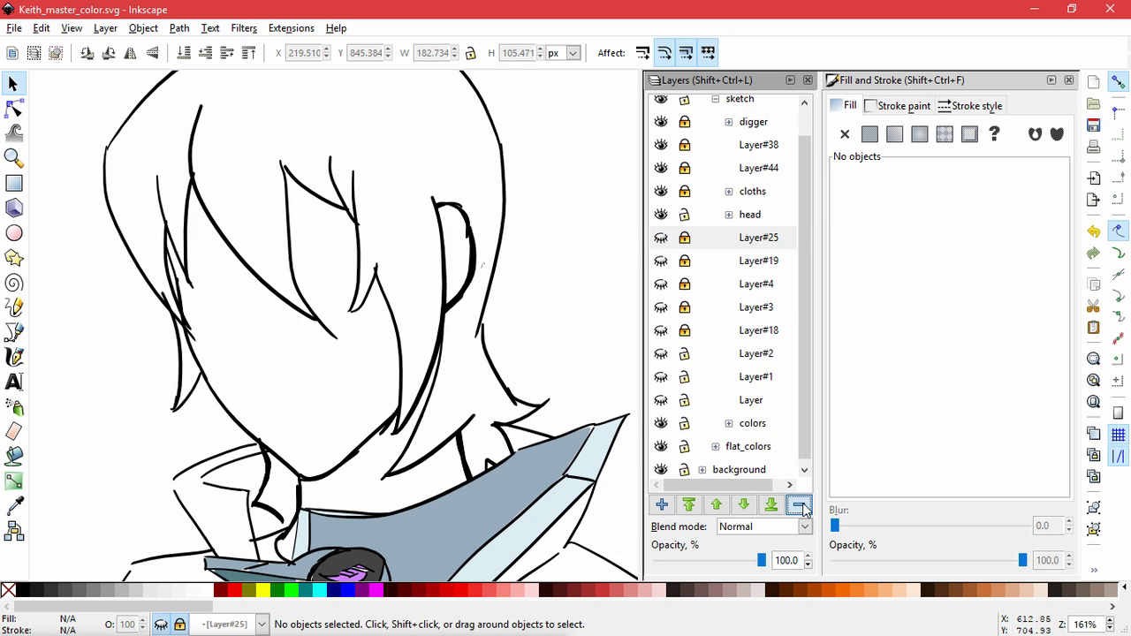
pyautogui.click(798, 504)
# Delete the hidden layers Layer#19 and Layer#4 beneath the head group.
pyautogui.click(728, 215)
pyautogui.click(751, 256)
pyautogui.click(799, 504)
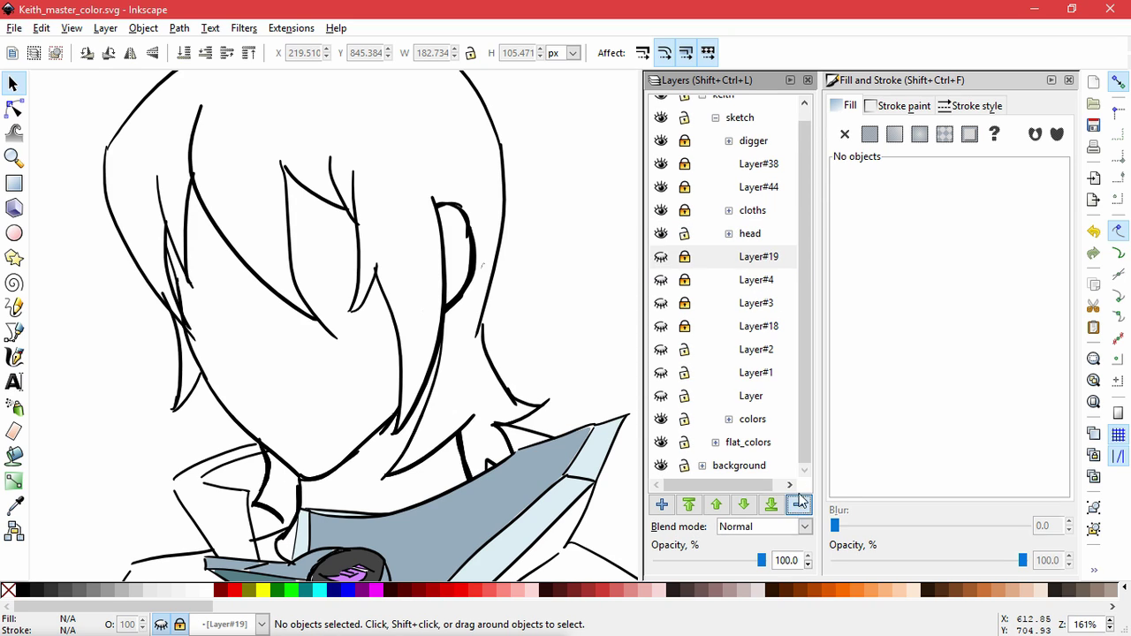
pyautogui.click(728, 233)
pyautogui.click(747, 269)
pyautogui.click(799, 504)
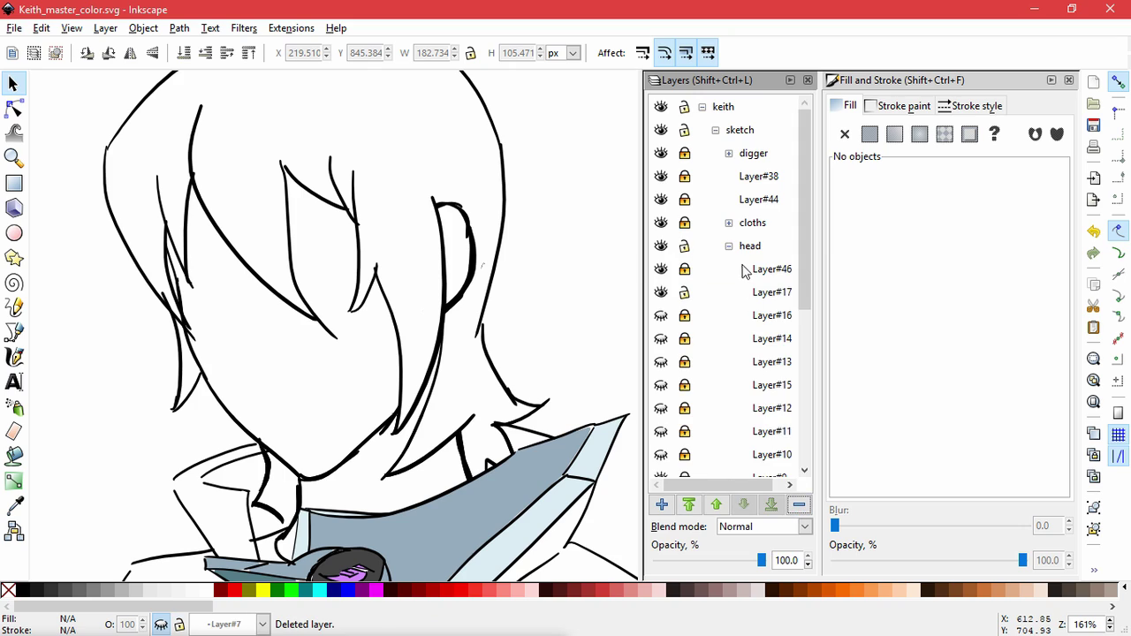
# Delete the hidden layers Layer#3 and Layer#18 beneath the head group.
pyautogui.click(728, 246)
pyautogui.click(747, 269)
pyautogui.click(798, 504)
pyautogui.click(728, 246)
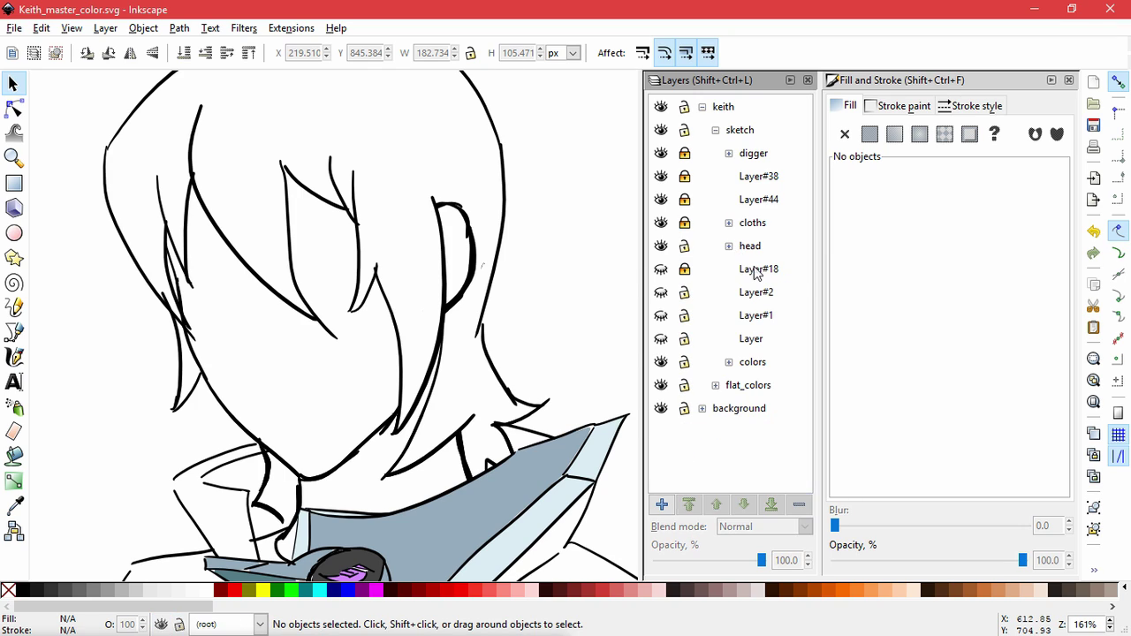
pyautogui.click(756, 269)
pyautogui.click(799, 503)
# Delete the unlocked layers Layer#2 and Layer#1 beneath the head group, checking their content first.
pyautogui.click(728, 245)
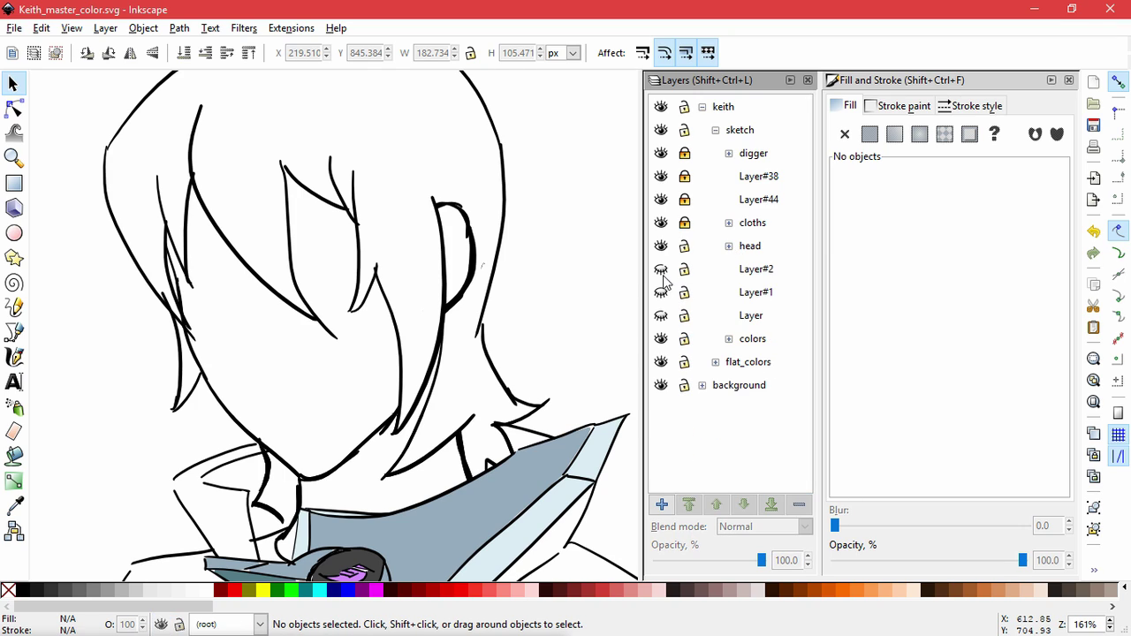
pyautogui.click(724, 271)
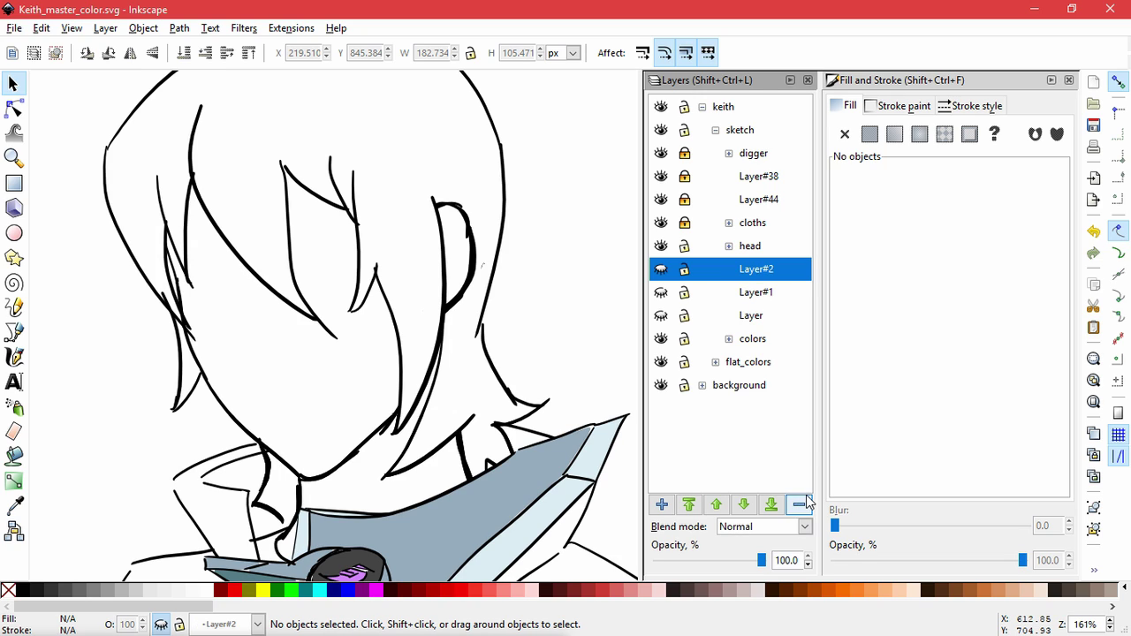
pyautogui.click(799, 504)
pyautogui.click(728, 246)
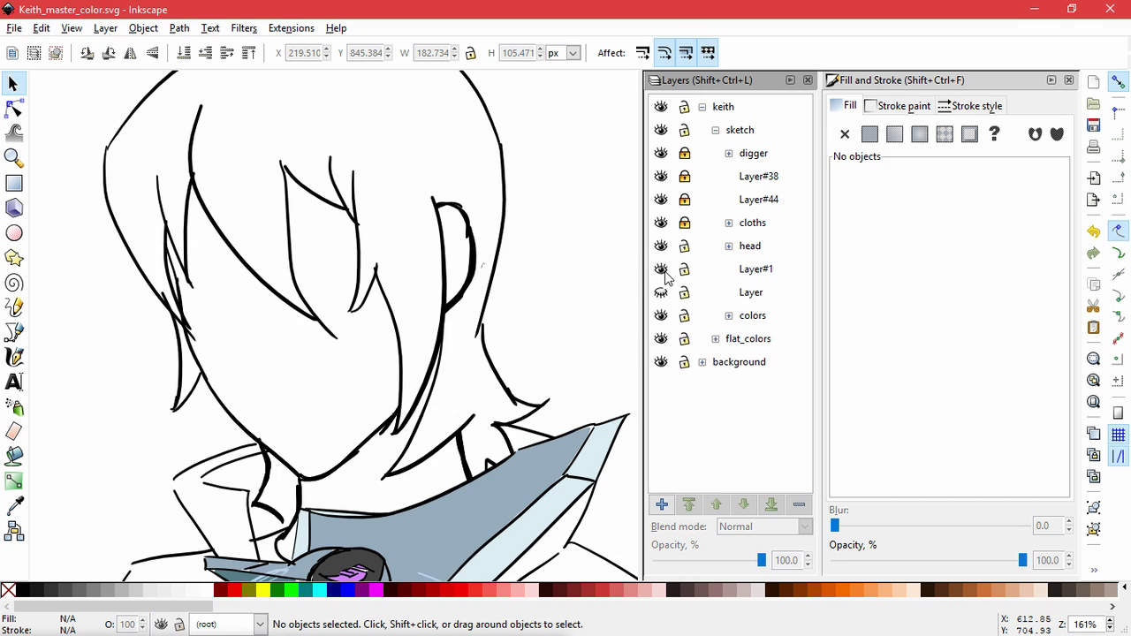
pyautogui.click(734, 271)
pyautogui.click(798, 504)
# Delete the remaining rough sketch layer named Layer between the head and colors groups, and collapse the head group.
pyautogui.click(728, 245)
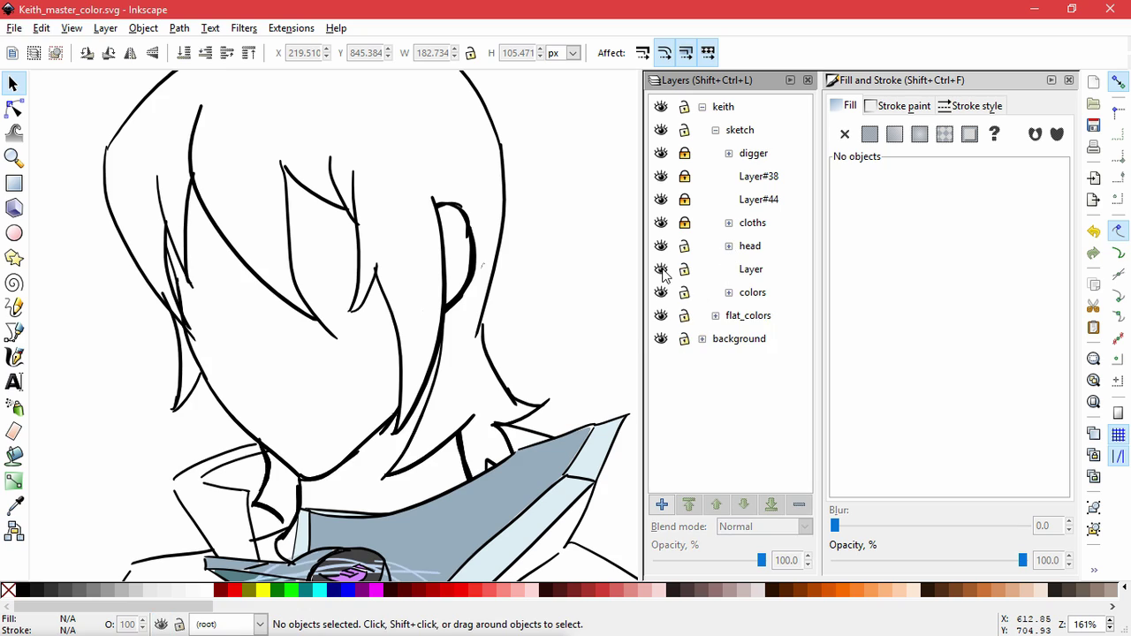
pyautogui.click(758, 270)
pyautogui.click(799, 504)
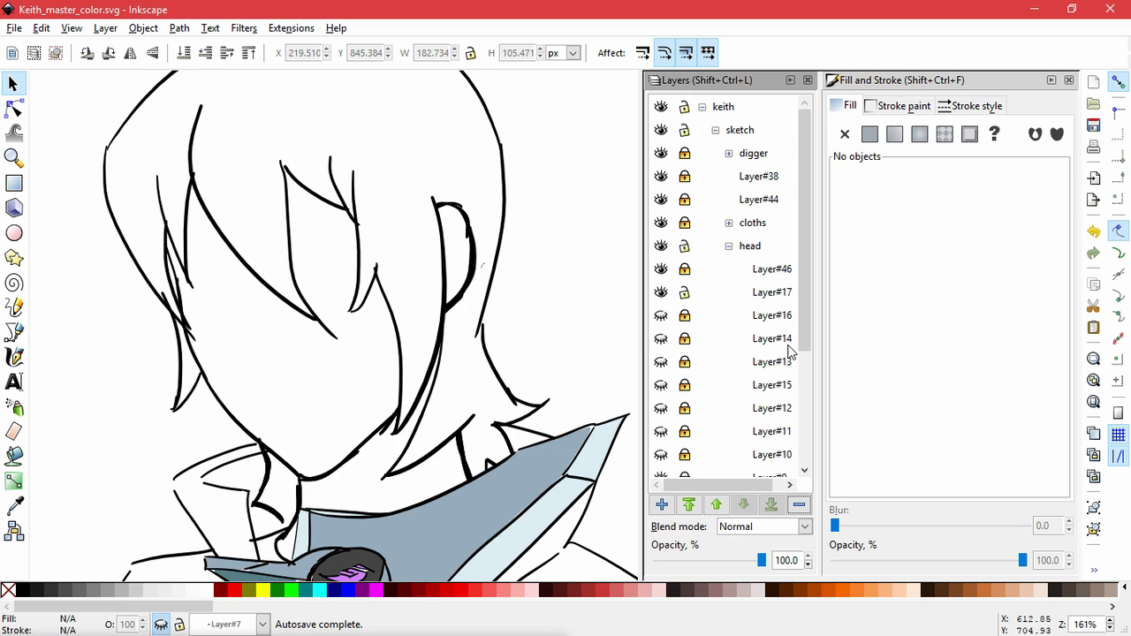
pyautogui.click(728, 245)
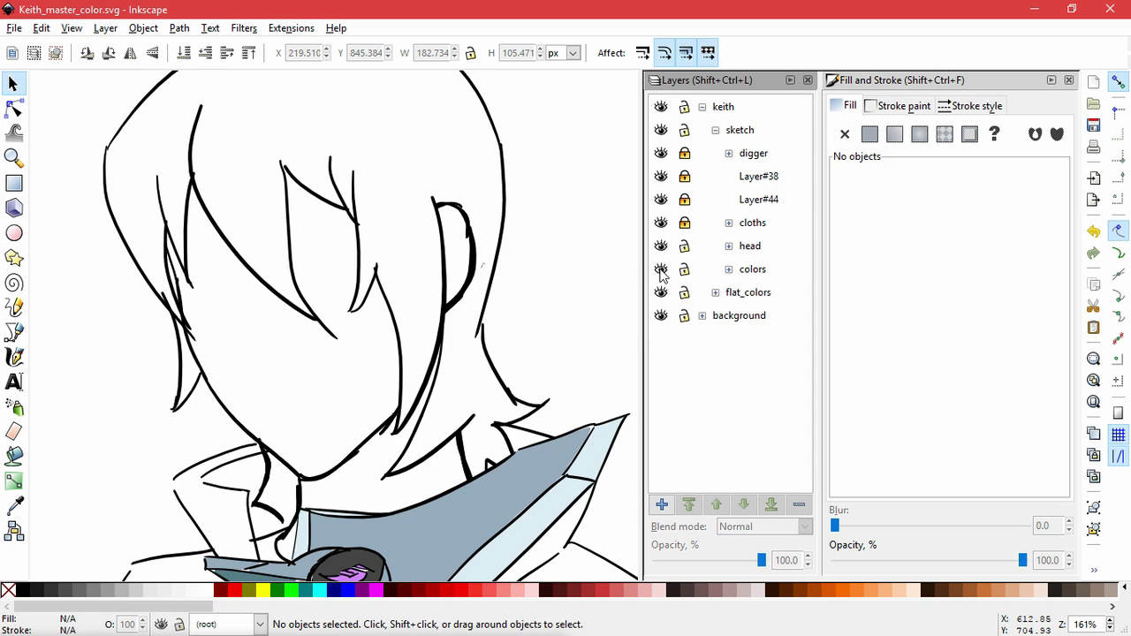
# Check the colors group's content by toggling its visibility, expand it and delete Layer#41 with the hatching over the blade.
pyautogui.click(661, 270)
pyautogui.click(661, 270)
pyautogui.click(661, 269)
pyautogui.click(661, 269)
pyautogui.click(728, 269)
pyautogui.click(662, 315)
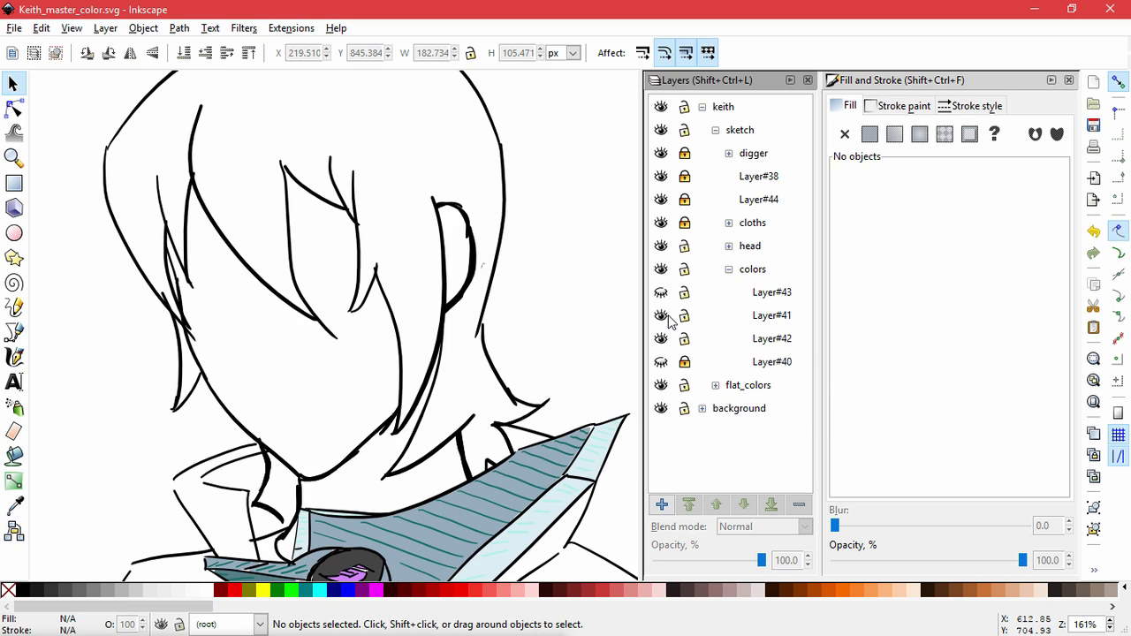
pyautogui.click(667, 316)
pyautogui.click(773, 316)
pyautogui.click(799, 505)
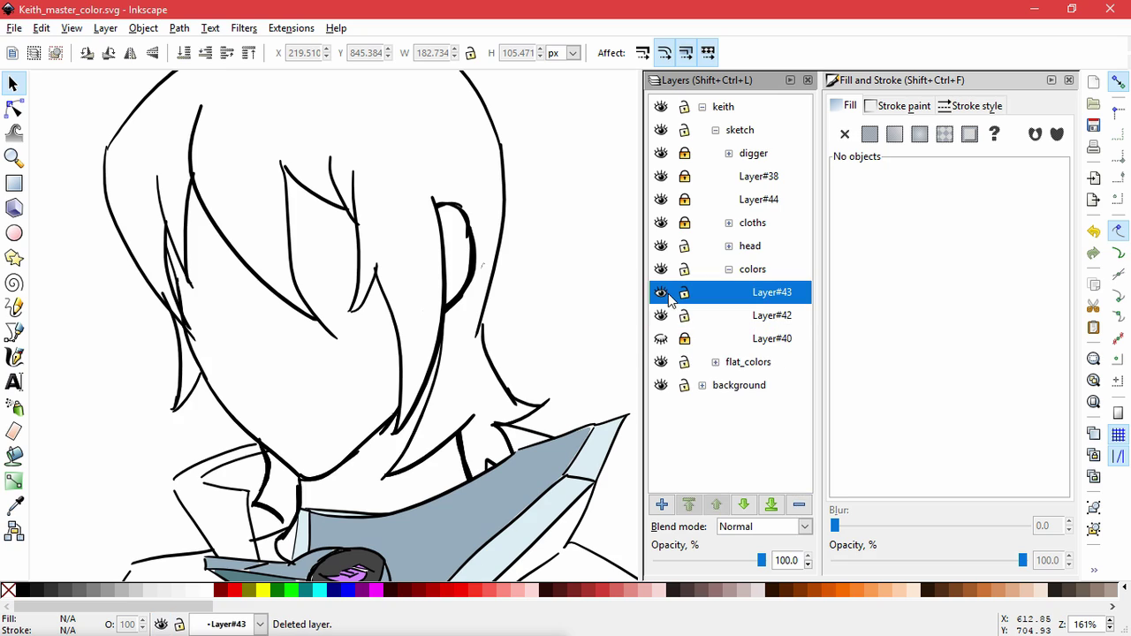
# Show Layer#43 in the colors group to check its stray hatching beside the character, and delete that layer.
pyautogui.scroll(-1, 567, 351)
pyautogui.scroll(-1, 569, 350)
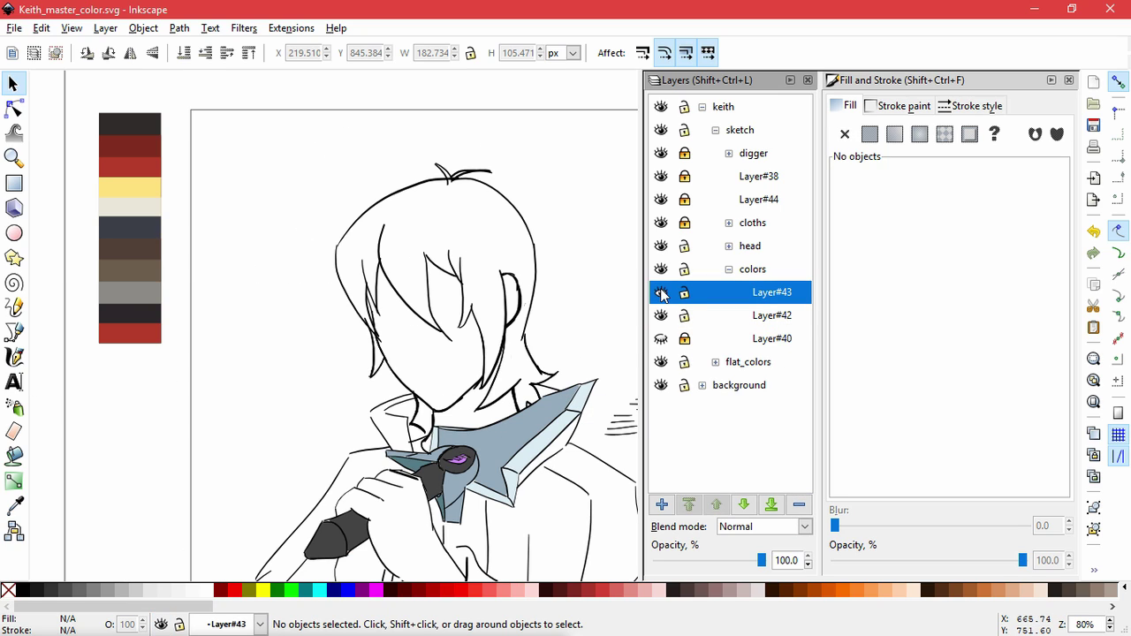
pyautogui.click(661, 291)
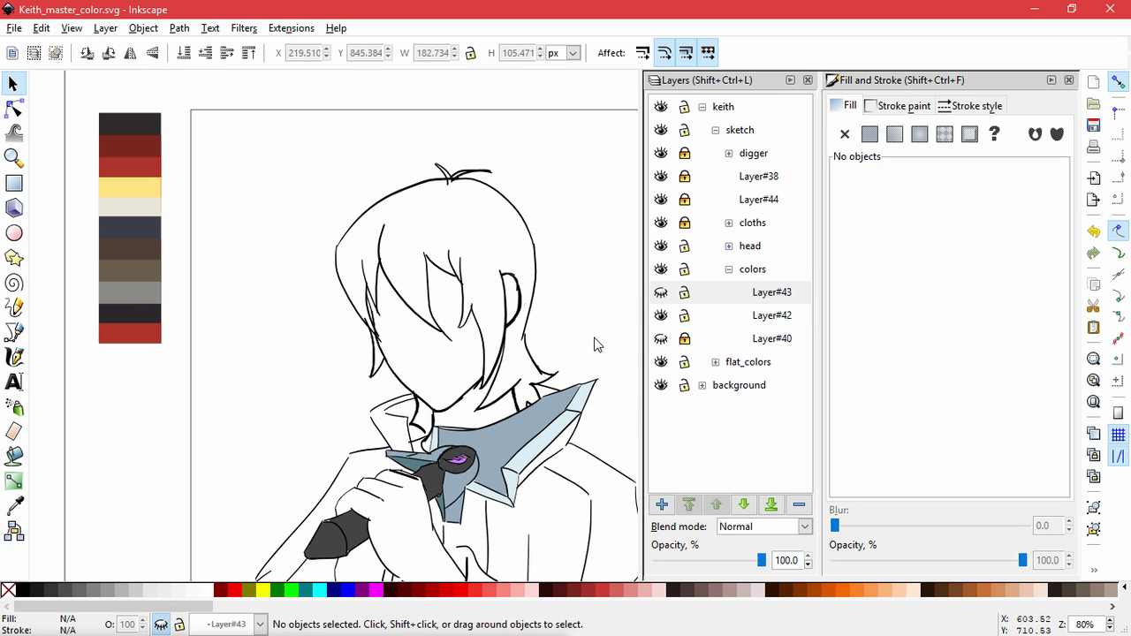
pyautogui.moveTo(596, 341); pyautogui.dragTo(379, 300)
pyautogui.click(661, 294)
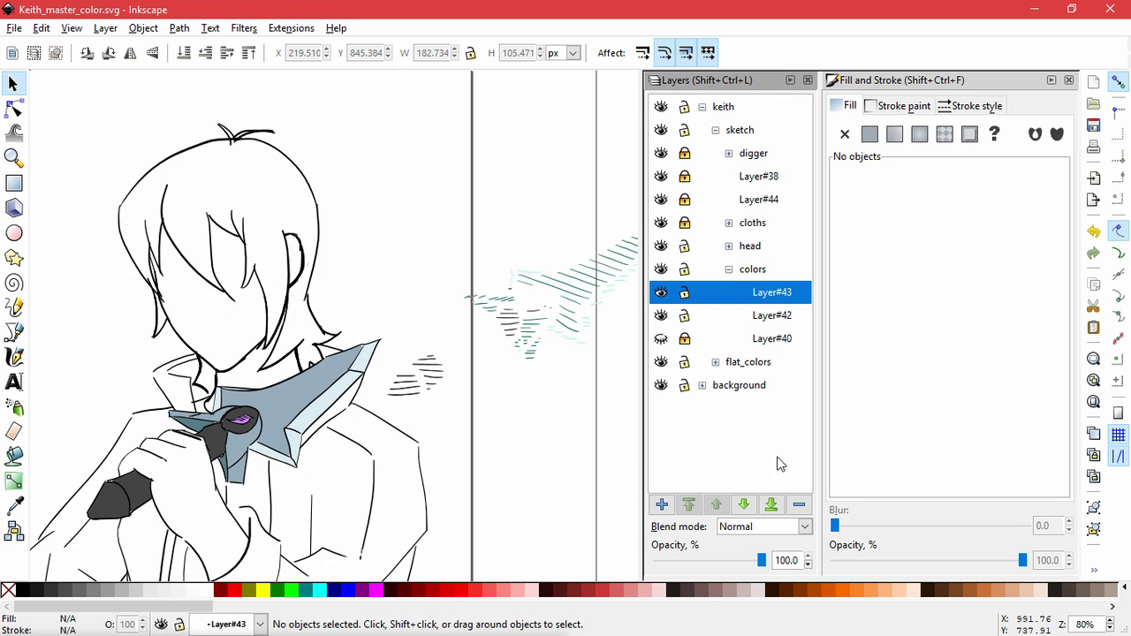
pyautogui.click(799, 504)
pyautogui.click(727, 270)
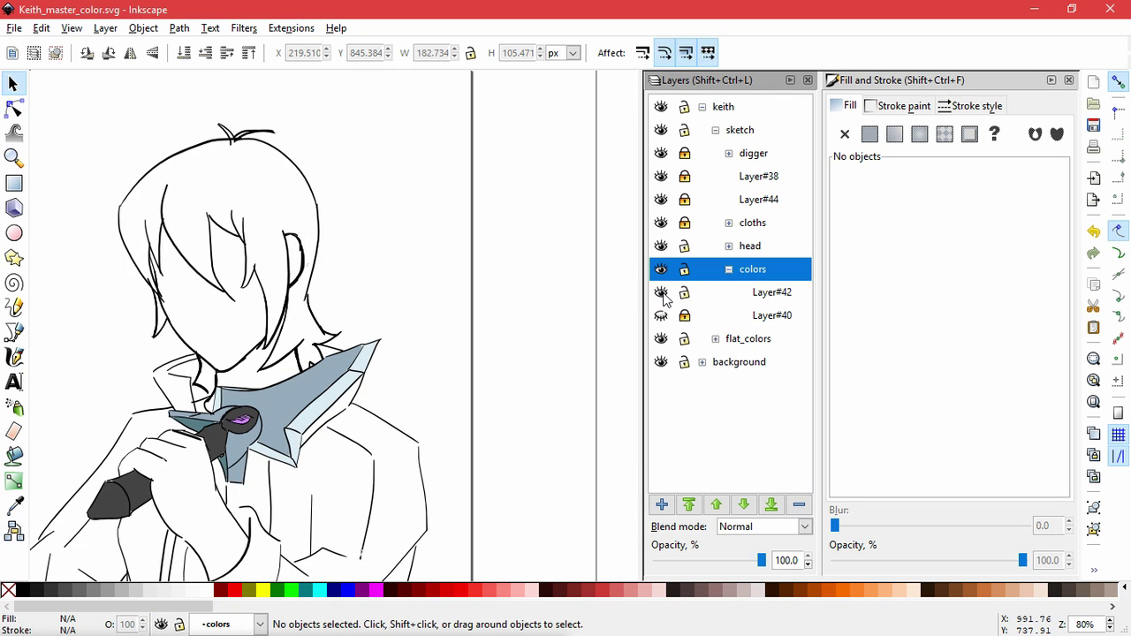
# Check Layer#40's content, add a new layer named Layer to the colors group and move it to the bottom beneath Layer#40.
pyautogui.click(663, 316)
pyautogui.click(663, 317)
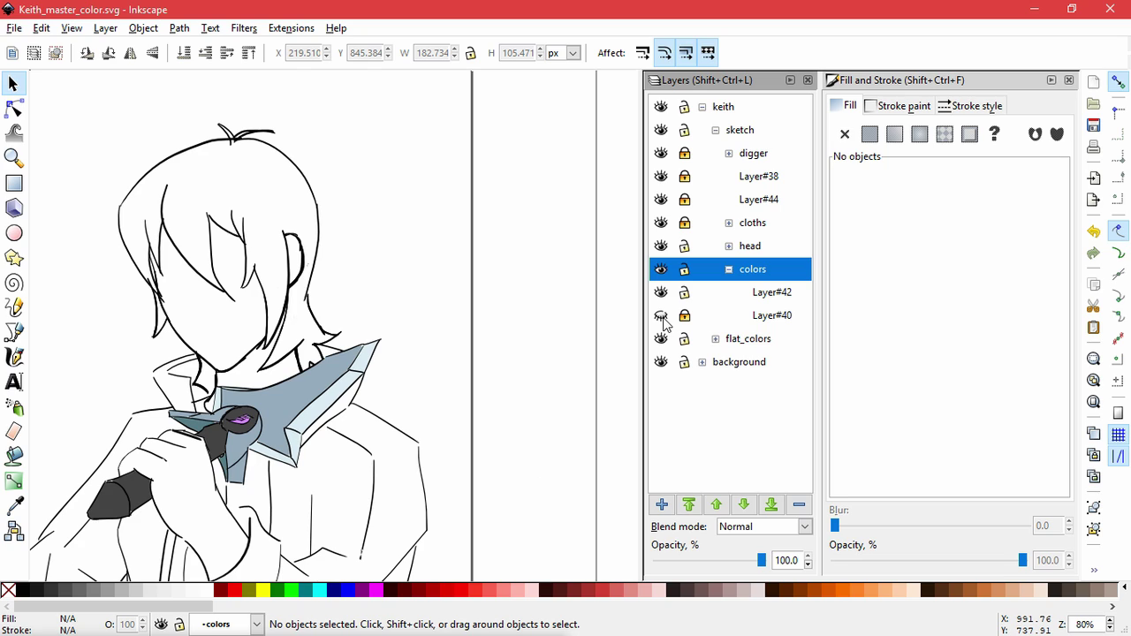
pyautogui.click(662, 317)
pyautogui.click(662, 317)
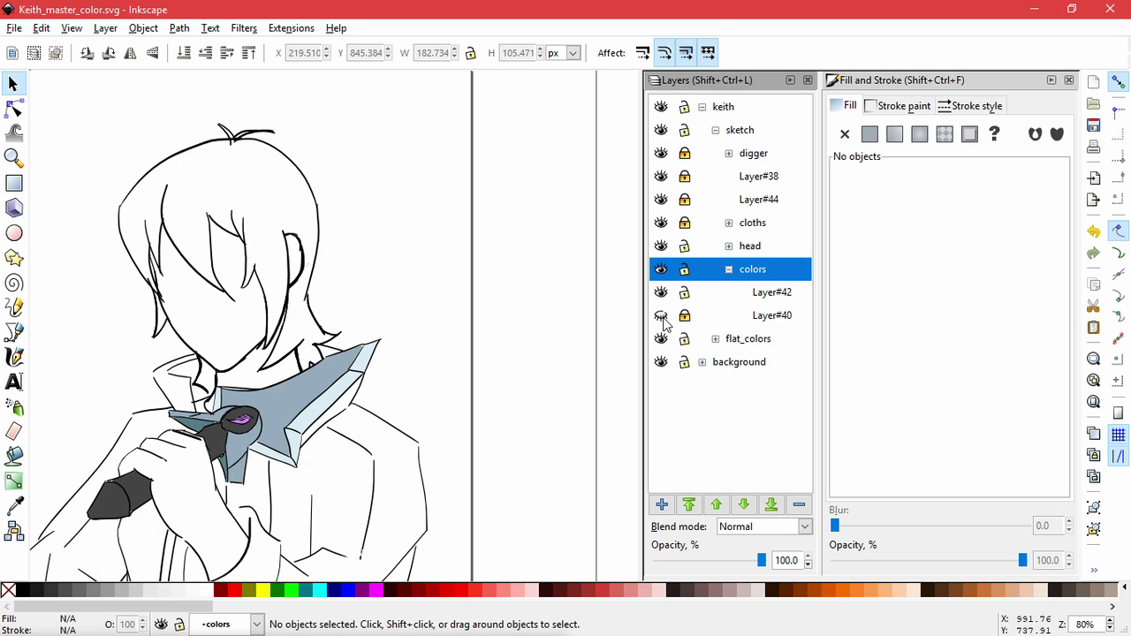
pyautogui.click(789, 322)
pyautogui.click(661, 504)
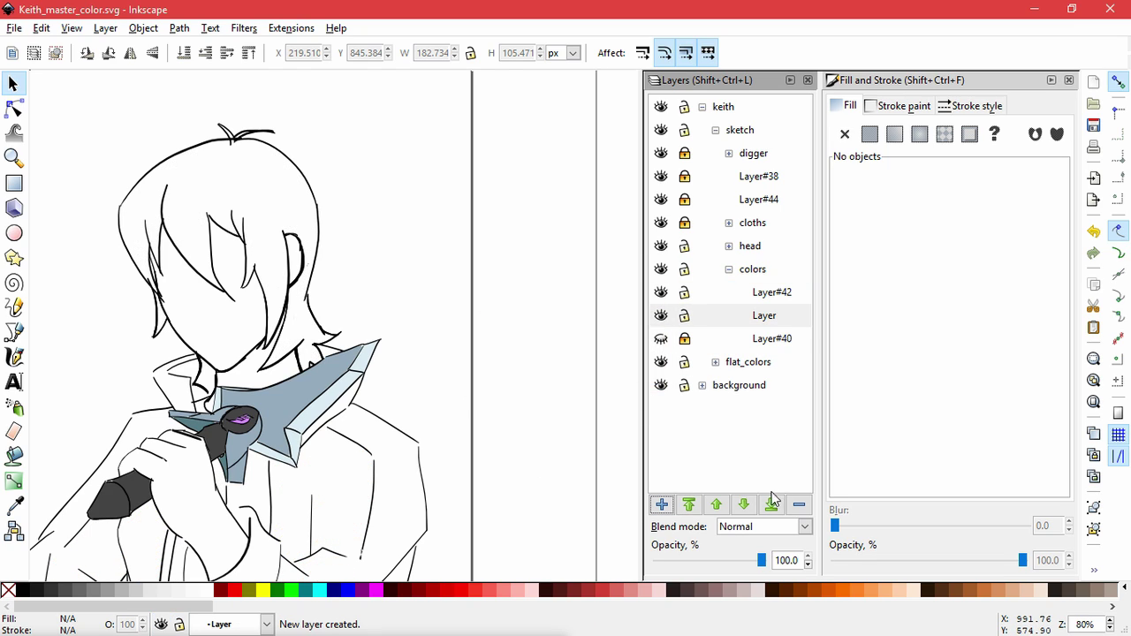
pyautogui.click(771, 502)
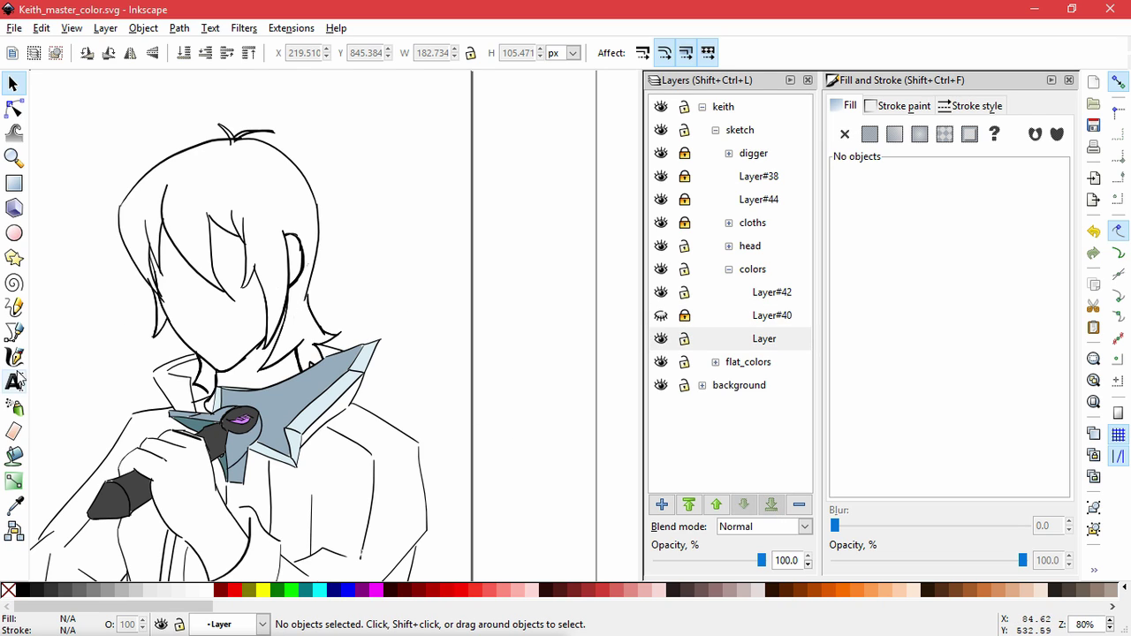
# Try to flood-fill the face areas between the hair strands with black using the Paint Bucket.
pyautogui.click(13, 455)
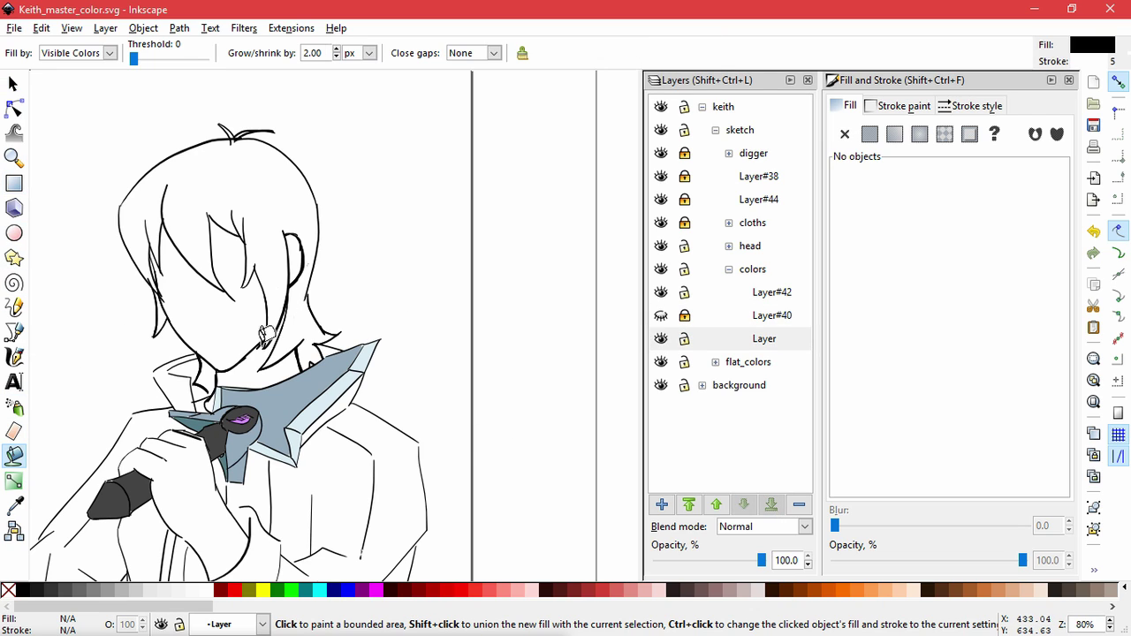
pyautogui.scroll(2, 212, 336)
pyautogui.moveTo(196, 262); pyautogui.dragTo(305, 353)
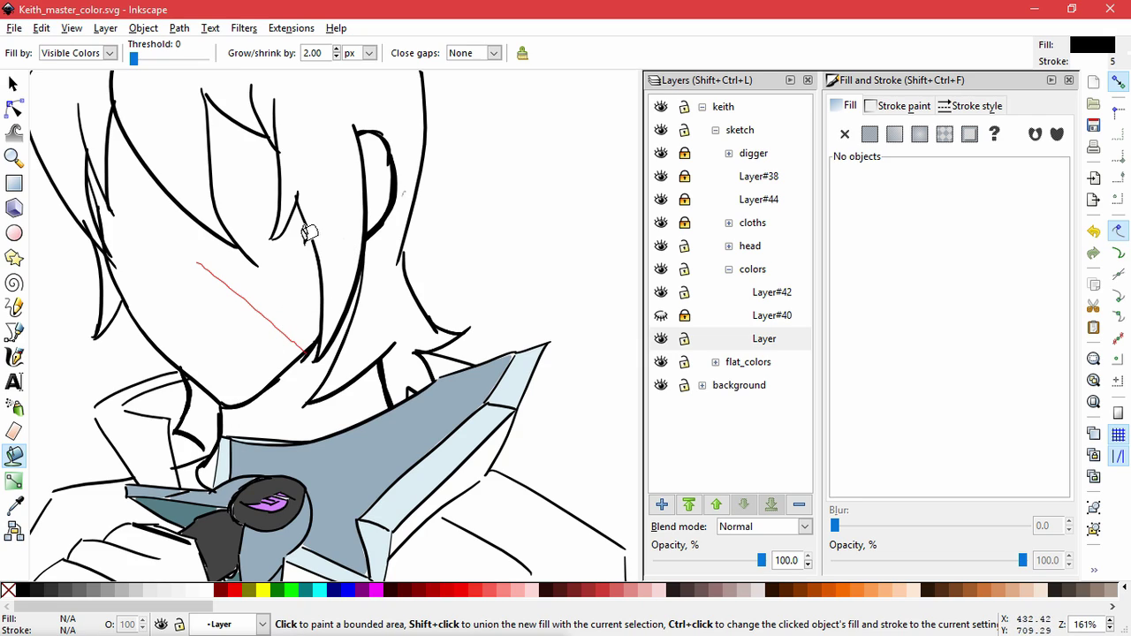
pyautogui.click(292, 325)
pyautogui.click(197, 266)
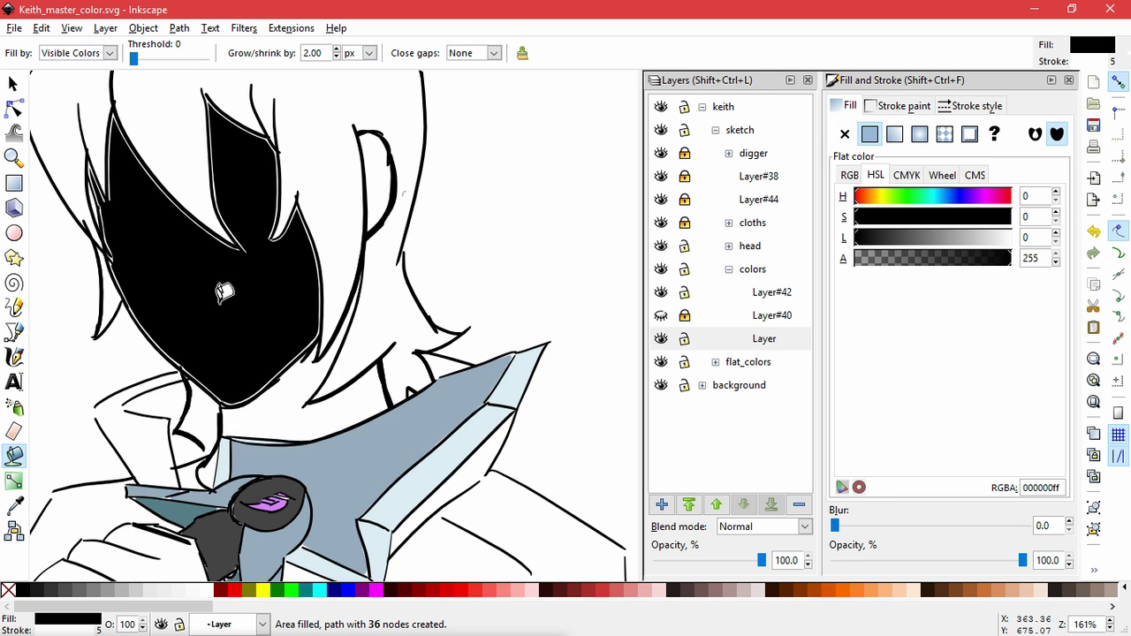
pyautogui.hotkey('ctrl', 'z')
pyautogui.press('space')
pyautogui.moveTo(239, 301); pyautogui.dragTo(385, 417)
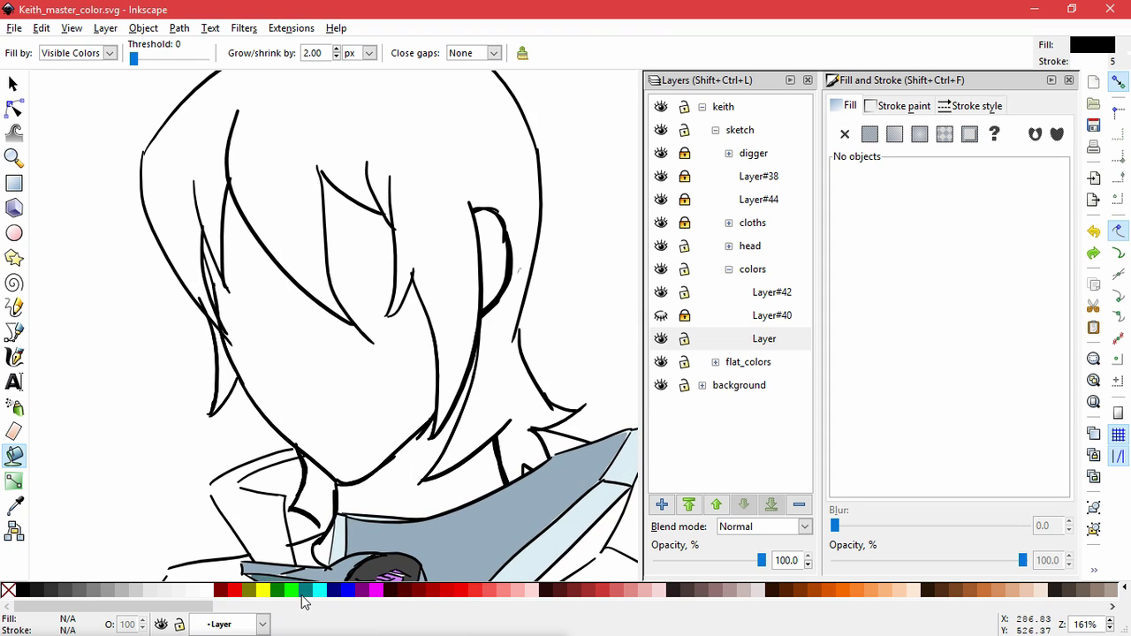
# Set the fill color to navy blue and flood-fill the whole face, including the areas between the hair strands.
pyautogui.click(333, 591)
pyautogui.moveTo(285, 306); pyautogui.dragTo(335, 380)
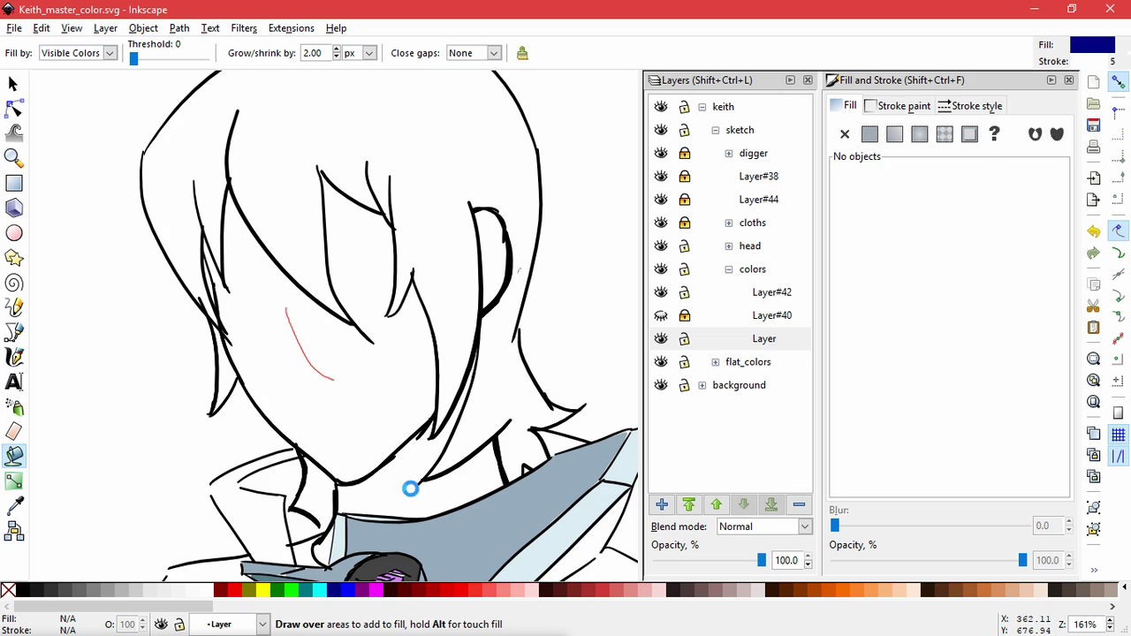
pyautogui.hotkey('ctrl', 'z')
pyautogui.hotkey('ctrl', 'shift', 'z')
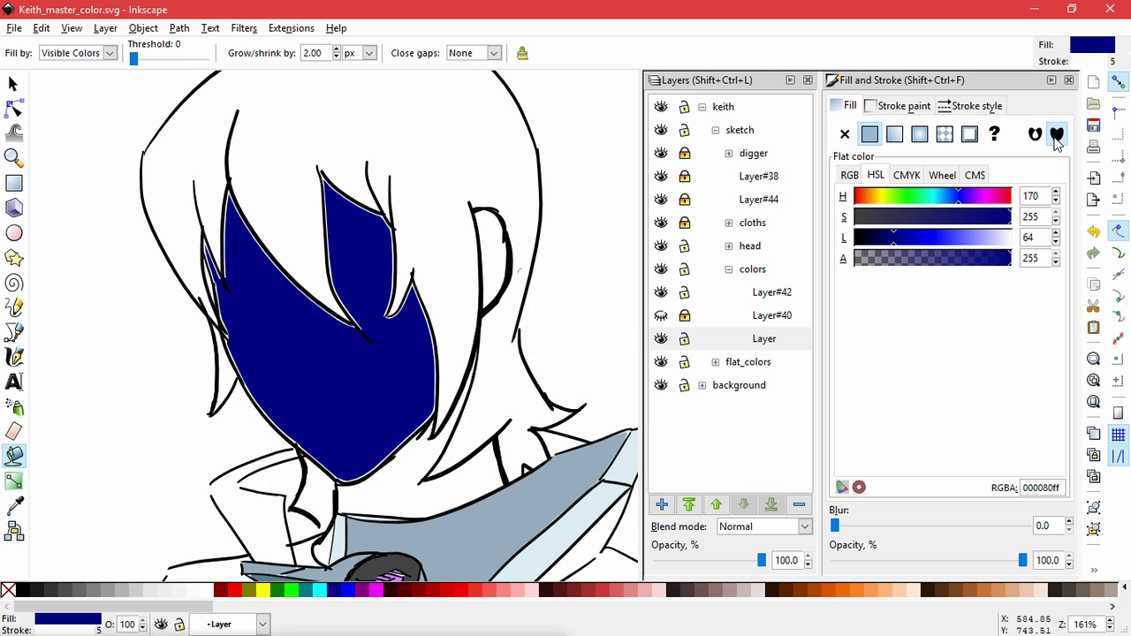
# Remove the stroke from the face fill and set its fill color to E6BC96ff.
pyautogui.click(903, 106)
pyautogui.click(845, 134)
pyautogui.click(844, 105)
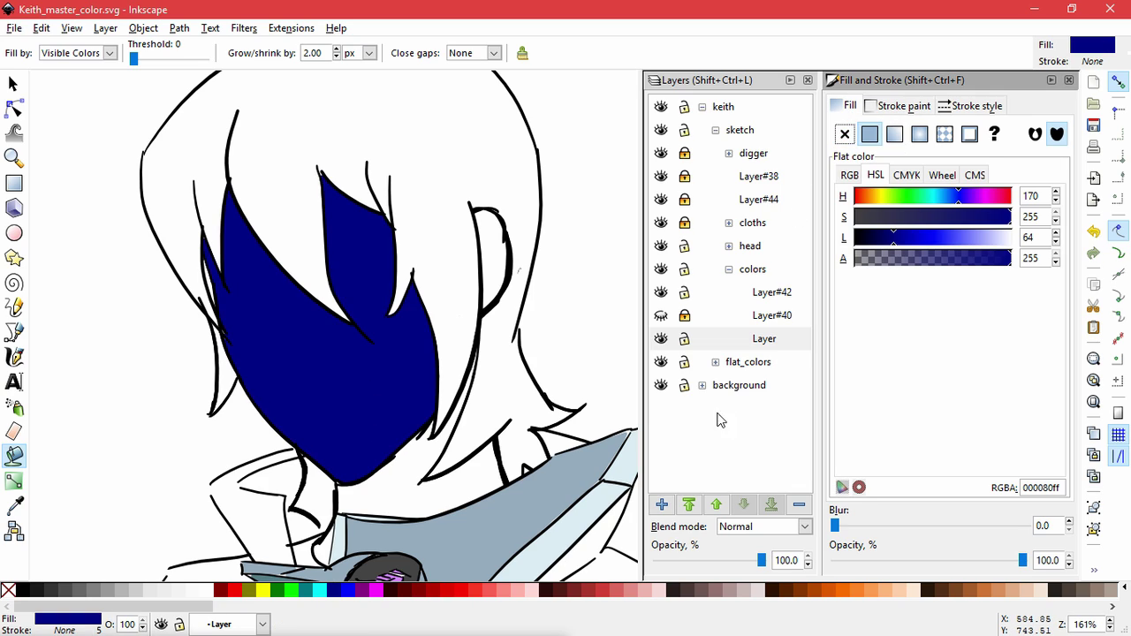
pyautogui.write('E6BC96ff')
pyautogui.press('Return')
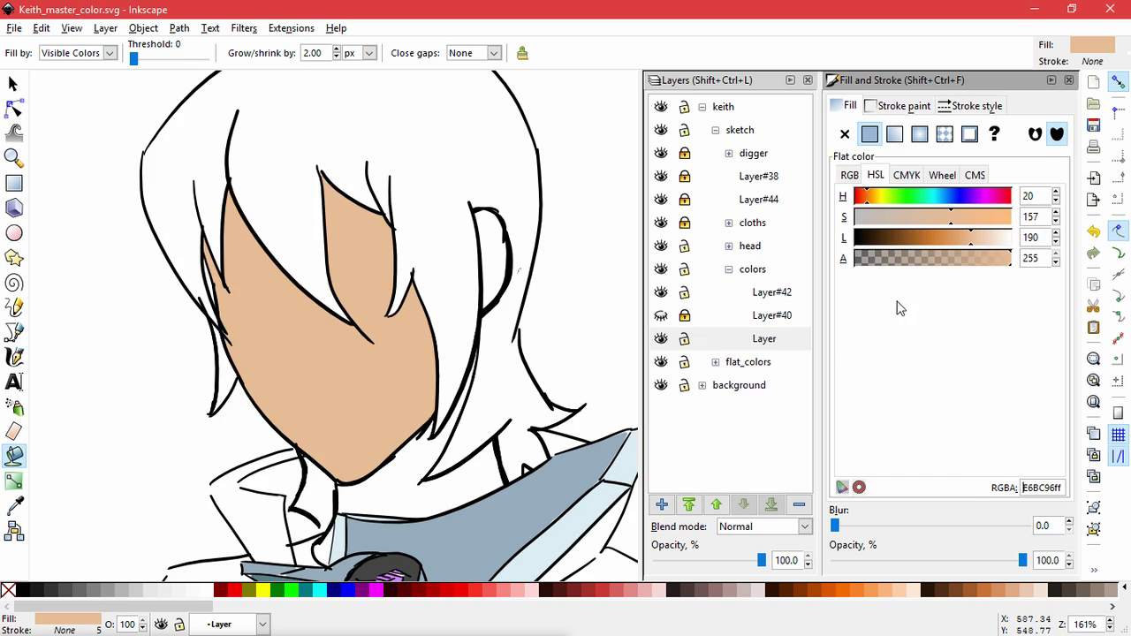
# Flood-fill the neck below the chin and the small neck area beside the collar with the skin color.
pyautogui.click(398, 500)
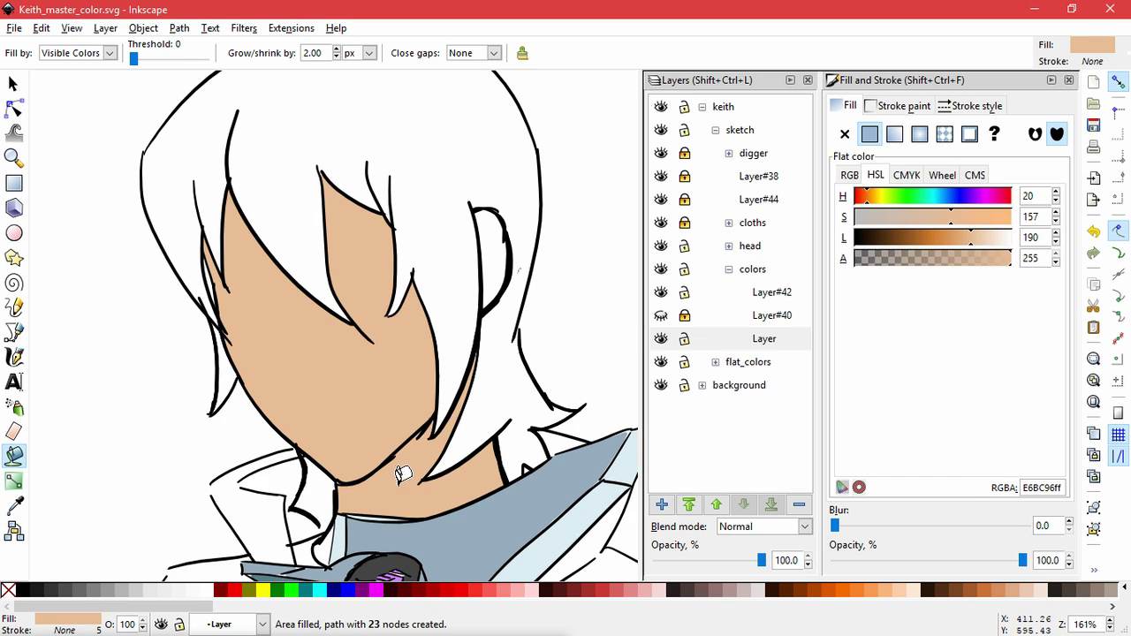
pyautogui.click(327, 539)
# Try to flood-fill the hand holding the knife with the skin color.
pyautogui.scroll(-10, 391, 354)
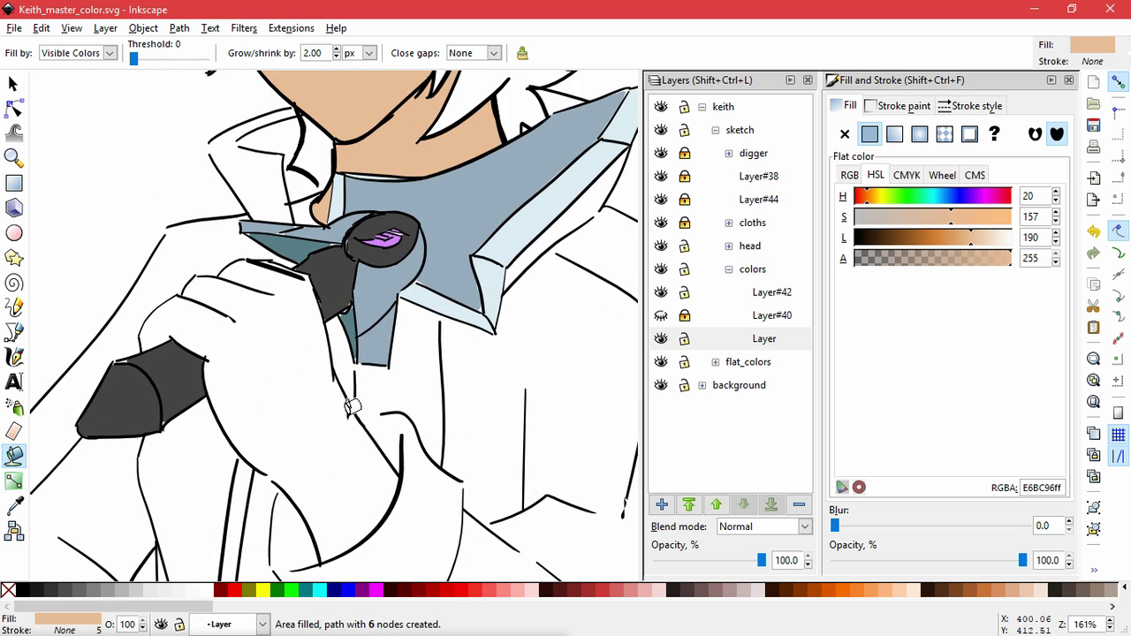
pyautogui.keyDown('ctrl'); pyautogui.scroll(-6, 354, 409); pyautogui.keyUp('ctrl')
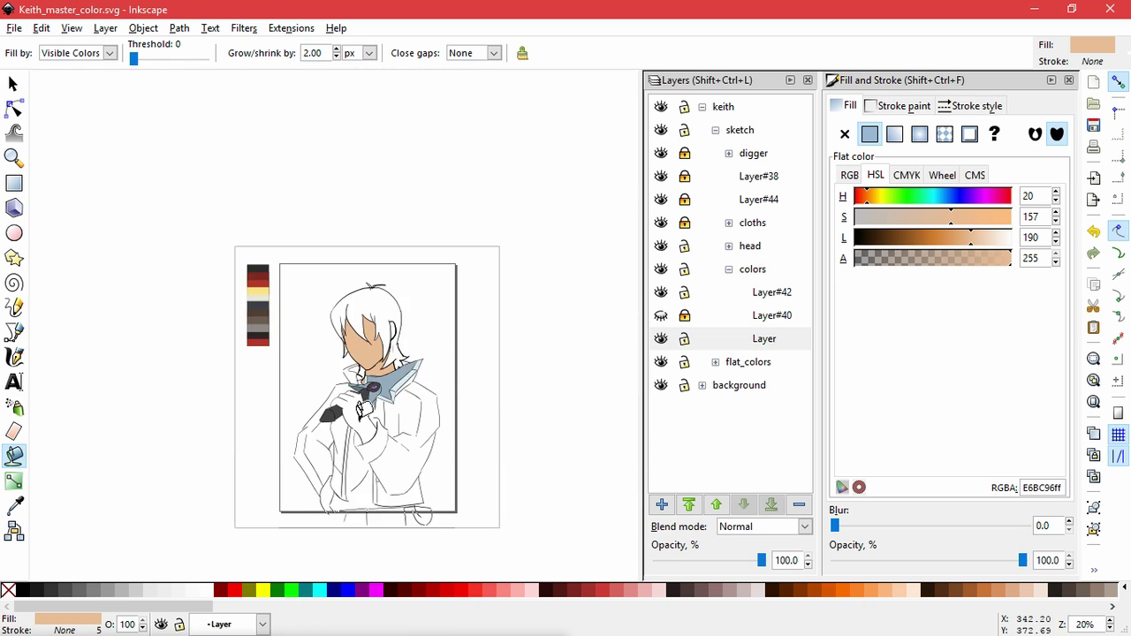
pyautogui.keyDown('ctrl'); pyautogui.scroll(-2, 361, 415); pyautogui.keyUp('ctrl')
pyautogui.click(359, 414)
pyautogui.press('Escape')
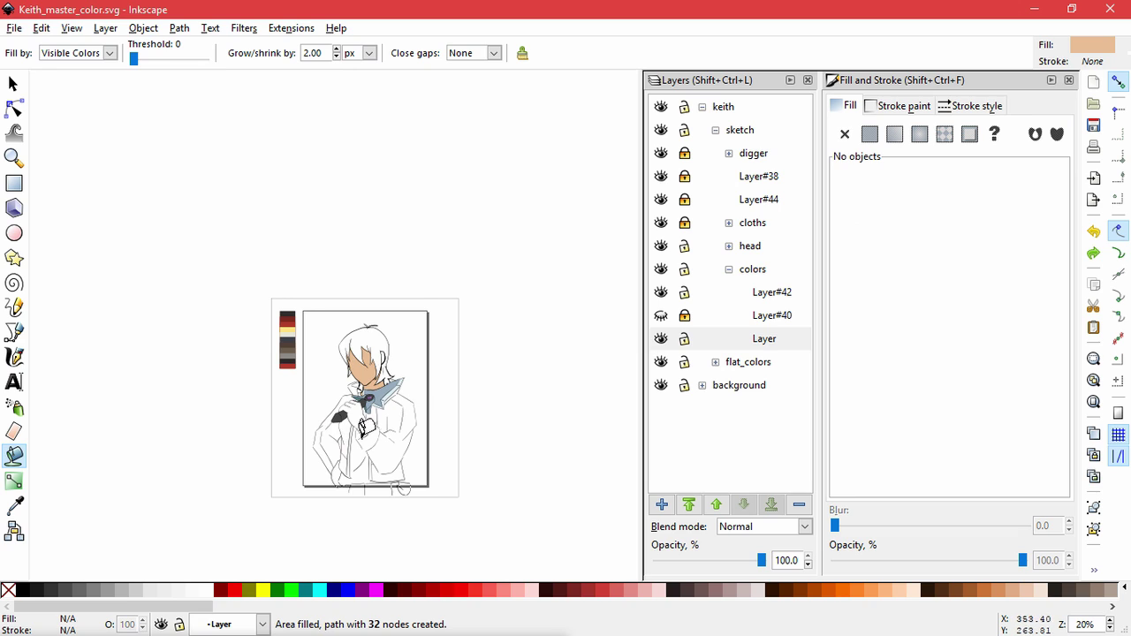
# Start a Pen path at the sleeve cuff's lower corner and trace the cuff's curve up to the wrist's outer edge.
pyautogui.keyDown('ctrl'); pyautogui.scroll(6, 380, 430); pyautogui.keyUp('ctrl')
pyautogui.click(14, 333)
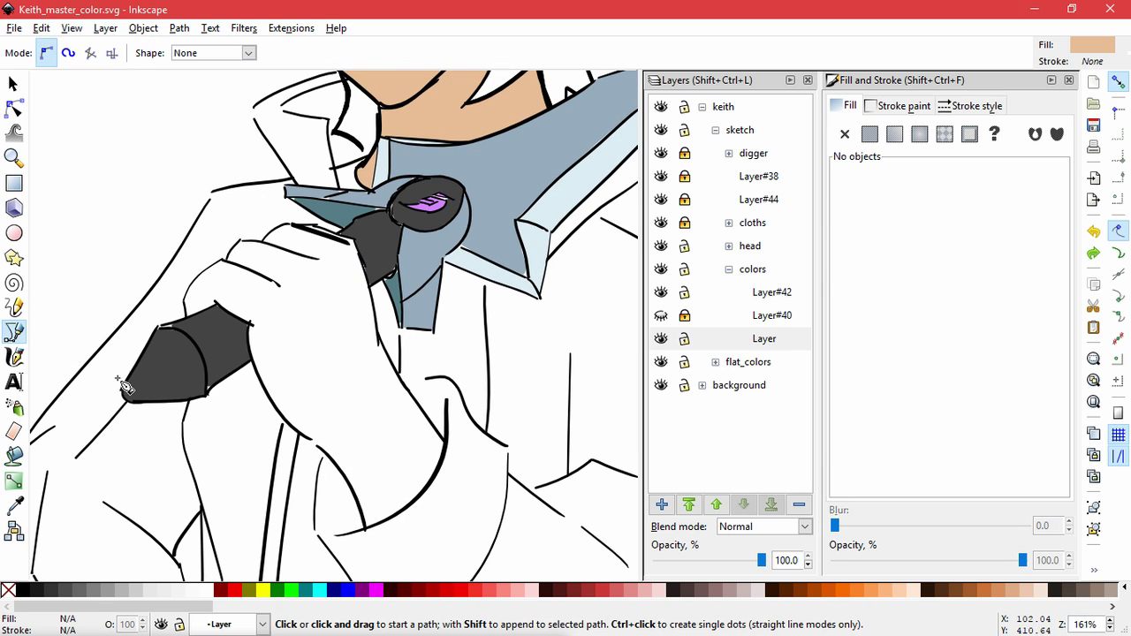
pyautogui.keyDown('ctrl'); pyautogui.scroll(1, 387, 537); pyautogui.keyUp('ctrl')
pyautogui.click(359, 529)
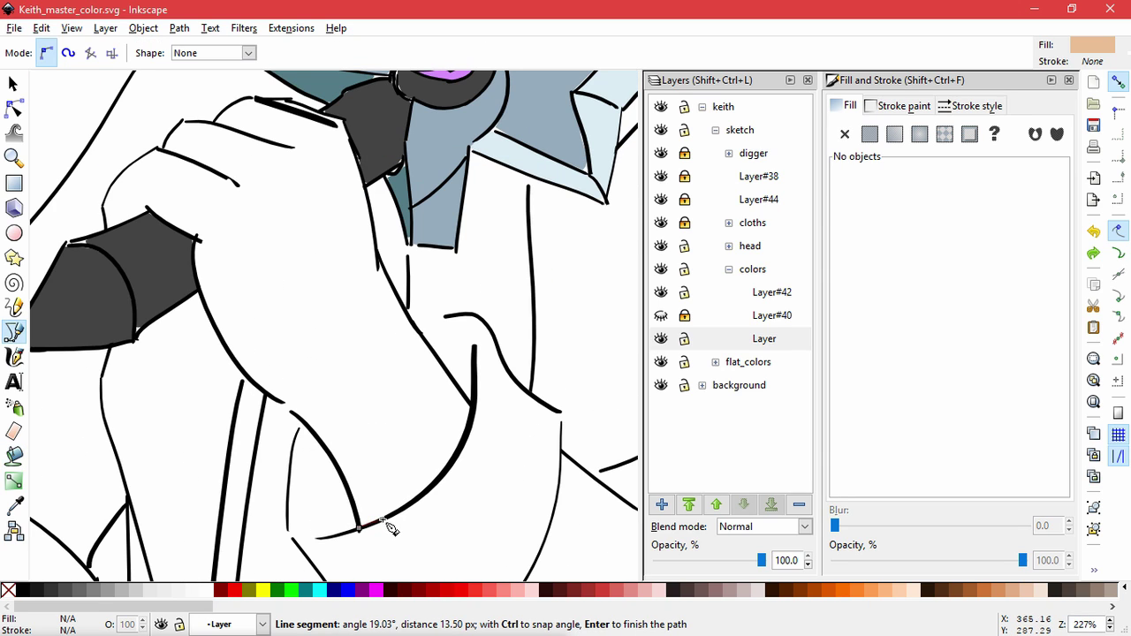
pyautogui.click(435, 486)
pyautogui.click(456, 466)
pyautogui.click(470, 419)
pyautogui.click(474, 407)
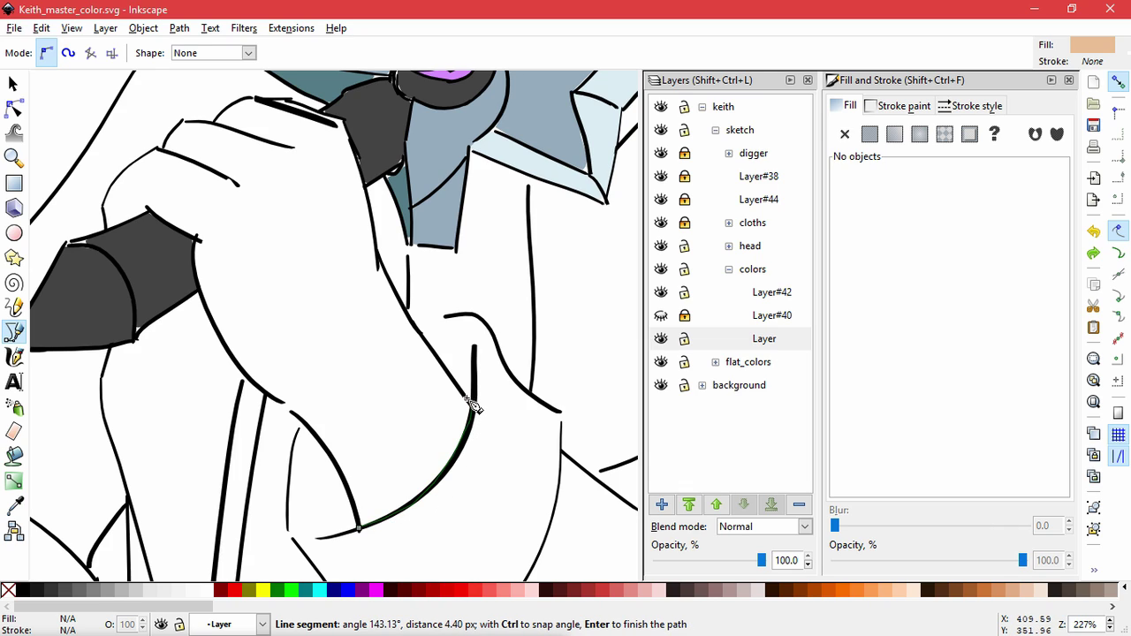
# Continue the hand path along the wrist's outer edge up to the dark knife grip below the blade.
pyautogui.click(425, 337)
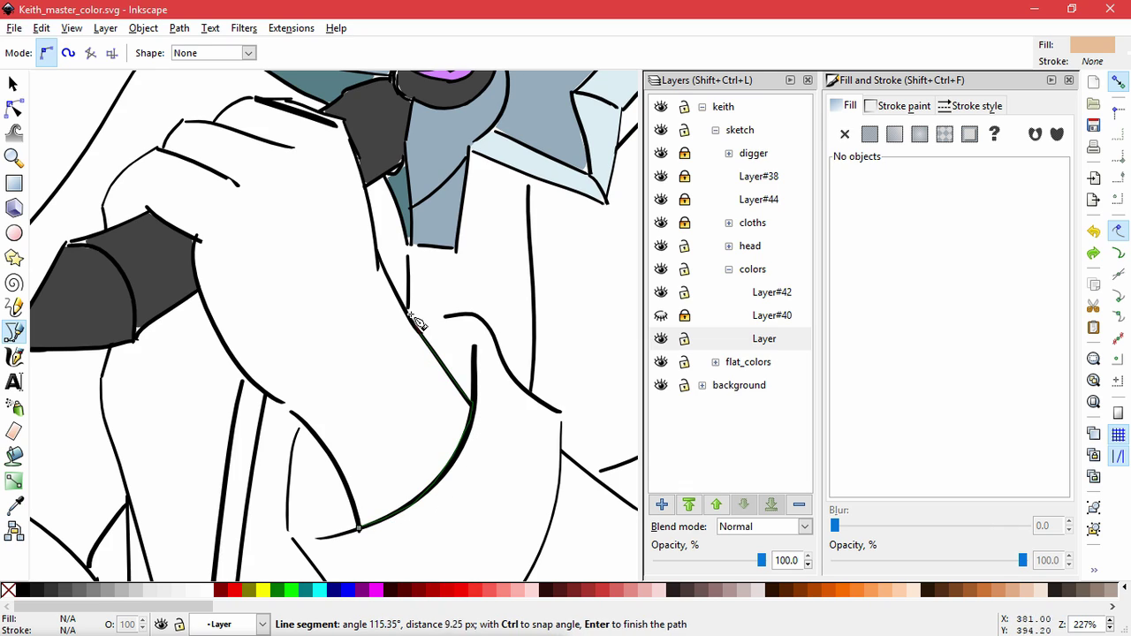
pyautogui.click(374, 236)
pyautogui.click(369, 198)
pyautogui.click(351, 139)
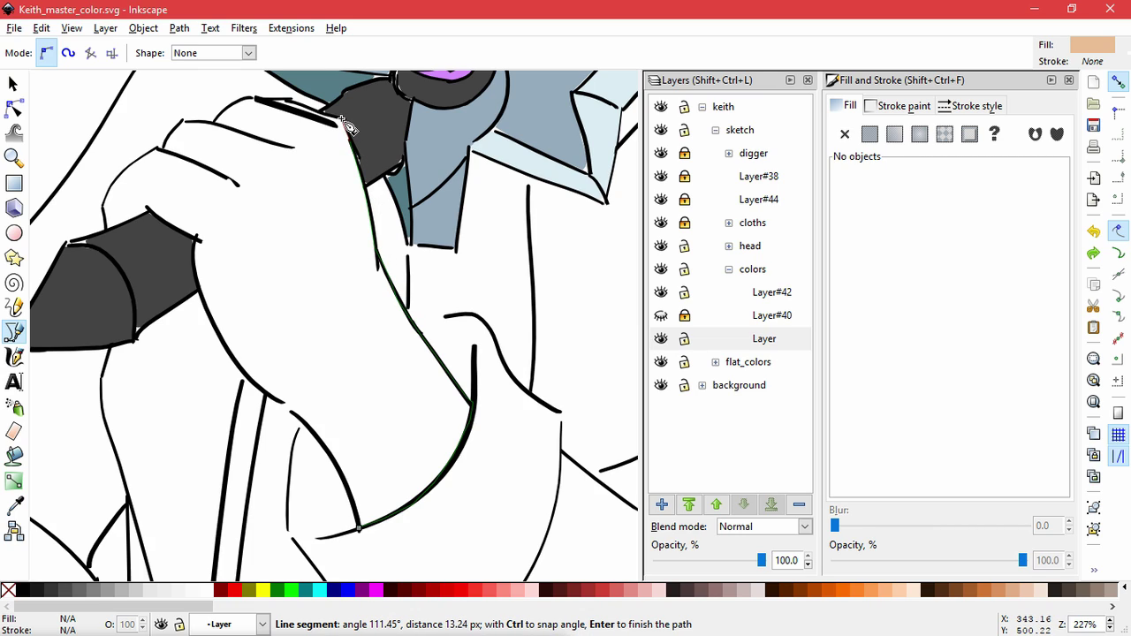
pyautogui.click(341, 119)
# Continue the hand path along the upper edge of the topmost finger and around its knuckle to the second finger.
pyautogui.scroll(3, 317, 135)
pyautogui.moveTo(316, 134); pyautogui.dragTo(478, 489)
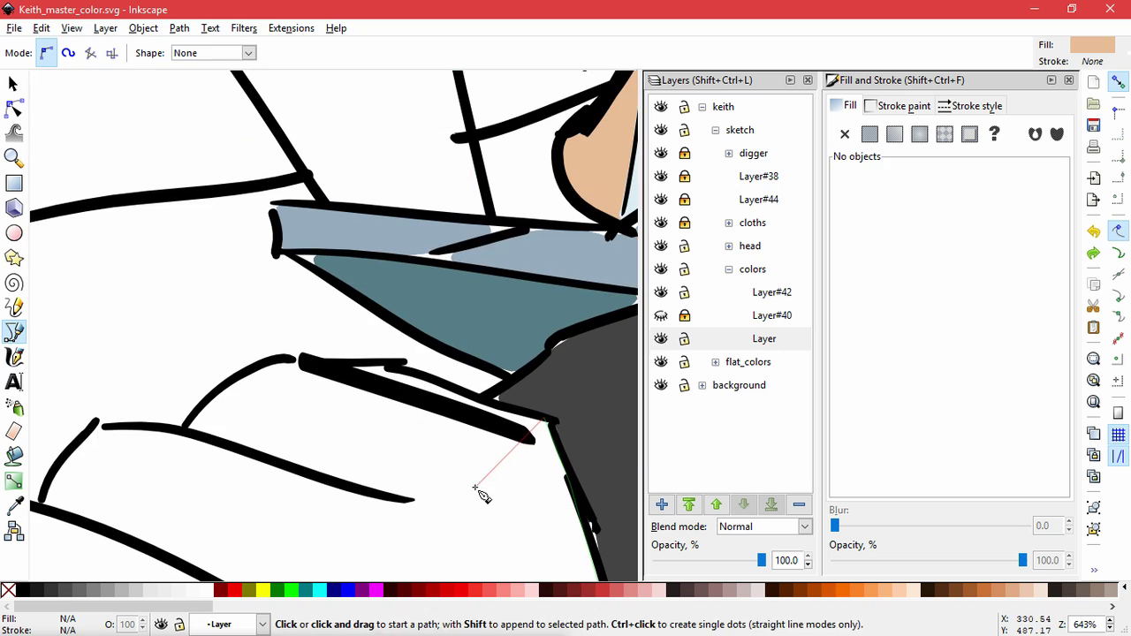
pyautogui.click(471, 397)
pyautogui.click(429, 384)
pyautogui.click(396, 368)
pyautogui.click(326, 362)
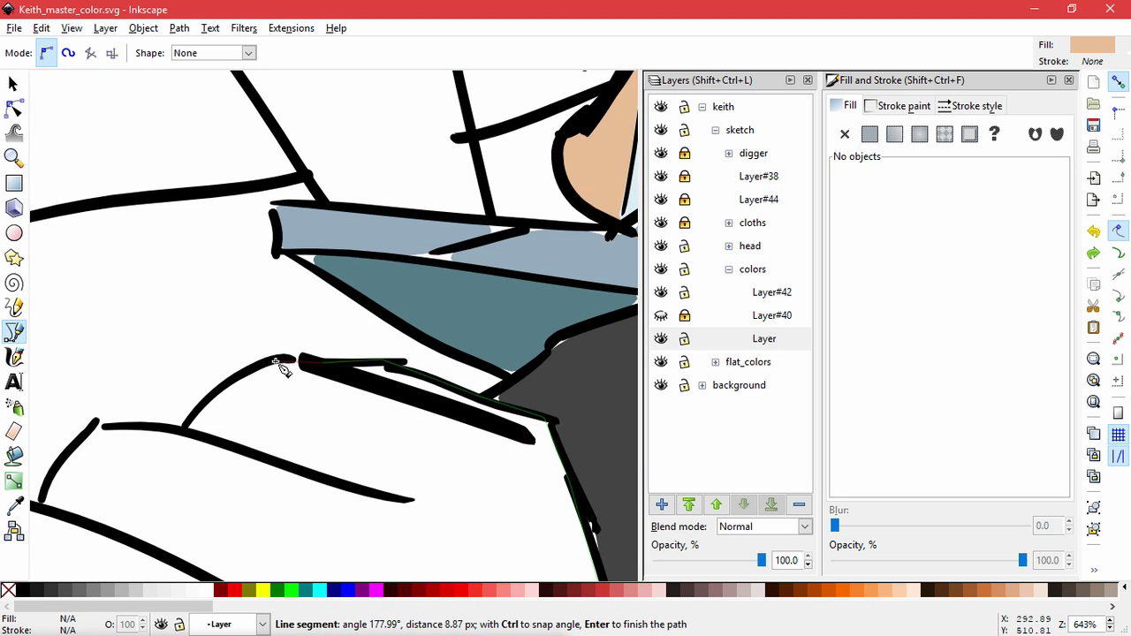
pyautogui.click(276, 361)
pyautogui.click(231, 382)
pyautogui.click(204, 402)
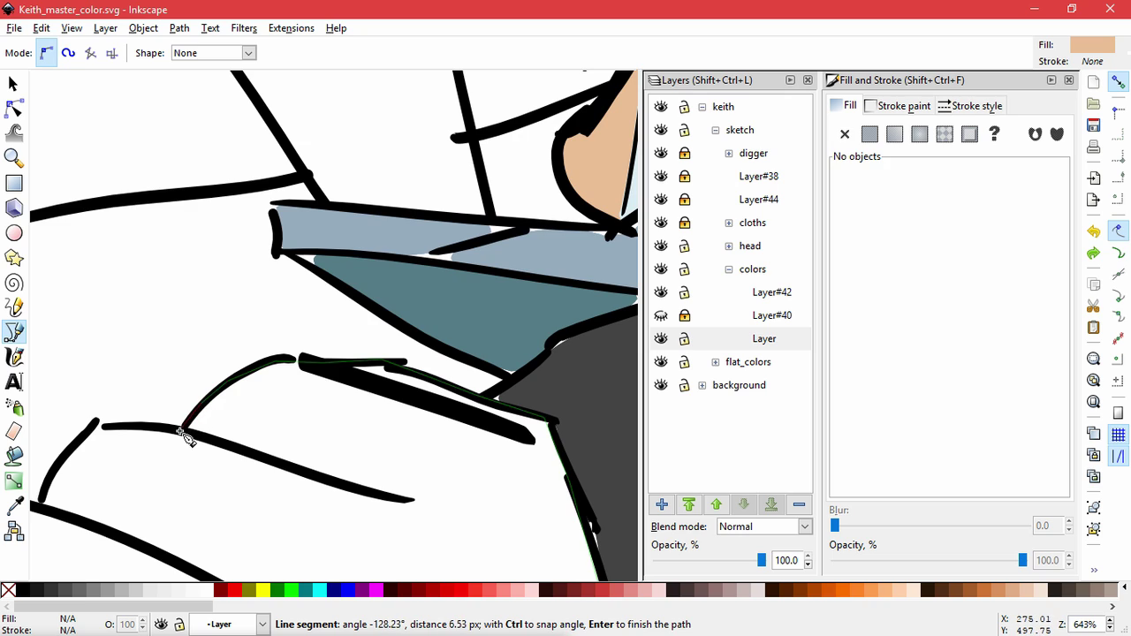
pyautogui.click(181, 431)
# Trace the second finger's knuckle down to the start of the next finger.
pyautogui.click(132, 432)
pyautogui.click(89, 433)
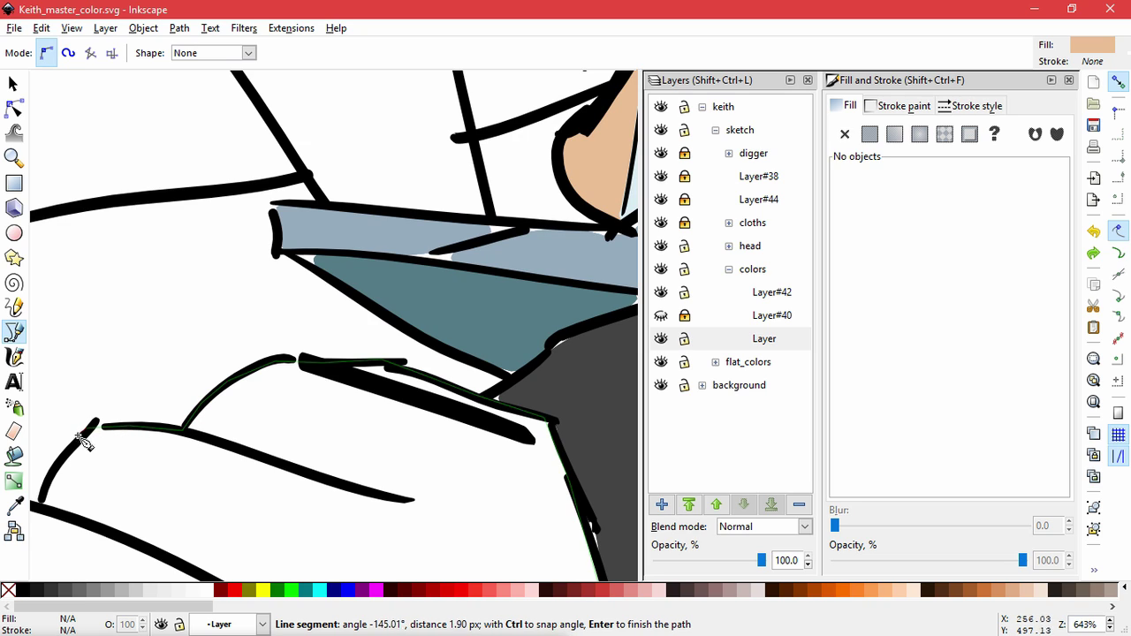
pyautogui.click(72, 442)
pyautogui.click(39, 505)
# Continue the hand path around the outer curve of the lowest finger down to the dark knife handle.
pyautogui.press('space')
pyautogui.moveTo(39, 504)
pyautogui.mouseDown()
pyautogui.moveTo(284, 377)
pyautogui.moveTo(531, 222)
pyautogui.mouseUp()
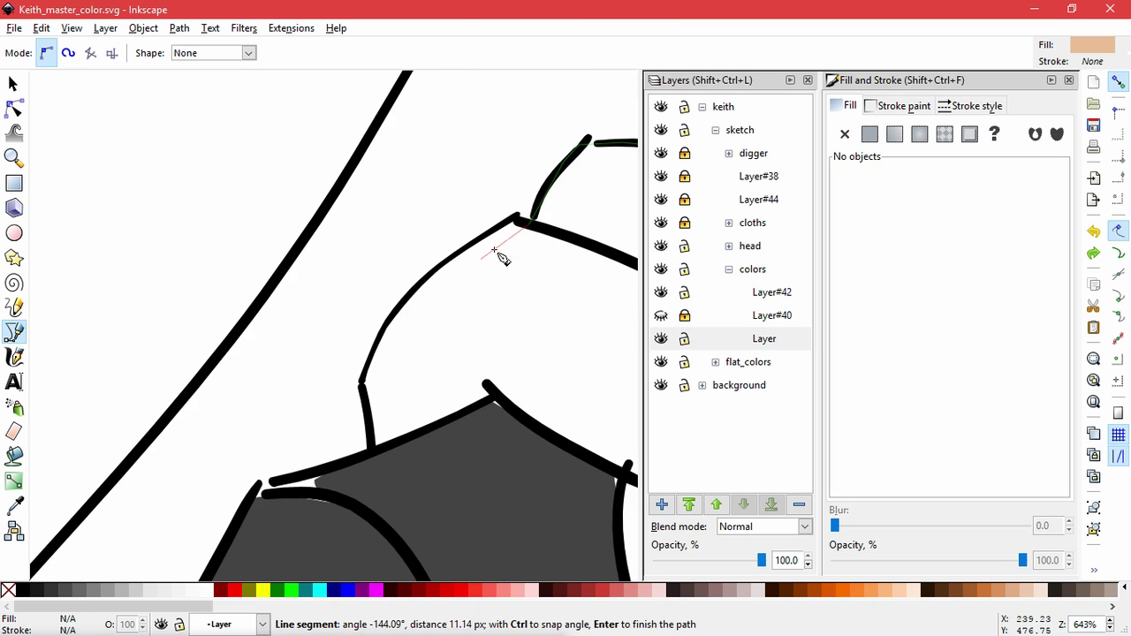
pyautogui.click(518, 221)
pyautogui.click(484, 238)
pyautogui.click(440, 266)
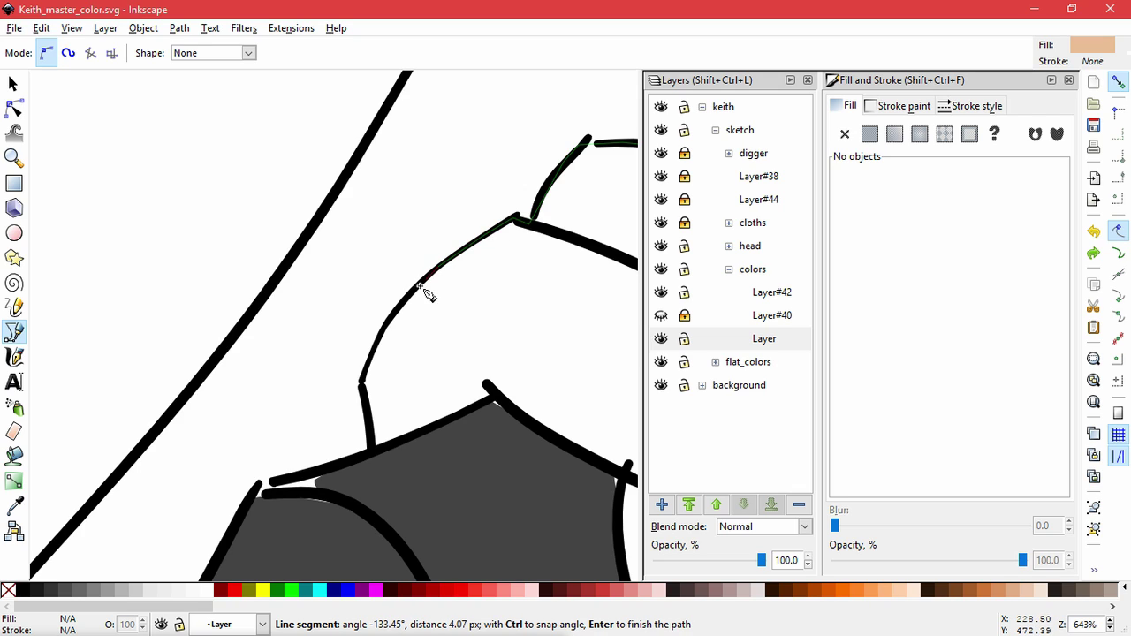
pyautogui.click(388, 320)
pyautogui.click(361, 382)
pyautogui.click(371, 447)
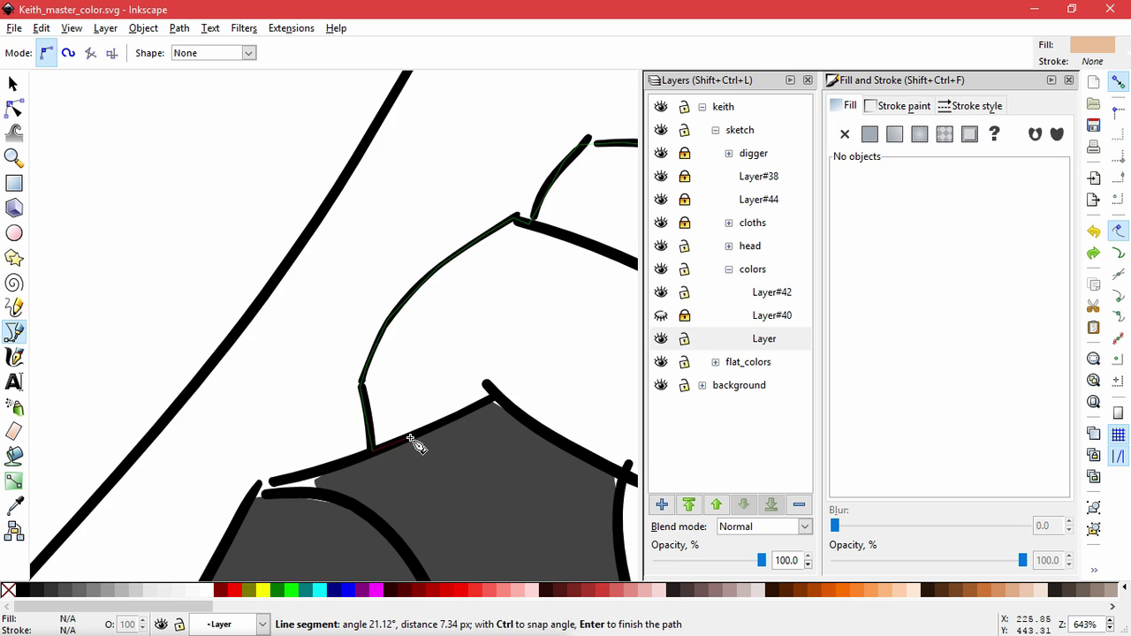
# Trace the hand's border along the knife handle and down the start of the wrist's lower edge.
pyautogui.click(493, 399)
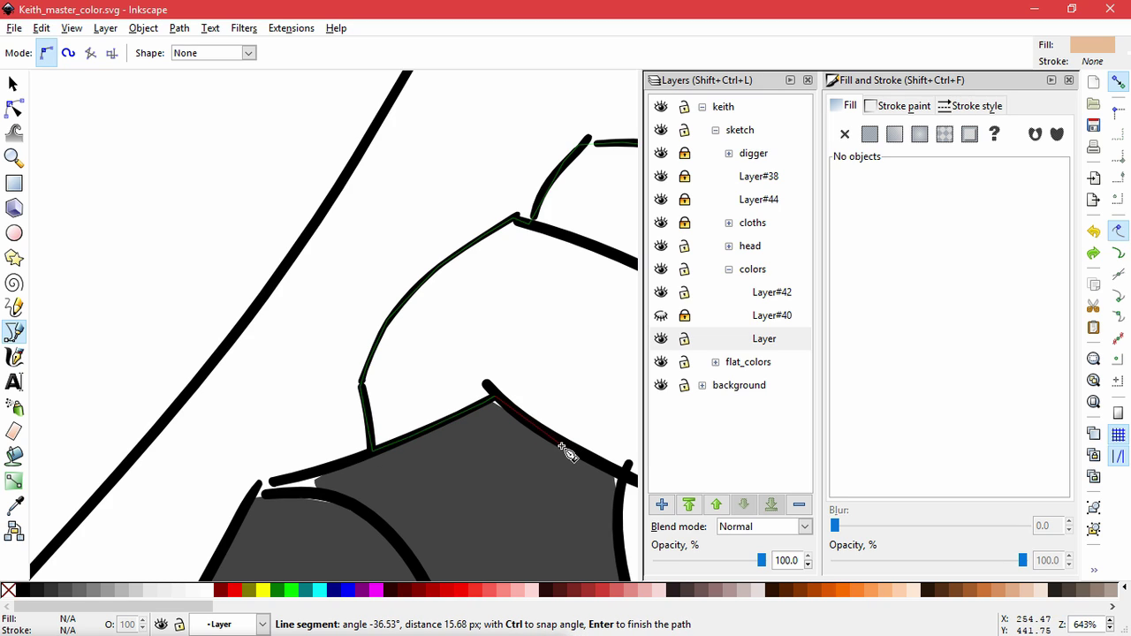
pyautogui.click(624, 471)
pyautogui.moveTo(625, 471); pyautogui.dragTo(306, 222)
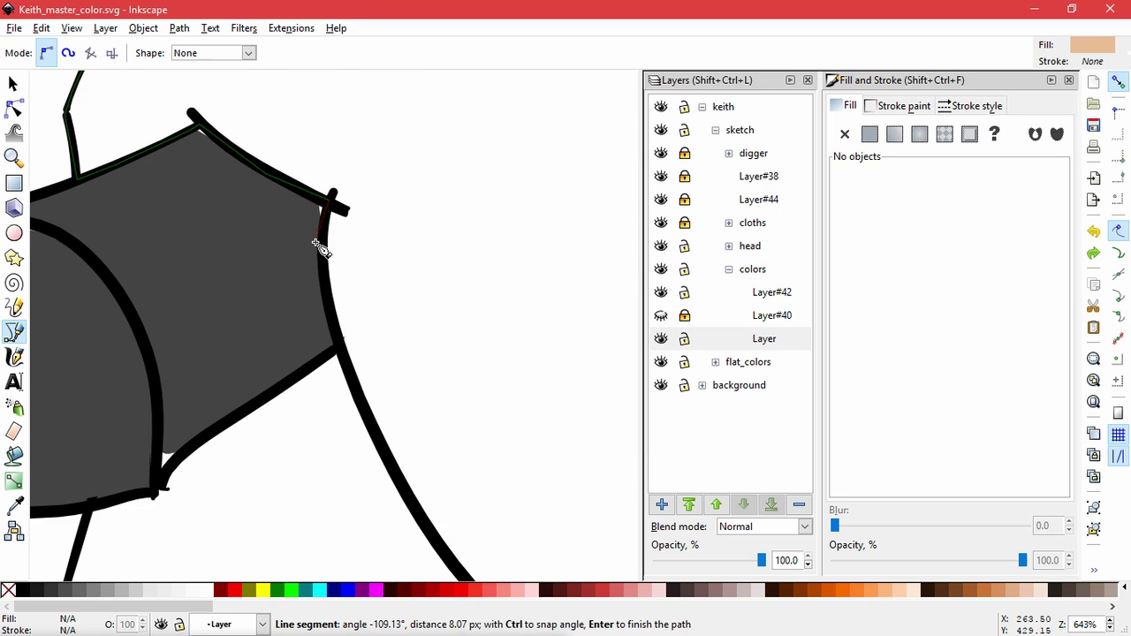
pyautogui.click(341, 345)
pyautogui.click(397, 455)
# Trace the wrist's lower edge and the cuff line back to the starting node, closing the skin-colored hand shape.
pyautogui.moveTo(397, 455); pyautogui.dragTo(227, 156)
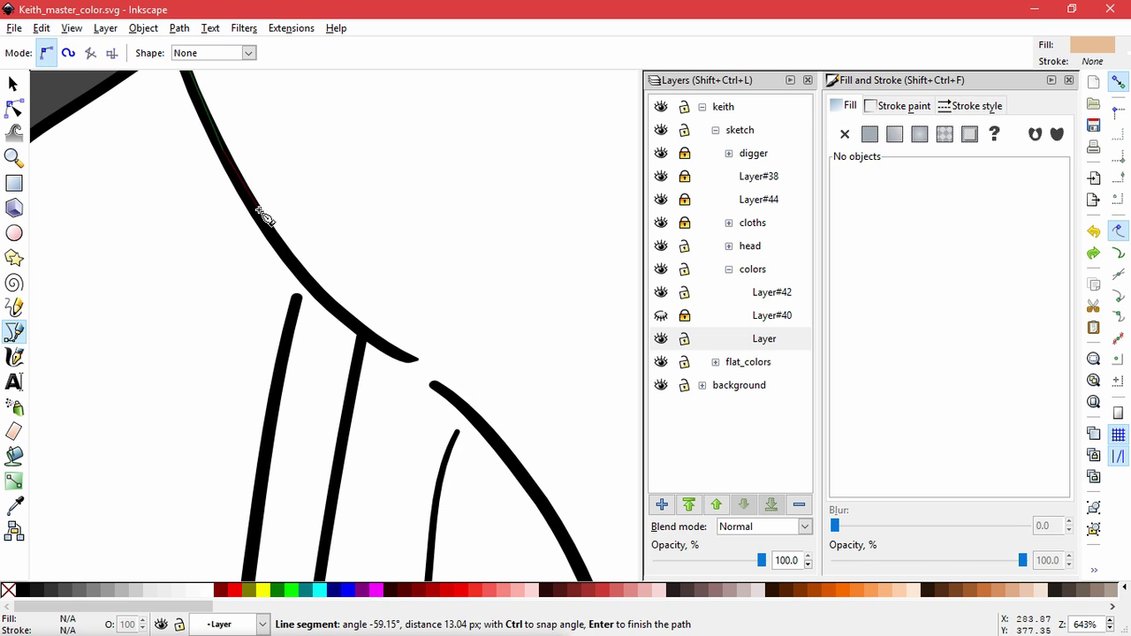
pyautogui.click(260, 215)
pyautogui.click(397, 357)
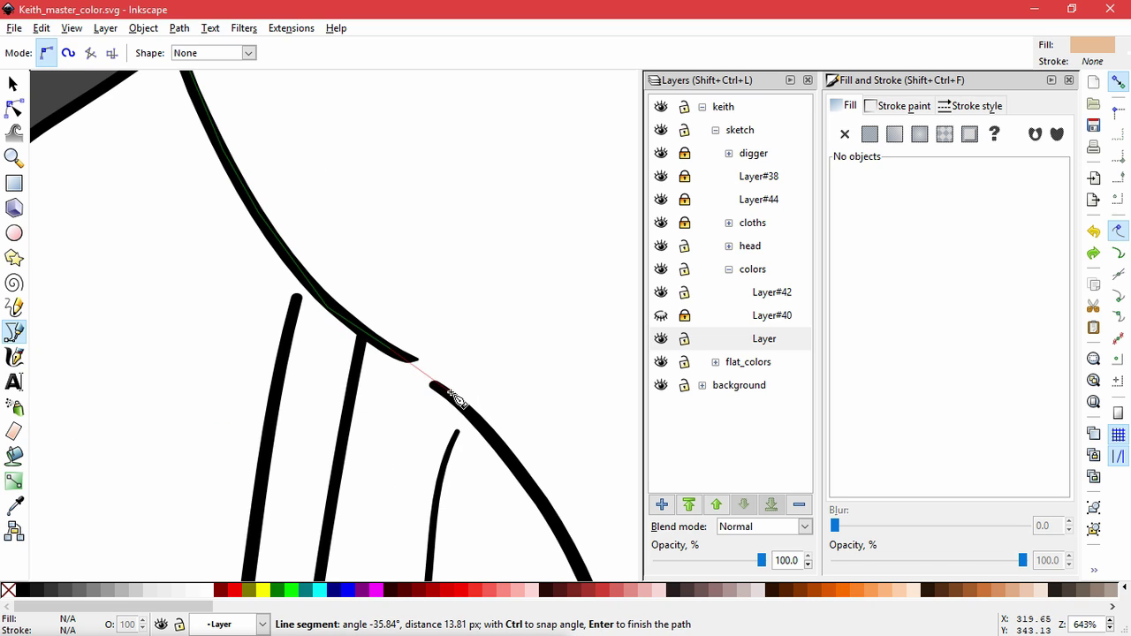
pyautogui.click(515, 468)
pyautogui.moveTo(515, 467); pyautogui.dragTo(344, 352)
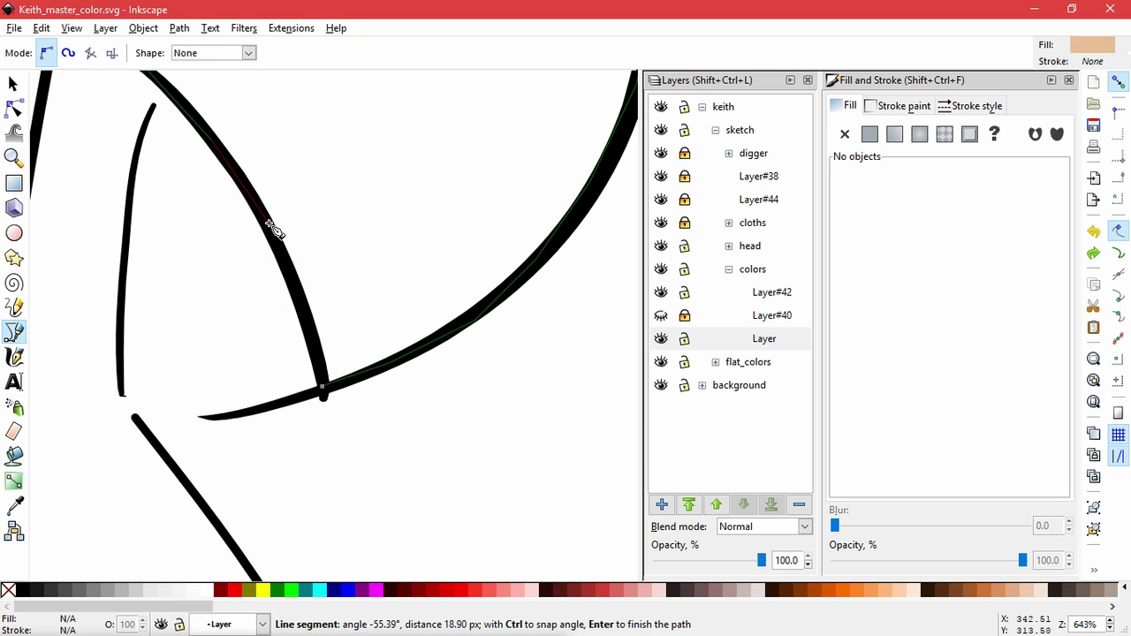
pyautogui.click(268, 225)
pyautogui.click(304, 310)
pyautogui.click(325, 390)
pyautogui.scroll(-8, 439, 336)
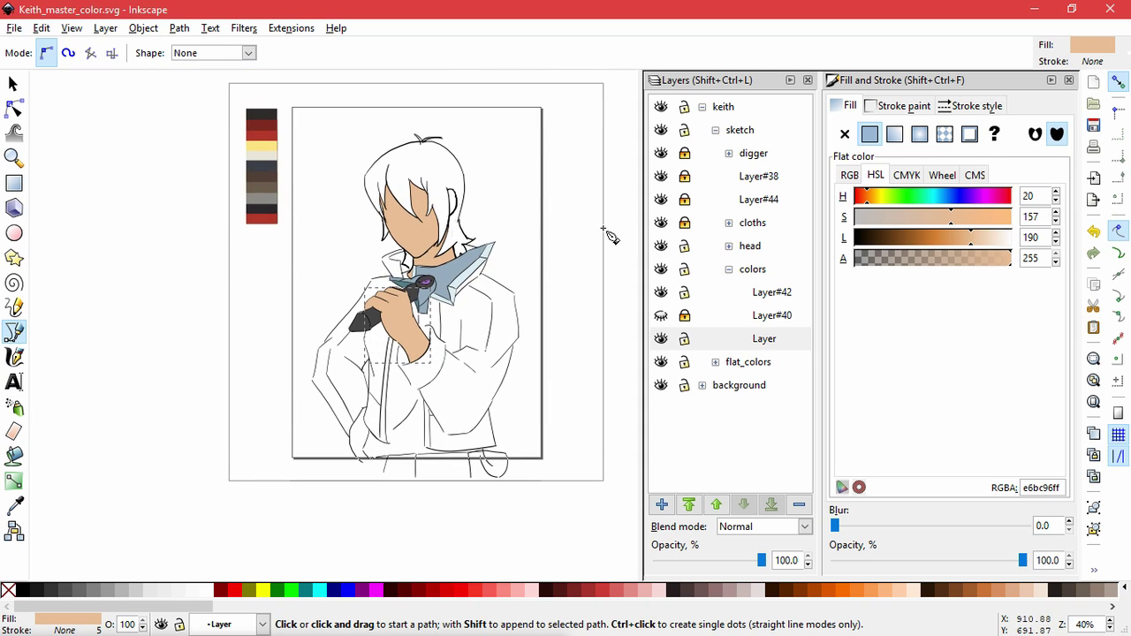
# Expand the head group and show its hidden facial detail layers.
pyautogui.click(729, 246)
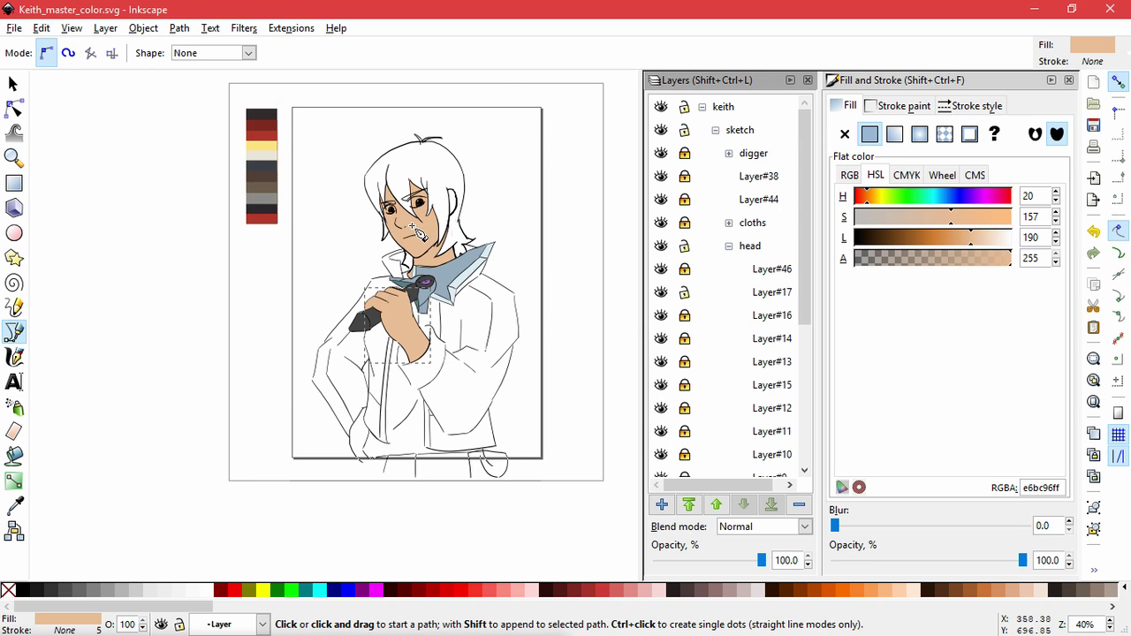
pyautogui.scroll(7, 419, 232)
pyautogui.press('s')
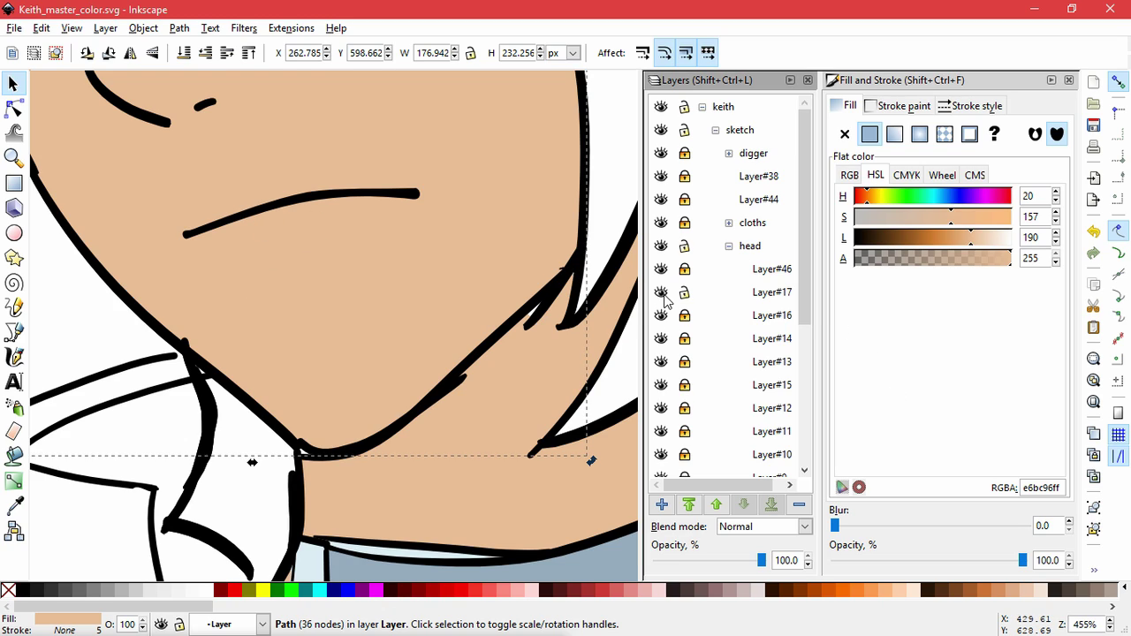
# Unlock Layer#10 and taper the mouth line's left tip by reshaping its end node's handles.
pyautogui.click(670, 361)
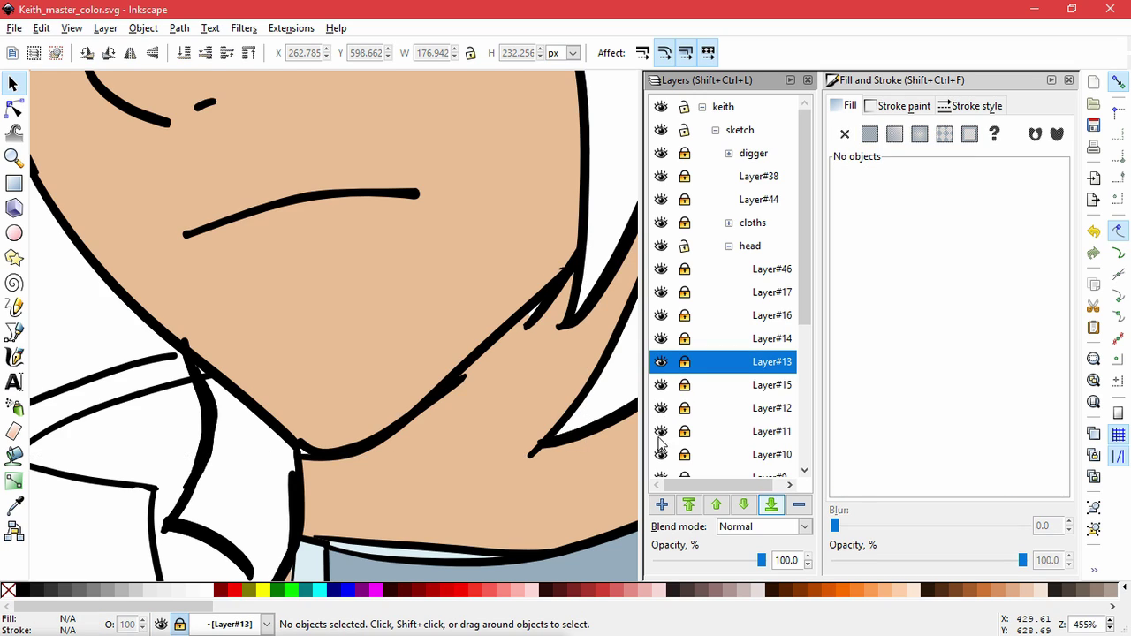
pyautogui.click(306, 197)
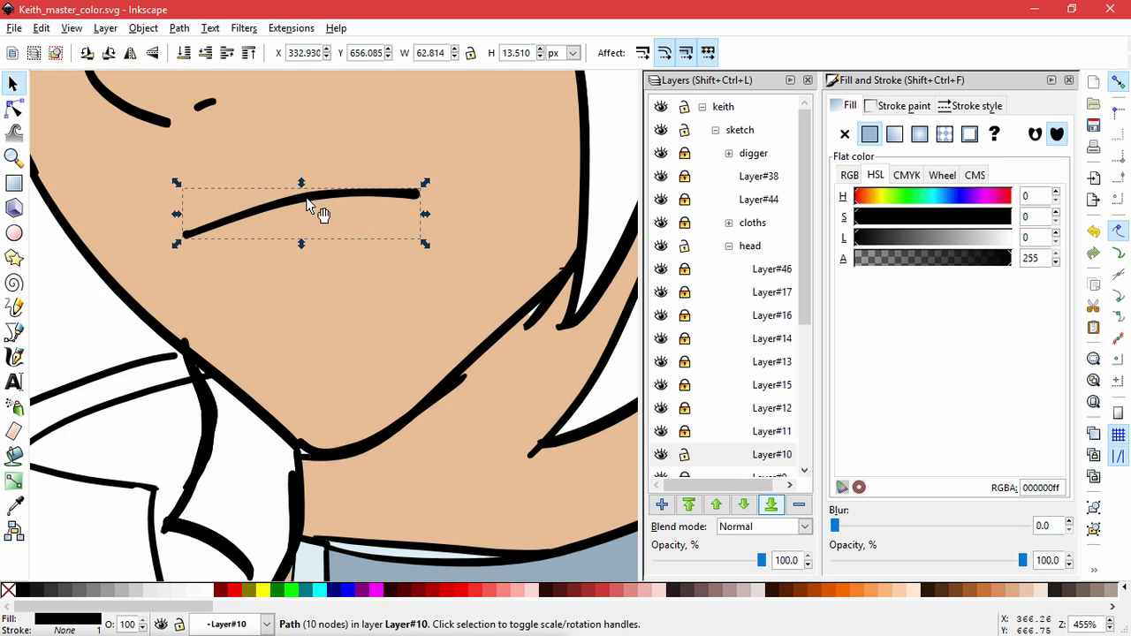
pyautogui.click(13, 107)
pyautogui.keyDown('ctrl'); pyautogui.scroll(2, 218, 218); pyautogui.keyUp('ctrl')
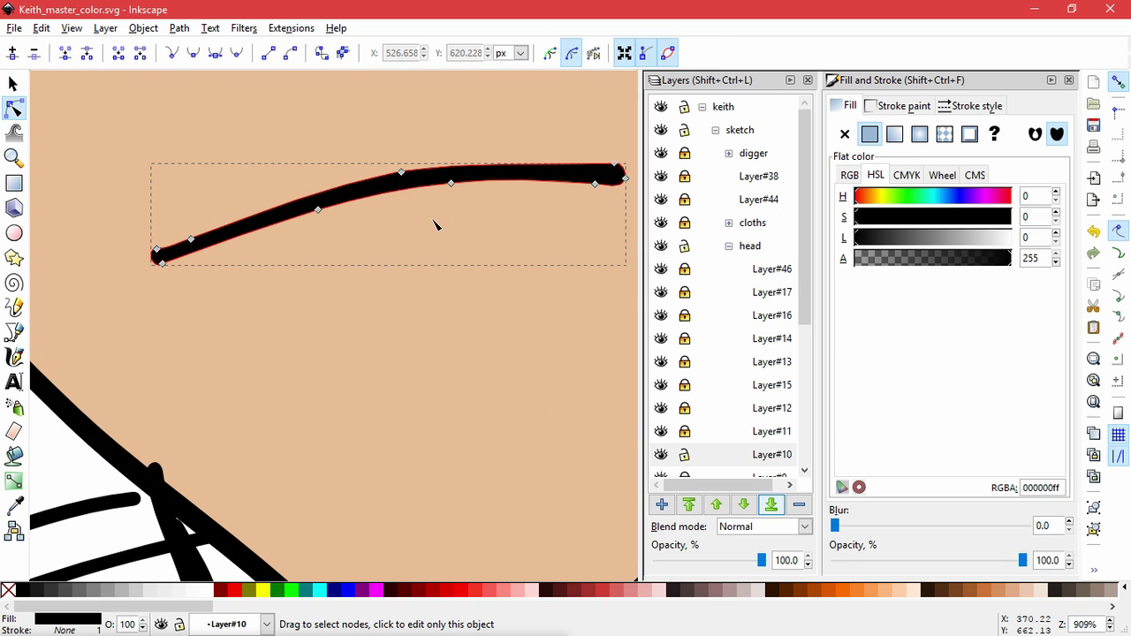
pyautogui.moveTo(572, 210); pyautogui.dragTo(563, 227)
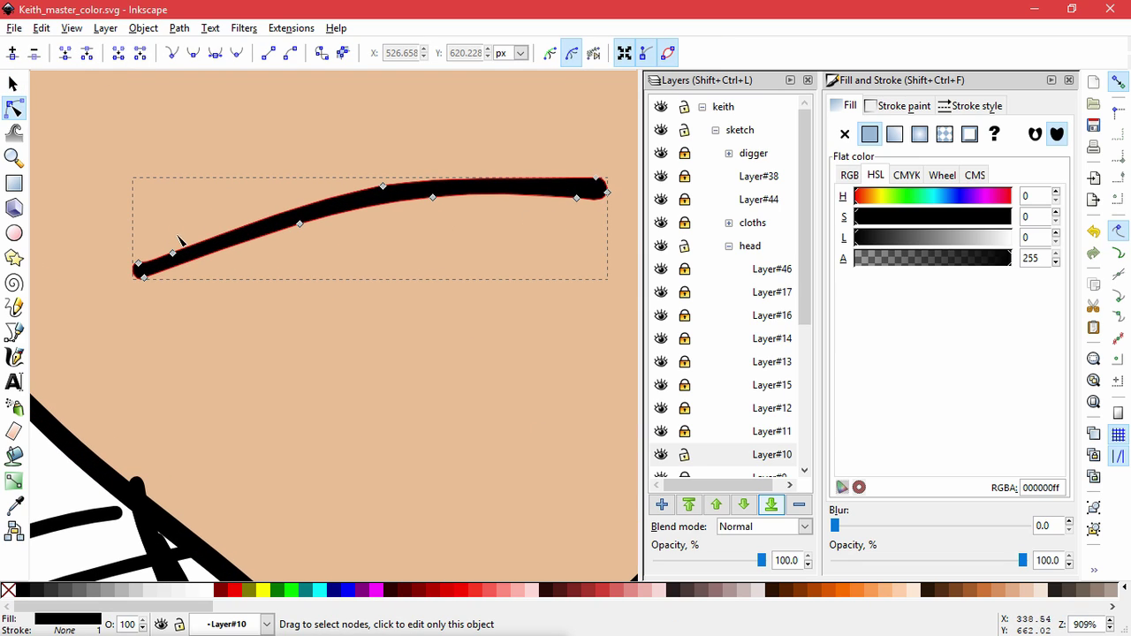
pyautogui.click(137, 264)
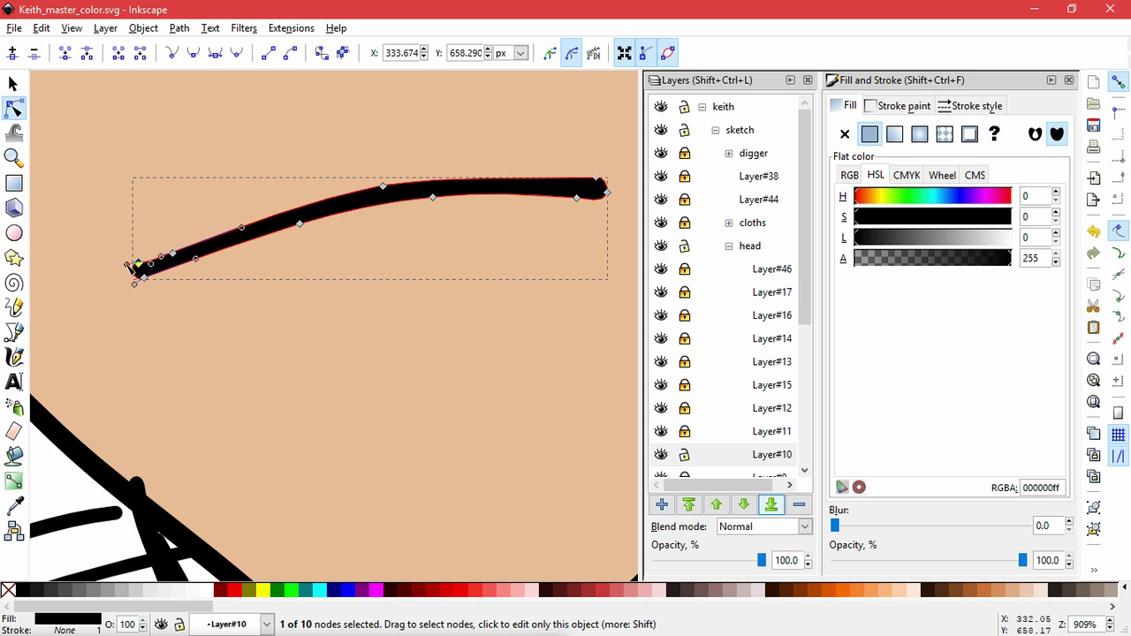
pyautogui.moveTo(127, 264); pyautogui.dragTo(121, 269)
pyautogui.moveTo(152, 254); pyautogui.dragTo(156, 256)
pyautogui.click(268, 345)
pyautogui.click(266, 224)
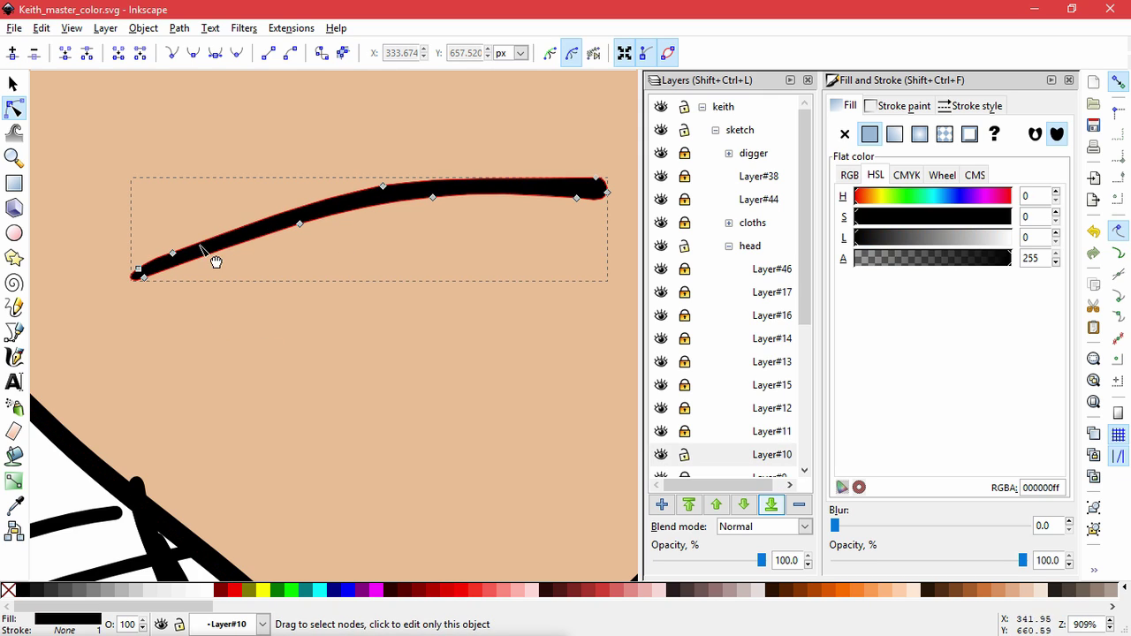
# Make the upper-edge node near the mouth line's left tip smooth and shift it slightly up and inward.
pyautogui.click(172, 254)
pyautogui.click(193, 53)
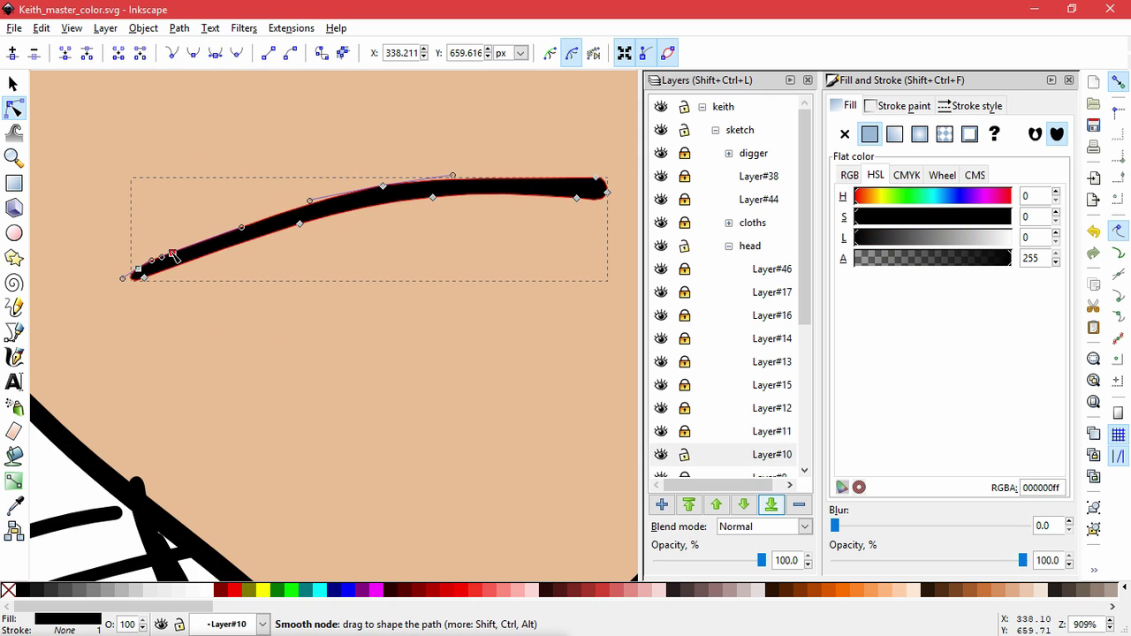
pyautogui.moveTo(174, 255); pyautogui.dragTo(179, 249)
pyautogui.click(324, 254)
# Join the two notch nodes at the mouth line's right end into one smooth node and adjust its handle to round the upper edge.
pyautogui.click(579, 184)
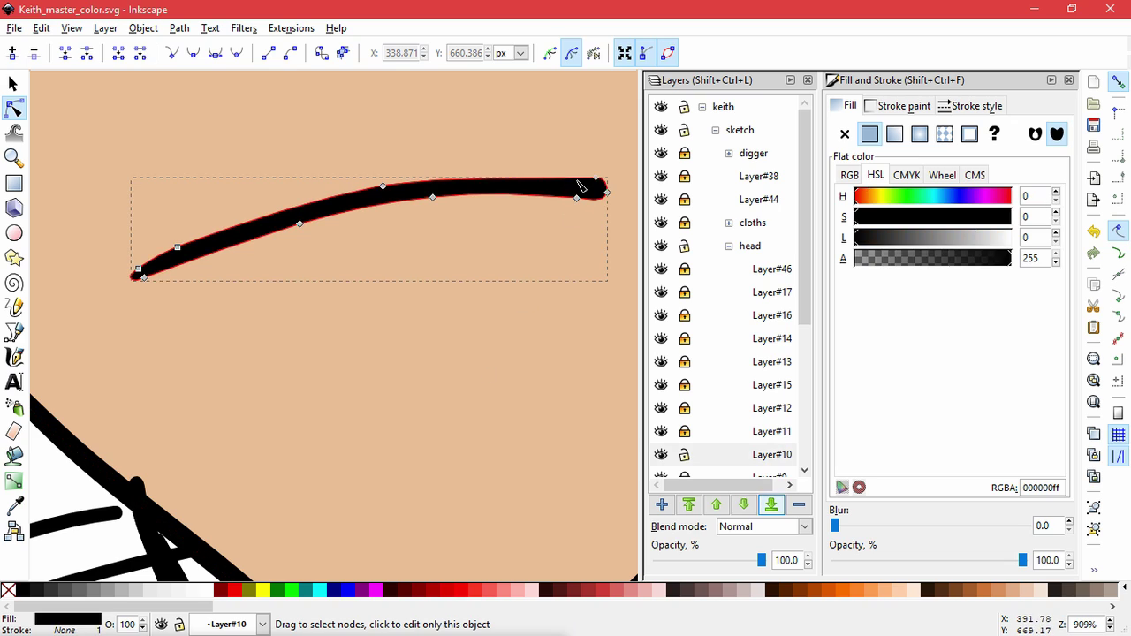
pyautogui.click(593, 187)
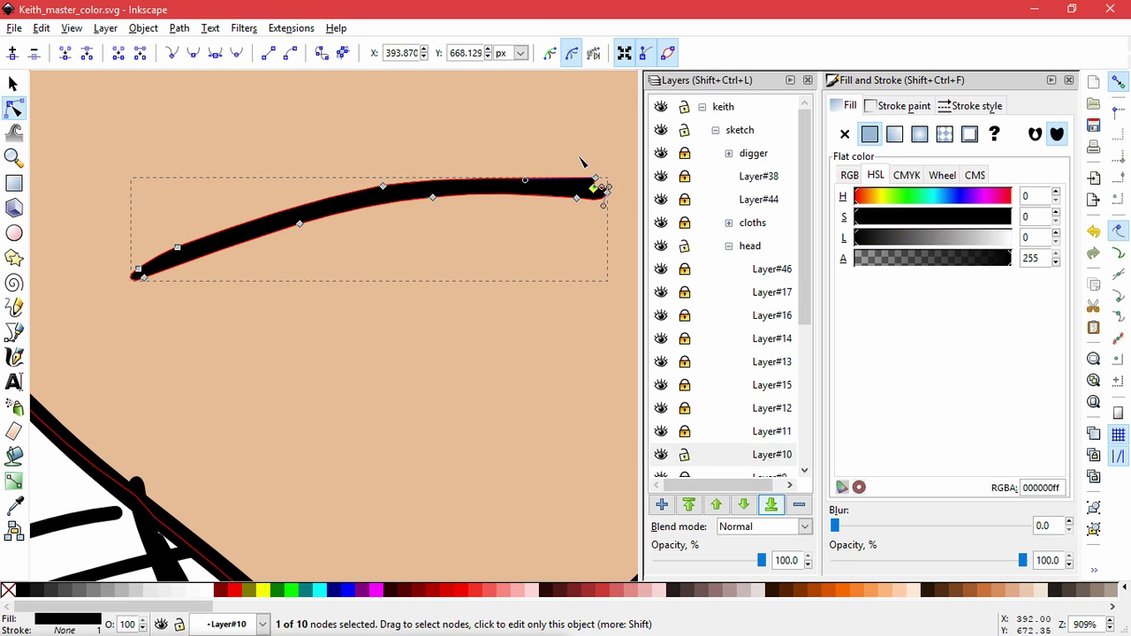
pyautogui.moveTo(579, 162); pyautogui.dragTo(602, 191)
pyautogui.click(64, 53)
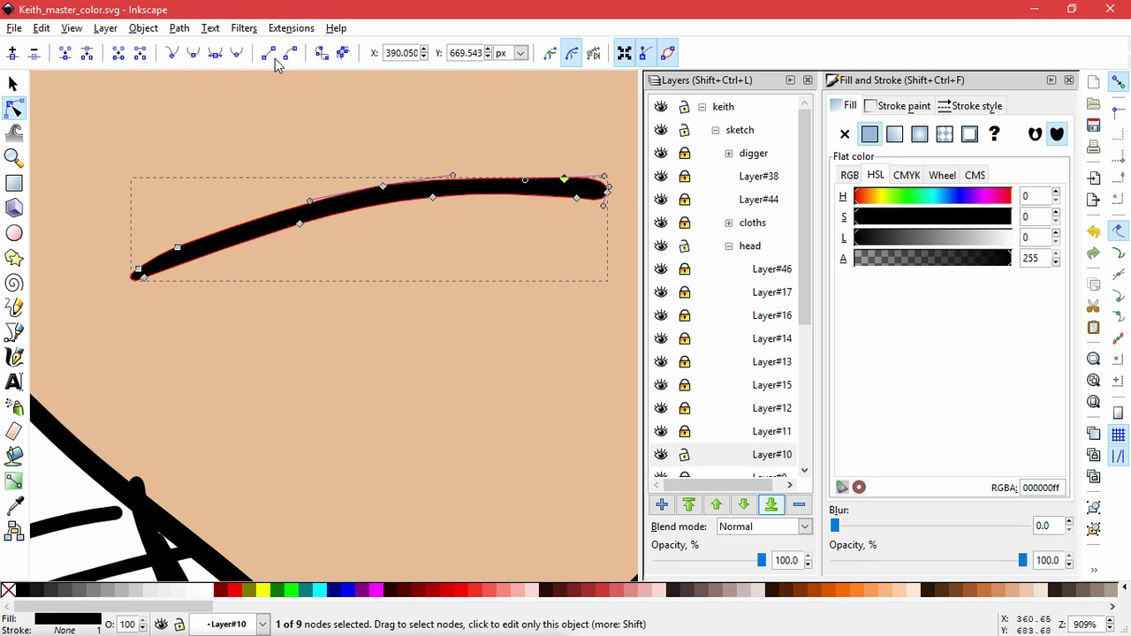
pyautogui.click(192, 52)
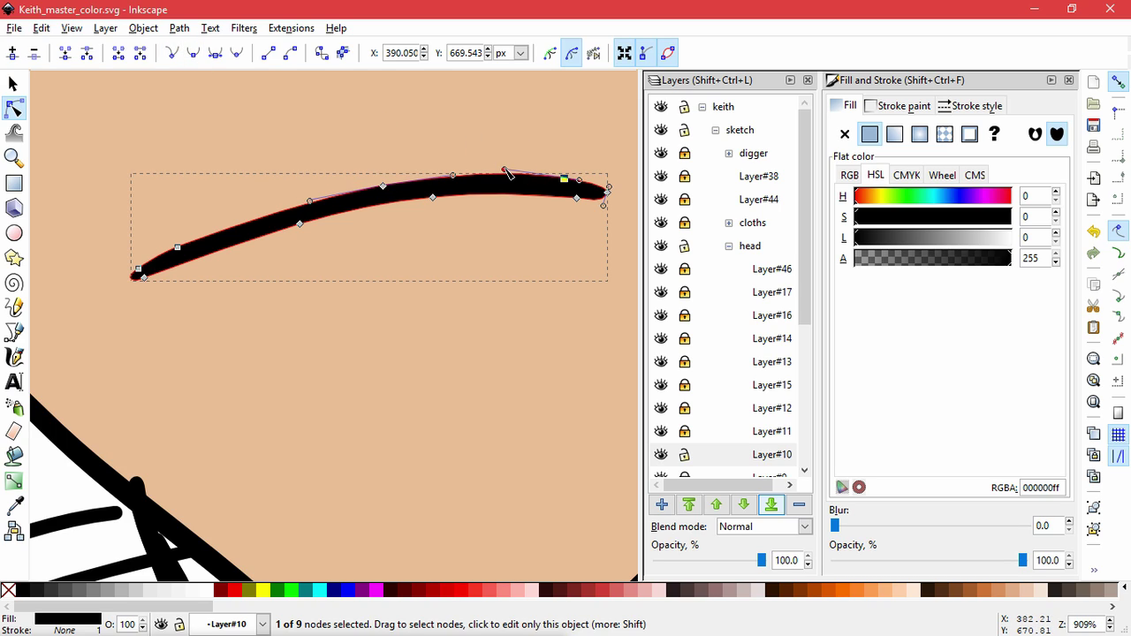
pyautogui.moveTo(506, 171); pyautogui.dragTo(502, 176)
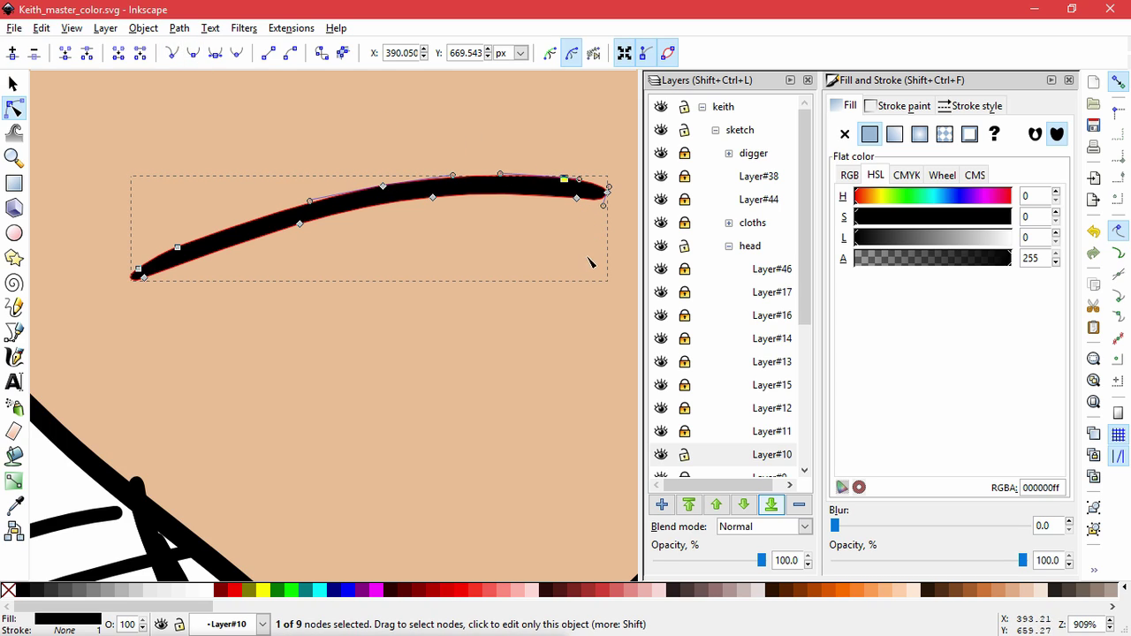
pyautogui.hotkey('ctrl', 'z')
pyautogui.hotkey('ctrl', 'z')
pyautogui.hotkey('ctrl', 'shift', 'z')
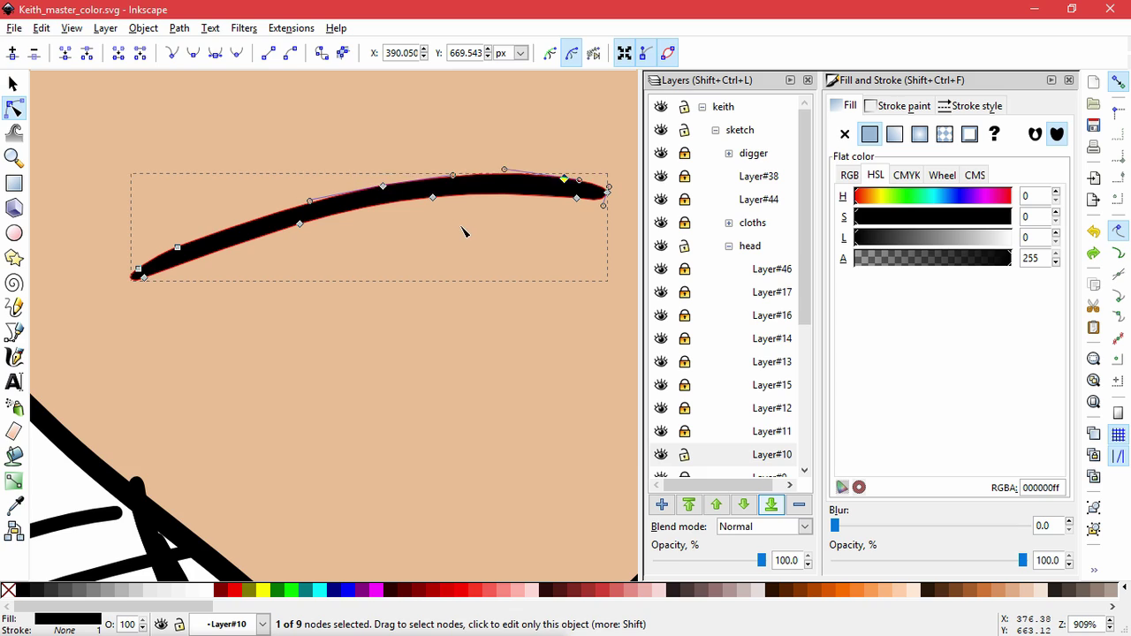
pyautogui.hotkey('ctrl', 'shift', 'z')
pyautogui.hotkey('ctrl', 'shift', 'z')
# Make all nodes of the mouth line smooth and reshape the lower edge of its right tip.
pyautogui.hotkey('ctrl', 'a')
pyautogui.click(193, 53)
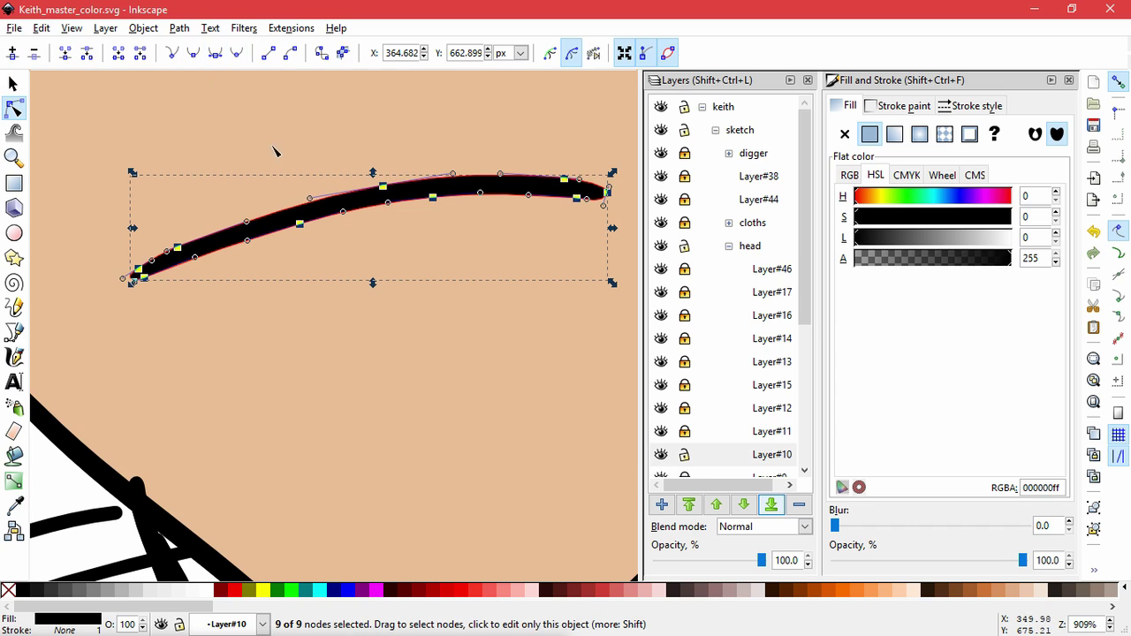
pyautogui.click(535, 243)
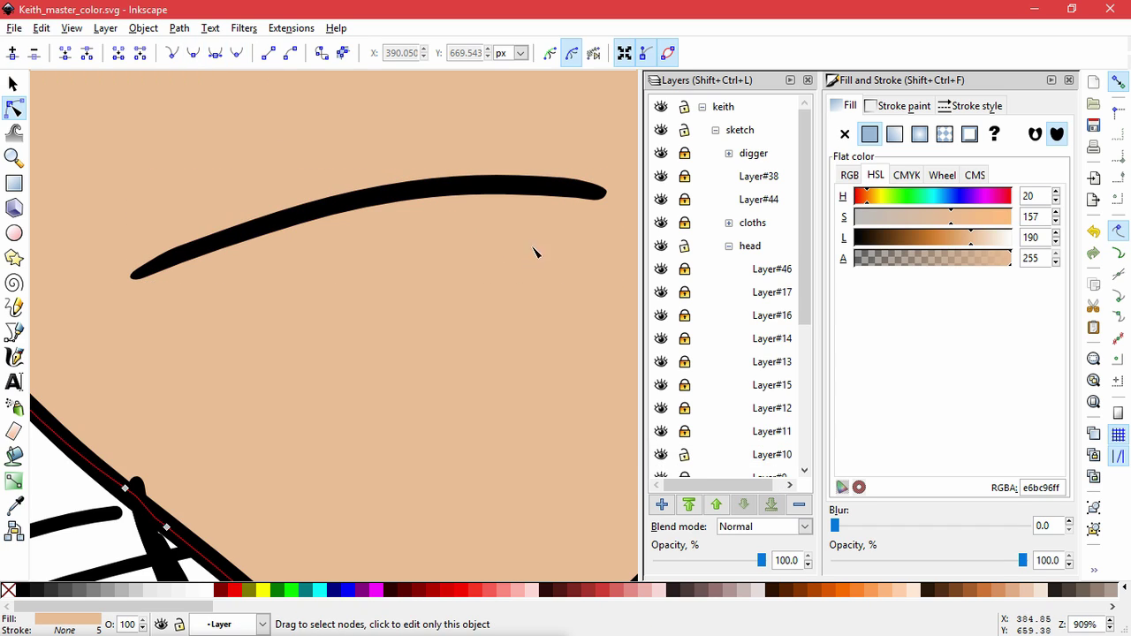
pyautogui.click(598, 191)
pyautogui.moveTo(580, 200); pyautogui.dragTo(611, 205)
pyautogui.click(545, 260)
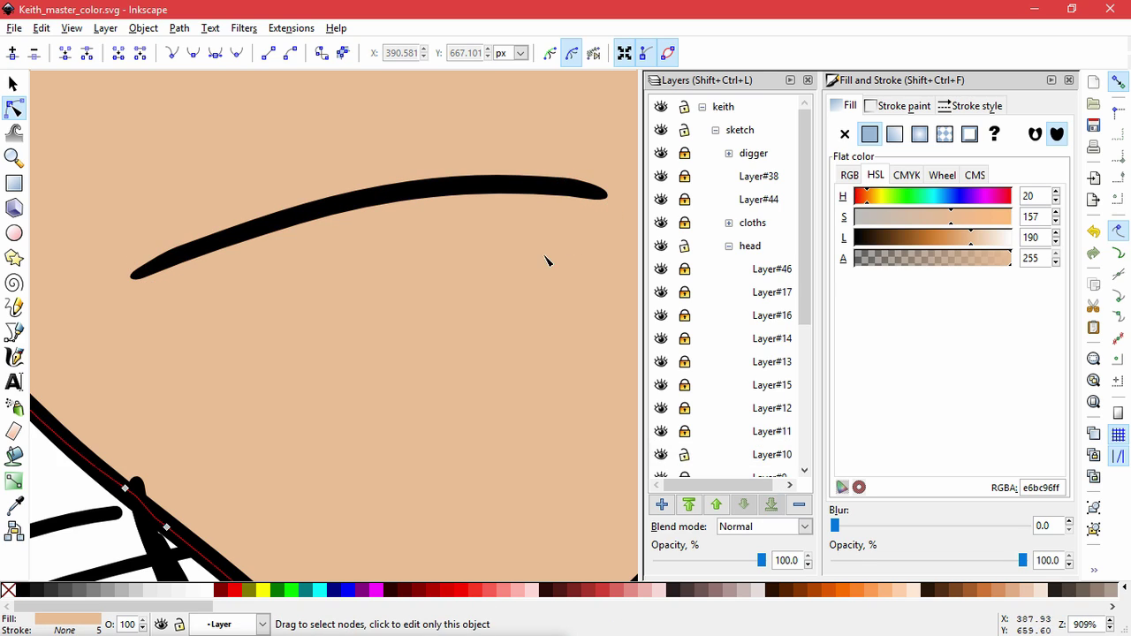
# Delete the extra upper-edge node near the left tip of the mouth line.
pyautogui.click(256, 231)
pyautogui.click(177, 248)
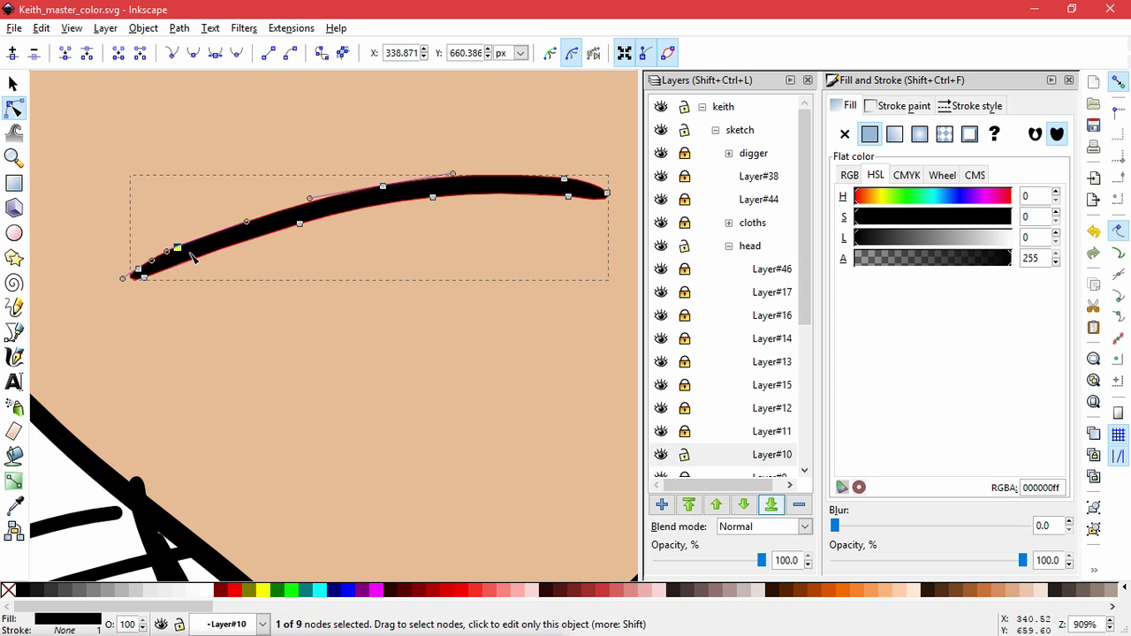
pyautogui.press('Delete')
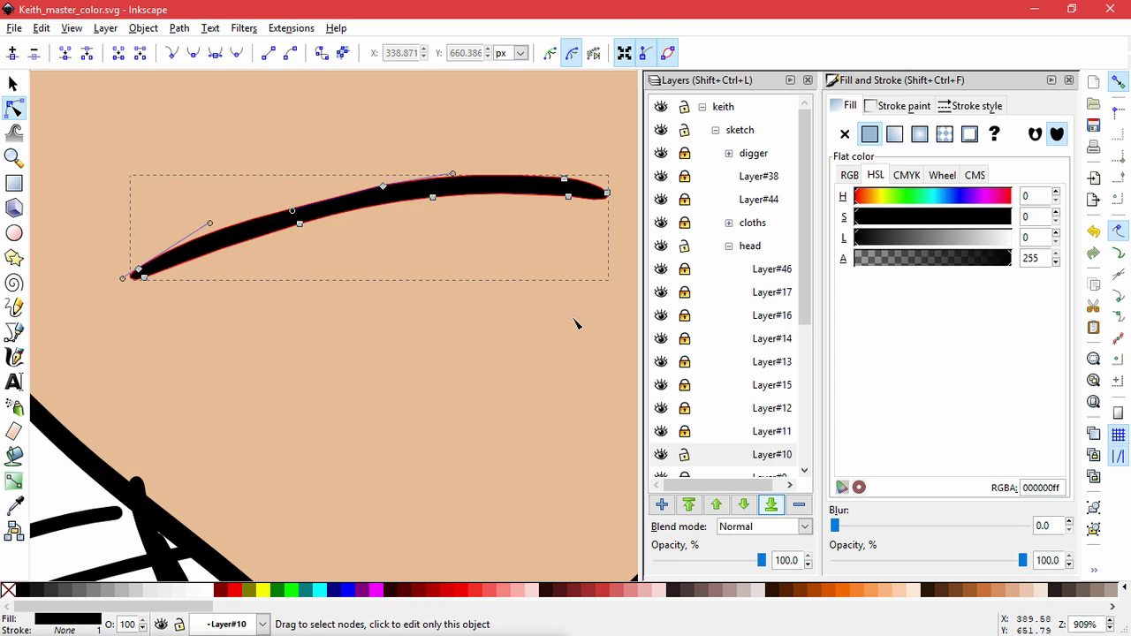
pyautogui.hotkey('ctrl', 'z')
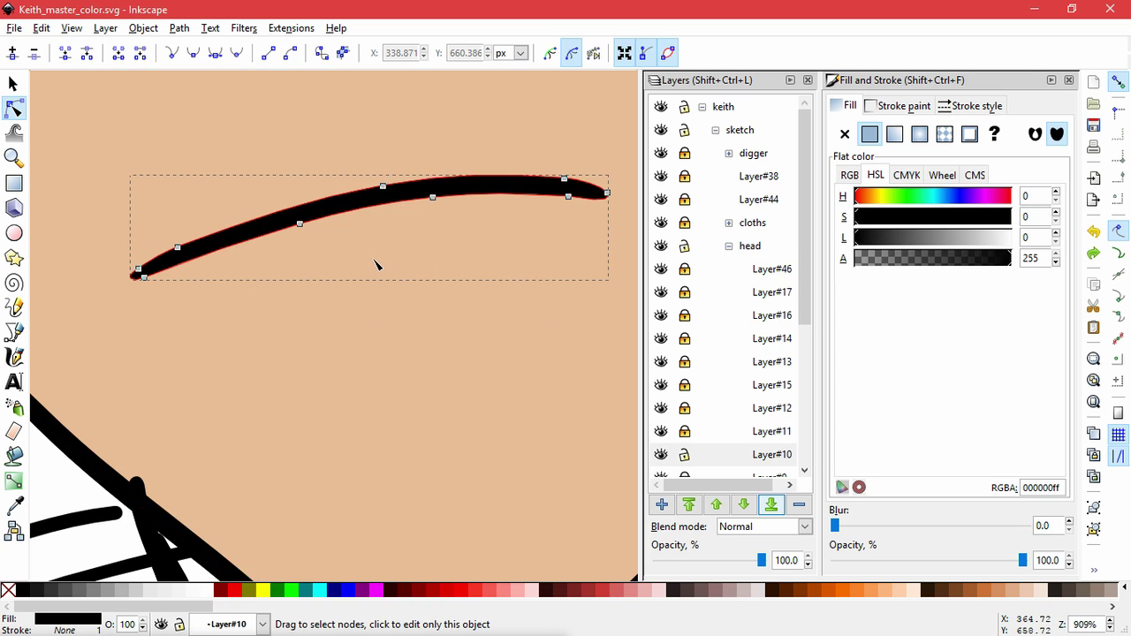
pyautogui.hotkey('ctrl', 'shift', 'z')
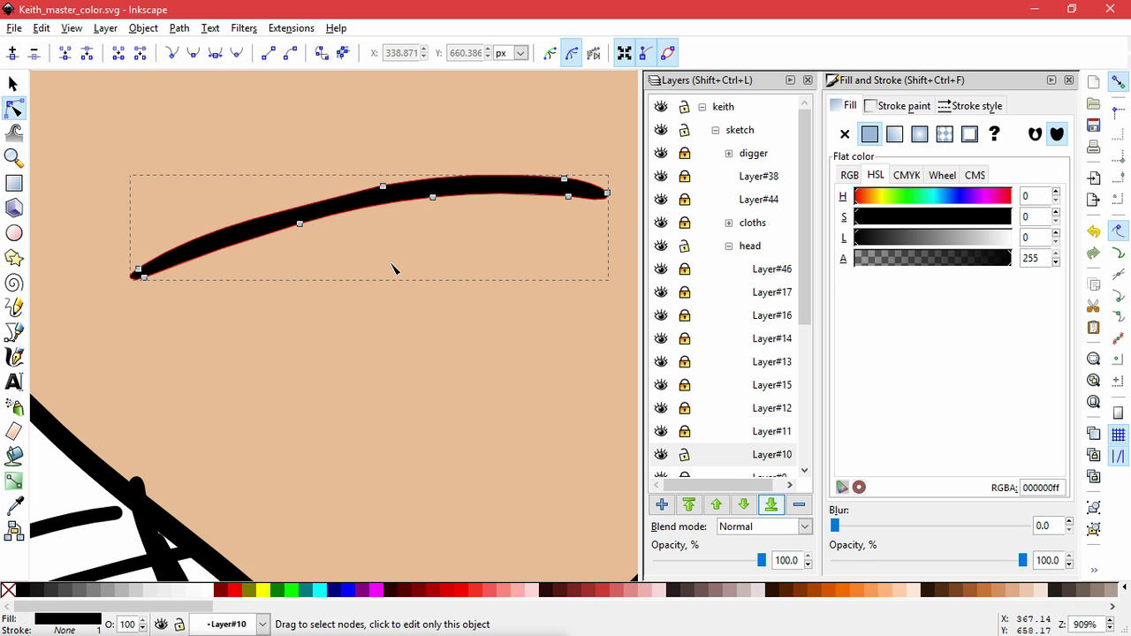
pyautogui.hotkey('ctrl', 'a')
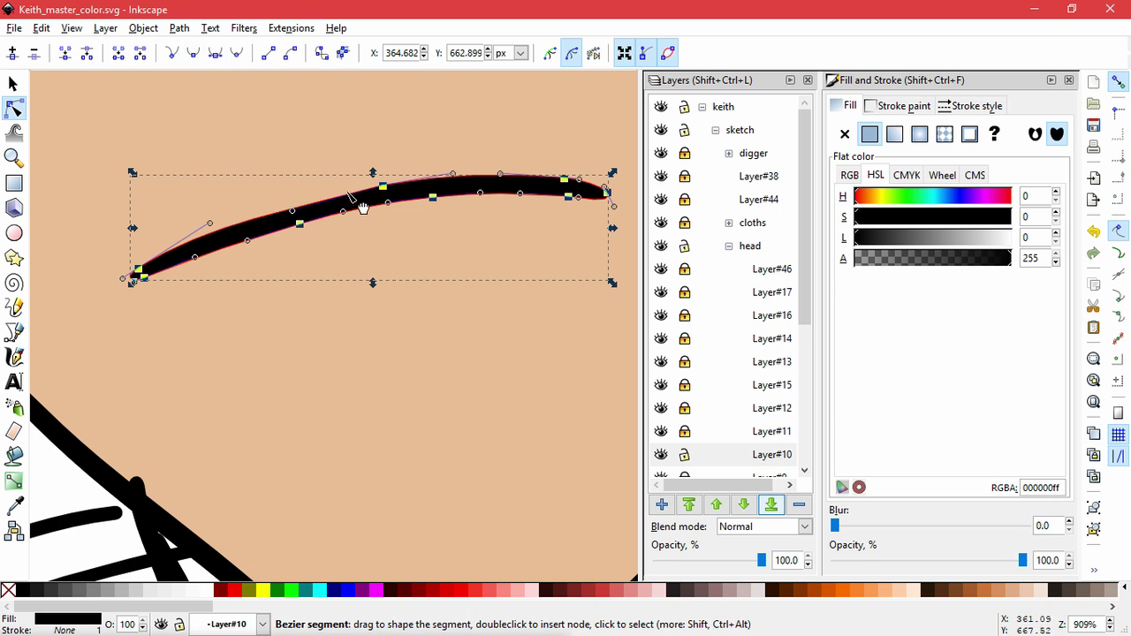
pyautogui.moveTo(613, 174); pyautogui.dragTo(608, 239)
pyautogui.hotkey('ctrl', 'z')
# Pull the left handle of the mouth line's middle upper-edge node outward to even out the curve, and deselect the line.
pyautogui.click(424, 295)
pyautogui.click(382, 186)
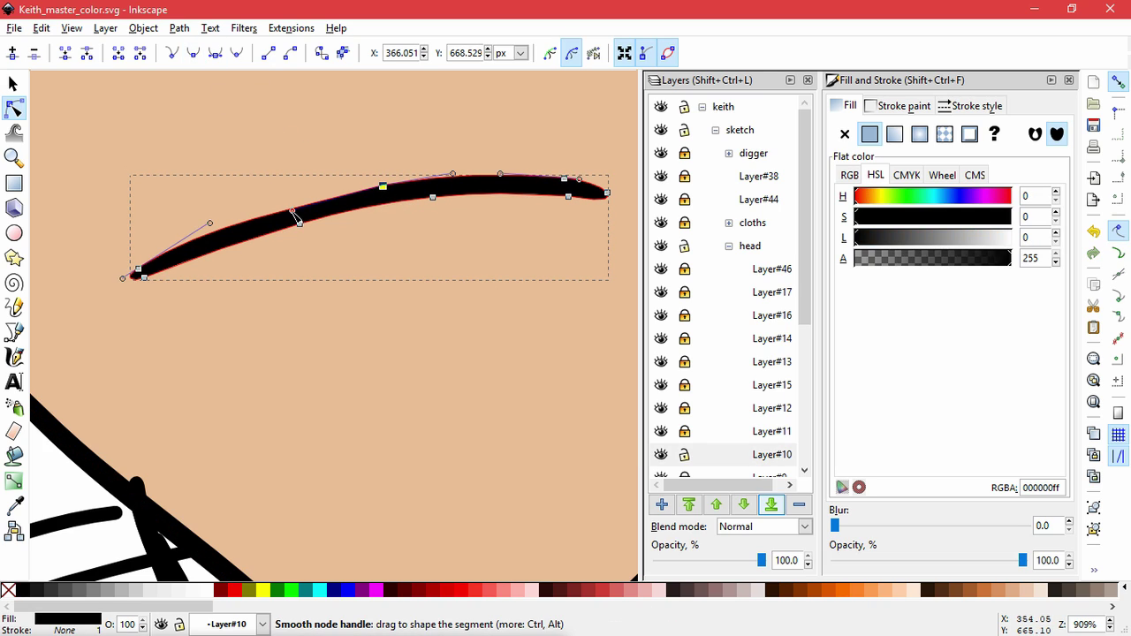
pyautogui.moveTo(293, 212); pyautogui.dragTo(279, 204)
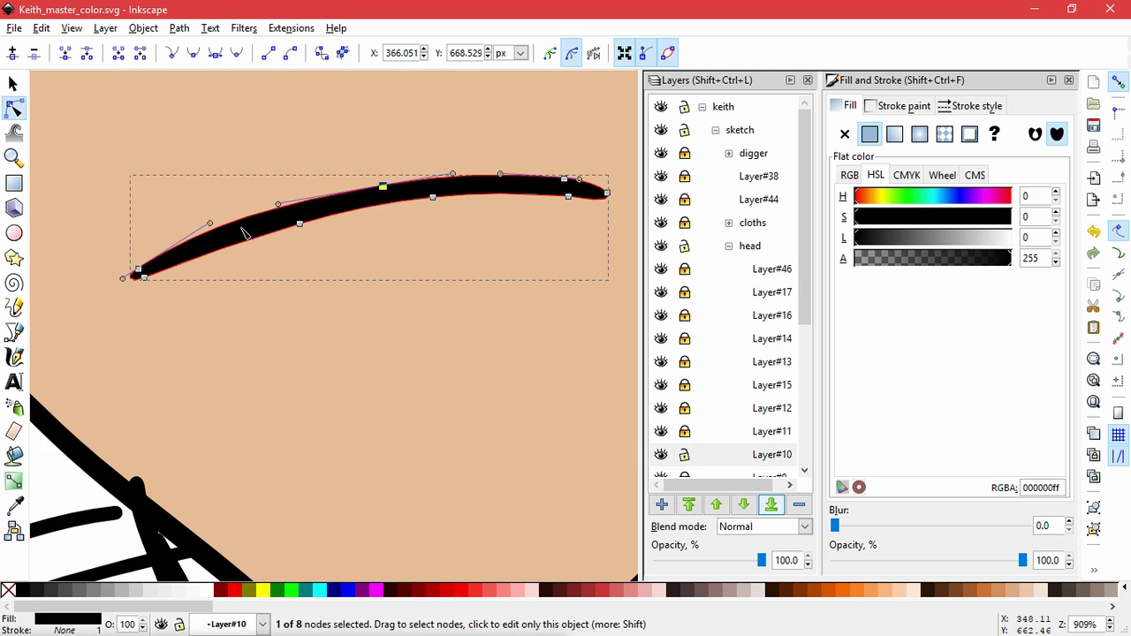
pyautogui.click(210, 226)
pyautogui.click(457, 258)
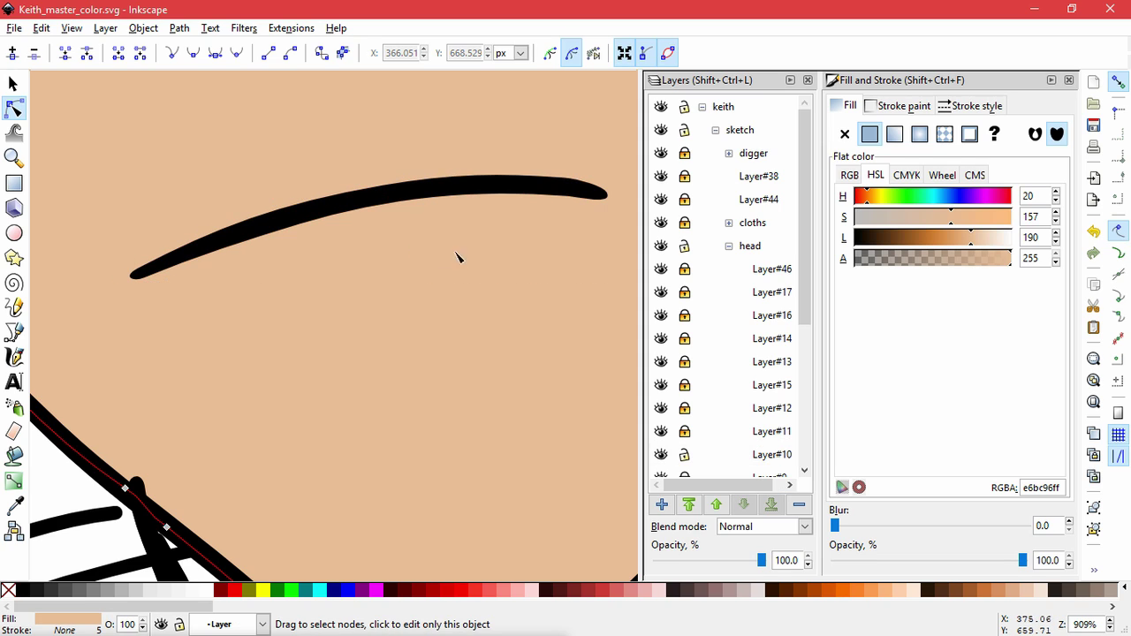
pyautogui.scroll(-7, 450, 309)
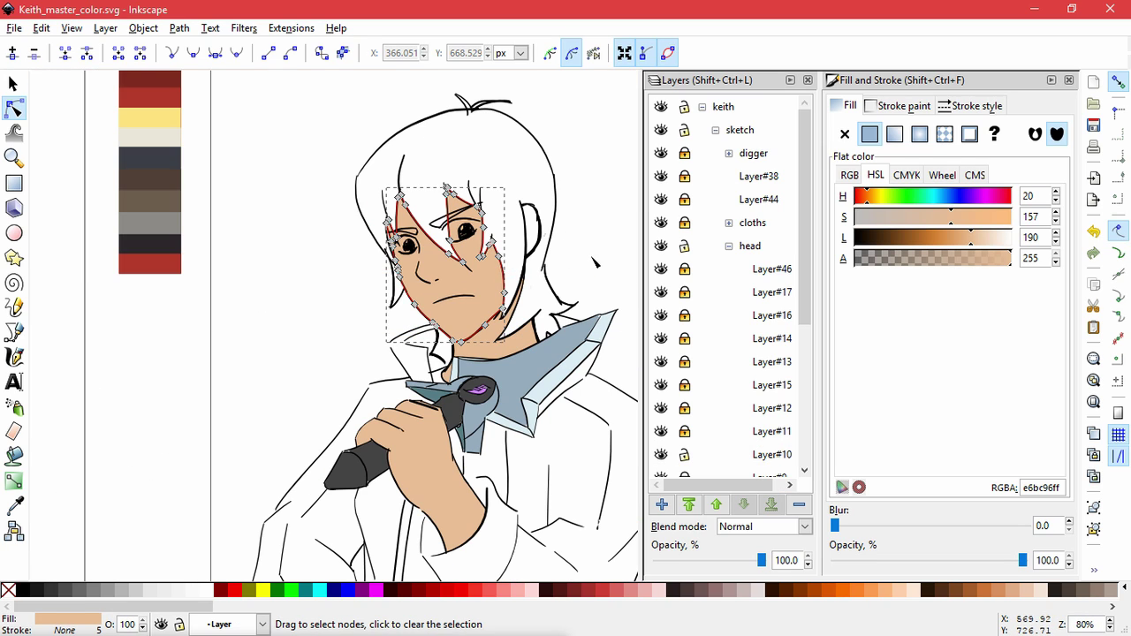
pyautogui.click(613, 279)
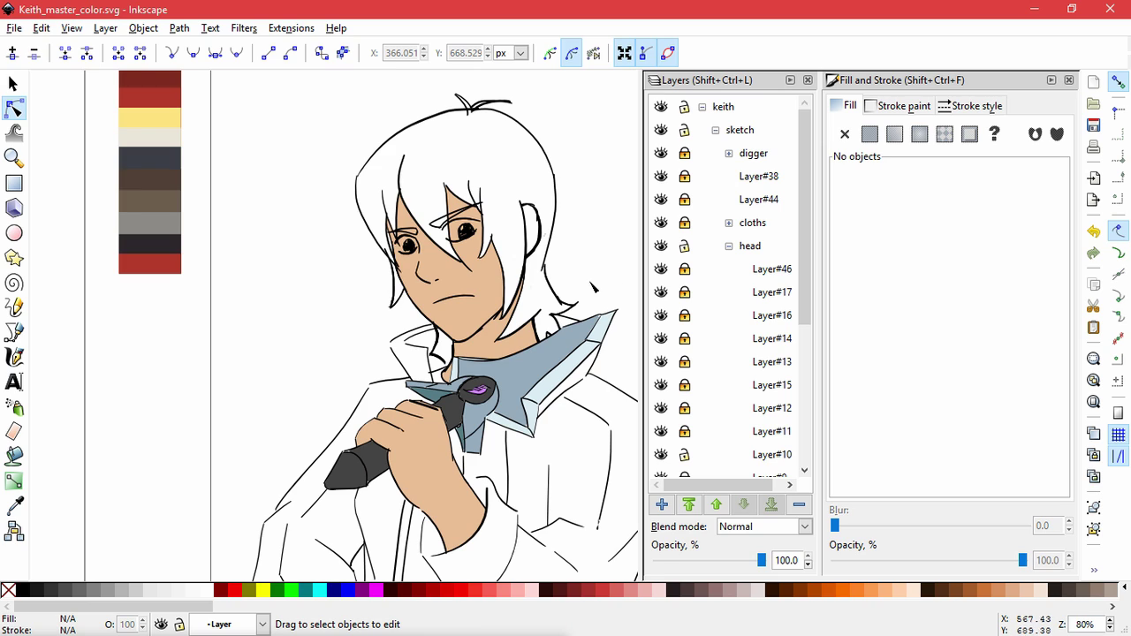
# Refine the right half of the mouth line by selecting its five right-hand nodes and adjusting their placement.
pyautogui.scroll(2, 495, 234)
pyautogui.scroll(4, 347, 309)
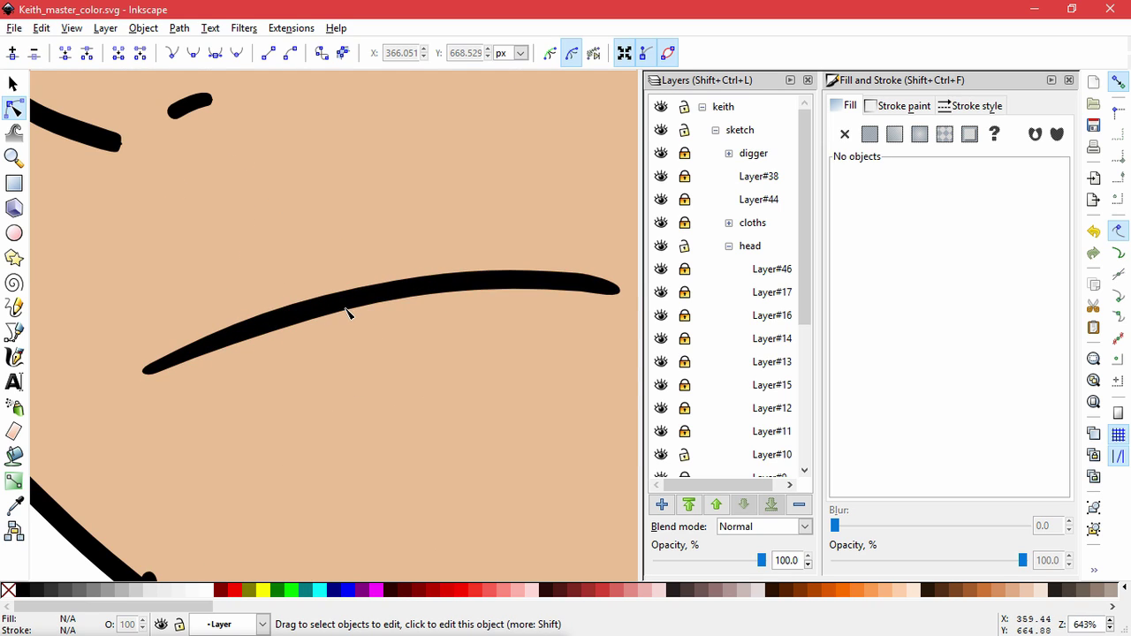
pyautogui.scroll(-3, 375, 320)
pyautogui.scroll(2, 365, 320)
pyautogui.click(400, 292)
pyautogui.moveTo(502, 340); pyautogui.dragTo(334, 250)
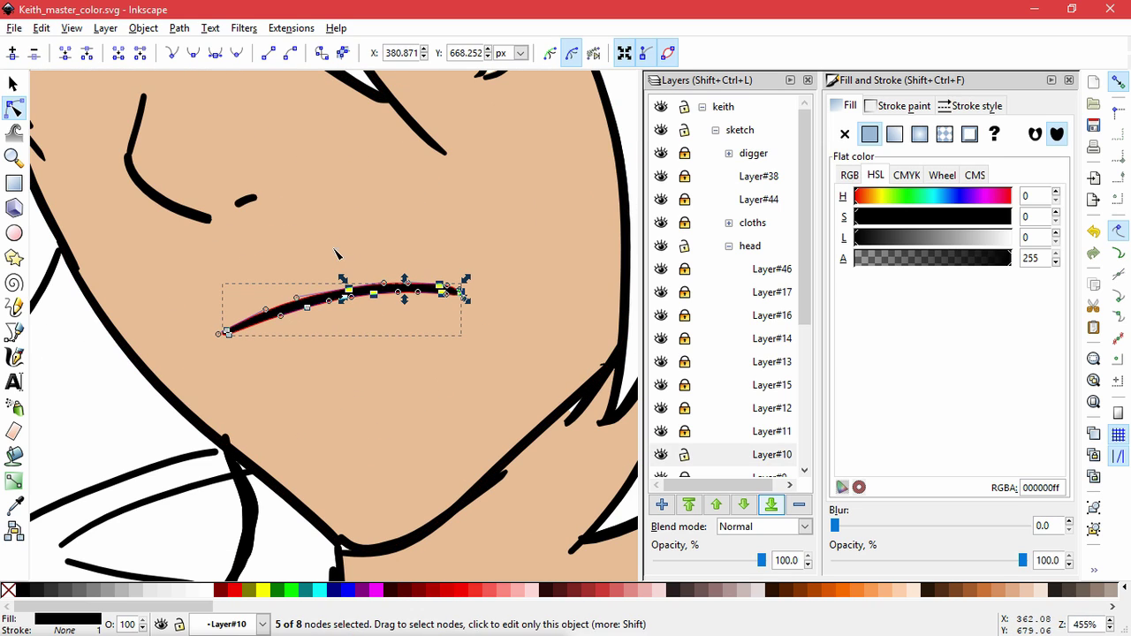
pyautogui.moveTo(455, 297); pyautogui.dragTo(471, 313)
pyautogui.click(115, 394)
pyautogui.click(141, 424)
pyautogui.scroll(-4, 328, 394)
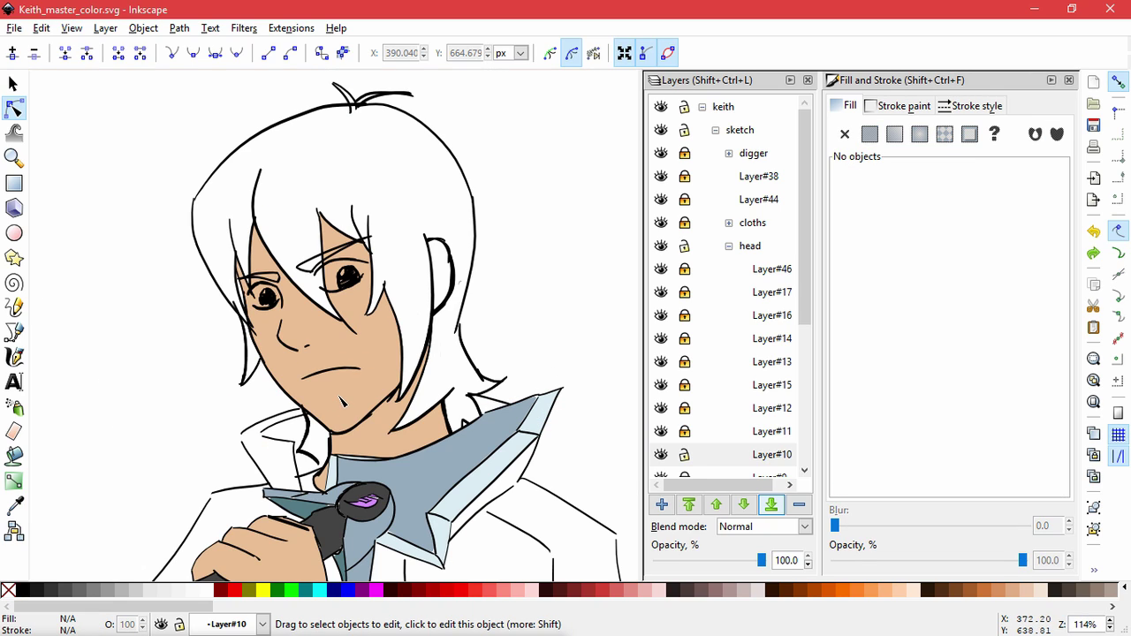
pyautogui.scroll(4, 330, 395)
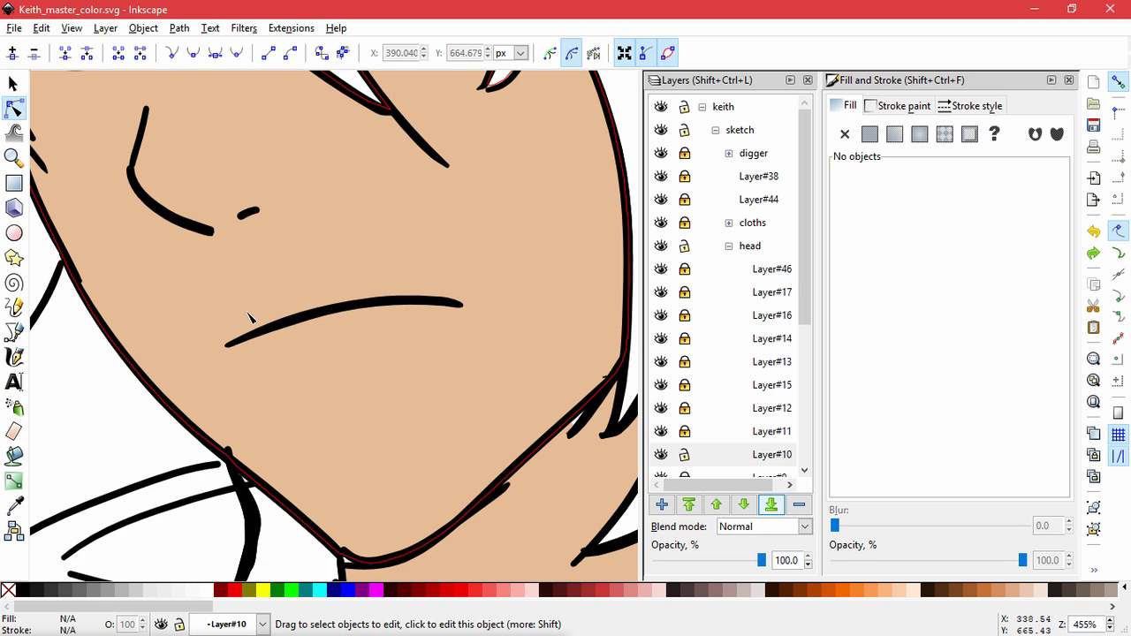
# Push the mouth line's left corner slightly outward with the Tweak tool, and deselect the line.
pyautogui.click(14, 83)
pyautogui.click(313, 313)
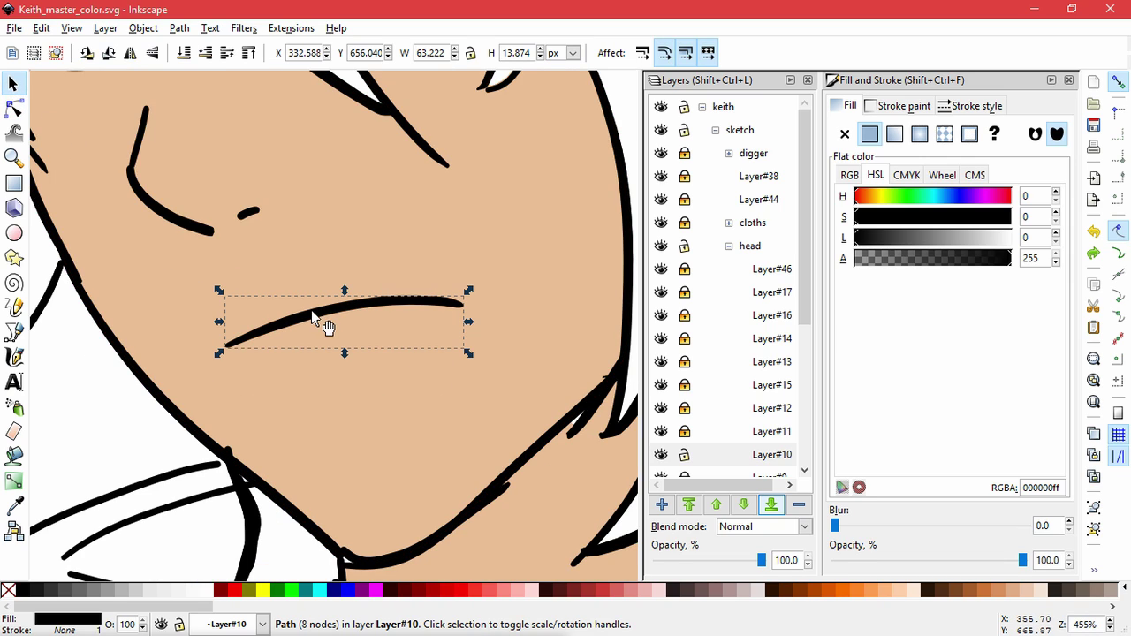
pyautogui.click(13, 108)
pyautogui.click(13, 132)
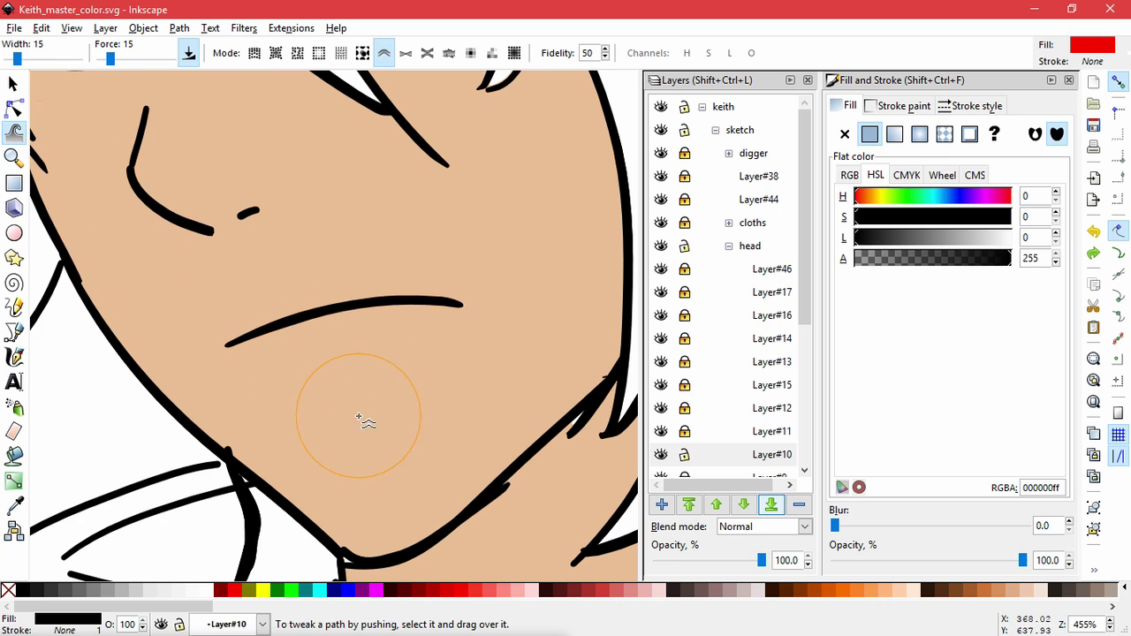
pyautogui.scroll(-2, 327, 380)
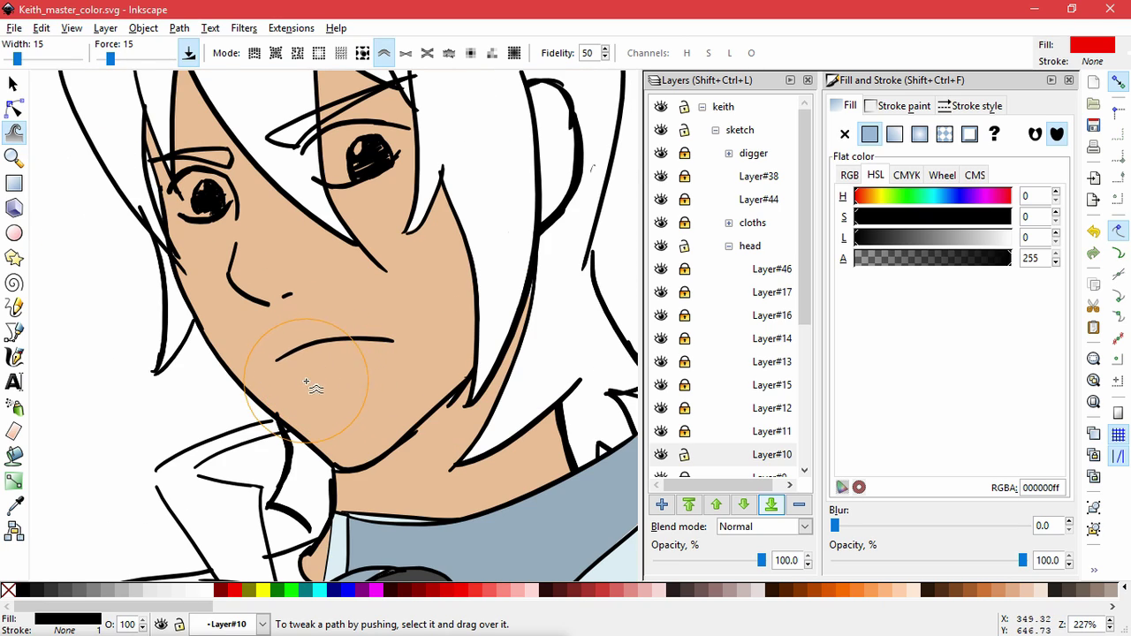
pyautogui.moveTo(295, 390); pyautogui.dragTo(290, 384)
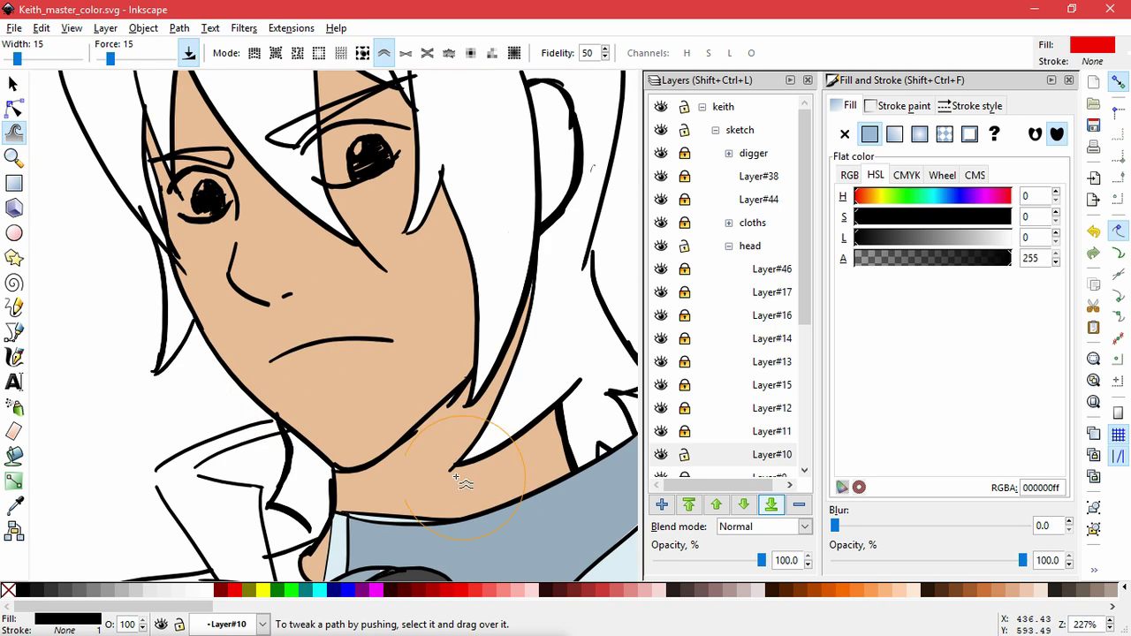
pyautogui.click(13, 108)
pyautogui.click(86, 307)
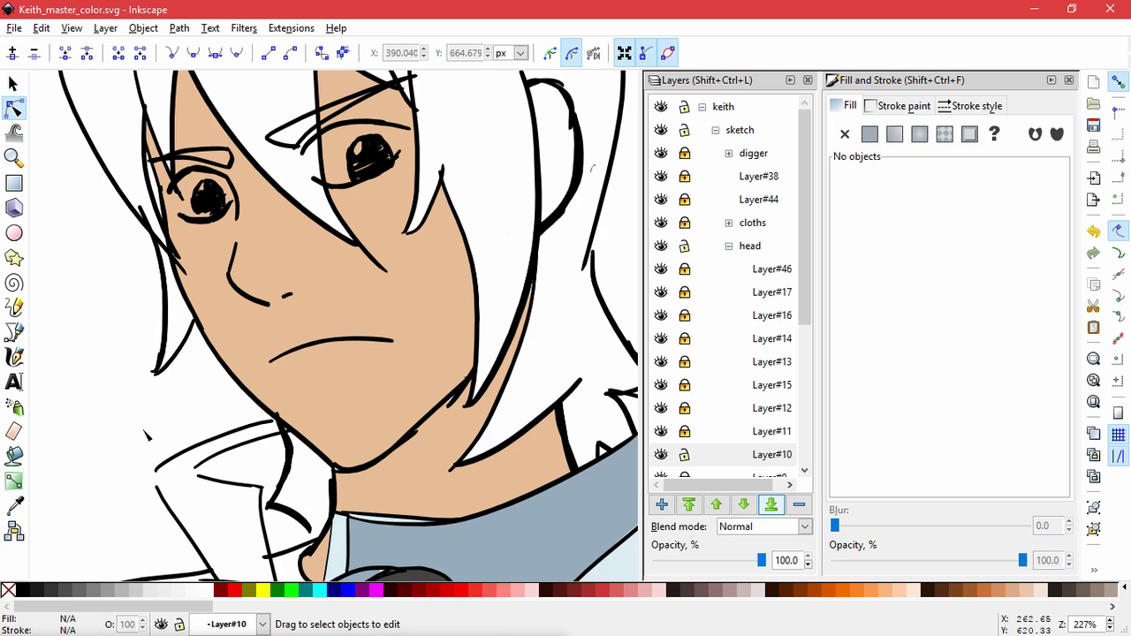
# Shift the middle upper-edge node of the mouth line toward its left tip to smooth the curve, and deselect the line.
pyautogui.click(292, 354)
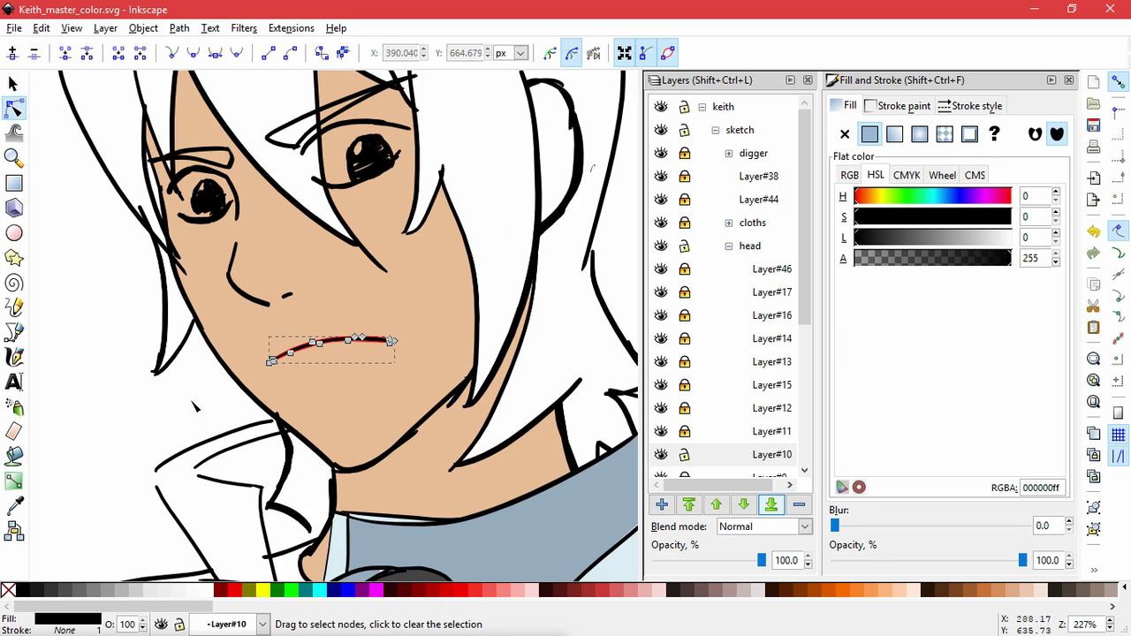
pyautogui.press('Escape')
pyautogui.scroll(-2, 177, 417)
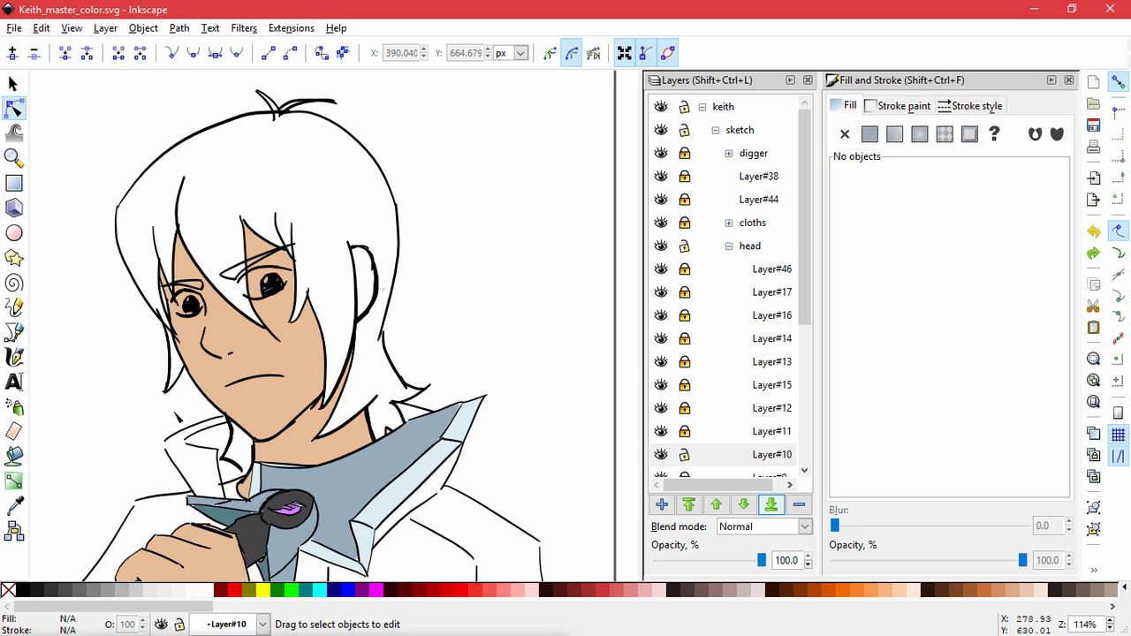
pyautogui.scroll(3, 259, 376)
pyautogui.click(248, 371)
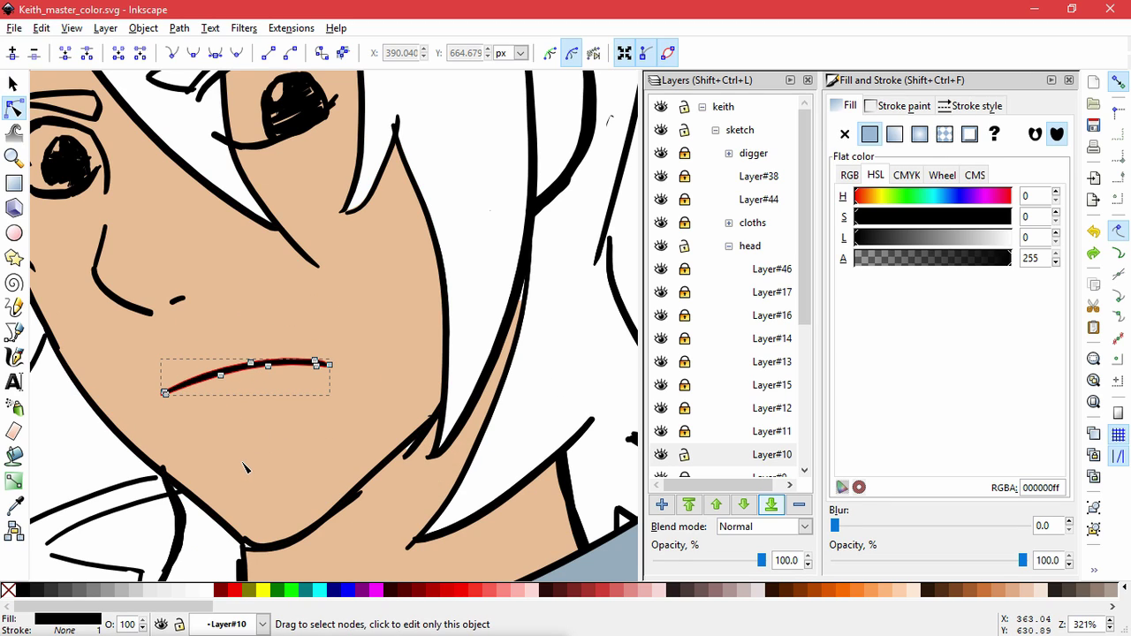
pyautogui.moveTo(251, 363); pyautogui.dragTo(200, 377)
pyautogui.click(99, 454)
pyautogui.click(99, 454)
pyautogui.click(249, 370)
pyautogui.click(234, 366)
pyautogui.click(124, 452)
pyautogui.click(124, 452)
pyautogui.keyDown('ctrl'); pyautogui.scroll(-4, 251, 436); pyautogui.keyUp('ctrl')
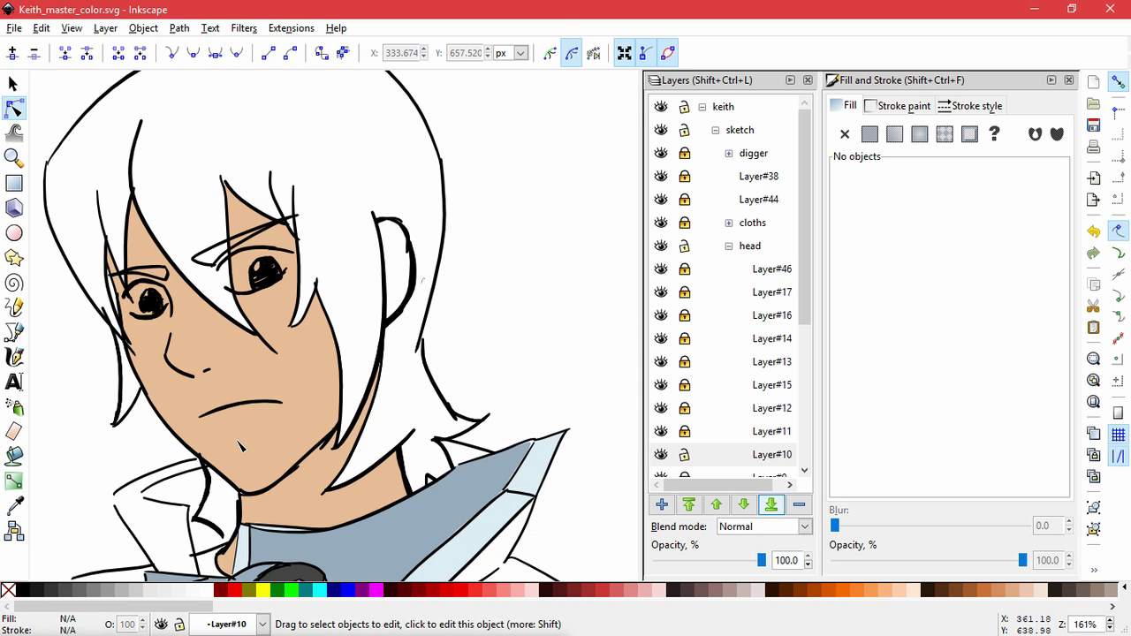
# Skew the whole mouth line vertically so it slants less, and deselect it.
pyautogui.press('space')
pyautogui.moveTo(399, 406); pyautogui.dragTo(496, 384)
pyautogui.scroll(3, 354, 394)
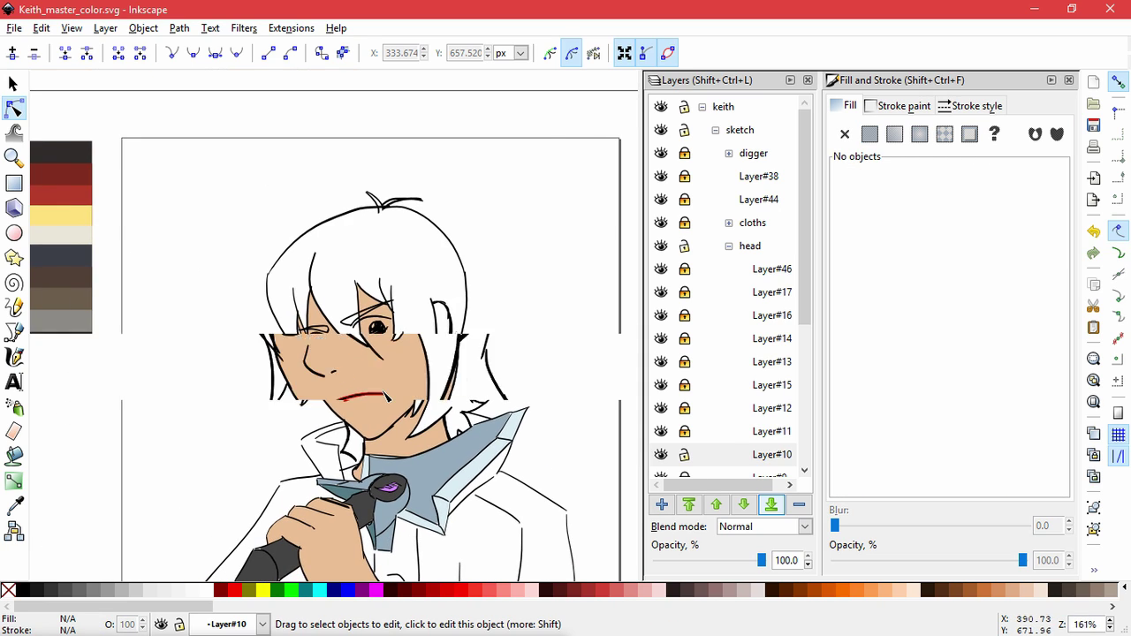
pyautogui.click(384, 397)
pyautogui.press('s')
pyautogui.click(274, 409)
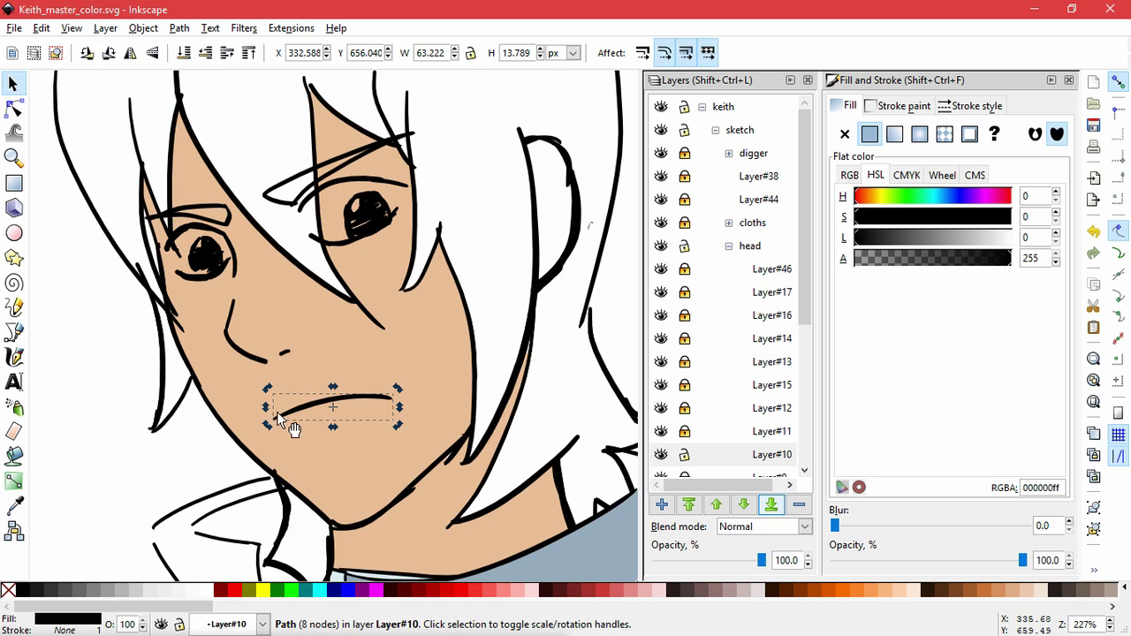
pyautogui.moveTo(266, 407); pyautogui.dragTo(264, 435)
pyautogui.click(247, 426)
pyautogui.scroll(-3, 198, 491)
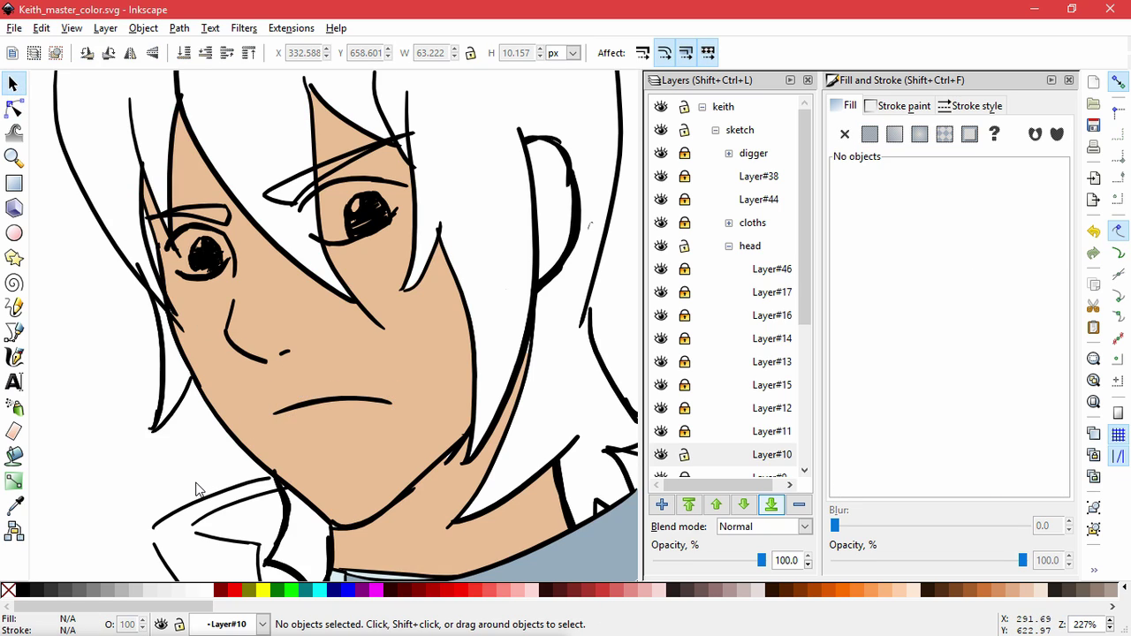
# Rotate the mouth line slightly counterclockwise so its left end drops a little.
pyautogui.scroll(3, 236, 462)
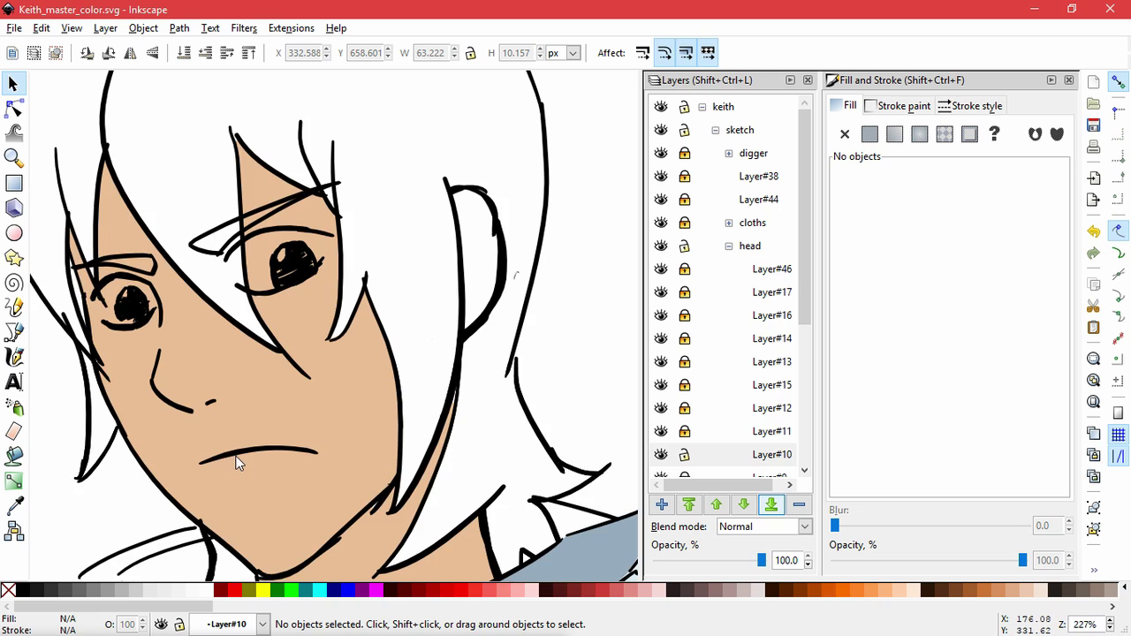
pyautogui.click(301, 455)
pyautogui.moveTo(324, 440); pyautogui.dragTo(318, 444)
pyautogui.click(673, 363)
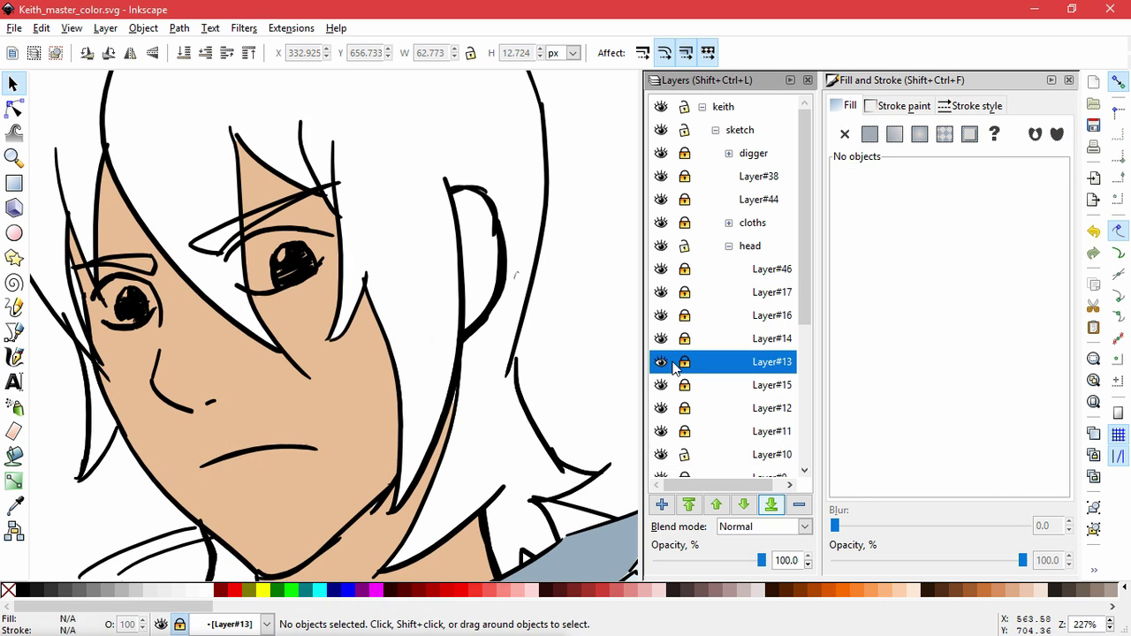
# Move the mouth line about 7 px toward the left cheek, and deselect it.
pyautogui.scroll(-4, 616, 371)
pyautogui.scroll(3, 599, 421)
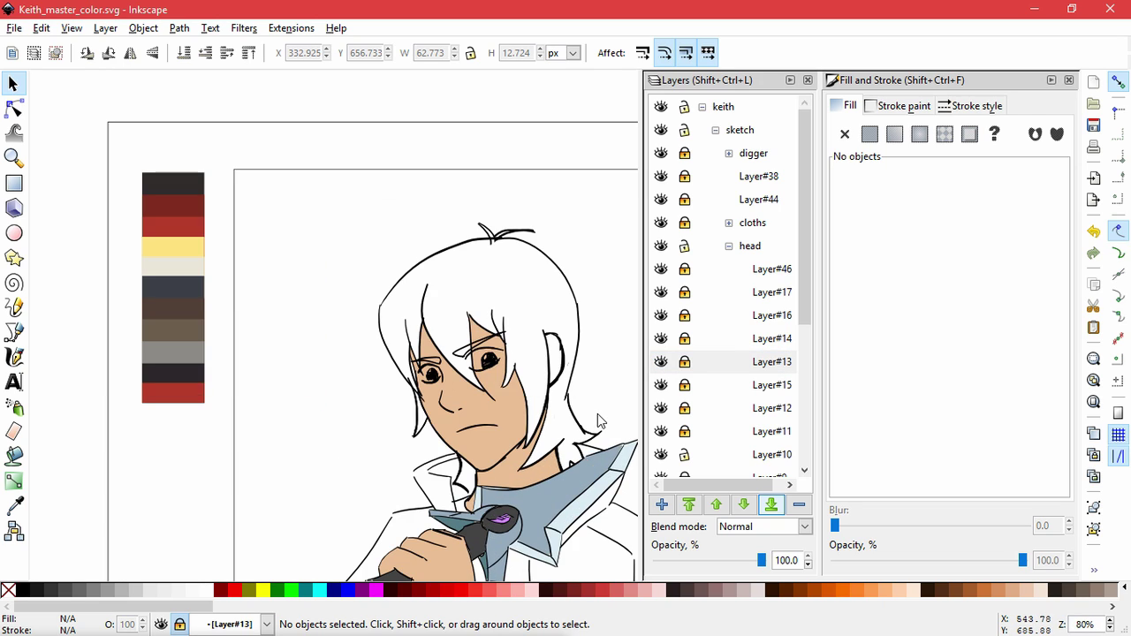
pyautogui.moveTo(356, 438); pyautogui.dragTo(345, 441)
pyautogui.click(193, 494)
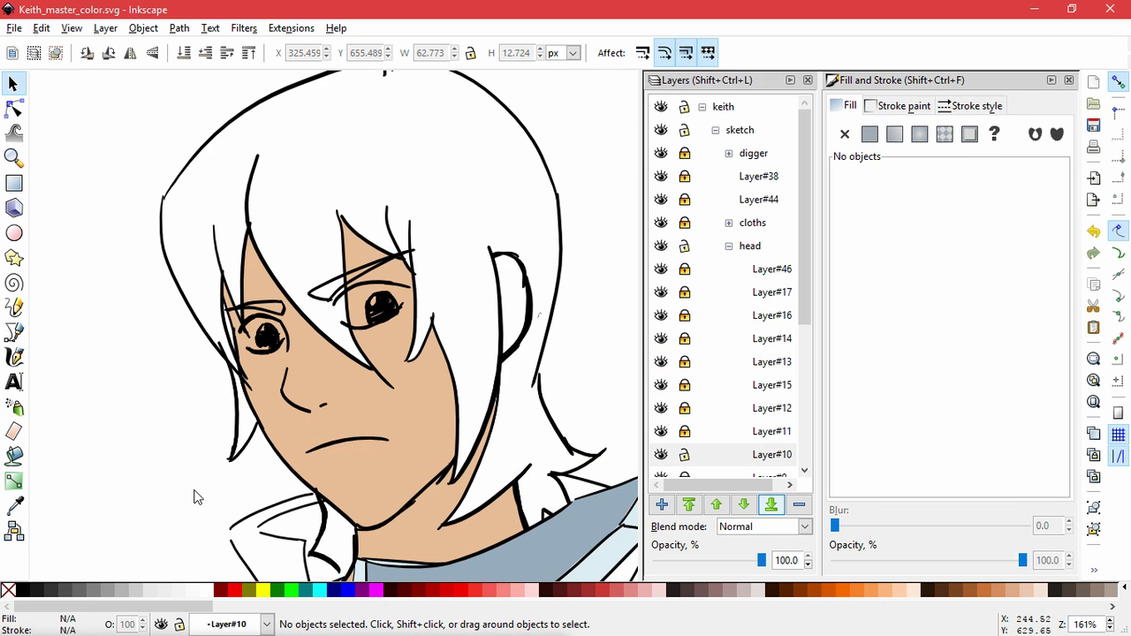
pyautogui.scroll(-2, 184, 492)
pyautogui.scroll(-2, 183, 493)
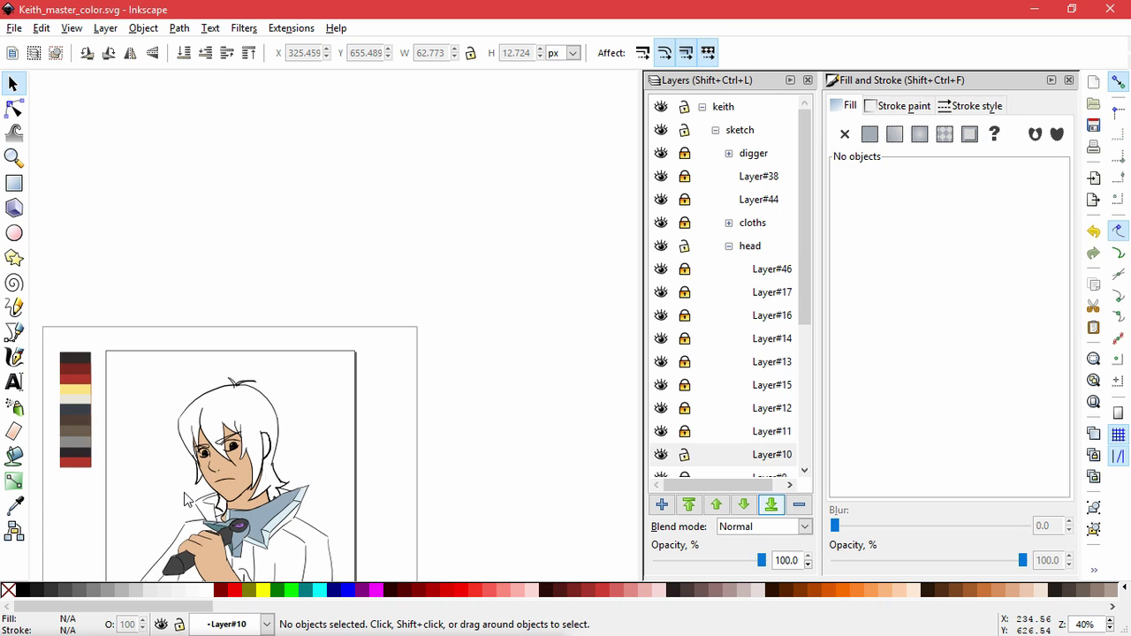
# Skew the repositioned mouth line vertically again to flatten it to about 9.6 px high, and deselect it.
pyautogui.scroll(5, 185, 499)
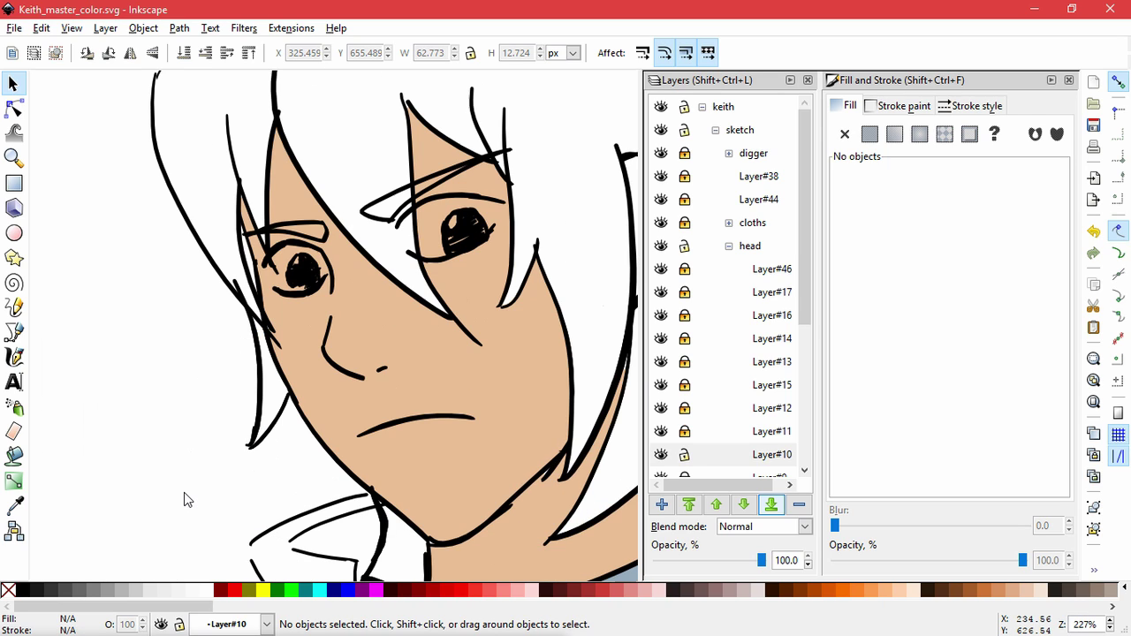
pyautogui.click(442, 429)
pyautogui.moveTo(416, 444); pyautogui.dragTo(416, 437)
pyautogui.click(222, 471)
pyautogui.scroll(-3, 223, 471)
pyautogui.scroll(2, 222, 471)
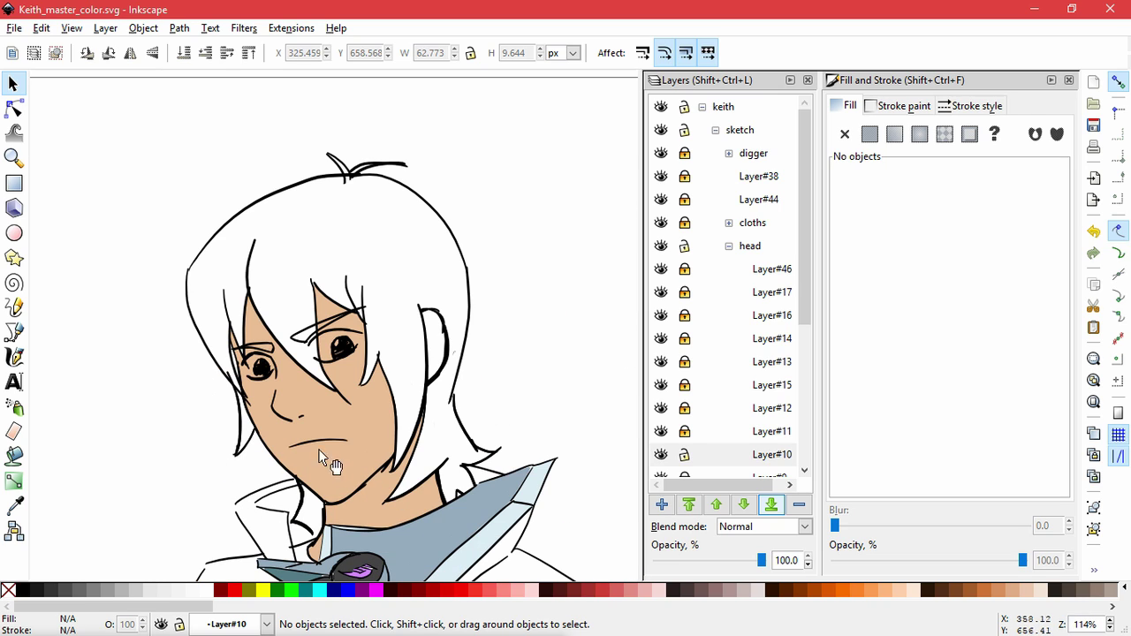
# Rotate the mouth line counterclockwise to steepen its tilt, making it about 15.2 px high, and deselect it.
pyautogui.click(410, 407)
pyautogui.scroll(3, 410, 410)
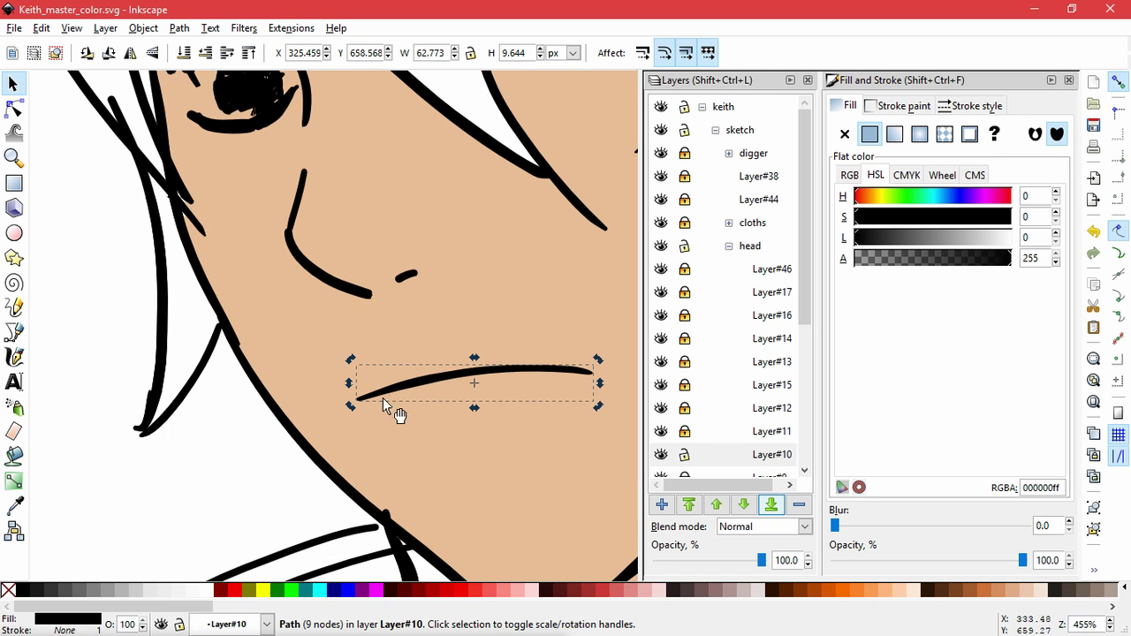
pyautogui.moveTo(352, 405); pyautogui.dragTo(365, 419)
pyautogui.click(246, 480)
pyautogui.scroll(-4, 247, 481)
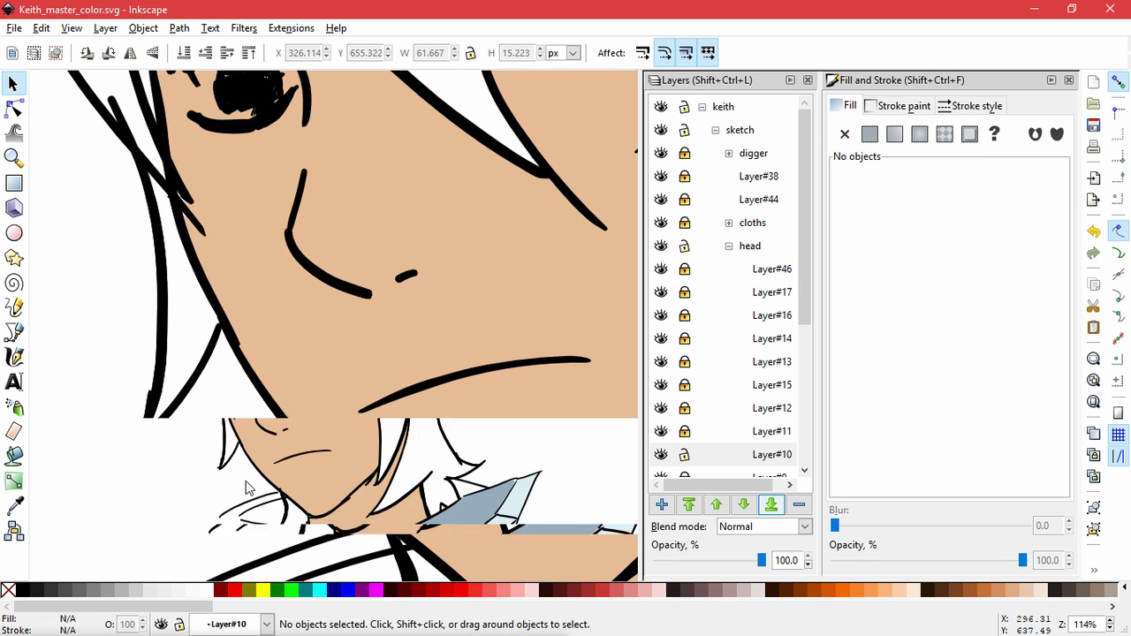
pyautogui.scroll(-3, 245, 481)
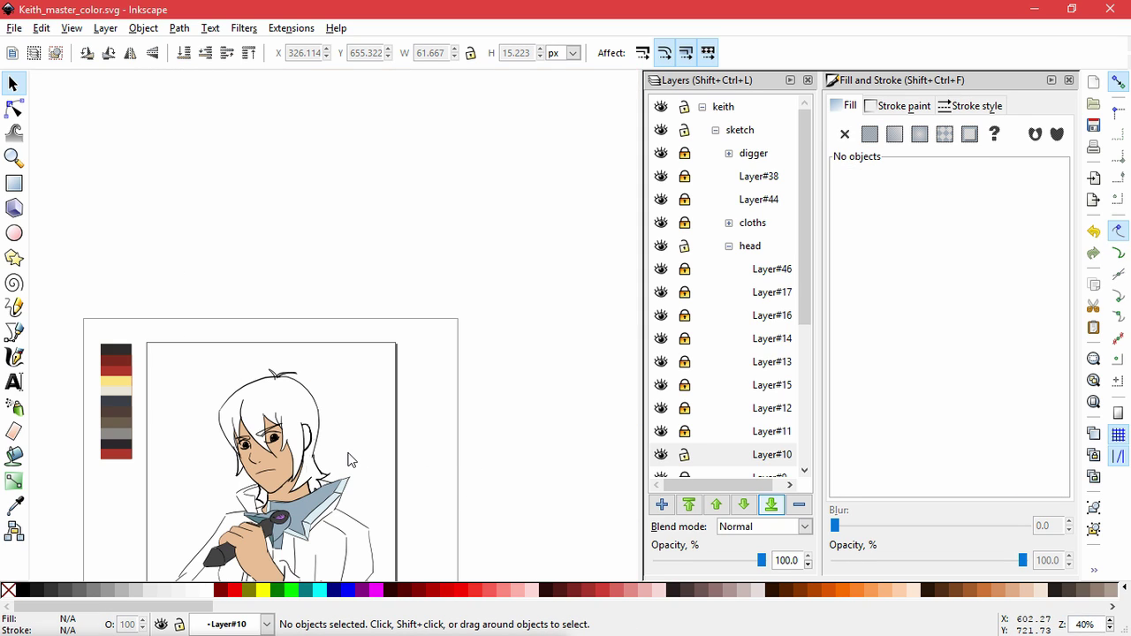
# Rotate the mouth line slightly clockwise in two small adjustments to ease its tilt, and deselect it.
pyautogui.scroll(4, 328, 452)
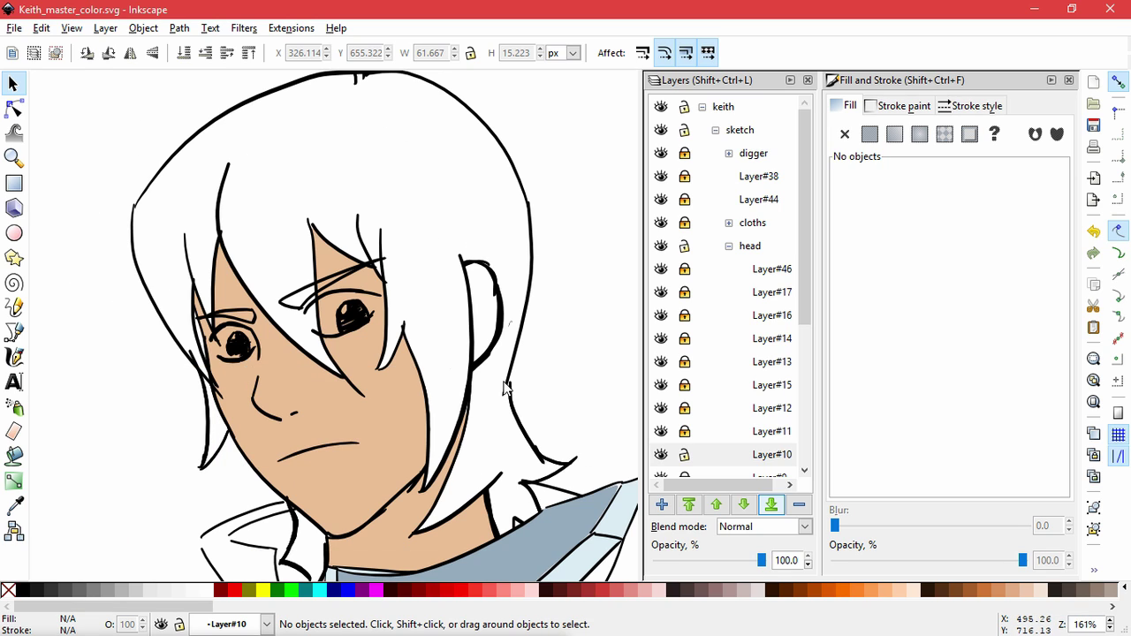
pyautogui.click(333, 451)
pyautogui.click(334, 452)
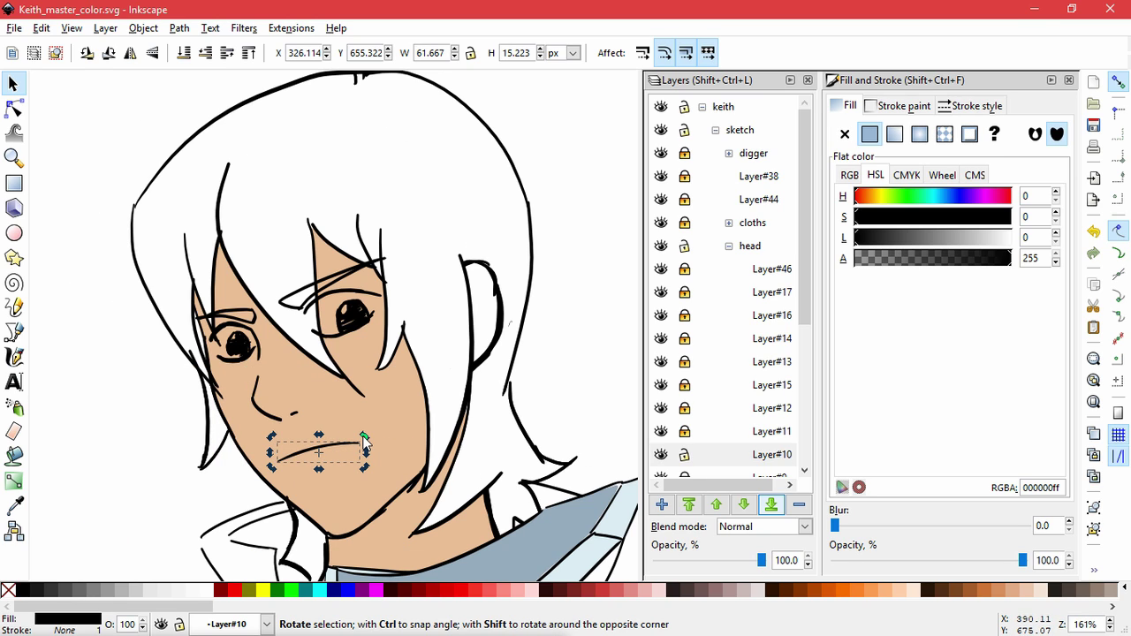
pyautogui.moveTo(365, 442); pyautogui.dragTo(361, 444)
pyautogui.press('Escape')
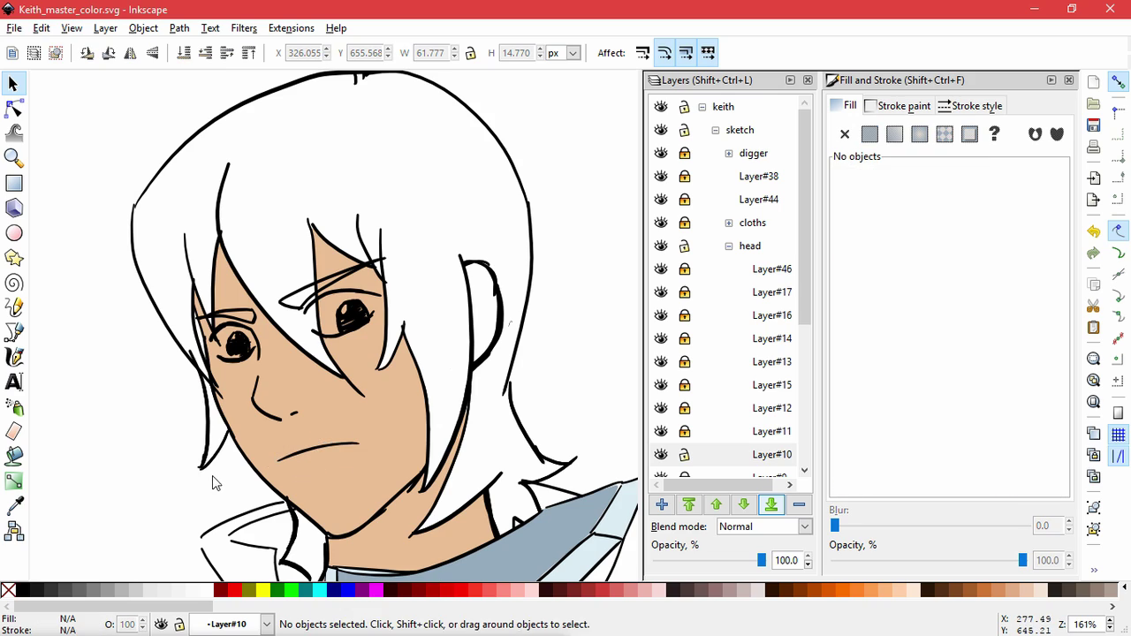
pyautogui.click(352, 447)
pyautogui.click(352, 448)
pyautogui.moveTo(363, 460); pyautogui.dragTo(364, 459)
pyautogui.press('Escape')
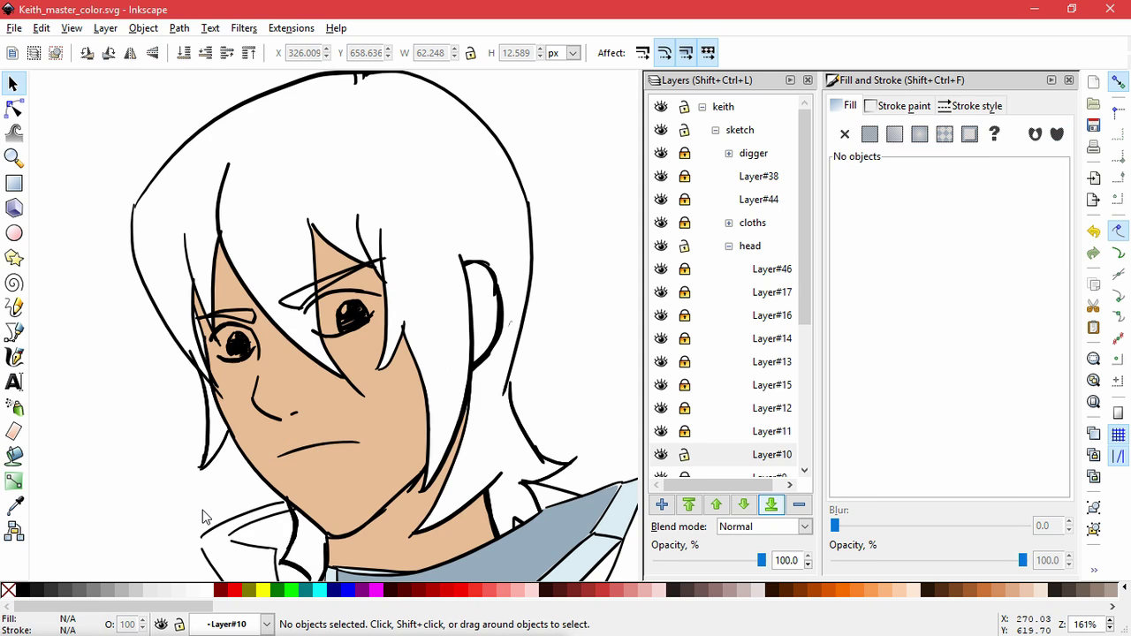
pyautogui.scroll(-4, 202, 517)
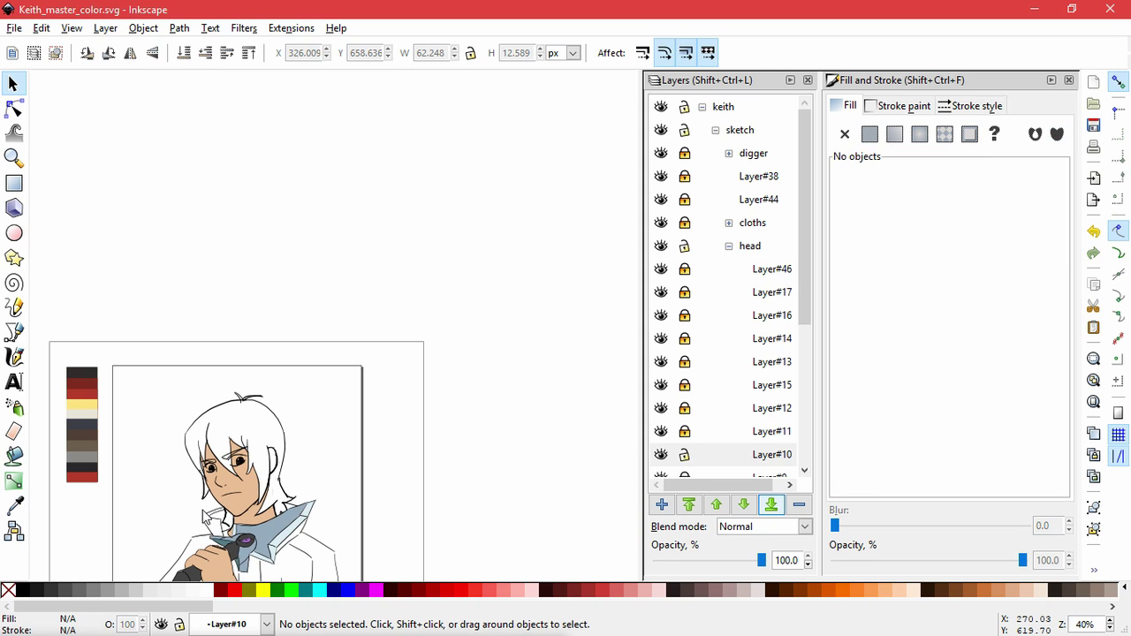
# Pick up the face's skin color and fill the ear with it using the Paint Bucket tool.
pyautogui.press('space')
pyautogui.moveTo(305, 464); pyautogui.dragTo(468, 379)
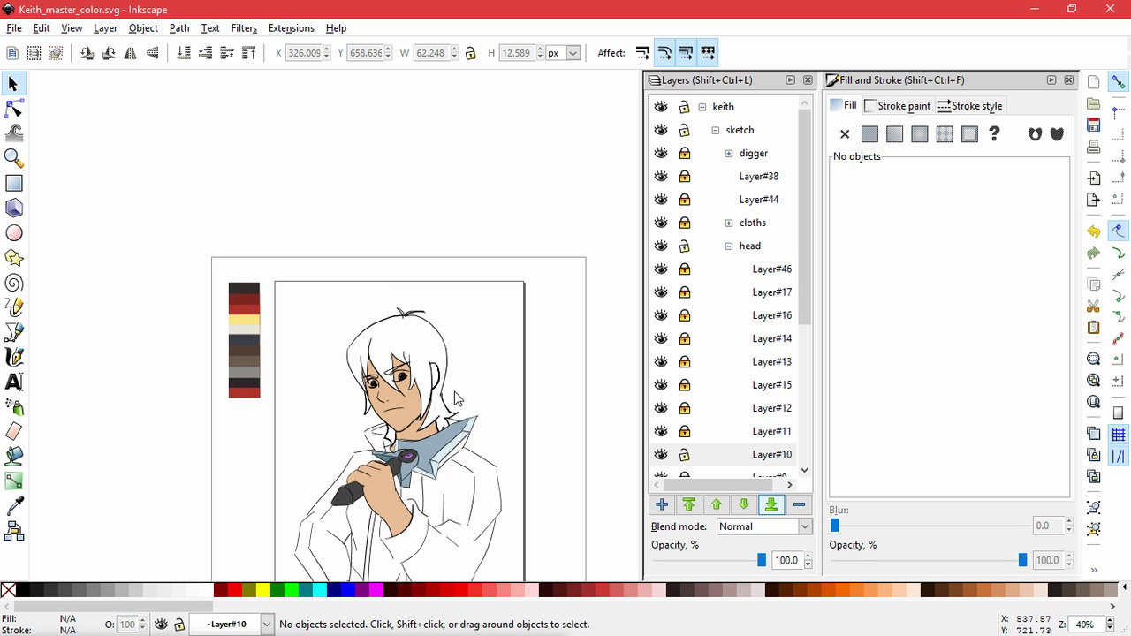
pyautogui.scroll(1, 465, 397)
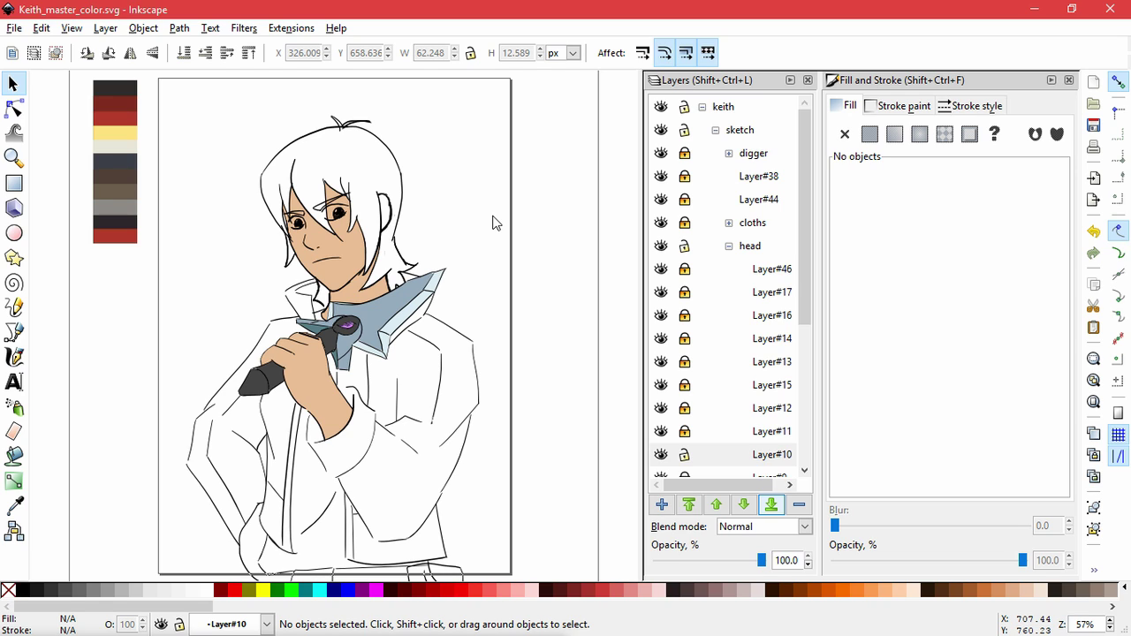
pyautogui.scroll(2, 427, 235)
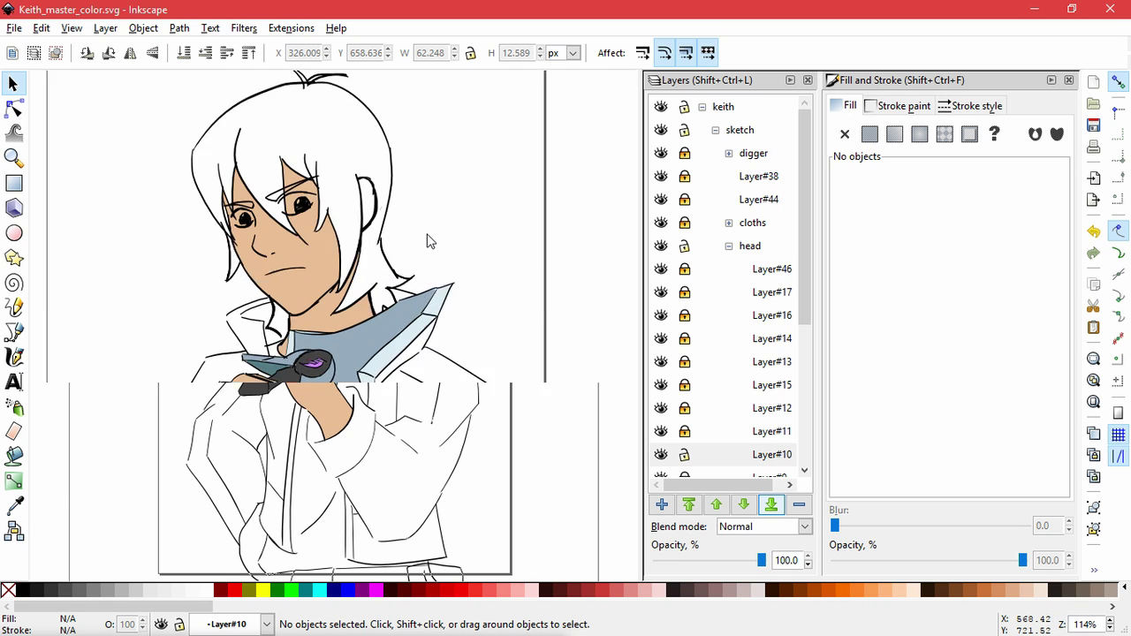
pyautogui.press('space')
pyautogui.moveTo(429, 235); pyautogui.dragTo(514, 302)
pyautogui.click(352, 352)
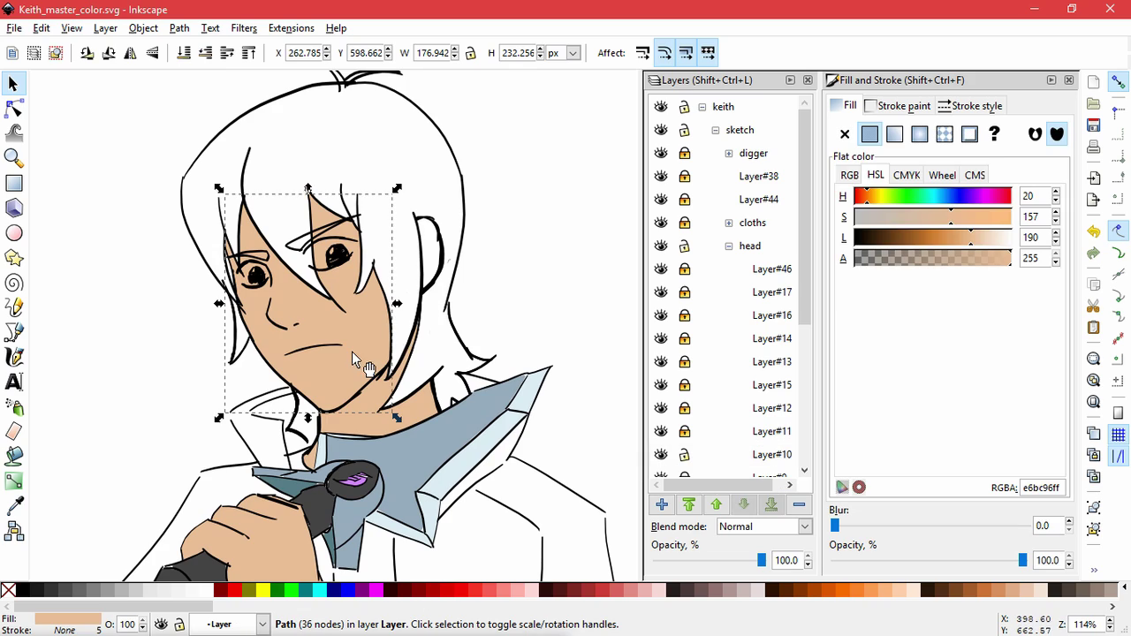
pyautogui.click(14, 458)
pyautogui.click(430, 255)
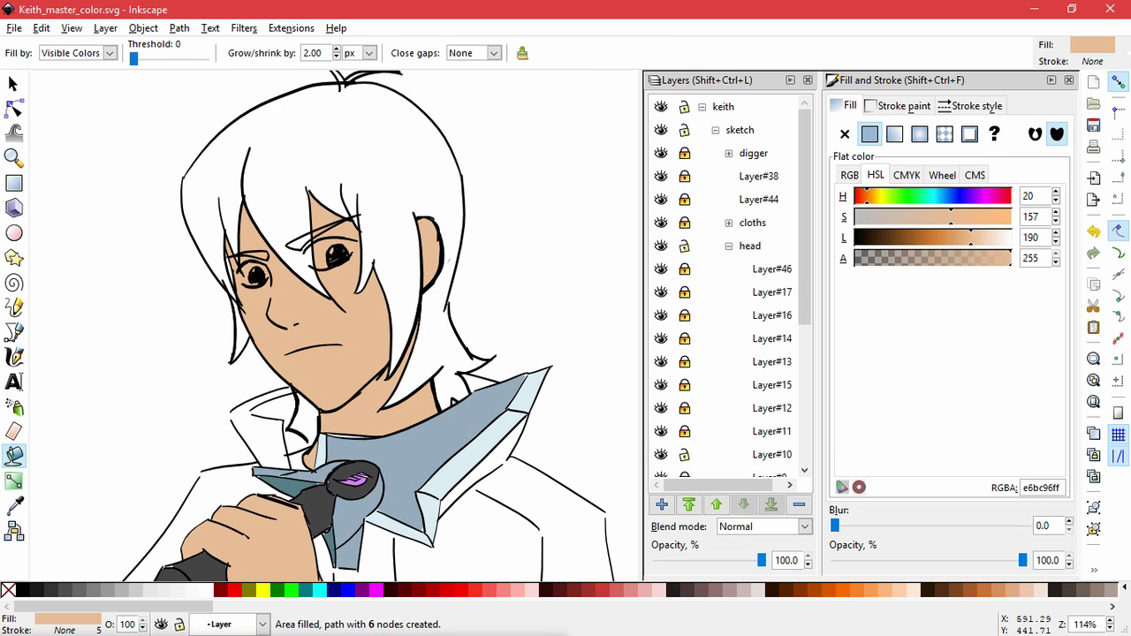
# Add a new layer in the colors group, directly above the skin color layer.
pyautogui.hotkey('alt', 'Tab')
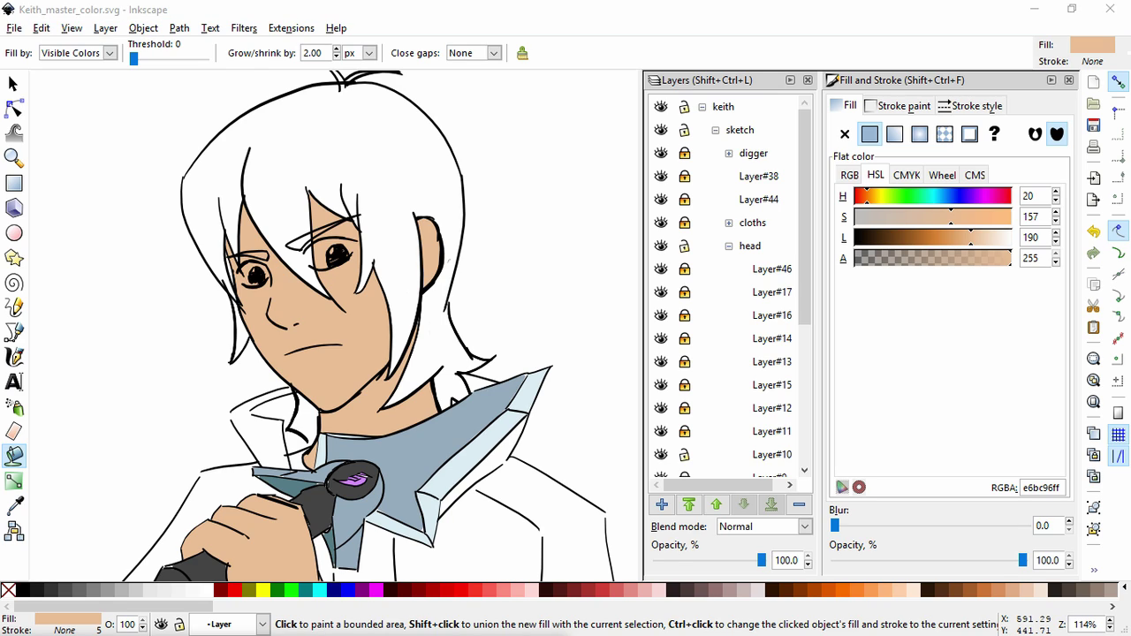
pyautogui.moveTo(800, 273); pyautogui.dragTo(800, 410)
pyautogui.click(661, 504)
pyautogui.click(625, 376)
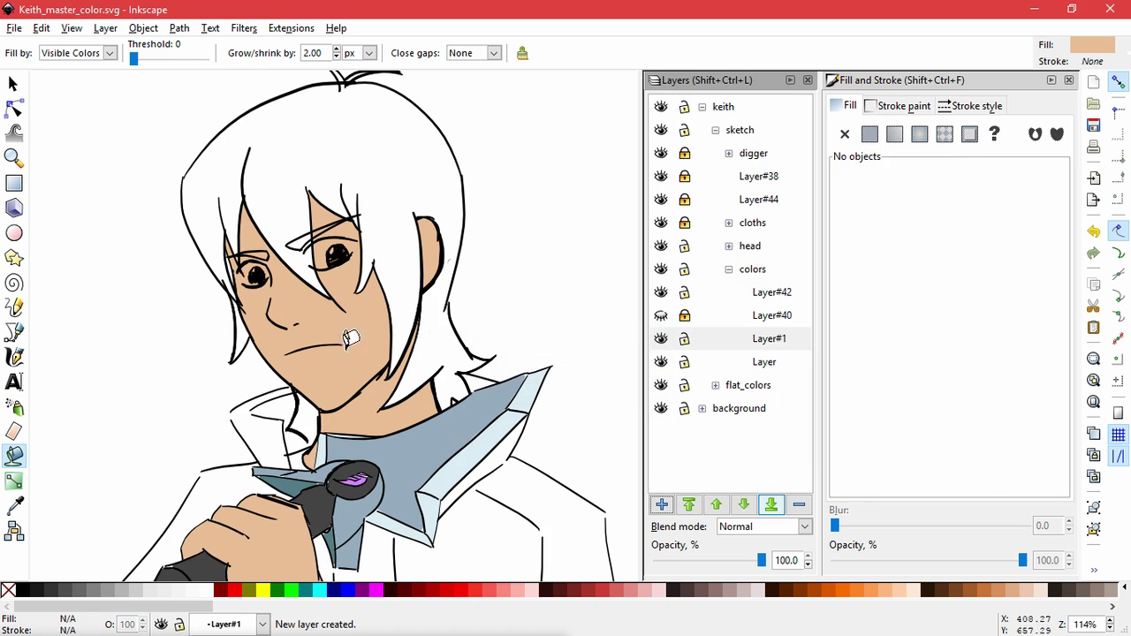
# Fill the main hair area with the Paint Bucket tool and set its fill color to 2F2B2Aff.
pyautogui.click(378, 146)
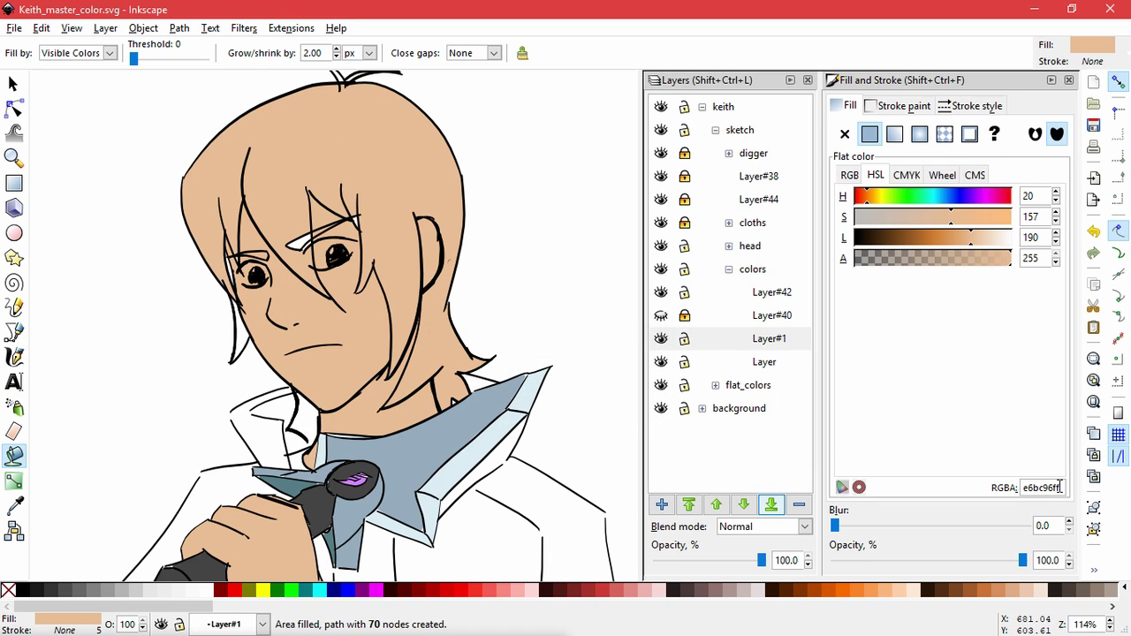
pyautogui.moveTo(1059, 487); pyautogui.dragTo(1012, 486)
pyautogui.write('2F2B2Aff')
pyautogui.press('Return')
# Fill the small white gaps around the brow nearest the ear with the hair color, unioned with the hair shape.
pyautogui.scroll(3, 353, 212)
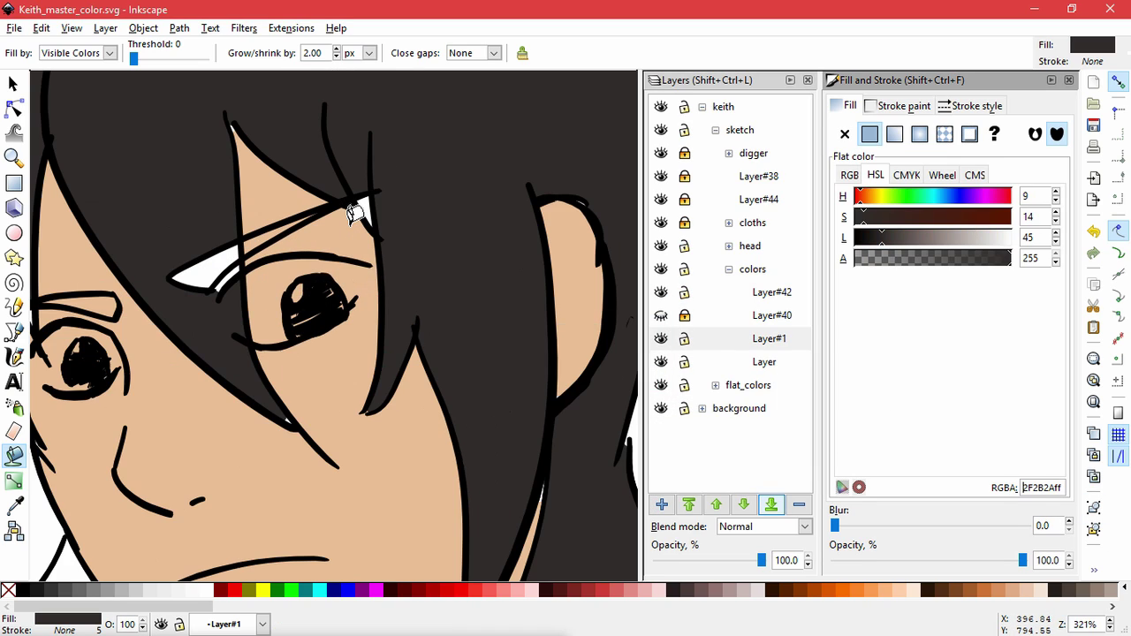
pyautogui.keyDown('shift'); pyautogui.click(372, 187); pyautogui.keyUp('shift')
pyautogui.keyDown('shift'); pyautogui.click(190, 281); pyautogui.keyUp('shift')
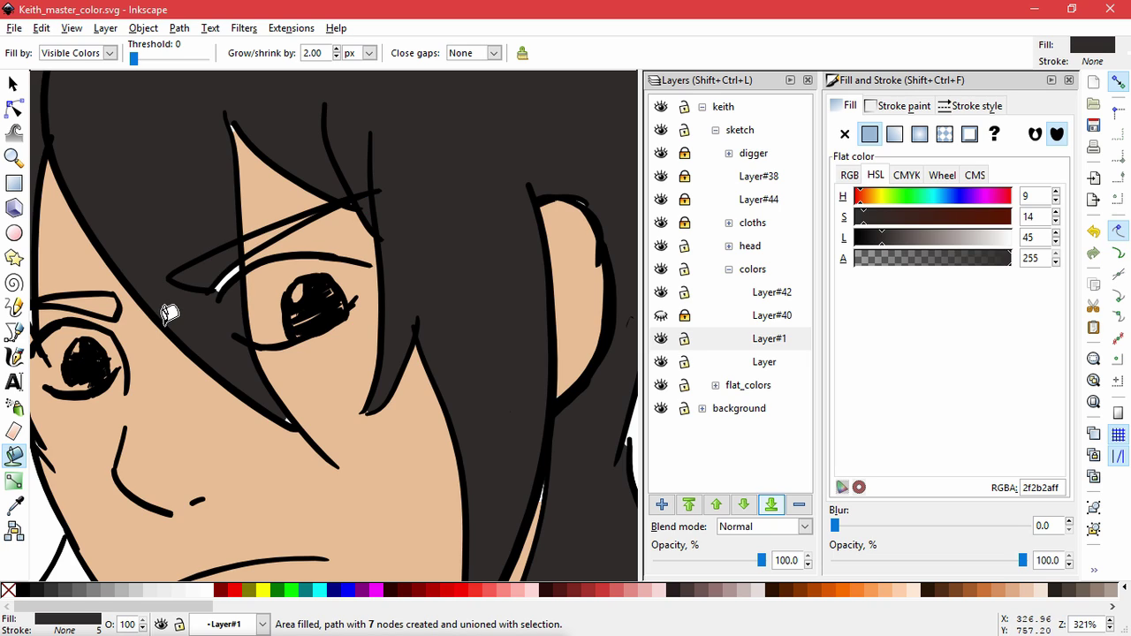
# Fill the loose hair lock and the narrow strand gaps beside the far cheek, unioned with the hair shape.
pyautogui.press('space')
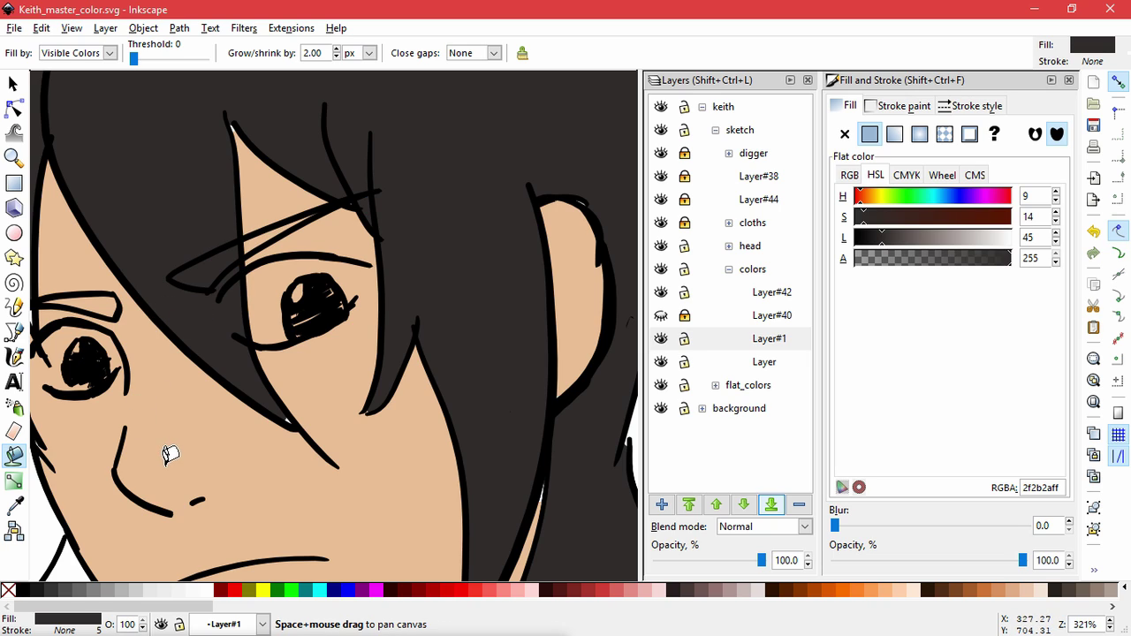
pyautogui.moveTo(164, 462); pyautogui.dragTo(501, 329)
pyautogui.keyDown('shift'); pyautogui.click(370, 387); pyautogui.keyUp('shift')
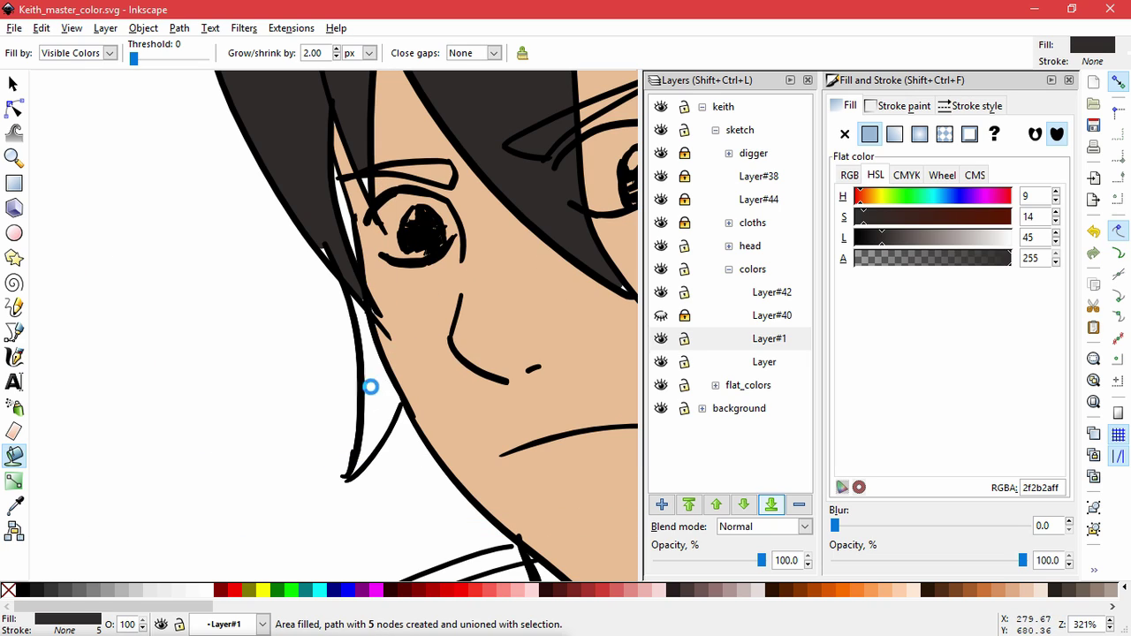
pyautogui.keyDown('shift'); pyautogui.click(345, 207); pyautogui.keyUp('shift')
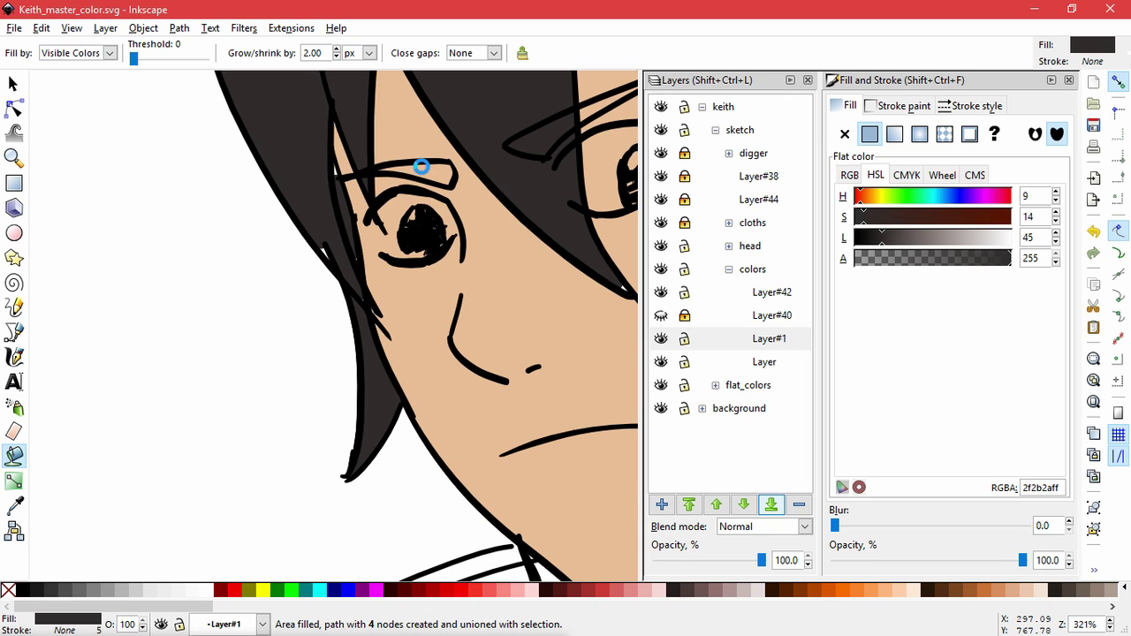
# Fill the far eyebrow with the hair color, unioned with the hair shape, and tuck the hair edge beside the far cheek under the line art.
pyautogui.keyDown('shift'); pyautogui.click(420, 166); pyautogui.keyUp('shift')
pyautogui.click(13, 108)
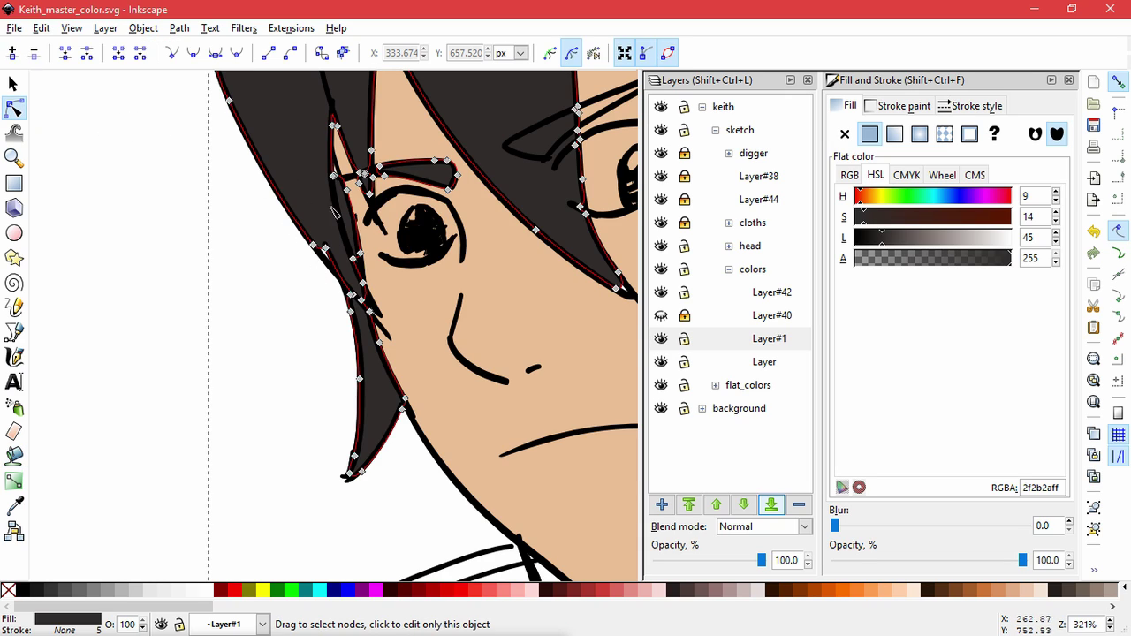
pyautogui.scroll(3, 328, 231)
pyautogui.moveTo(320, 277); pyautogui.dragTo(329, 309)
pyautogui.moveTo(402, 305); pyautogui.dragTo(425, 328)
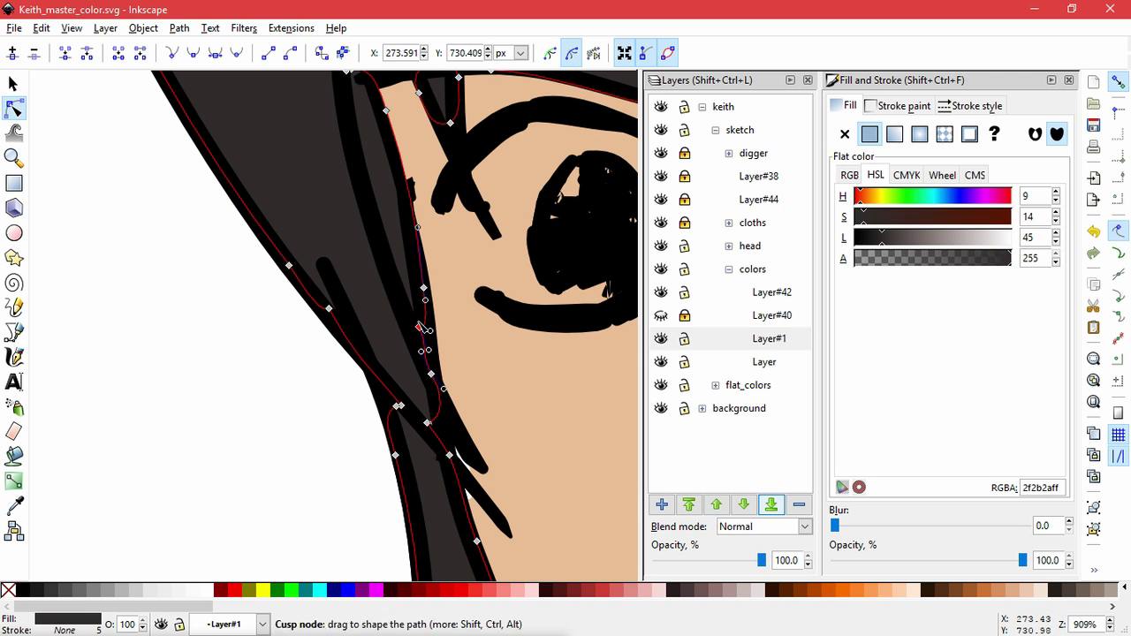
pyautogui.click(565, 430)
pyautogui.moveTo(466, 501); pyautogui.dragTo(441, 439)
# Move the hair and skin nodes at the narrow strand beside the far eyebrow to cover the white gaps there.
pyautogui.press('space')
pyautogui.moveTo(405, 144); pyautogui.dragTo(361, 326)
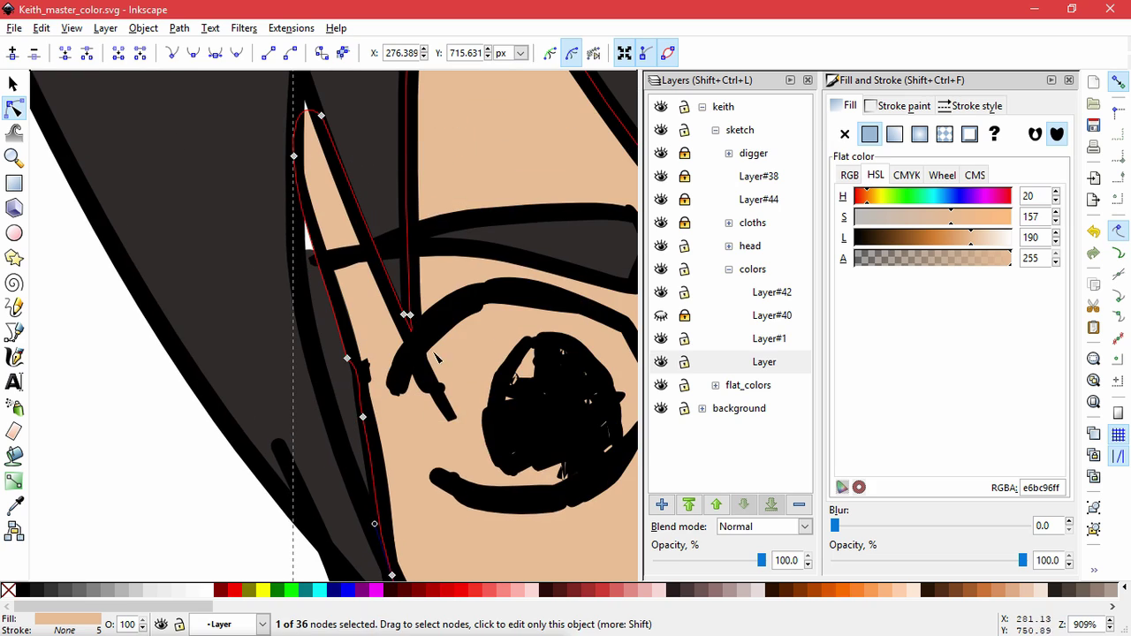
pyautogui.press('space')
pyautogui.click(275, 265)
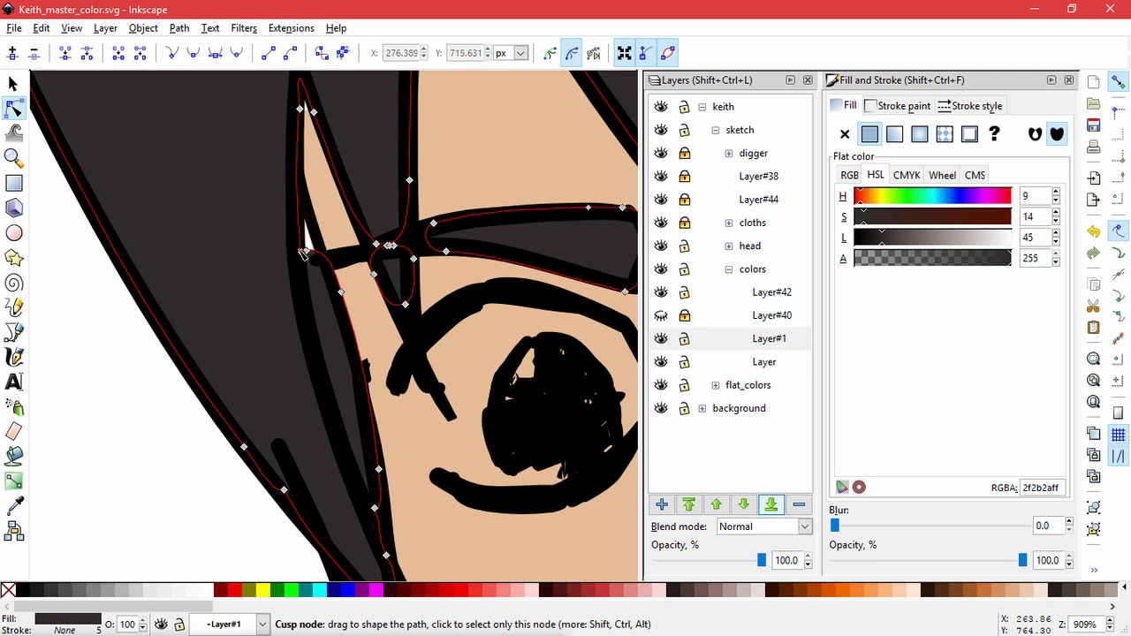
pyautogui.moveTo(302, 252)
pyautogui.mouseDown()
pyautogui.moveTo(300, 211)
pyautogui.moveTo(315, 236)
pyautogui.mouseUp()
pyautogui.click(311, 145)
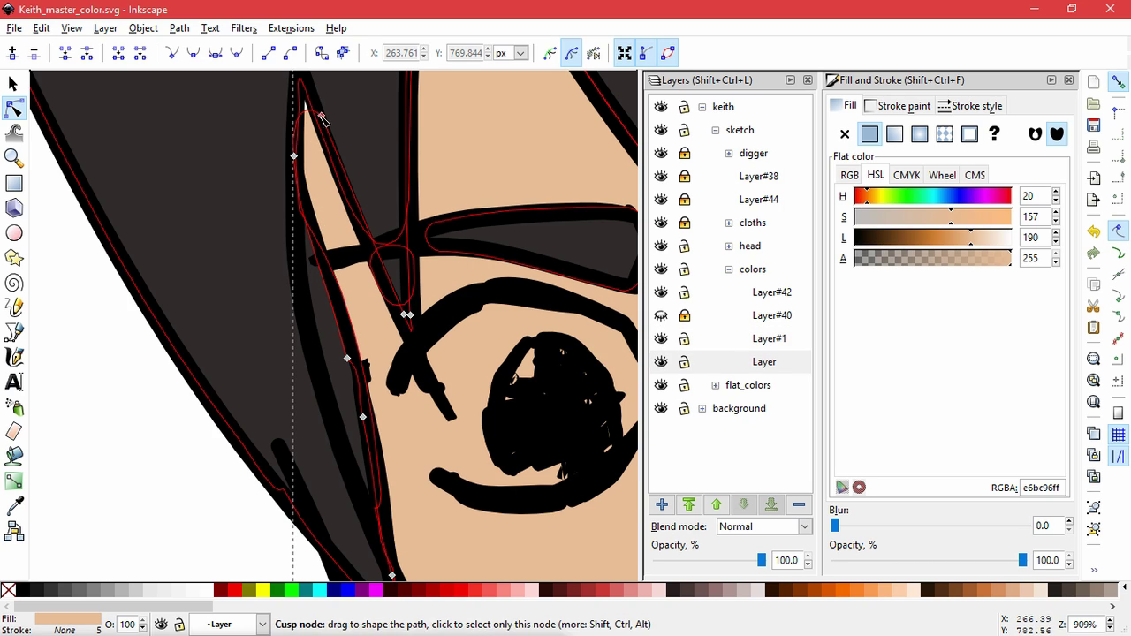
pyautogui.moveTo(295, 153); pyautogui.dragTo(314, 95)
# Move the hair shape's node at the tip of the long fringe lock between the eyes further into the line art.
pyautogui.moveTo(481, 188); pyautogui.dragTo(345, 306)
pyautogui.moveTo(619, 424); pyautogui.dragTo(260, 400)
pyautogui.scroll(-3, 261, 404)
pyautogui.hscroll(5, 248, 380)
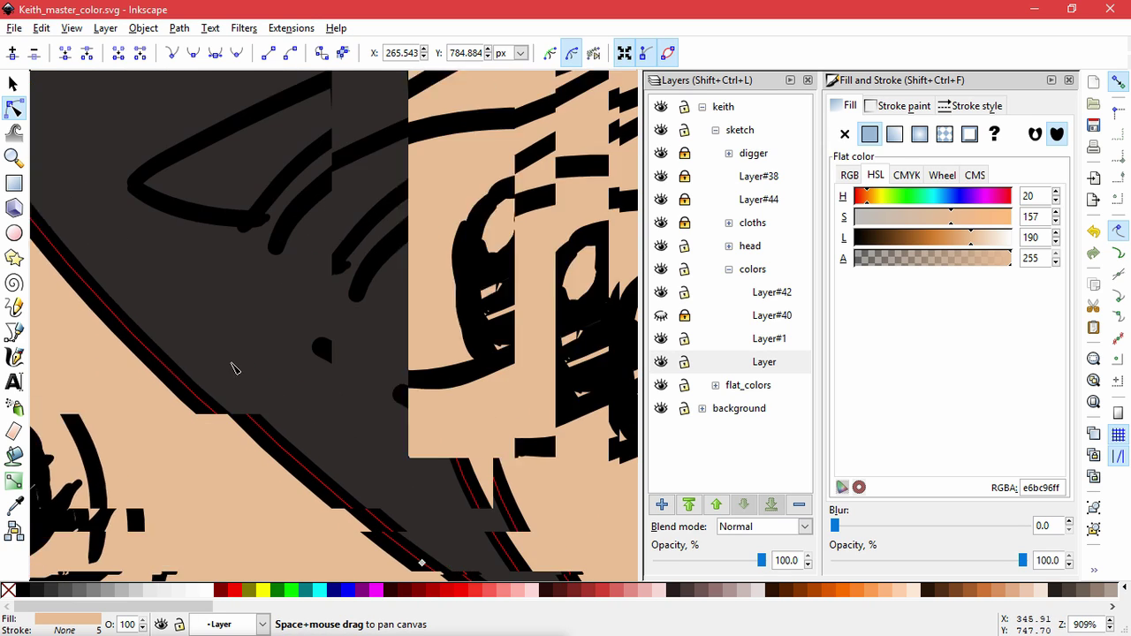
pyautogui.click(257, 318)
pyautogui.moveTo(315, 323)
pyautogui.mouseDown()
pyautogui.moveTo(313, 284)
pyautogui.moveTo(310, 330)
pyautogui.mouseUp()
pyautogui.moveTo(400, 550); pyautogui.dragTo(434, 571)
pyautogui.moveTo(563, 328); pyautogui.dragTo(382, 463)
# Delete the surplus hair nodes where the strands cross the near eyebrow and smooth the hair edge there.
pyautogui.scroll(5, 482, 500)
pyautogui.hscroll(-1, 481, 500)
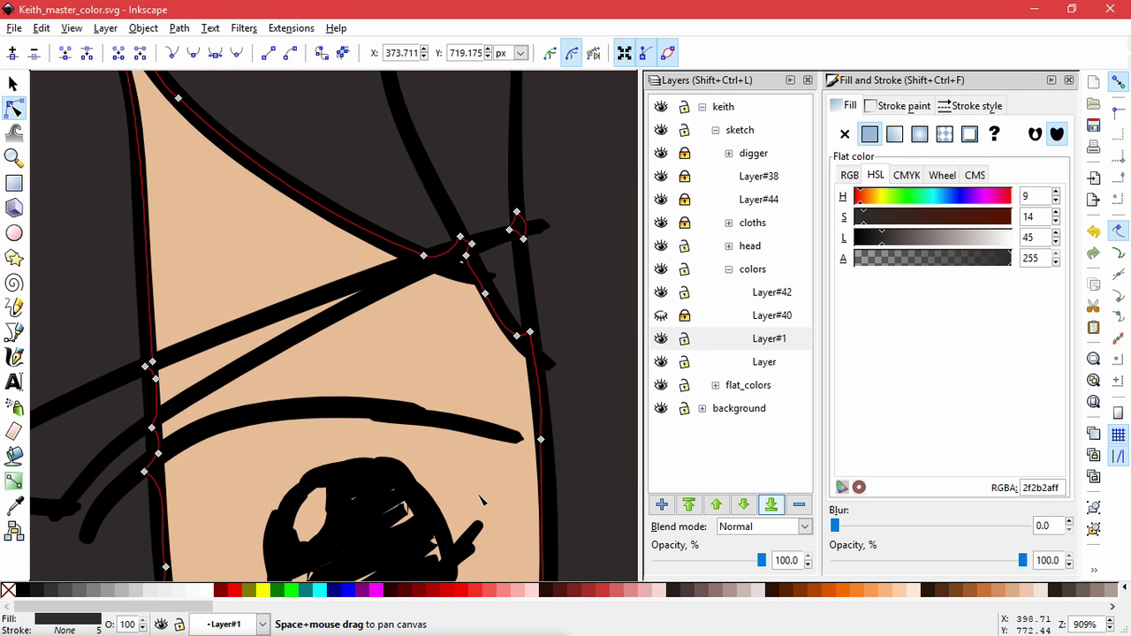
pyautogui.moveTo(438, 382); pyautogui.dragTo(439, 458)
pyautogui.moveTo(543, 371); pyautogui.dragTo(469, 275)
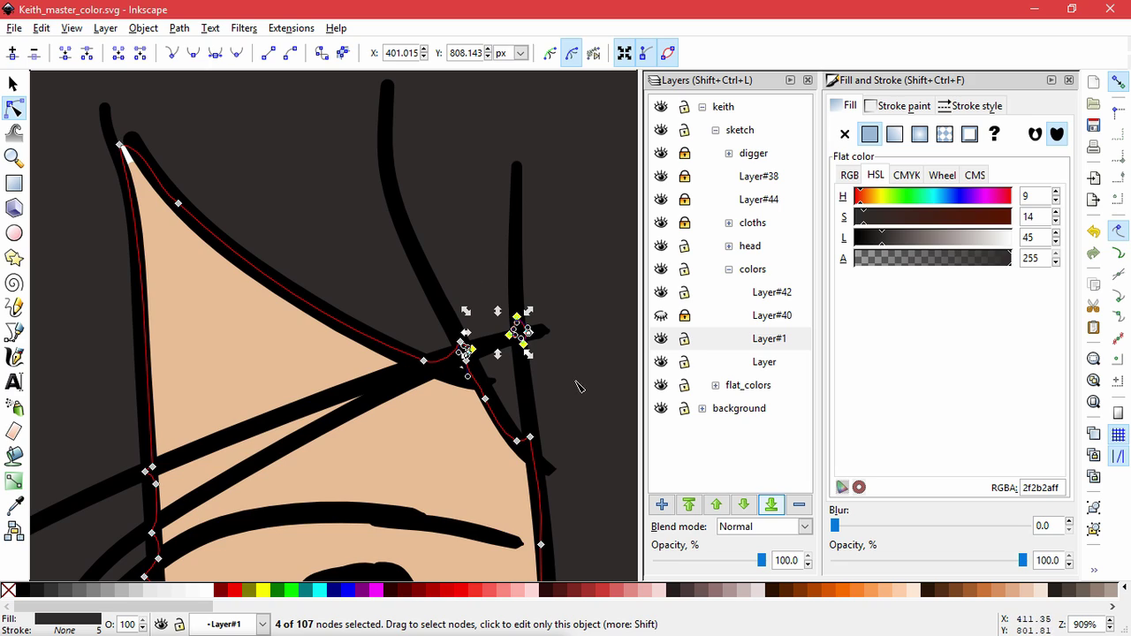
pyautogui.click(450, 459)
pyautogui.click(580, 342)
pyautogui.moveTo(594, 403); pyautogui.dragTo(498, 270)
pyautogui.press('Delete')
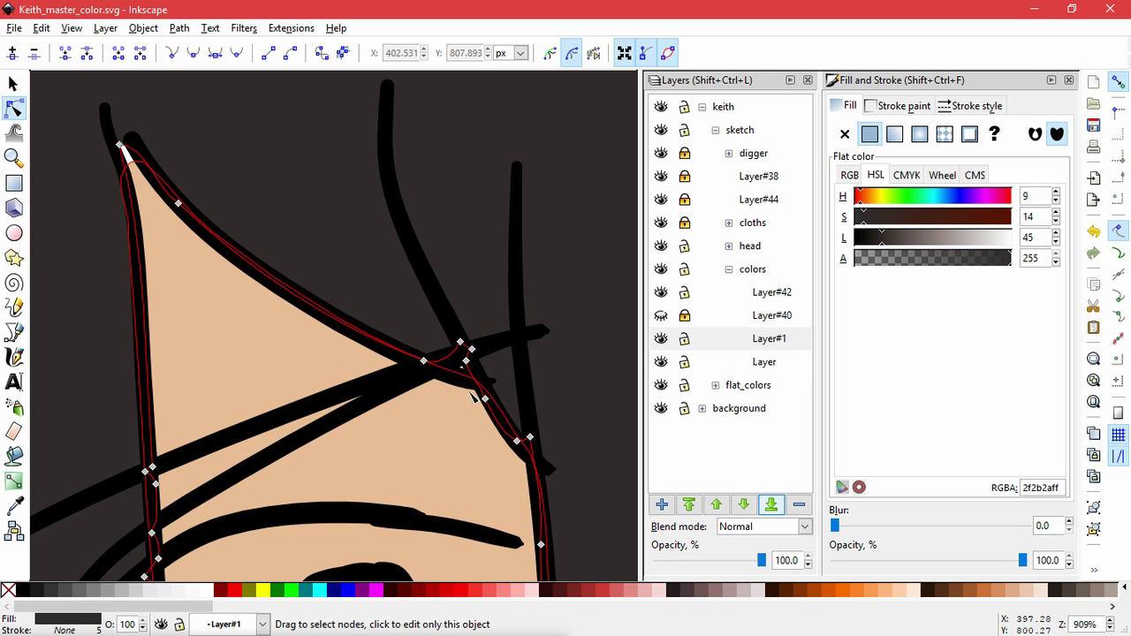
pyautogui.moveTo(487, 369); pyautogui.dragTo(462, 374)
pyautogui.press('Delete')
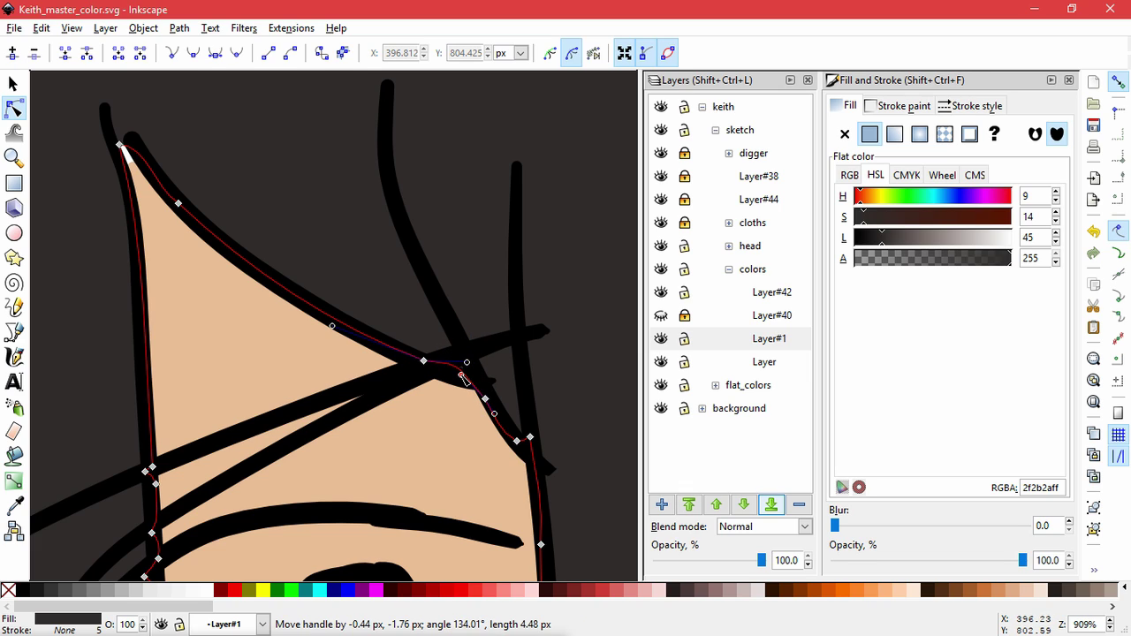
# Extend the face skin shape's pointed tip above the near eye to cover the white gap under the hair lines.
pyautogui.click(159, 231)
pyautogui.moveTo(128, 148); pyautogui.dragTo(114, 129)
pyautogui.scroll(-2, 84, 391)
pyautogui.scroll(-1, 469, 484)
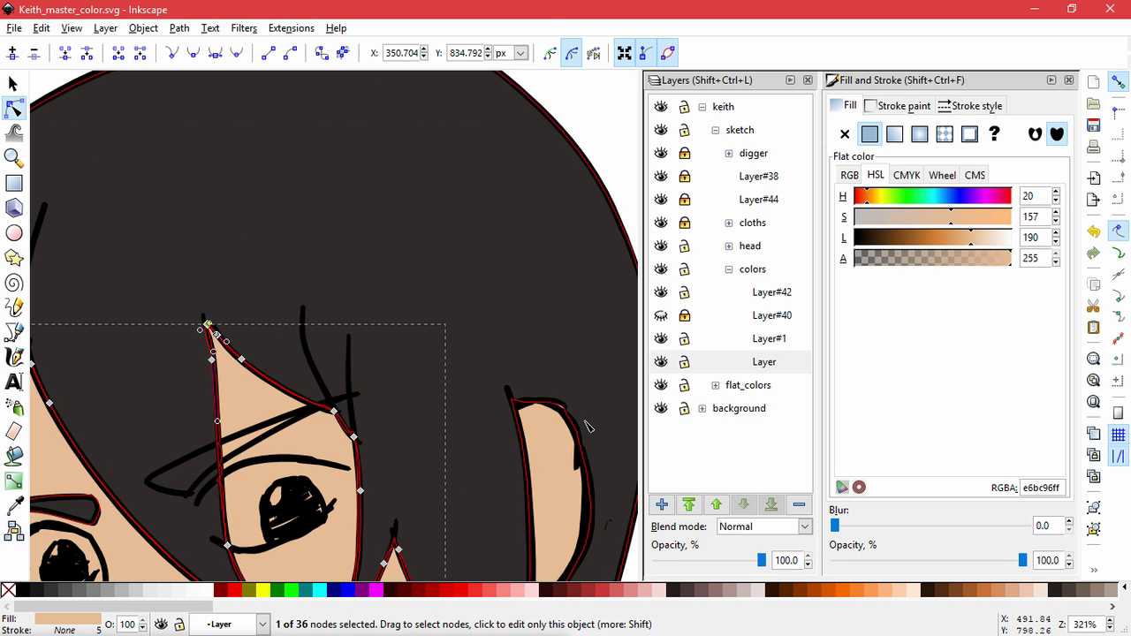
# Adjust the hair shape's nodes at the top of the ear so its edge follows the line art.
pyautogui.scroll(3, 587, 425)
pyautogui.click(551, 385)
pyautogui.moveTo(522, 381); pyautogui.dragTo(520, 386)
pyautogui.scroll(-2, 497, 519)
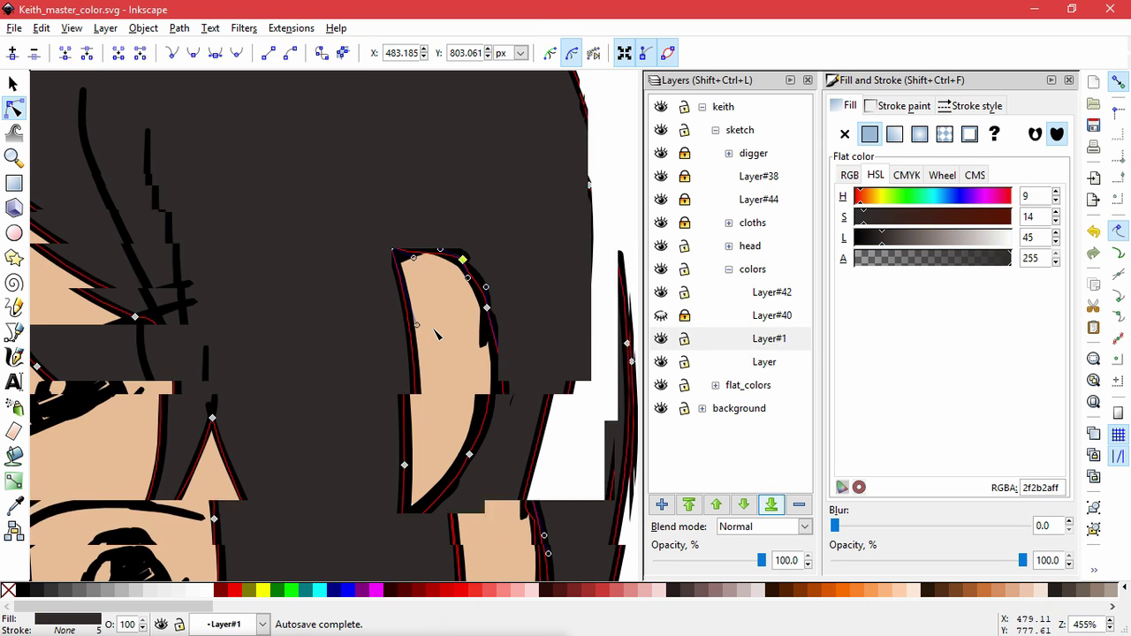
# Move the hair nodes at the tips of the two locks beside the jaw and neck into their line-art points.
pyautogui.moveTo(346, 530); pyautogui.dragTo(424, 409)
pyautogui.moveTo(400, 474); pyautogui.dragTo(383, 332)
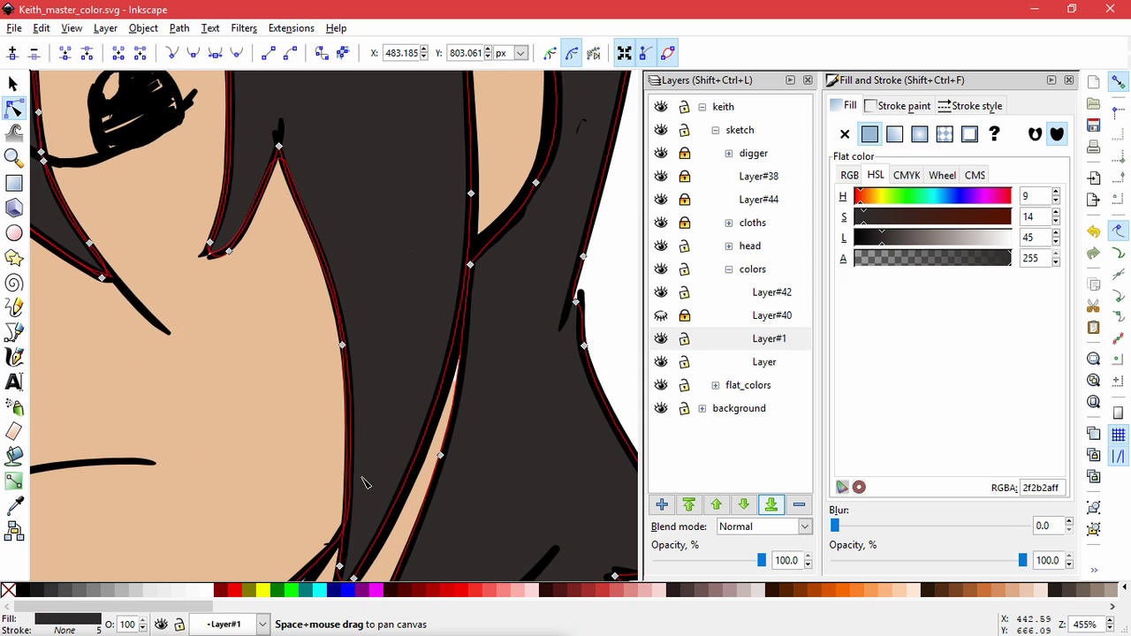
pyautogui.moveTo(361, 477); pyautogui.dragTo(190, 229)
pyautogui.moveTo(187, 336); pyautogui.dragTo(178, 349)
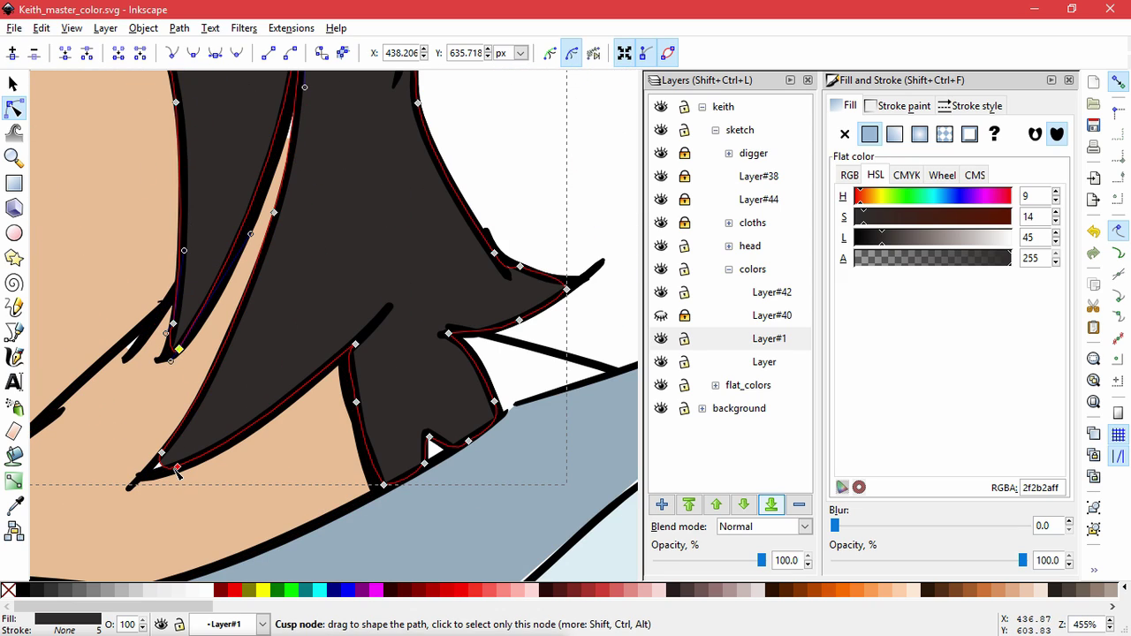
pyautogui.moveTo(178, 466); pyautogui.dragTo(158, 472)
pyautogui.click(542, 252)
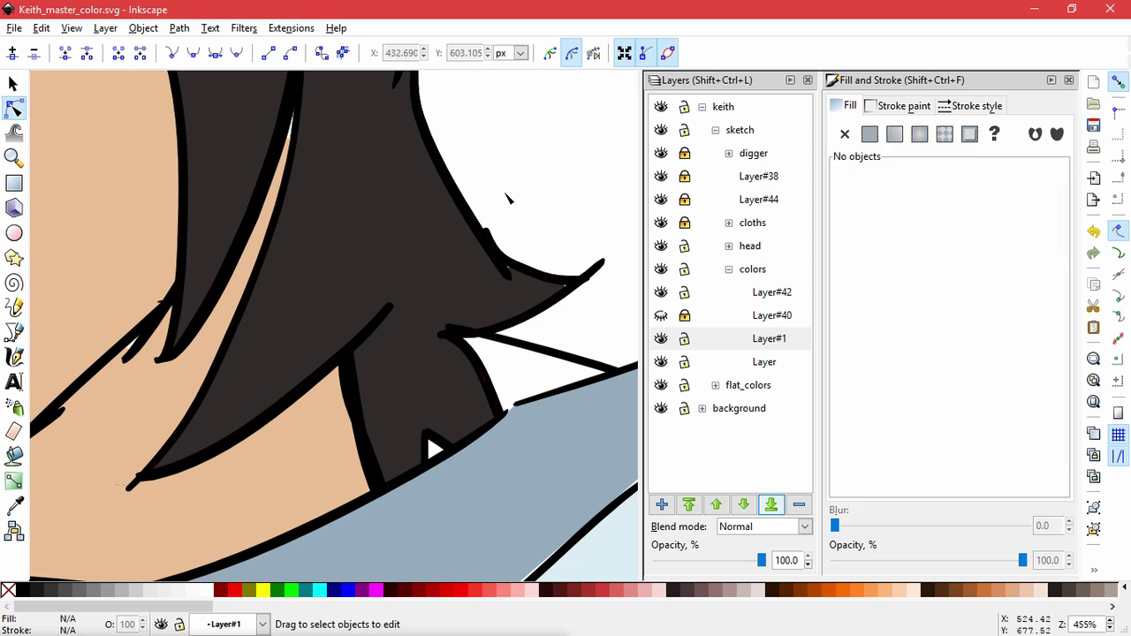
pyautogui.scroll(-4, 493, 460)
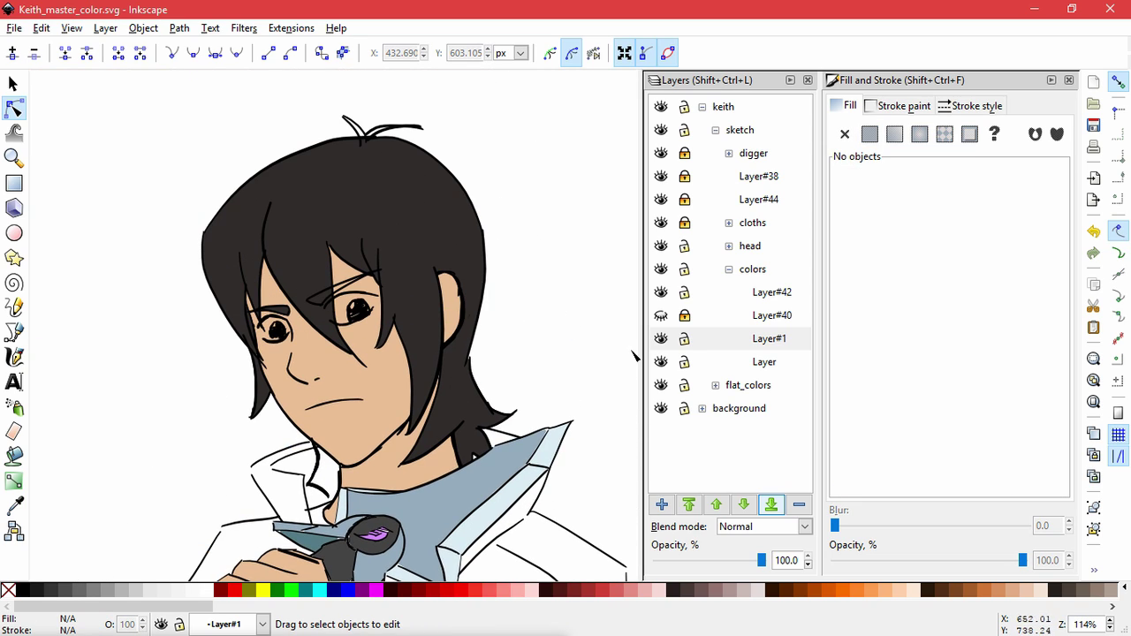
# Add a new layer directly above the skin color layer, keeping the default name.
pyautogui.click(403, 402)
pyautogui.click(661, 504)
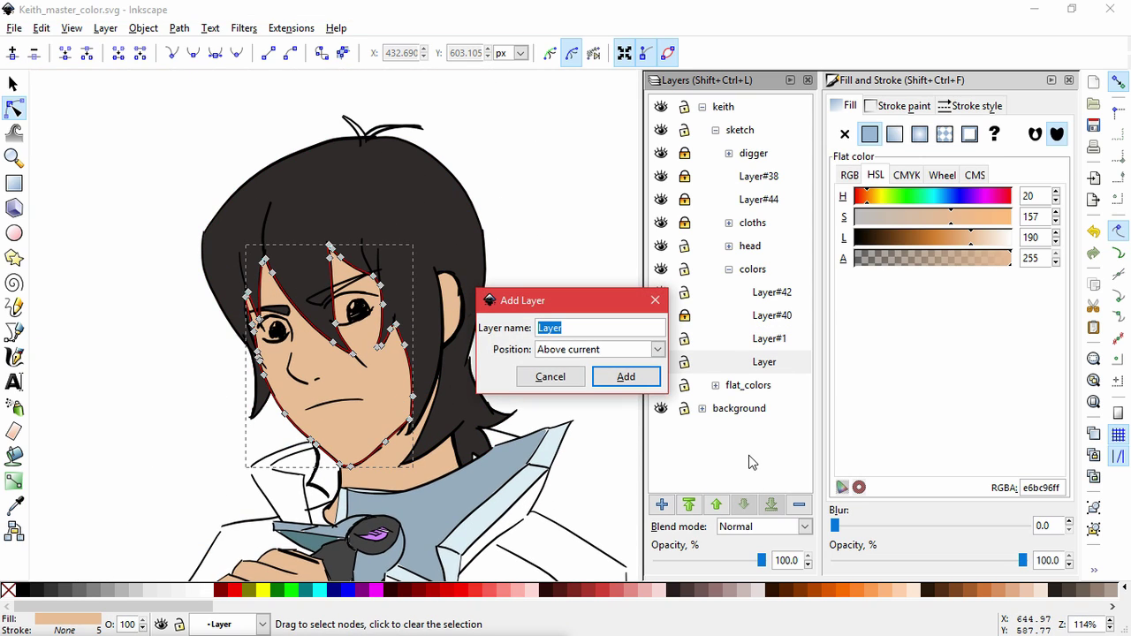
pyautogui.click(627, 377)
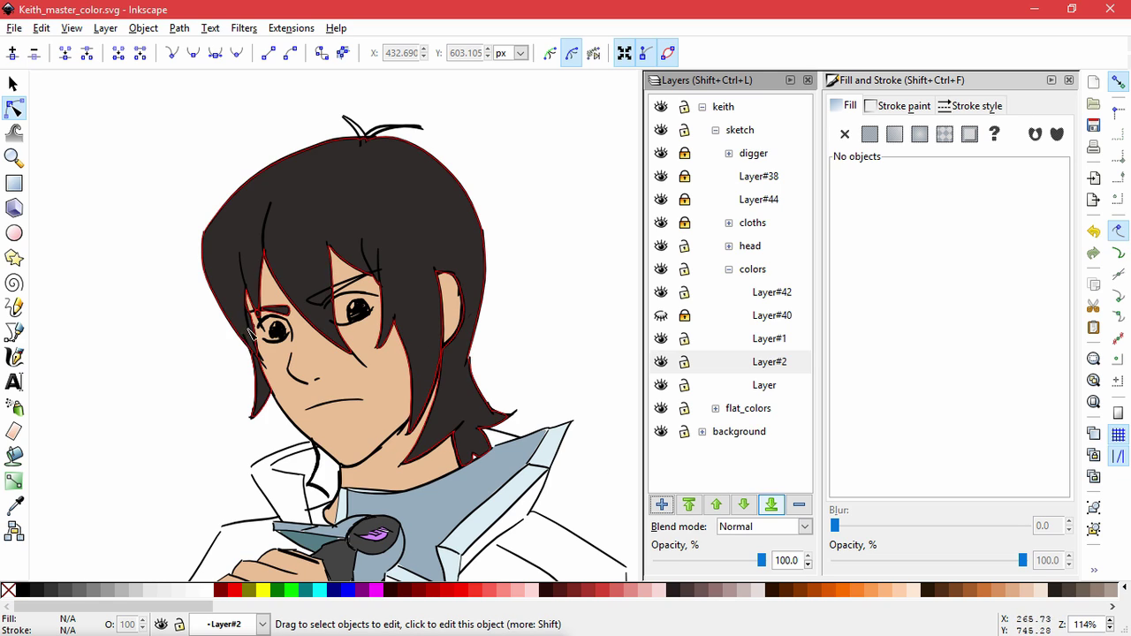
# Trace the eye nearest the ear as a closed shape with the Bezier pen and fill it white by setting the lightness to 255.
pyautogui.scroll(3, 354, 310)
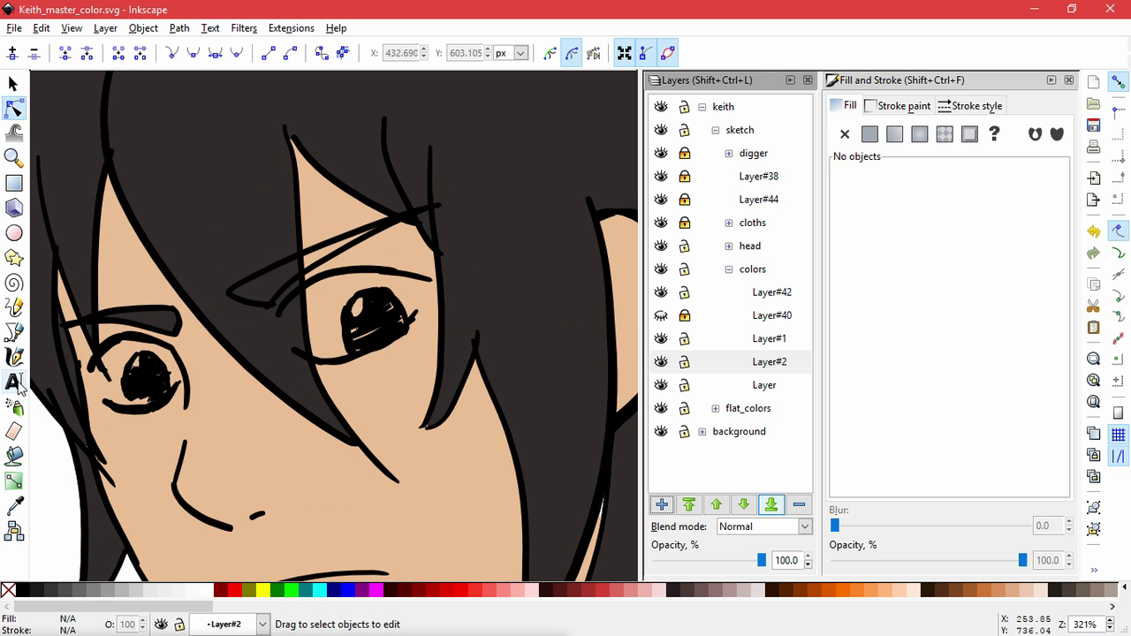
pyautogui.click(13, 331)
pyautogui.scroll(1, 334, 360)
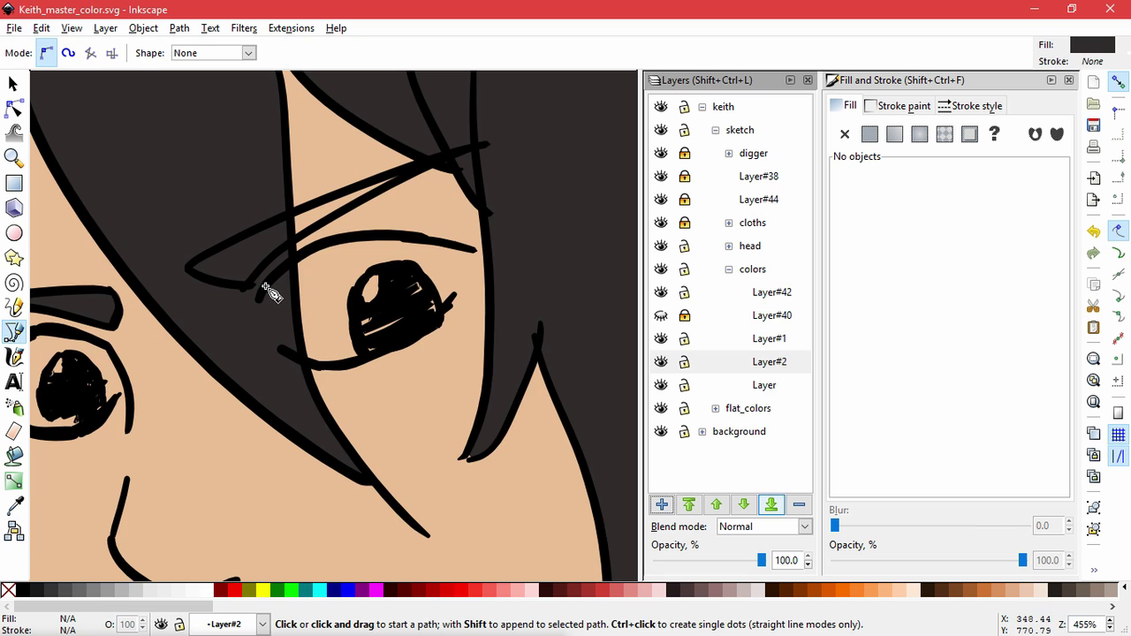
pyautogui.click(267, 284)
pyautogui.moveTo(271, 324); pyautogui.dragTo(281, 344)
pyautogui.click(285, 352)
pyautogui.click(324, 370)
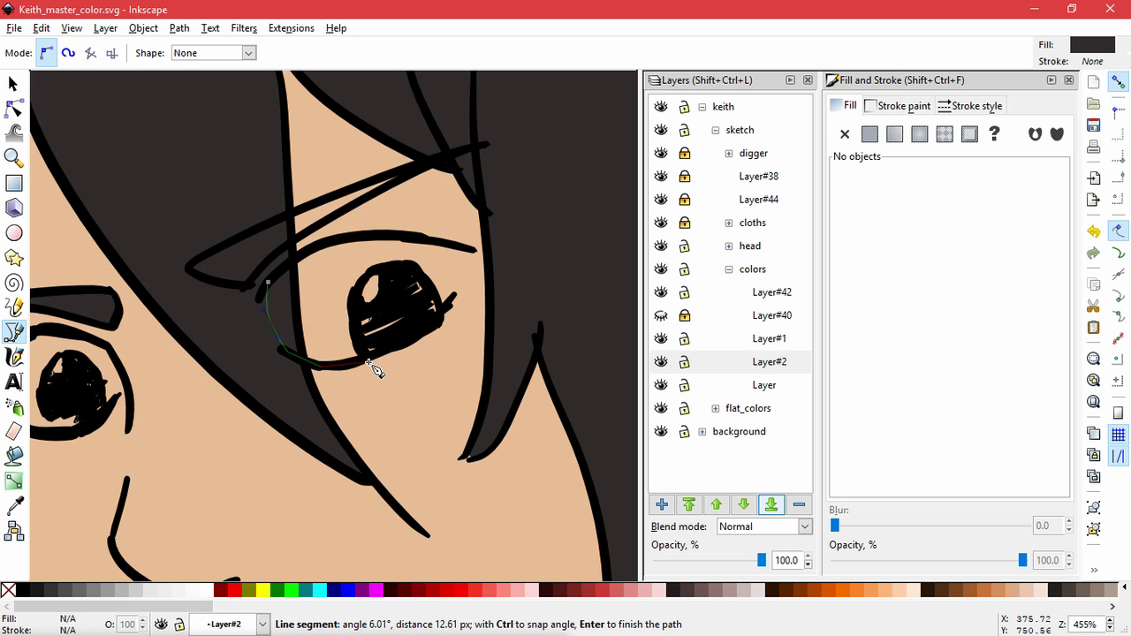
pyautogui.click(370, 360)
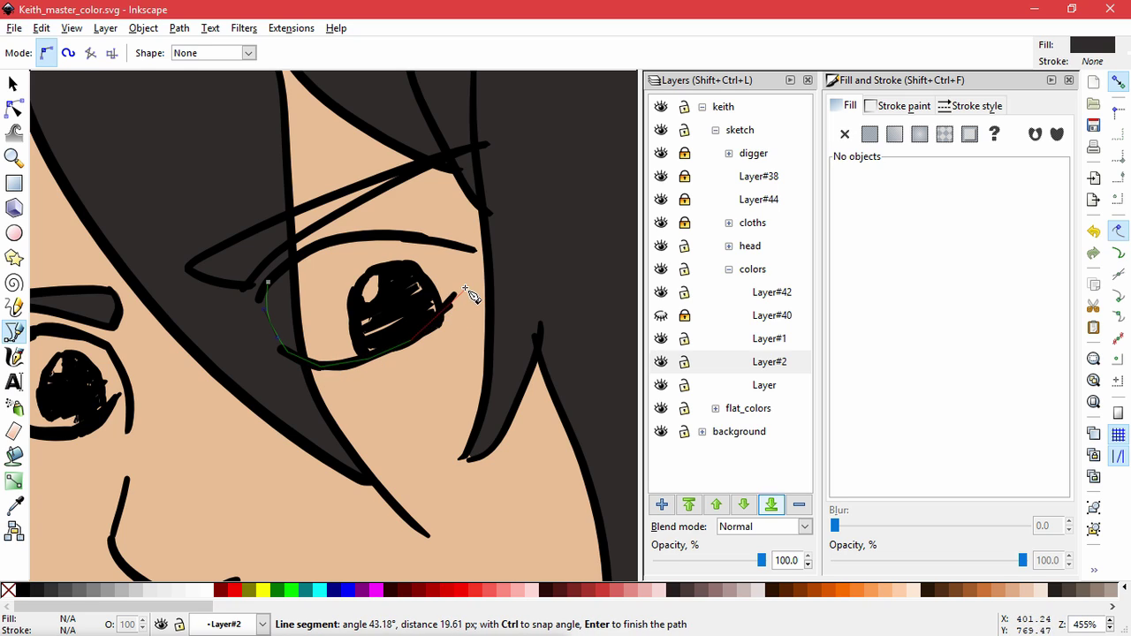
pyautogui.moveTo(464, 271); pyautogui.dragTo(472, 255)
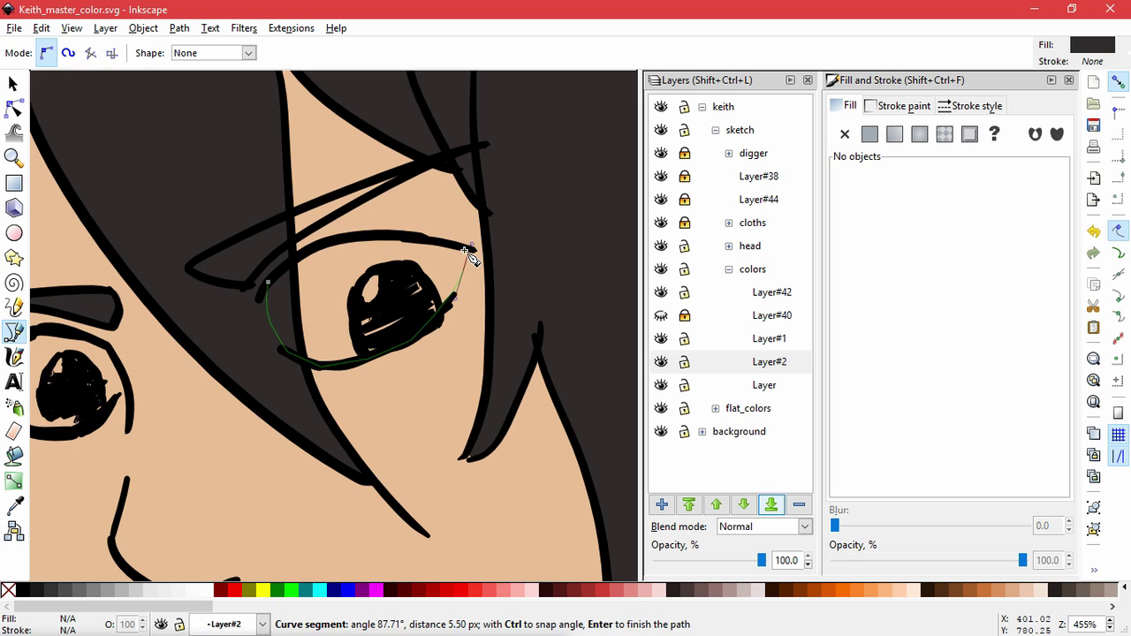
pyautogui.click(472, 246)
pyautogui.click(403, 236)
pyautogui.click(352, 236)
pyautogui.click(317, 244)
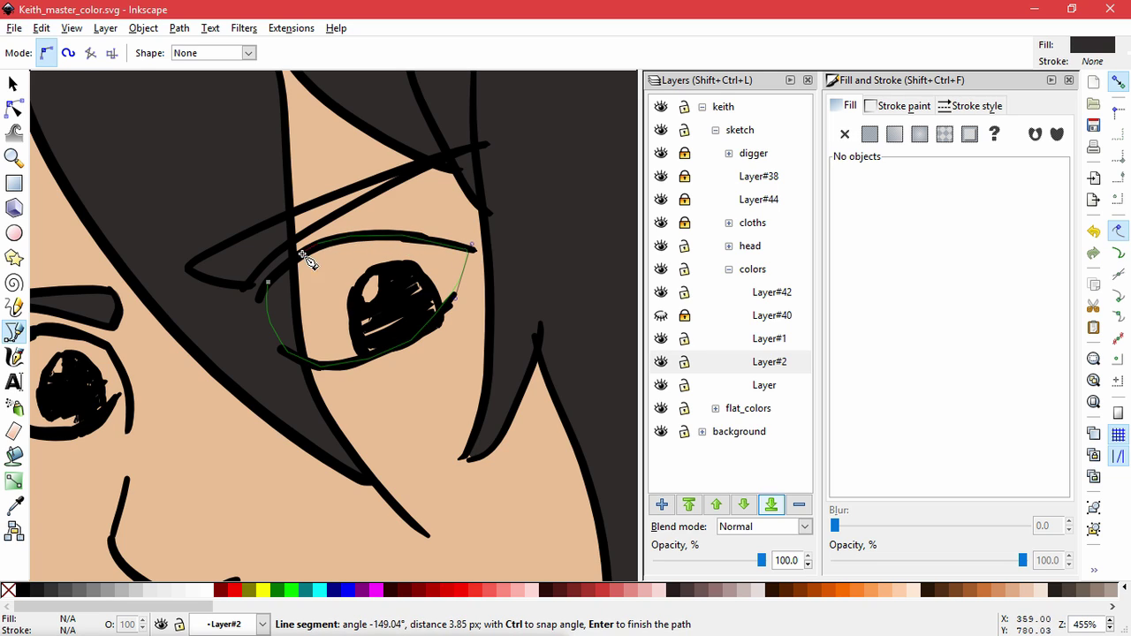
pyautogui.click(283, 267)
pyautogui.click(273, 284)
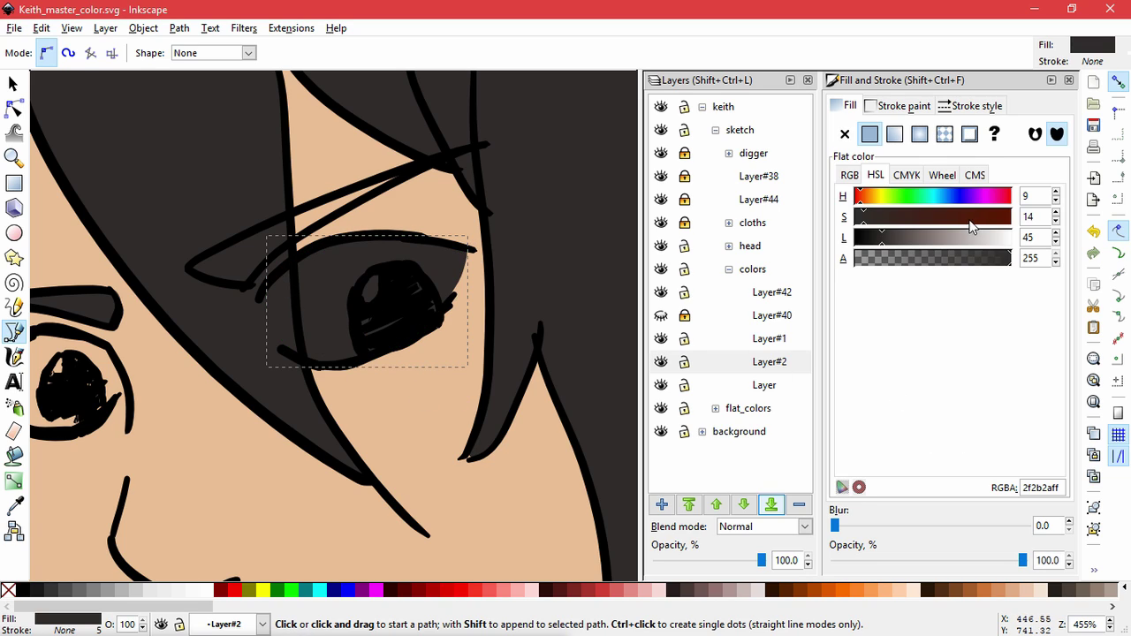
pyautogui.moveTo(968, 236); pyautogui.dragTo(1072, 250)
# Reshape the outer corner of the eye white by adjusting the smooth node's handle and position.
pyautogui.press('n')
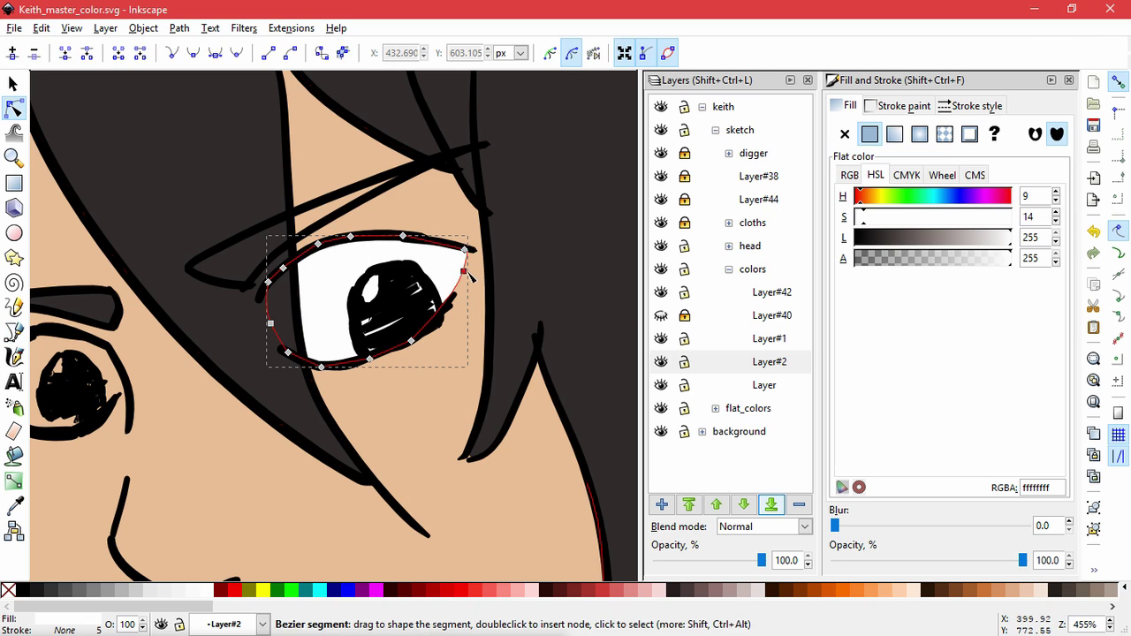
pyautogui.scroll(5, 468, 265)
pyautogui.click(407, 335)
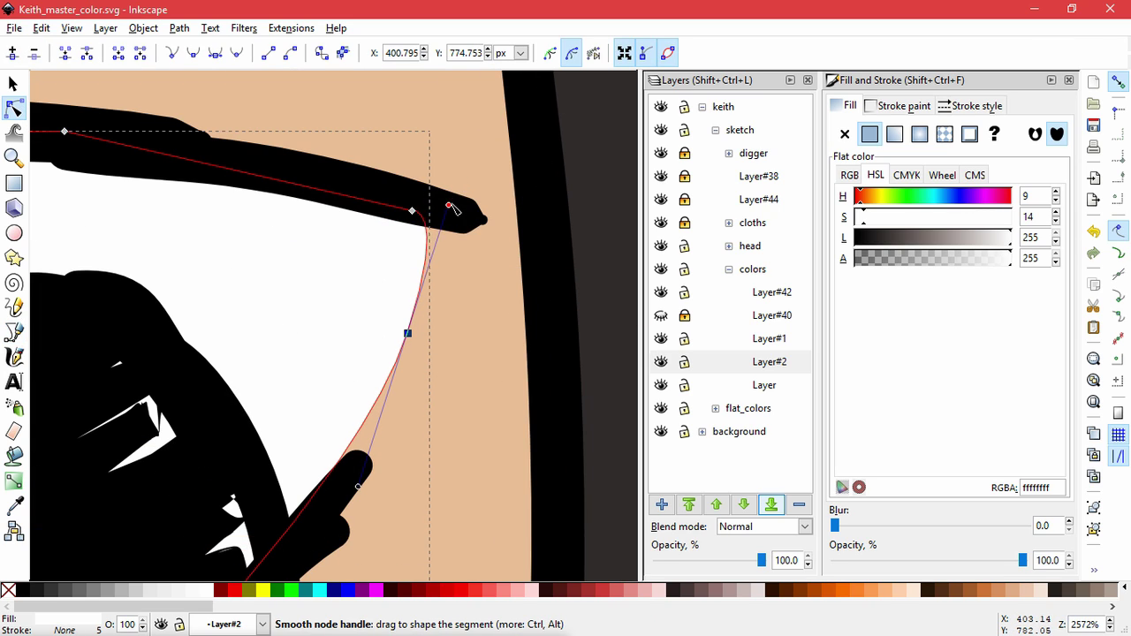
pyautogui.moveTo(455, 177); pyautogui.dragTo(449, 225)
pyautogui.moveTo(412, 334); pyautogui.dragTo(415, 356)
pyautogui.scroll(-4, 417, 358)
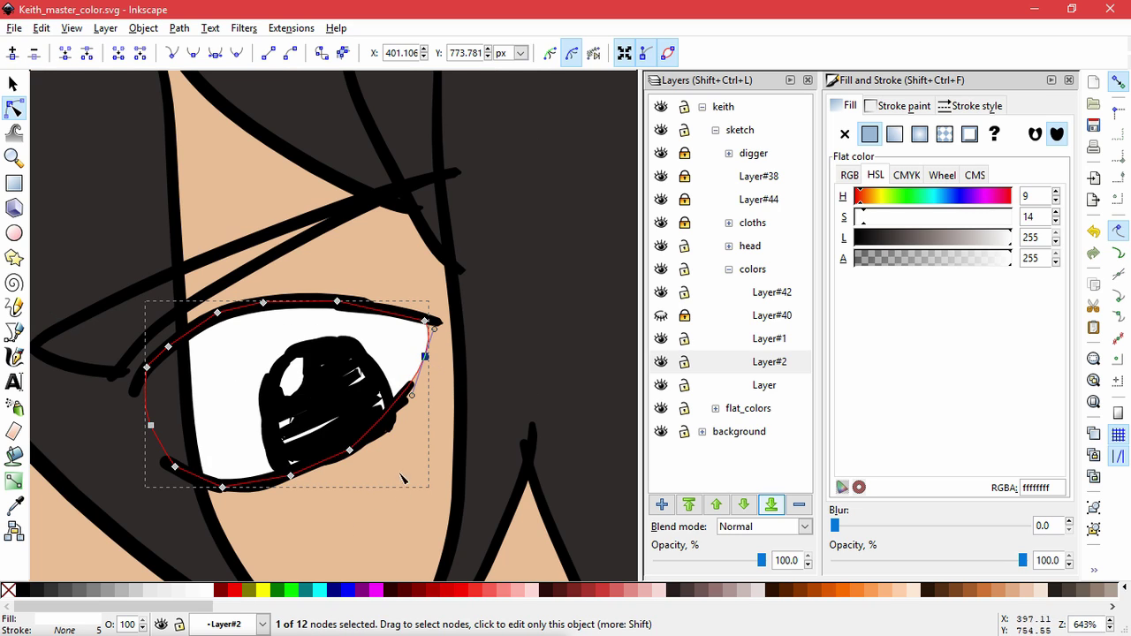
pyautogui.scroll(-3, 305, 517)
pyautogui.click(598, 430)
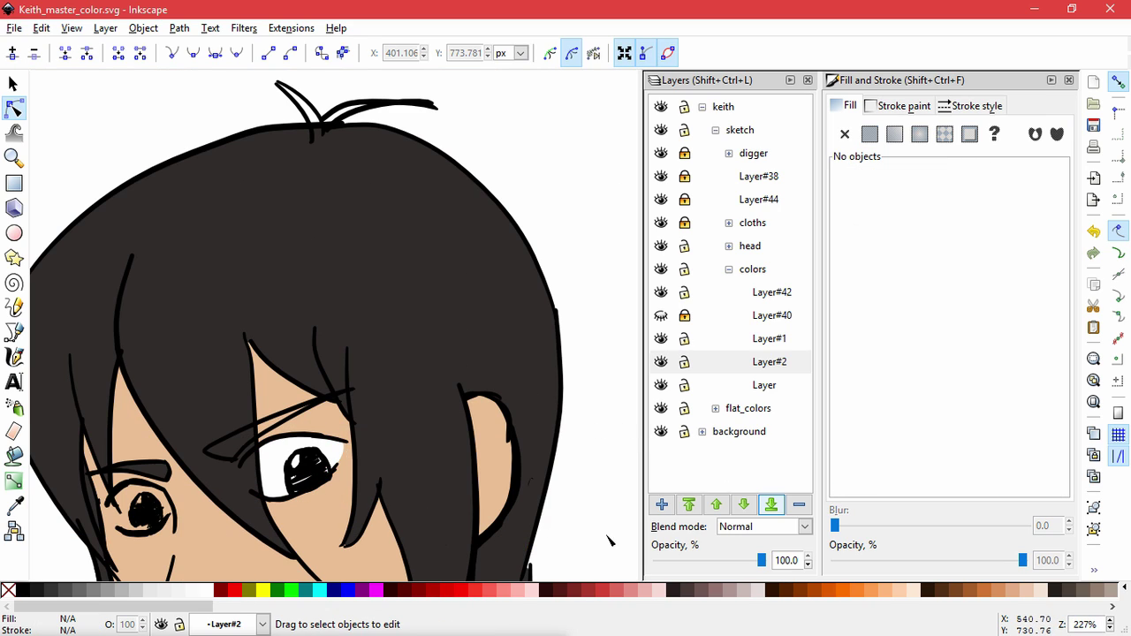
# Find the layer holding the black iris shading in the head group and hide it (Layer#14).
pyautogui.scroll(-5, 624, 281)
pyautogui.scroll(3, 386, 245)
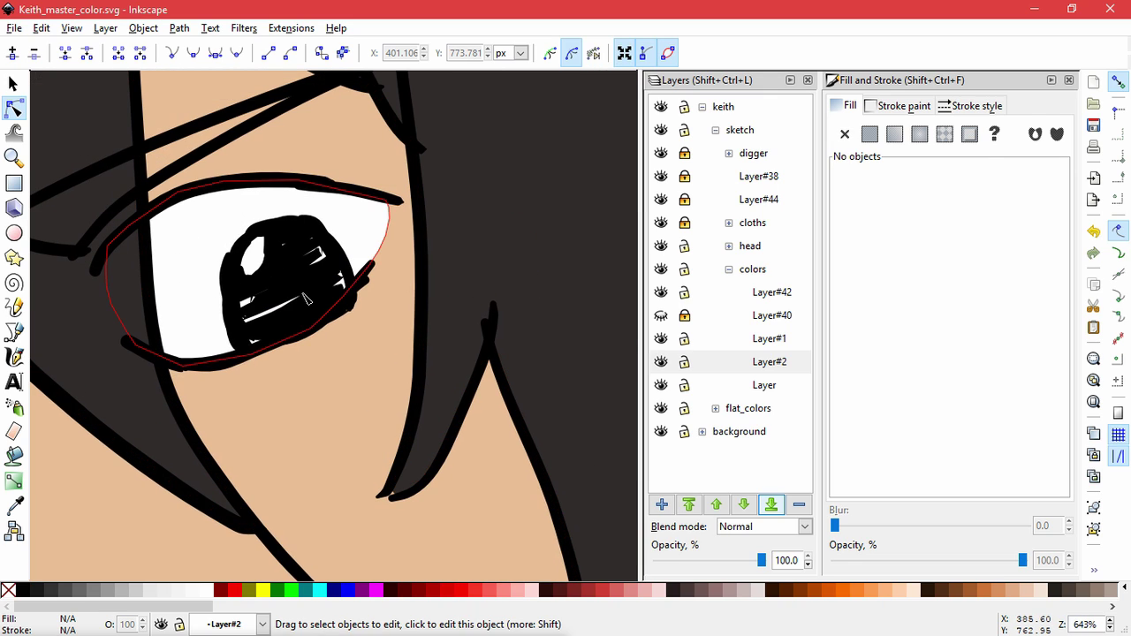
pyautogui.click(176, 266)
pyautogui.click(728, 246)
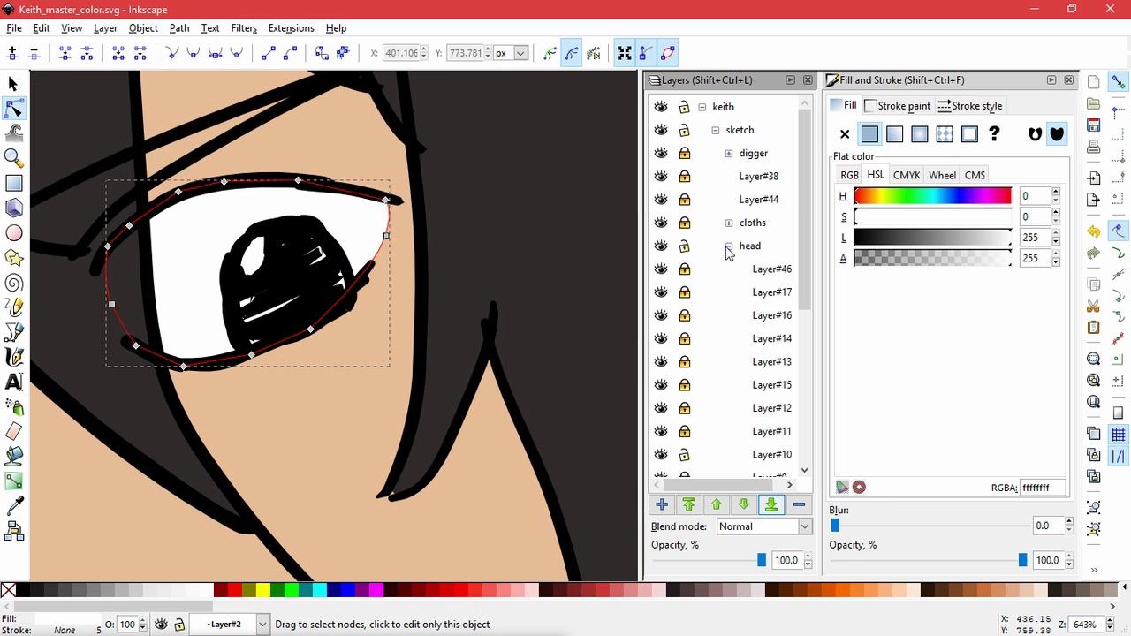
pyautogui.click(661, 269)
pyautogui.click(661, 291)
pyautogui.click(661, 292)
pyautogui.click(661, 314)
pyautogui.click(661, 315)
pyautogui.click(661, 338)
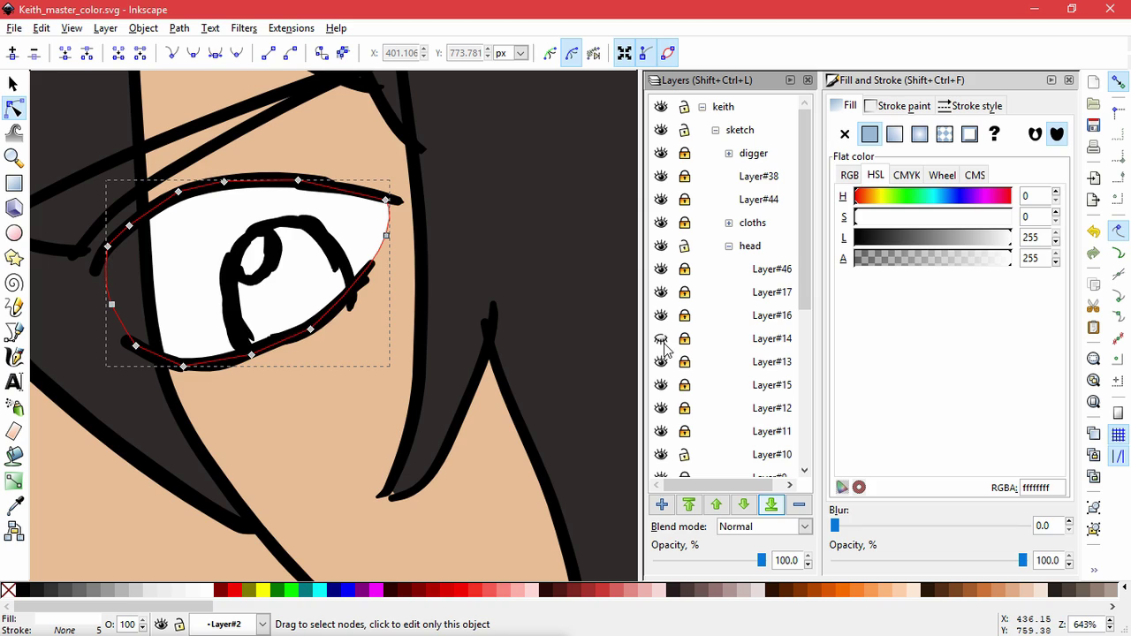
pyautogui.click(729, 246)
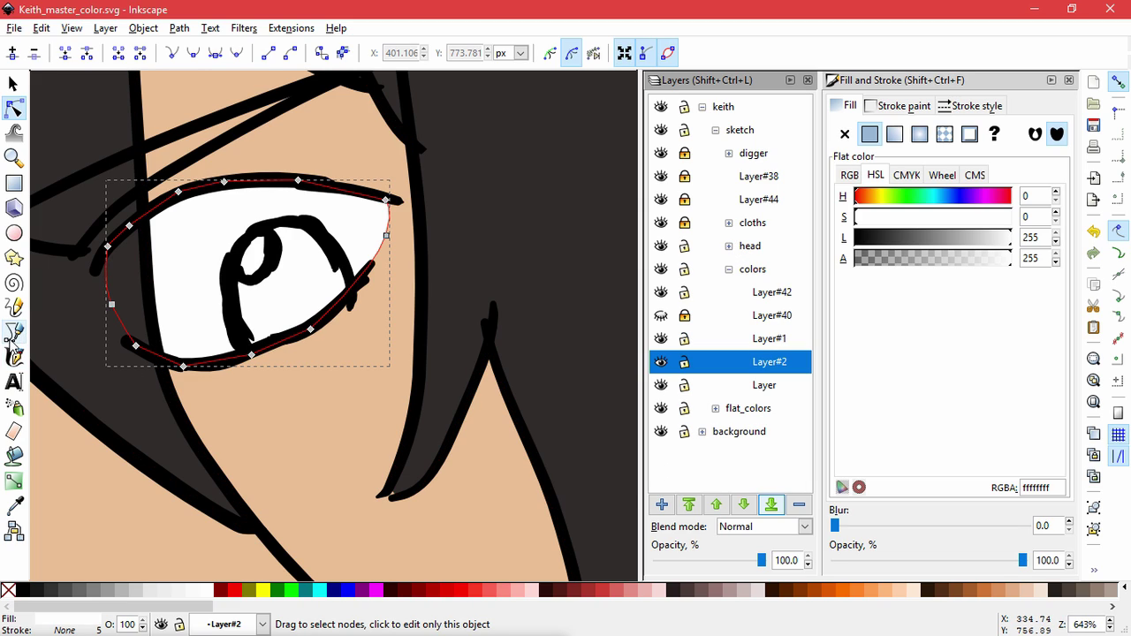
# Trace the iris of the eye nearest the ear as a closed Bezier pen shape, leaving out the highlight.
pyautogui.click(14, 333)
pyautogui.click(247, 354)
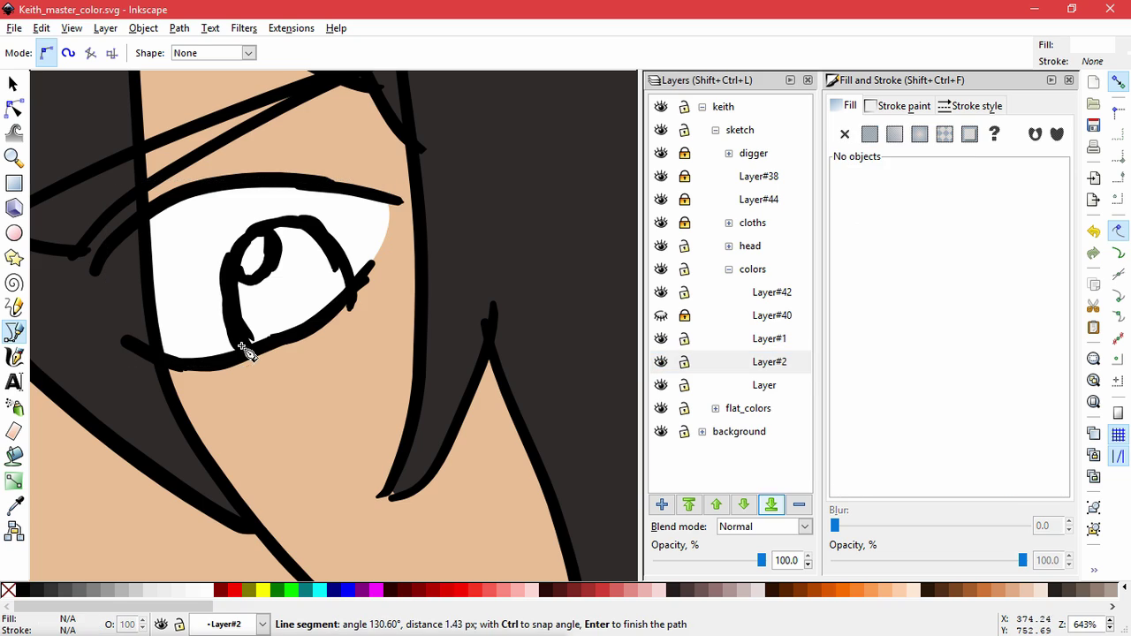
pyautogui.click(228, 268)
pyautogui.click(237, 269)
pyautogui.click(246, 278)
pyautogui.click(257, 278)
pyautogui.click(275, 258)
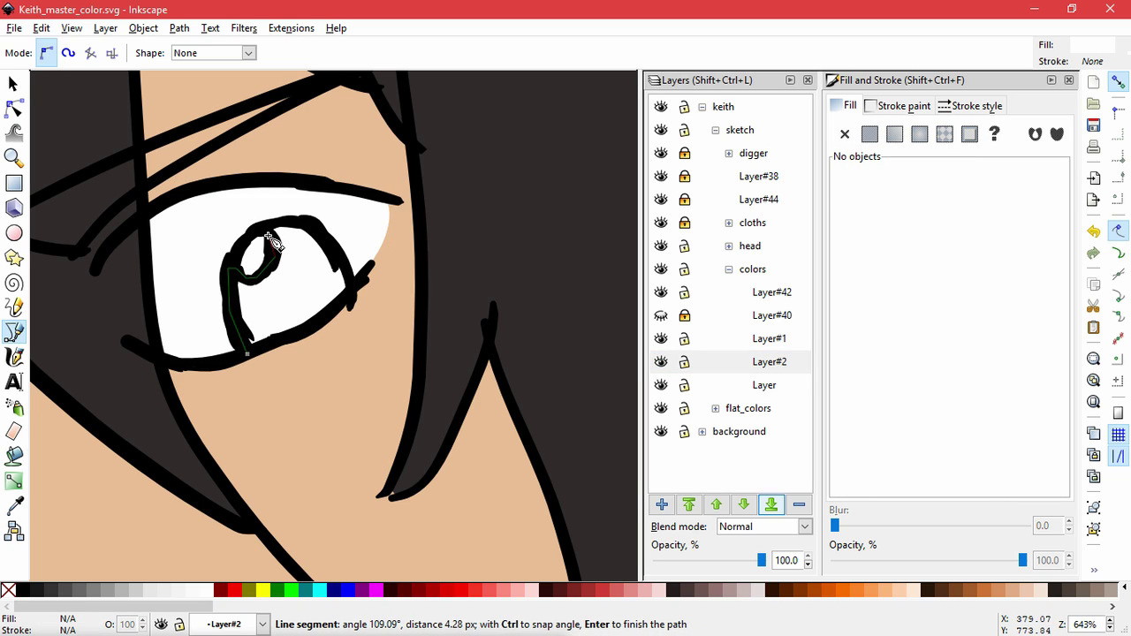
pyautogui.click(269, 236)
pyautogui.click(266, 223)
pyautogui.click(296, 220)
pyautogui.click(316, 233)
pyautogui.click(345, 268)
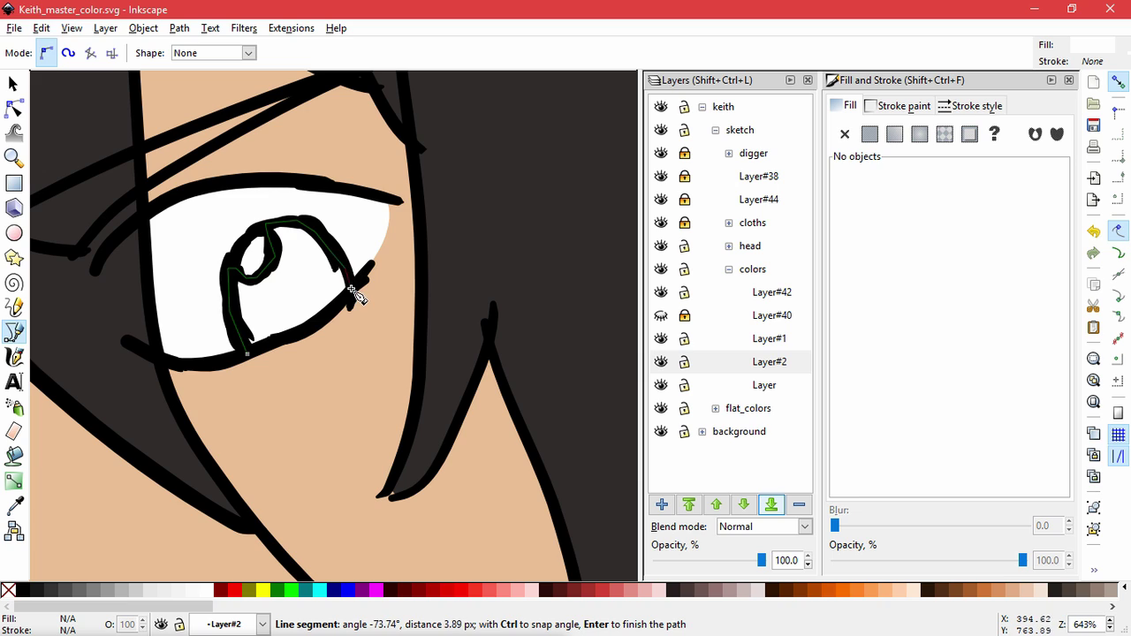
pyautogui.click(340, 312)
pyautogui.click(310, 339)
pyautogui.click(247, 355)
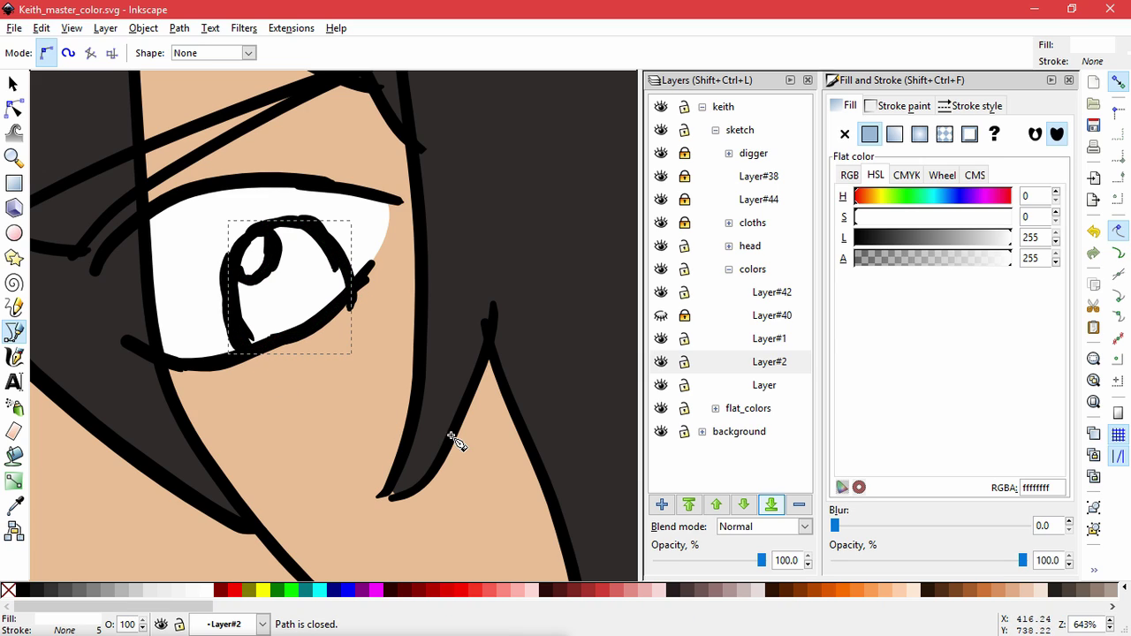
# Fill the iris shape with the hair color picked from the drawing, darken it to lightness 22 and deselect it.
pyautogui.click(14, 505)
pyautogui.click(520, 249)
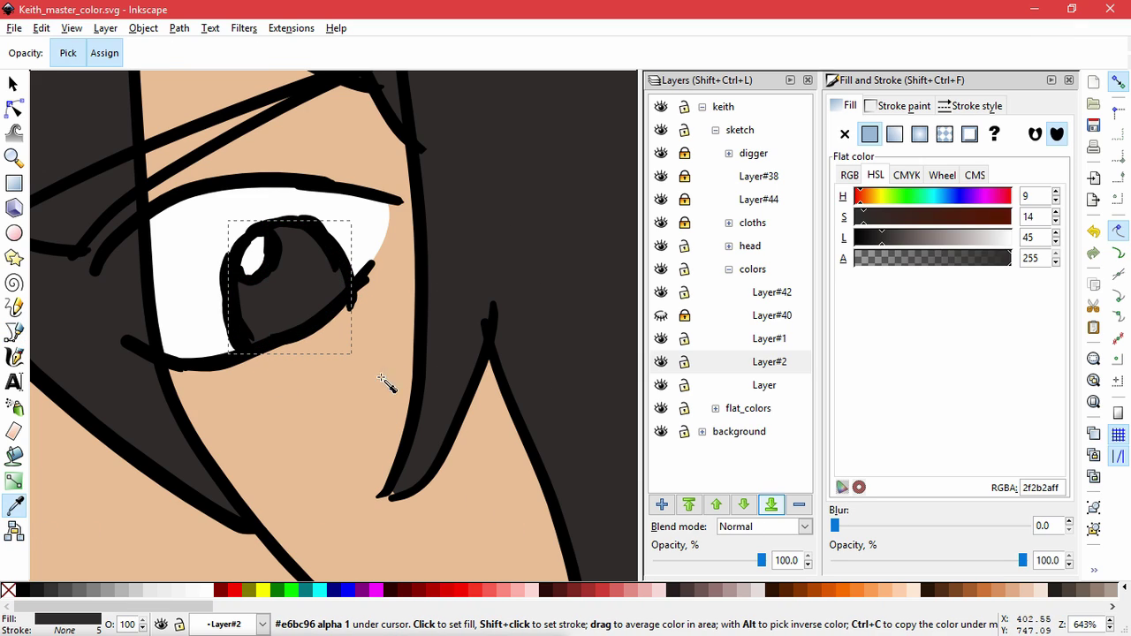
pyautogui.click(868, 238)
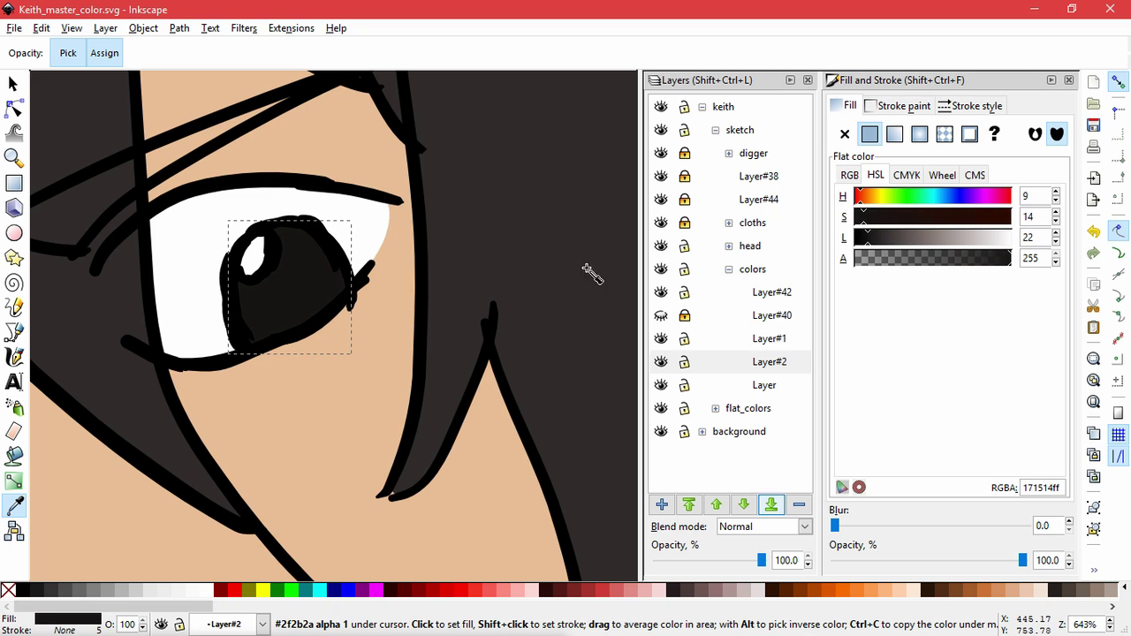
pyautogui.scroll(-5, 259, 428)
pyautogui.press('space')
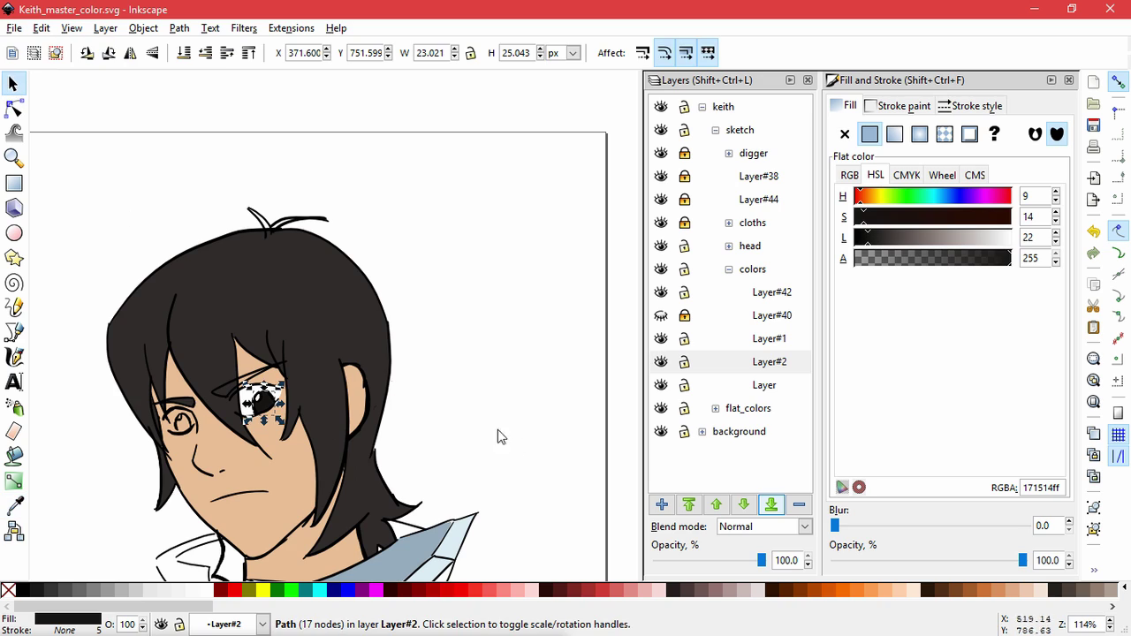
pyautogui.click(497, 431)
pyautogui.press('space')
# Trace the white of the other eye as a closed Bezier pen shape and set its fill lightness to 255.
pyautogui.moveTo(480, 468); pyautogui.dragTo(538, 438)
pyautogui.scroll(5, 341, 406)
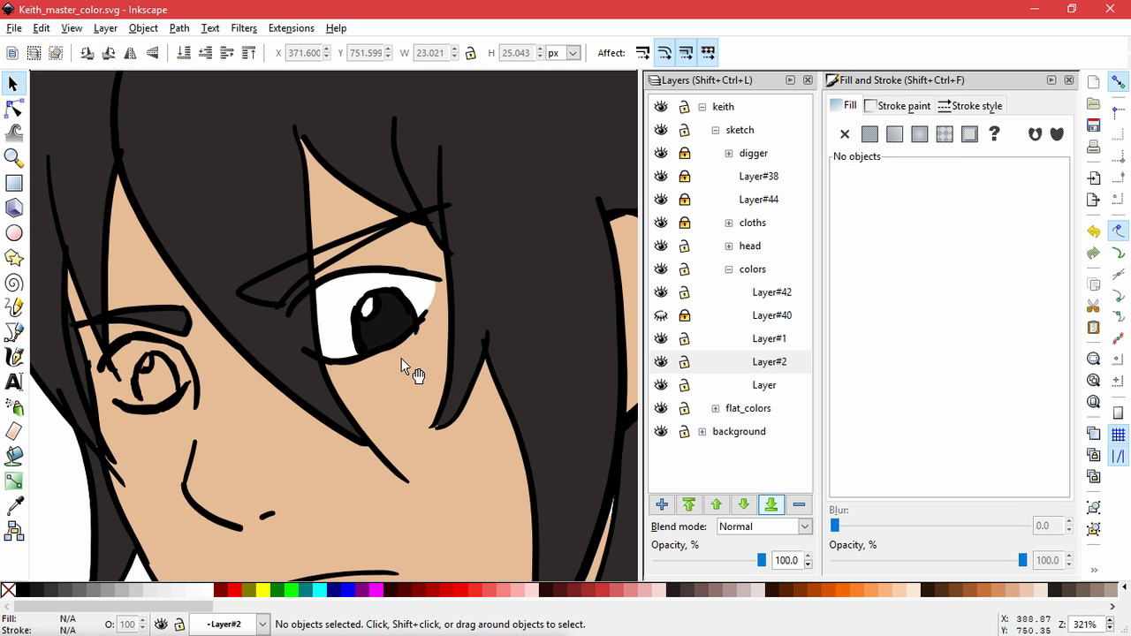
pyautogui.scroll(-2, 433, 240)
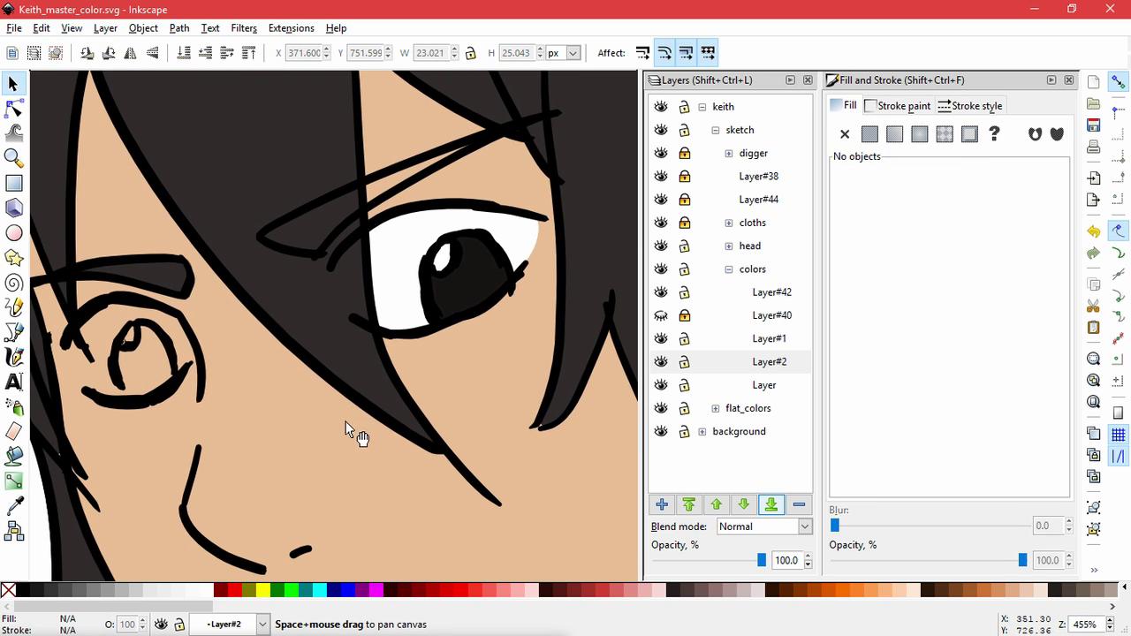
pyautogui.moveTo(434, 397); pyautogui.dragTo(371, 437)
pyautogui.moveTo(283, 439); pyautogui.dragTo(414, 422)
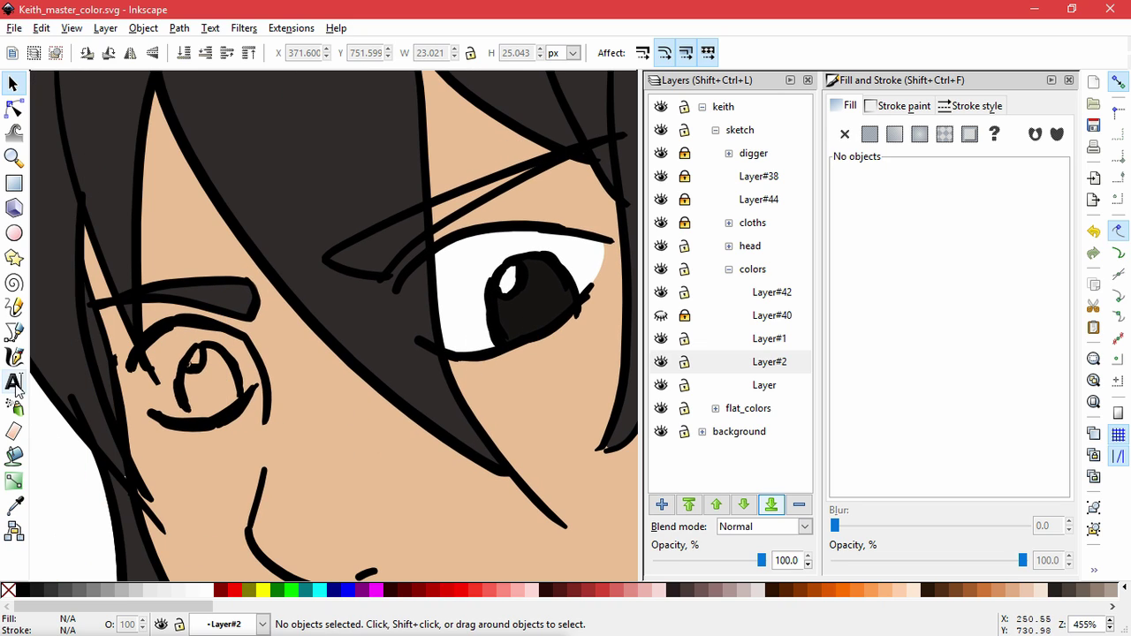
pyautogui.click(13, 332)
pyautogui.scroll(2, 208, 434)
pyautogui.scroll(-2, 206, 438)
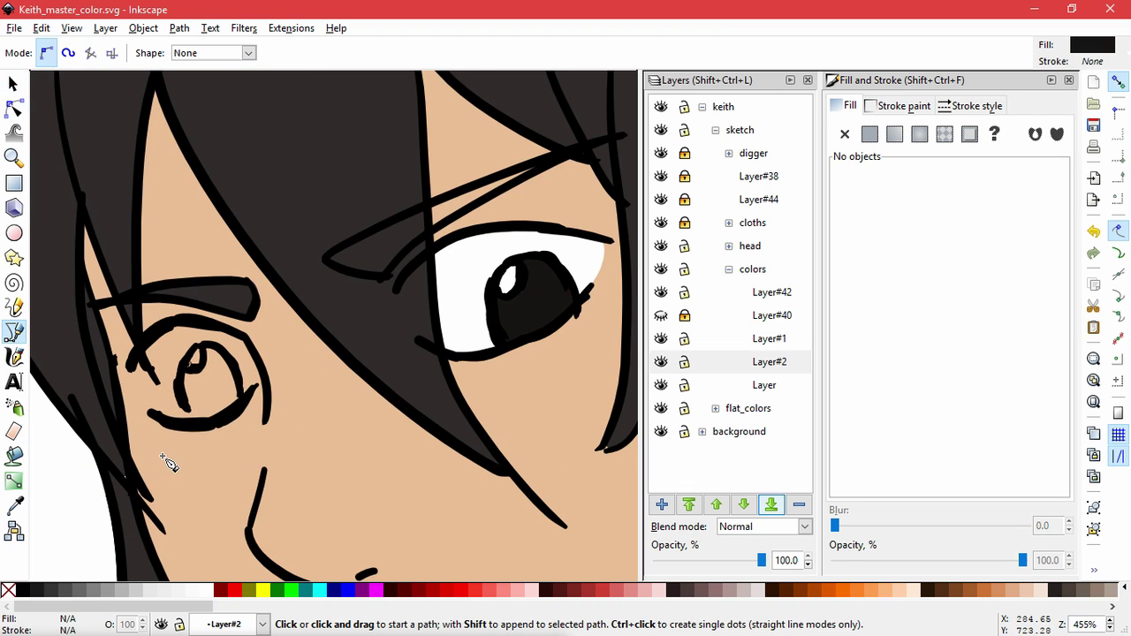
pyautogui.scroll(1, 168, 464)
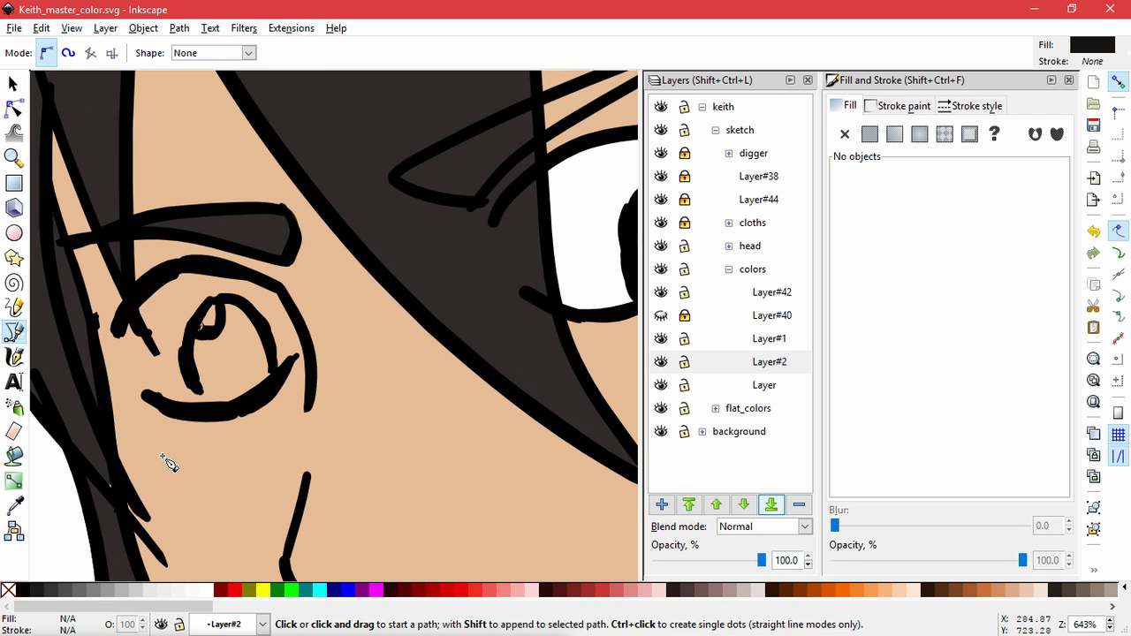
pyautogui.click(120, 316)
pyautogui.moveTo(138, 377); pyautogui.dragTo(160, 406)
pyautogui.click(274, 398)
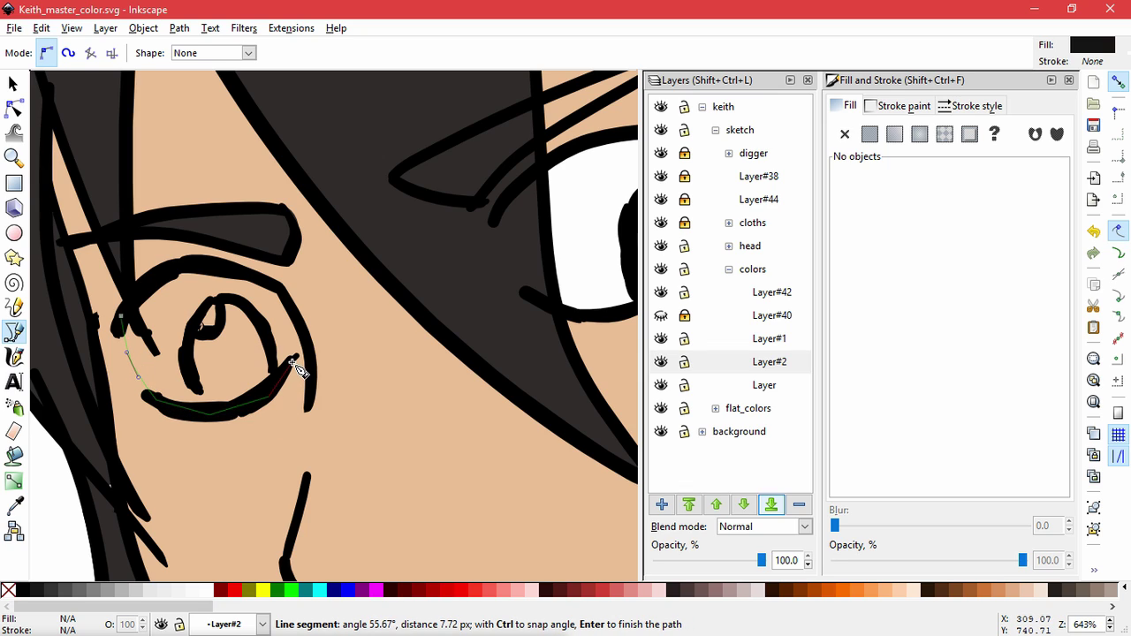
pyautogui.click(297, 362)
pyautogui.click(284, 297)
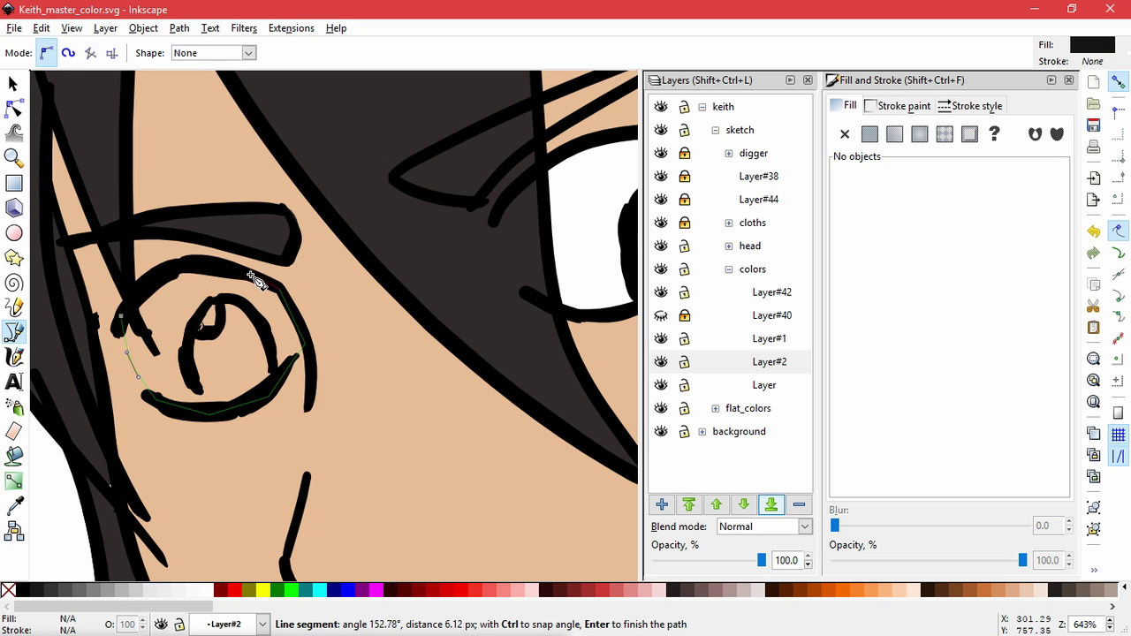
pyautogui.click(208, 270)
pyautogui.click(168, 267)
pyautogui.click(121, 317)
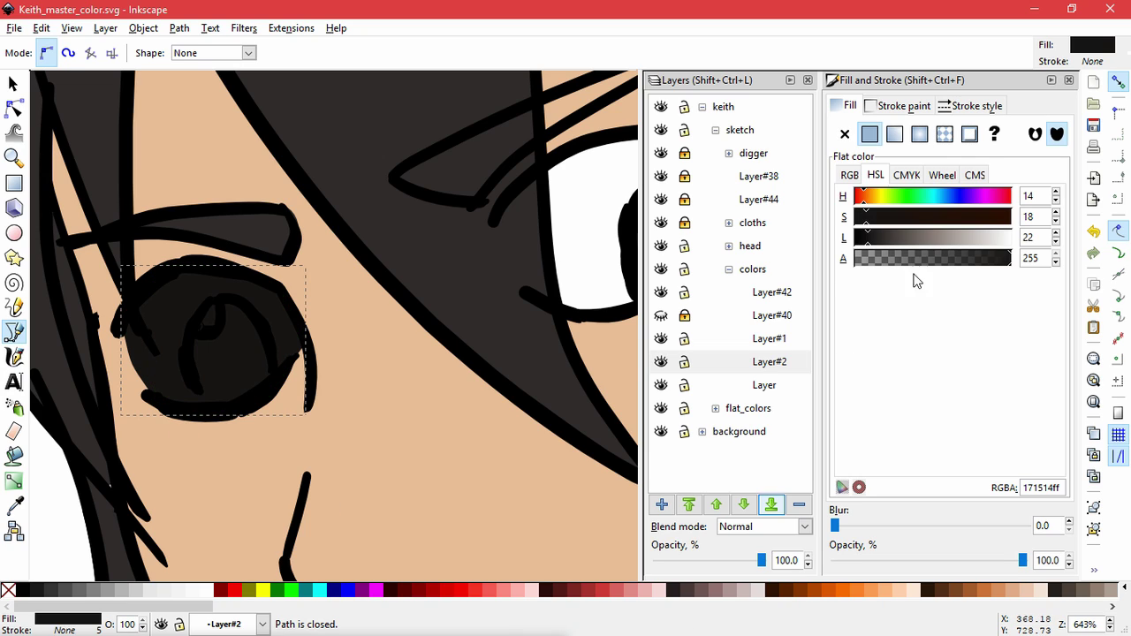
pyautogui.moveTo(935, 242); pyautogui.dragTo(1092, 249)
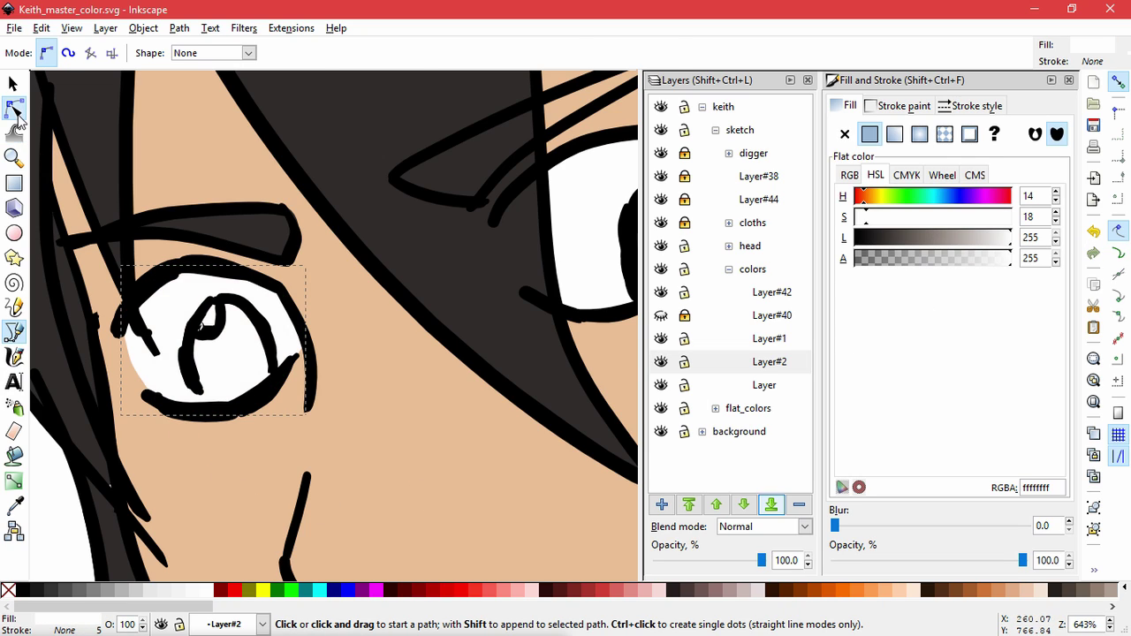
# Adjust the curve at the outer corner of the new eye white by moving the smooth node's lower handle.
pyautogui.click(13, 107)
pyautogui.click(132, 364)
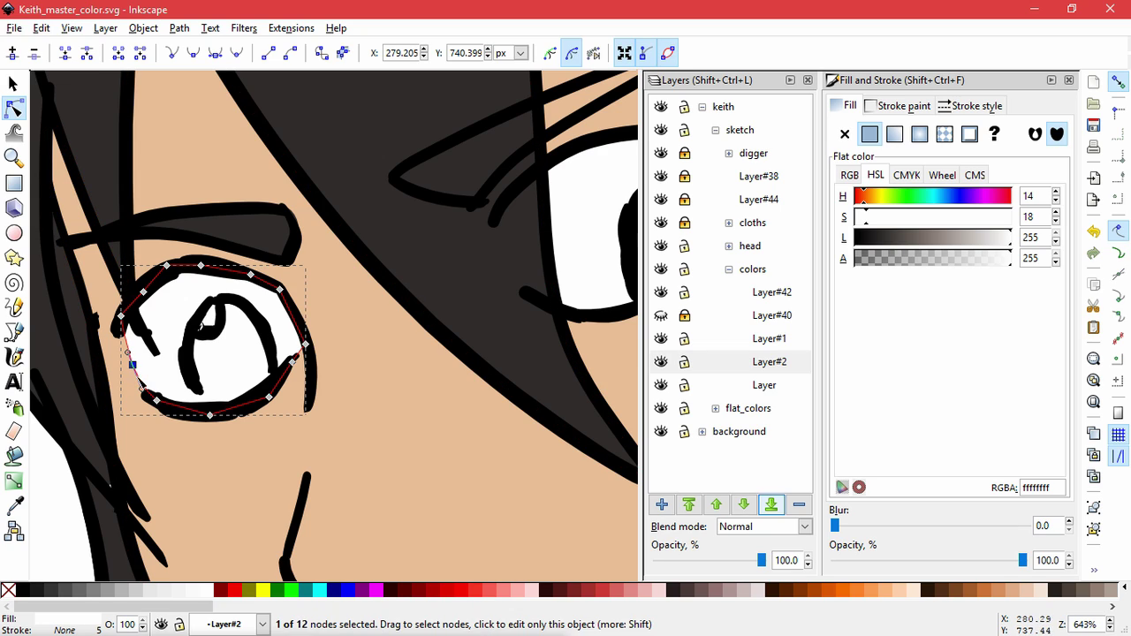
pyautogui.moveTo(139, 382); pyautogui.dragTo(140, 388)
pyautogui.click(420, 455)
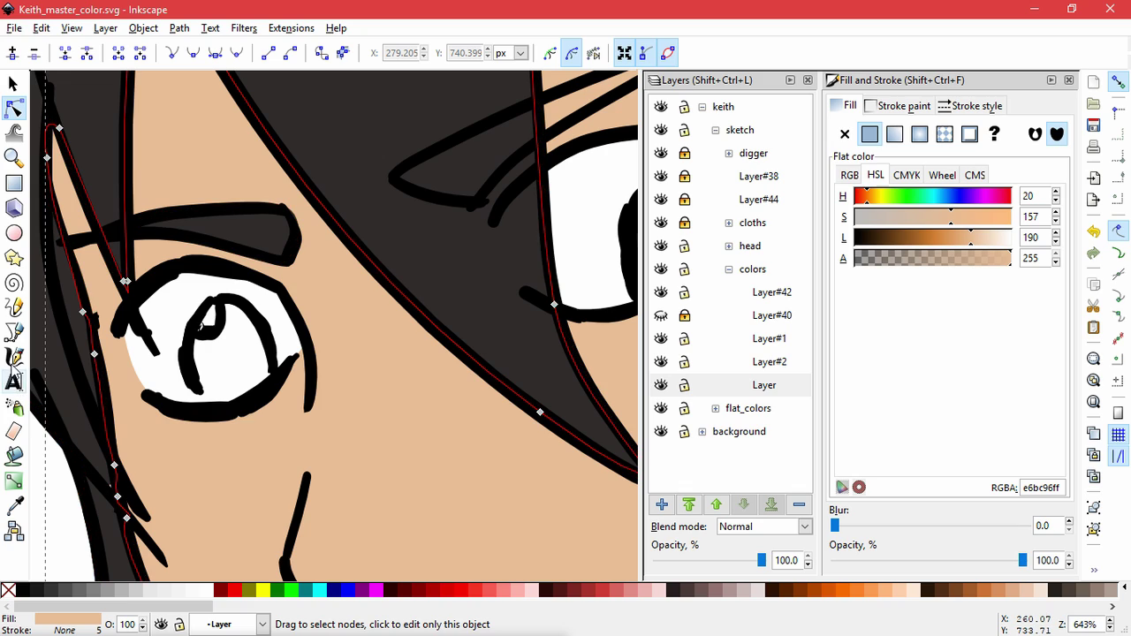
# Trace the iris of the second eye as a closed Bezier pen shape, following its outline and leaving out the highlight.
pyautogui.press('b')
pyautogui.click(192, 381)
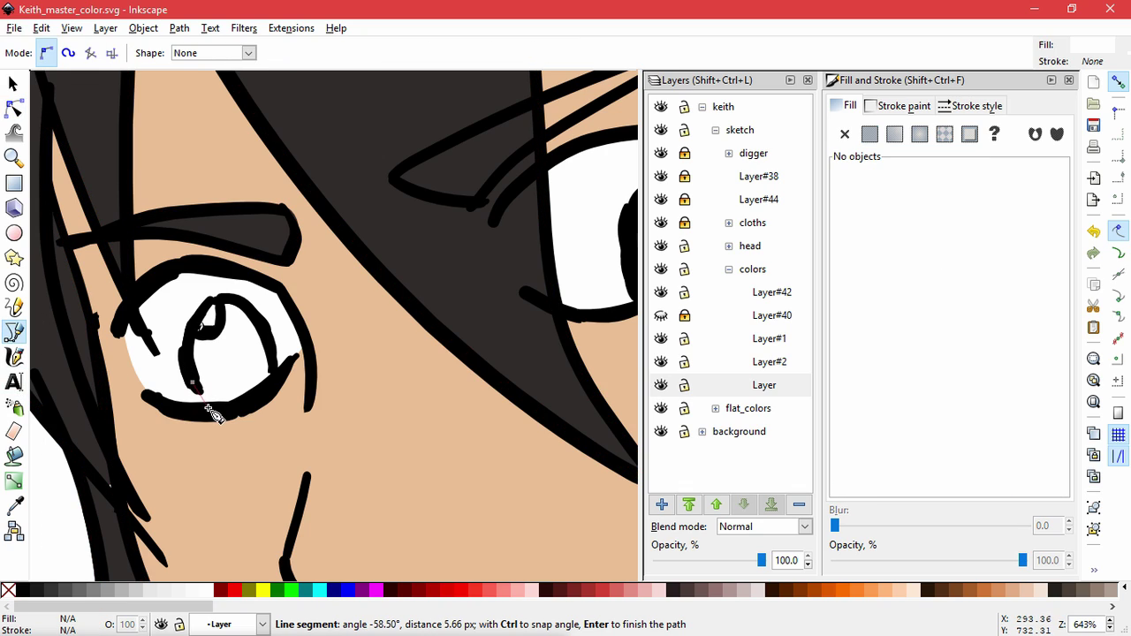
pyautogui.moveTo(215, 413); pyautogui.dragTo(223, 412)
pyautogui.click(235, 417)
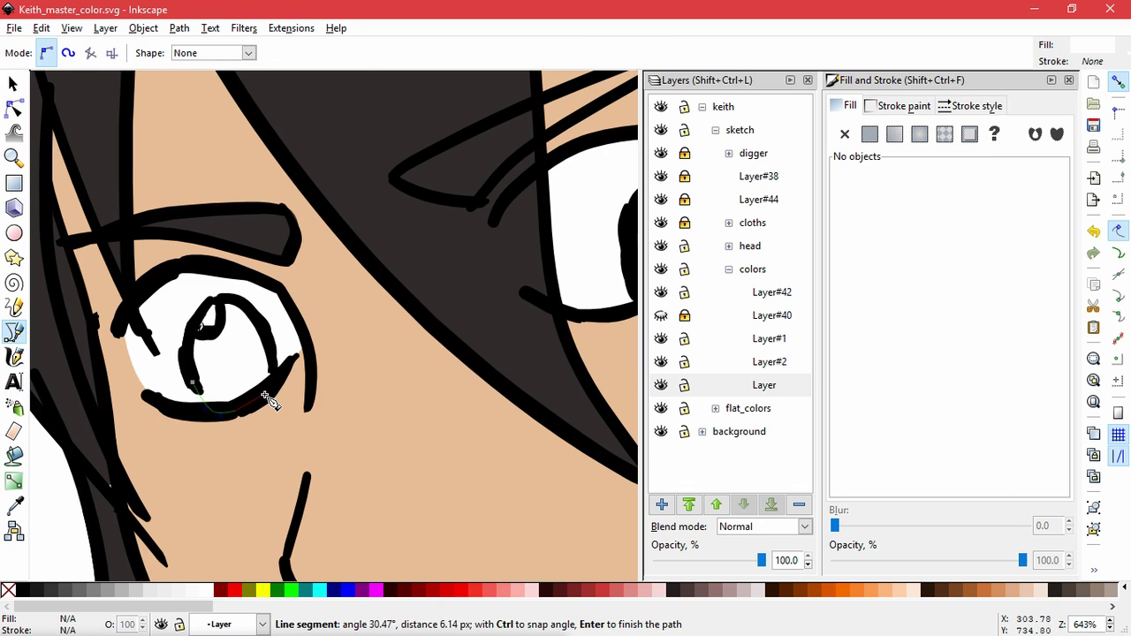
pyautogui.click(277, 378)
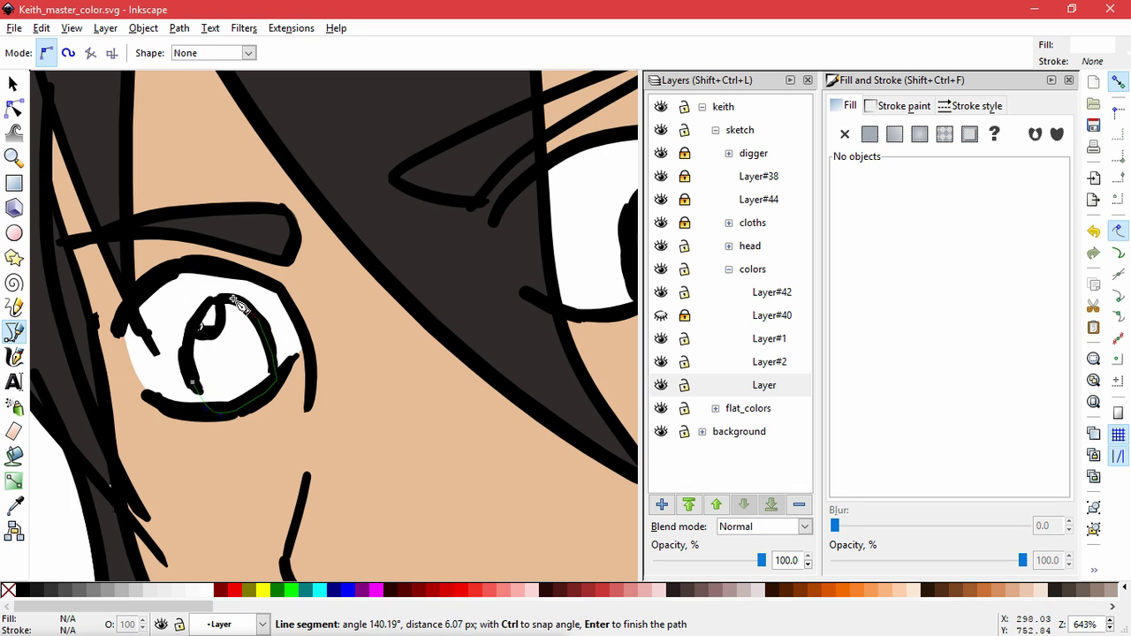
pyautogui.click(217, 299)
pyautogui.click(221, 315)
pyautogui.click(219, 330)
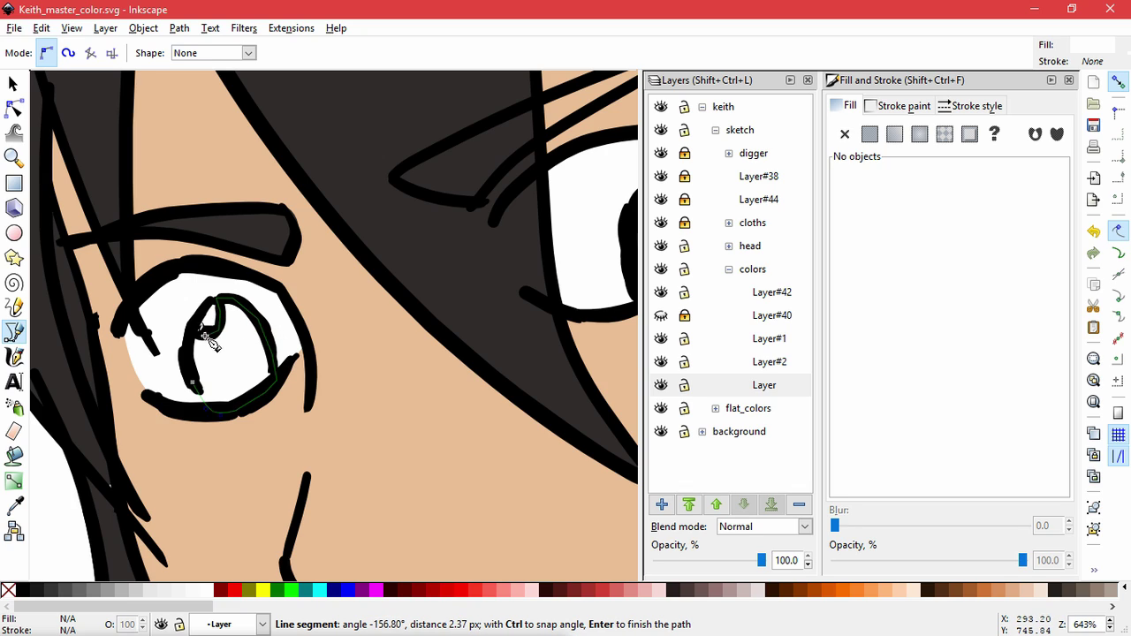
pyautogui.click(209, 337)
pyautogui.click(195, 364)
pyautogui.click(196, 384)
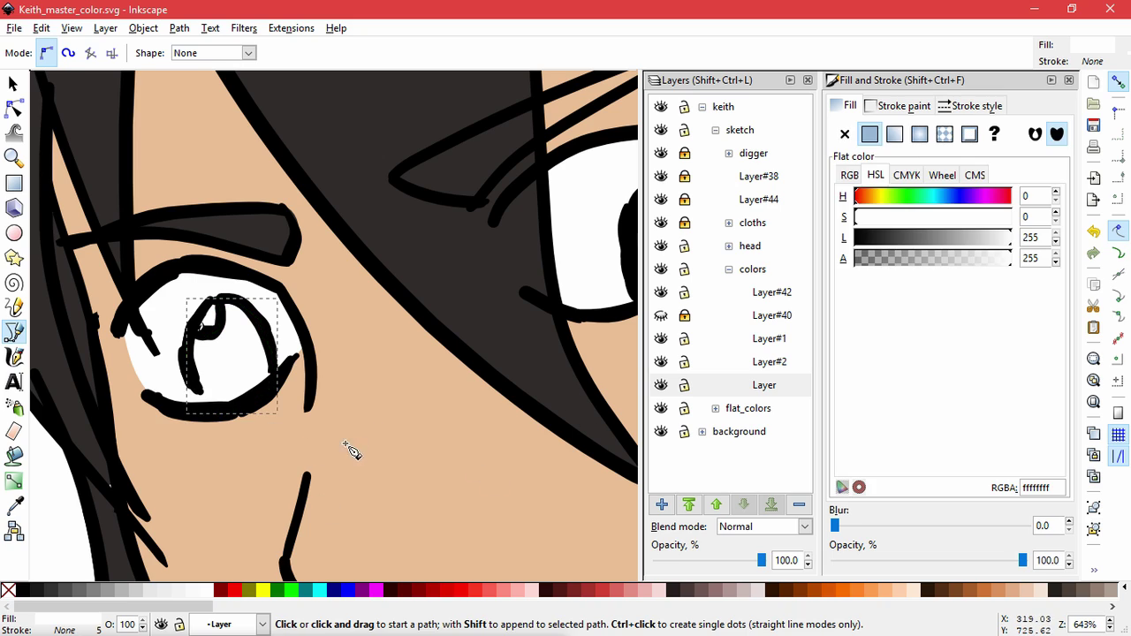
# Try to uncover the iris shape by moving the eye white aside and fill it with the other iris's color.
pyautogui.click(14, 83)
pyautogui.click(282, 393)
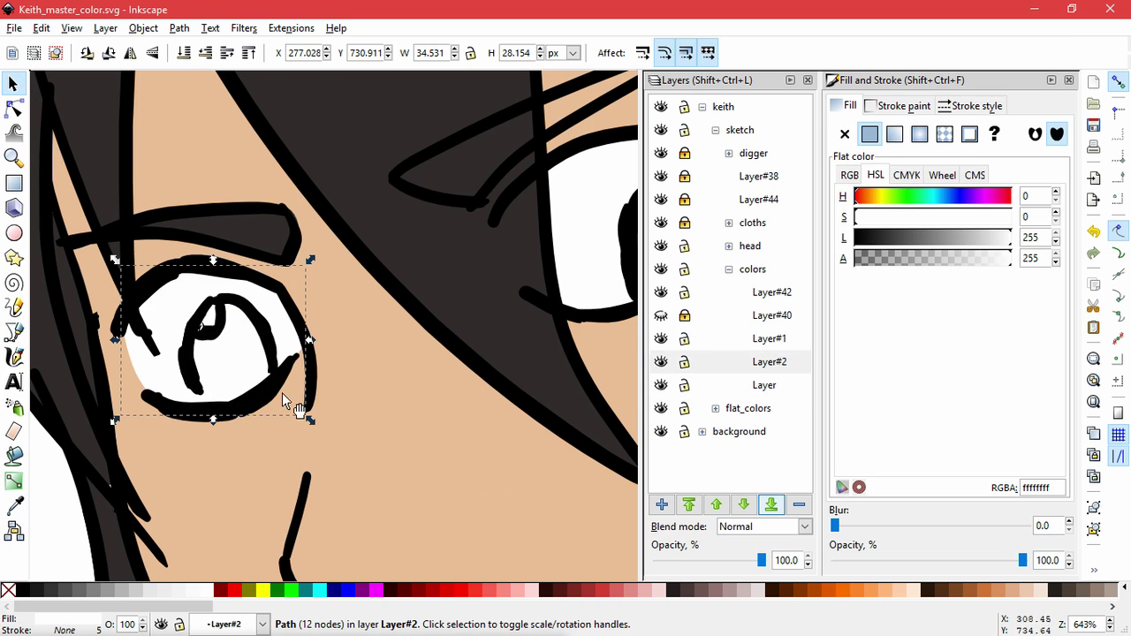
pyautogui.moveTo(265, 376); pyautogui.dragTo(443, 495)
pyautogui.click(242, 368)
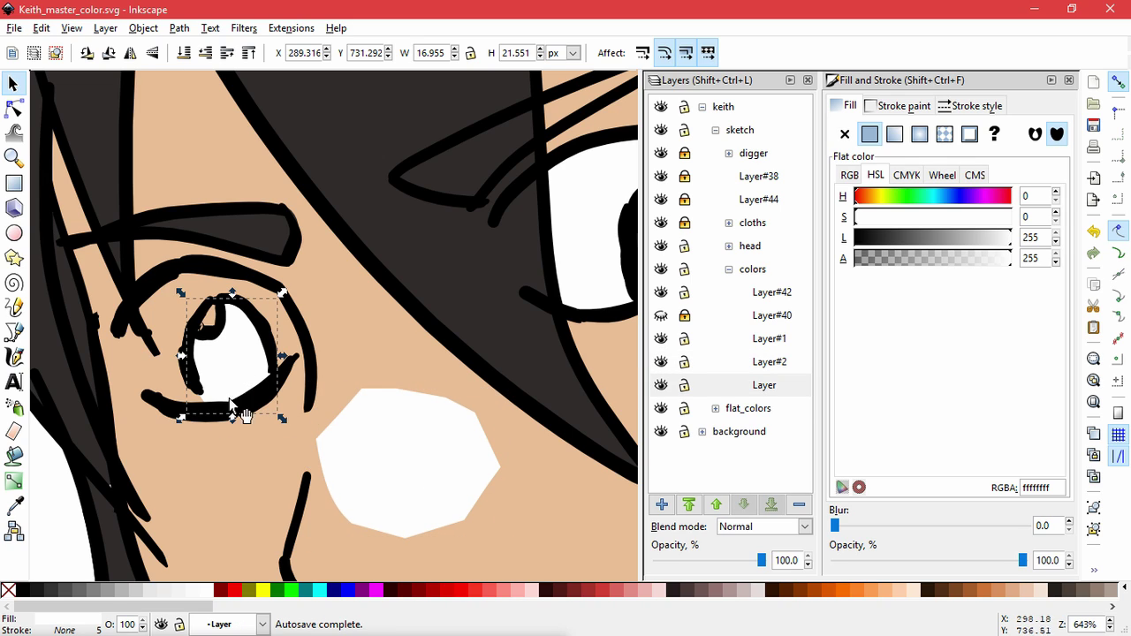
pyautogui.click(14, 505)
pyautogui.press('space')
pyautogui.moveTo(597, 276); pyautogui.dragTo(514, 313)
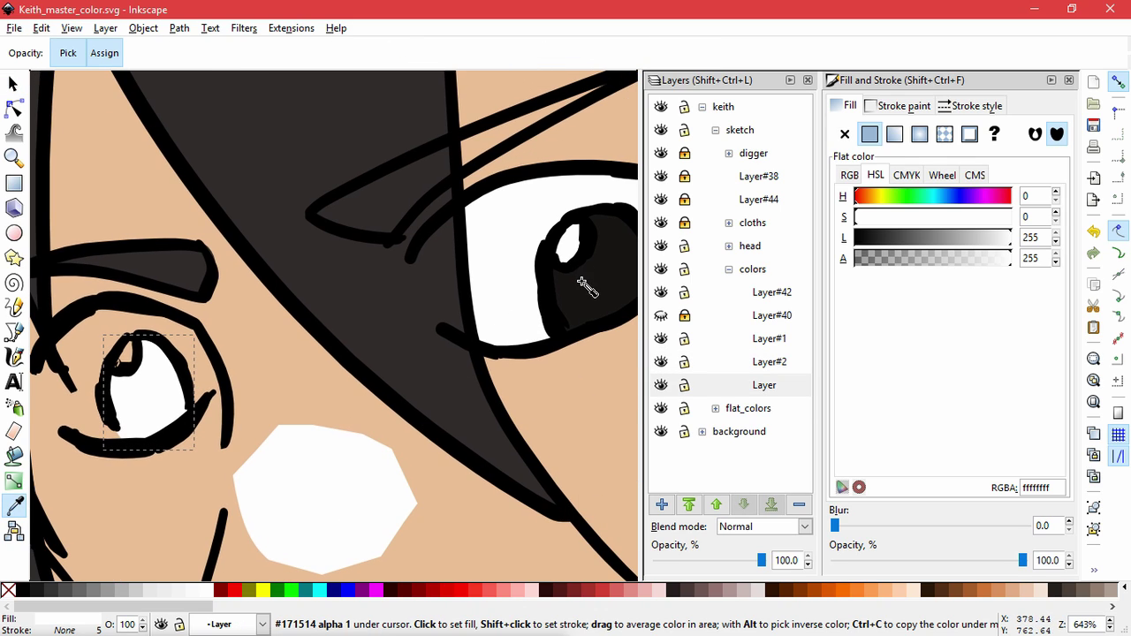
pyautogui.click(579, 276)
# Try moving the eye white back over the eye, undoing and redoing the move to reach the iris shape.
pyautogui.press('s')
pyautogui.moveTo(358, 530); pyautogui.dragTo(160, 401)
pyautogui.hotkey('ctrl', 'z')
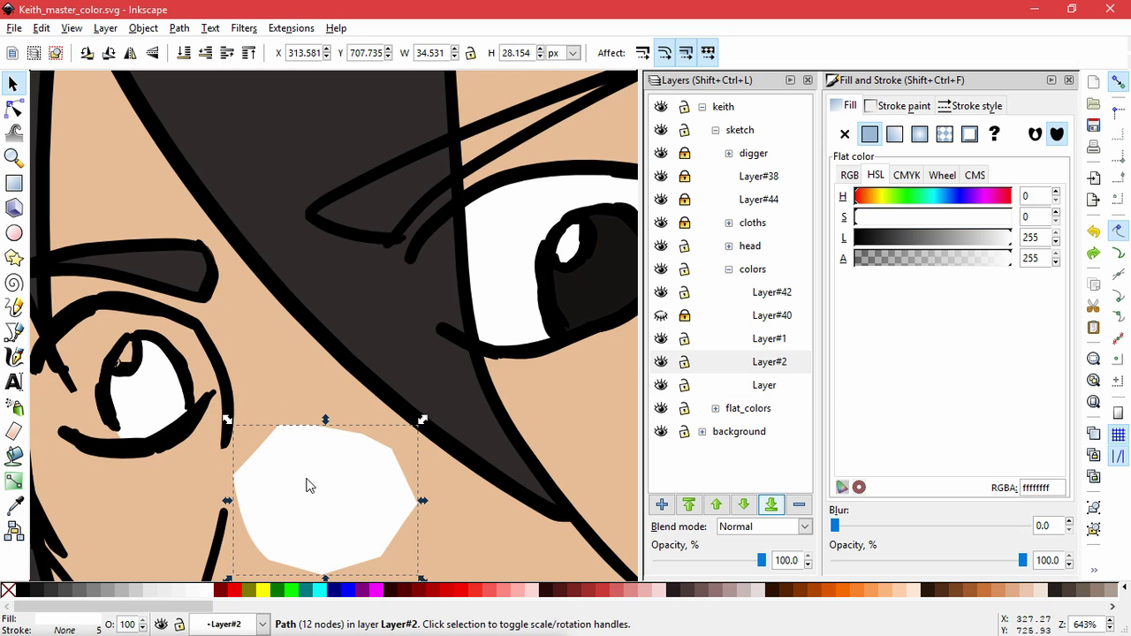
pyautogui.hotkey('ctrl', 'shift', 'z')
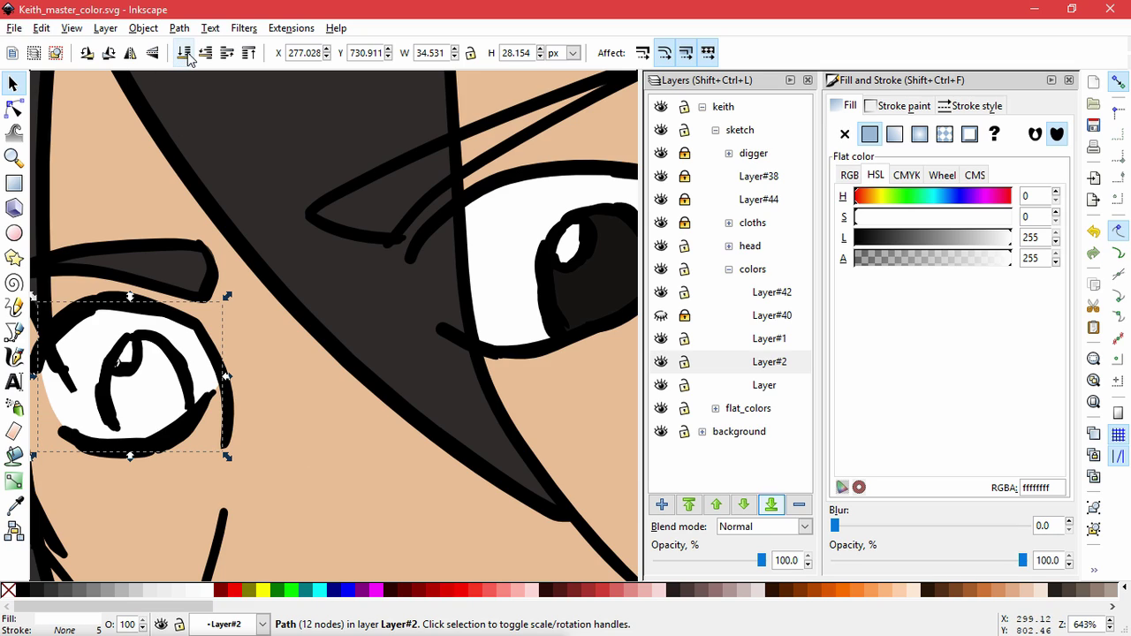
pyautogui.click(169, 495)
pyautogui.click(160, 380)
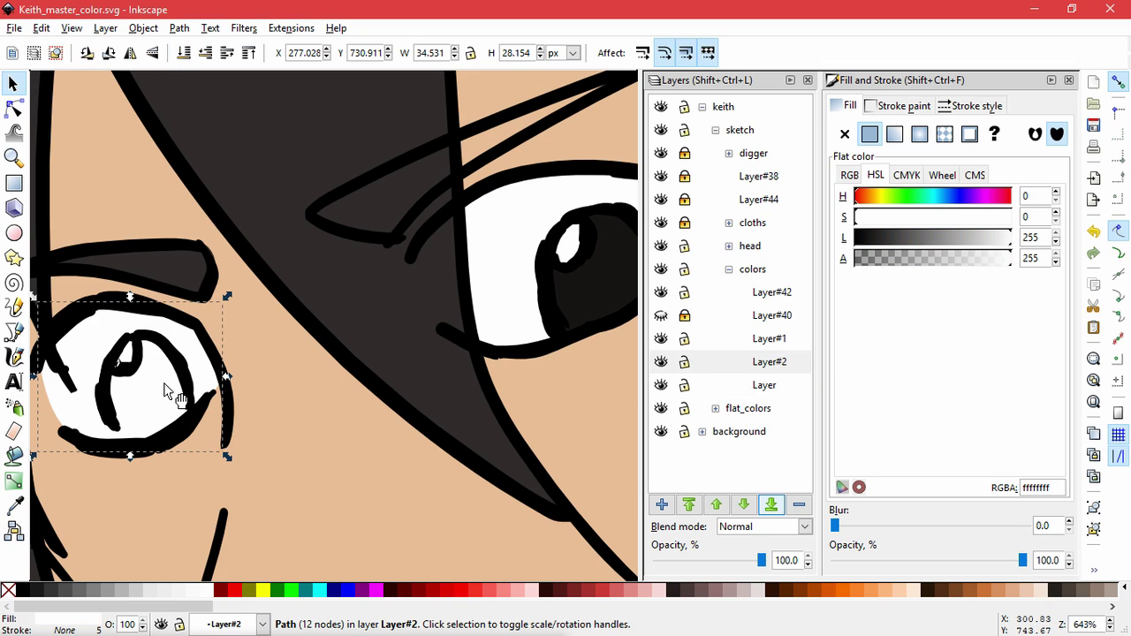
pyautogui.hotkey('ctrl', 'z')
# Restore the eye white to its place and transfer the iris shape in place to Layer#2, above the eye white.
pyautogui.click(157, 375)
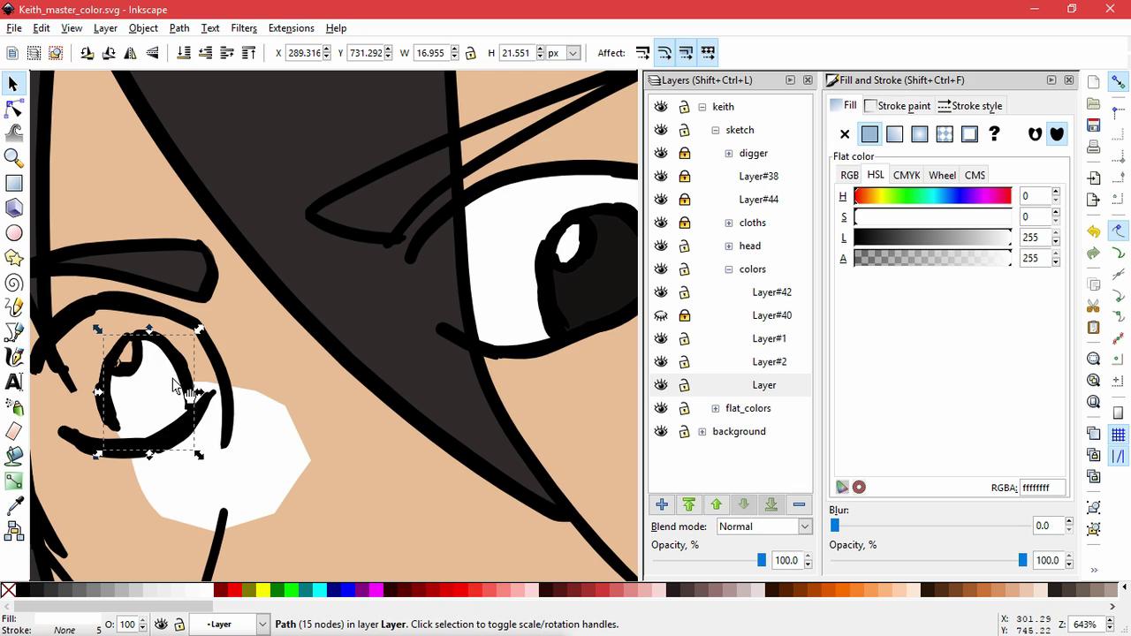
pyautogui.click(239, 454)
pyautogui.click(154, 388)
pyautogui.hotkey('ctrl', 'z')
pyautogui.hotkey('ctrl', 'z')
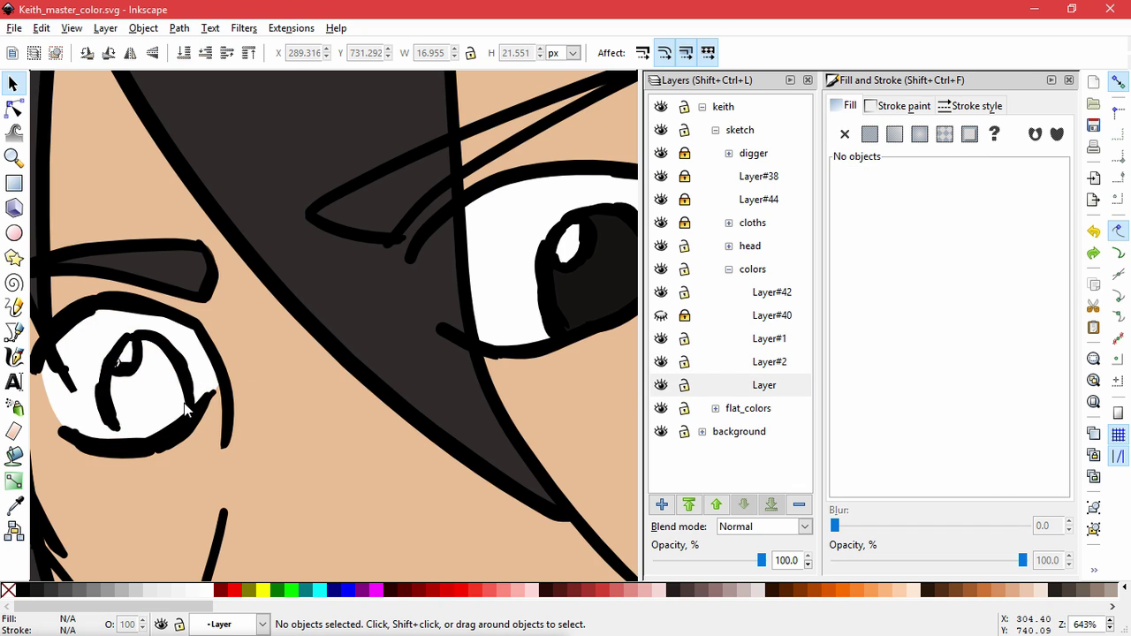
pyautogui.click(80, 351)
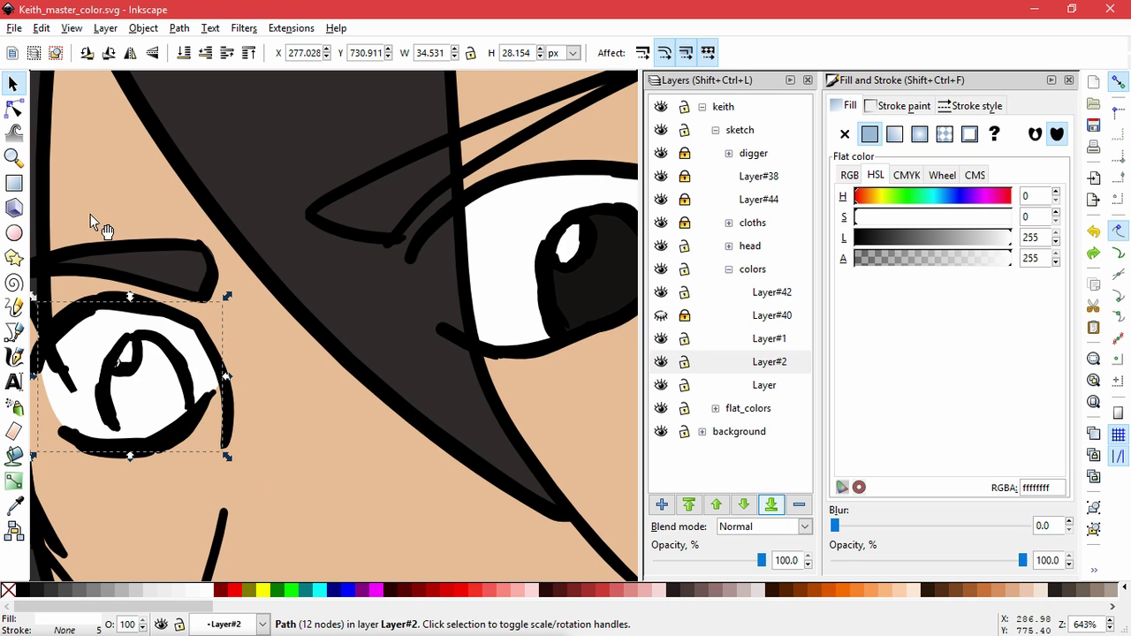
pyautogui.click(41, 28)
pyautogui.click(88, 176)
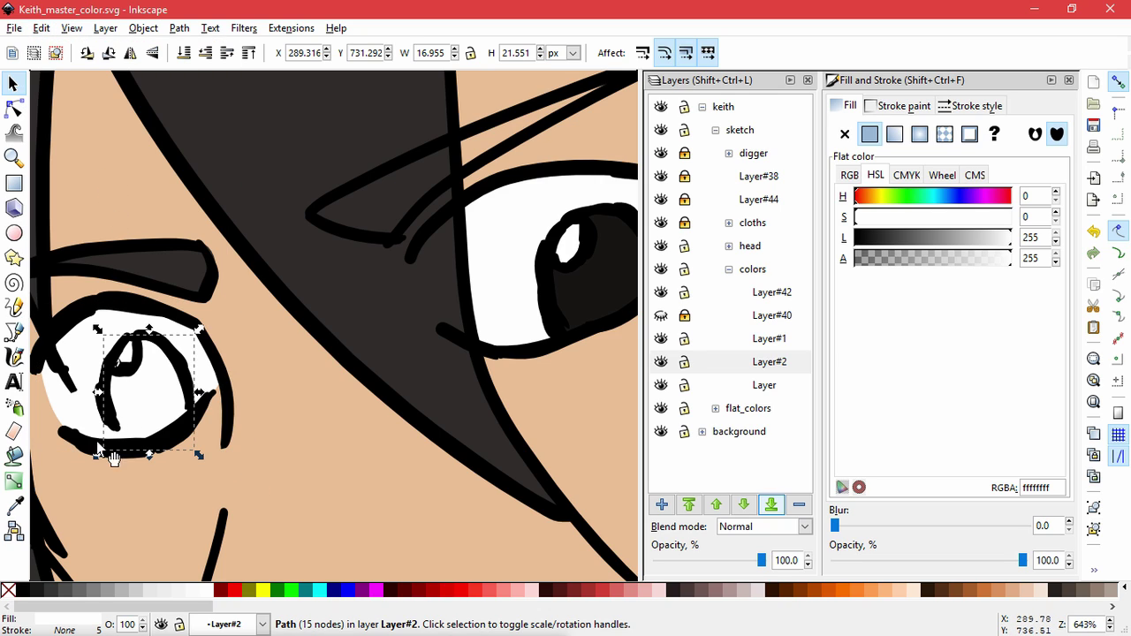
# Fill the second iris with the dark color 171514 picked from the other eye's iris.
pyautogui.press('d')
pyautogui.click(592, 292)
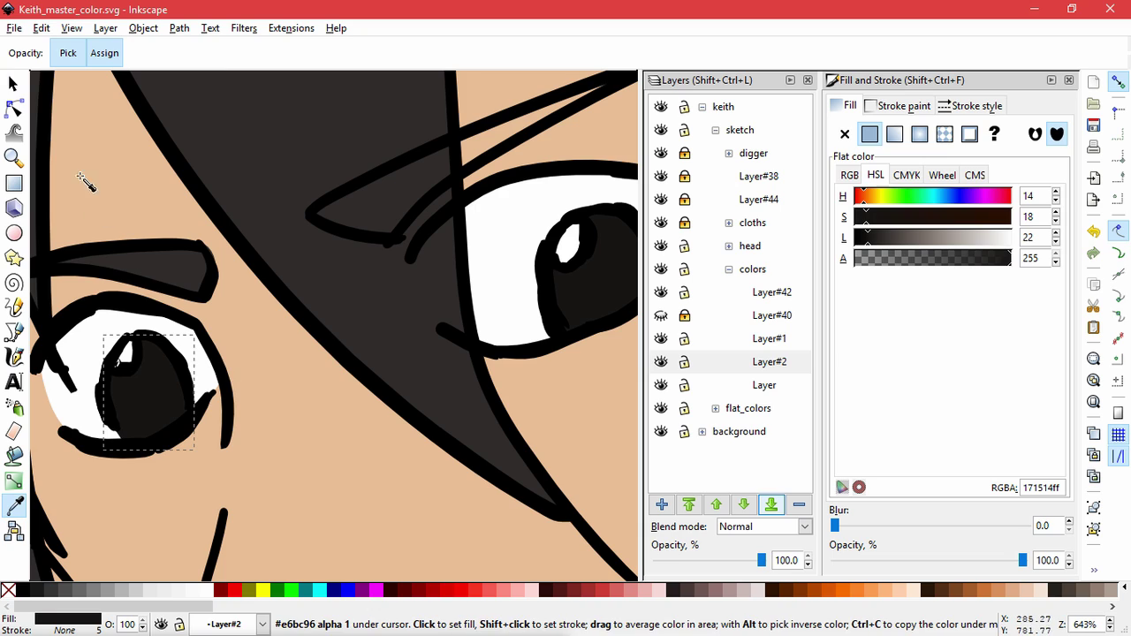
pyautogui.click(14, 83)
pyautogui.click(355, 457)
pyautogui.scroll(-7, 367, 458)
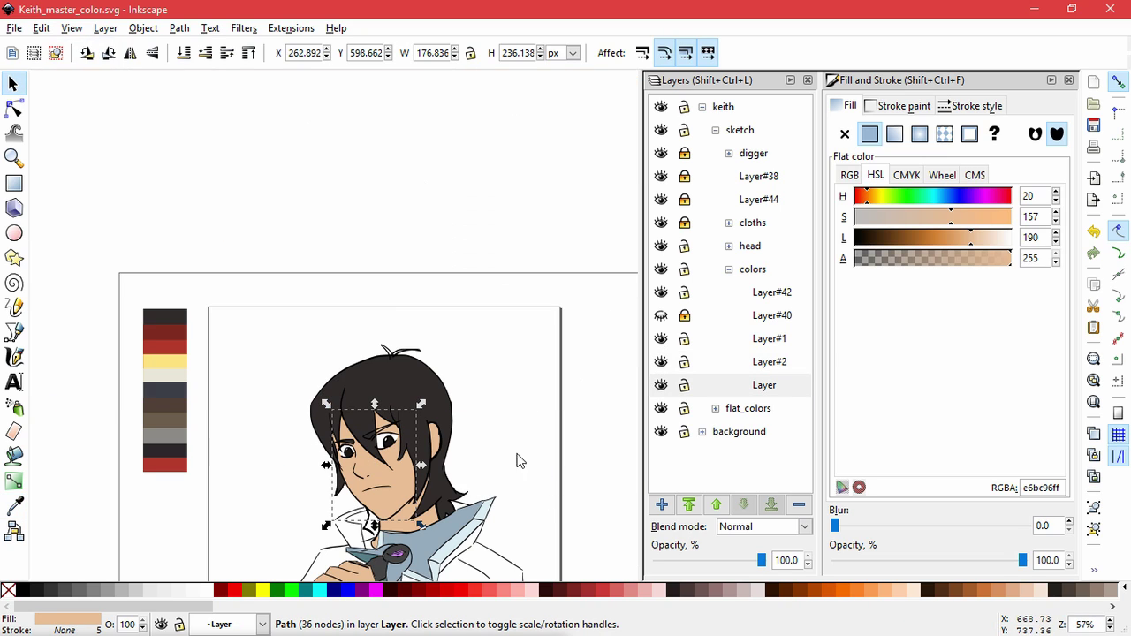
# Select the dark hair shape to make its layer, Layer#1, current for coloring the lock beside the neck.
pyautogui.click(499, 466)
pyautogui.press('space')
pyautogui.moveTo(498, 466); pyautogui.dragTo(511, 395)
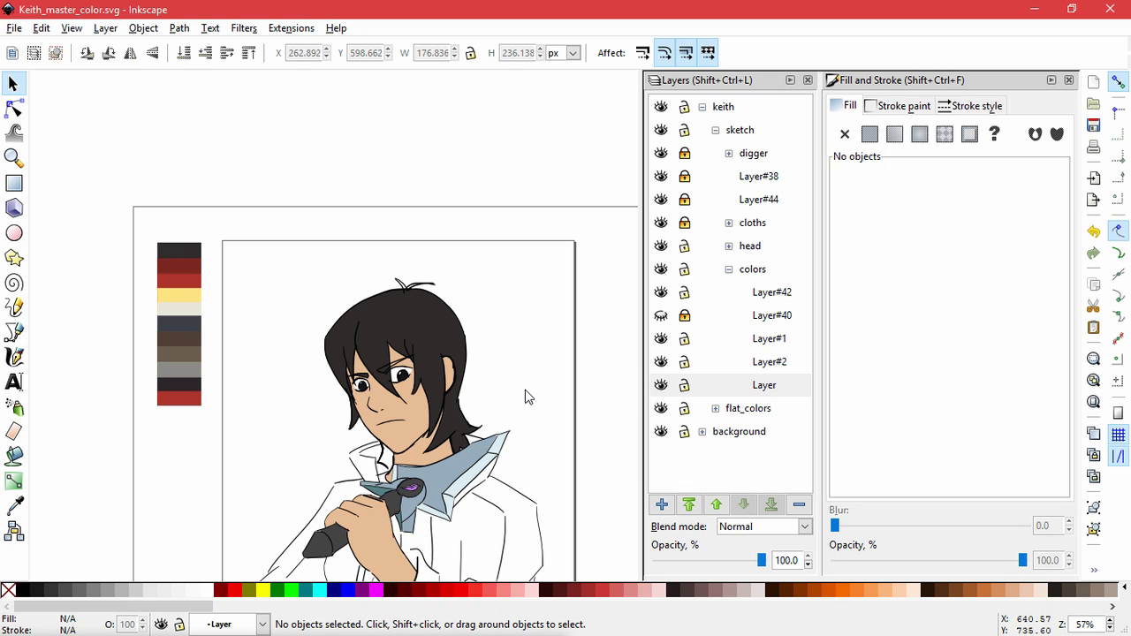
pyautogui.click(418, 472)
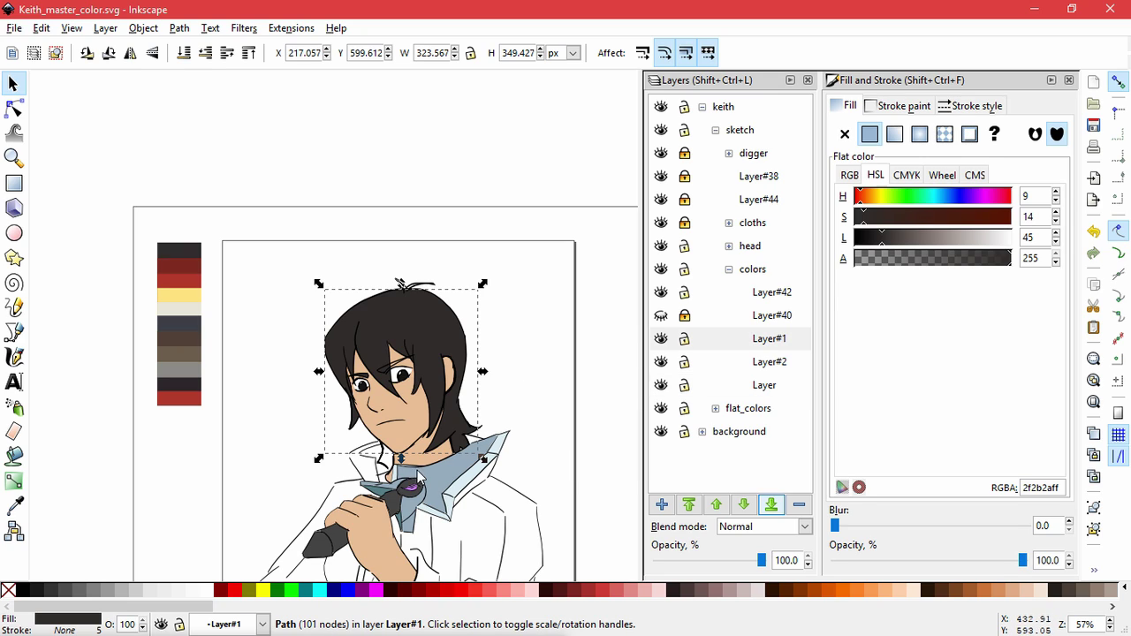
pyautogui.press('d')
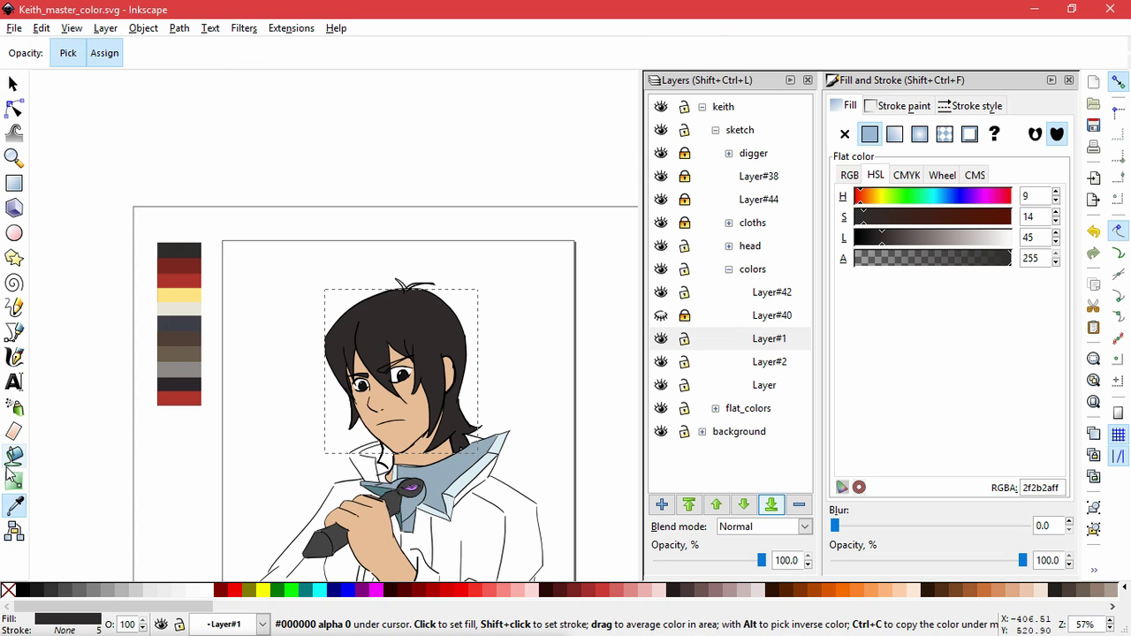
pyautogui.click(14, 456)
pyautogui.scroll(5, 389, 457)
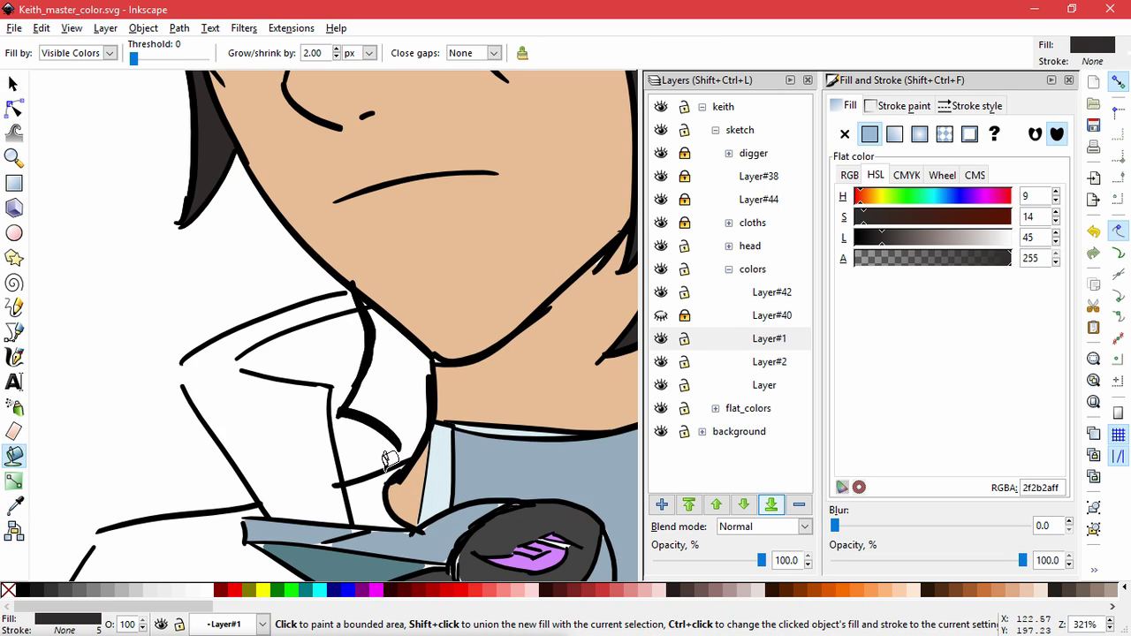
# Draw a closed dark-filled Pen shape over the lock of hair between the chin, the neck and the jacket collar.
pyautogui.click(14, 331)
pyautogui.scroll(1, 371, 373)
pyautogui.click(349, 263)
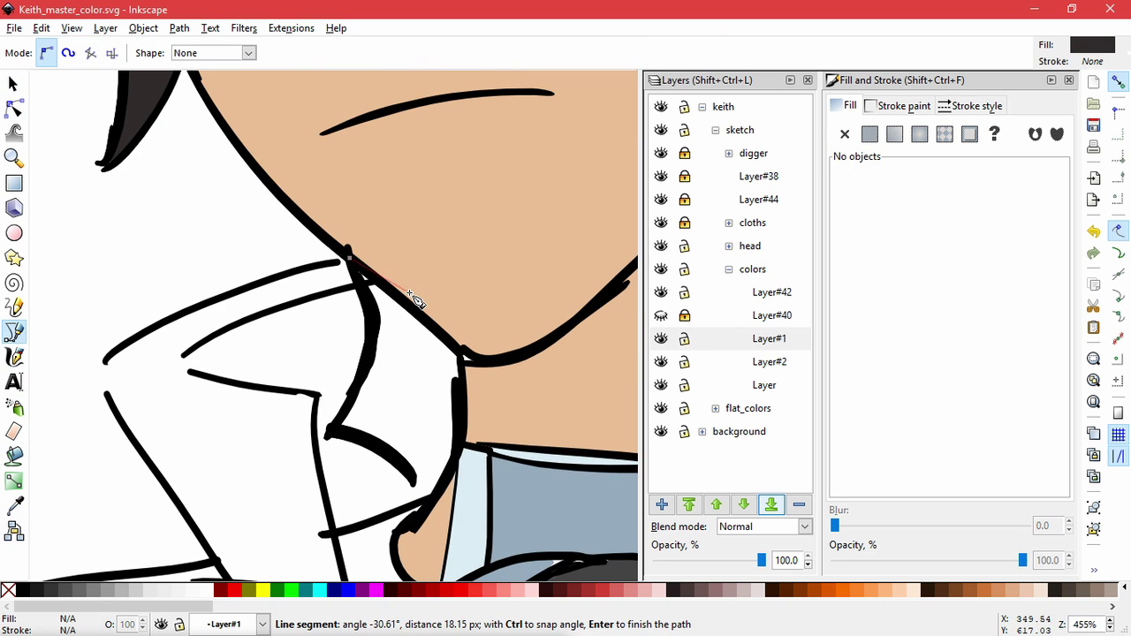
pyautogui.click(460, 356)
pyautogui.click(459, 452)
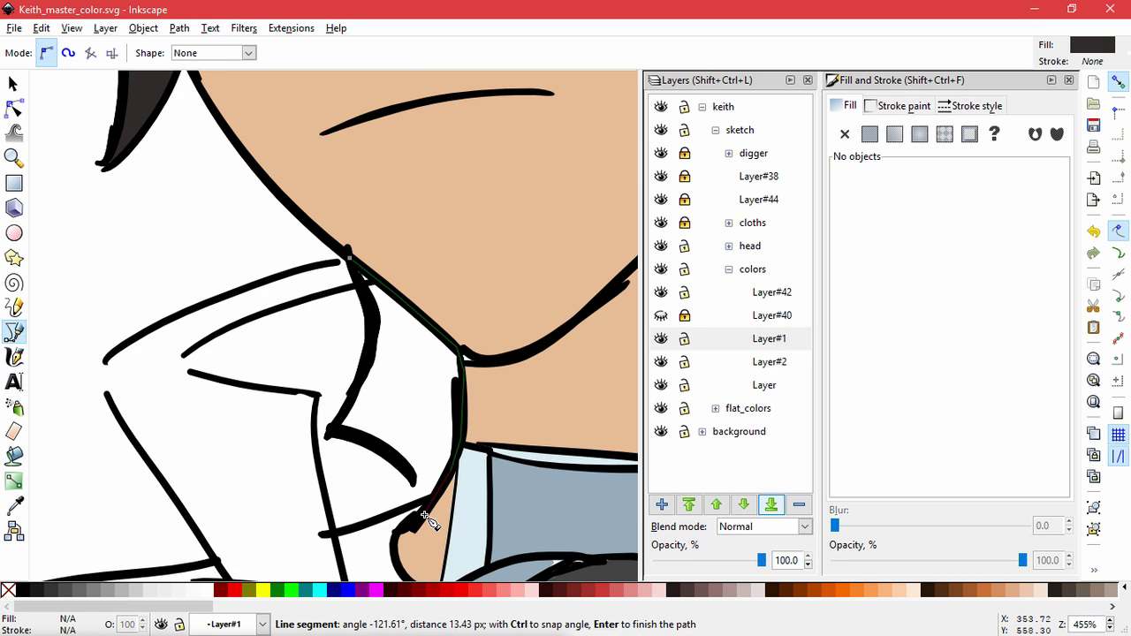
pyautogui.click(437, 498)
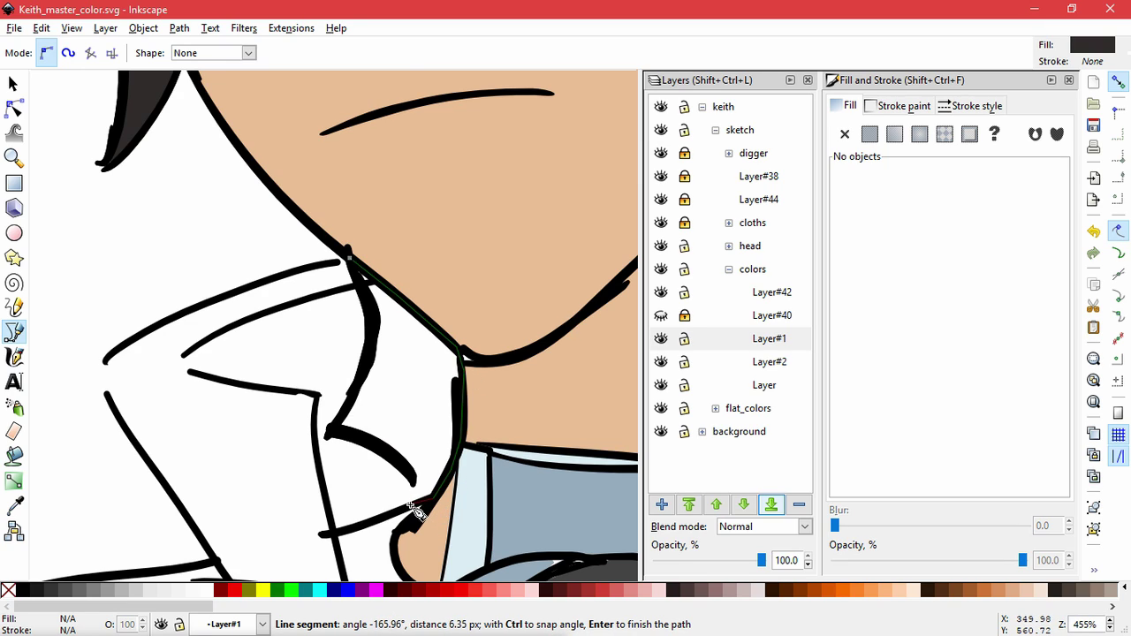
pyautogui.moveTo(389, 456); pyautogui.dragTo(331, 426)
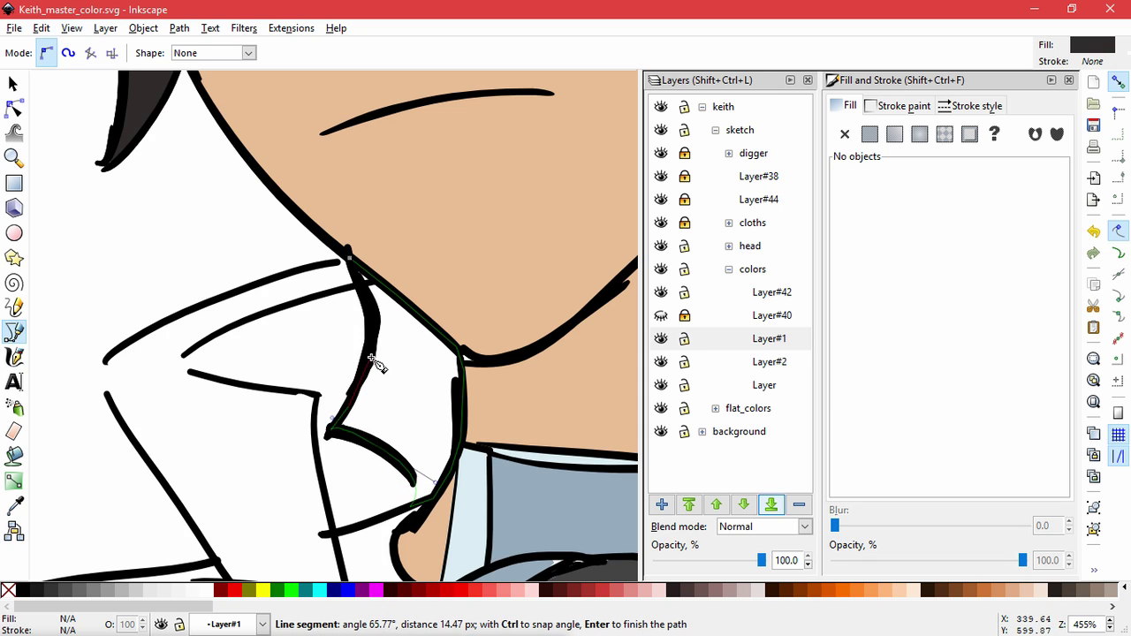
pyautogui.click(349, 260)
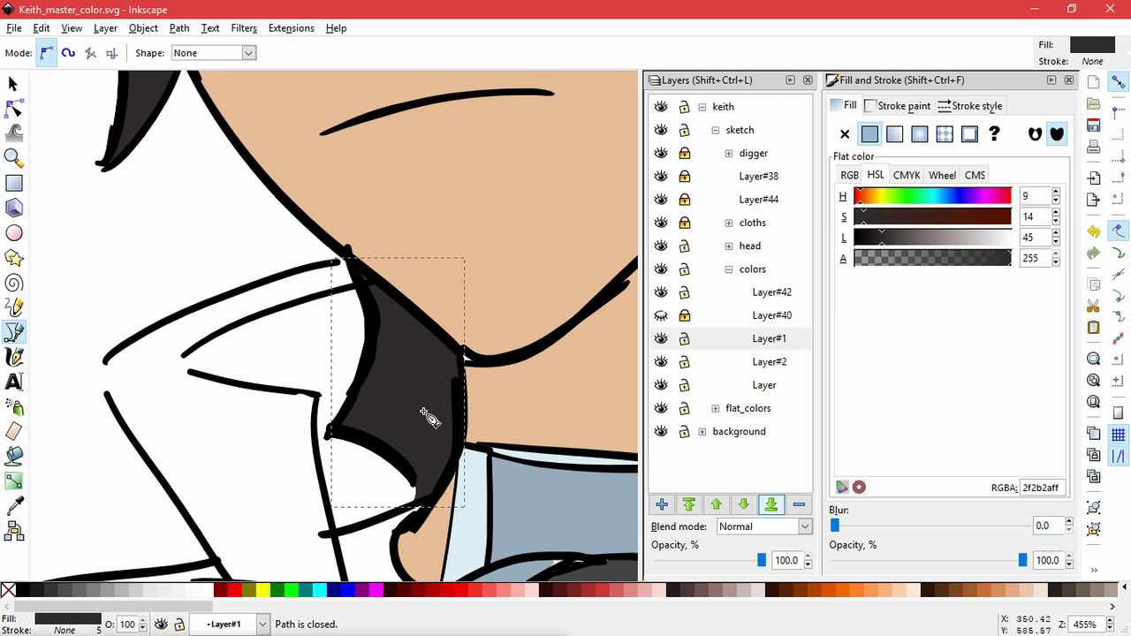
# Move the neck skin path's upper corner node to meet the chin line and cover the gap beside the hair lock.
pyautogui.click(13, 108)
pyautogui.click(463, 365)
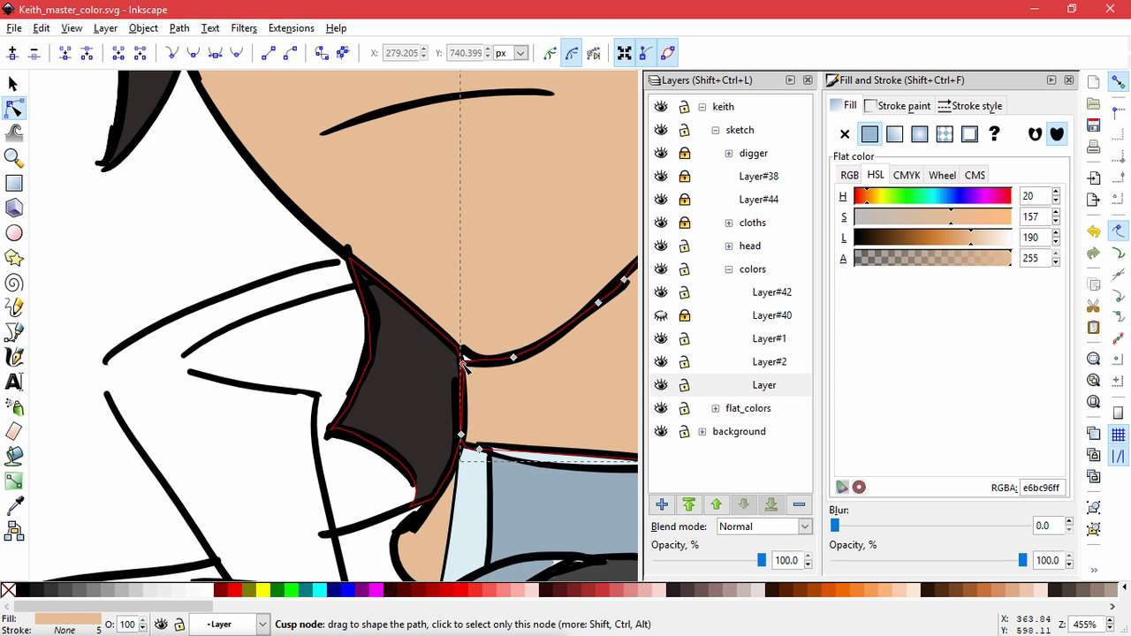
pyautogui.moveTo(463, 365); pyautogui.dragTo(461, 353)
pyautogui.click(175, 235)
pyautogui.click(188, 246)
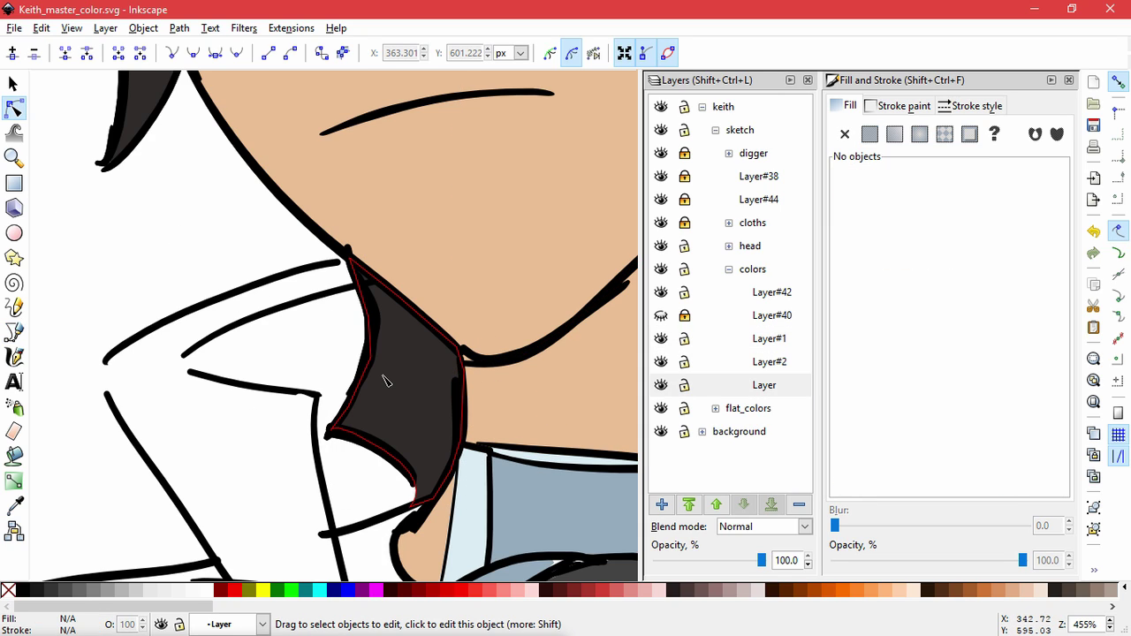
# Add a new layer directly above the skin layer within the colors group.
pyautogui.scroll(-5, 451, 399)
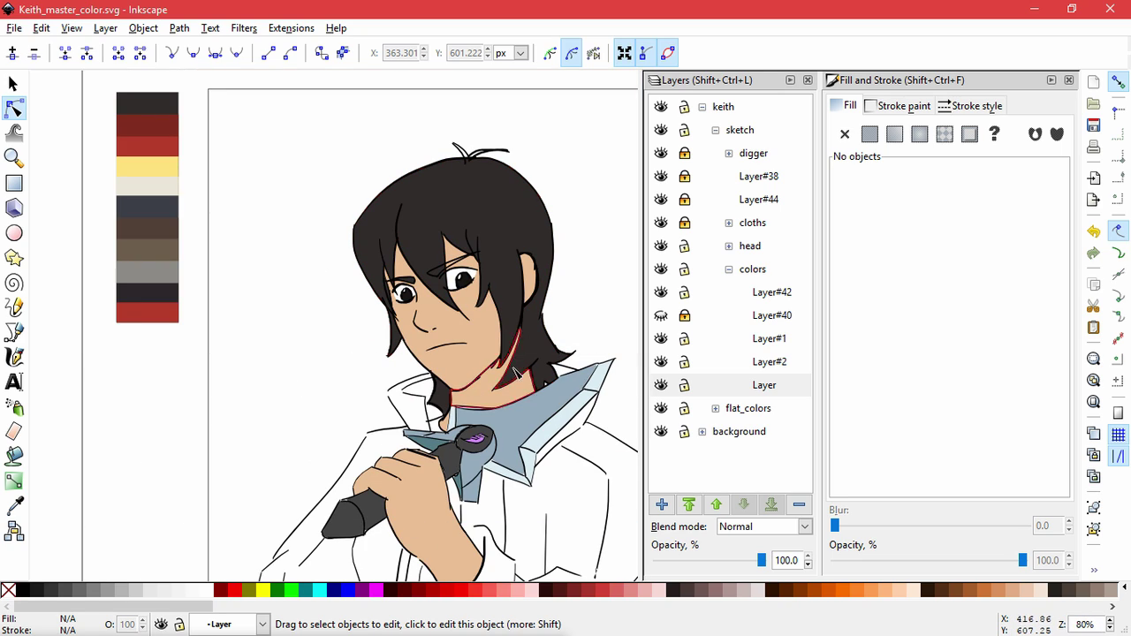
pyautogui.moveTo(594, 302); pyautogui.dragTo(529, 288)
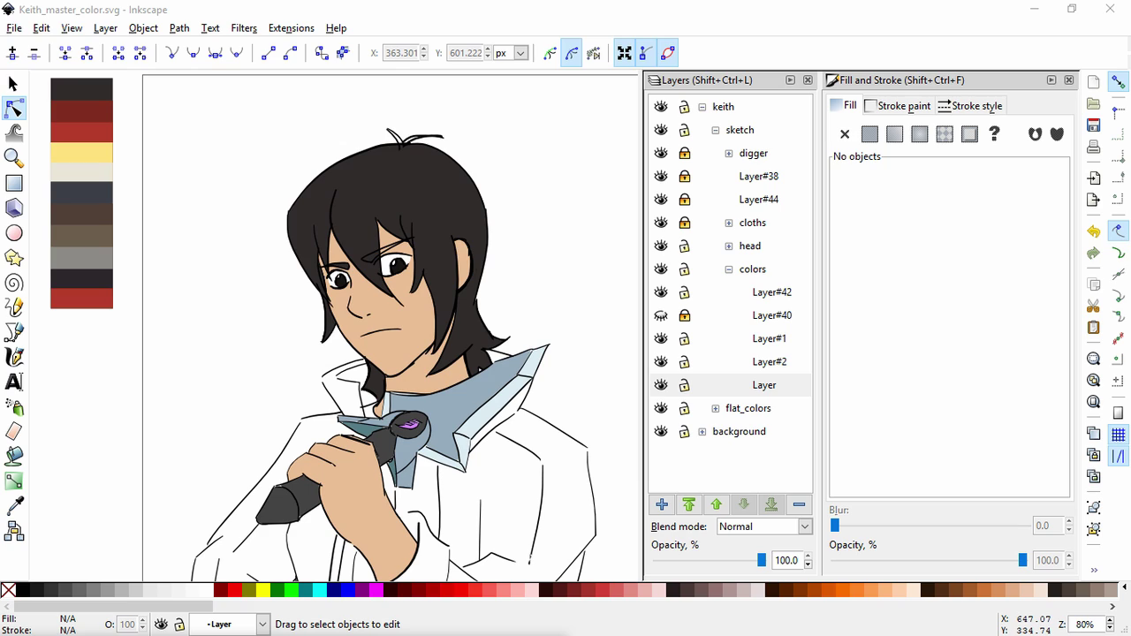
pyautogui.click(661, 504)
pyautogui.click(632, 379)
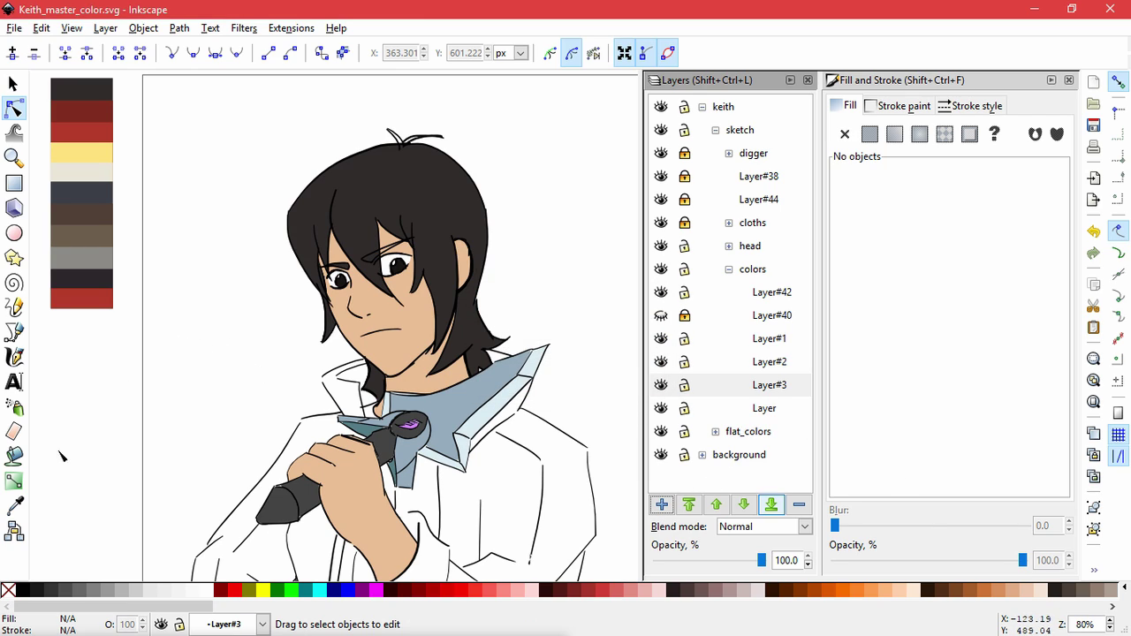
# Start a Pen path on the new layer, tracing the jacket collar's inner edge from its base up and around the fold's tip.
pyautogui.click(14, 332)
pyautogui.keyDown('ctrl'); pyautogui.scroll(2, 351, 395); pyautogui.keyUp('ctrl')
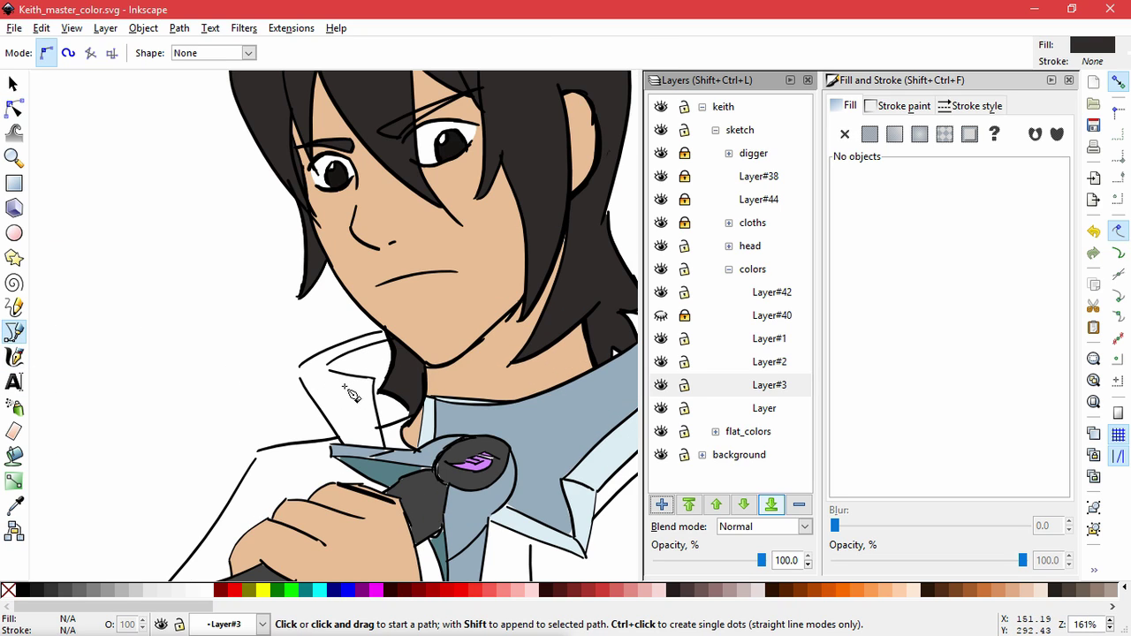
pyautogui.keyDown('ctrl'); pyautogui.scroll(2, 351, 395); pyautogui.keyUp('ctrl')
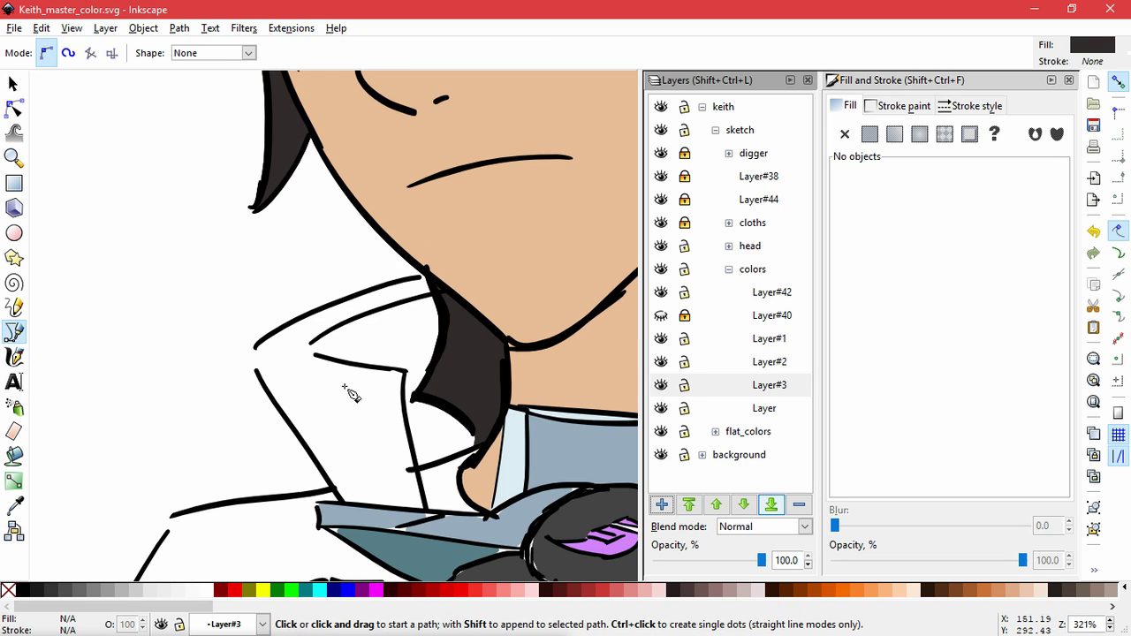
pyautogui.click(425, 511)
pyautogui.click(407, 409)
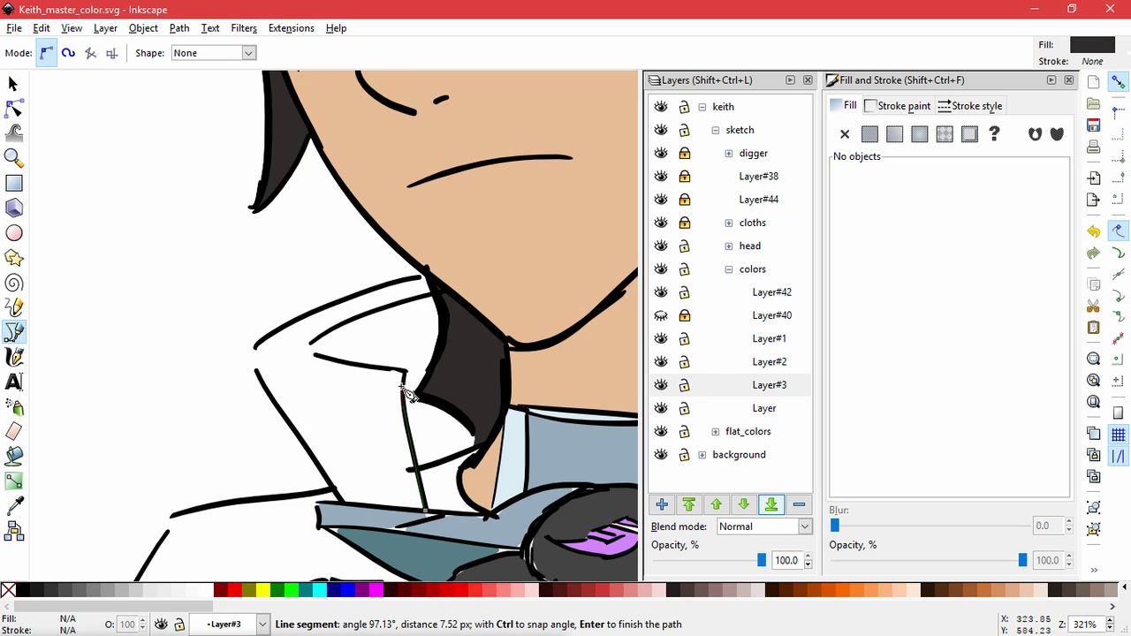
pyautogui.click(403, 372)
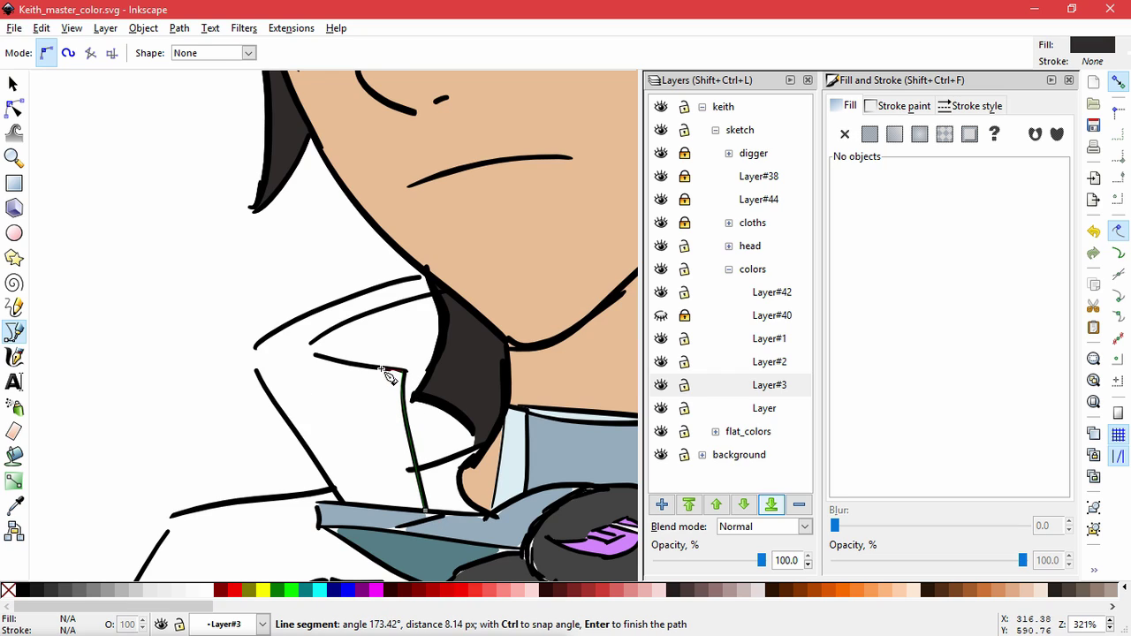
pyautogui.click(355, 363)
pyautogui.scroll(5, 329, 365)
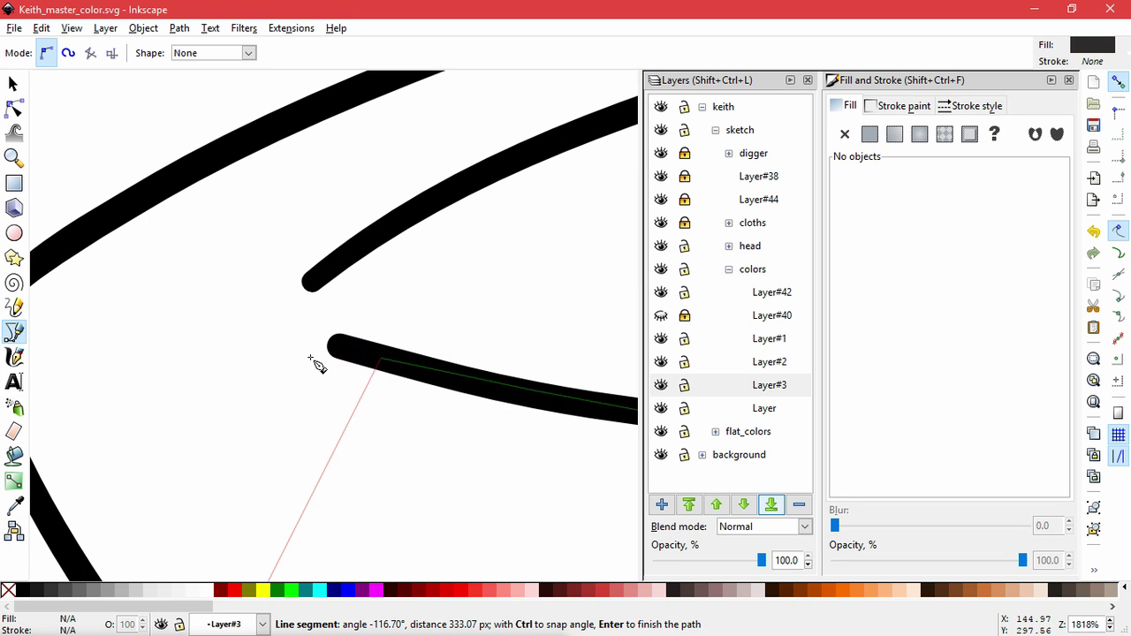
pyautogui.moveTo(307, 284); pyautogui.dragTo(318, 288)
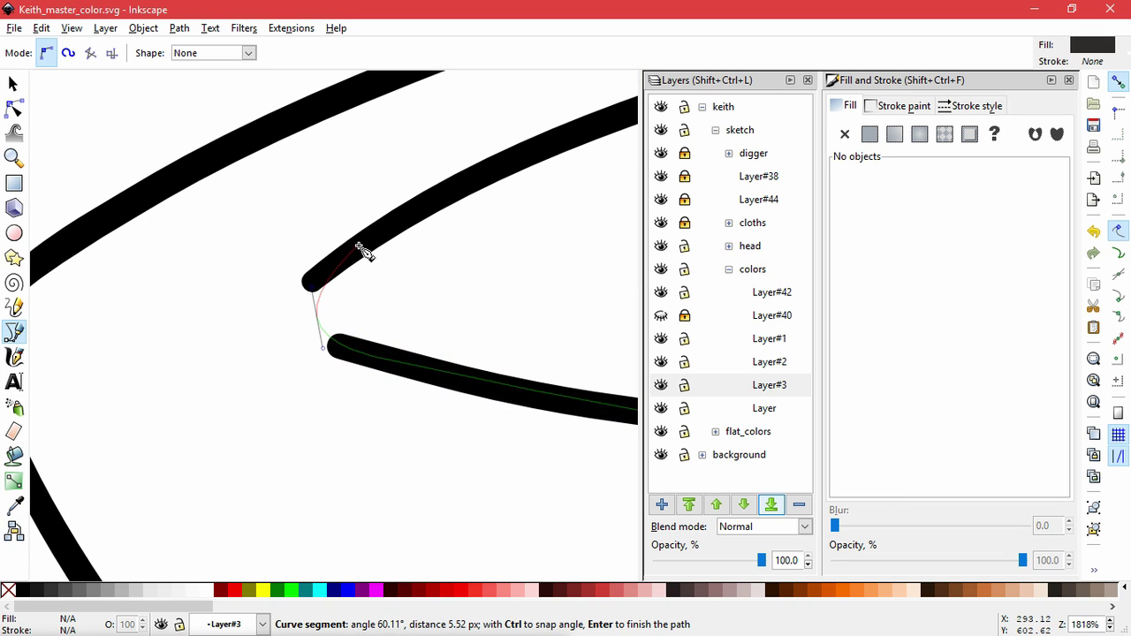
# Continue the path along the fold's upper line to the chin, then back along the collar's outer upper edge.
pyautogui.scroll(-5, 349, 345)
pyautogui.scroll(2, 351, 347)
pyautogui.hscroll(1, 340, 358)
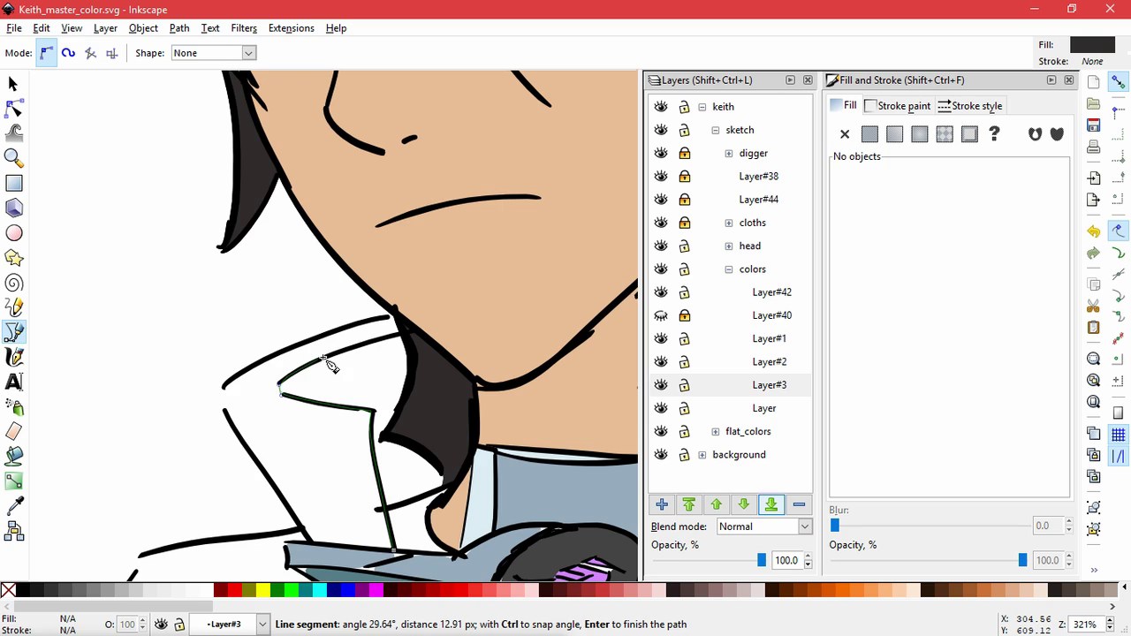
pyautogui.click(395, 314)
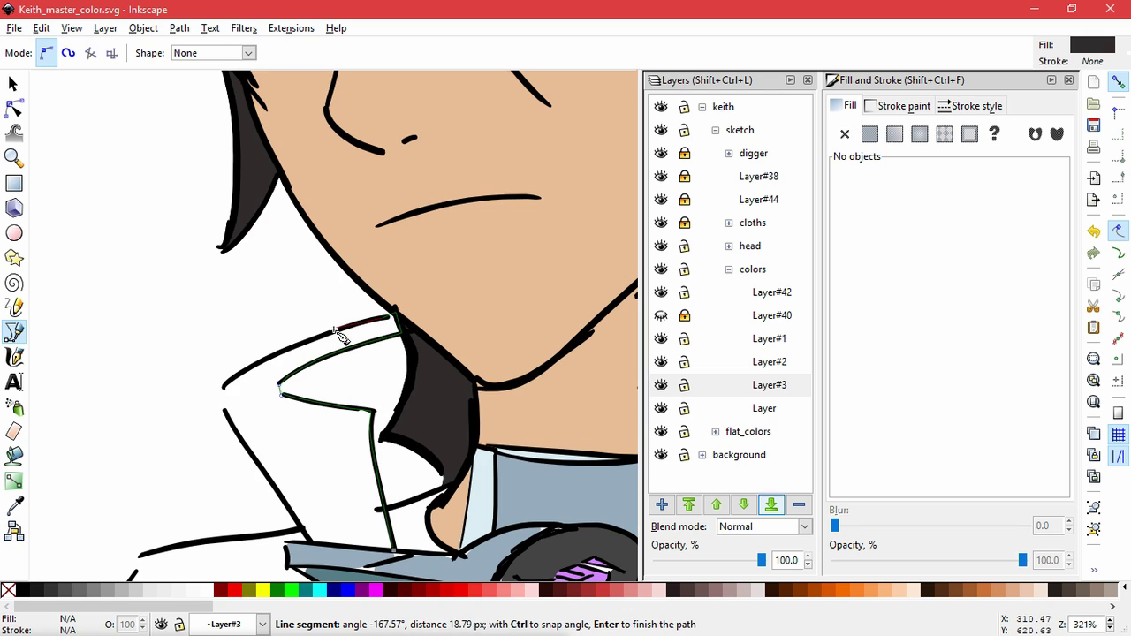
pyautogui.click(288, 350)
pyautogui.click(256, 372)
# Curve the path around the collar's outer corner and trace its outer edge down to the shoulder line.
pyautogui.scroll(3, 226, 385)
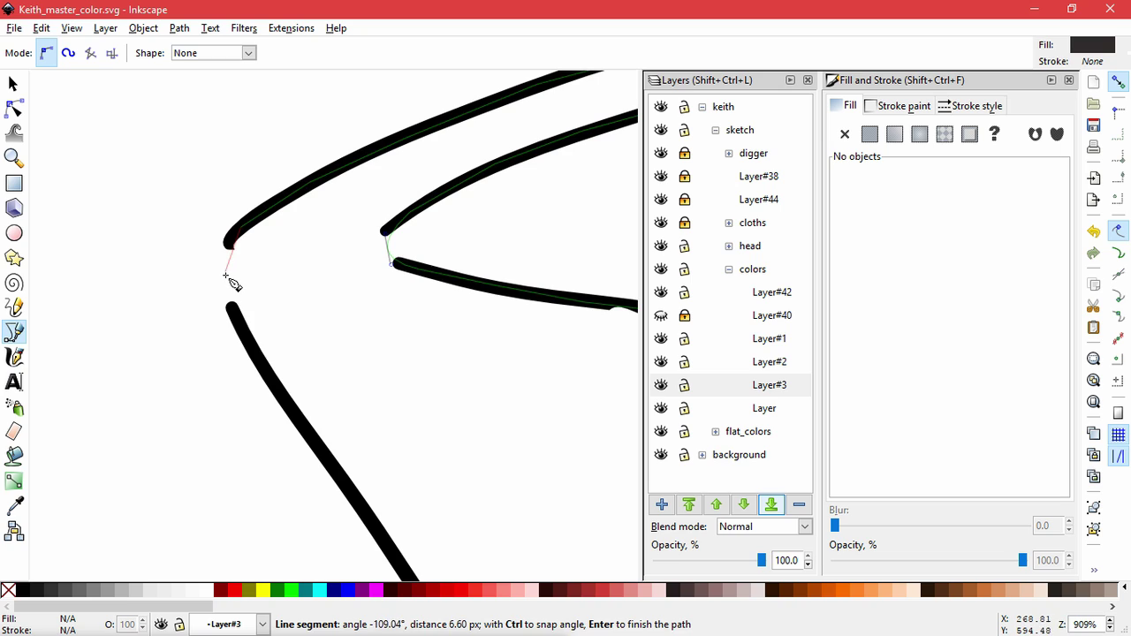
pyautogui.moveTo(228, 281); pyautogui.dragTo(234, 310)
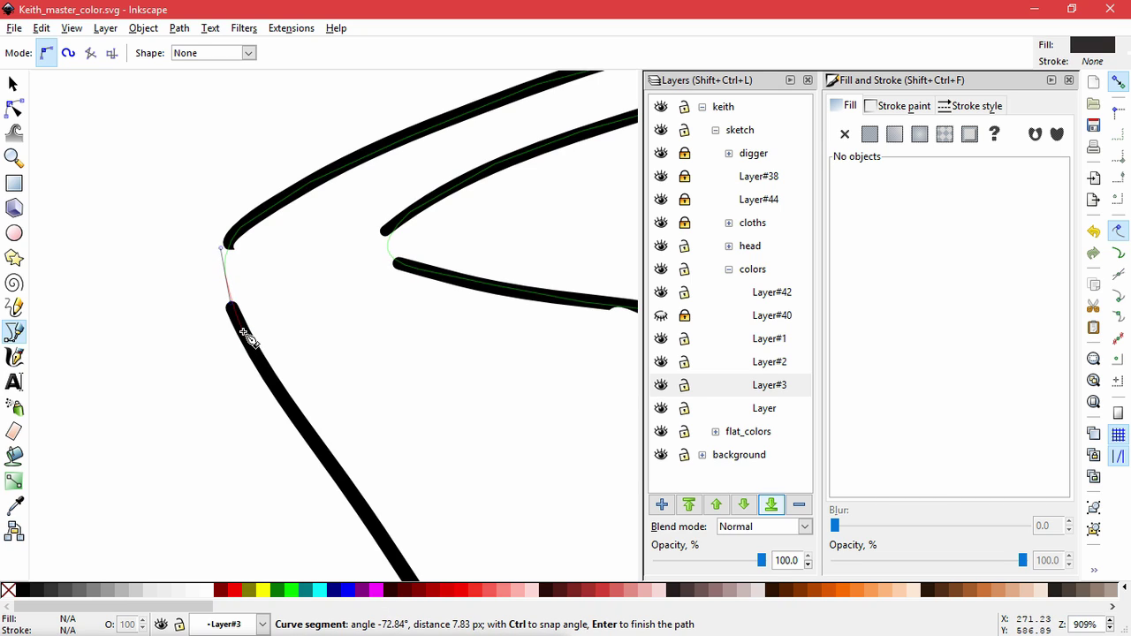
pyautogui.click(243, 333)
pyautogui.click(320, 442)
pyautogui.moveTo(410, 573); pyautogui.dragTo(339, 381)
pyautogui.scroll(-1, 329, 376)
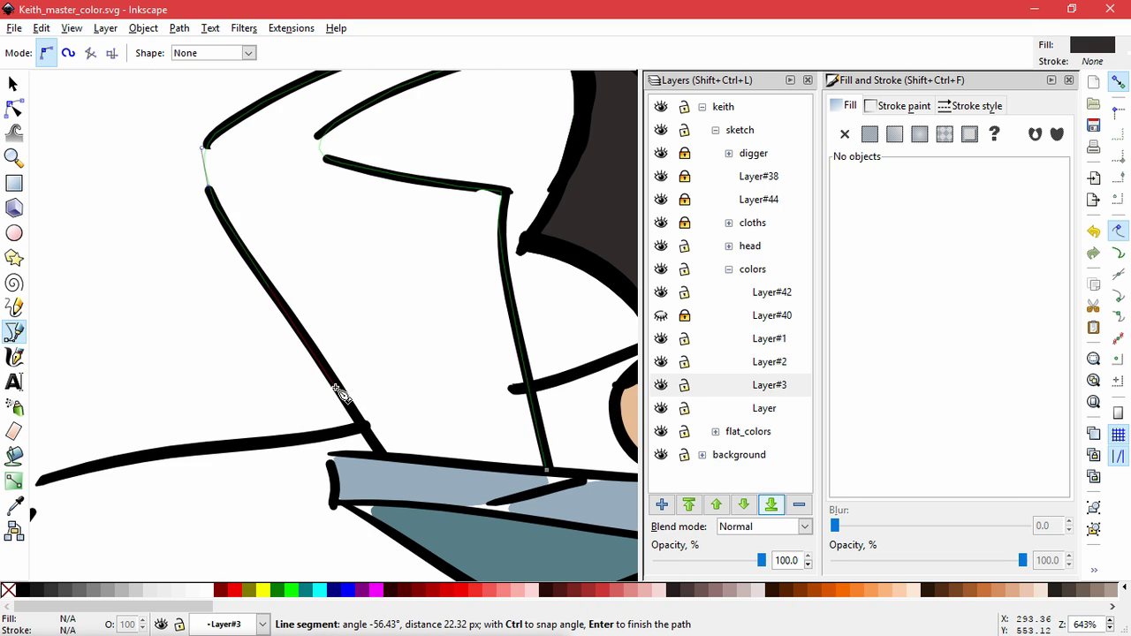
pyautogui.click(341, 391)
# Extend the jacket path along the shoulder line from the collar's base to the top of the sleeve.
pyautogui.scroll(-3, 344, 434)
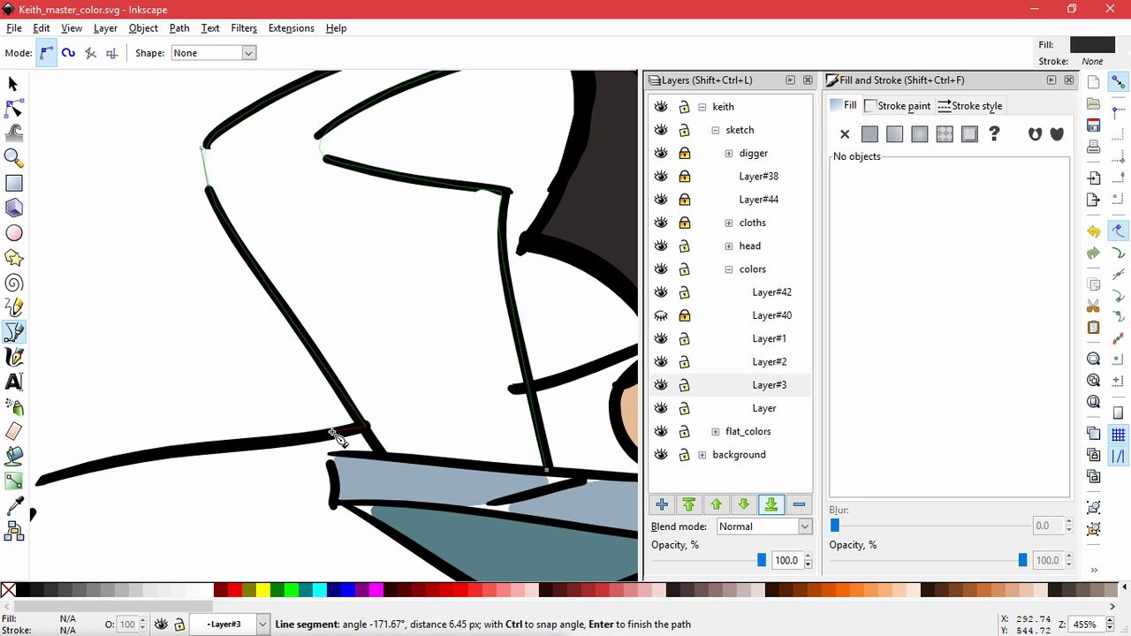
pyautogui.scroll(2, 295, 451)
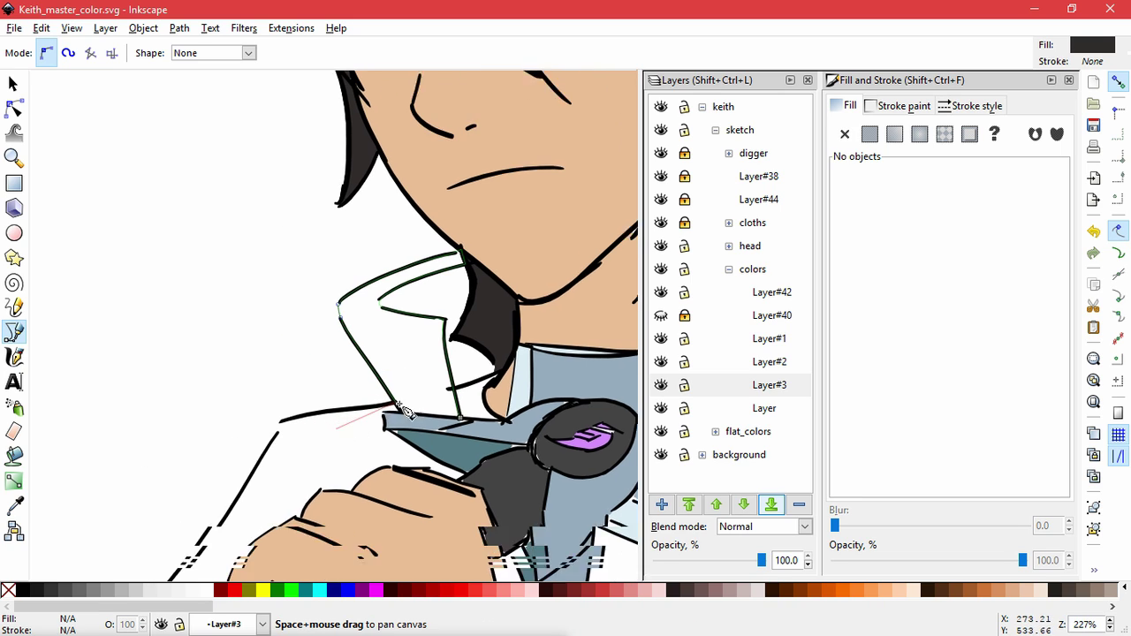
pyautogui.click(462, 357)
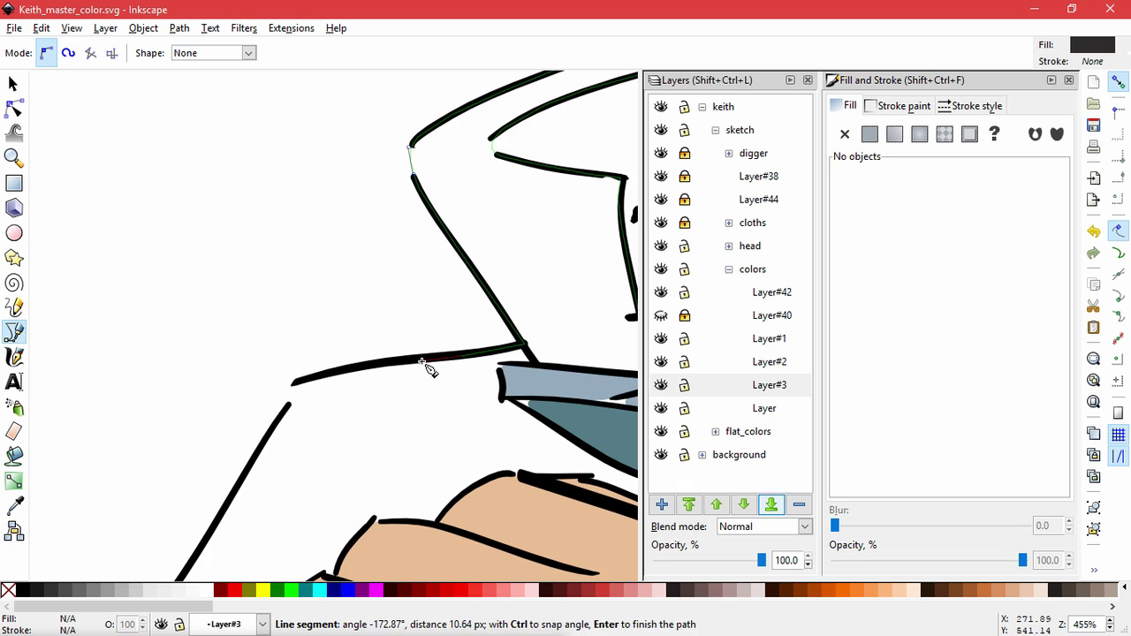
pyautogui.click(422, 361)
pyautogui.click(293, 383)
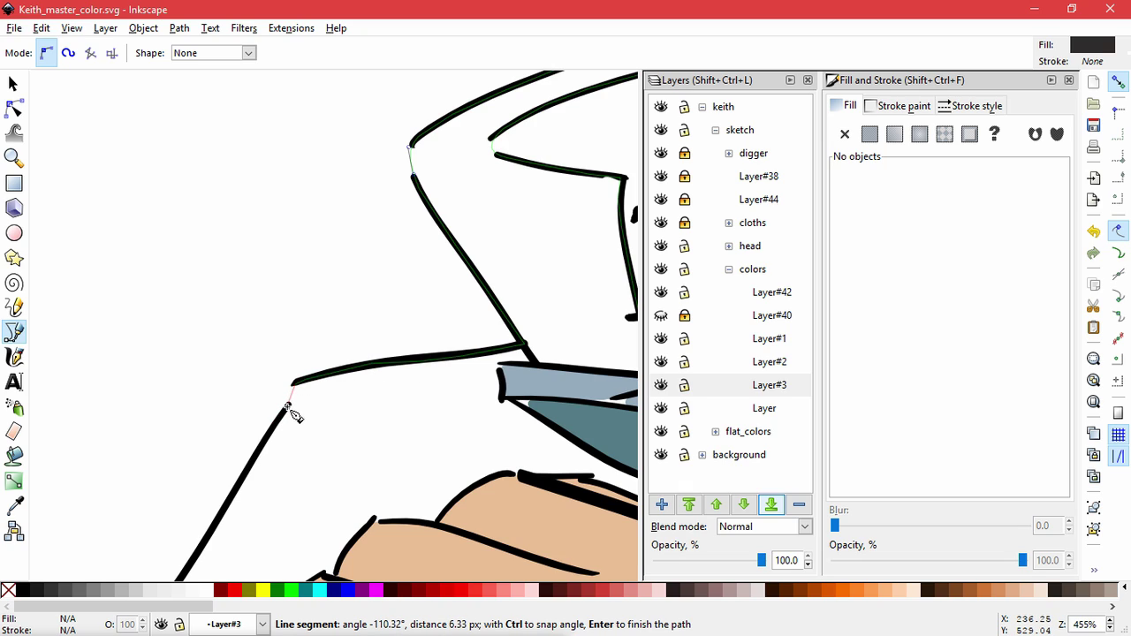
# Continue the colour-area path on Layer#3 from the shoulder corner down the upper part of the sleeve's outer line.
pyautogui.click(257, 462)
pyautogui.moveTo(257, 462); pyautogui.dragTo(373, 275)
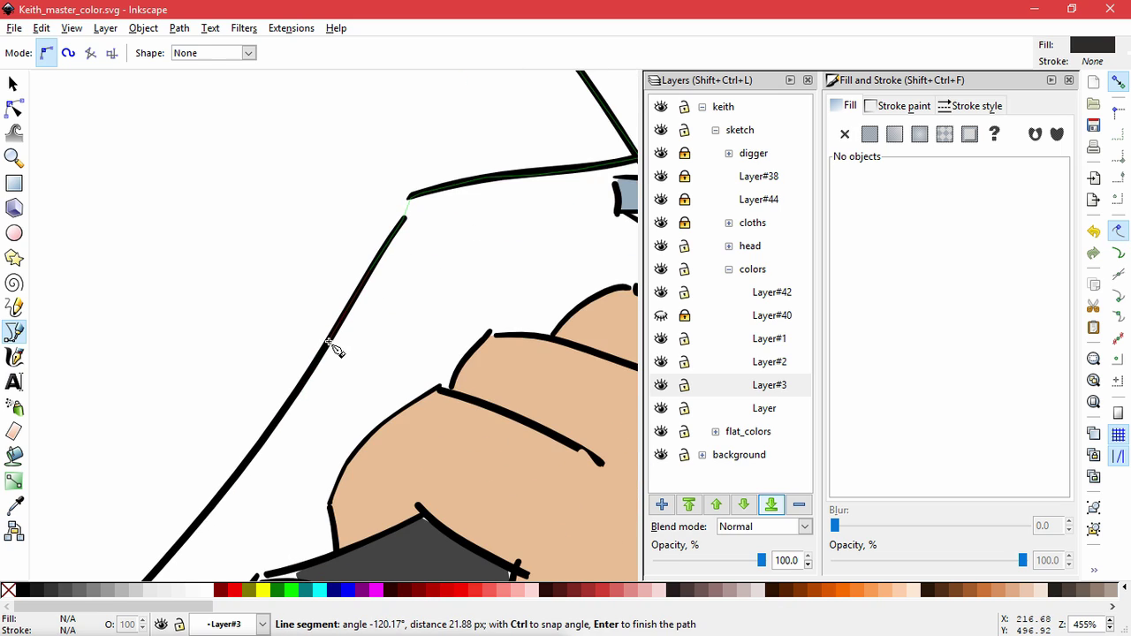
pyautogui.click(330, 340)
pyautogui.click(280, 427)
# Extend the path down the long diagonal outer sleeve line, past the dark handle, towards the elbow.
pyautogui.press('space')
pyautogui.moveTo(217, 480); pyautogui.dragTo(530, 185)
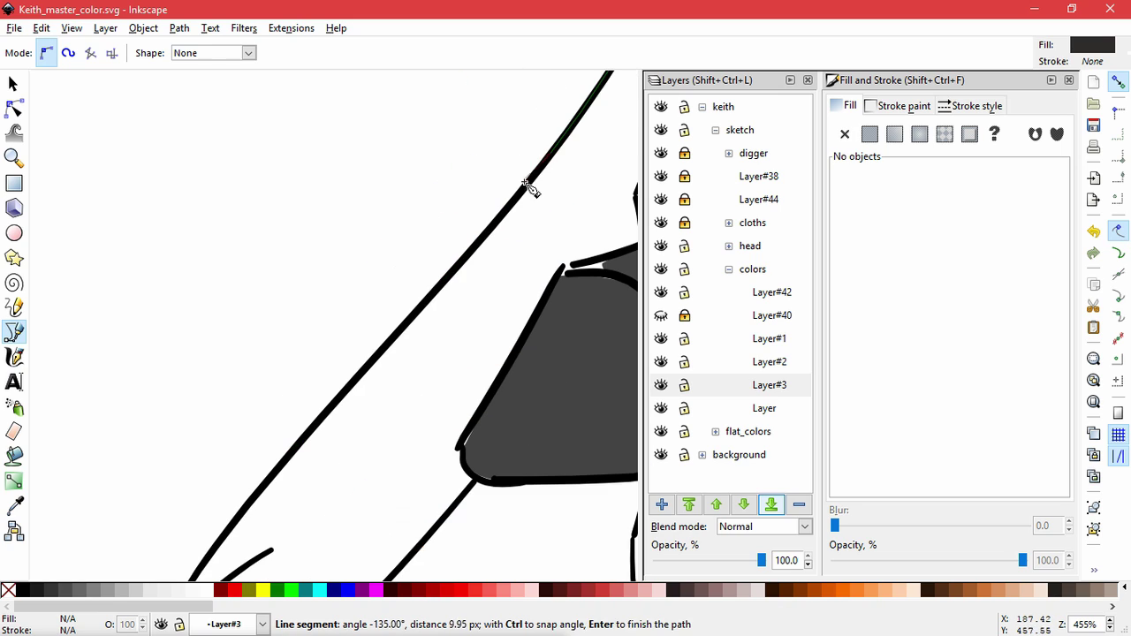
pyautogui.click(522, 194)
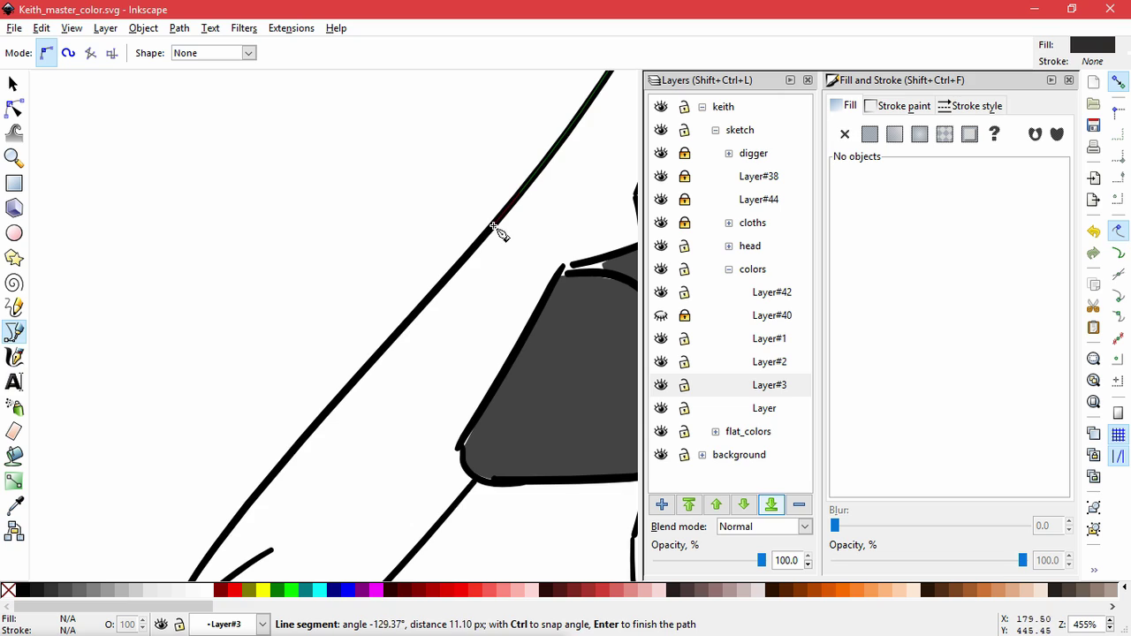
pyautogui.click(494, 226)
pyautogui.click(463, 265)
pyautogui.click(432, 310)
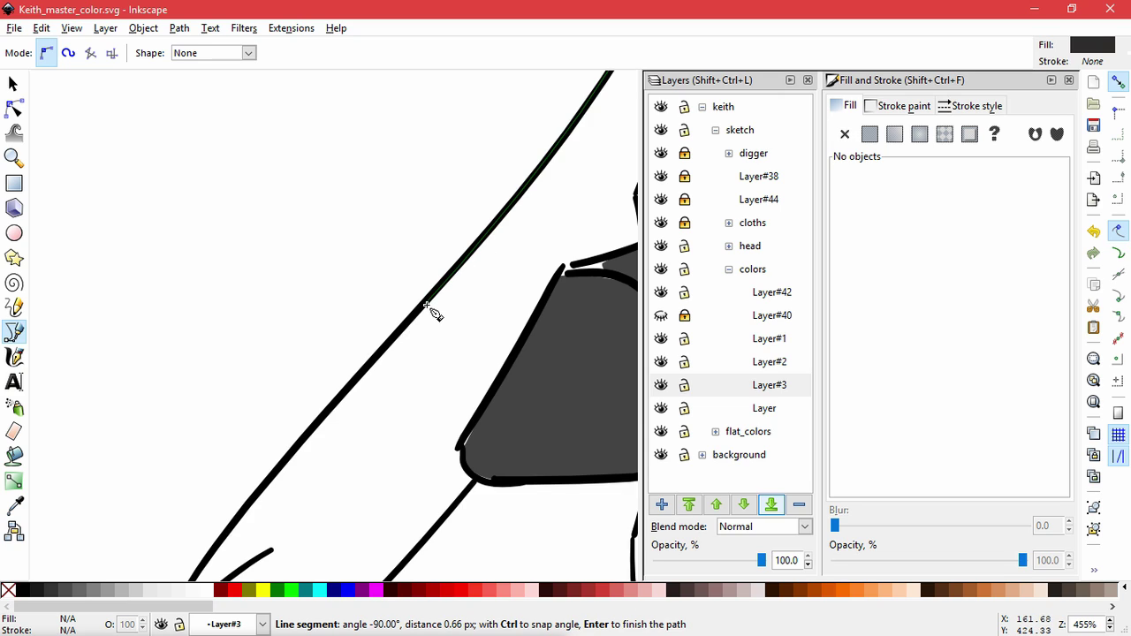
pyautogui.click(398, 337)
pyautogui.click(365, 372)
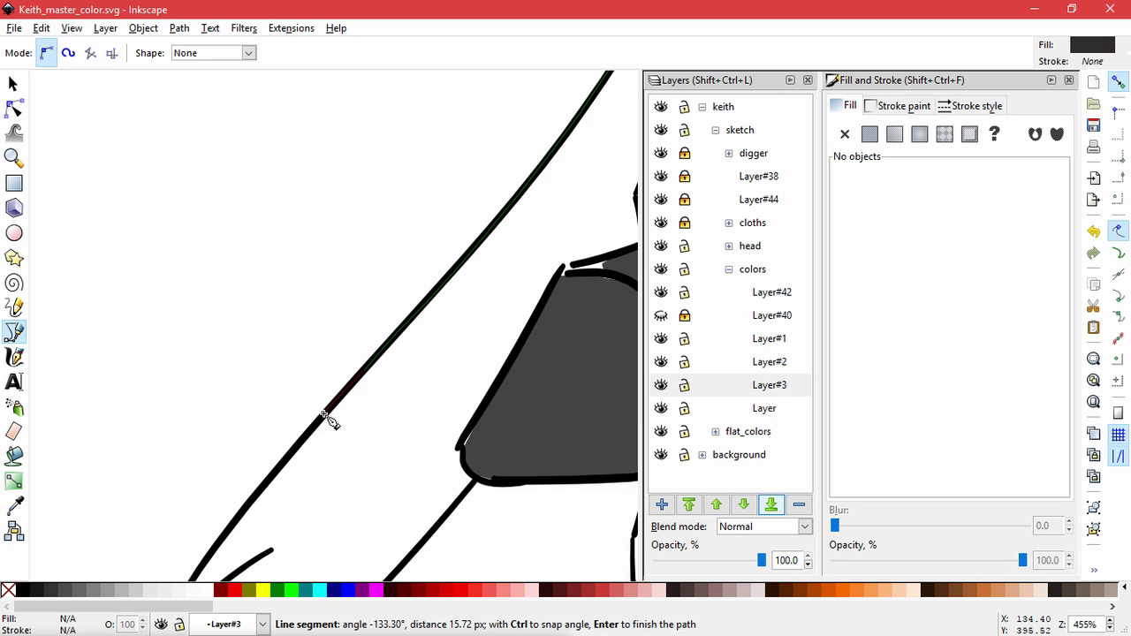
pyautogui.click(323, 414)
pyautogui.click(267, 484)
# Trace the end of the upper sleeve line and follow the elbow fold line down to its outer corner.
pyautogui.press('space')
pyautogui.moveTo(252, 518); pyautogui.dragTo(368, 369)
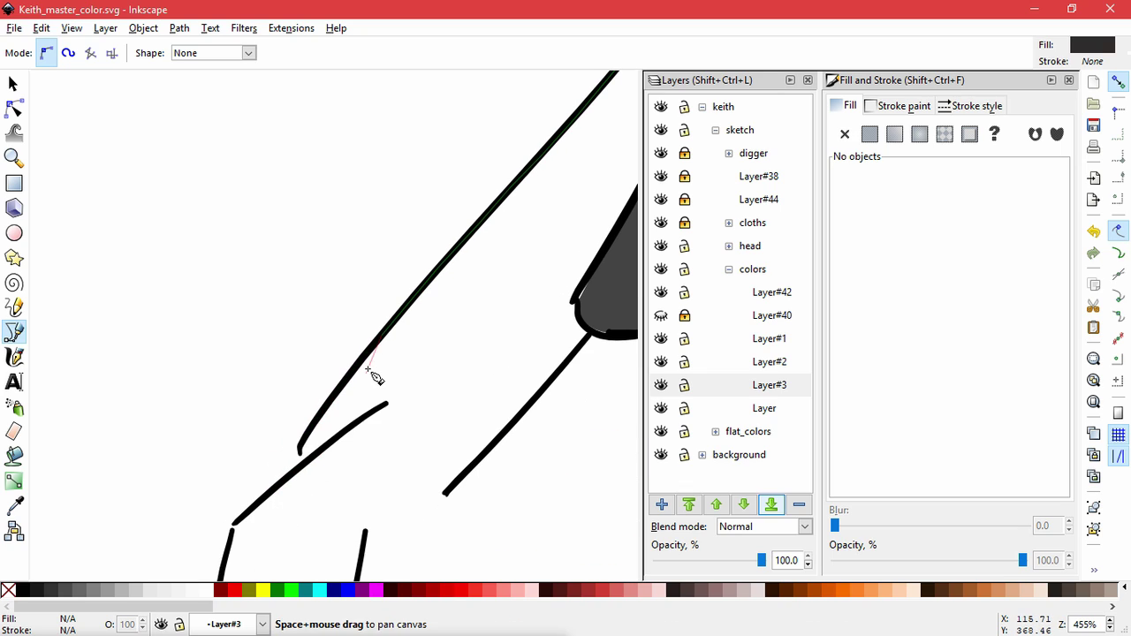
pyautogui.click(328, 411)
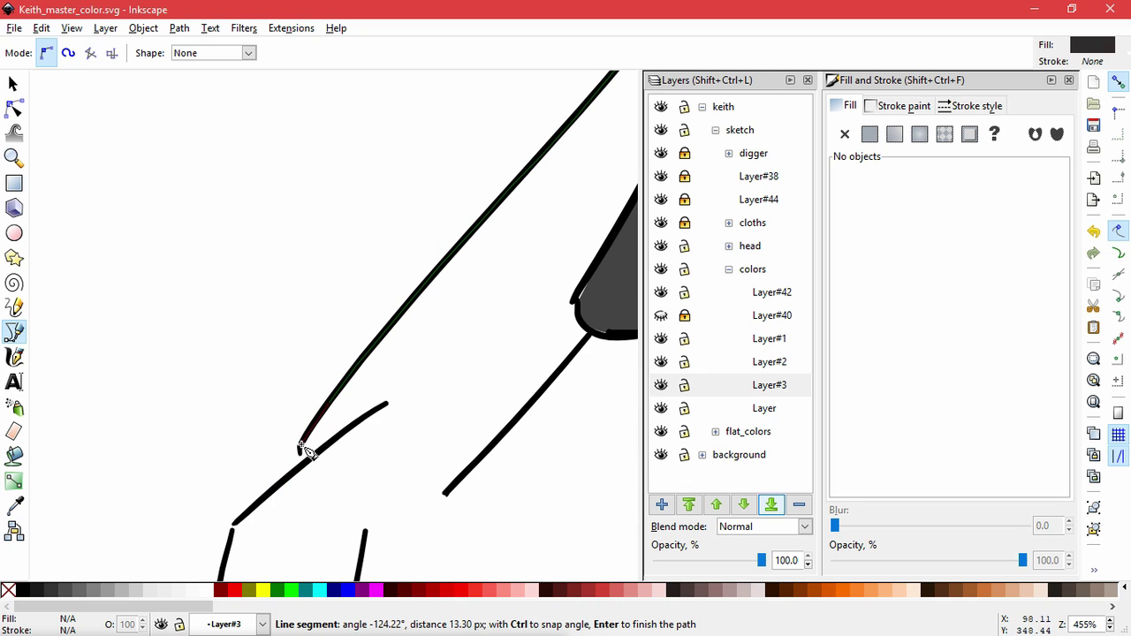
pyautogui.click(302, 445)
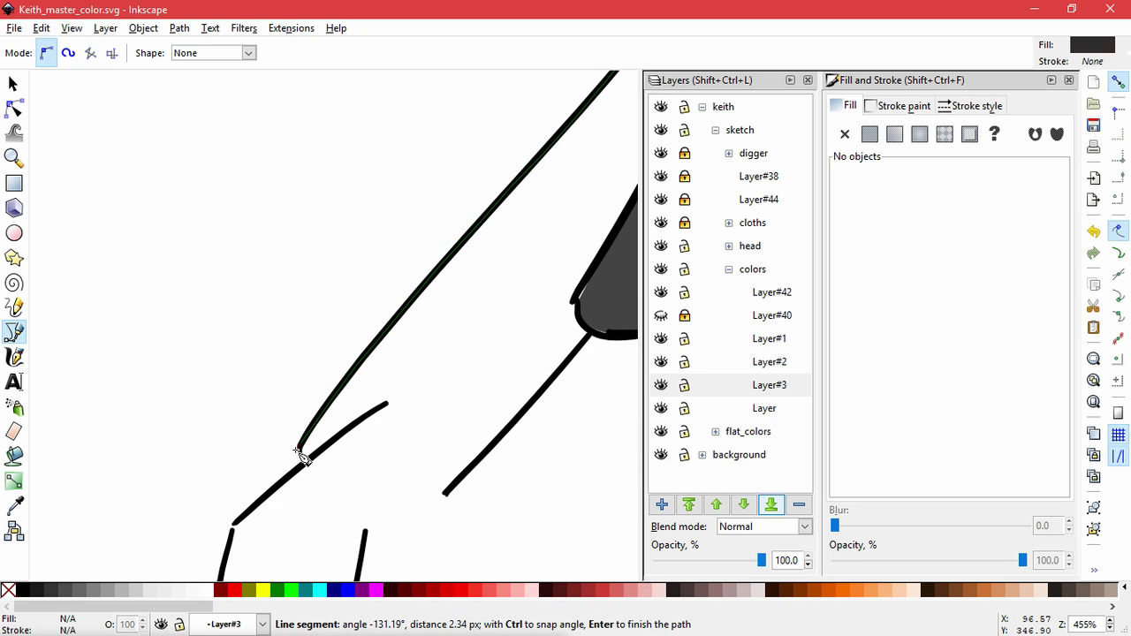
pyautogui.click(233, 526)
# Trace the outer sleeve line below the elbow fold down to the gap at its next bend.
pyautogui.moveTo(235, 530); pyautogui.dragTo(385, 287)
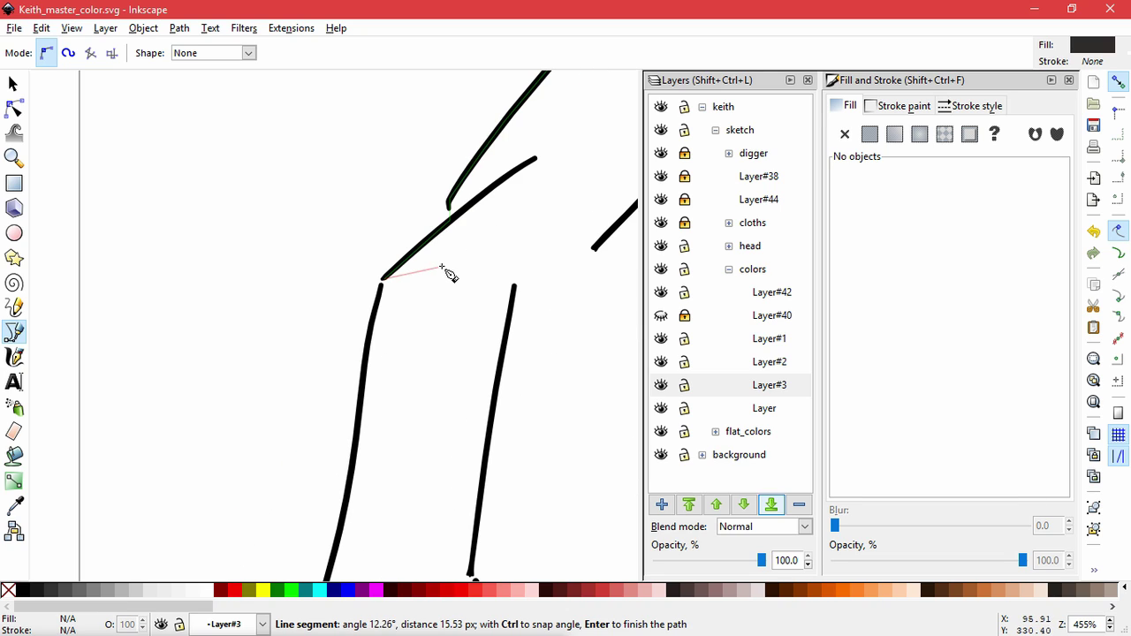
pyautogui.click(372, 322)
pyautogui.click(360, 414)
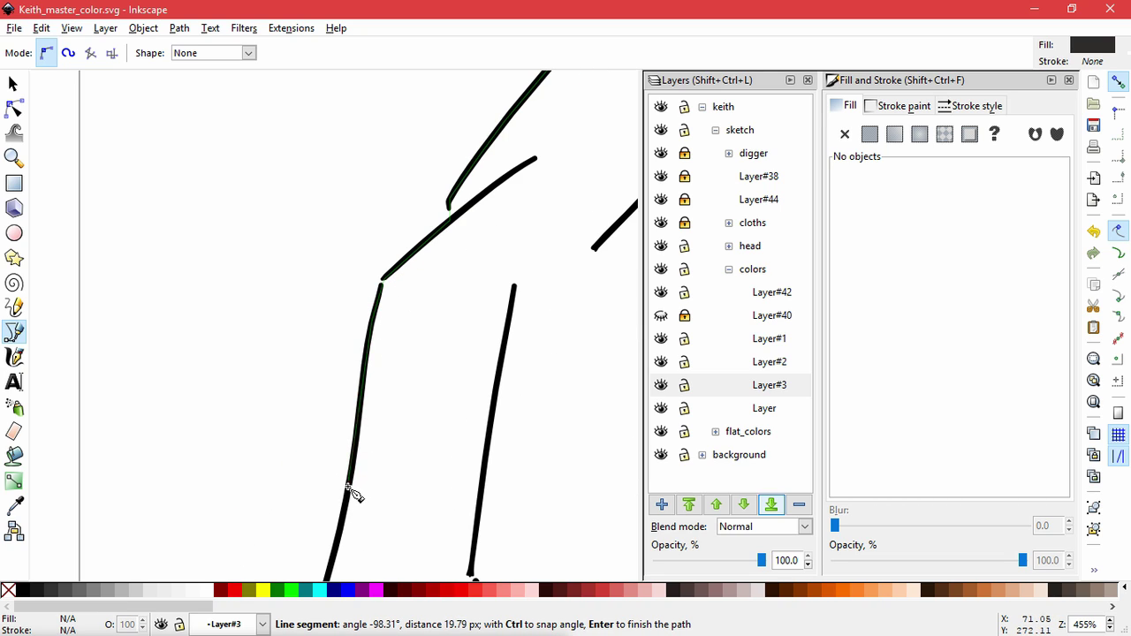
pyautogui.click(350, 489)
pyautogui.moveTo(350, 488); pyautogui.dragTo(472, 227)
pyautogui.click(437, 308)
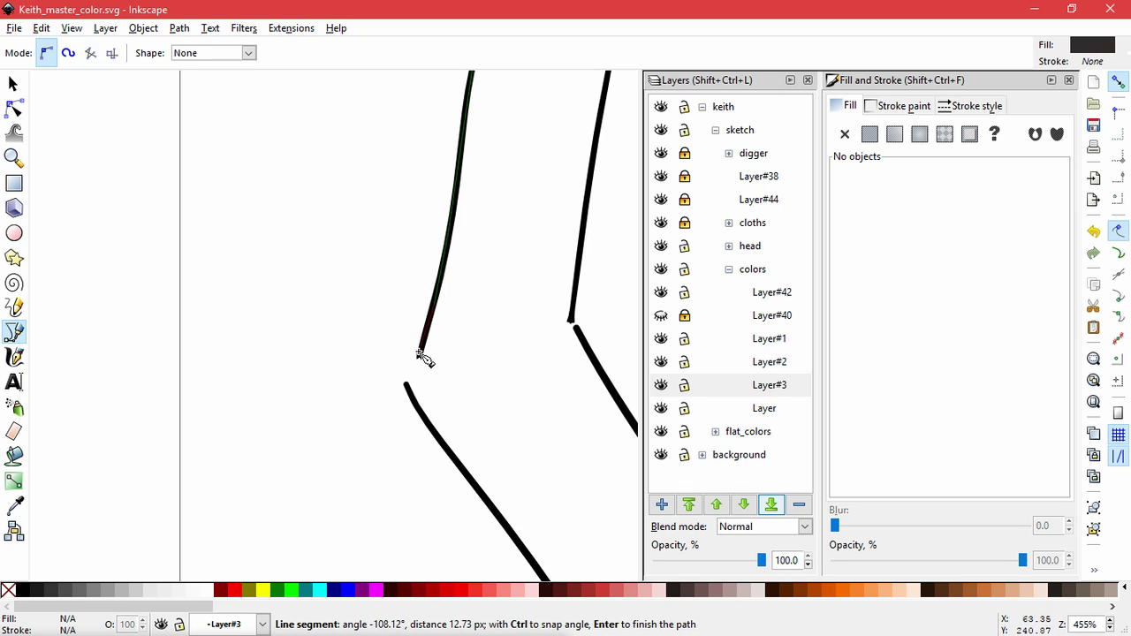
pyautogui.click(419, 354)
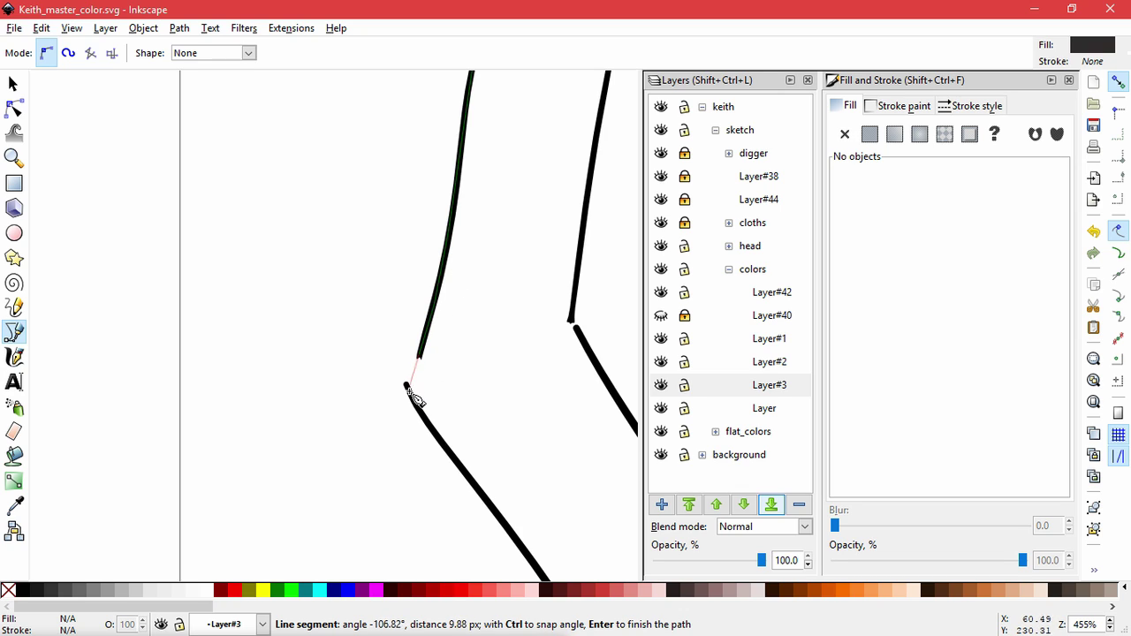
# Bridge the gap with a curve and trace the lower outer diagonal down to where it meets the curved hem line.
pyautogui.moveTo(409, 393); pyautogui.dragTo(423, 417)
pyautogui.click(445, 447)
pyautogui.click(501, 518)
pyautogui.moveTo(534, 562); pyautogui.dragTo(410, 328)
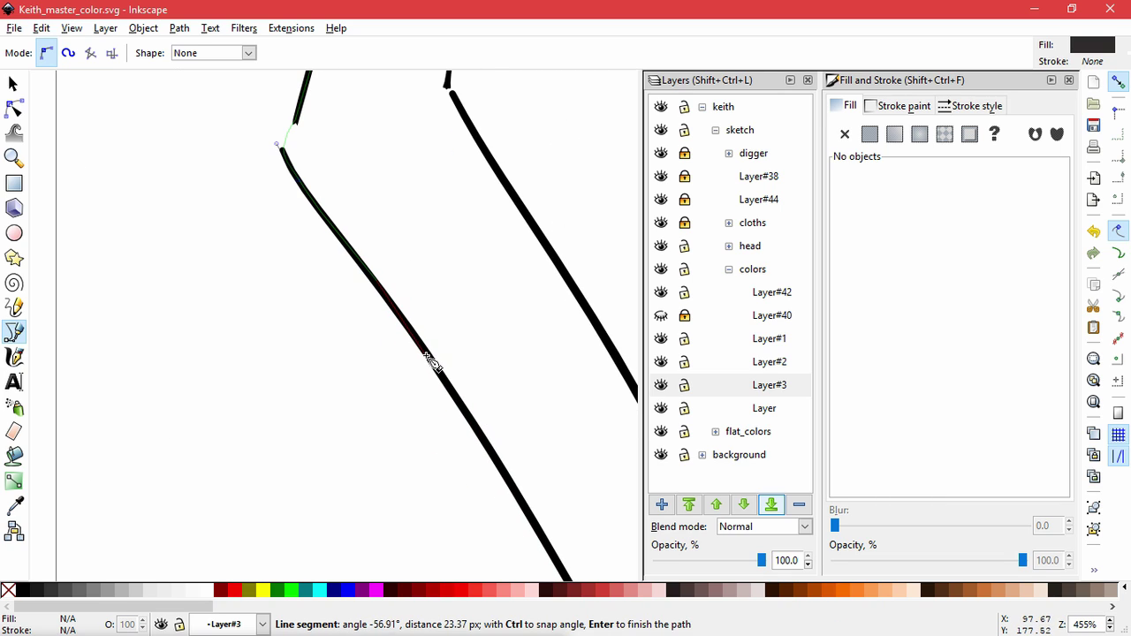
pyautogui.click(432, 361)
pyautogui.click(503, 468)
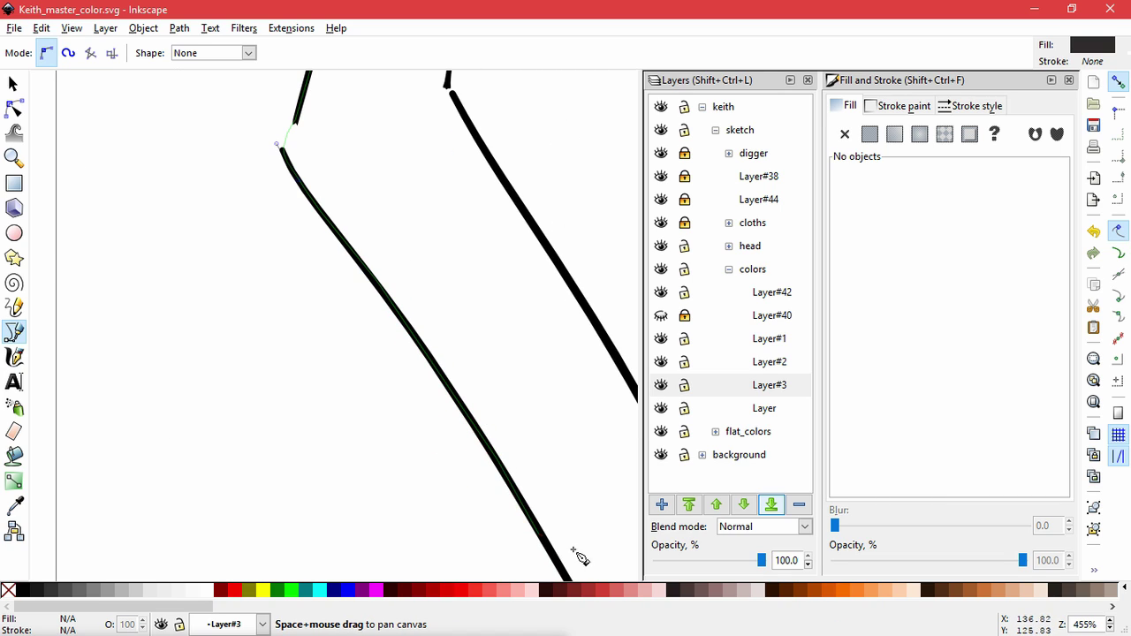
pyautogui.moveTo(574, 550); pyautogui.dragTo(450, 321)
pyautogui.click(450, 361)
pyautogui.click(488, 428)
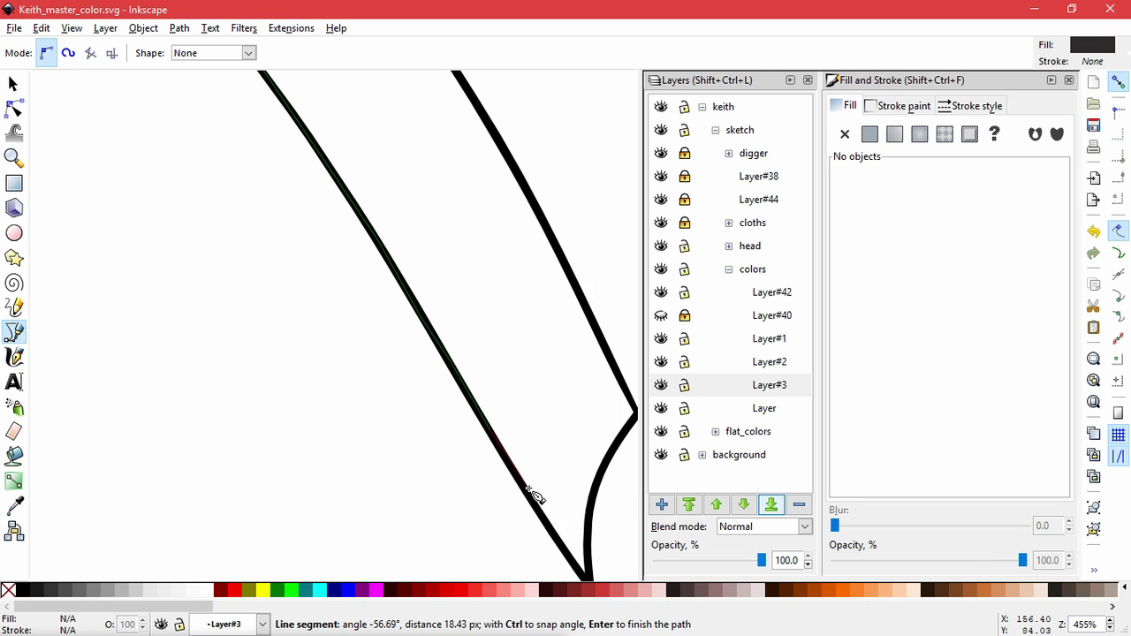
pyautogui.click(533, 503)
pyautogui.moveTo(557, 553); pyautogui.dragTo(479, 457)
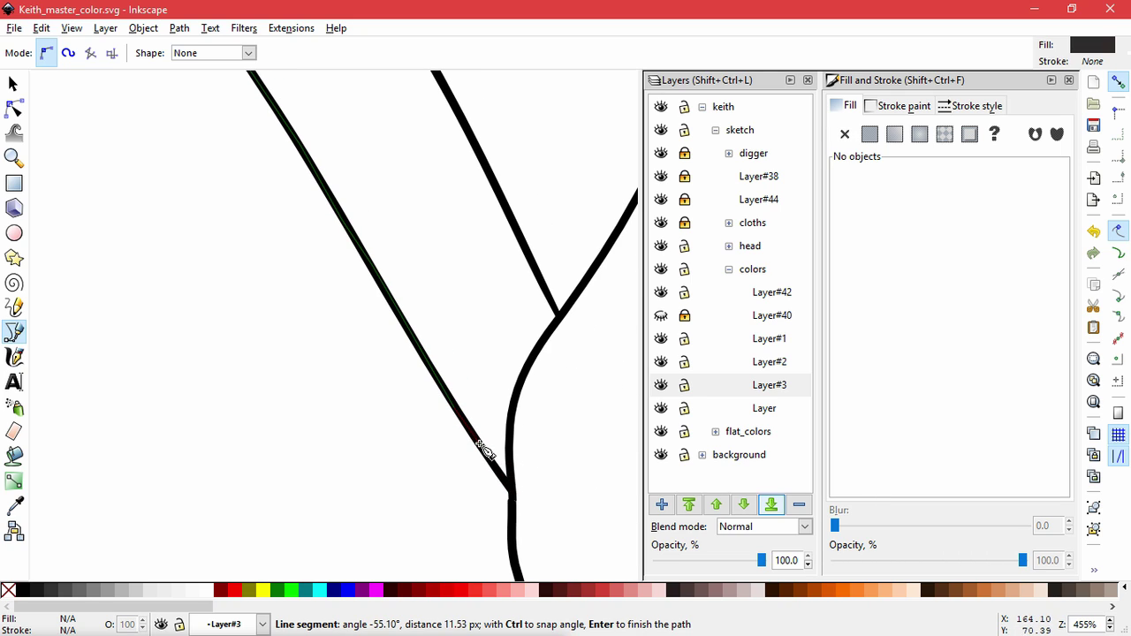
pyautogui.click(508, 486)
# Trace the path up the curved hem line to its junction with the inner diagonal line.
pyautogui.click(514, 411)
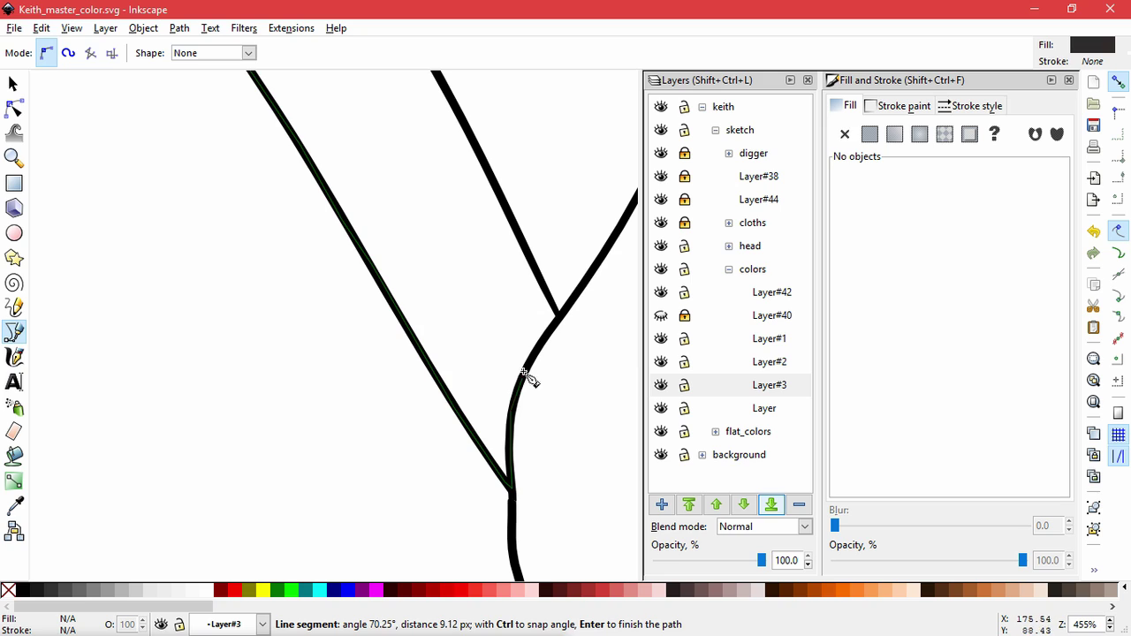
pyautogui.scroll(-4, 555, 331)
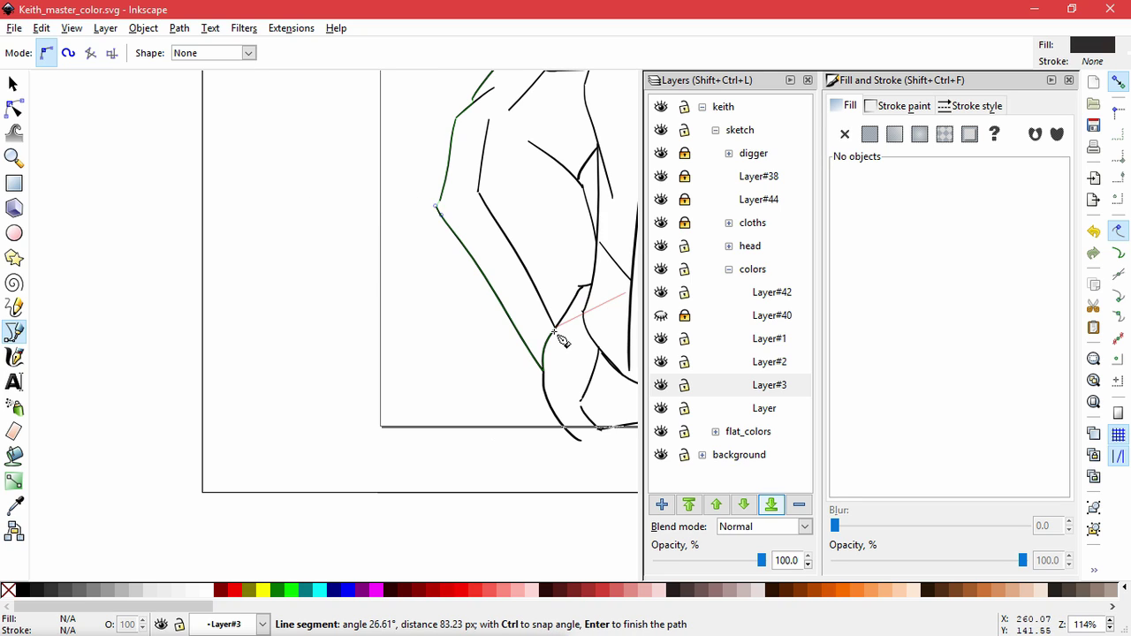
pyautogui.scroll(4, 557, 322)
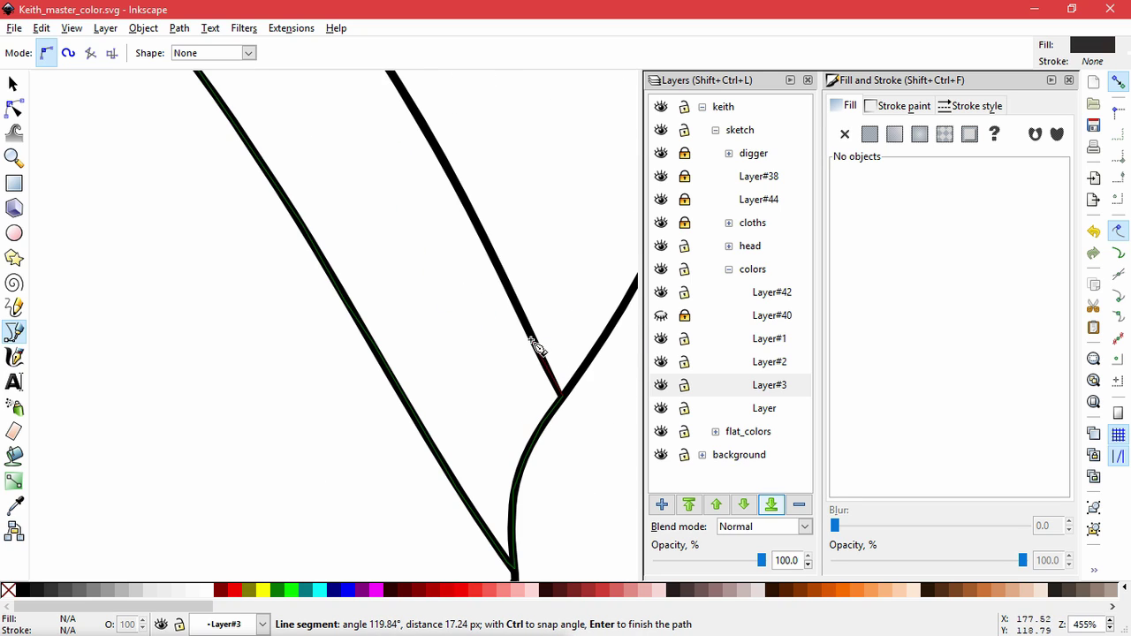
# Trace the inner diagonal line from the hem junction back up to its upper bend.
pyautogui.click(518, 310)
pyautogui.click(450, 181)
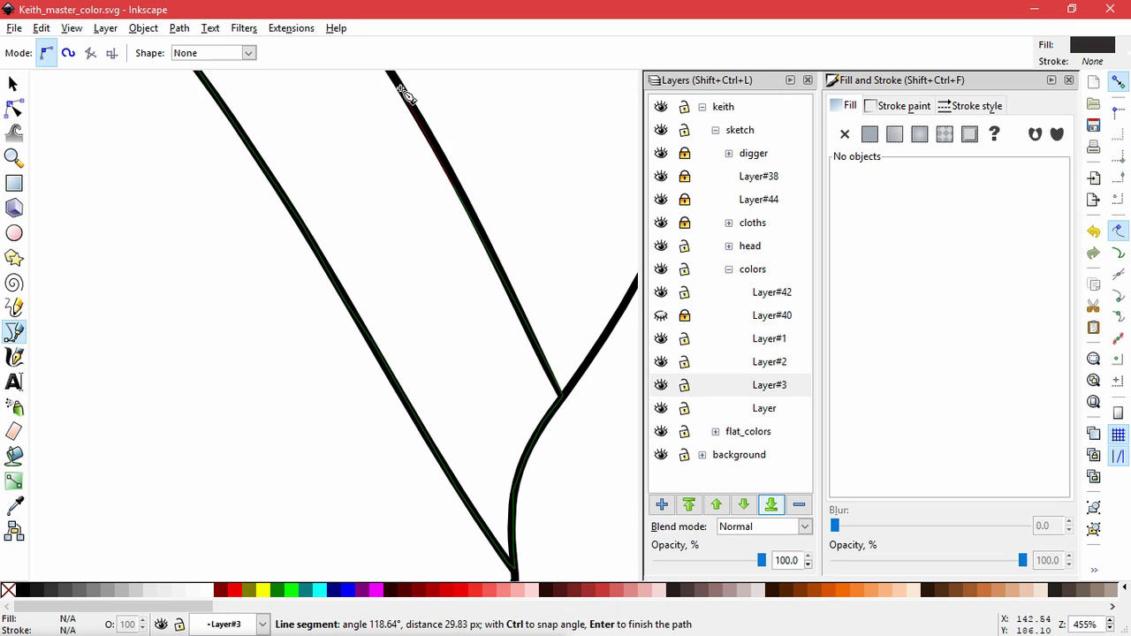
pyautogui.click(394, 83)
pyautogui.press('space')
pyautogui.moveTo(375, 82); pyautogui.dragTo(502, 621)
pyautogui.moveTo(509, 521); pyautogui.dragTo(479, 380)
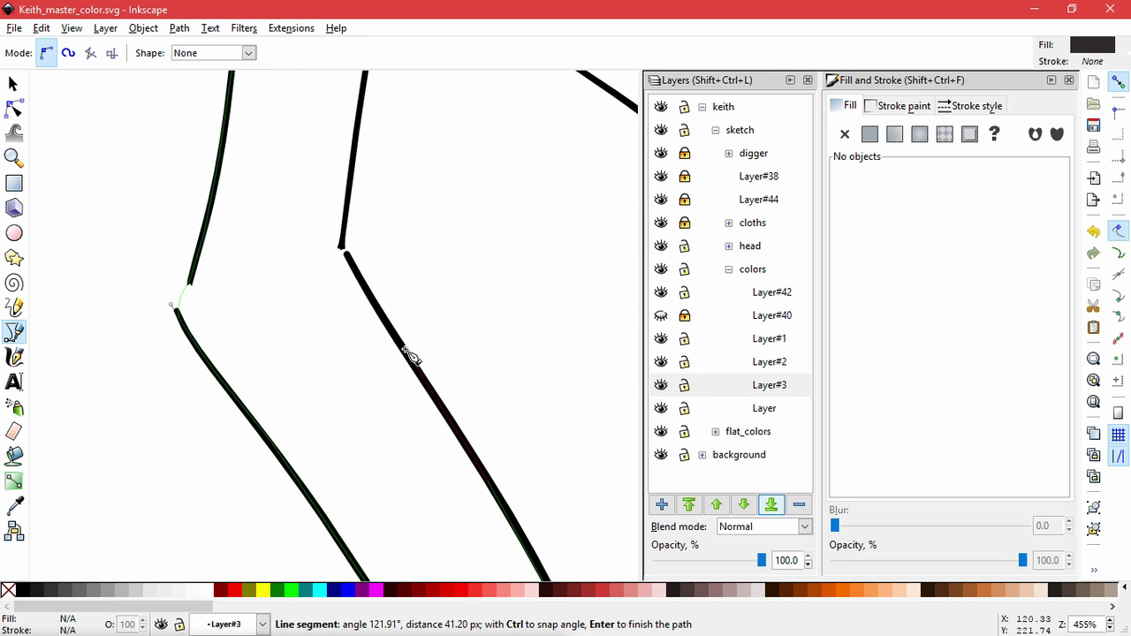
pyautogui.click(396, 340)
pyautogui.click(358, 278)
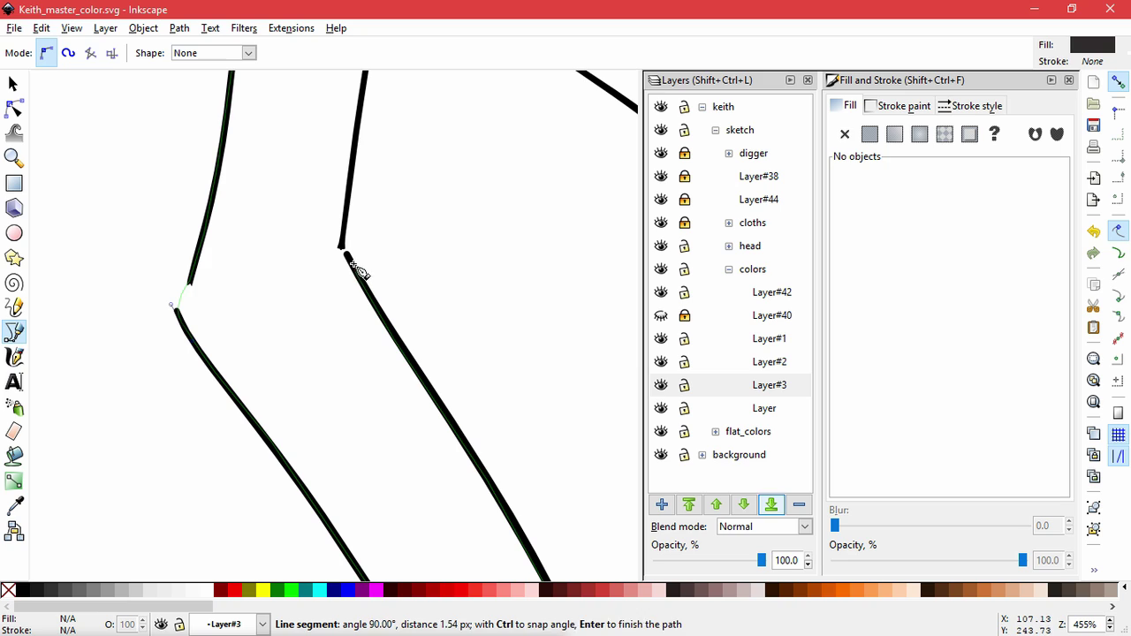
# Turn the path at the inner bend and trace the steep inner line upwards towards its open end.
pyautogui.click(342, 249)
pyautogui.click(351, 181)
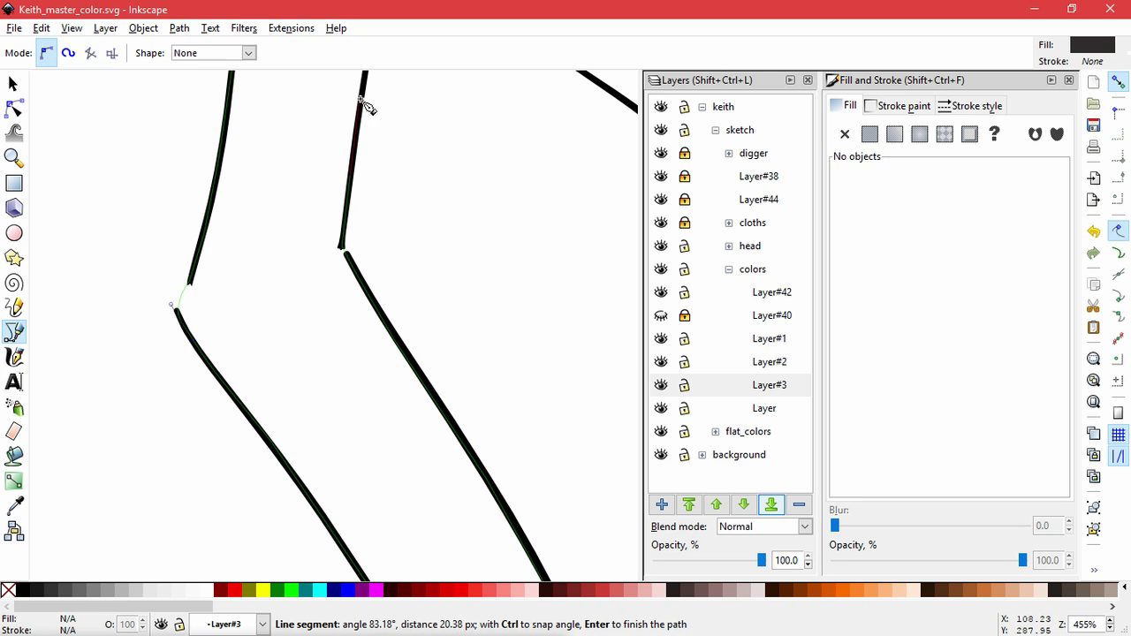
pyautogui.click(359, 99)
pyautogui.moveTo(373, 91); pyautogui.dragTo(386, 464)
pyautogui.click(380, 432)
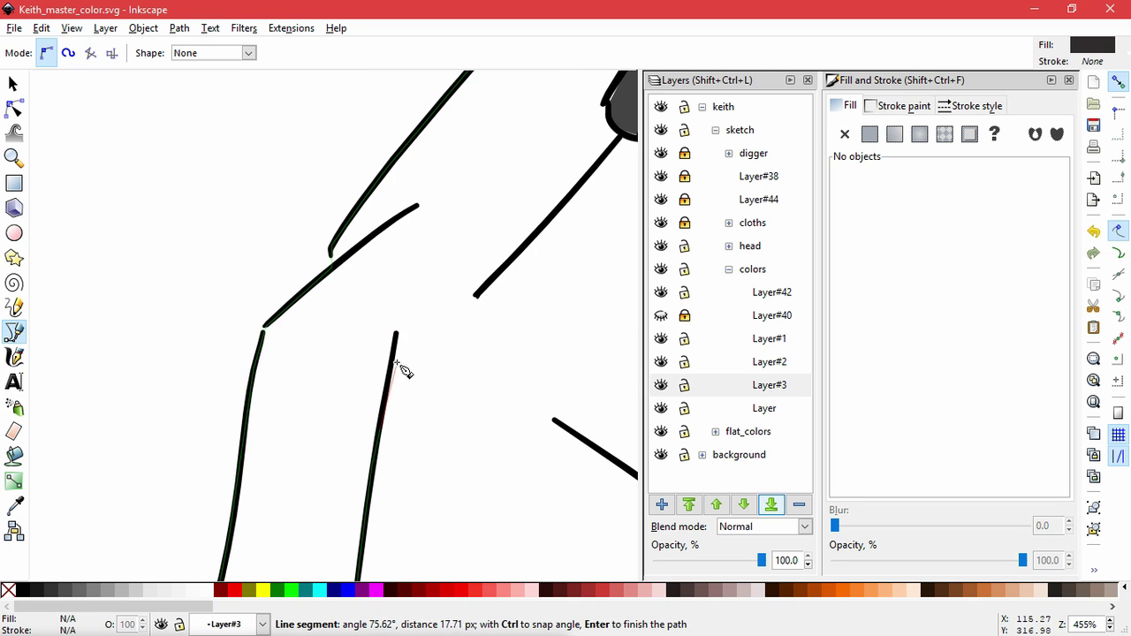
# Bridge the open area from the inner line's upper end to the lower end of the line below the dark handle.
pyautogui.scroll(-3, 402, 344)
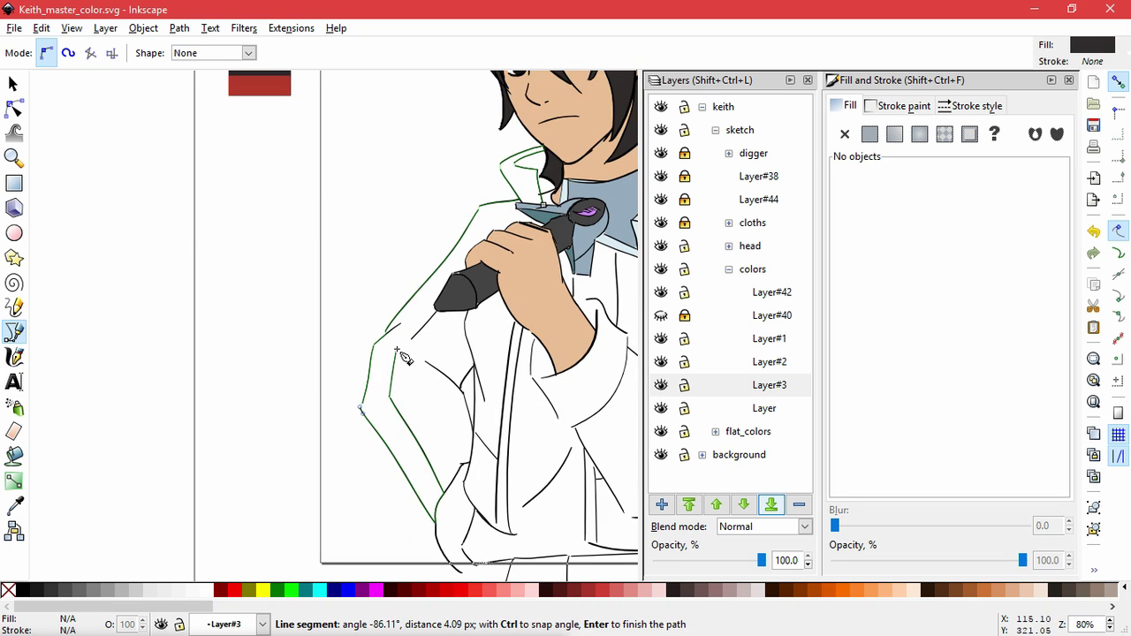
pyautogui.scroll(1, 404, 354)
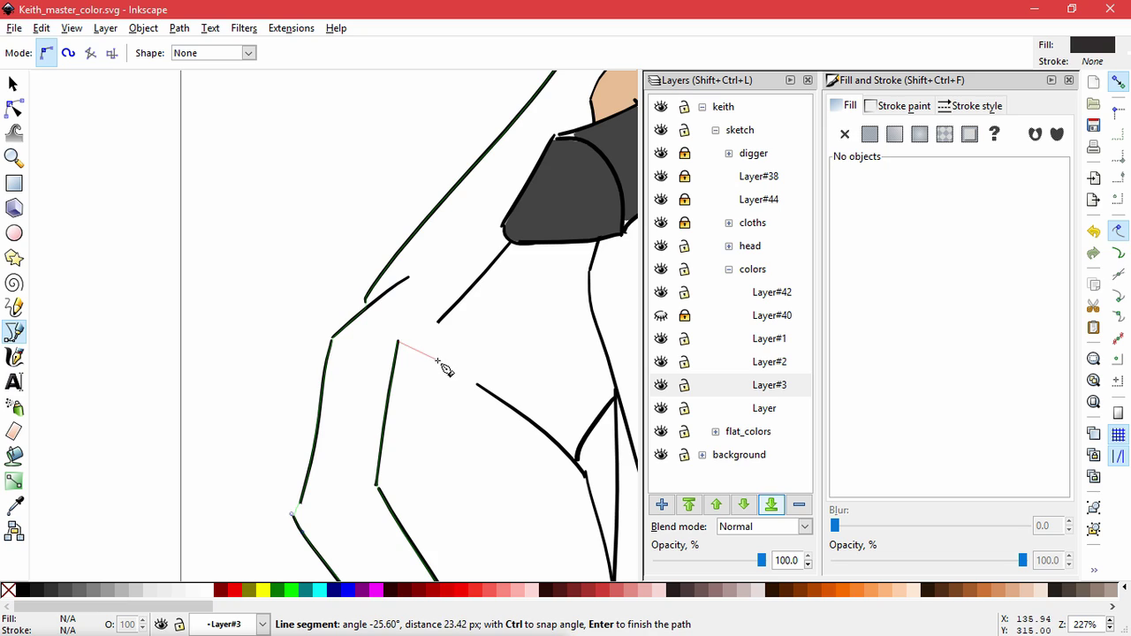
pyautogui.click(442, 361)
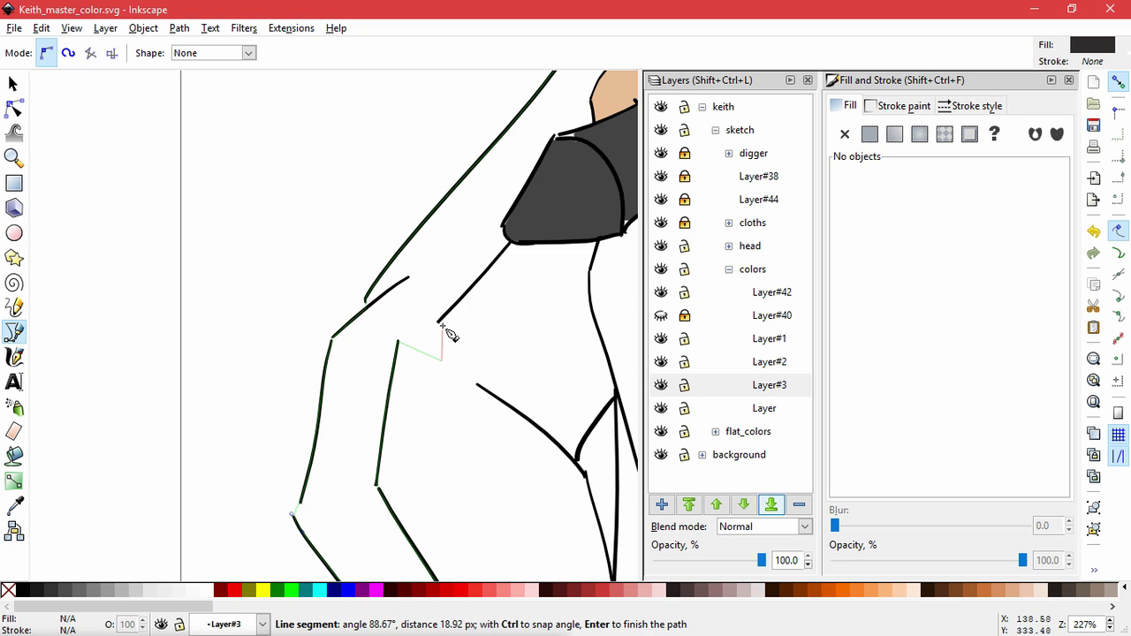
pyautogui.click(438, 322)
# Trace the path up to the dark handle, around its rounded lower corner and up its outer edge.
pyautogui.scroll(2, 504, 263)
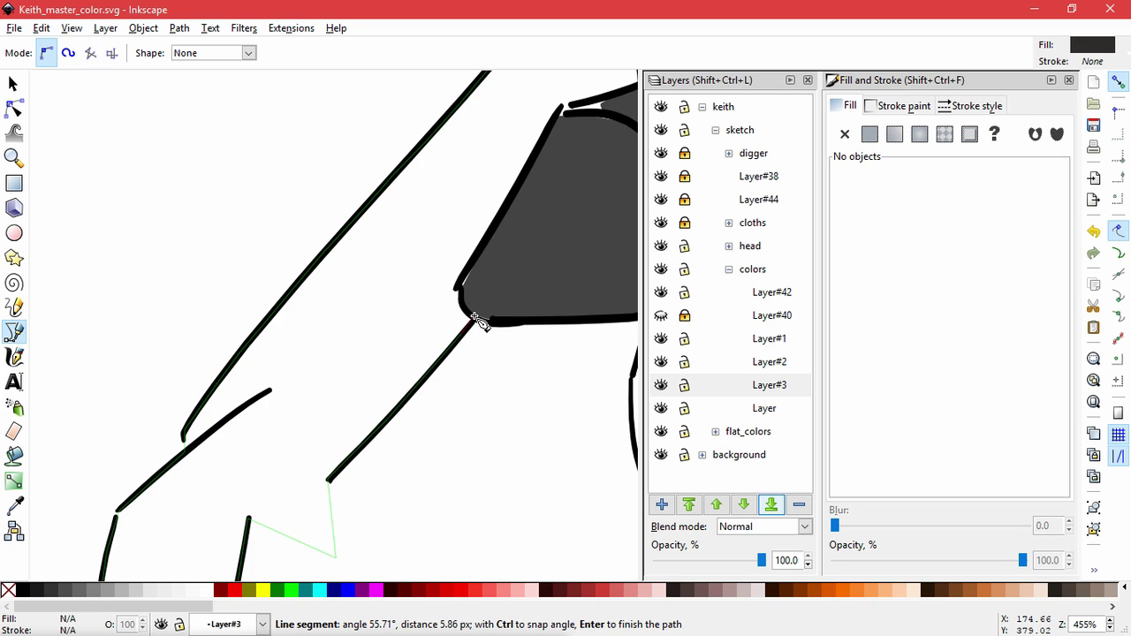
pyautogui.click(475, 317)
pyautogui.click(465, 309)
pyautogui.click(460, 286)
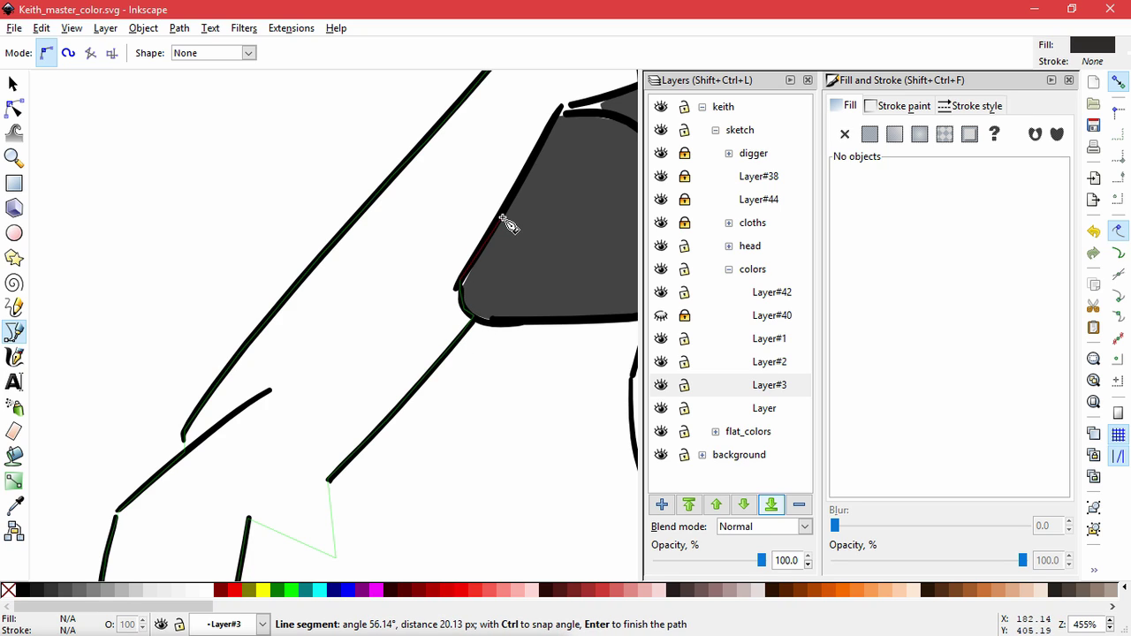
pyautogui.click(548, 114)
# Trace from the handle's upper corner along its top edge to where it meets the hand.
pyautogui.press('space')
pyautogui.moveTo(554, 117); pyautogui.dragTo(338, 406)
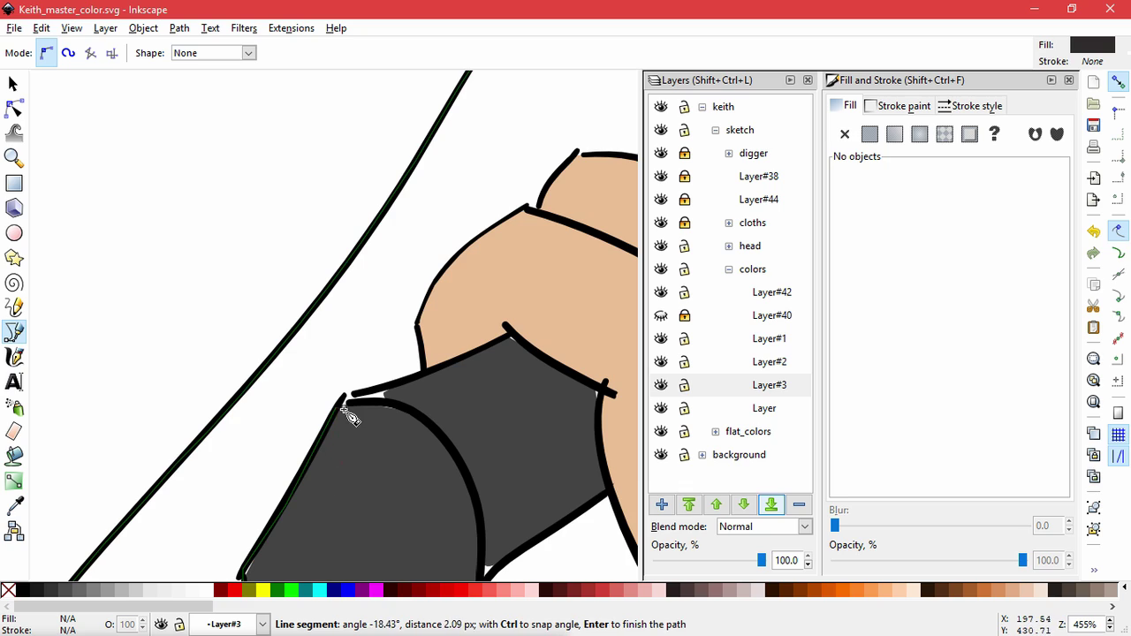
pyautogui.click(354, 395)
pyautogui.click(424, 374)
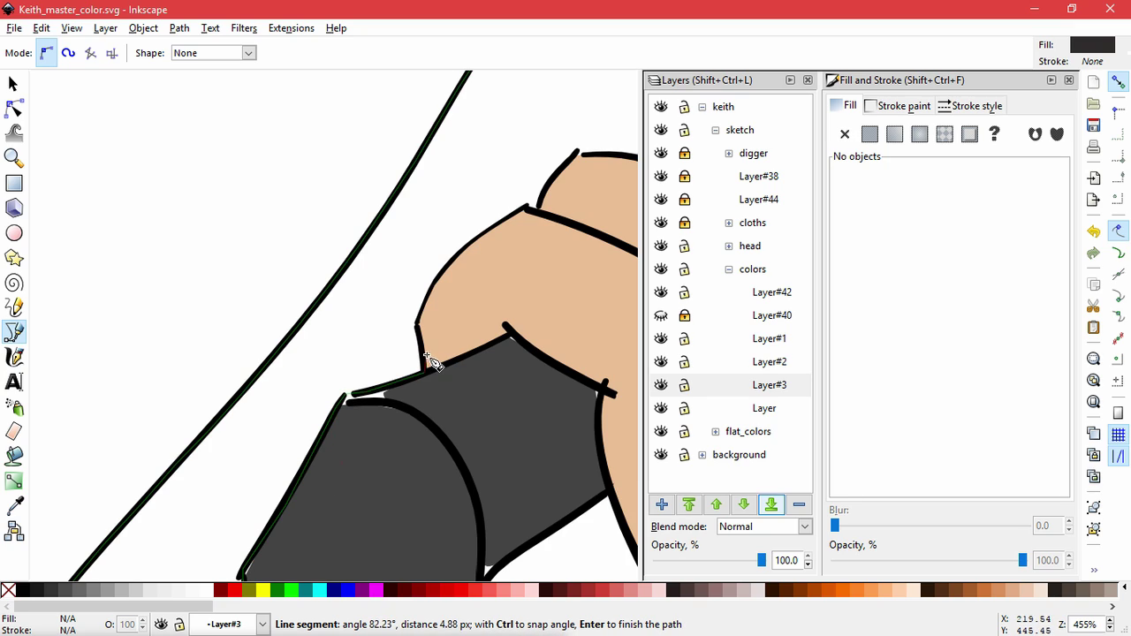
# Trace the outer contour of the lowest finger up to its knuckle.
pyautogui.click(416, 325)
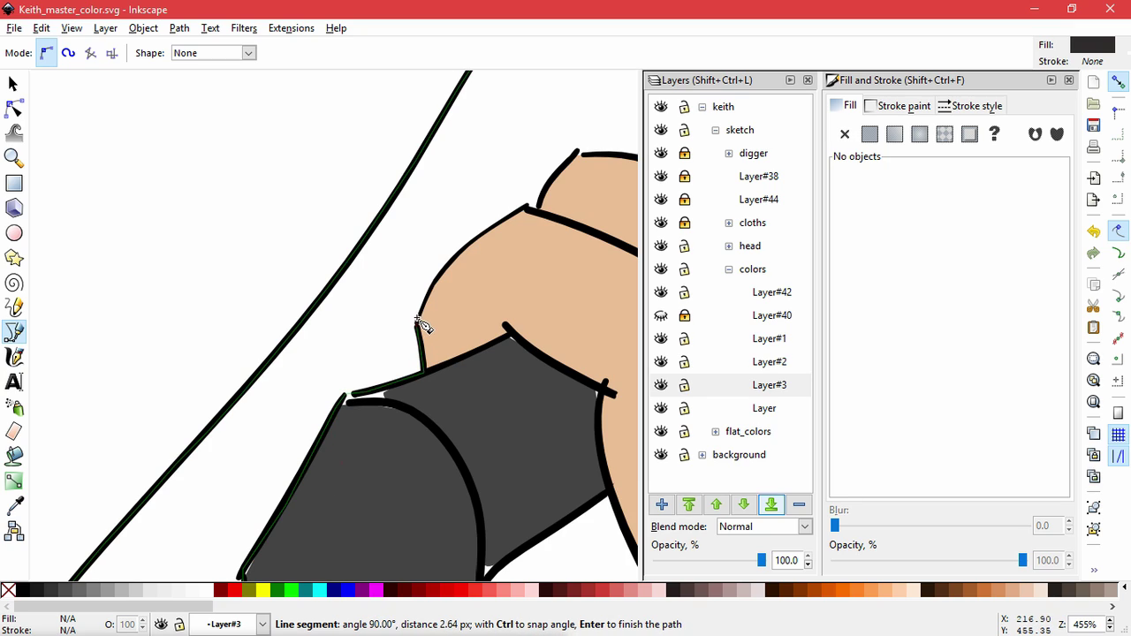
pyautogui.click(435, 280)
pyautogui.moveTo(527, 212)
pyautogui.mouseDown()
pyautogui.moveTo(523, 291)
pyautogui.moveTo(397, 484)
pyautogui.mouseUp()
# Trace the outer contour of the second finger up to its junction with the third finger.
pyautogui.click(395, 464)
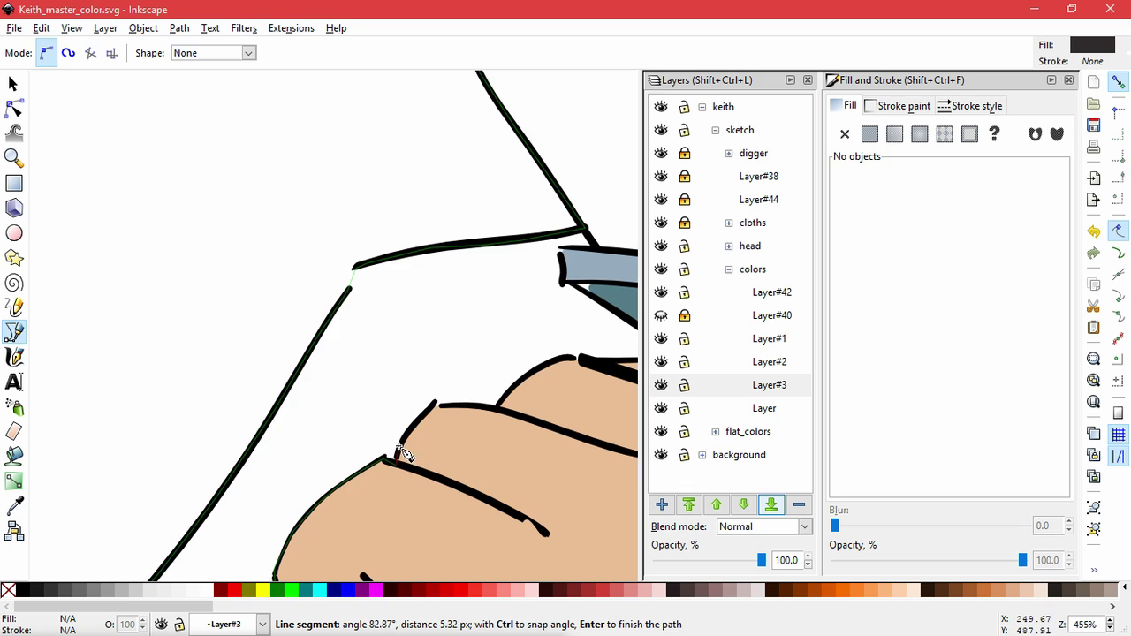
pyautogui.click(397, 448)
pyautogui.click(434, 405)
pyautogui.click(460, 407)
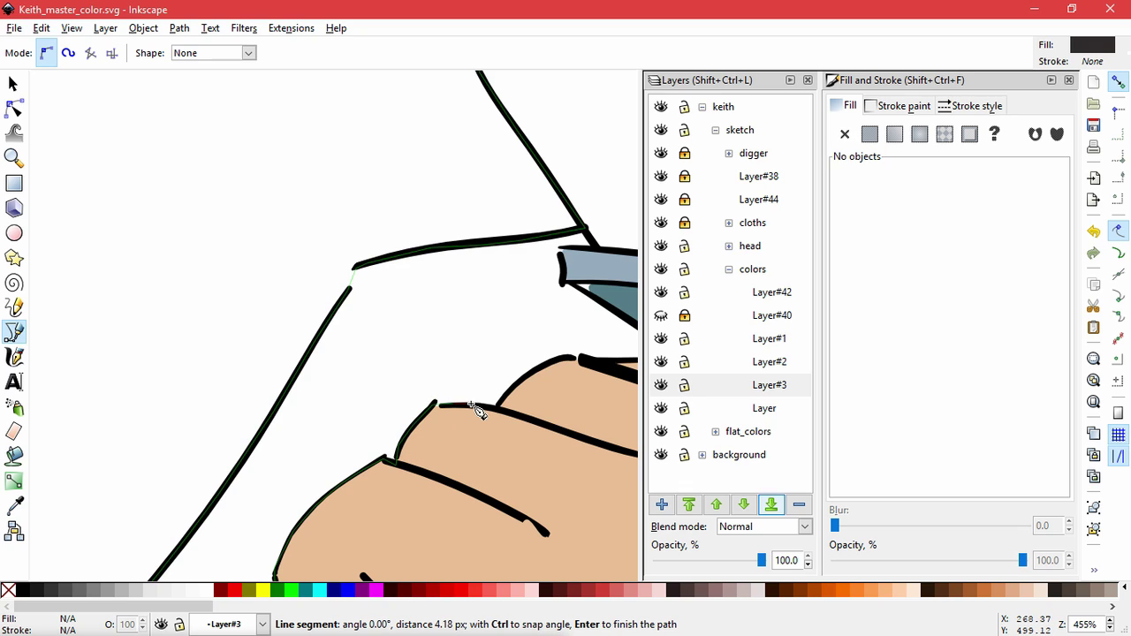
pyautogui.click(490, 408)
pyautogui.click(495, 410)
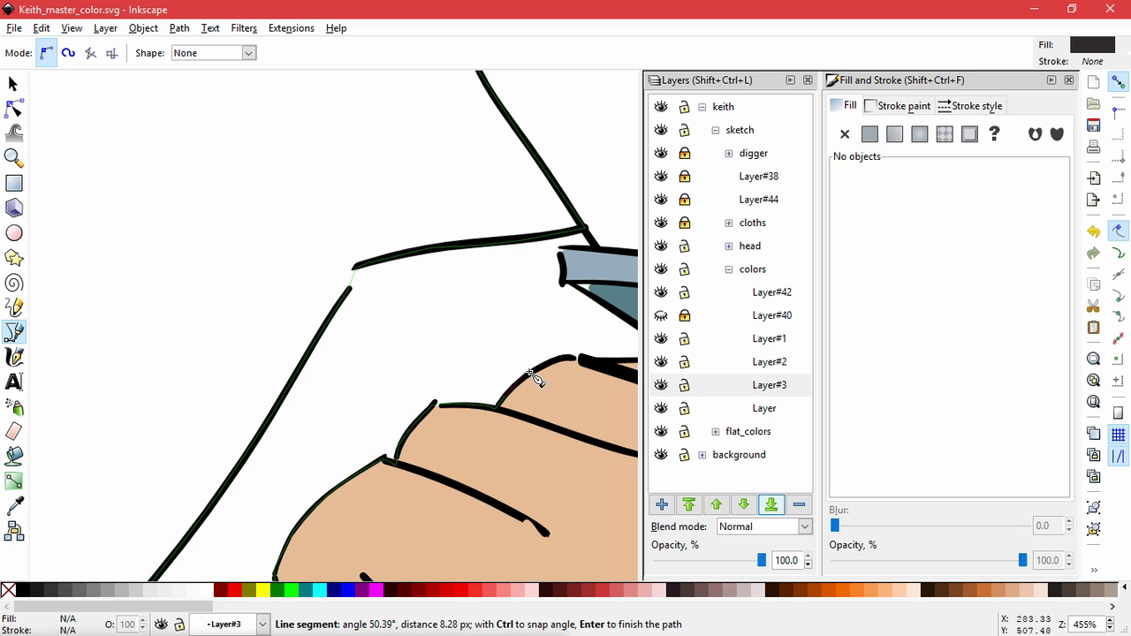
# Trace the outer contour of the third finger over its knuckle to the start of the hand's thick top line.
pyautogui.click(569, 359)
pyautogui.click(583, 360)
pyautogui.press('space')
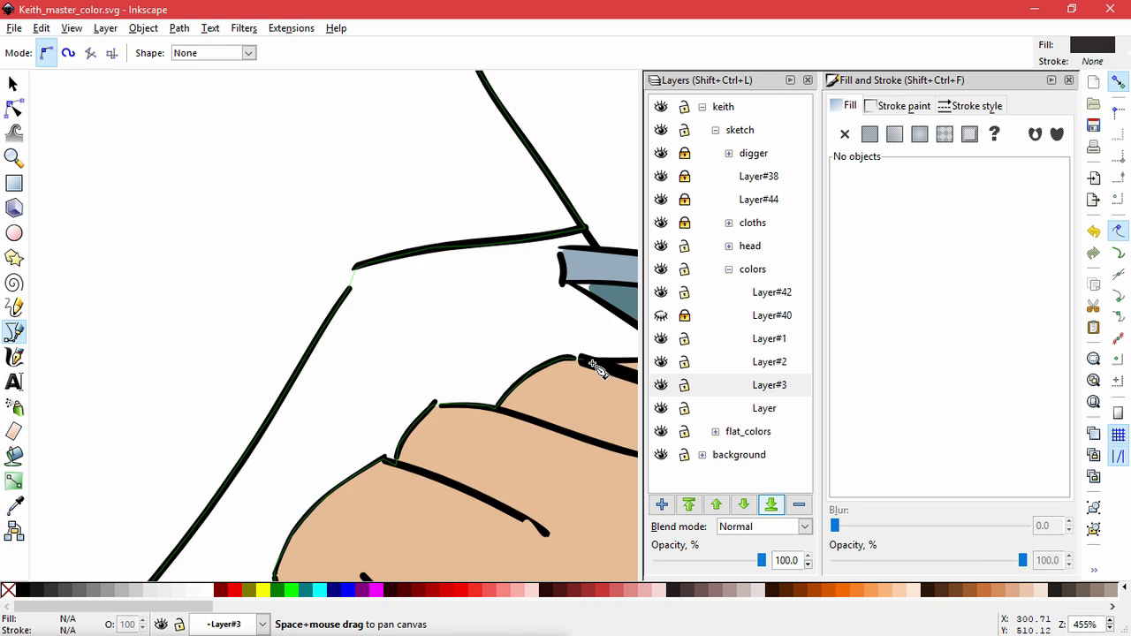
# Trace along the hand's upper edge to the lower tip of the knife's teal guard.
pyautogui.moveTo(590, 364); pyautogui.dragTo(419, 456)
pyautogui.click(455, 455)
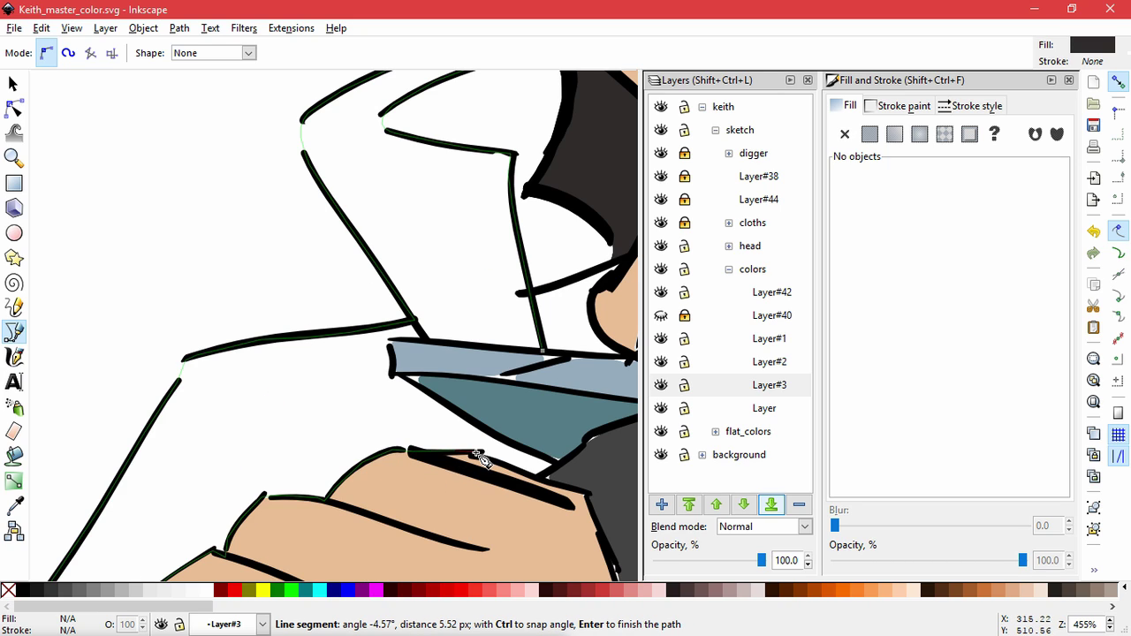
pyautogui.click(482, 460)
pyautogui.click(532, 469)
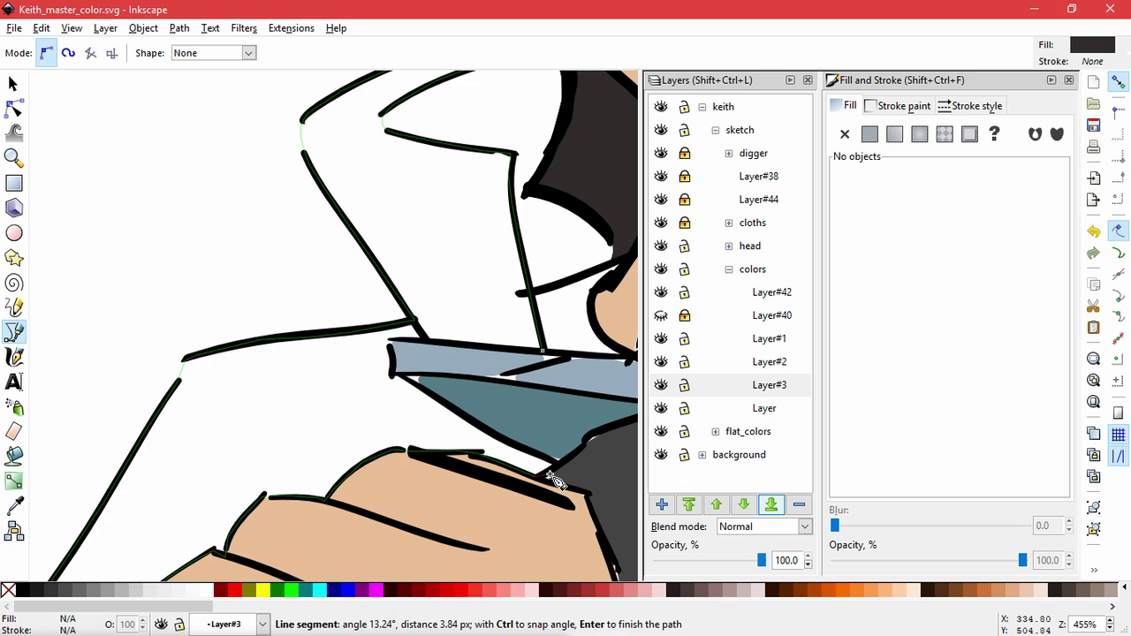
pyautogui.click(562, 470)
# Trace the teal guard's underside, its blunt outer end and its top edge, closing the path at the collar's starting node.
pyautogui.click(537, 454)
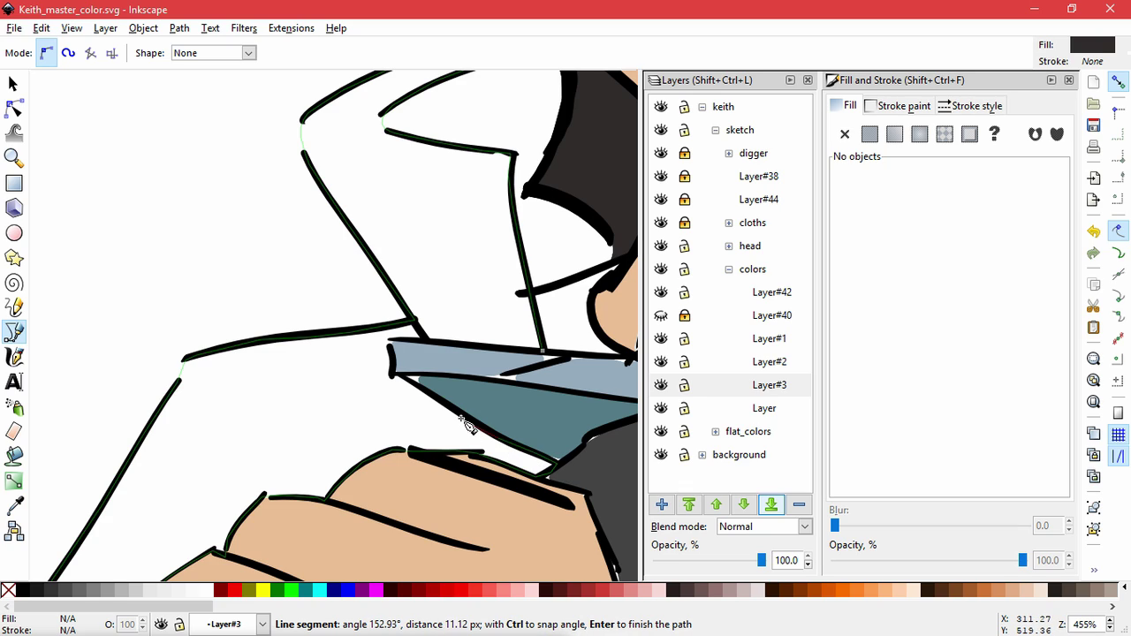
pyautogui.click(460, 414)
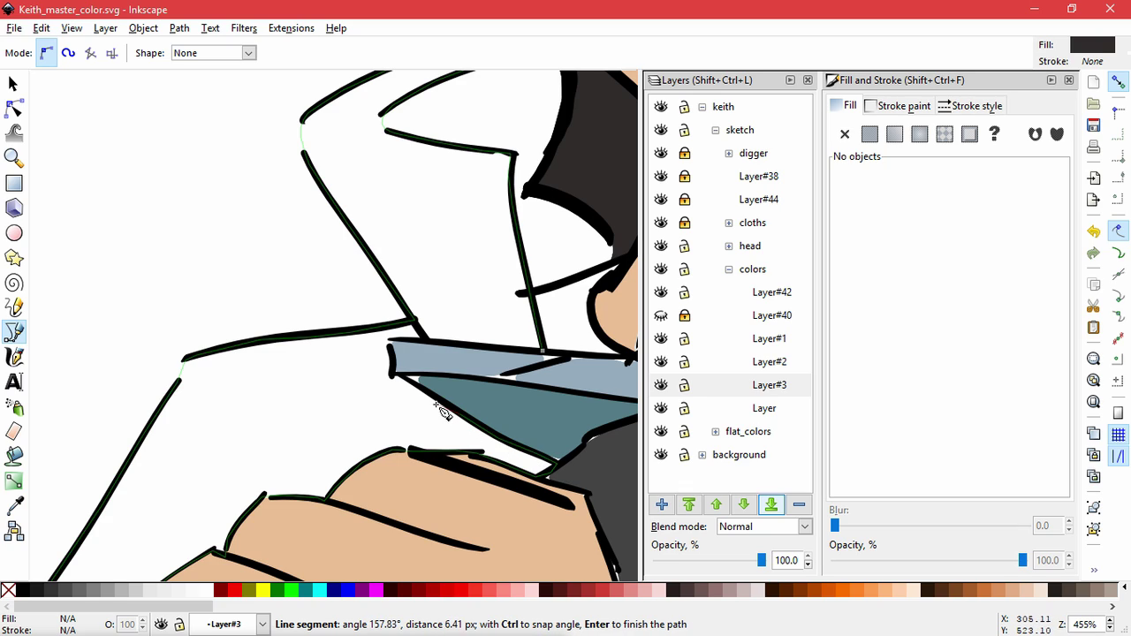
pyautogui.click(390, 374)
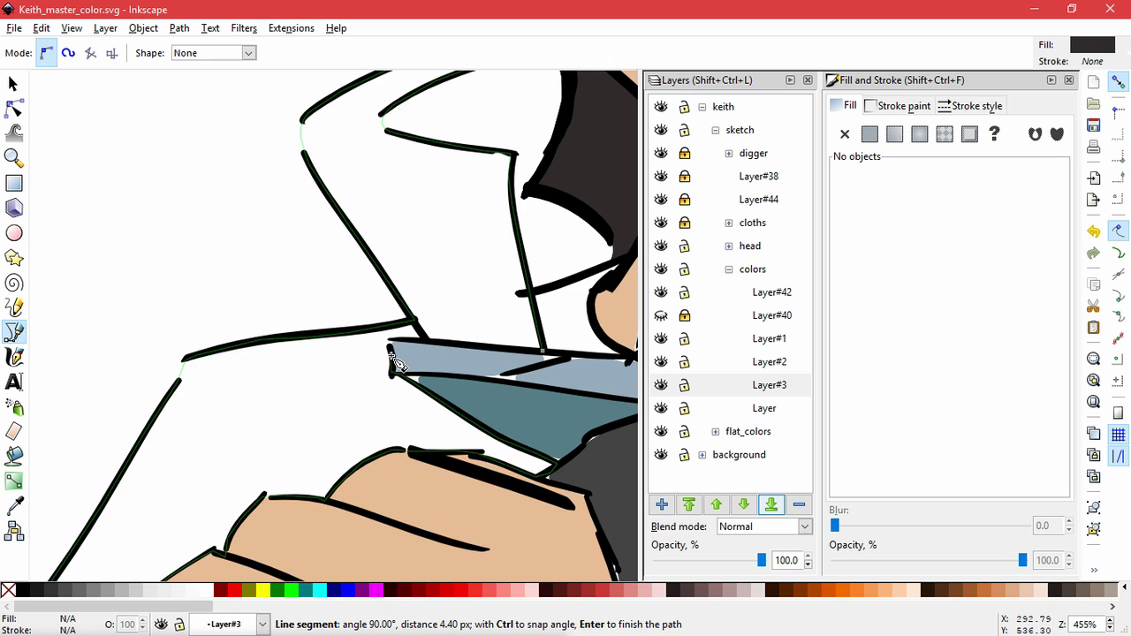
pyautogui.click(391, 356)
pyautogui.click(390, 348)
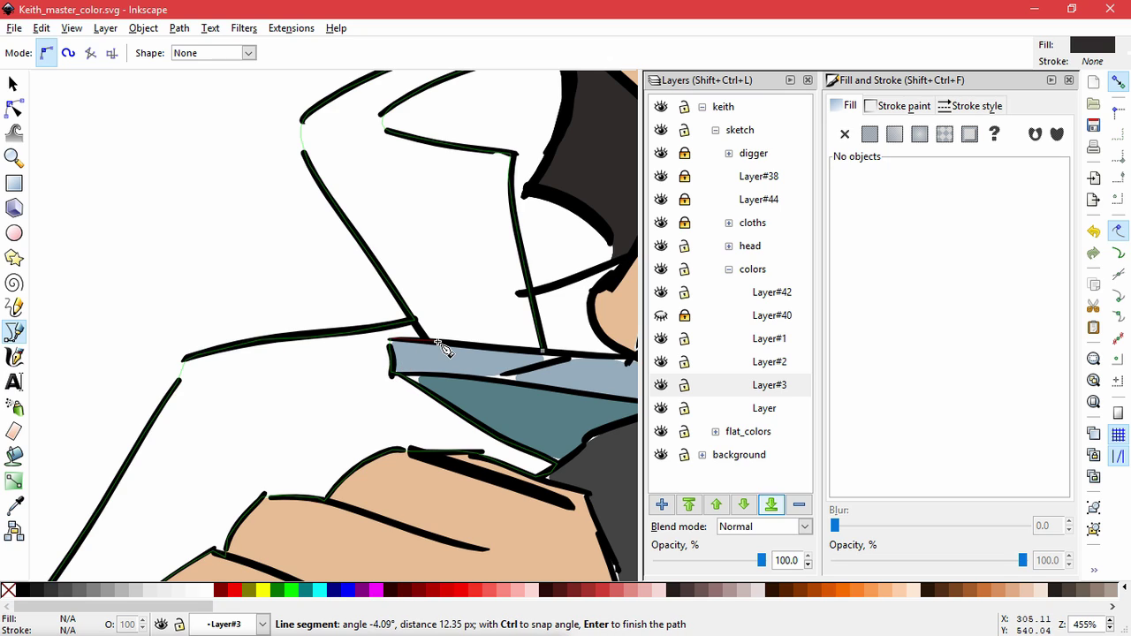
pyautogui.click(545, 353)
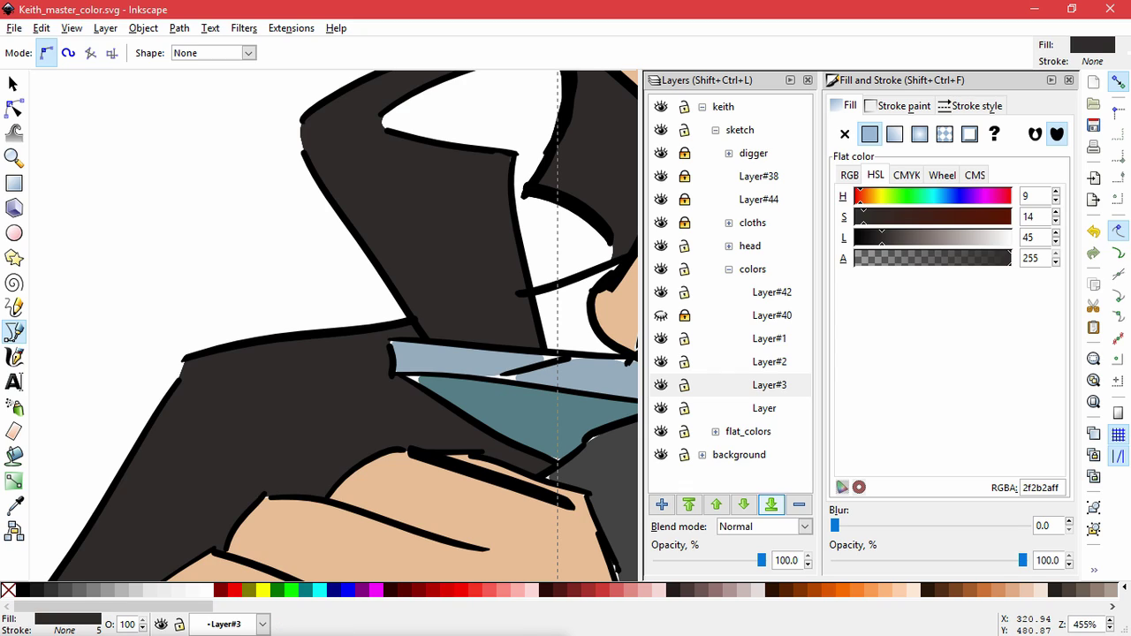
# Set the closed jacket shape's fill colour to E8E6D9.
pyautogui.doubleClick(1042, 487)
pyautogui.write('E8E6D9')
pyautogui.press('Return')
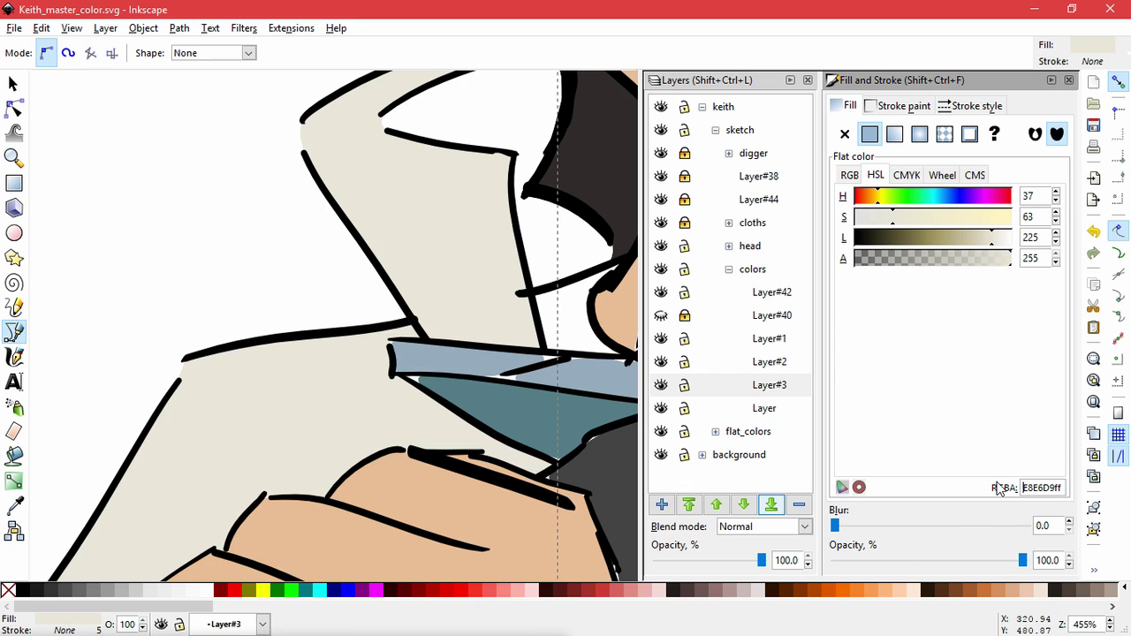
# Bucket-fill the enclosed area inside the collar with the same cream colour.
pyautogui.scroll(-3, 384, 303)
pyautogui.scroll(-3, 385, 303)
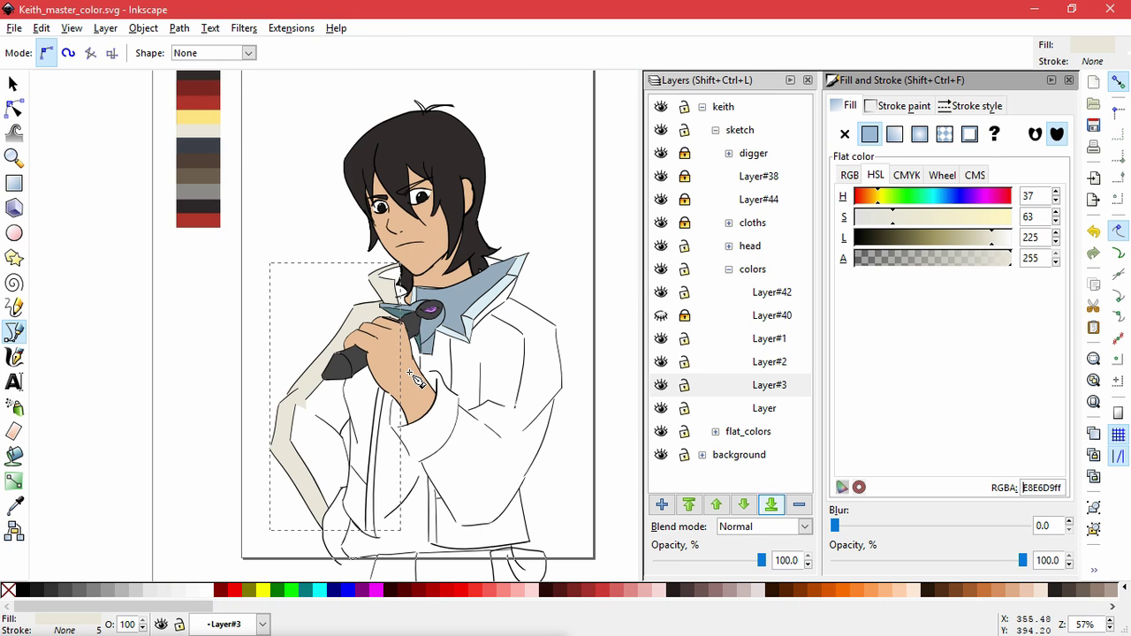
pyautogui.scroll(4, 389, 305)
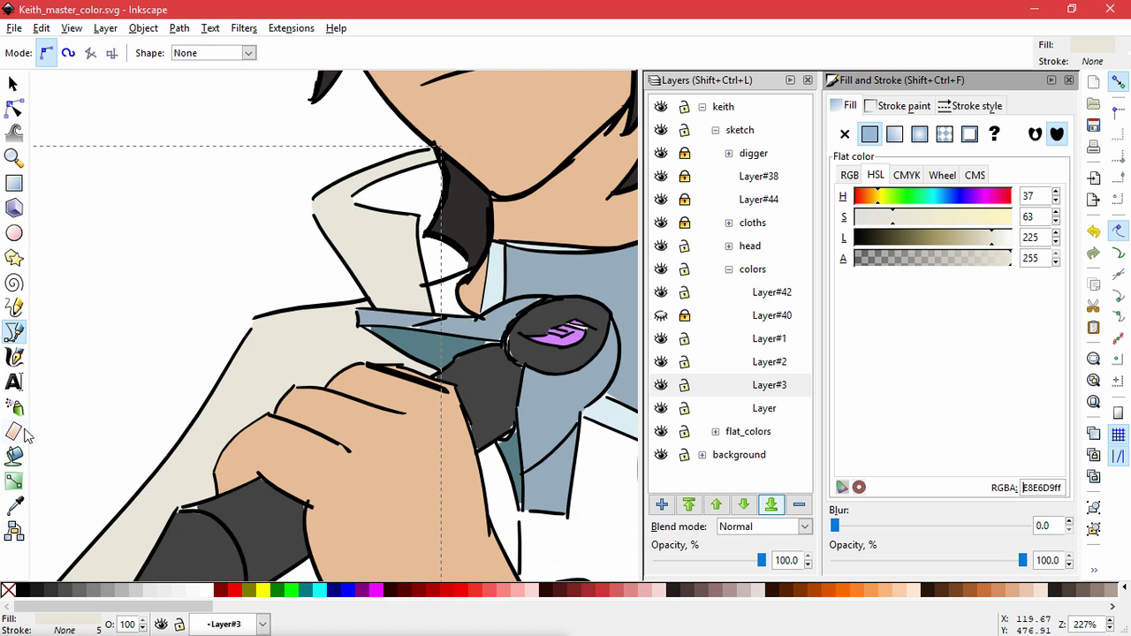
pyautogui.click(14, 456)
pyautogui.click(416, 196)
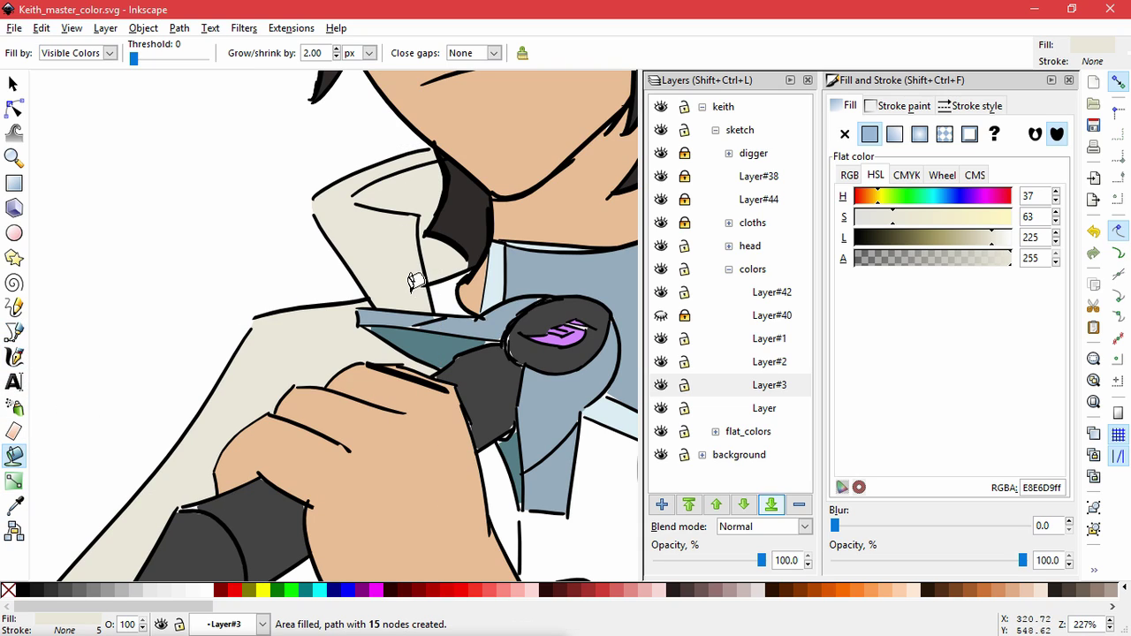
pyautogui.scroll(-4, 388, 284)
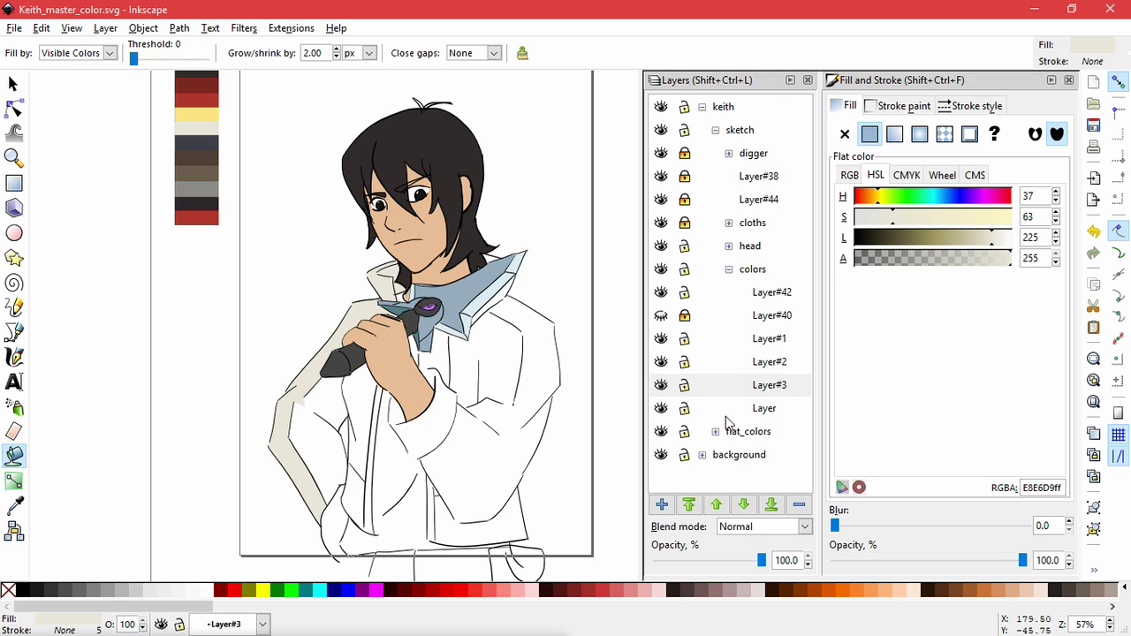
# Check the hatched colour guide in Layer#40 and the jacket fills in Layer#3 by toggling each layer's visibility.
pyautogui.click(661, 315)
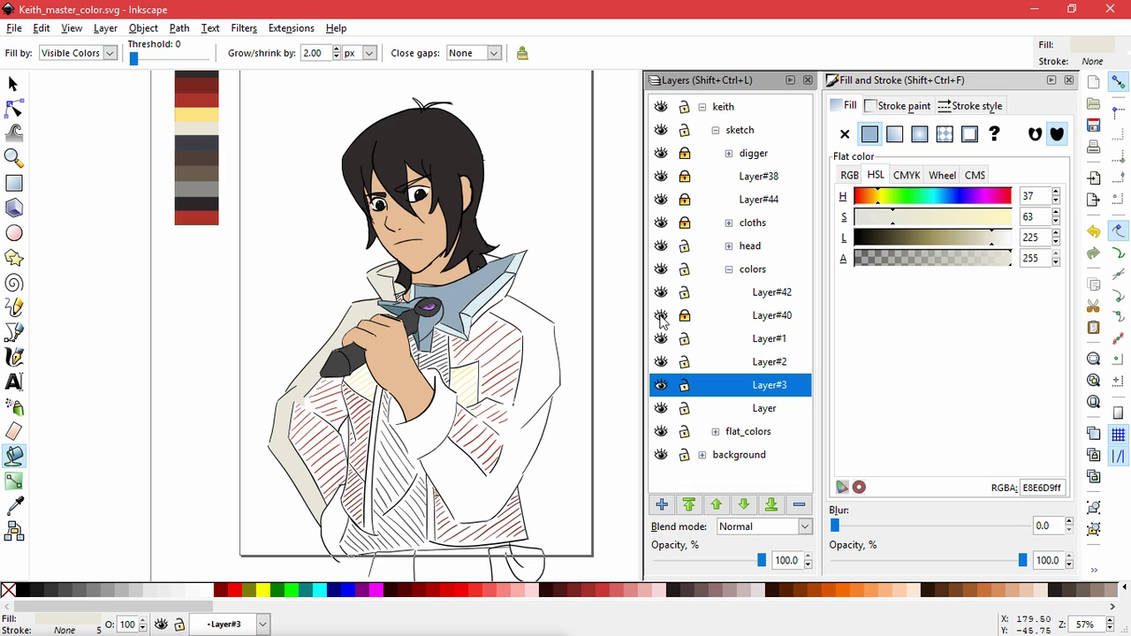
pyautogui.click(661, 315)
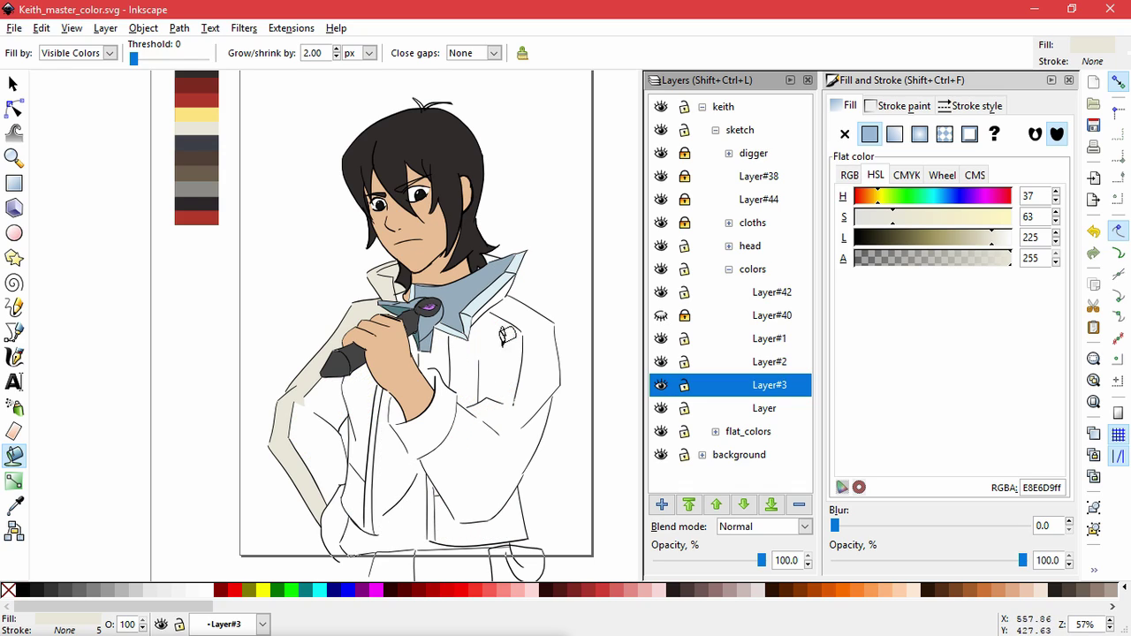
pyautogui.click(661, 386)
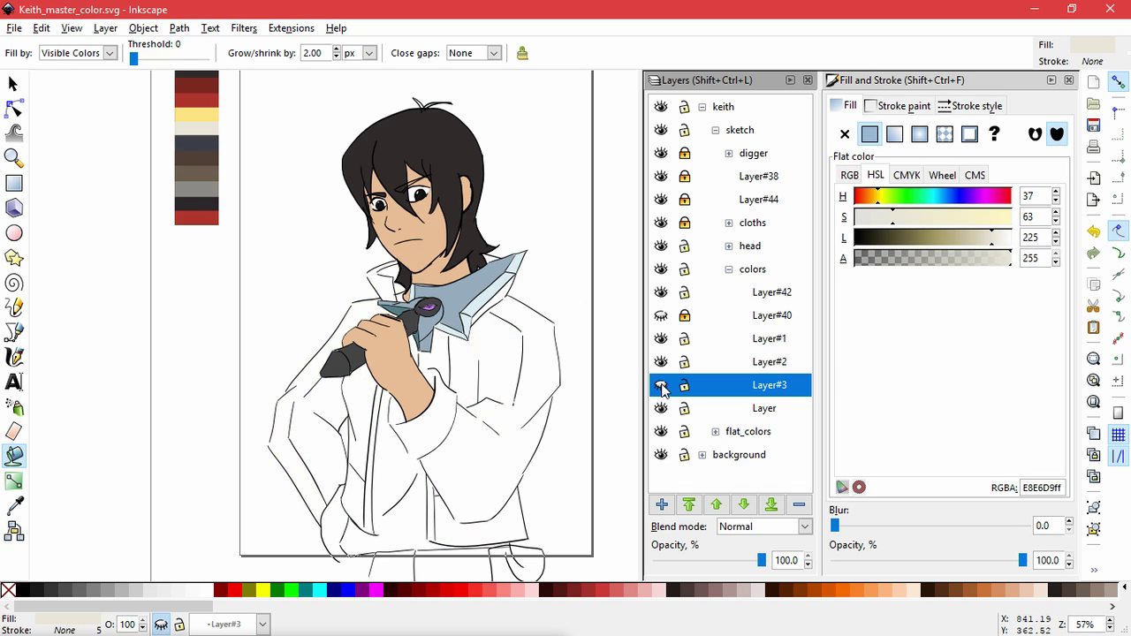
pyautogui.click(661, 385)
# Bucket-fill the small collar areas between the back hair and the blue blade with the cream colour.
pyautogui.click(490, 255)
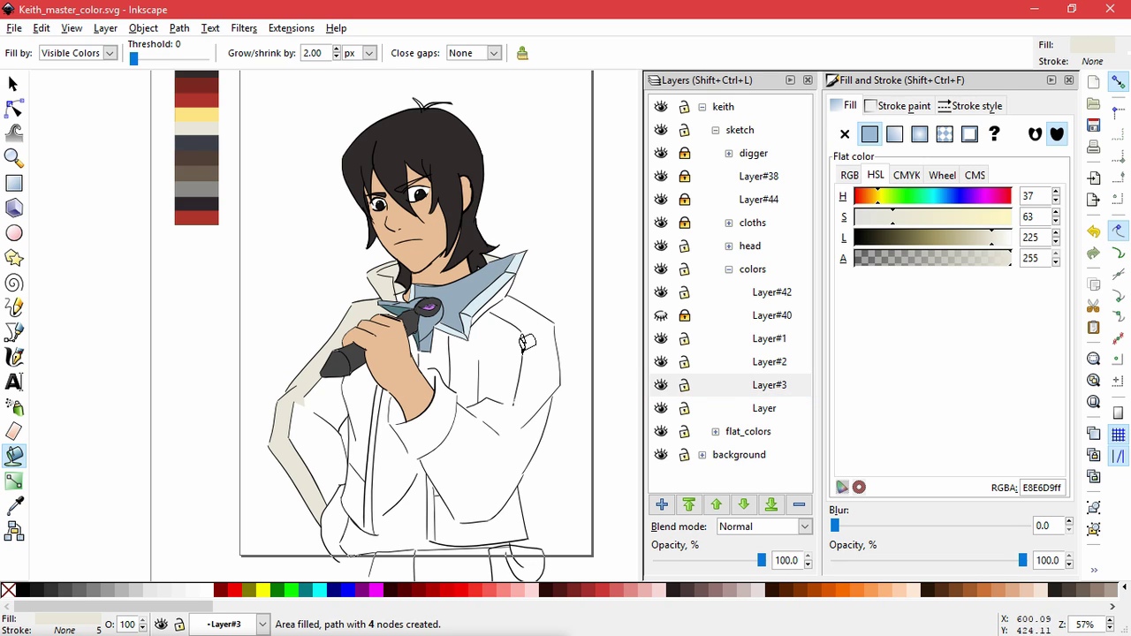
pyautogui.press('Escape')
pyautogui.scroll(3, 494, 253)
pyautogui.click(488, 251)
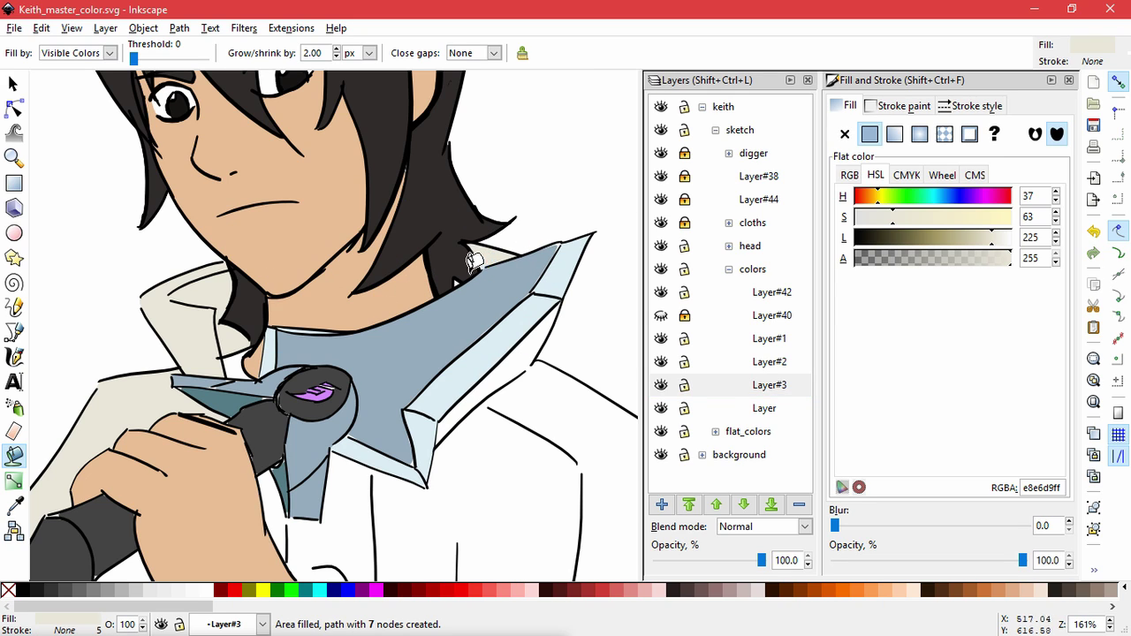
pyautogui.scroll(3, 437, 270)
pyautogui.click(493, 286)
pyautogui.scroll(-4, 493, 285)
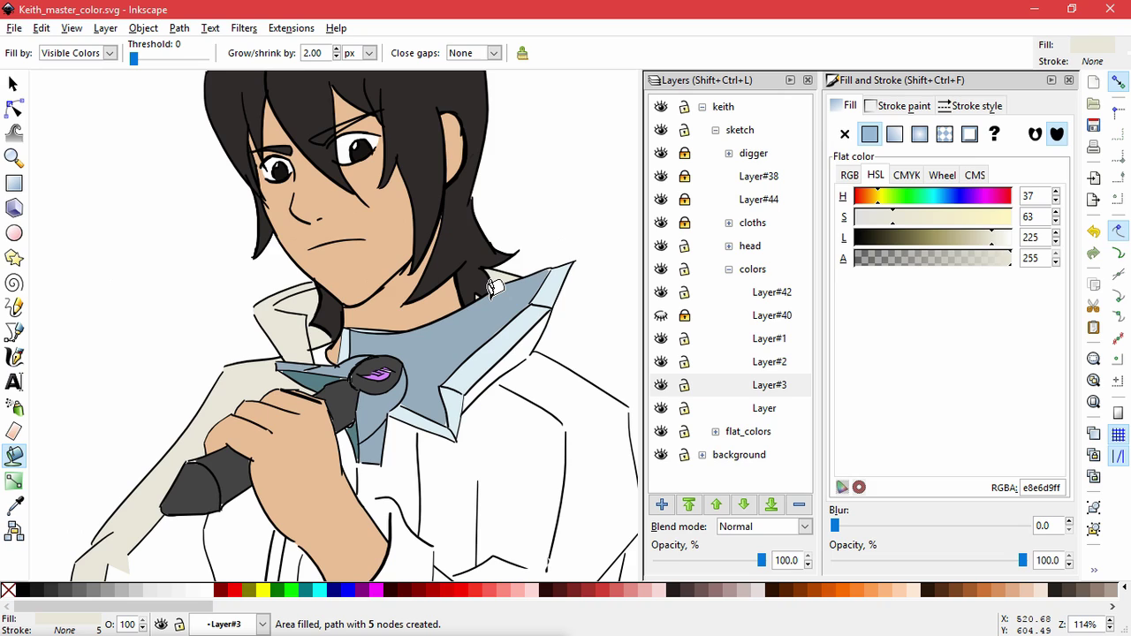
pyautogui.scroll(-2, 547, 353)
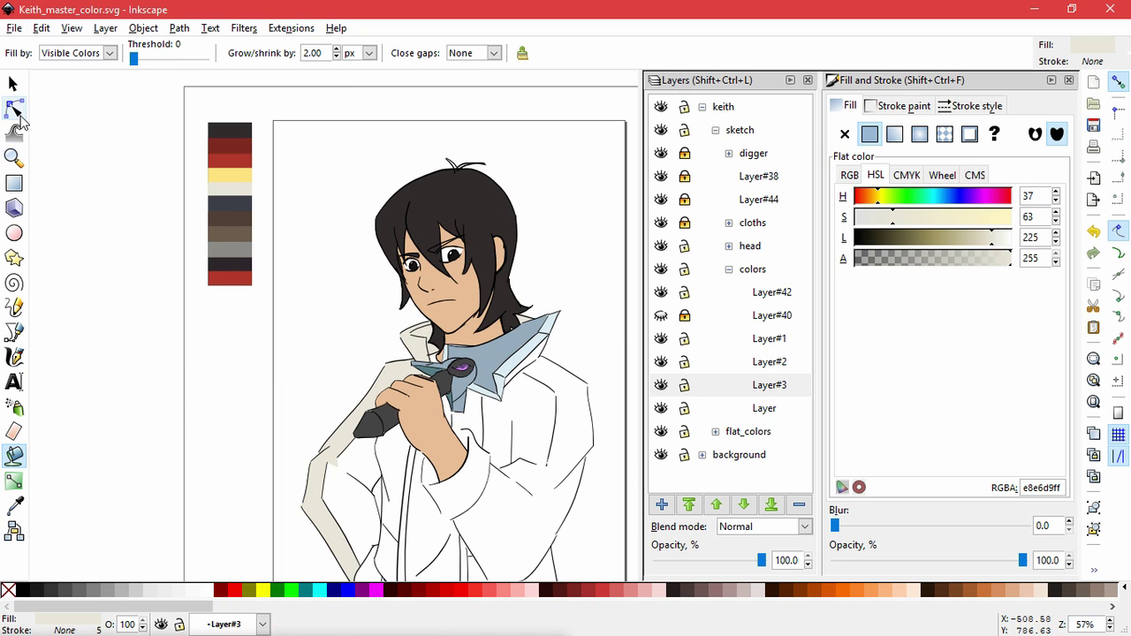
# Deselect everything and start a new Bezier path at the jacket's inner shoulder line, tracing the upper sleeve seam to its corner.
pyautogui.click(13, 83)
pyautogui.click(259, 342)
pyautogui.moveTo(283, 329); pyautogui.dragTo(109, 284)
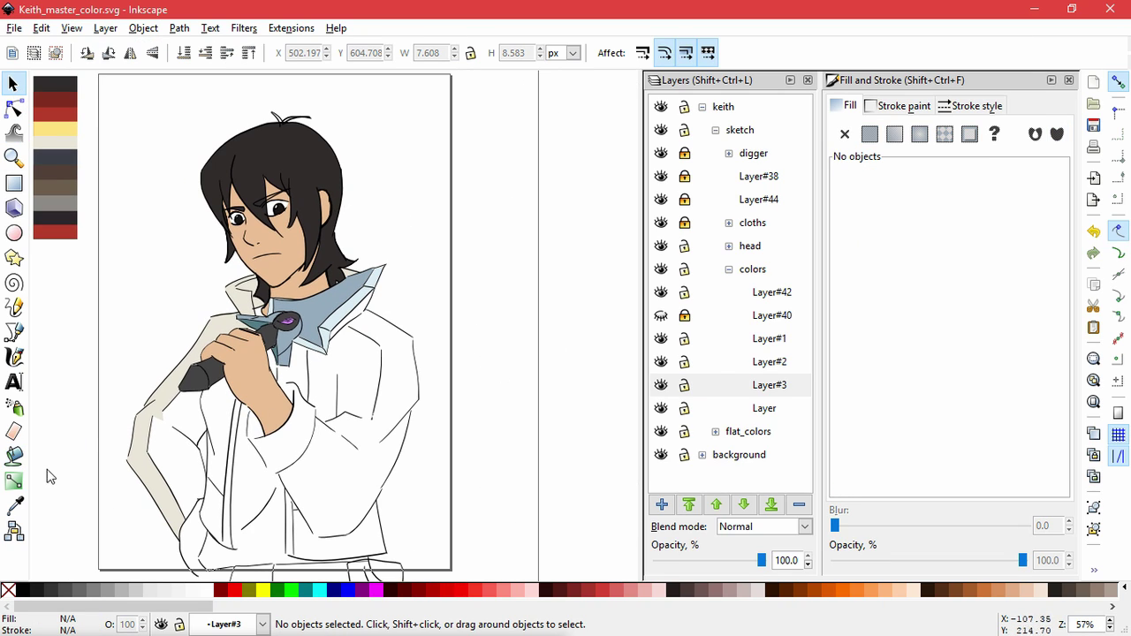
pyautogui.click(13, 331)
pyautogui.scroll(1, 338, 350)
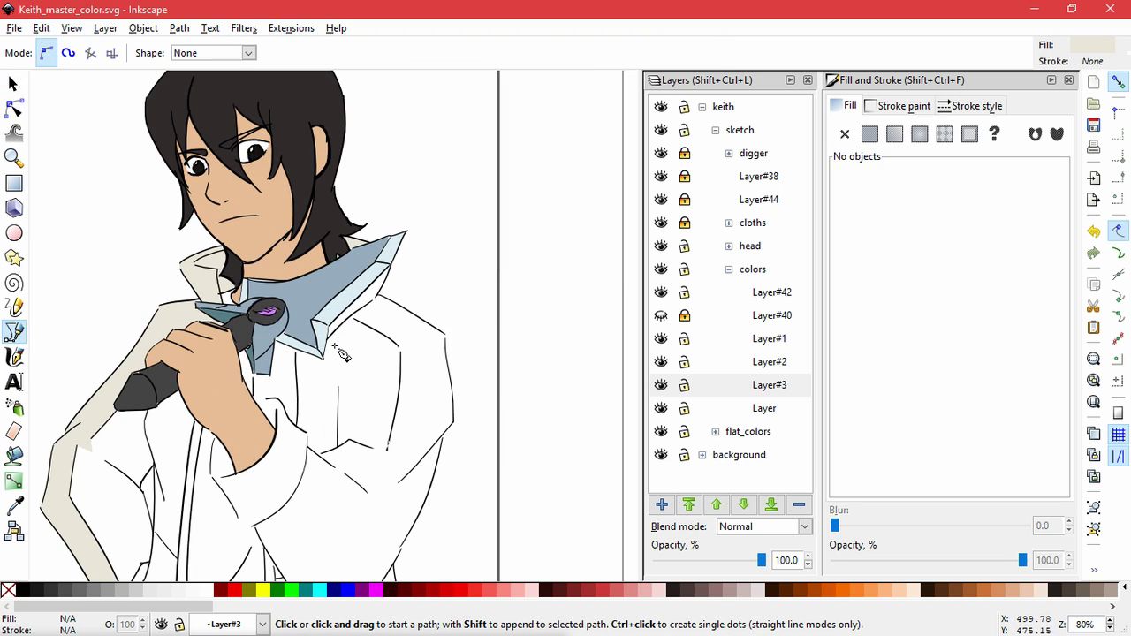
pyautogui.scroll(4, 384, 328)
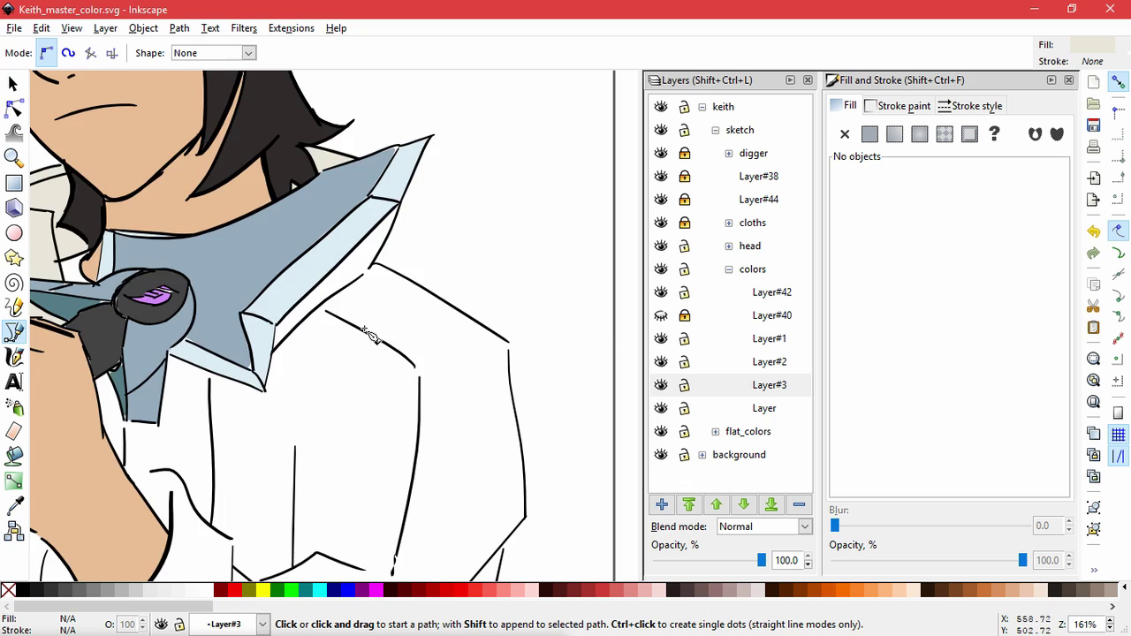
pyautogui.click(269, 285)
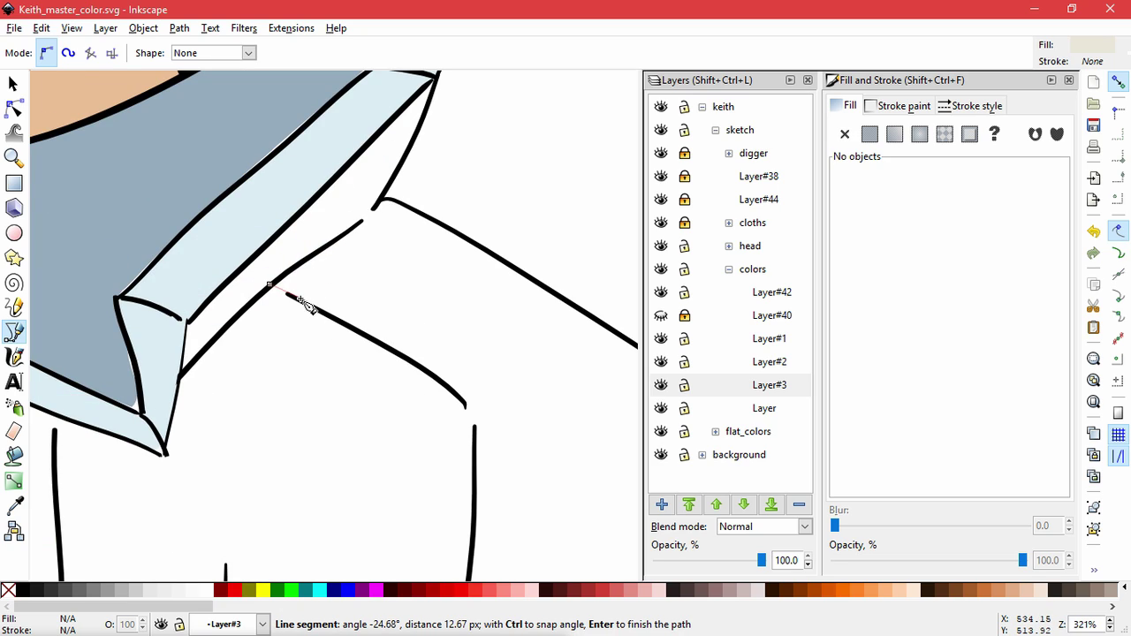
pyautogui.click(465, 406)
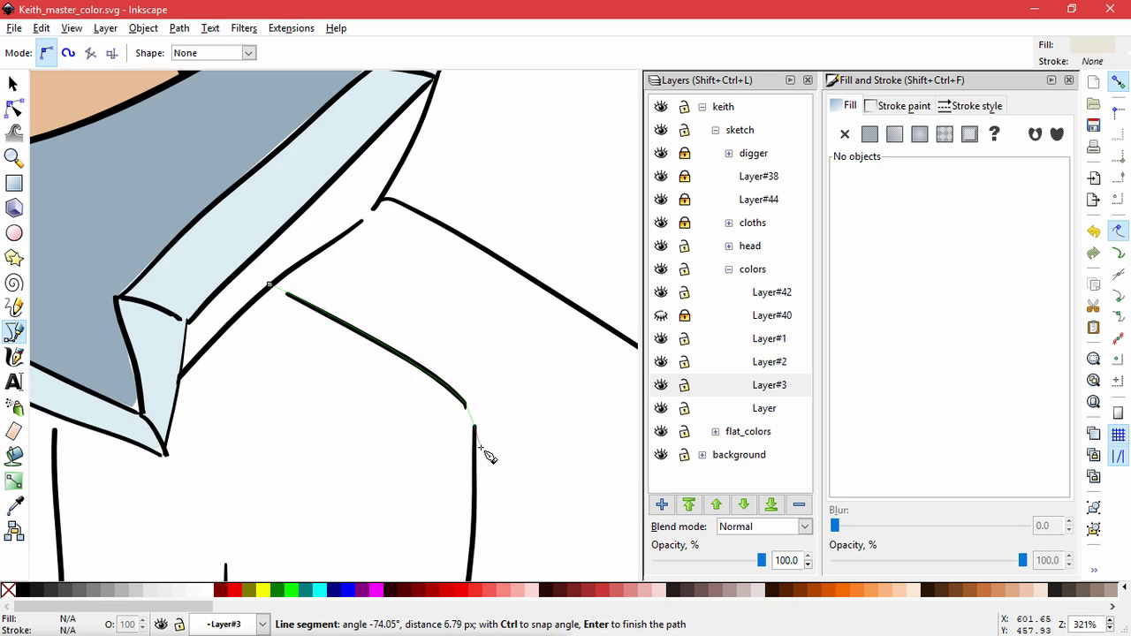
# Trace the sleeve seam from its shoulder corner down to its lower end.
pyautogui.scroll(-6, 480, 451)
pyautogui.scroll(5, 460, 353)
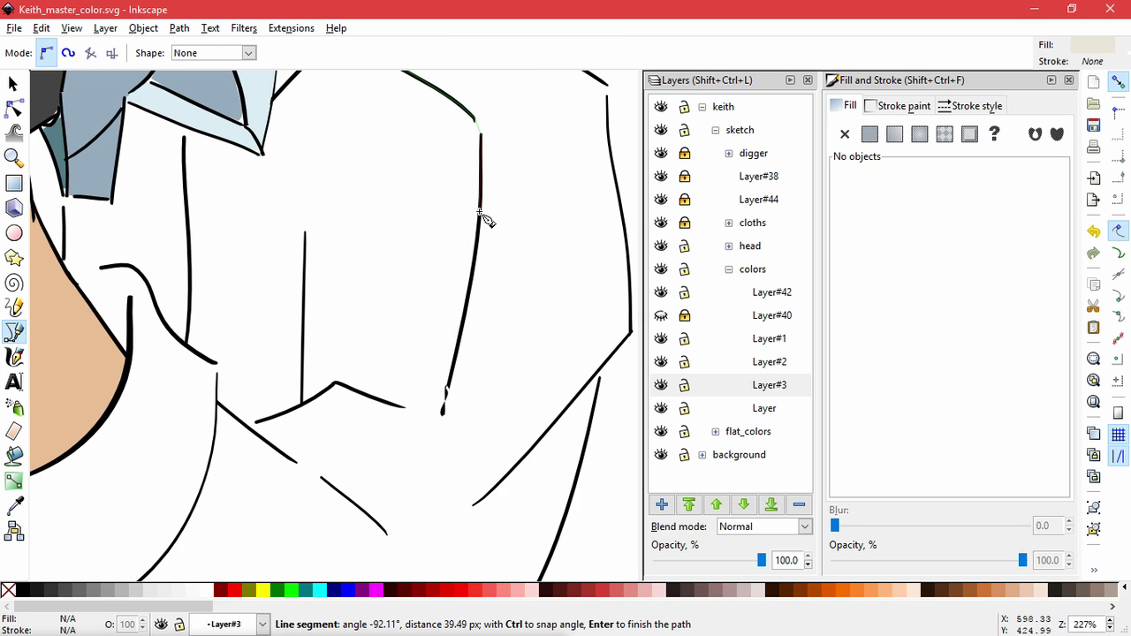
pyautogui.click(480, 213)
pyautogui.click(469, 295)
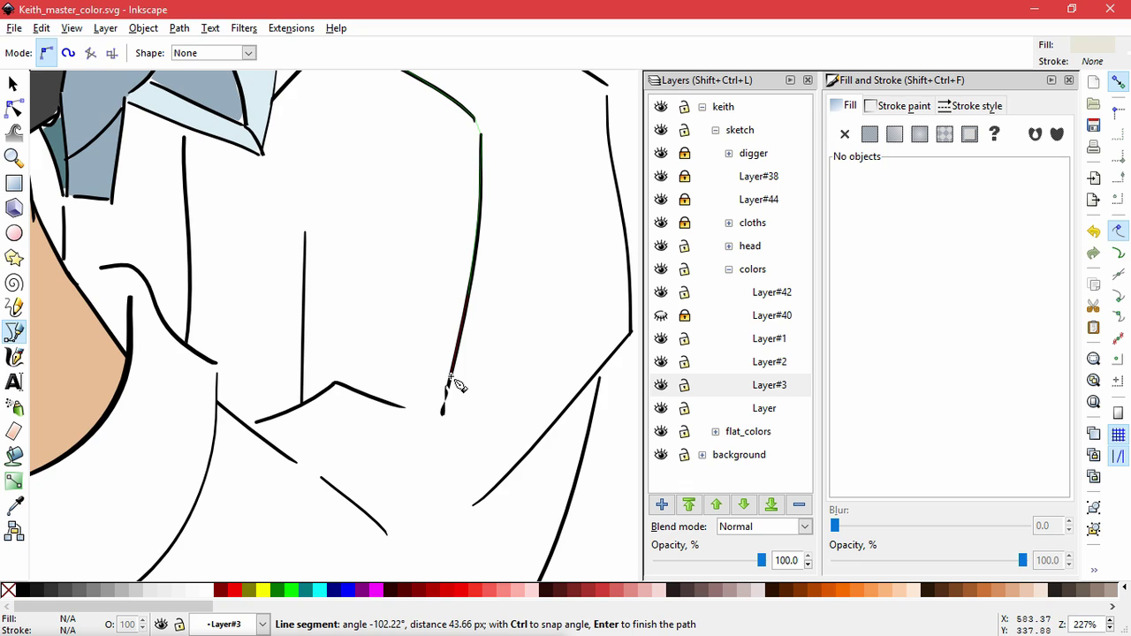
pyautogui.click(449, 383)
pyautogui.click(443, 412)
# Extend the path past the seam's end to the forearm crease and trace the crease back to the cuff edge.
pyautogui.moveTo(420, 476); pyautogui.dragTo(436, 402)
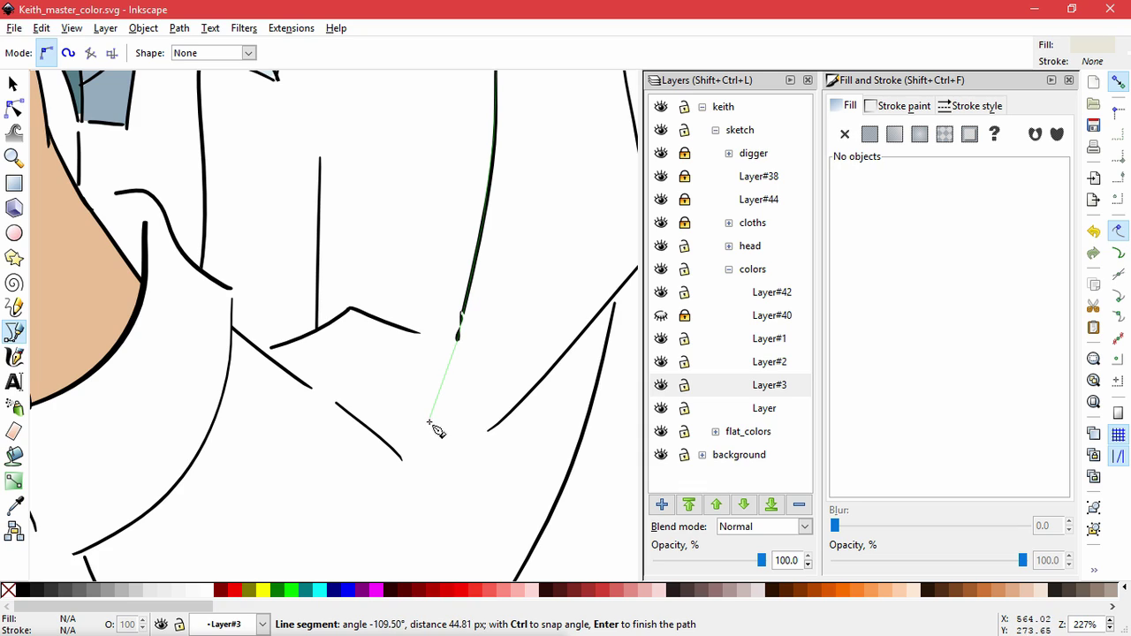
pyautogui.click(429, 421)
pyautogui.click(447, 483)
pyautogui.click(402, 459)
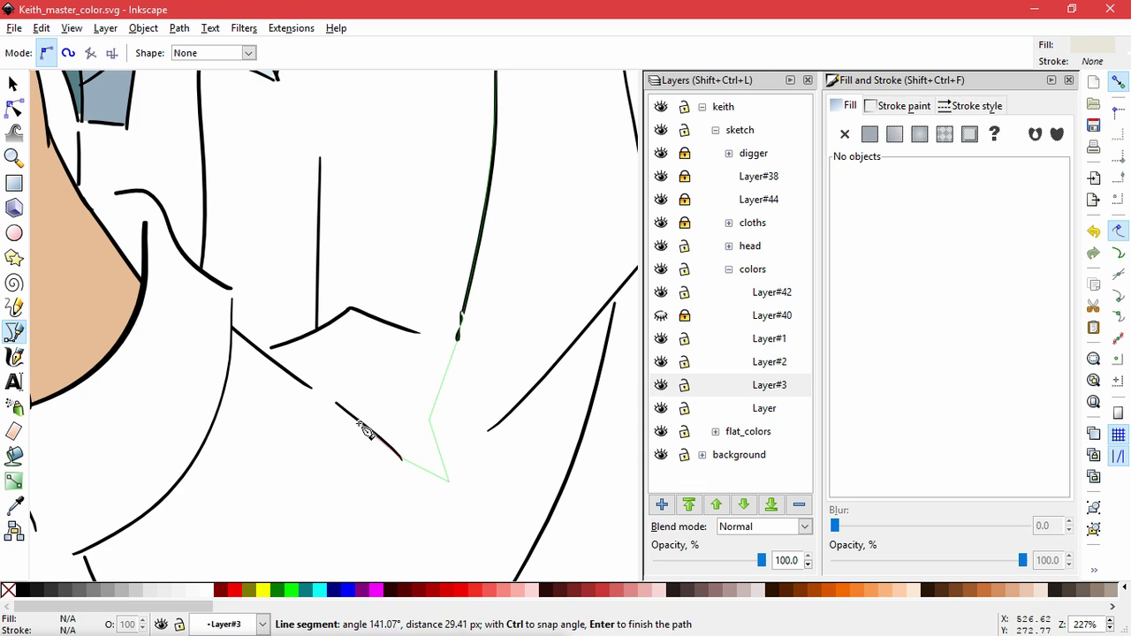
pyautogui.click(306, 384)
pyautogui.scroll(2, 223, 335)
pyautogui.click(241, 321)
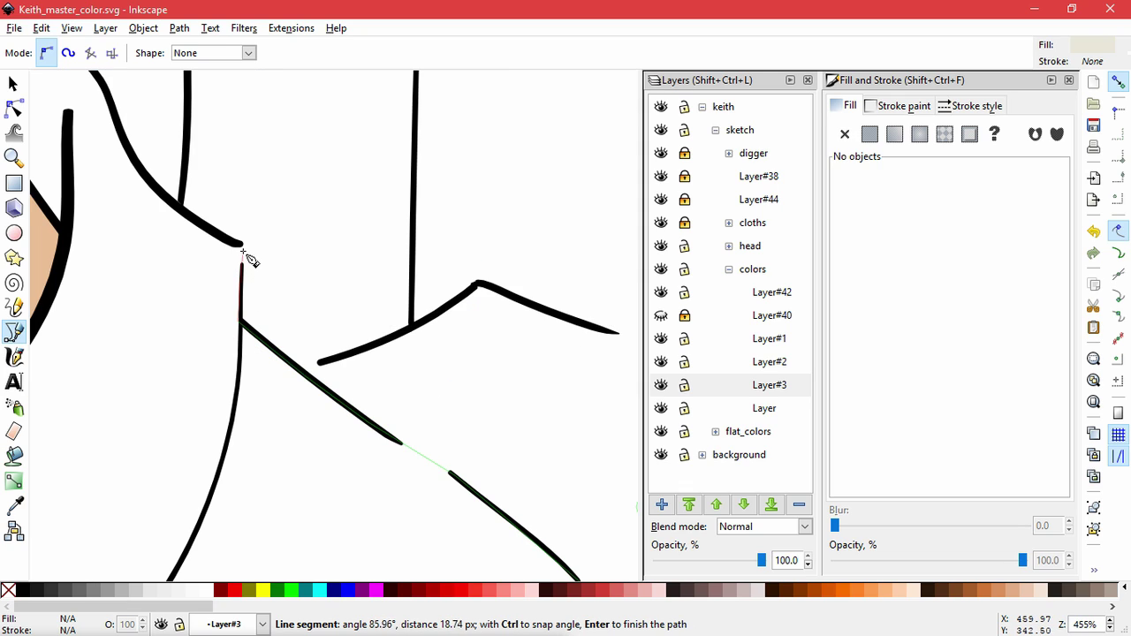
# Trace up the cuff edge and along the curved cuff fold to its rounded end near the hand.
pyautogui.moveTo(239, 245); pyautogui.dragTo(231, 242)
pyautogui.click(205, 228)
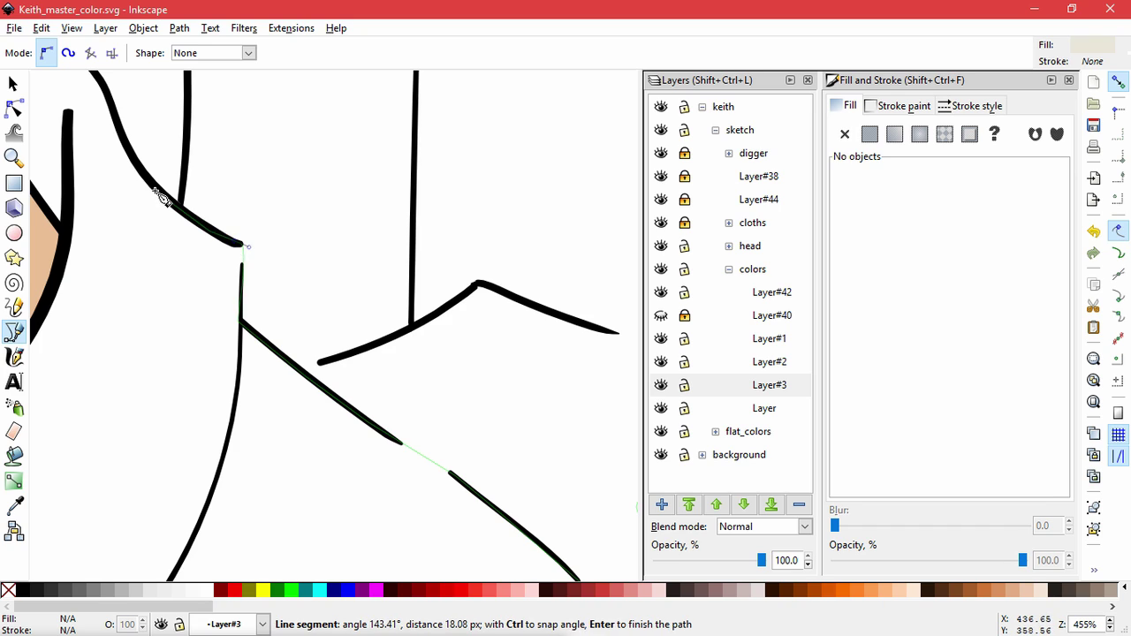
pyautogui.click(154, 190)
pyautogui.moveTo(116, 128); pyautogui.dragTo(222, 362)
pyautogui.click(231, 378)
pyautogui.click(214, 321)
pyautogui.click(196, 299)
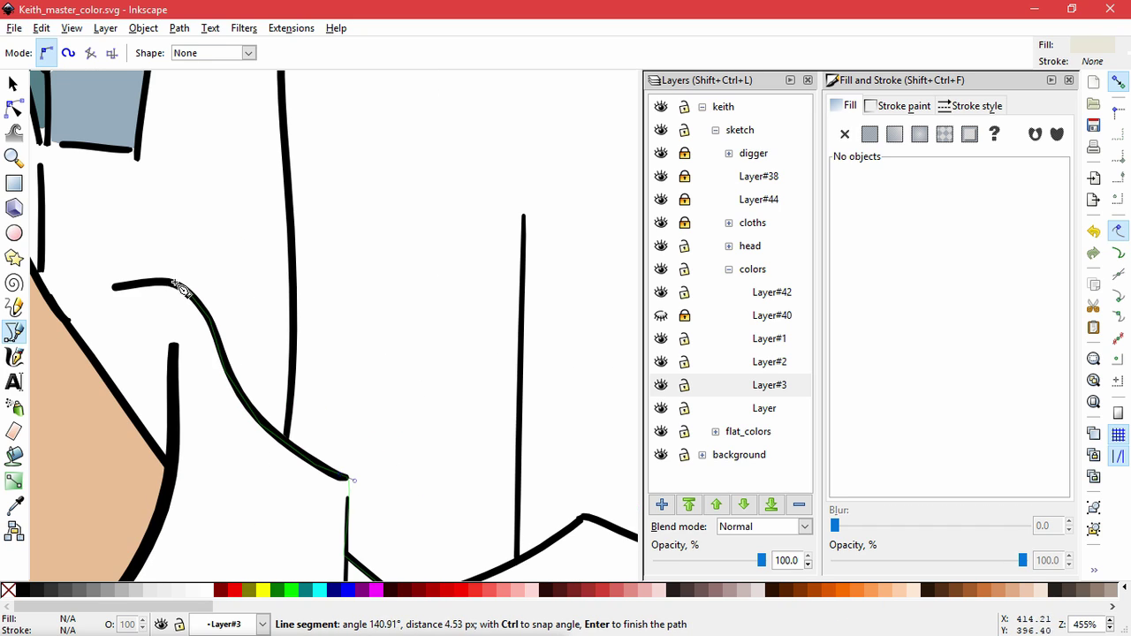
pyautogui.click(170, 284)
pyautogui.moveTo(129, 304); pyautogui.dragTo(300, 297)
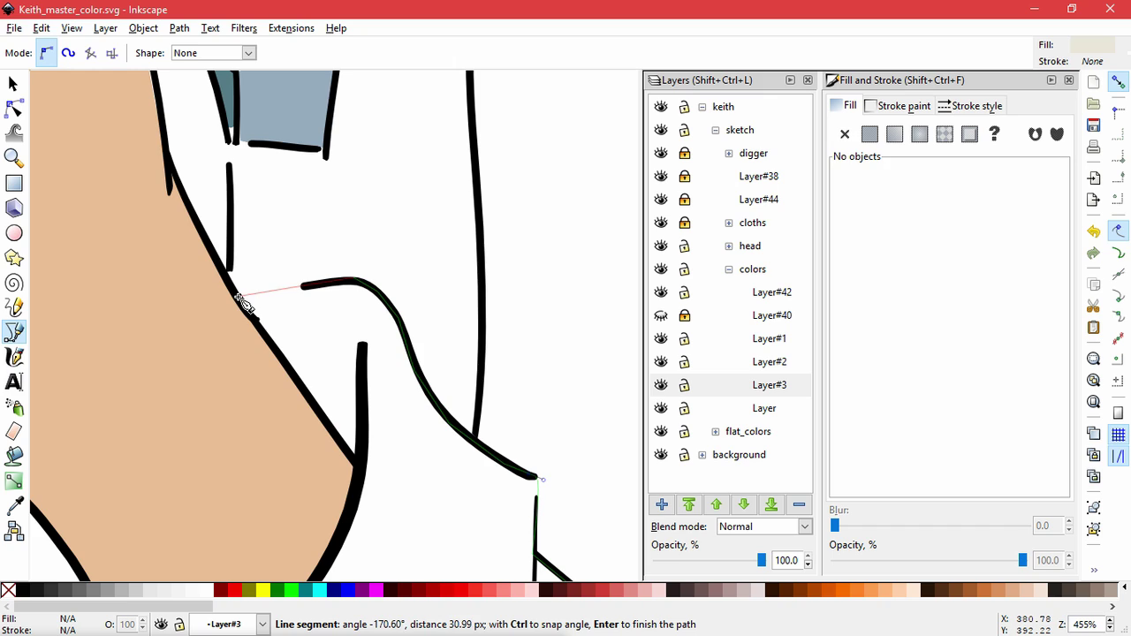
# Bridge the path with a curve from the cuff fold's rounded end to the forearm outline and trace it to the wrist corner.
pyautogui.moveTo(265, 295); pyautogui.dragTo(240, 298)
pyautogui.click(328, 421)
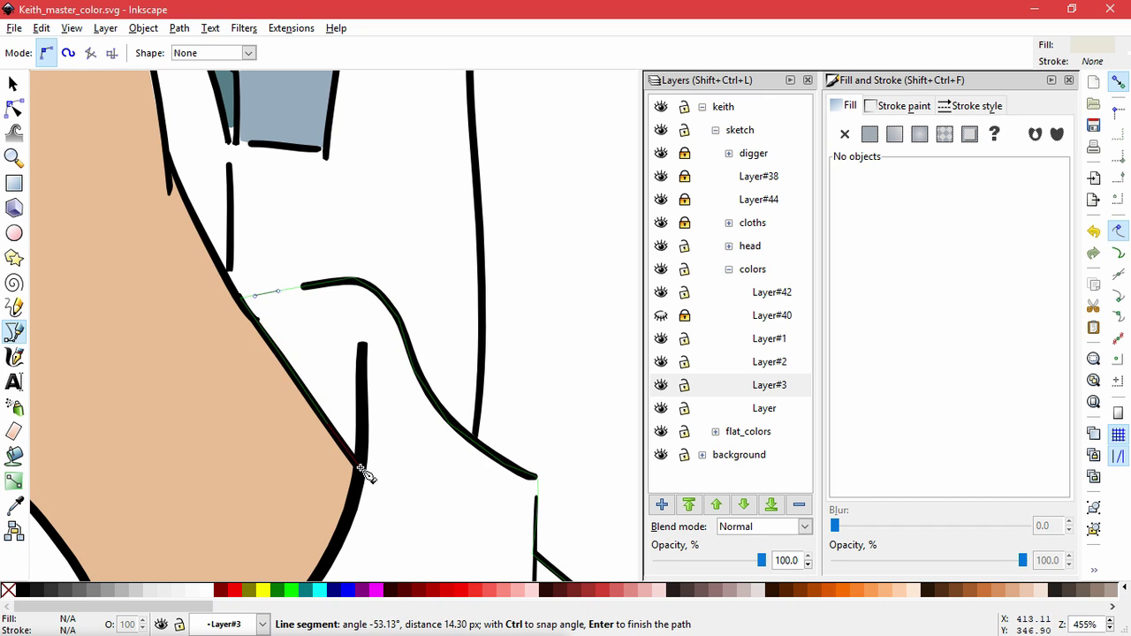
pyautogui.click(358, 465)
# Trace the curved sleeve opening below the forearm from the wrist corner around to its lower corner.
pyautogui.press('space')
pyautogui.moveTo(357, 479); pyautogui.dragTo(399, 299)
pyautogui.click(391, 339)
pyautogui.click(358, 395)
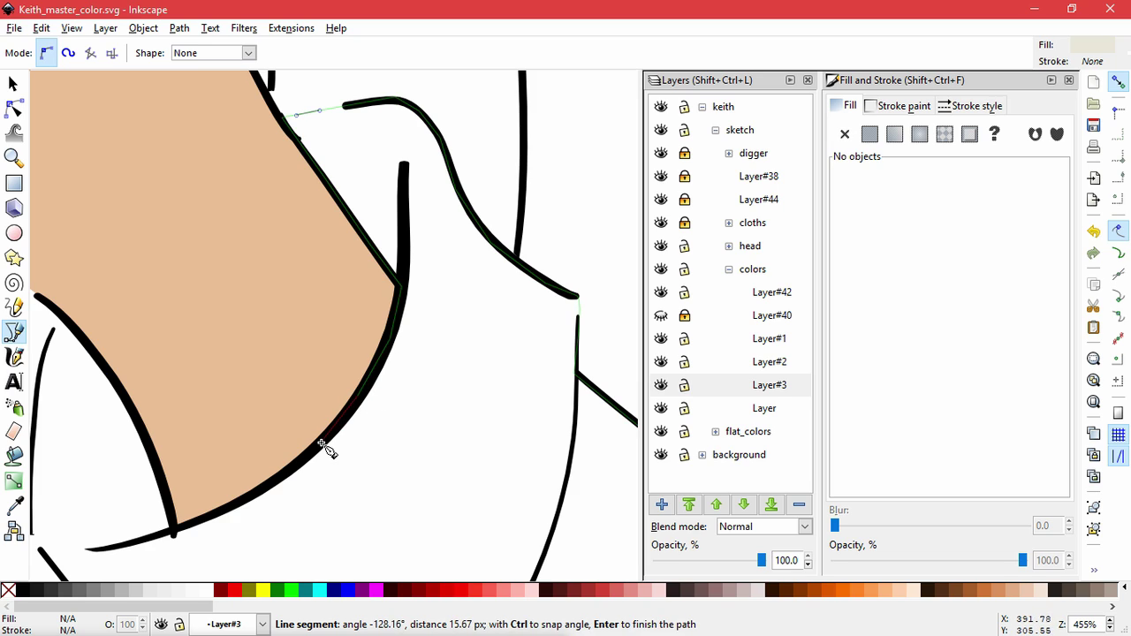
pyautogui.click(318, 445)
pyautogui.click(267, 486)
pyautogui.click(226, 517)
pyautogui.click(173, 532)
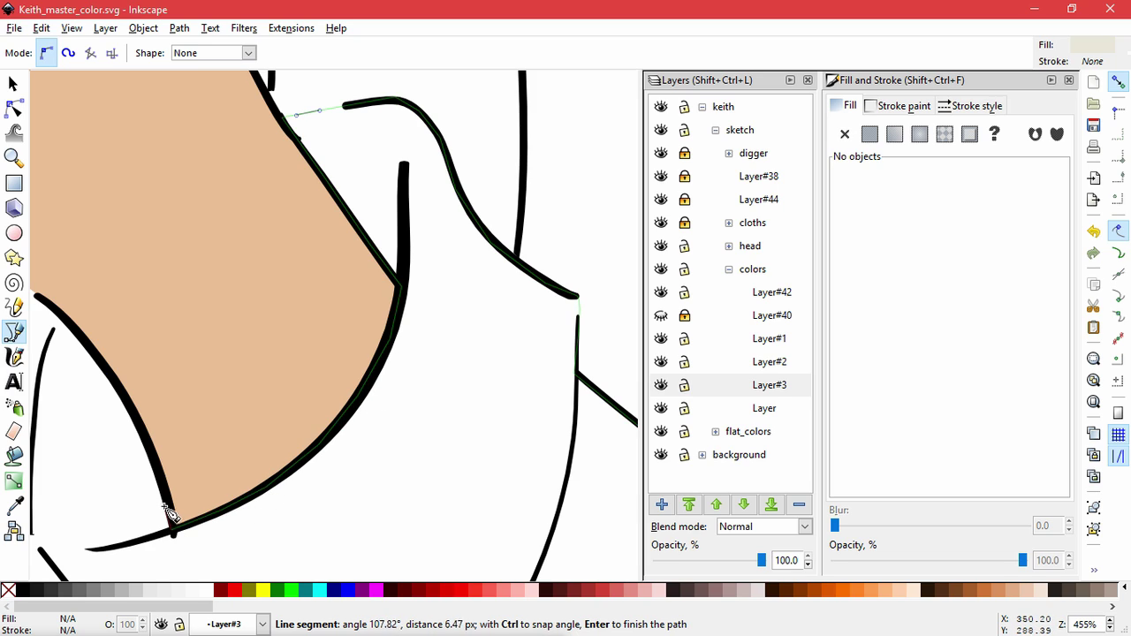
# Trace up the forearm's other edge and back down the thin sleeve line beside it to its lower end.
pyautogui.click(121, 392)
pyautogui.click(63, 325)
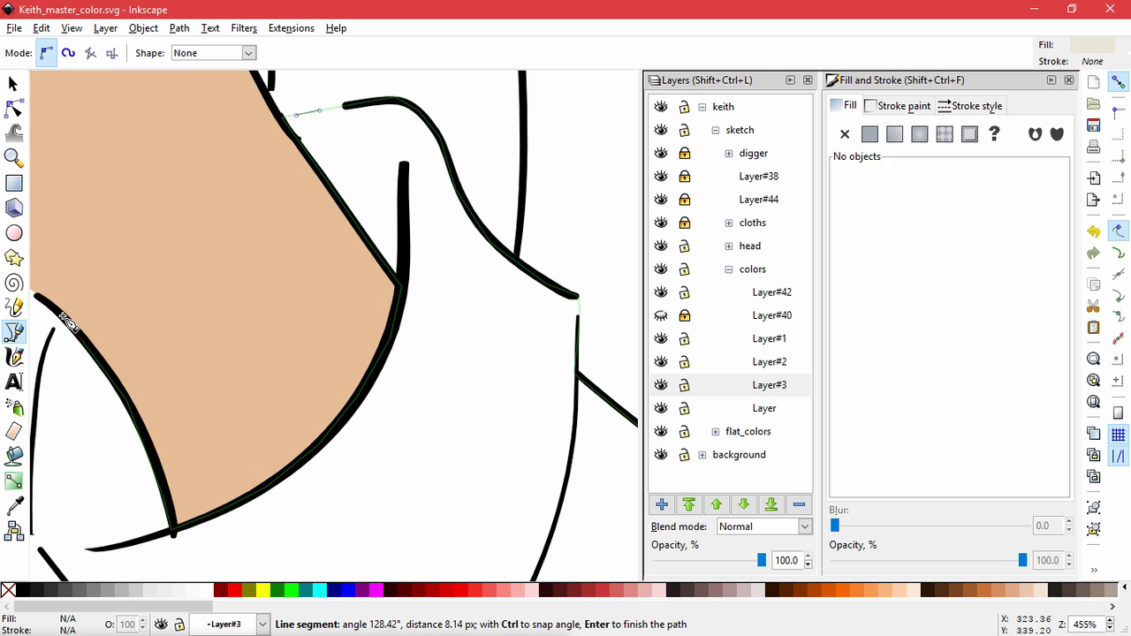
pyautogui.press('space')
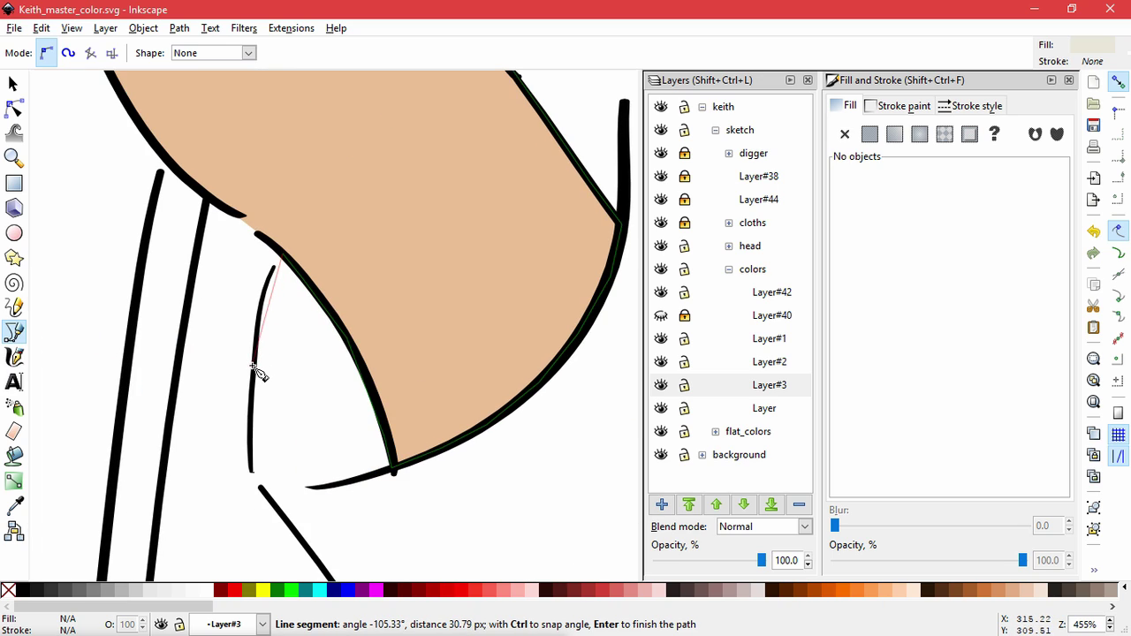
pyautogui.moveTo(256, 372); pyautogui.dragTo(255, 446)
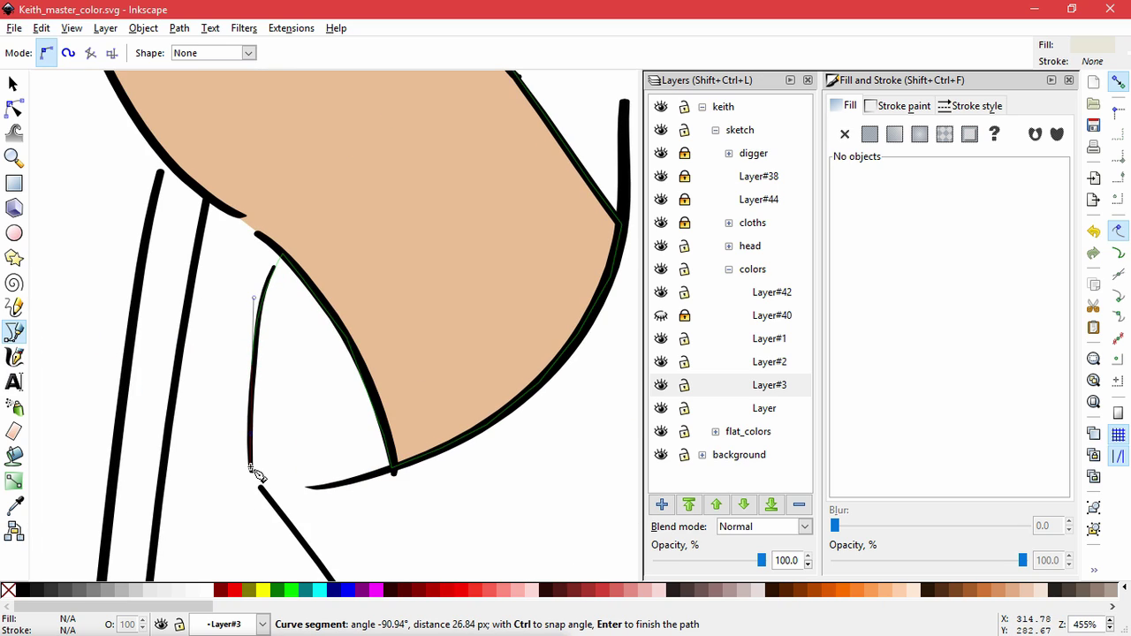
pyautogui.click(250, 469)
# Cross the small gap and trace the diagonal sleeve line below it down to its tapered end.
pyautogui.click(263, 491)
pyautogui.moveTo(316, 514); pyautogui.dragTo(265, 358)
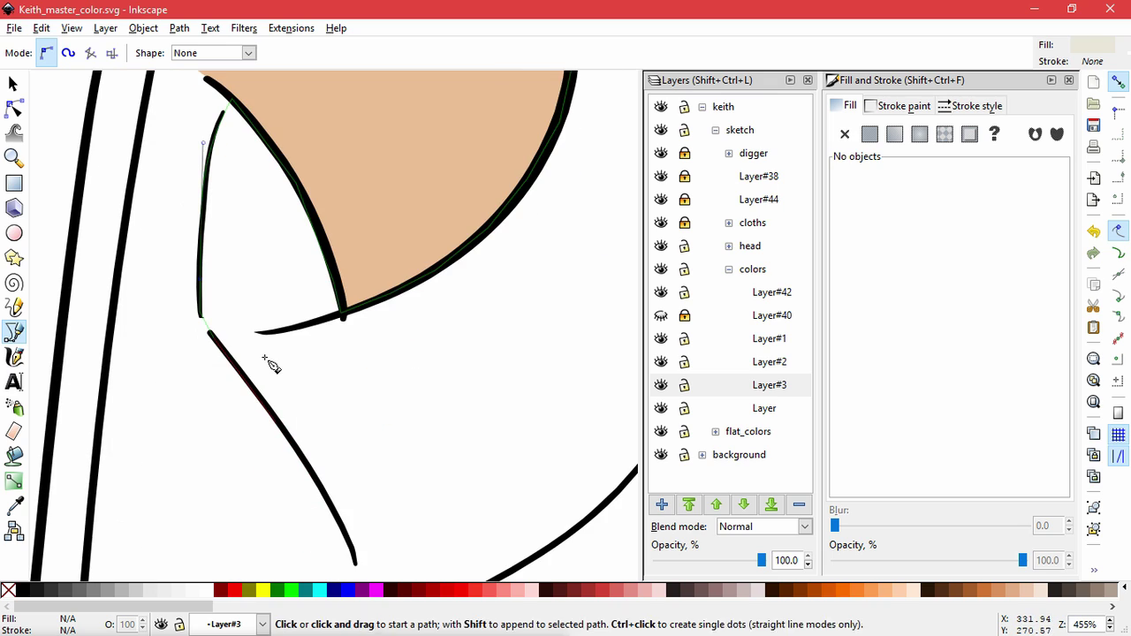
pyautogui.click(272, 412)
pyautogui.scroll(-5, 358, 327)
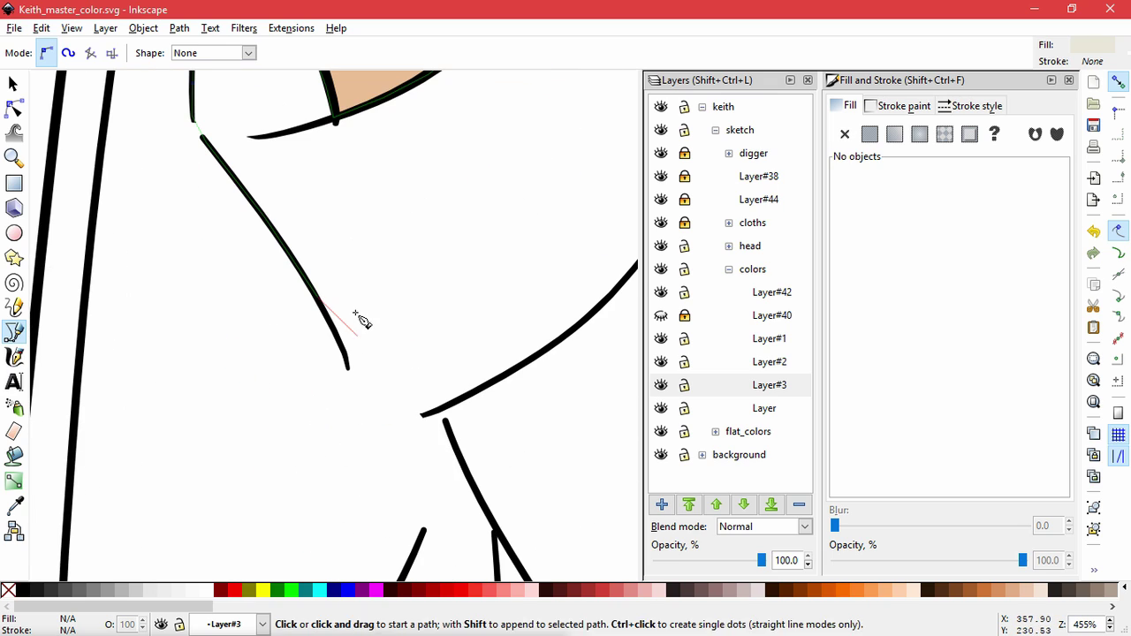
pyautogui.click(344, 352)
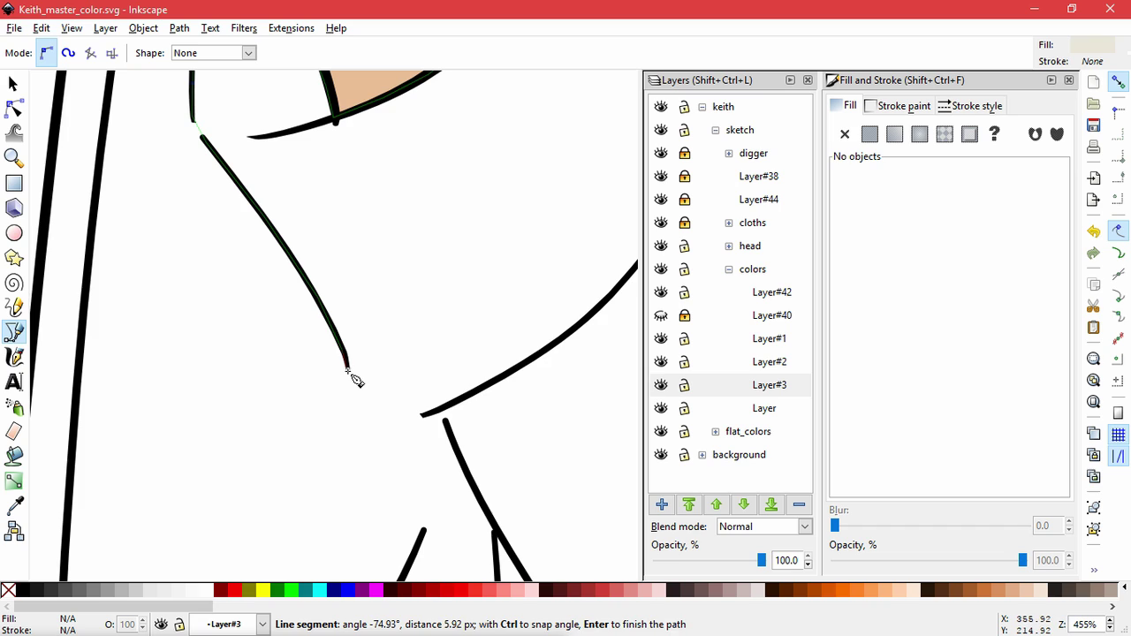
# Bridge the open gap with a rounded curve onto the start of the large curved sleeve fold line.
pyautogui.moveTo(361, 418); pyautogui.dragTo(452, 414)
pyautogui.click(491, 386)
pyautogui.press('space')
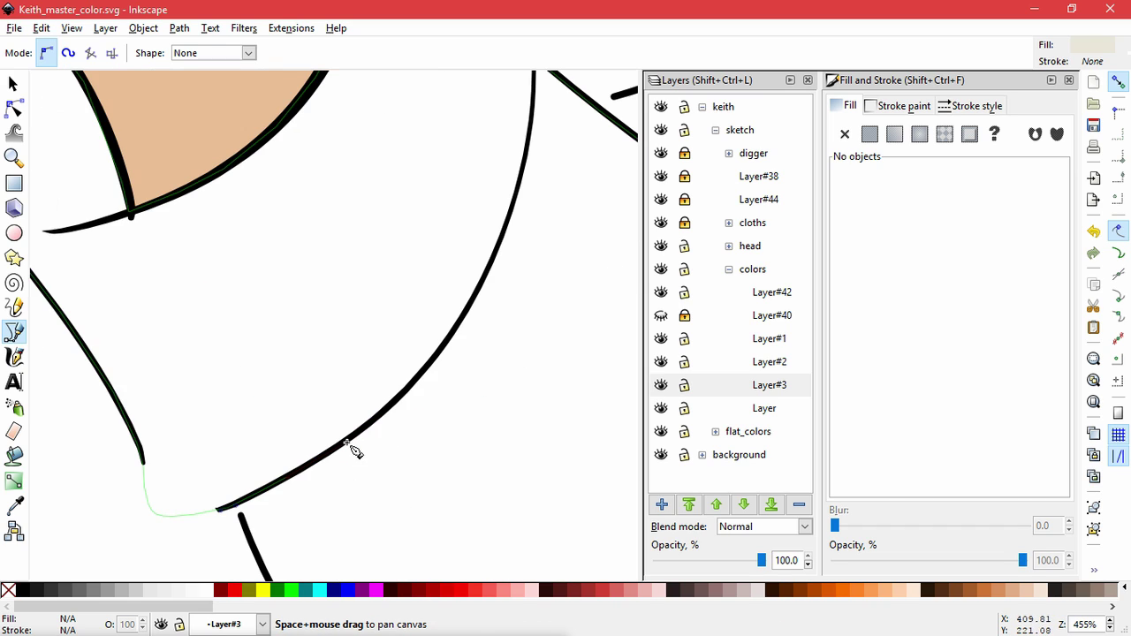
# Cross from the fold line to the long diagonal sleeve underside and trace it down to its lower end.
pyautogui.click(347, 362)
pyautogui.press('space')
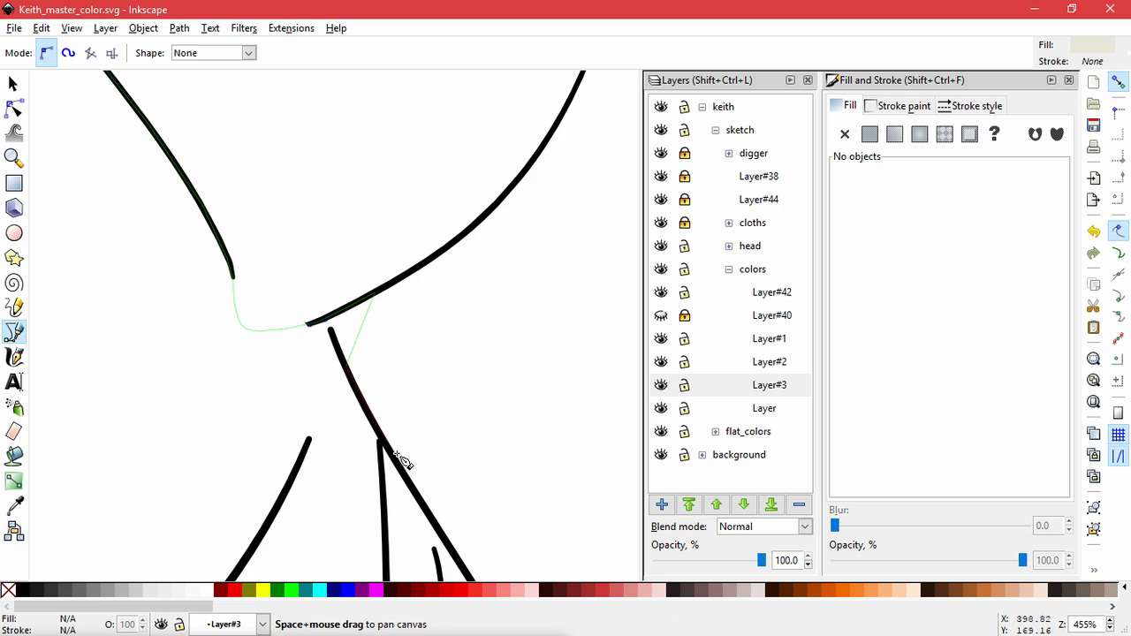
pyautogui.moveTo(394, 457); pyautogui.dragTo(333, 330)
pyautogui.click(339, 343)
pyautogui.click(393, 433)
pyautogui.click(447, 507)
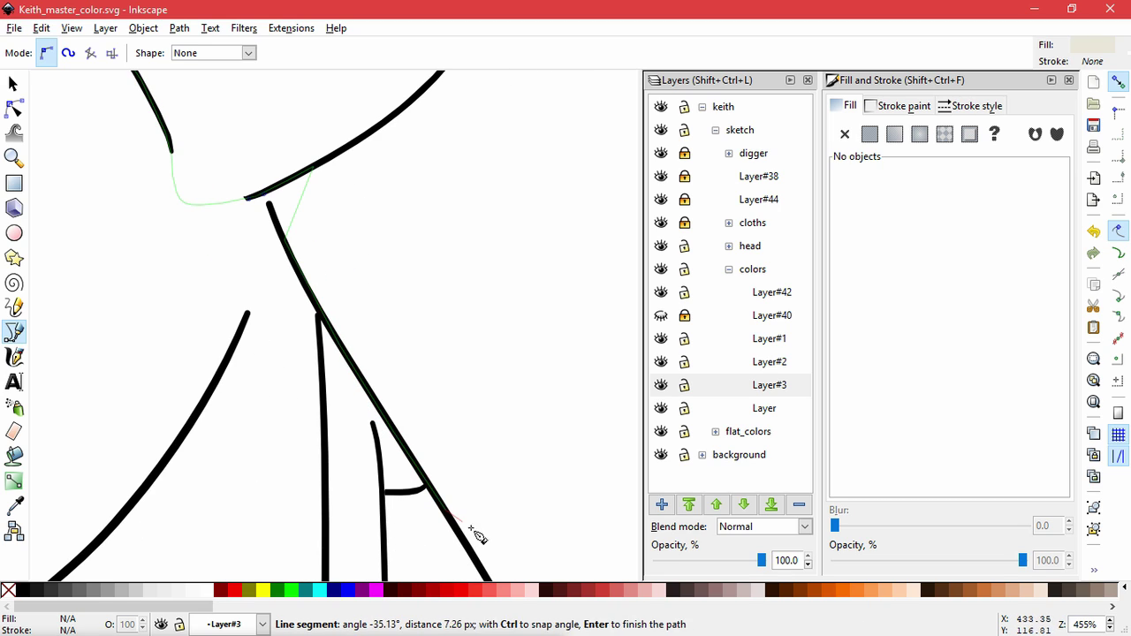
pyautogui.moveTo(472, 533); pyautogui.dragTo(303, 197)
pyautogui.click(326, 307)
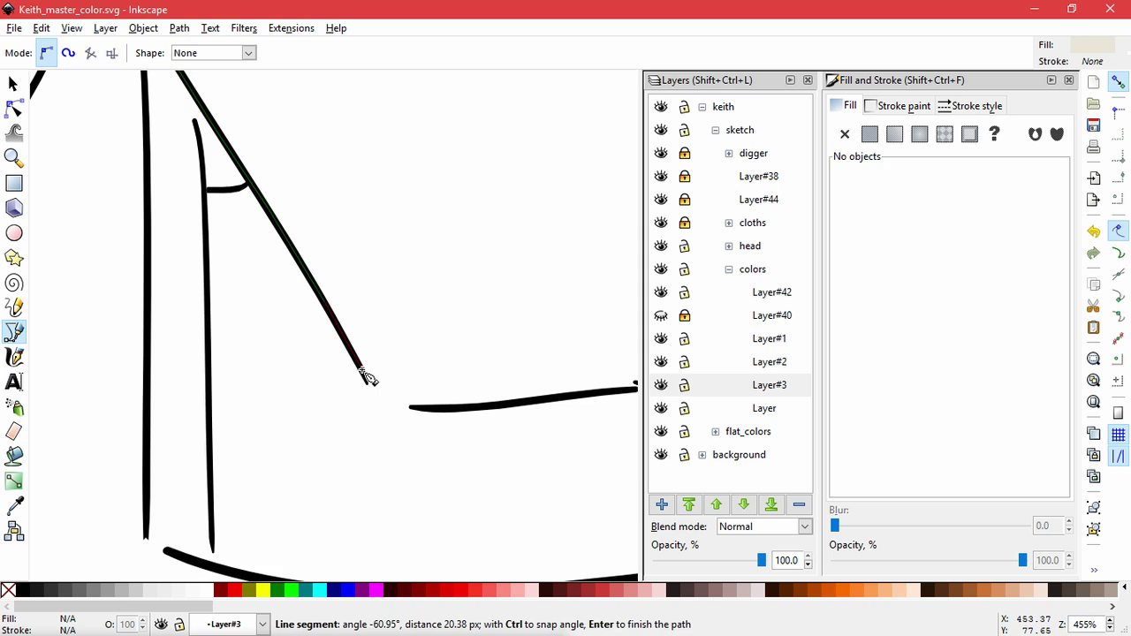
pyautogui.click(365, 380)
# Curve the path onto the elbow's bottom edge and trace that edge to its far end.
pyautogui.moveTo(392, 405); pyautogui.dragTo(409, 407)
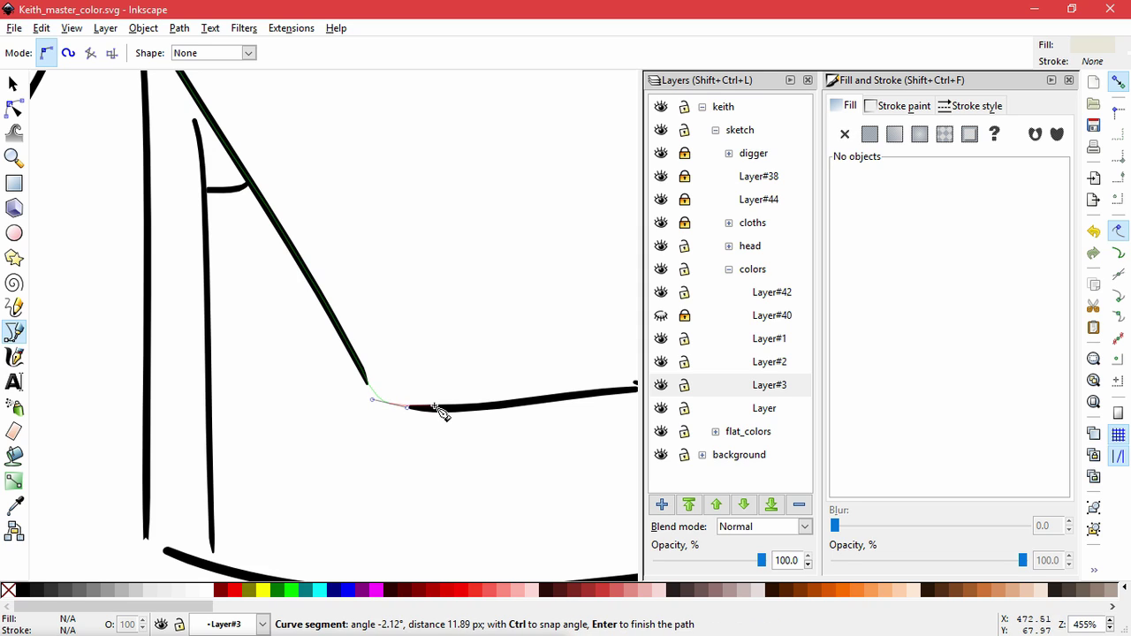
pyautogui.moveTo(515, 404); pyautogui.dragTo(286, 405)
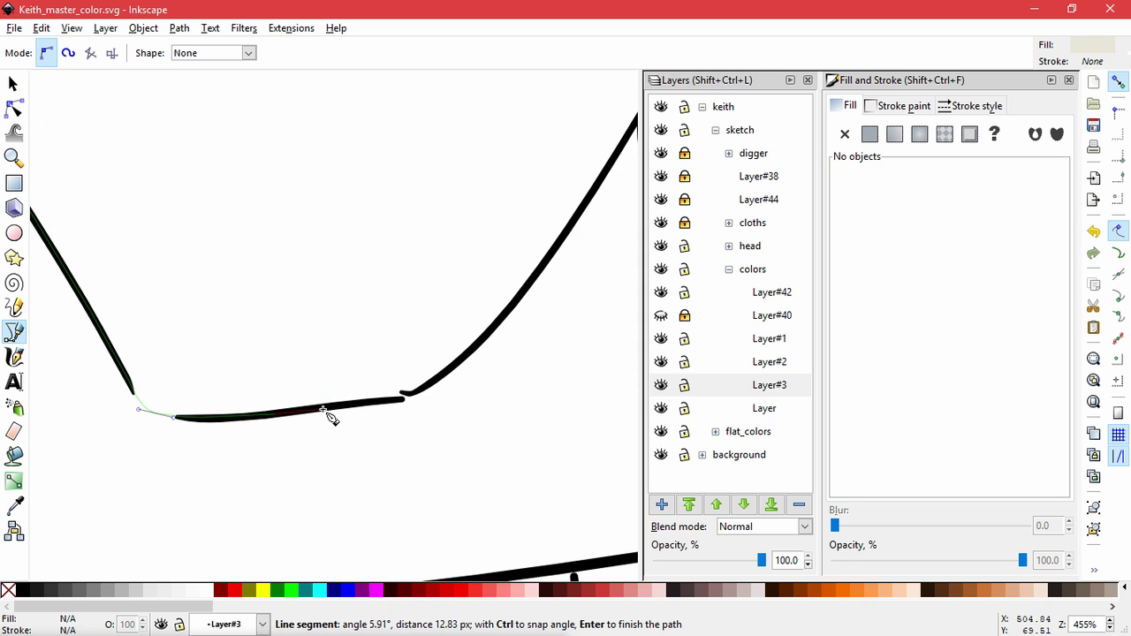
pyautogui.click(402, 400)
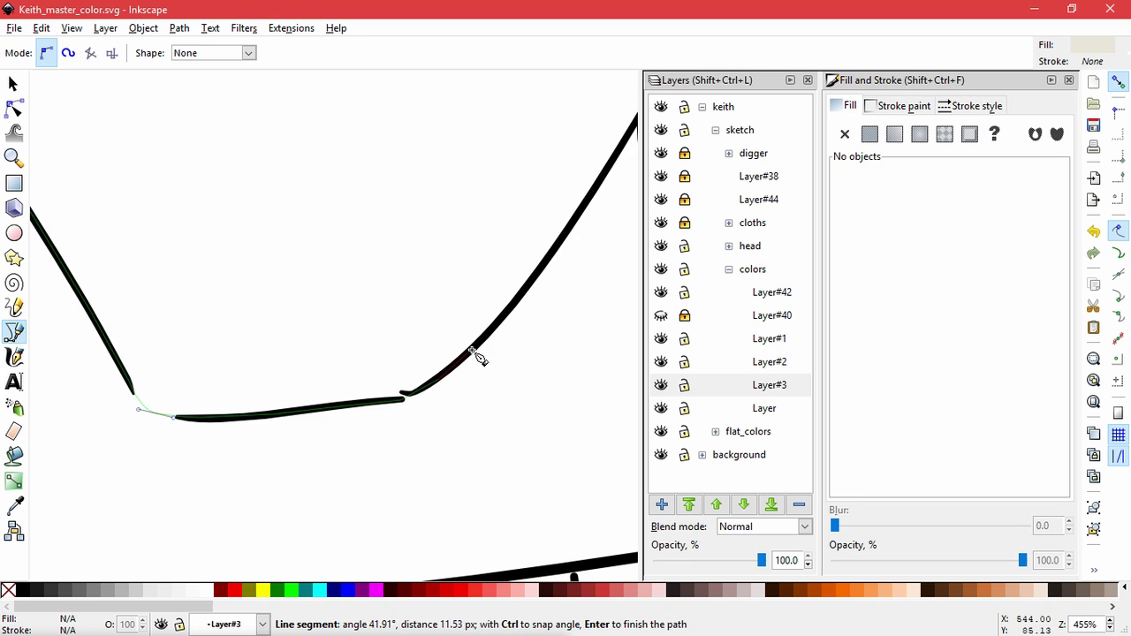
# Trace the outer sleeve outline upward from the elbow, past the side seam and across the gap in the line.
pyautogui.moveTo(491, 339); pyautogui.dragTo(374, 397)
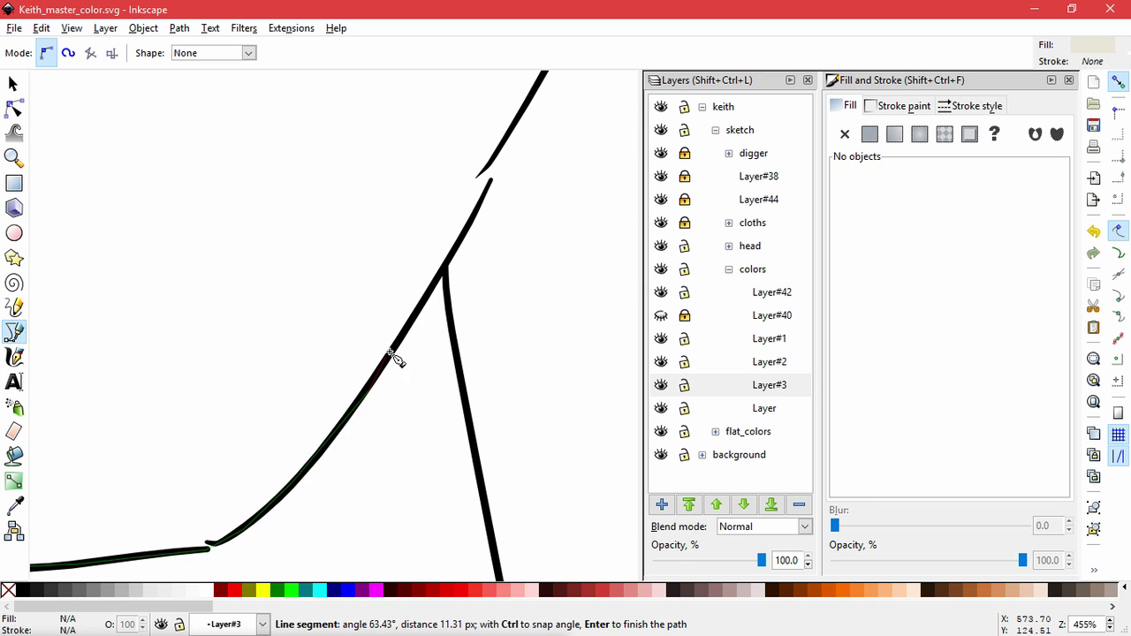
pyautogui.click(442, 272)
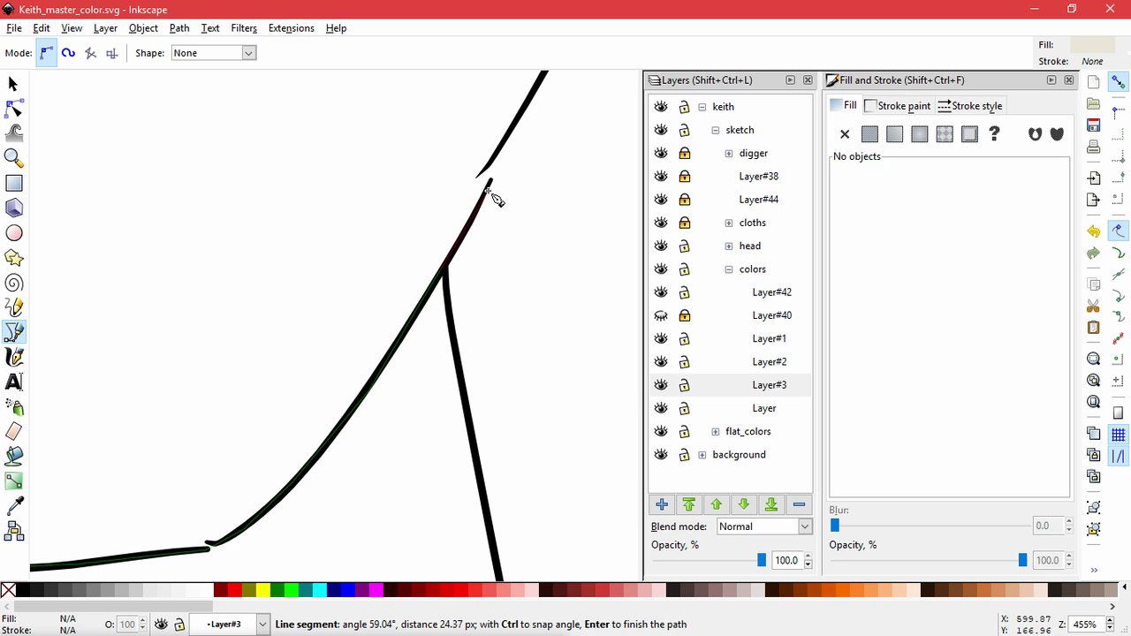
pyautogui.click(490, 184)
pyautogui.moveTo(500, 207); pyautogui.dragTo(454, 372)
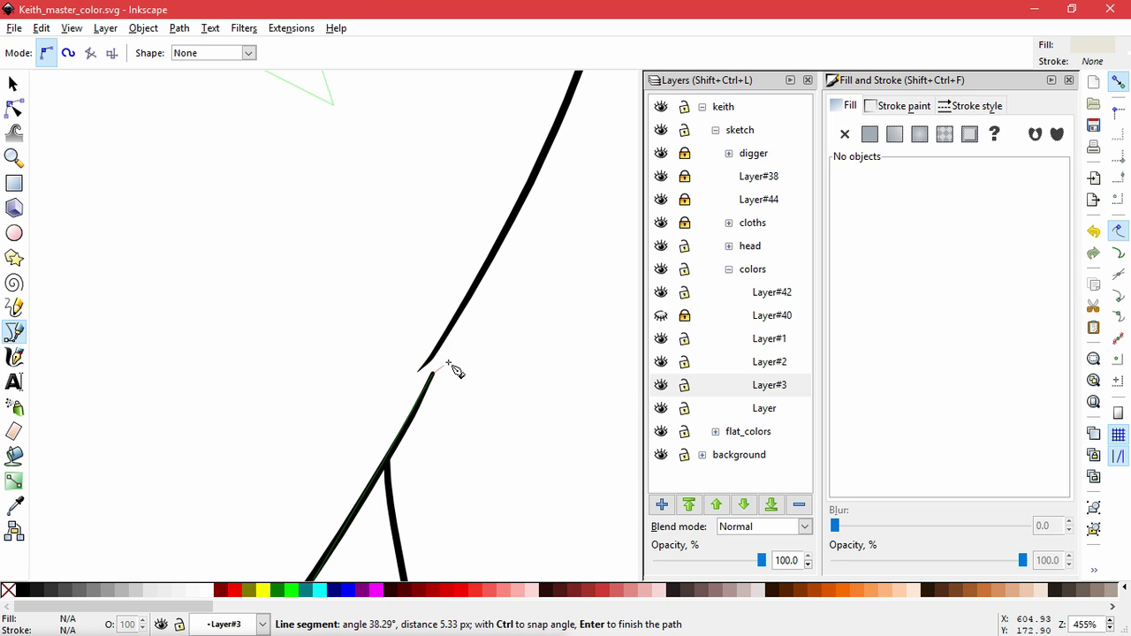
pyautogui.click(546, 169)
pyautogui.moveTo(546, 168); pyautogui.dragTo(351, 510)
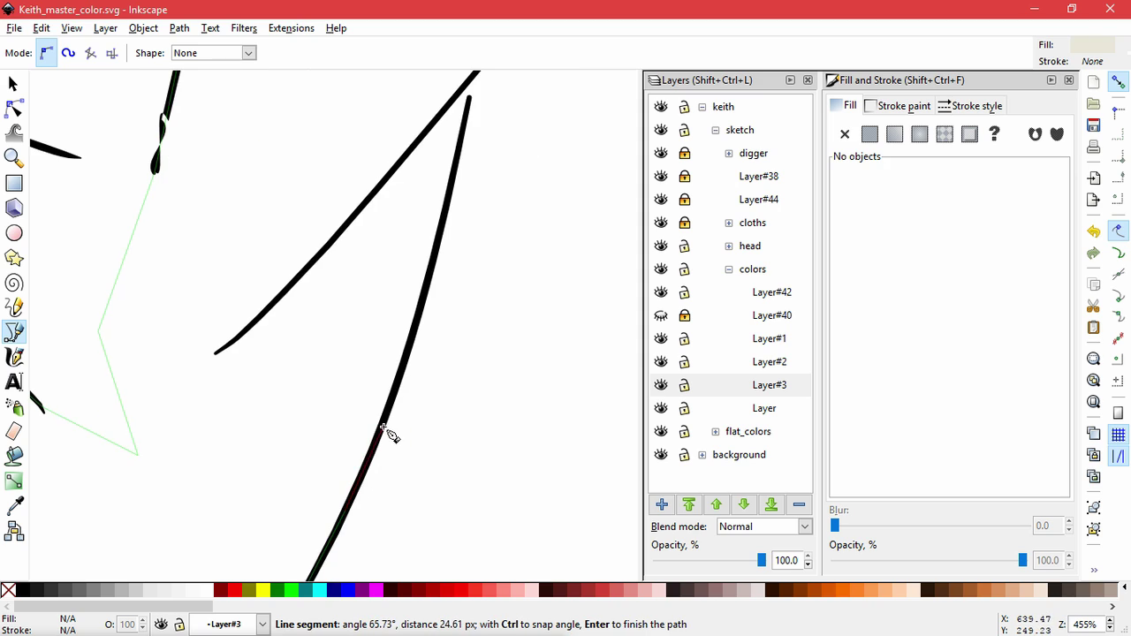
# Continue tracing the curved outer sleeve line up to its upper end below the elbow crease.
pyautogui.click(383, 428)
pyautogui.click(418, 315)
pyautogui.click(454, 183)
pyautogui.moveTo(455, 184); pyautogui.dragTo(374, 577)
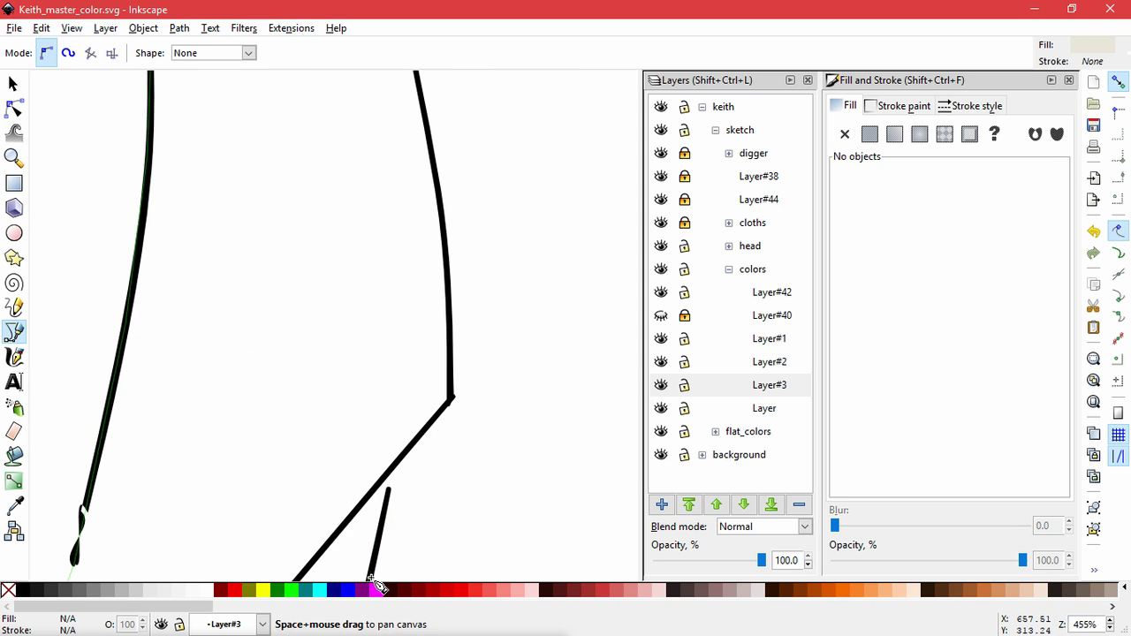
pyautogui.click(389, 491)
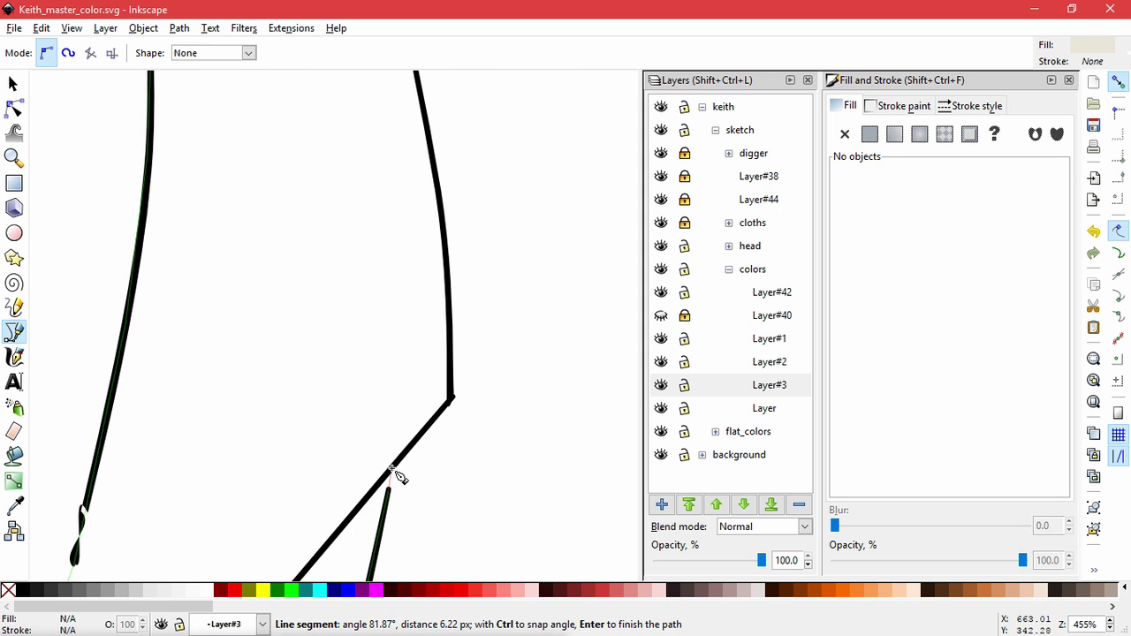
# Connect to the corner of the elbow crease and trace the outer upper-arm edge up towards the shoulder.
pyautogui.click(450, 402)
pyautogui.click(449, 358)
pyautogui.moveTo(449, 358); pyautogui.dragTo(468, 553)
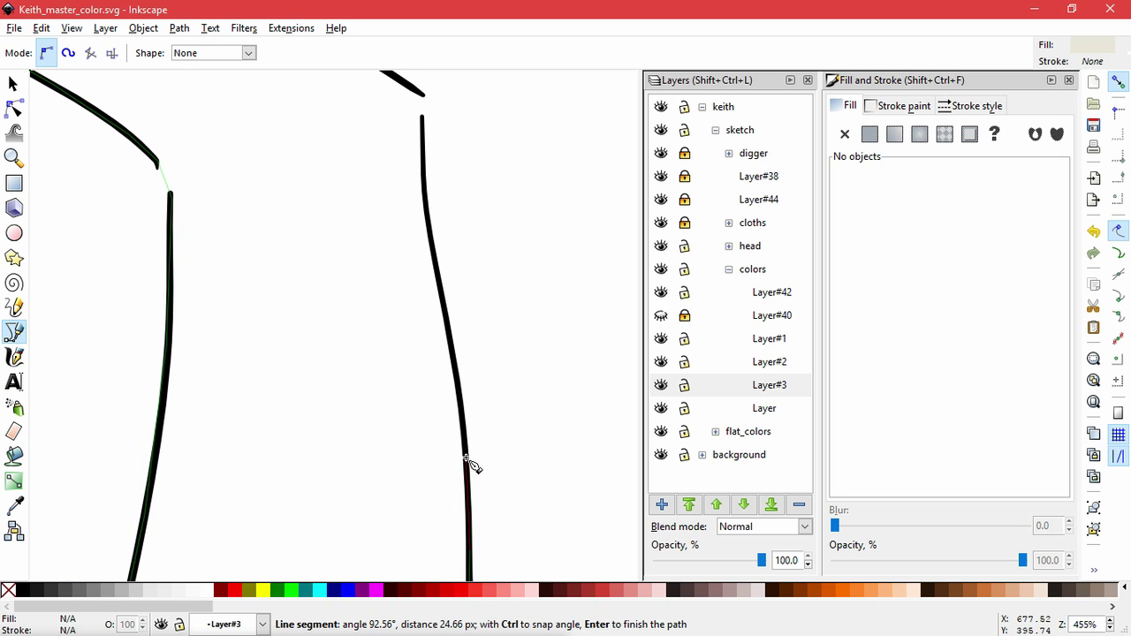
pyautogui.click(468, 461)
pyautogui.click(451, 341)
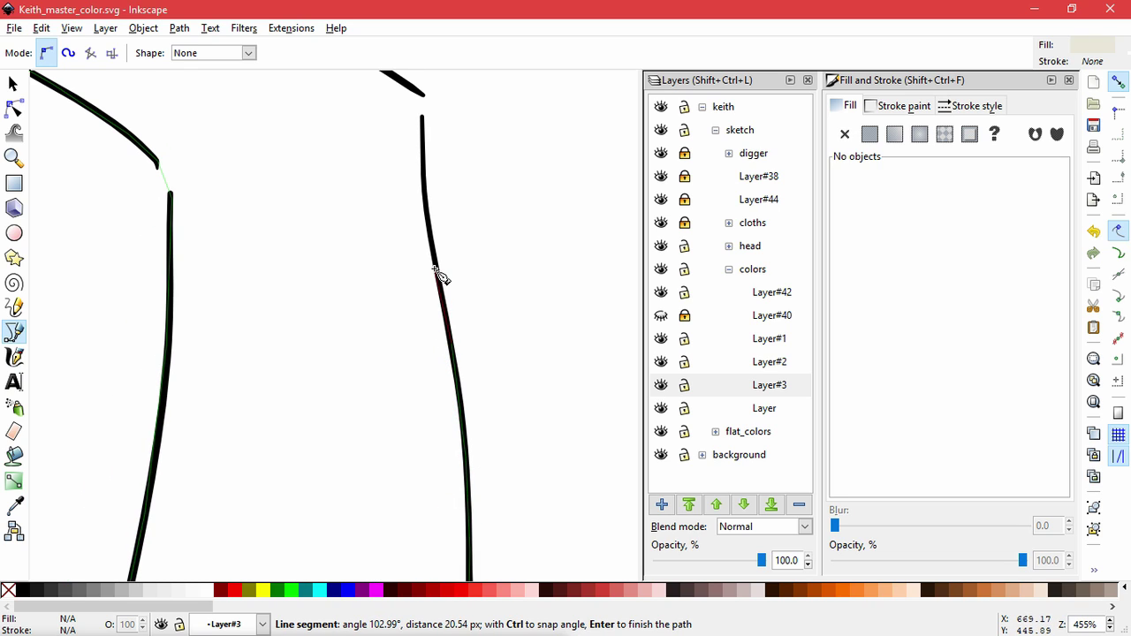
pyautogui.click(435, 269)
pyautogui.click(425, 216)
pyautogui.click(424, 175)
# Join the upper-arm edge to the shoulder line and trace the shoulder up to where it meets the collar.
pyautogui.press('space')
pyautogui.moveTo(424, 176); pyautogui.dragTo(457, 298)
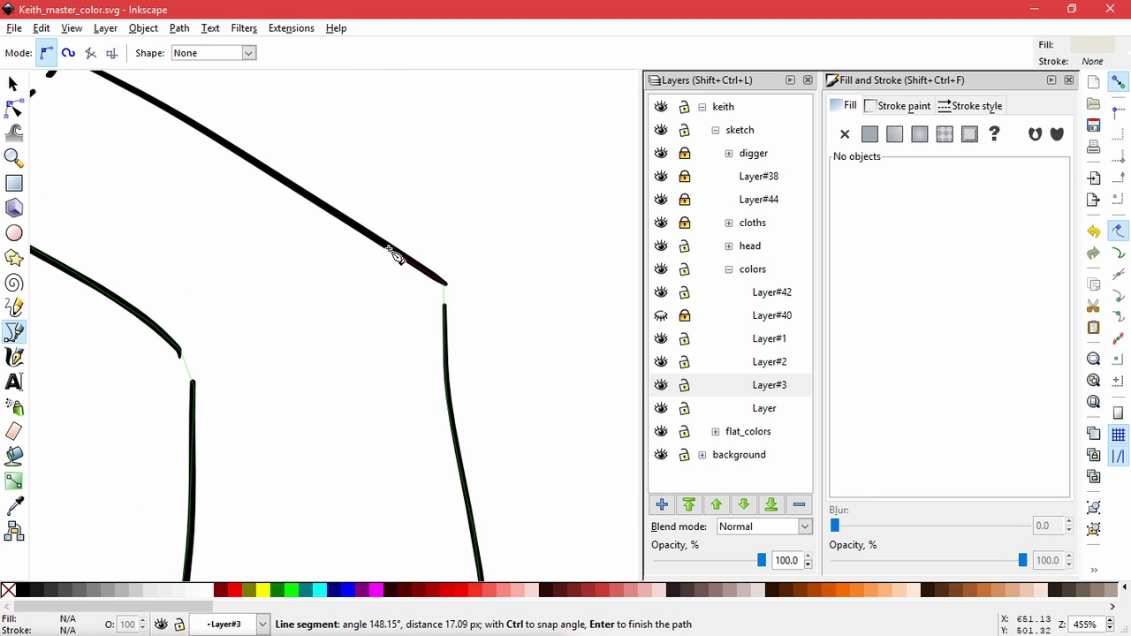
pyautogui.press('space')
pyautogui.moveTo(260, 169); pyautogui.dragTo(433, 507)
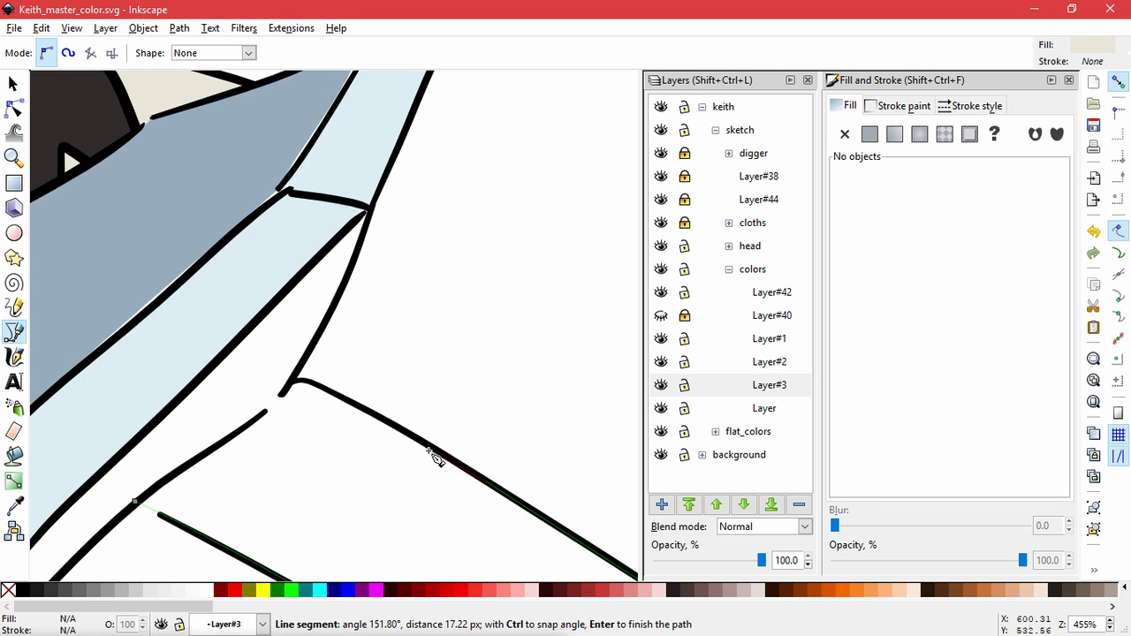
pyautogui.click(422, 440)
pyautogui.click(350, 405)
pyautogui.click(315, 385)
pyautogui.click(292, 383)
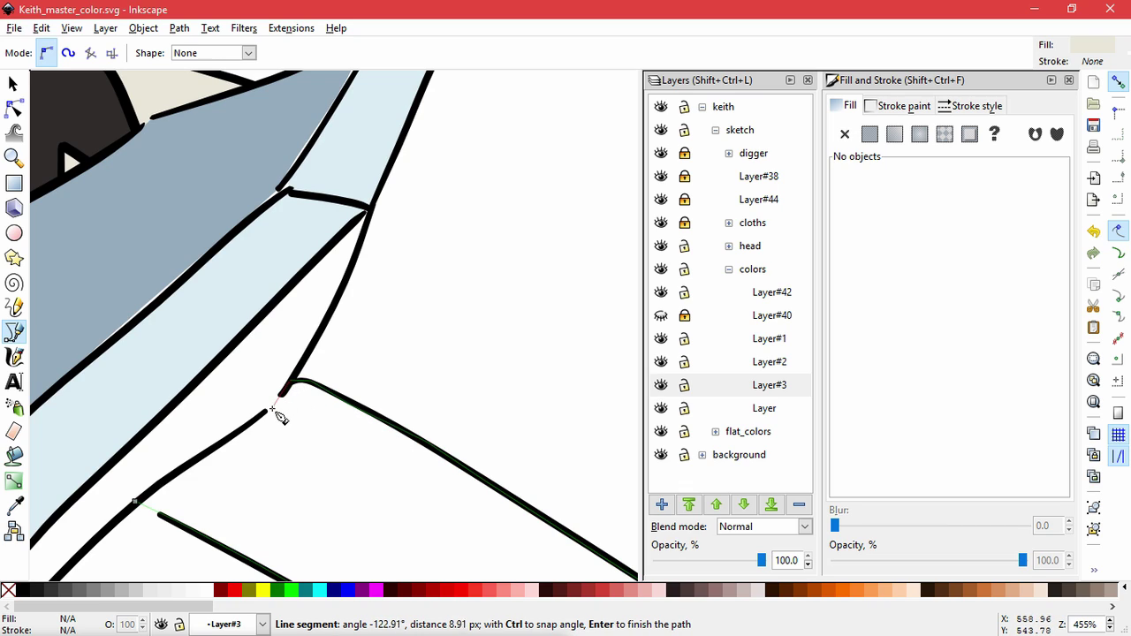
# Trace the short curved line from the shoulder's end up to the outer corner of the light blue collar trim.
pyautogui.keyDown('ctrl'); pyautogui.scroll(-3, 287, 464); pyautogui.keyUp('ctrl')
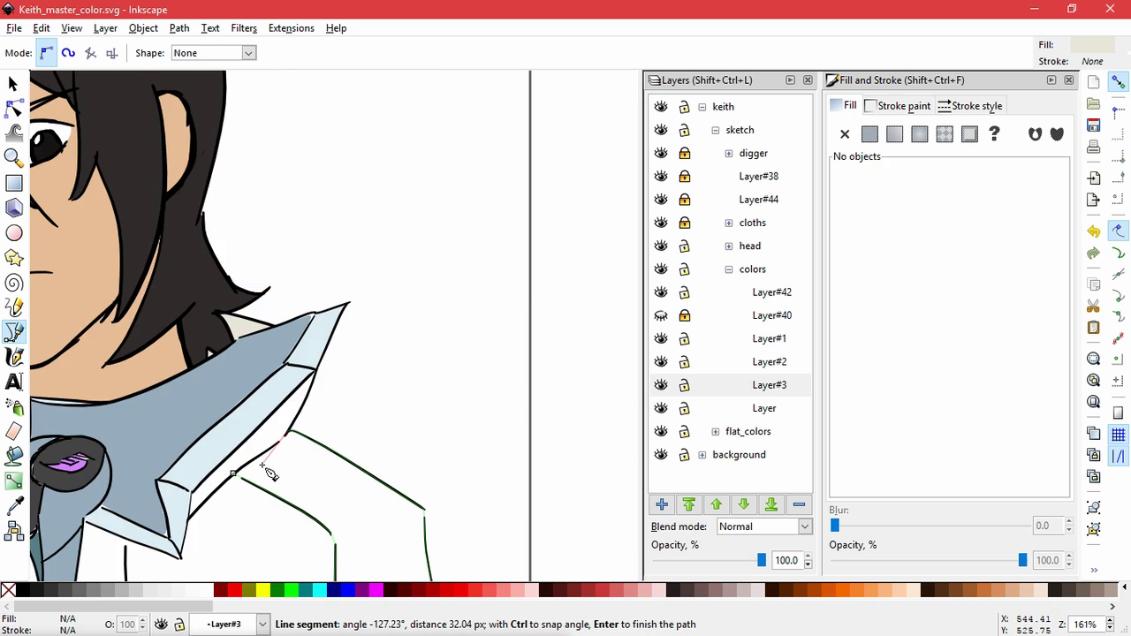
pyautogui.keyDown('ctrl'); pyautogui.scroll(4, 287, 466); pyautogui.keyUp('ctrl')
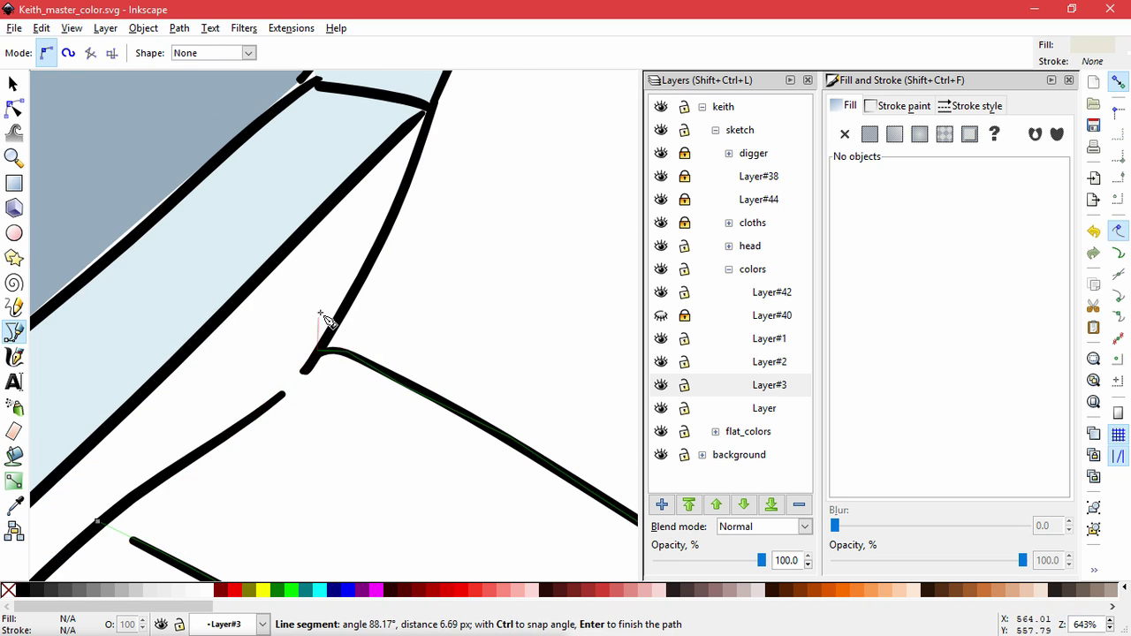
pyautogui.click(364, 284)
pyautogui.click(417, 189)
pyautogui.click(430, 109)
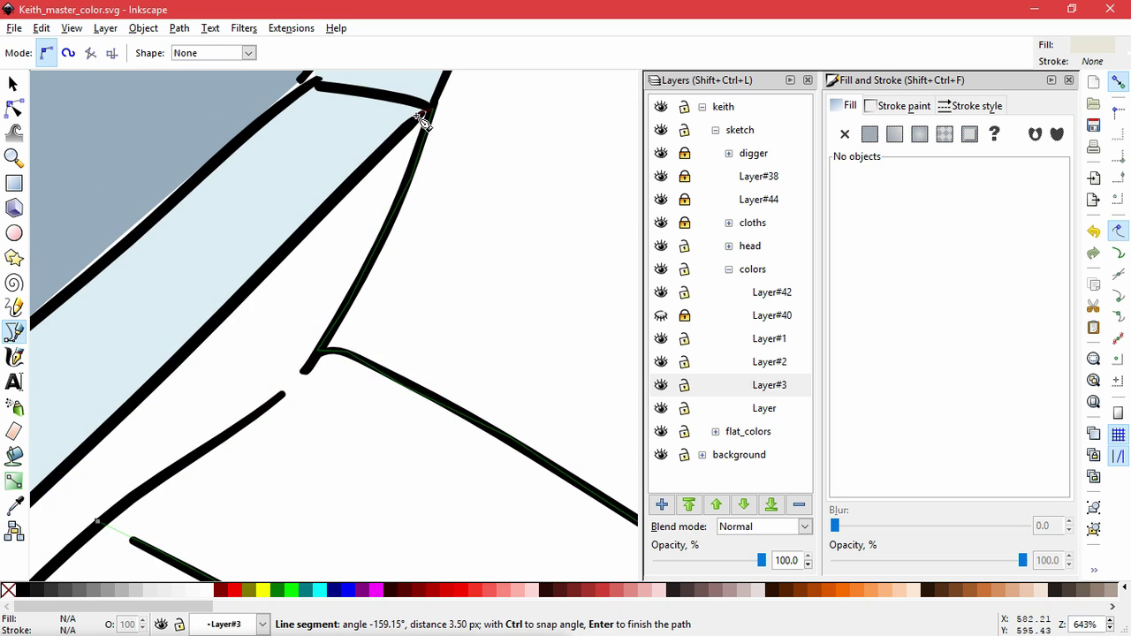
# Trace along the lower edge of the light blue collar trim down to its inner corner.
pyautogui.click(334, 203)
pyautogui.click(193, 344)
pyautogui.moveTo(194, 344); pyautogui.dragTo(502, 157)
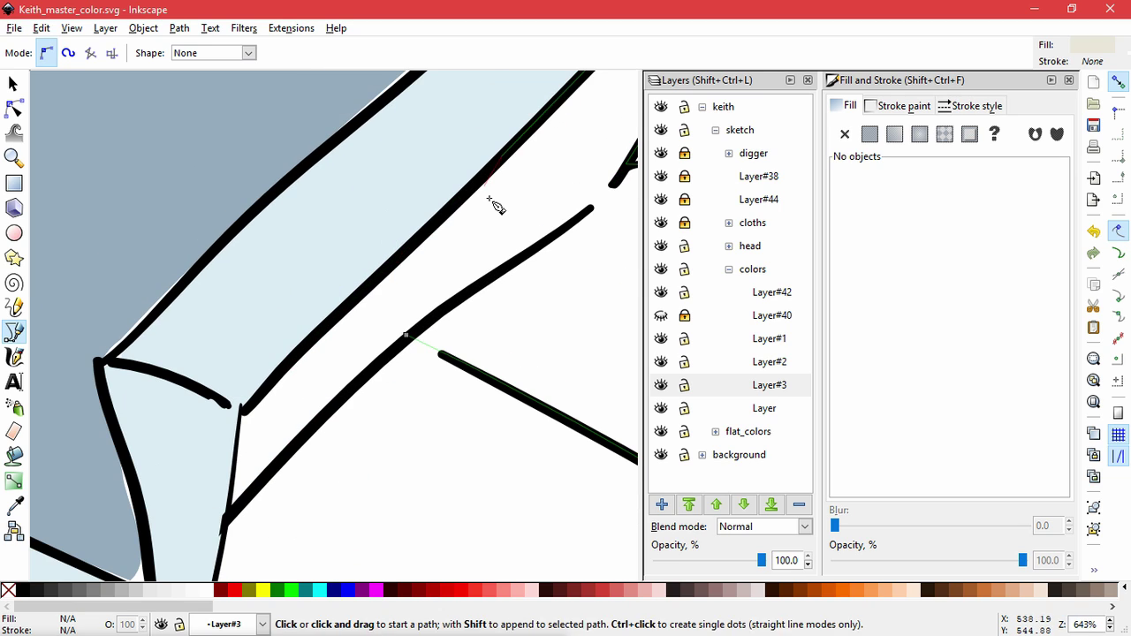
pyautogui.click(427, 231)
pyautogui.click(349, 304)
pyautogui.click(284, 366)
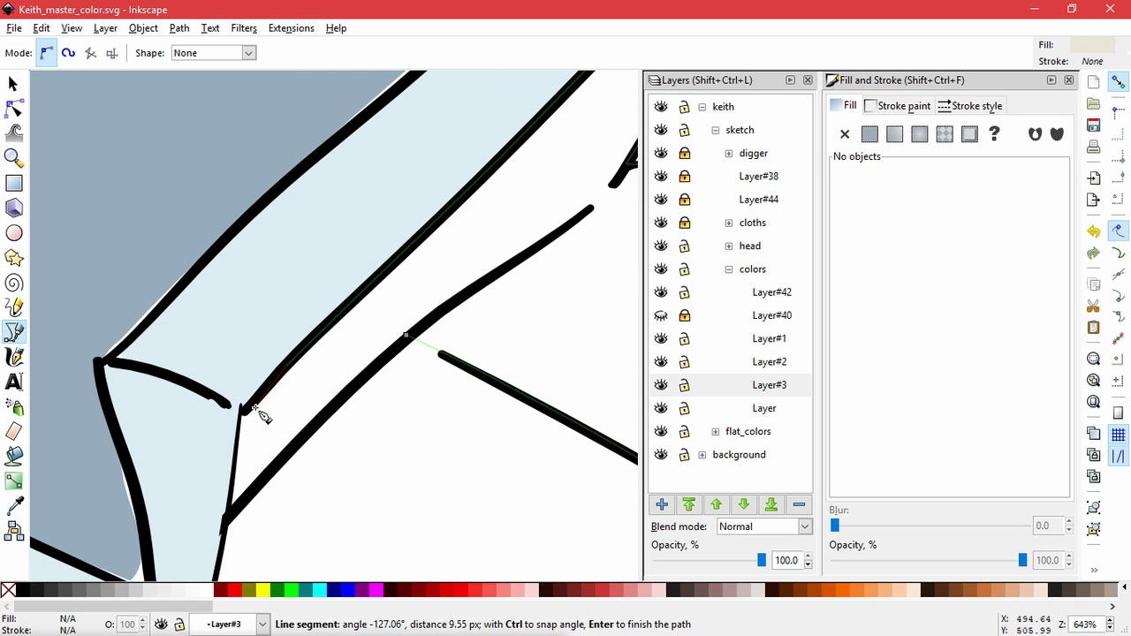
pyautogui.click(243, 411)
# Trace the collar's side edge down to the shoulder line and close the sleeve path at its starting node.
pyautogui.moveTo(250, 458); pyautogui.dragTo(305, 349)
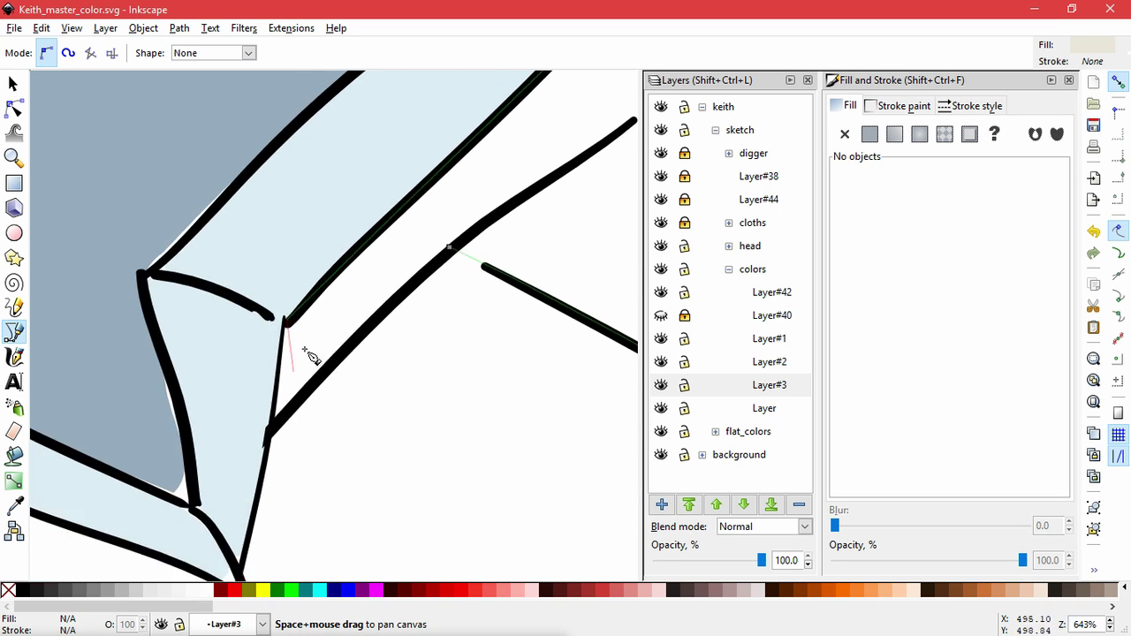
pyautogui.click(269, 433)
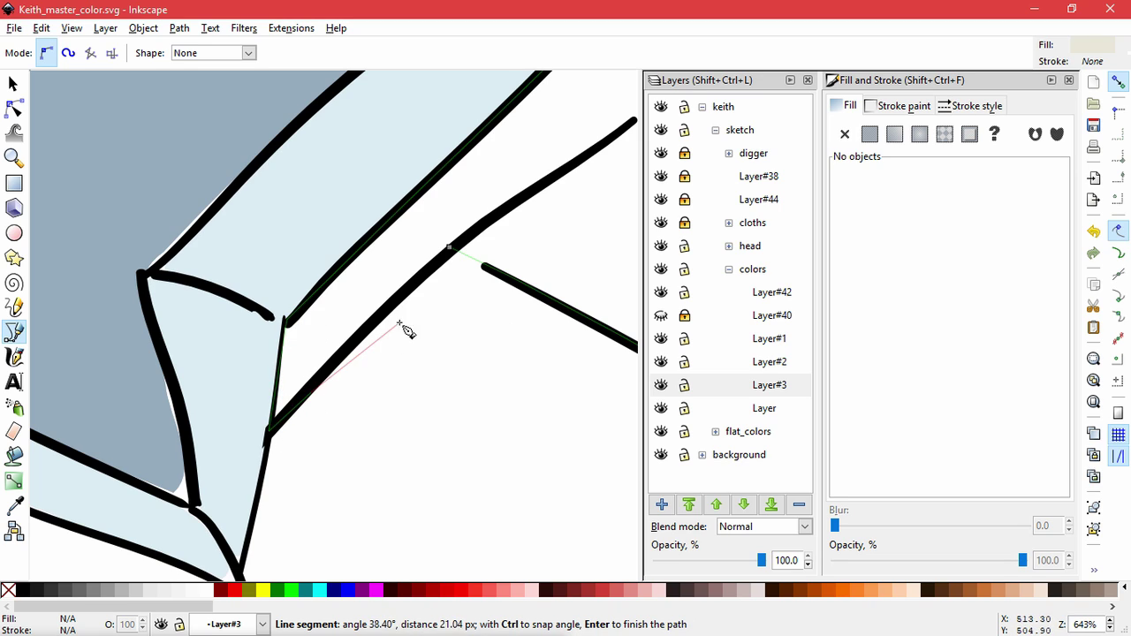
pyautogui.click(450, 248)
pyautogui.press('5')
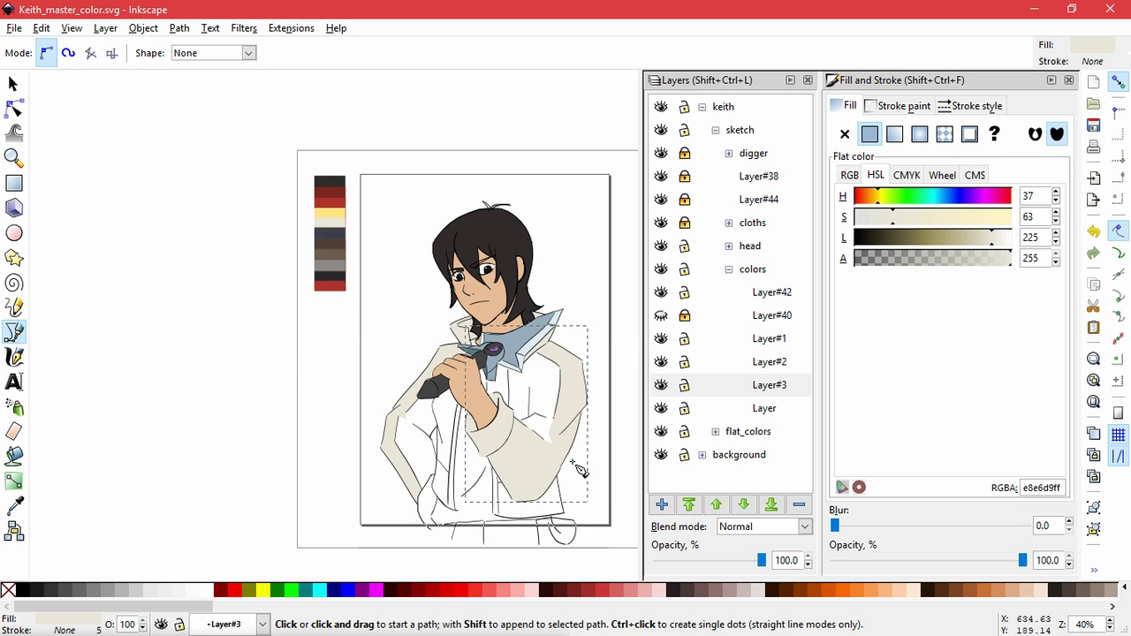
# Show the Layer#40 colour guide over the jacket to check its sections, and hide it again.
pyautogui.moveTo(572, 485); pyautogui.dragTo(513, 457)
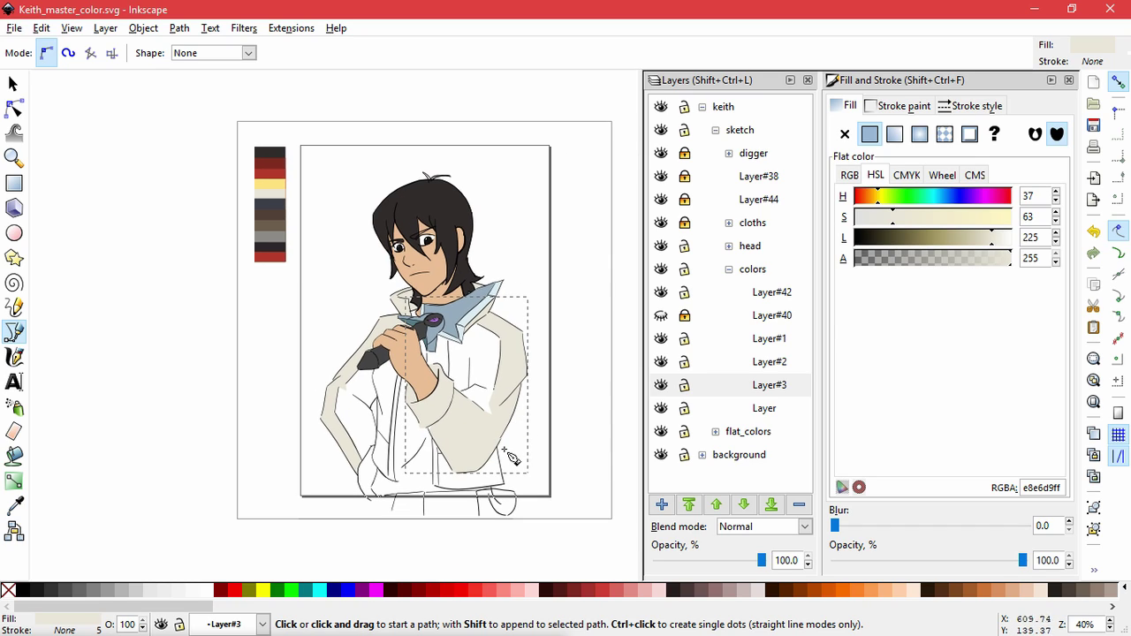
pyautogui.click(659, 317)
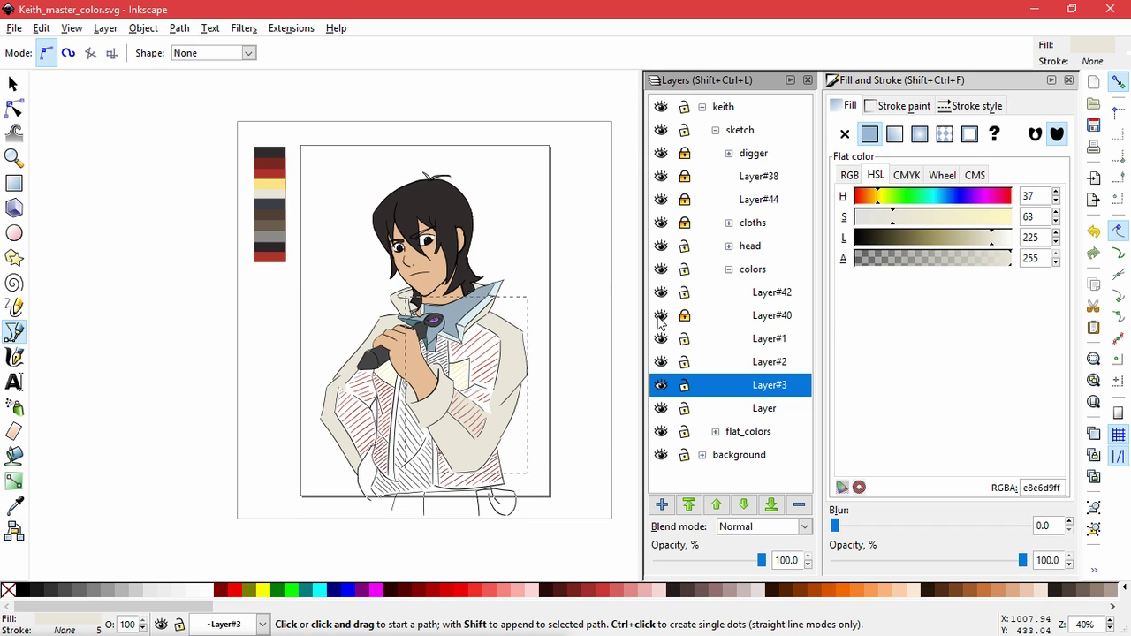
pyautogui.click(659, 317)
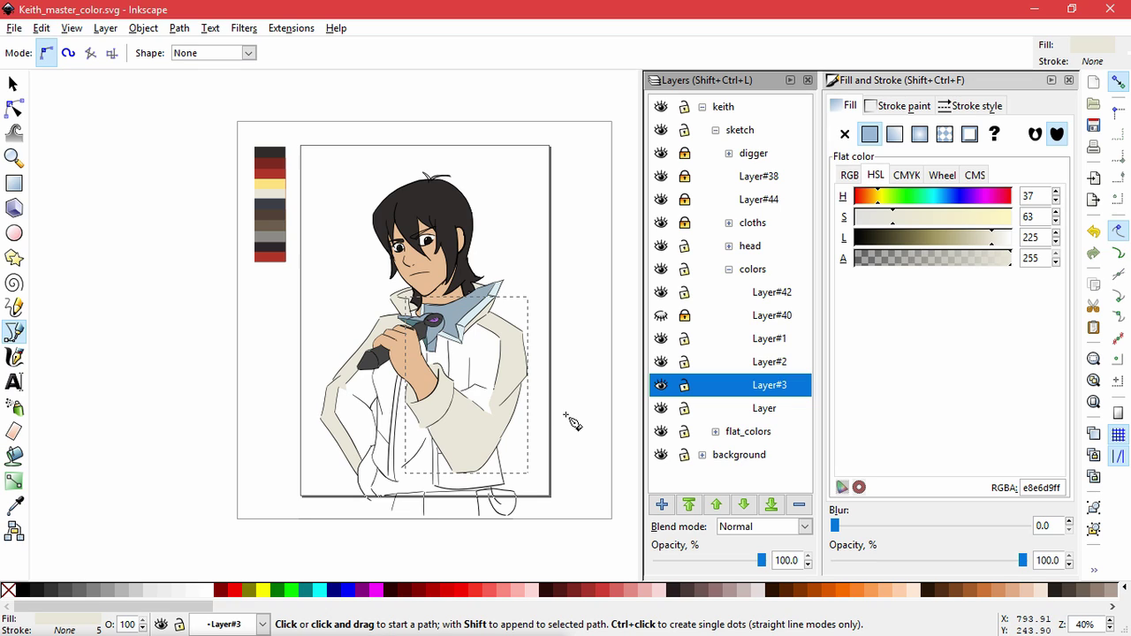
# Reshape the sleeve's fill path with the Node tool beside the cuff's lower corner to close the white gap.
pyautogui.scroll(10, 433, 439)
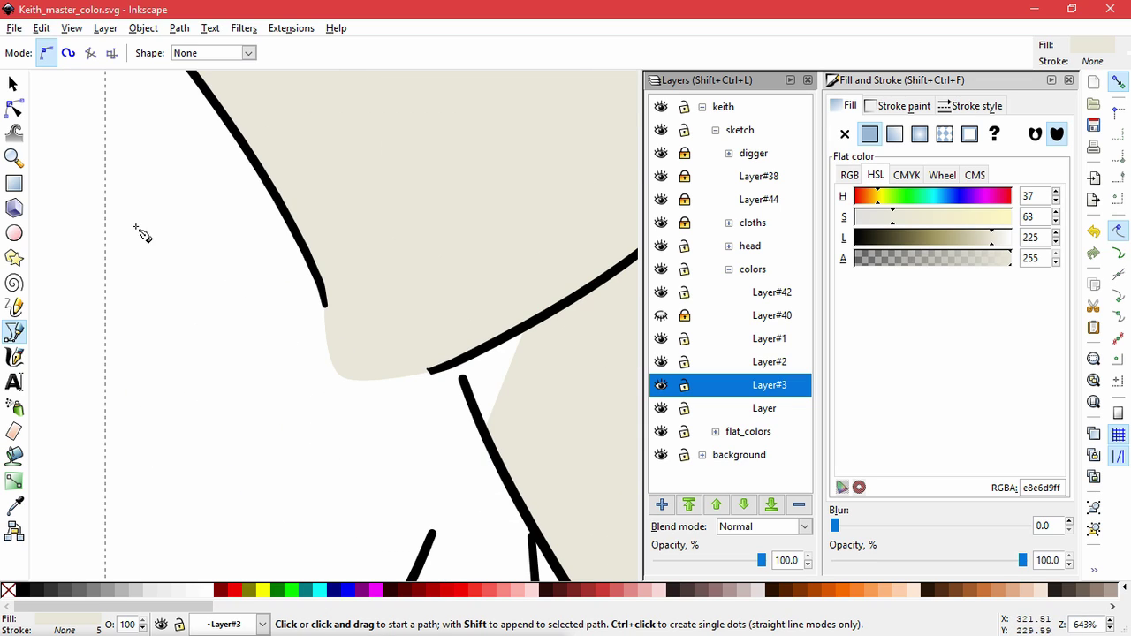
pyautogui.click(15, 108)
pyautogui.moveTo(504, 334); pyautogui.dragTo(458, 366)
pyautogui.click(437, 478)
pyautogui.scroll(-9, 562, 431)
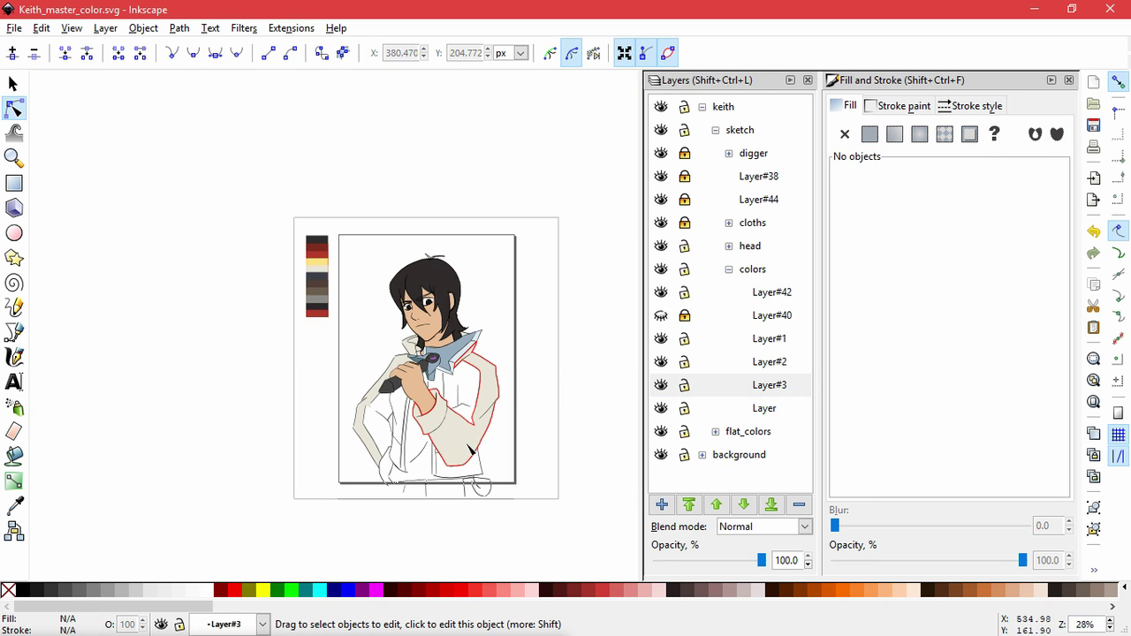
# Add a new layer above Layer#3 and start a Bezier path across the front strip's upper end, along the forearm outline.
pyautogui.click(662, 504)
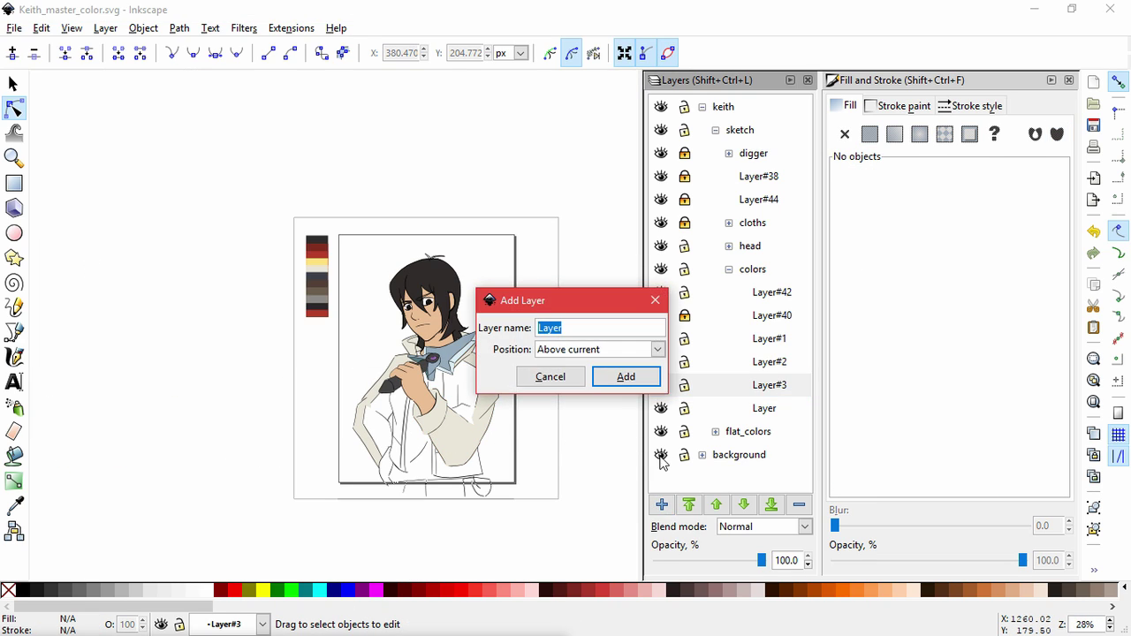
pyautogui.click(626, 378)
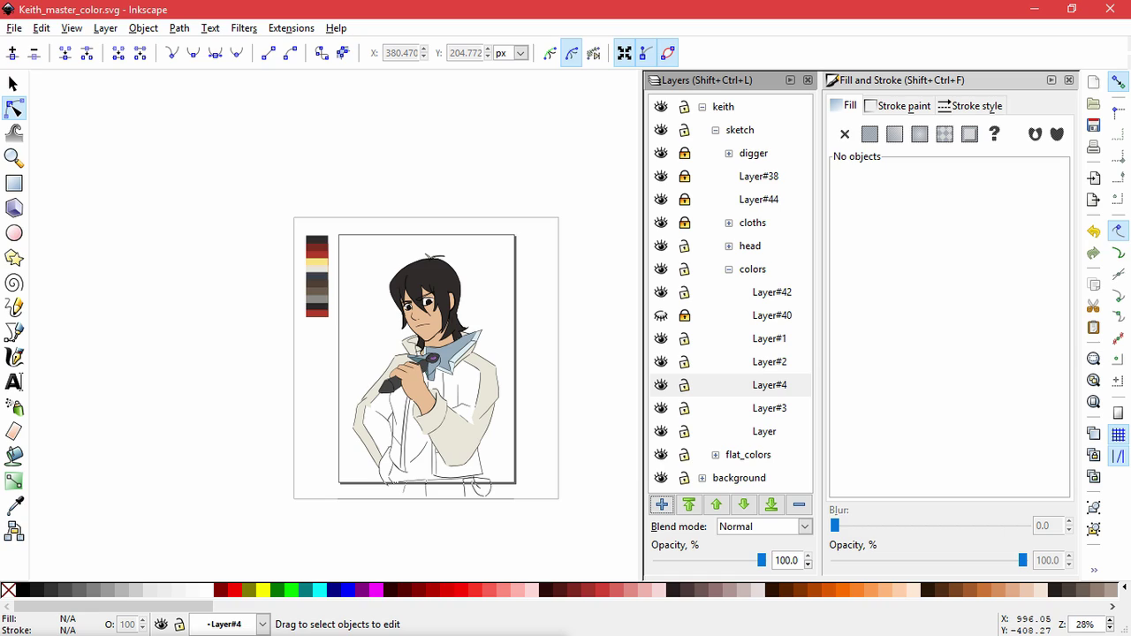
pyautogui.scroll(4, 407, 437)
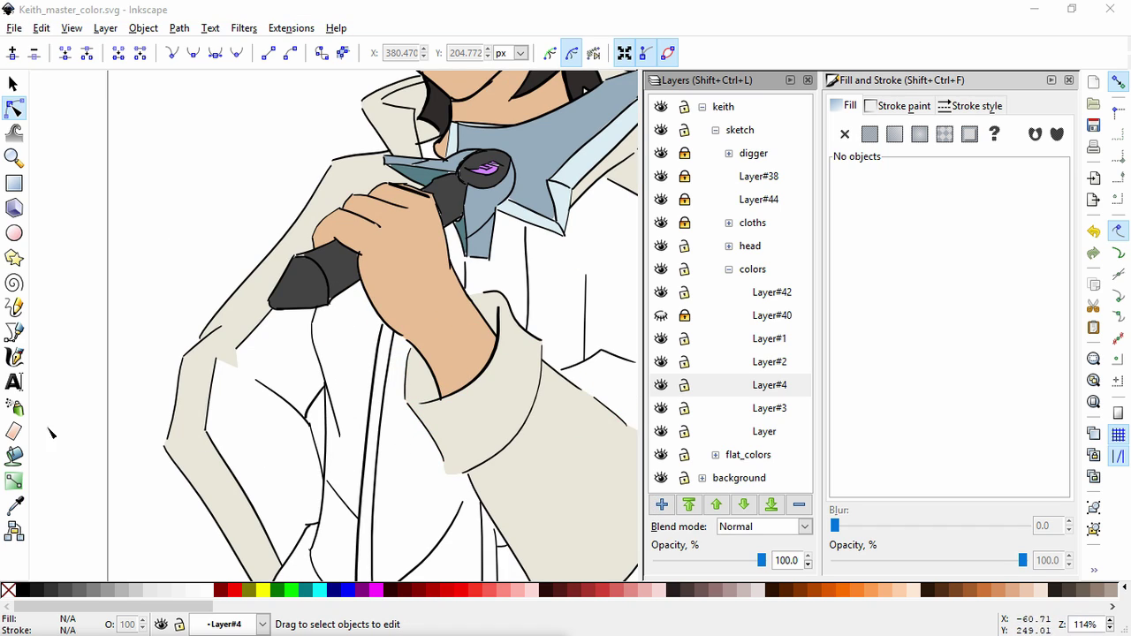
pyautogui.click(13, 331)
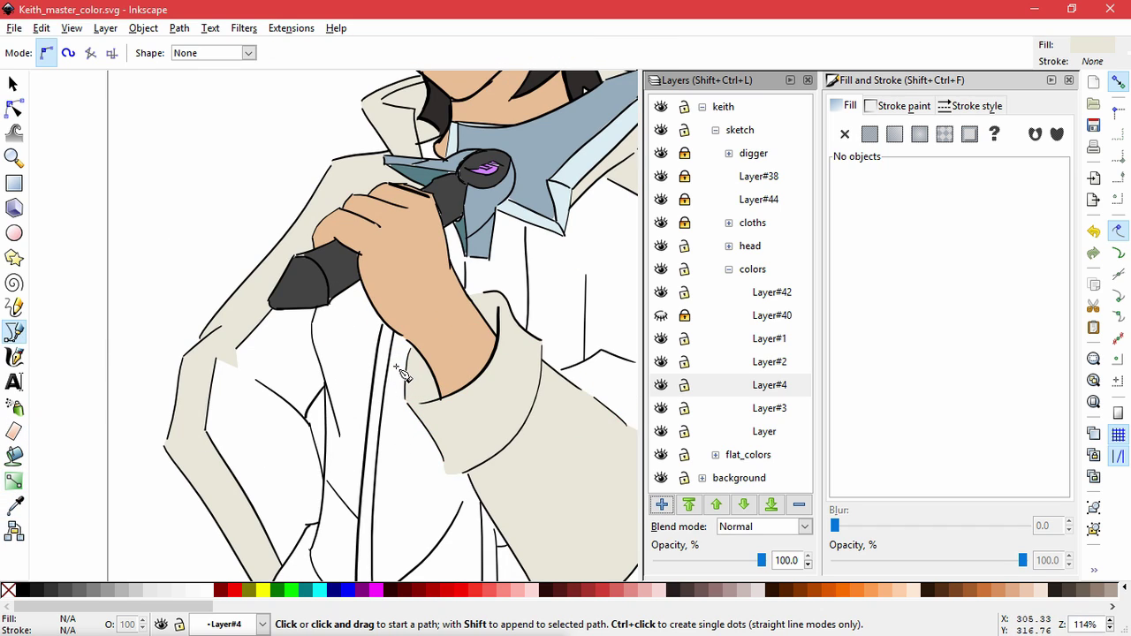
pyautogui.scroll(5, 402, 374)
pyautogui.click(325, 108)
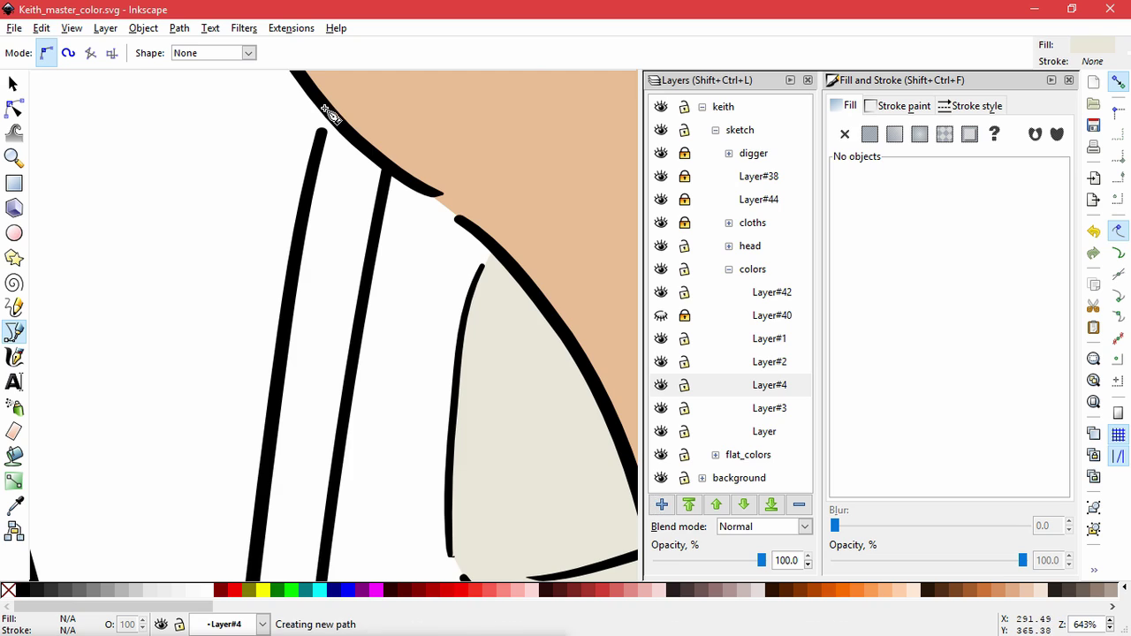
pyautogui.click(387, 170)
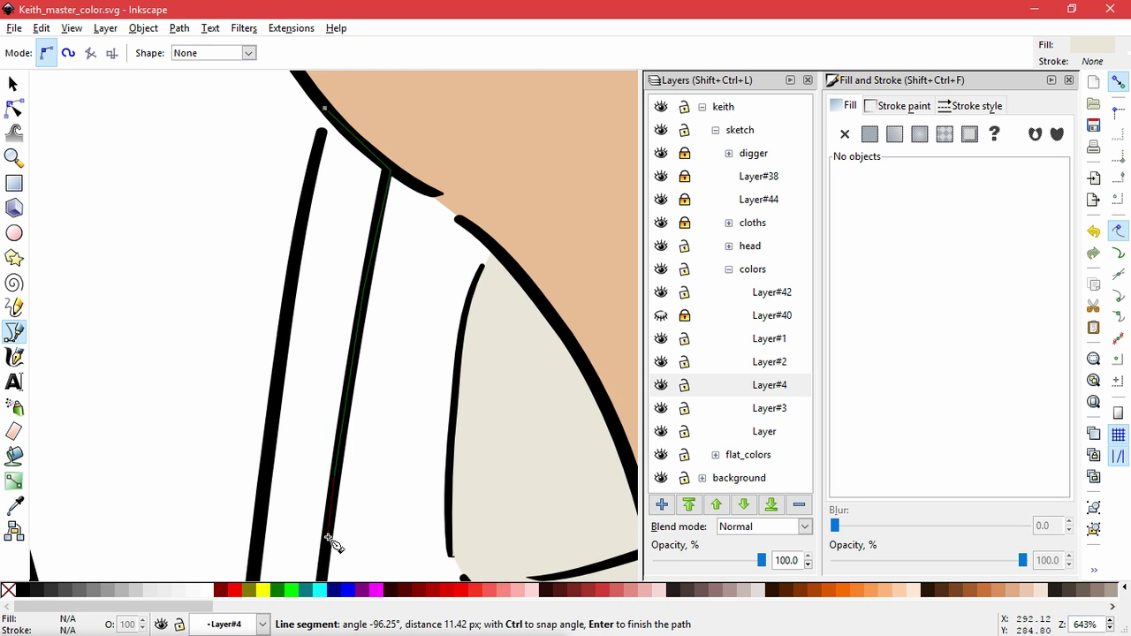
# Trace the front strip's edge nearest the raised cuff from the forearm down towards the hem.
pyautogui.scroll(-2, 353, 442)
pyautogui.click(378, 336)
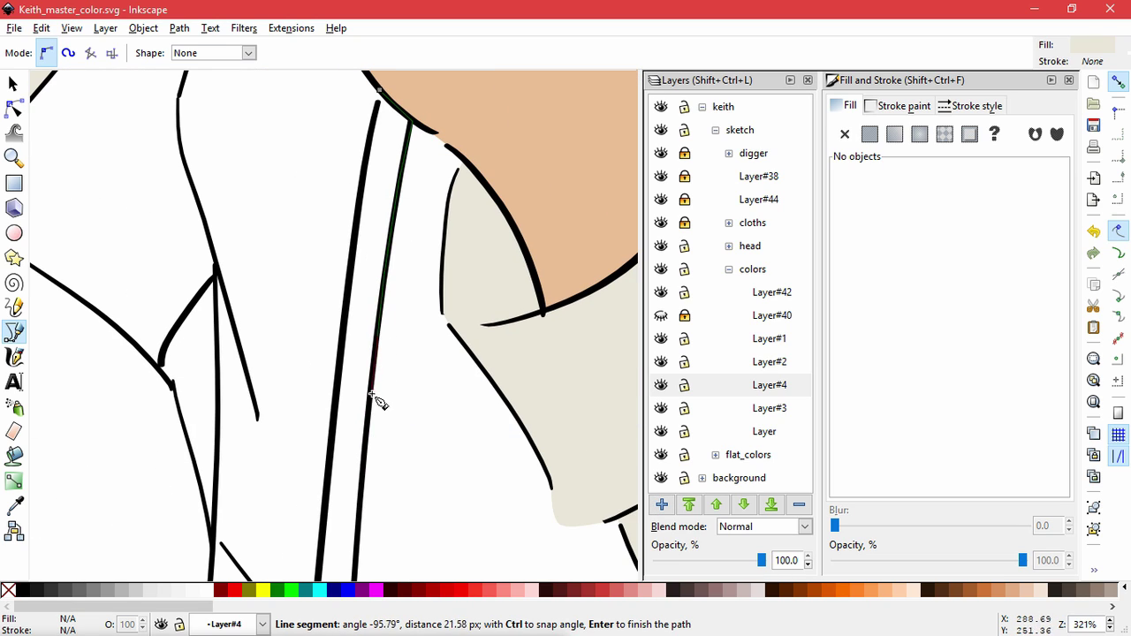
pyautogui.click(371, 397)
pyautogui.click(363, 491)
pyautogui.moveTo(368, 534); pyautogui.dragTo(404, 368)
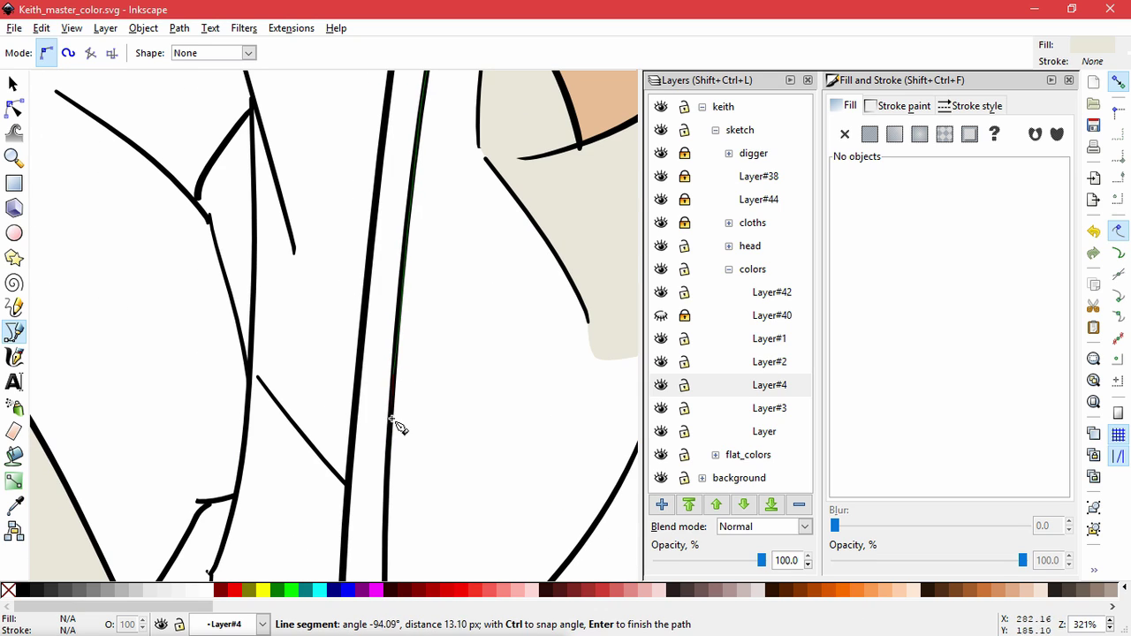
pyautogui.click(385, 560)
pyautogui.moveTo(427, 525); pyautogui.dragTo(434, 397)
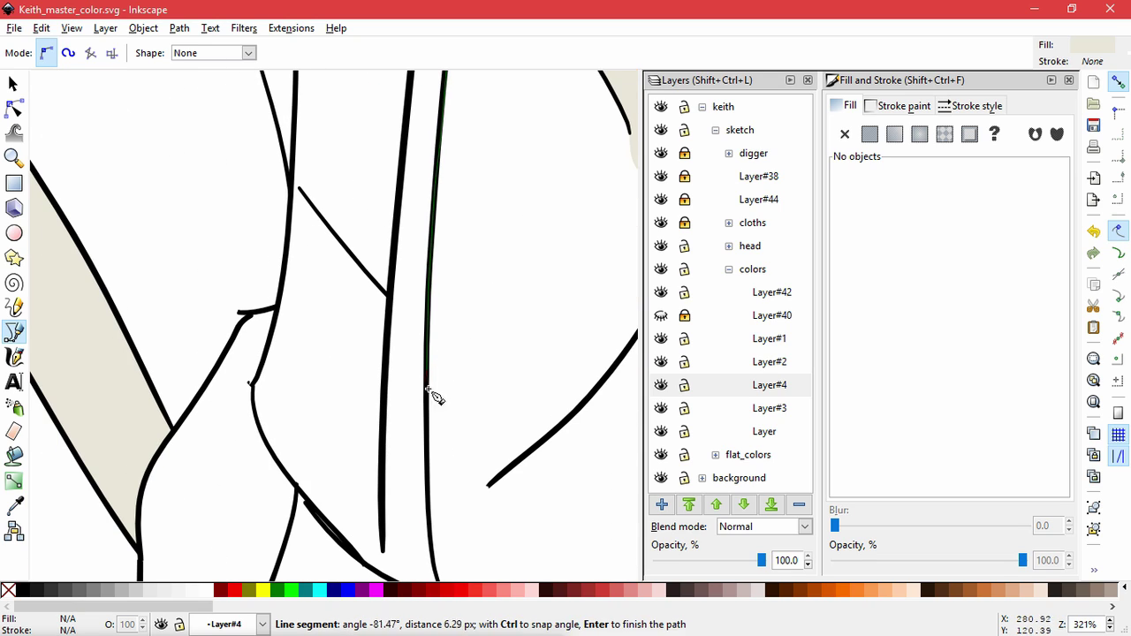
pyautogui.click(433, 509)
pyautogui.moveTo(433, 509); pyautogui.dragTo(444, 395)
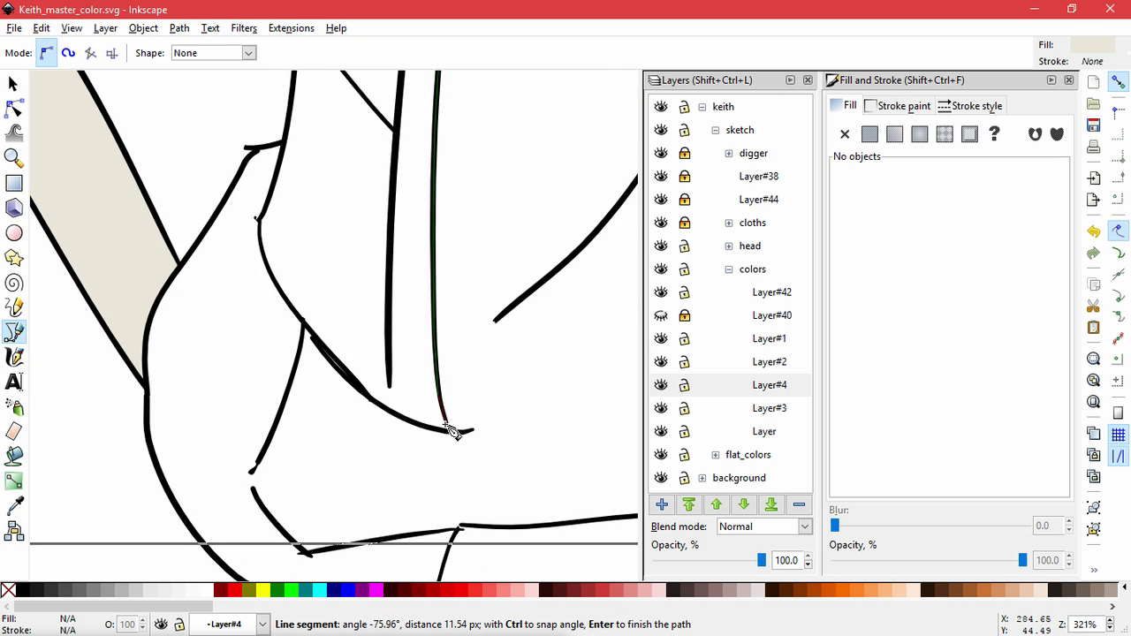
# Trace the strip's lower end along the curved hem line and onto the foot of its opposite edge.
pyautogui.click(445, 424)
pyautogui.click(459, 432)
pyautogui.click(432, 429)
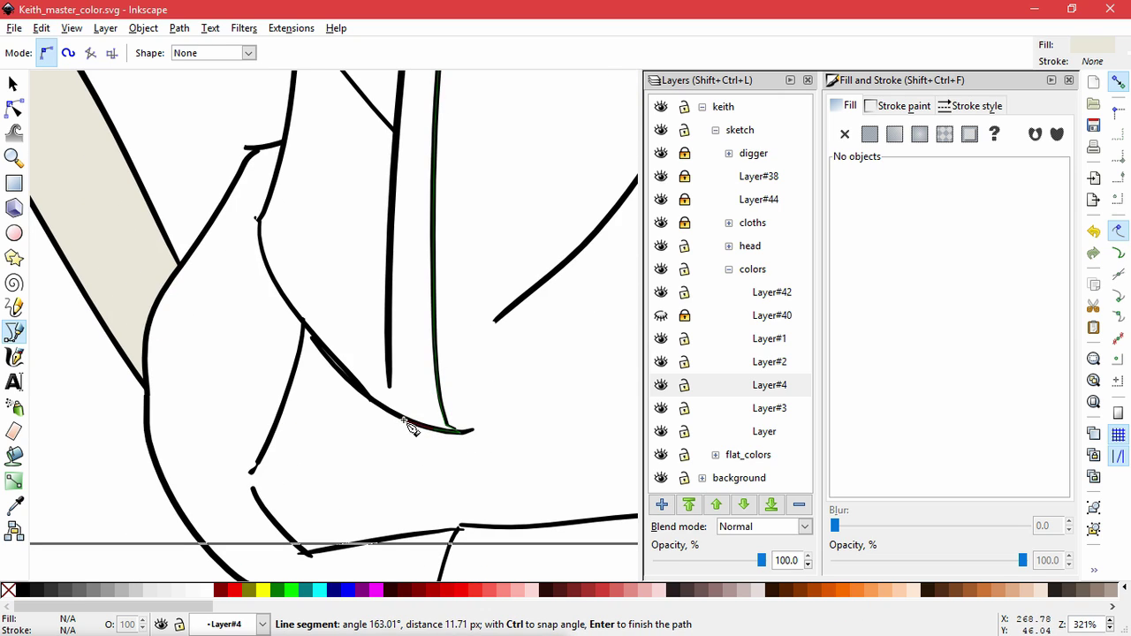
pyautogui.click(391, 414)
pyautogui.click(389, 355)
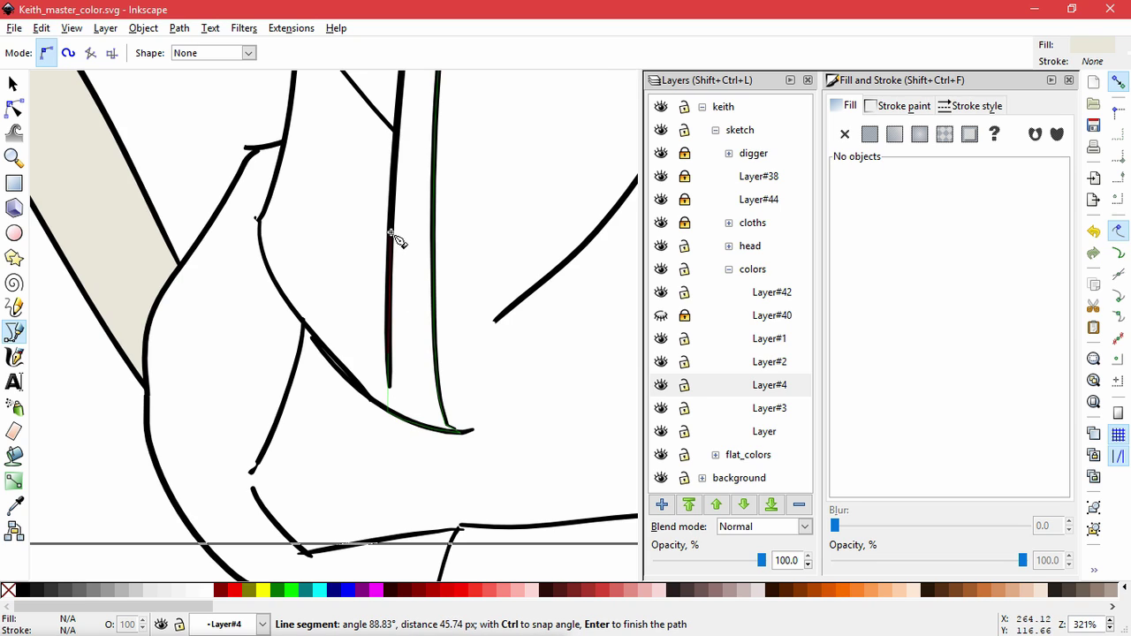
# Trace the strip's opposite edge upward along the thick line towards the forearm.
pyautogui.click(391, 238)
pyautogui.click(394, 131)
pyautogui.moveTo(409, 126); pyautogui.dragTo(399, 484)
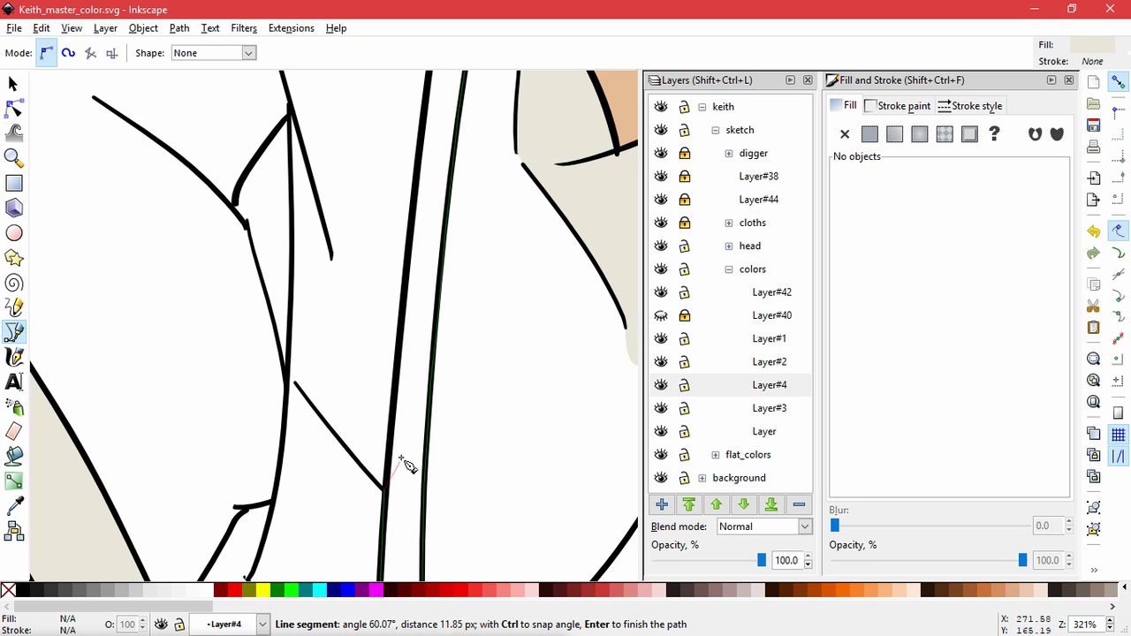
pyautogui.click(397, 375)
pyautogui.click(406, 290)
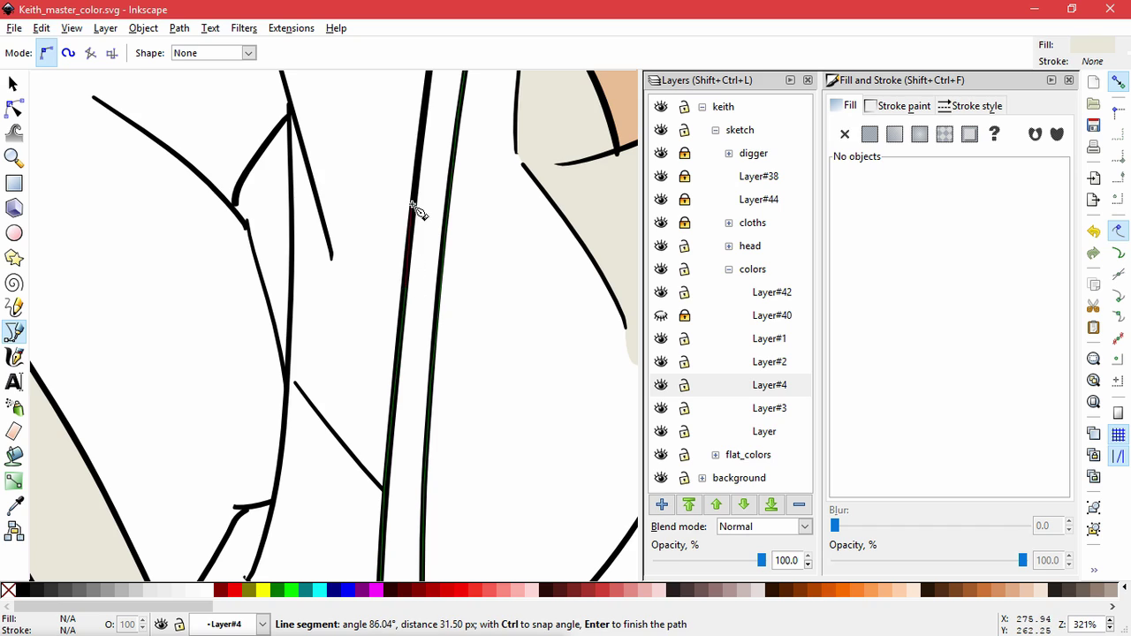
pyautogui.click(413, 206)
pyautogui.press('space')
pyautogui.moveTo(413, 207); pyautogui.dragTo(389, 397)
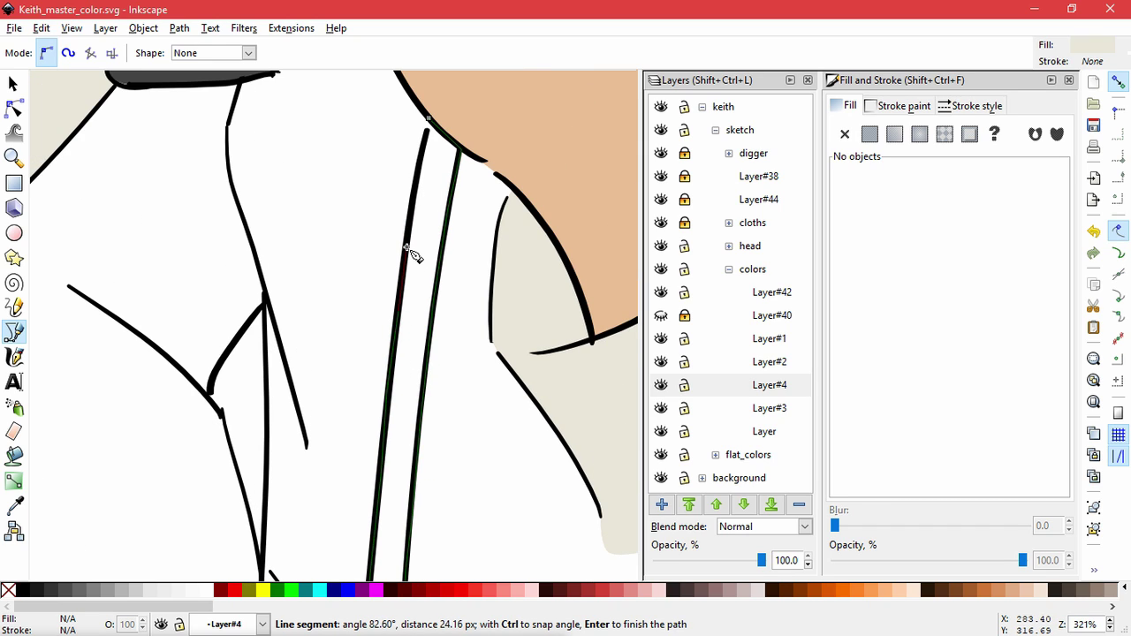
# Finish tracing the strip's edge up to the forearm and close the path at its starting node.
pyautogui.click(415, 198)
pyautogui.press('space')
pyautogui.moveTo(415, 198); pyautogui.dragTo(411, 280)
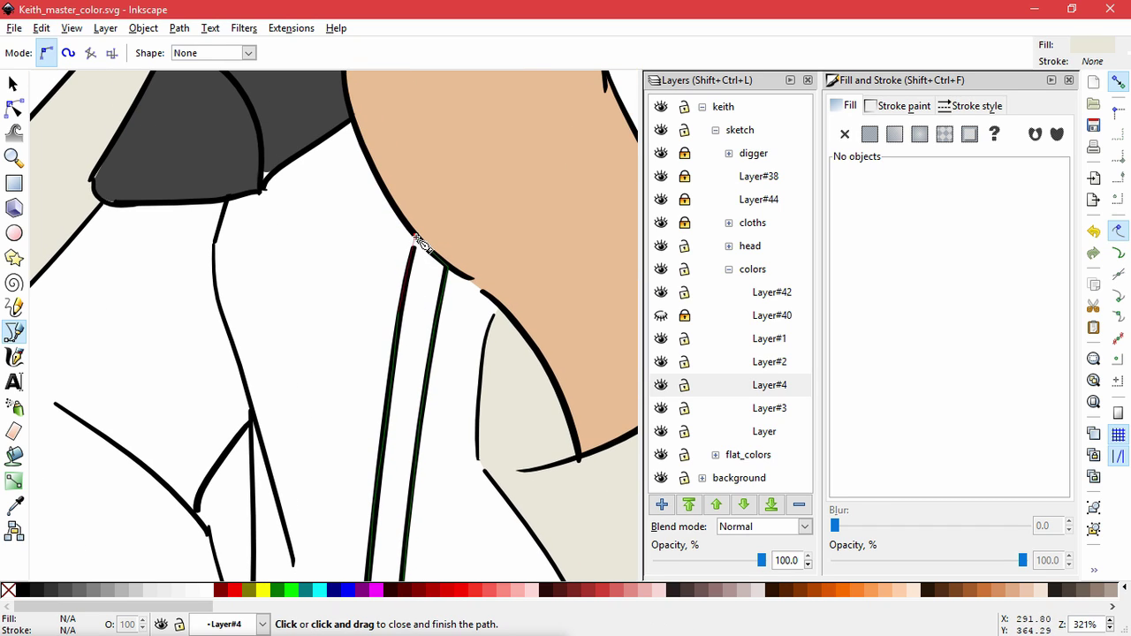
pyautogui.click(415, 236)
# Compare the jacket with the Layer#40 colour hatching, and hide that layer again.
pyautogui.scroll(-4, 486, 516)
pyautogui.press('space')
pyautogui.moveTo(498, 528); pyautogui.dragTo(410, 292)
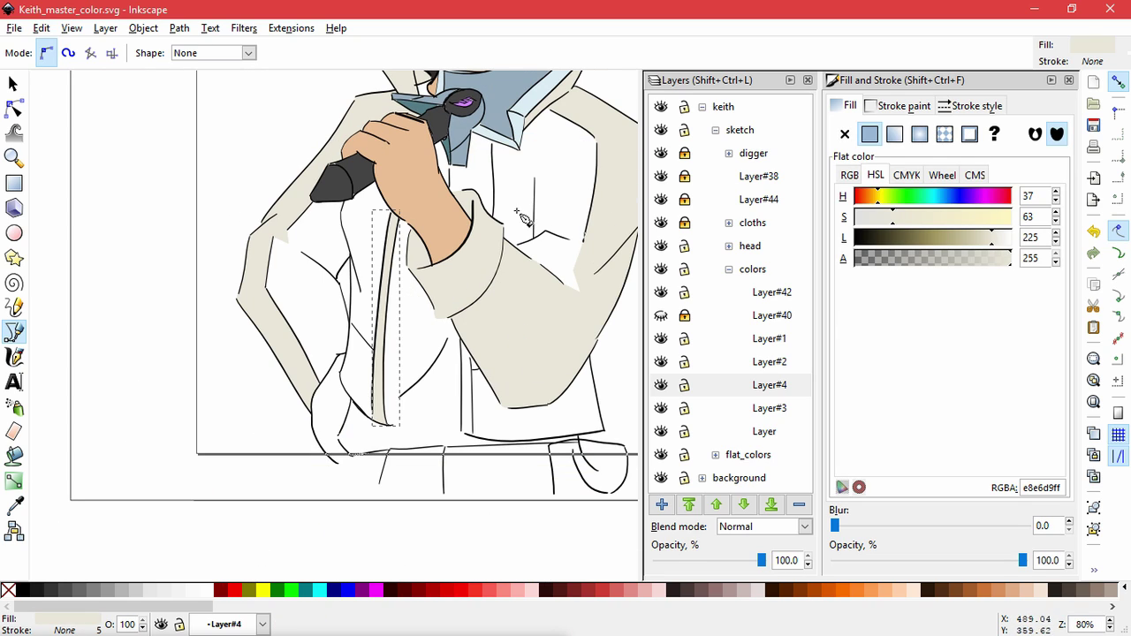
pyautogui.click(661, 316)
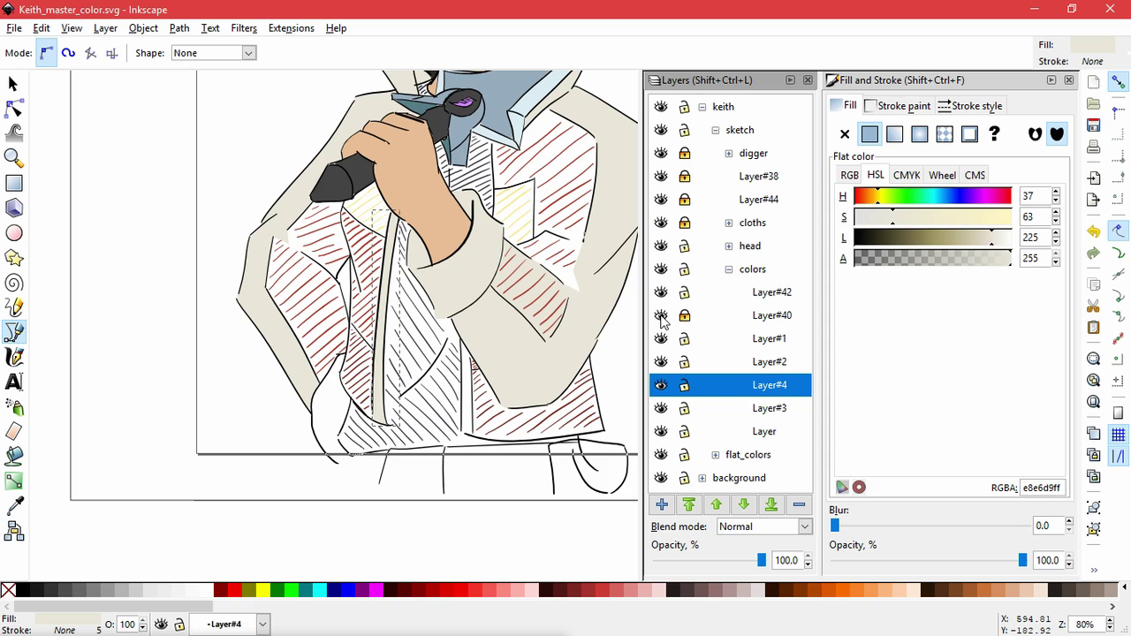
pyautogui.click(661, 315)
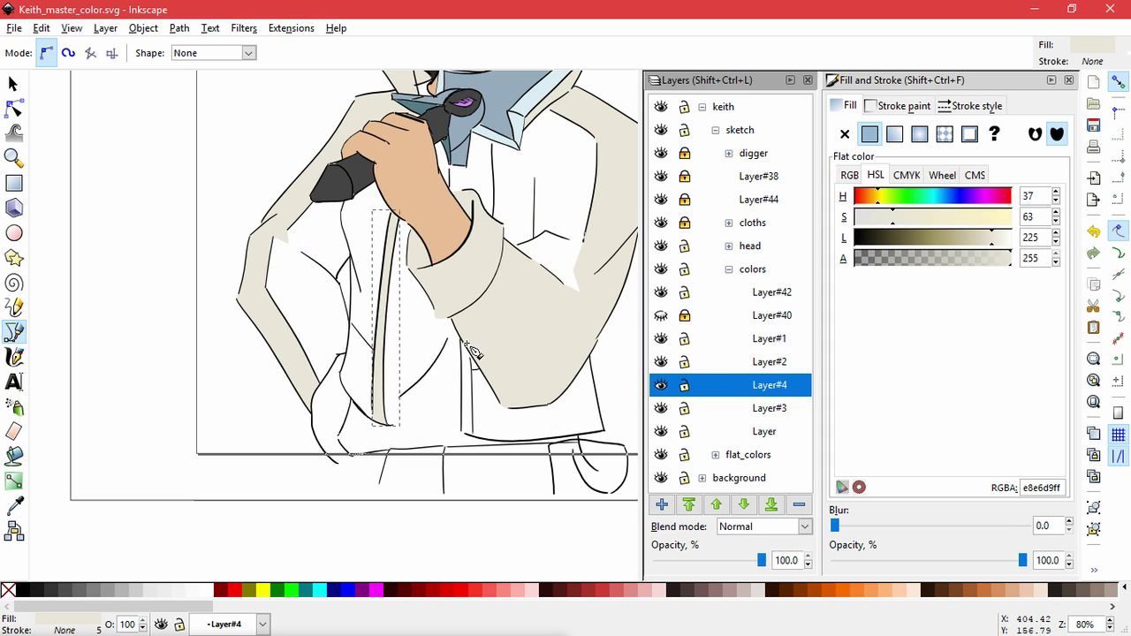
# Clear the object selection, then unlock and expand the cloths layer group.
pyautogui.click(14, 83)
pyautogui.press('Escape')
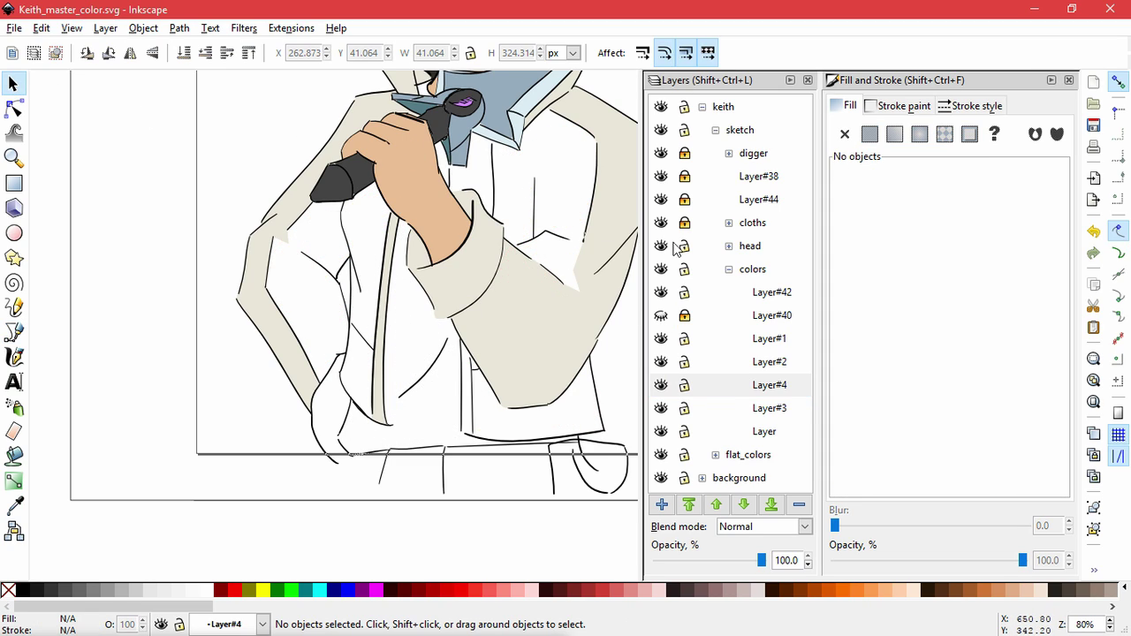
pyautogui.click(729, 222)
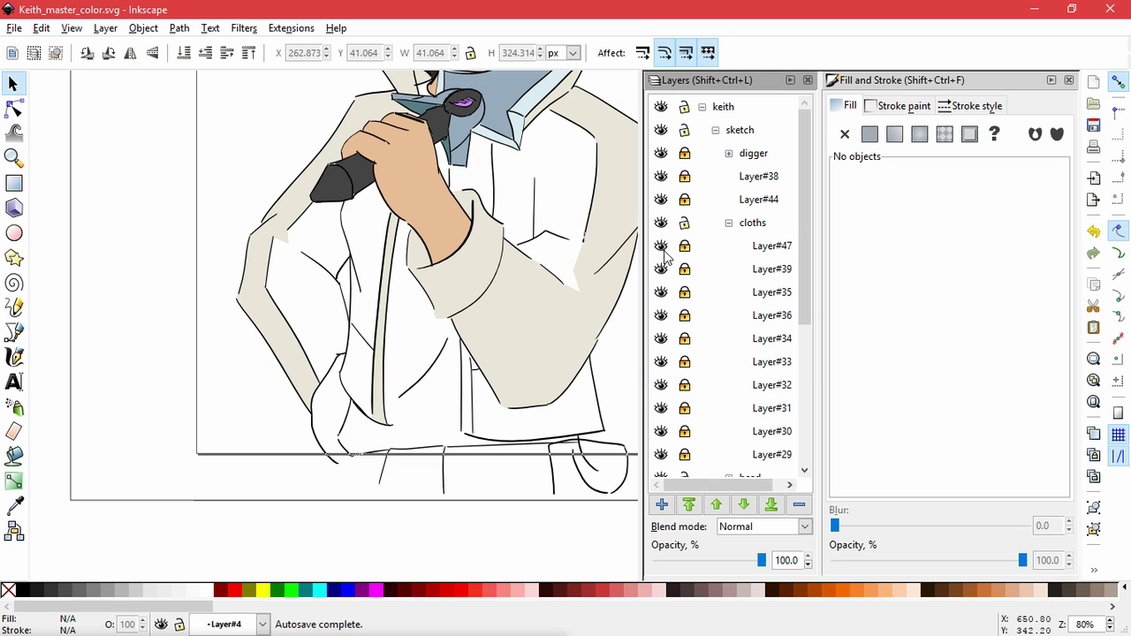
# Unlock the cloths sublayers down to Layer#31, toggling the visibility of individual ones to identify their linework, and make Layer#31 current.
pyautogui.click(661, 291)
pyautogui.click(661, 292)
pyautogui.click(661, 315)
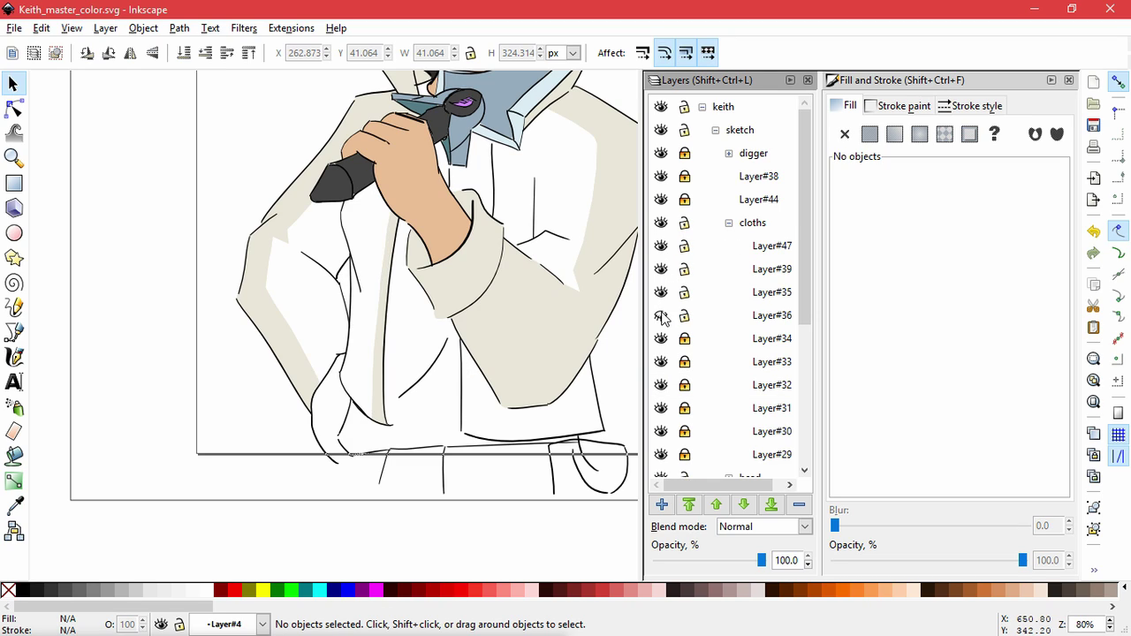
pyautogui.click(661, 316)
pyautogui.click(661, 338)
pyautogui.click(661, 338)
pyautogui.click(661, 361)
pyautogui.click(660, 361)
pyautogui.click(661, 385)
pyautogui.click(661, 385)
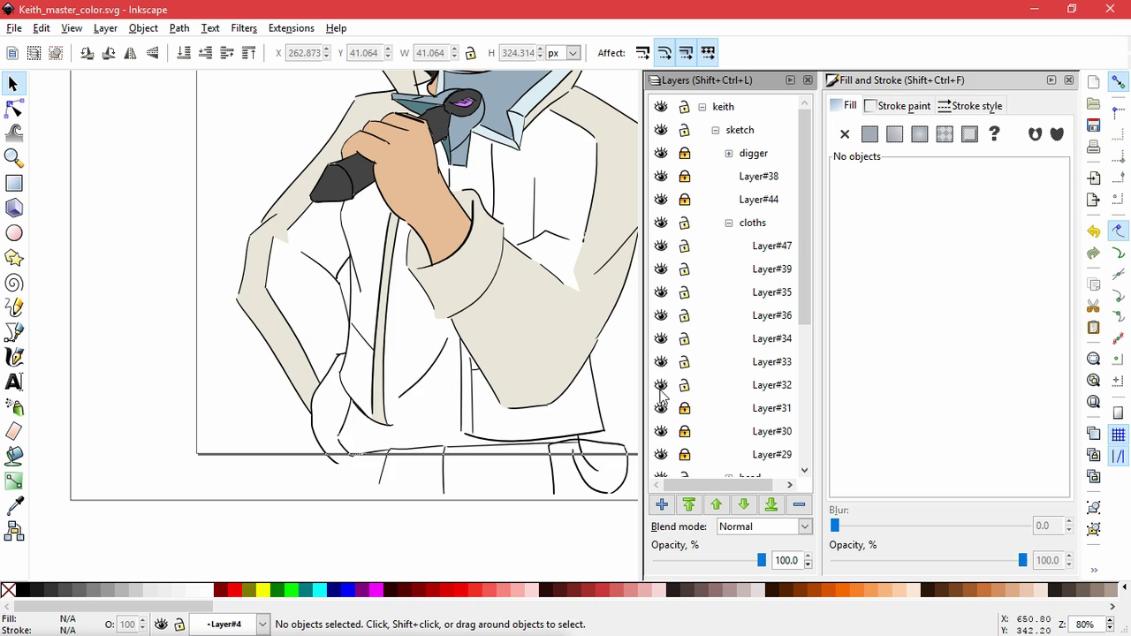
pyautogui.click(661, 407)
pyautogui.click(661, 407)
pyautogui.click(700, 410)
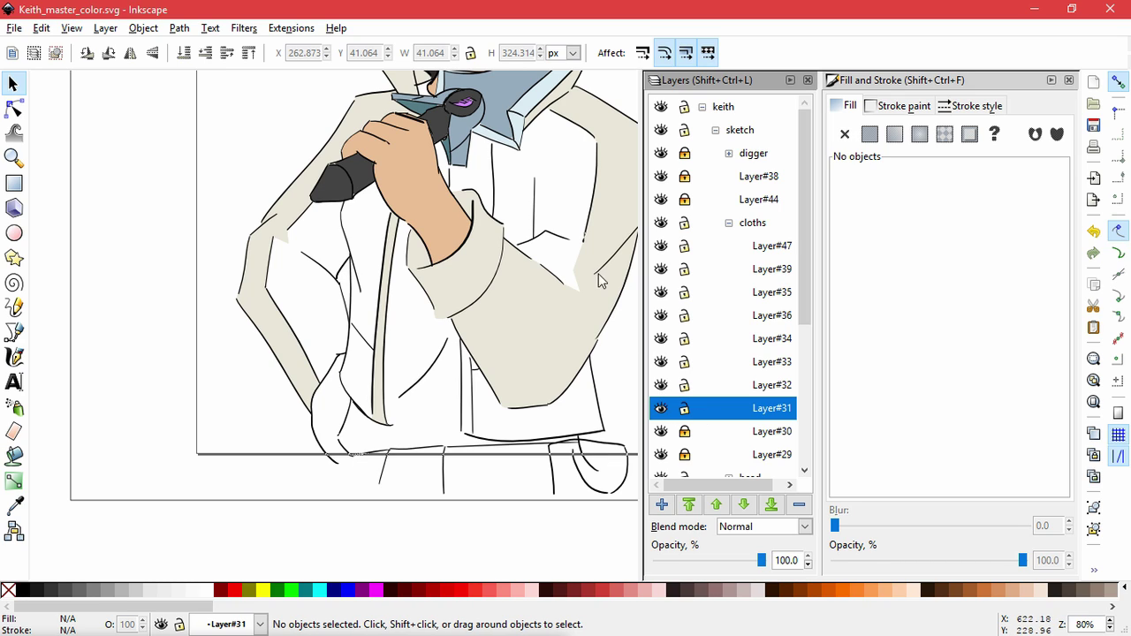
# Duplicate the vertical jacket line below the light blue collar trim and place the copy beside it at about X 429.3, Y 347.9 px.
pyautogui.click(495, 172)
pyautogui.scroll(3, 513, 184)
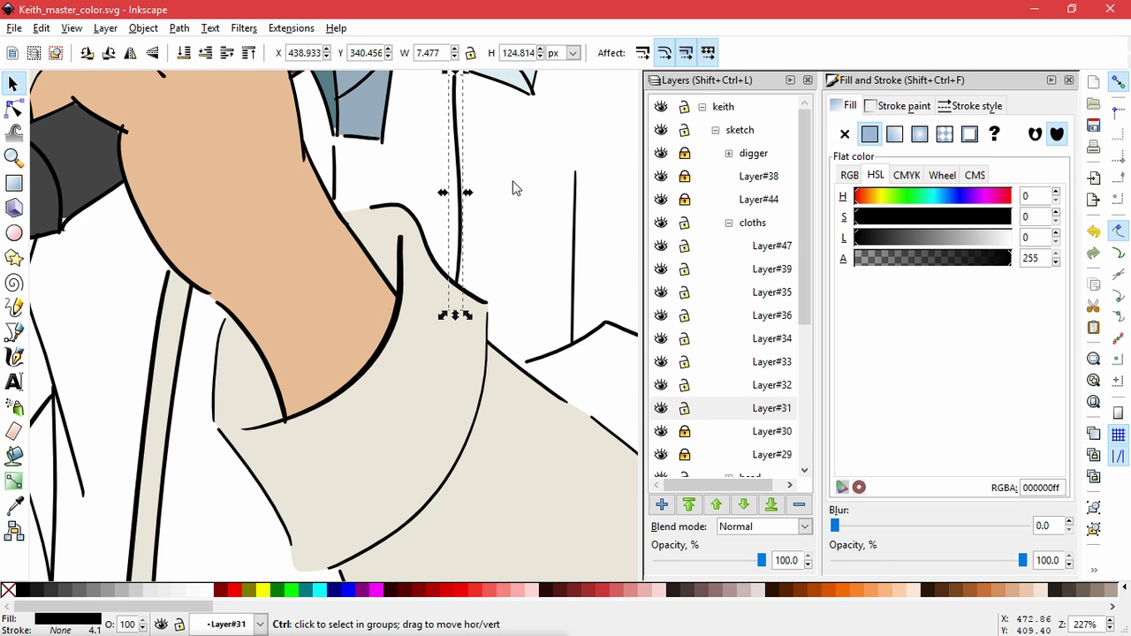
pyautogui.press('space')
pyautogui.moveTo(499, 220); pyautogui.dragTo(540, 362)
pyautogui.hotkey('ctrl', 'd')
pyautogui.moveTo(494, 251); pyautogui.dragTo(477, 238)
pyautogui.click(567, 380)
# Make Layer#3 current by selecting the beige sleeve shape, lock and collapse the cloths layer group, and activate the Bezier pen.
pyautogui.scroll(-2, 567, 380)
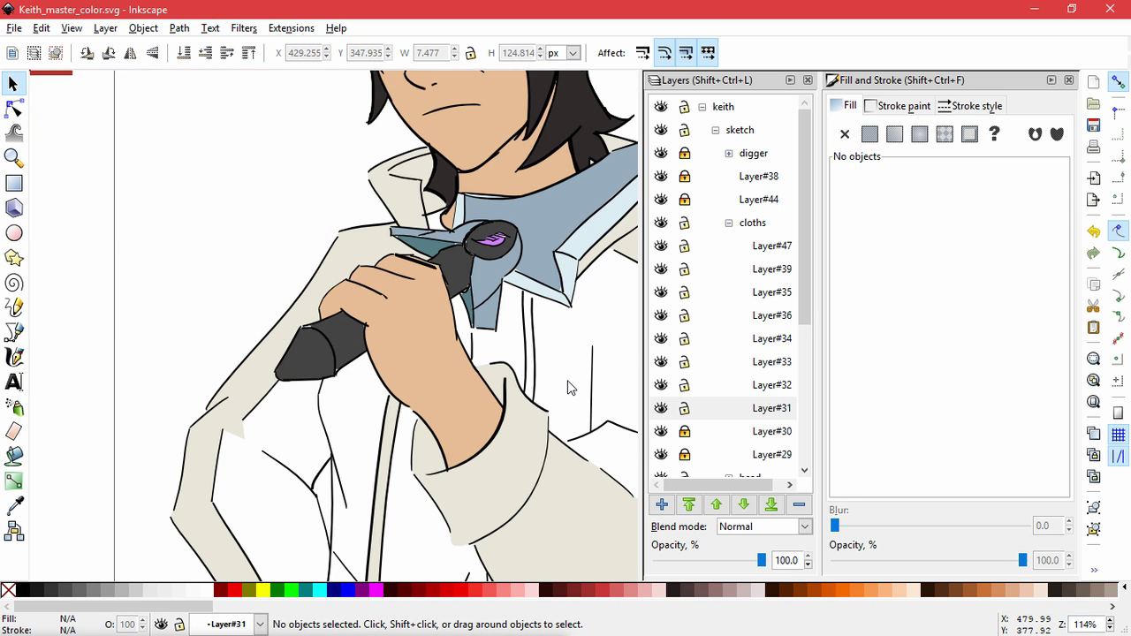
pyautogui.press('space')
pyautogui.moveTo(567, 380); pyautogui.dragTo(530, 268)
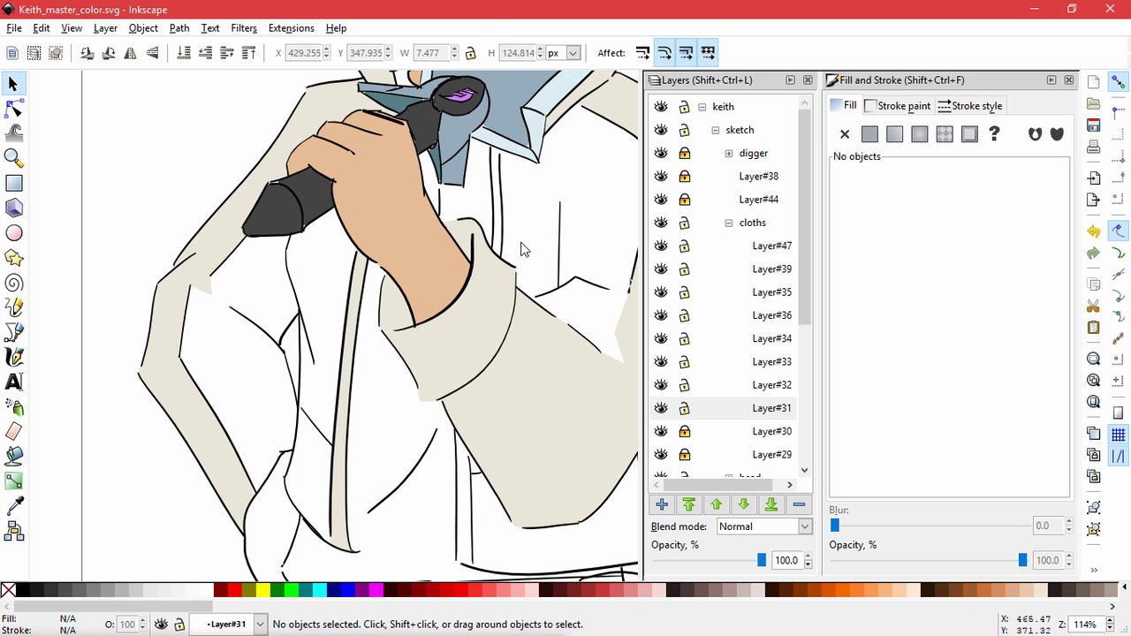
pyautogui.scroll(2, 521, 250)
pyautogui.moveTo(513, 202); pyautogui.dragTo(477, 248)
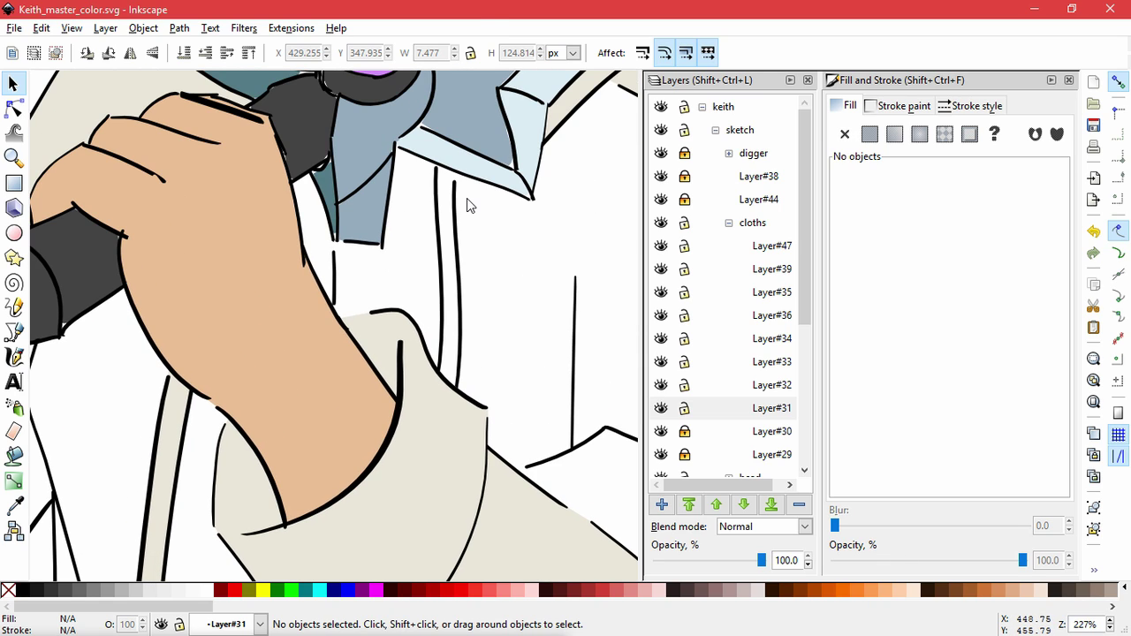
pyautogui.click(13, 331)
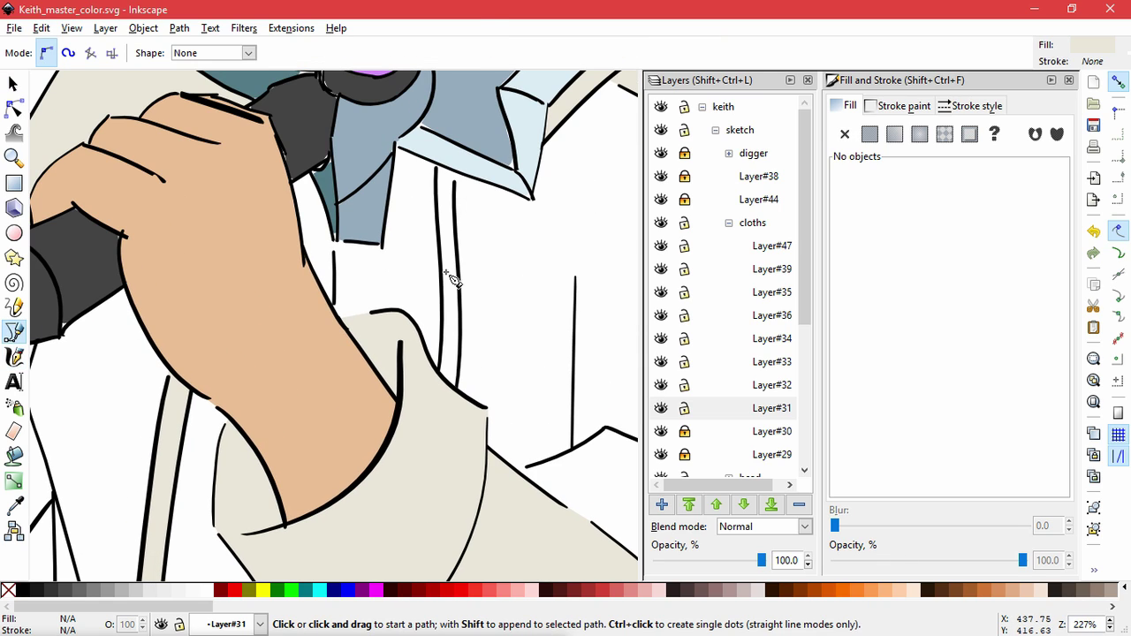
pyautogui.click(13, 108)
pyautogui.click(412, 500)
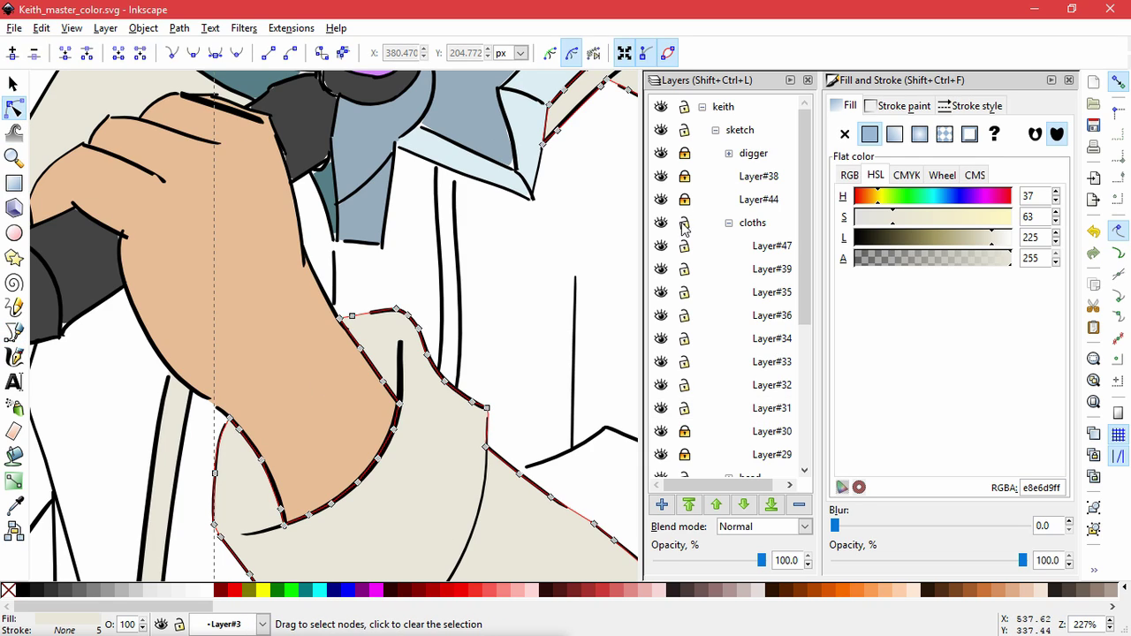
pyautogui.click(728, 223)
pyautogui.click(14, 331)
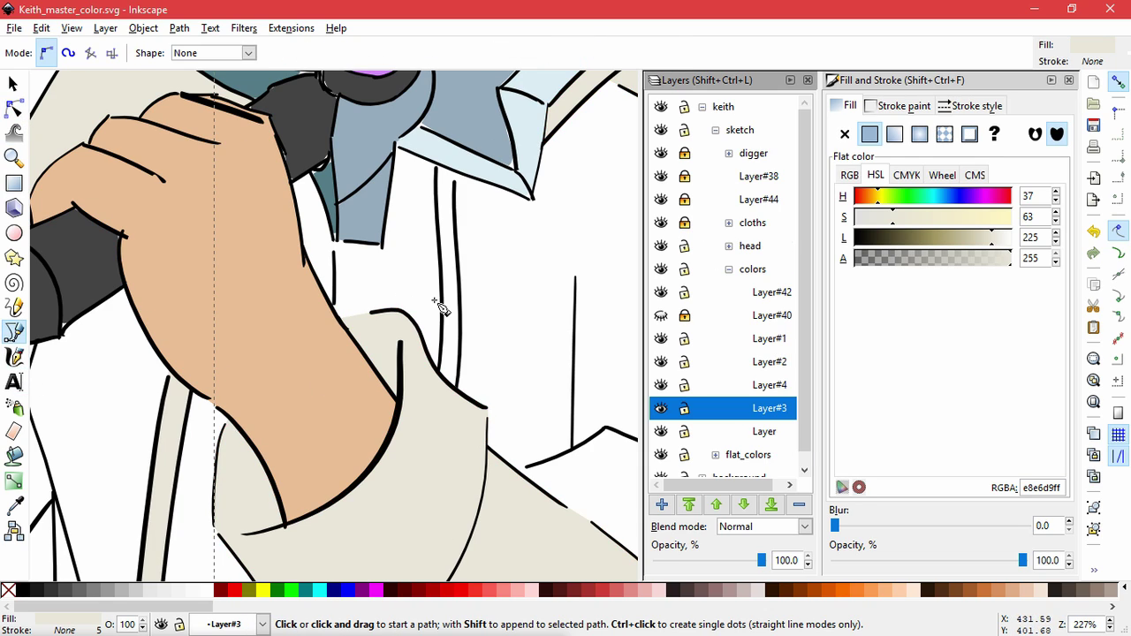
# Trace a closed beige shape on Layer#3 between the two vertical jacket lines below the light blue collar trim with the Bezier pen.
pyautogui.scroll(1, 439, 305)
pyautogui.click(439, 405)
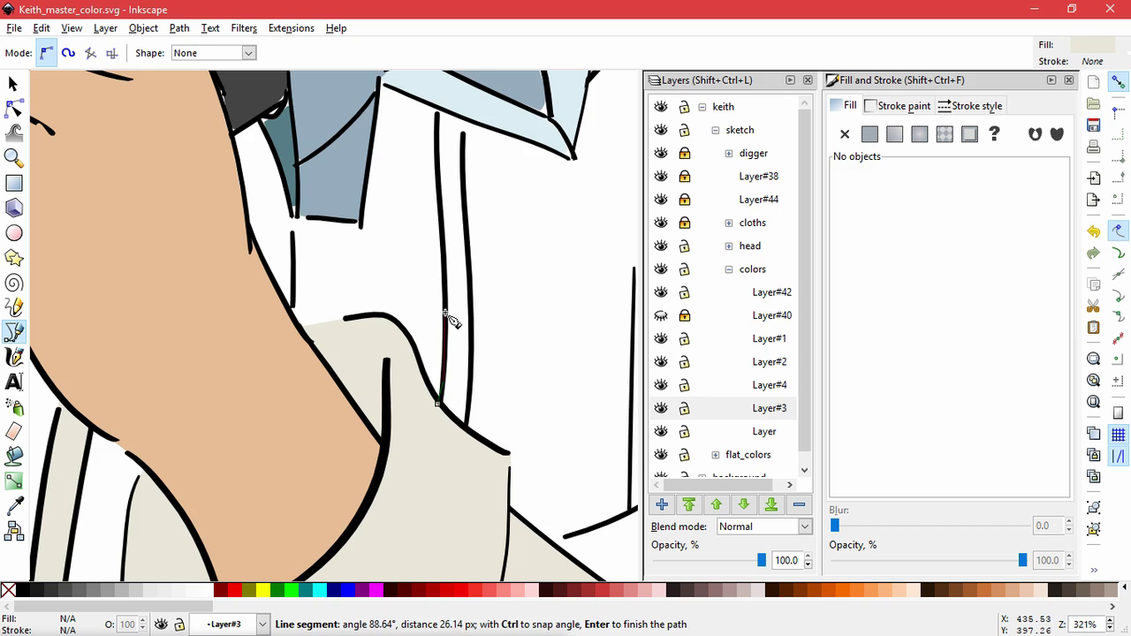
pyautogui.click(442, 217)
pyautogui.click(439, 163)
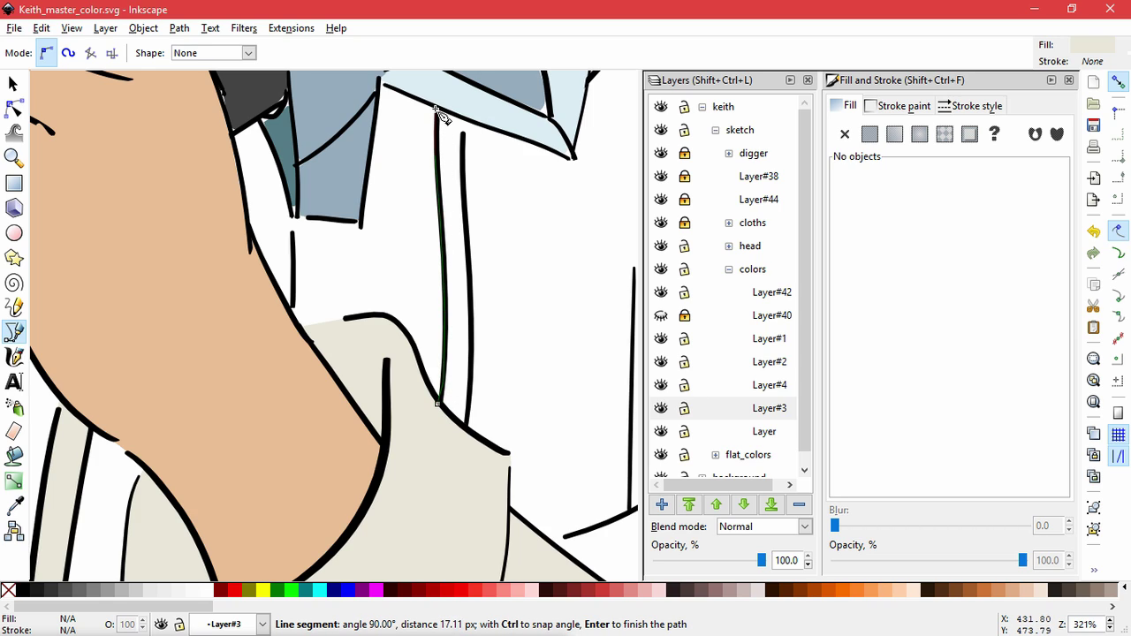
pyautogui.click(437, 113)
pyautogui.click(465, 120)
pyautogui.click(462, 136)
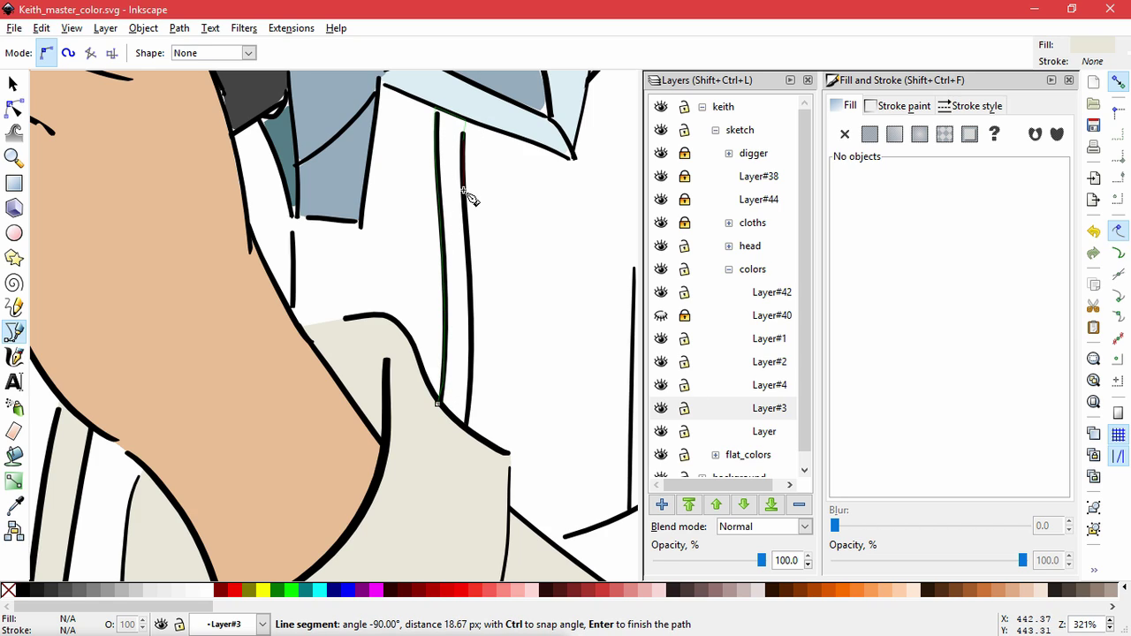
pyautogui.click(463, 192)
pyautogui.click(468, 257)
pyautogui.click(470, 329)
pyautogui.click(470, 391)
pyautogui.click(465, 428)
pyautogui.click(437, 403)
# Trace the lower section of the same front strip, from beneath the bent sleeve to the jacket hem, as a closed beige shape on Layer#3.
pyautogui.scroll(-1, 465, 462)
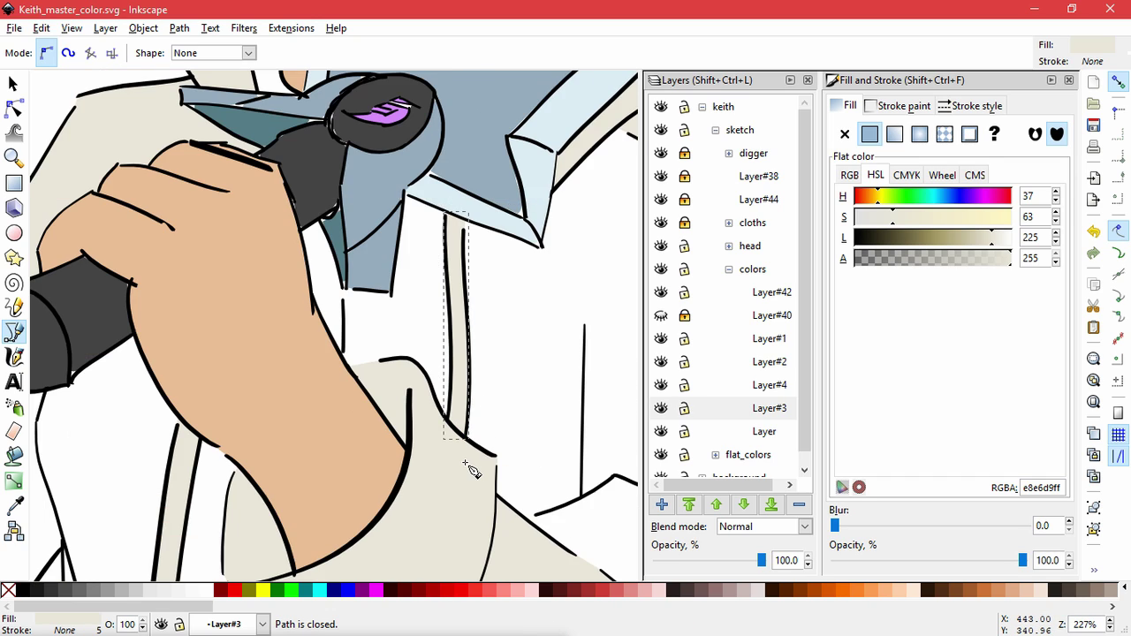
pyautogui.moveTo(471, 468); pyautogui.dragTo(402, 421)
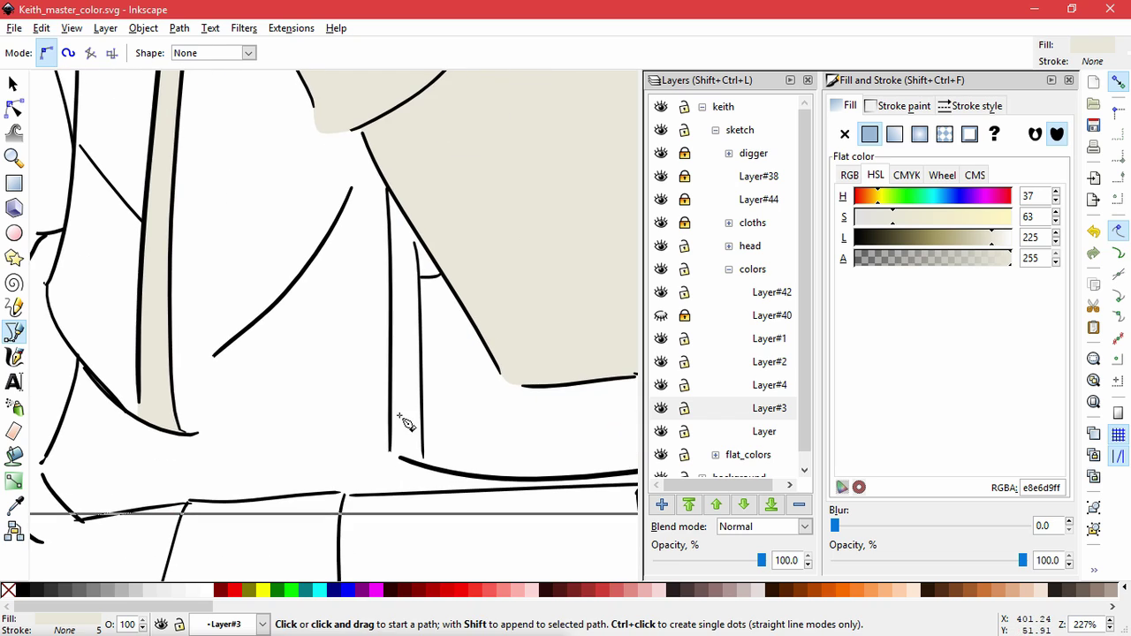
pyautogui.scroll(3, 404, 453)
pyautogui.click(375, 472)
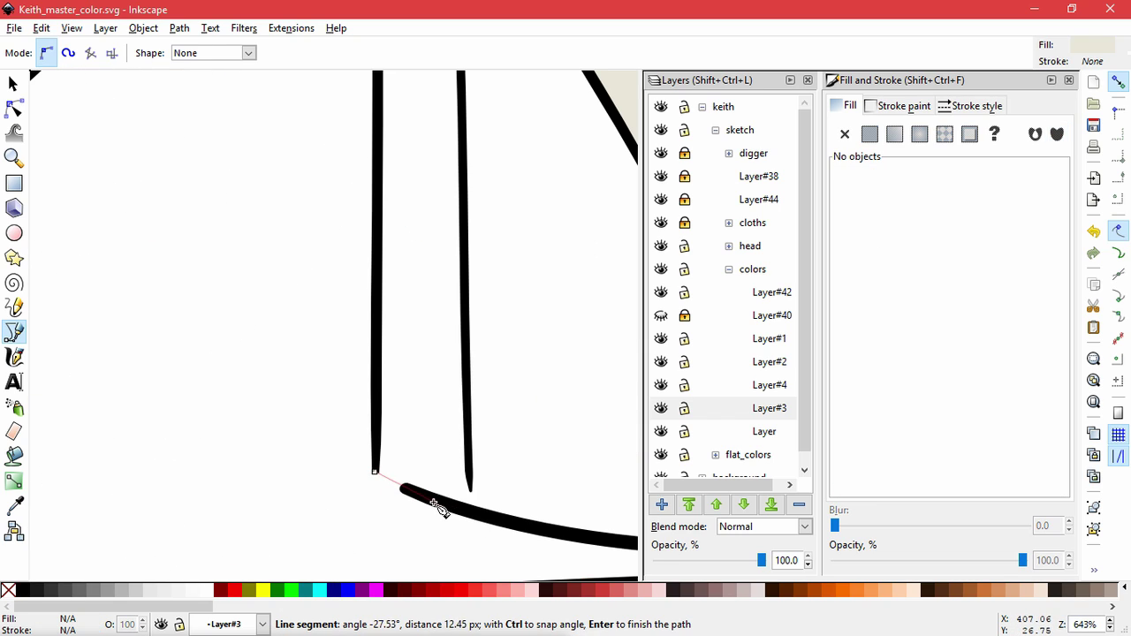
pyautogui.moveTo(432, 501); pyautogui.dragTo(443, 506)
pyautogui.click(470, 505)
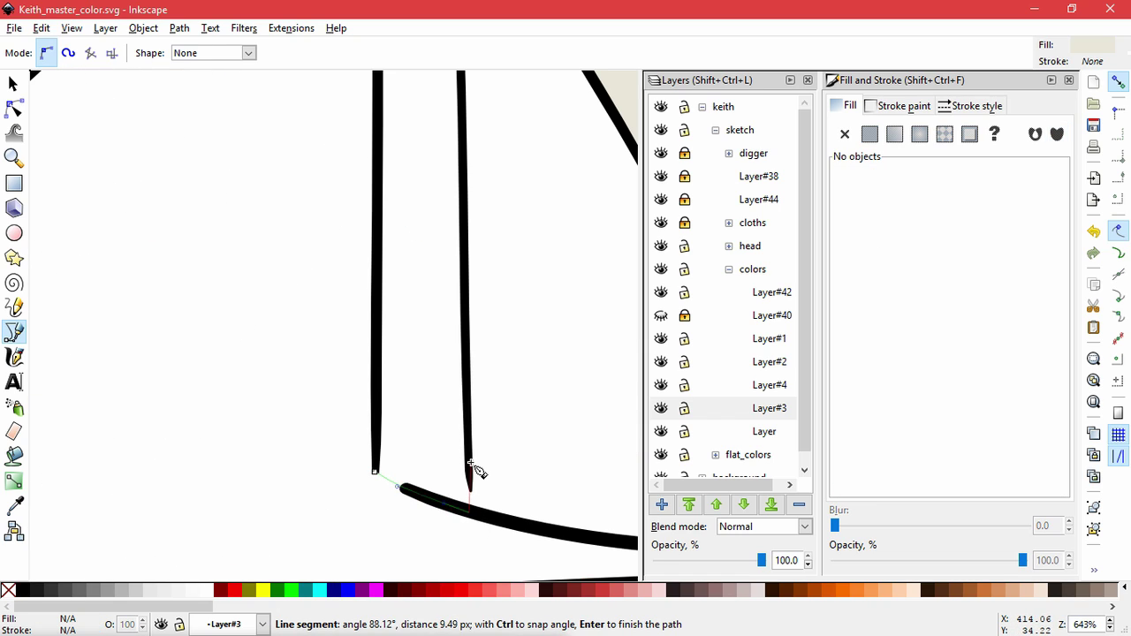
pyautogui.moveTo(477, 288); pyautogui.dragTo(497, 472)
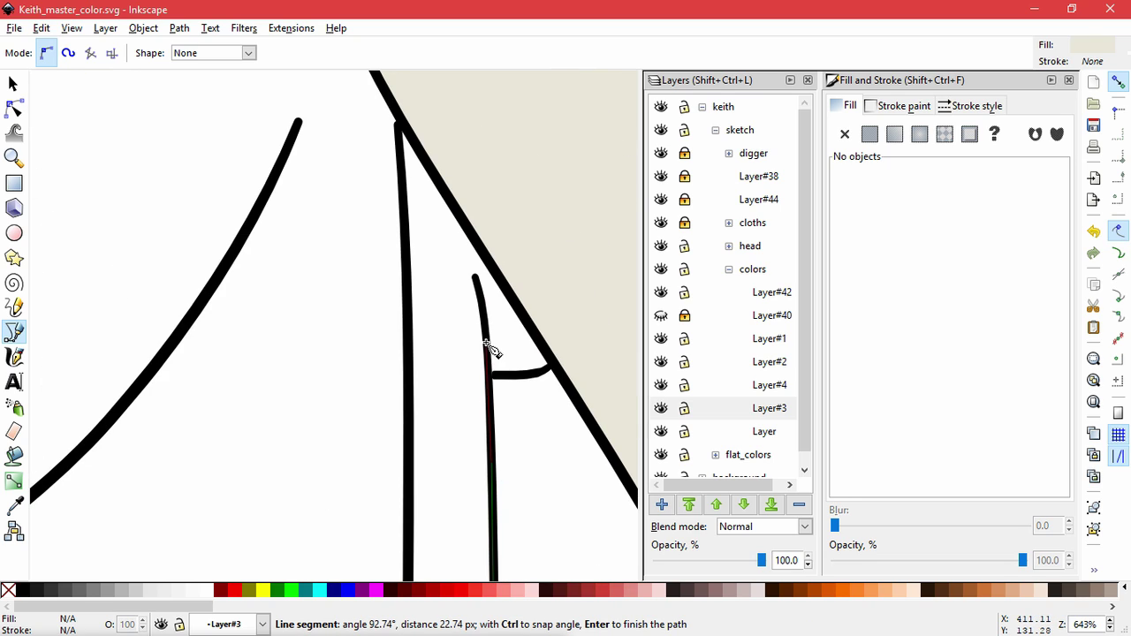
pyautogui.click(399, 120)
pyautogui.click(415, 260)
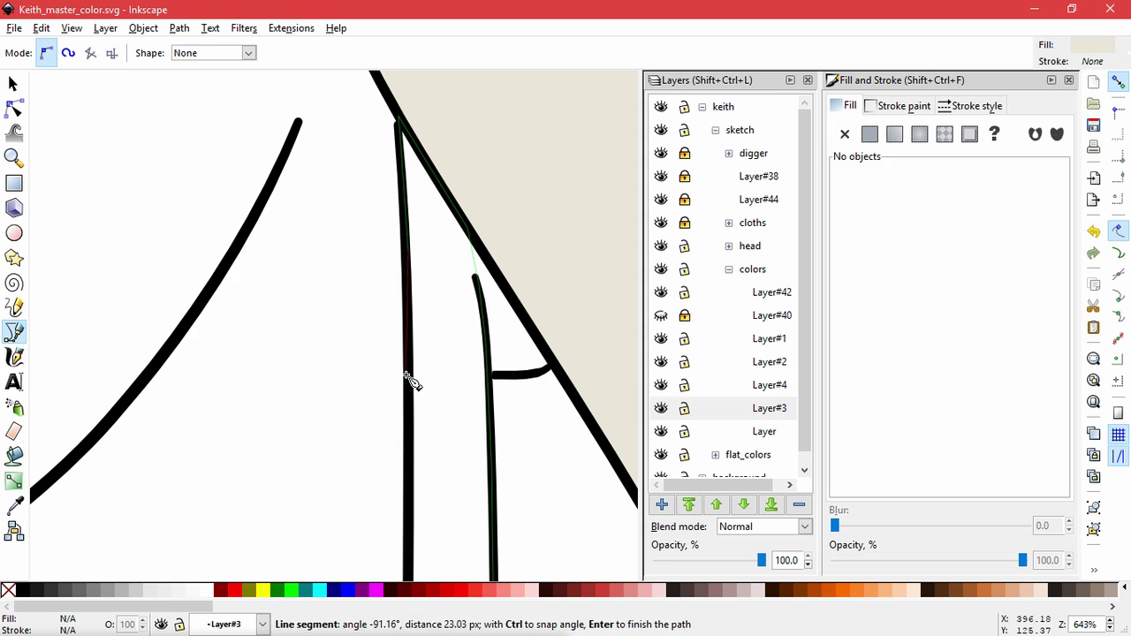
pyautogui.click(409, 380)
pyautogui.moveTo(409, 470); pyautogui.dragTo(433, 291)
pyautogui.click(432, 314)
pyautogui.click(433, 432)
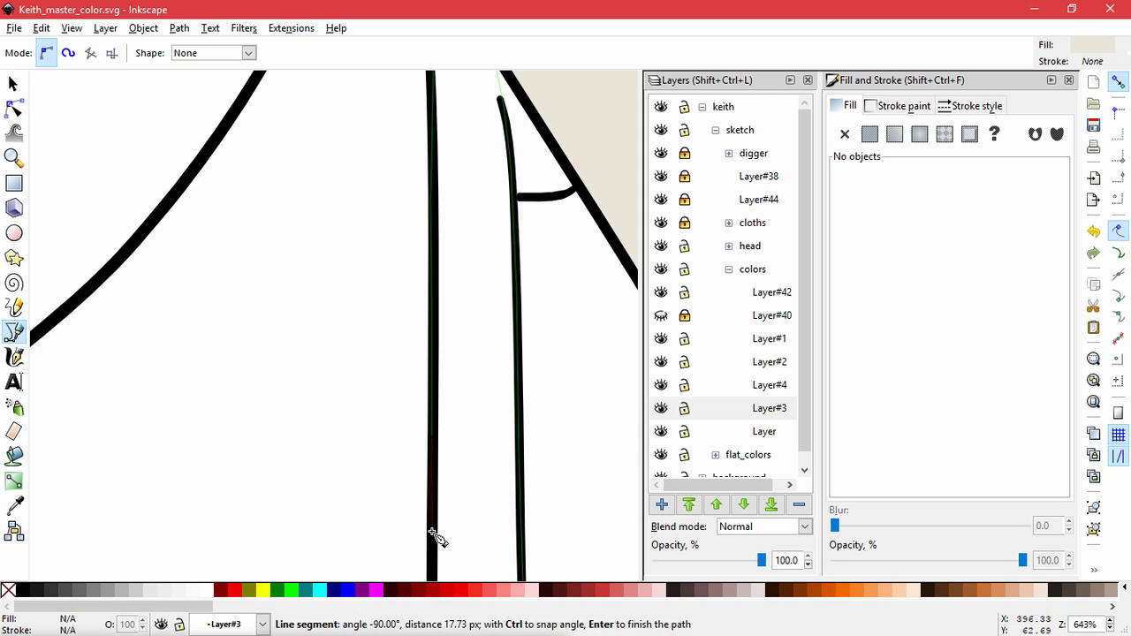
pyautogui.click(432, 532)
pyautogui.moveTo(432, 532); pyautogui.dragTo(436, 349)
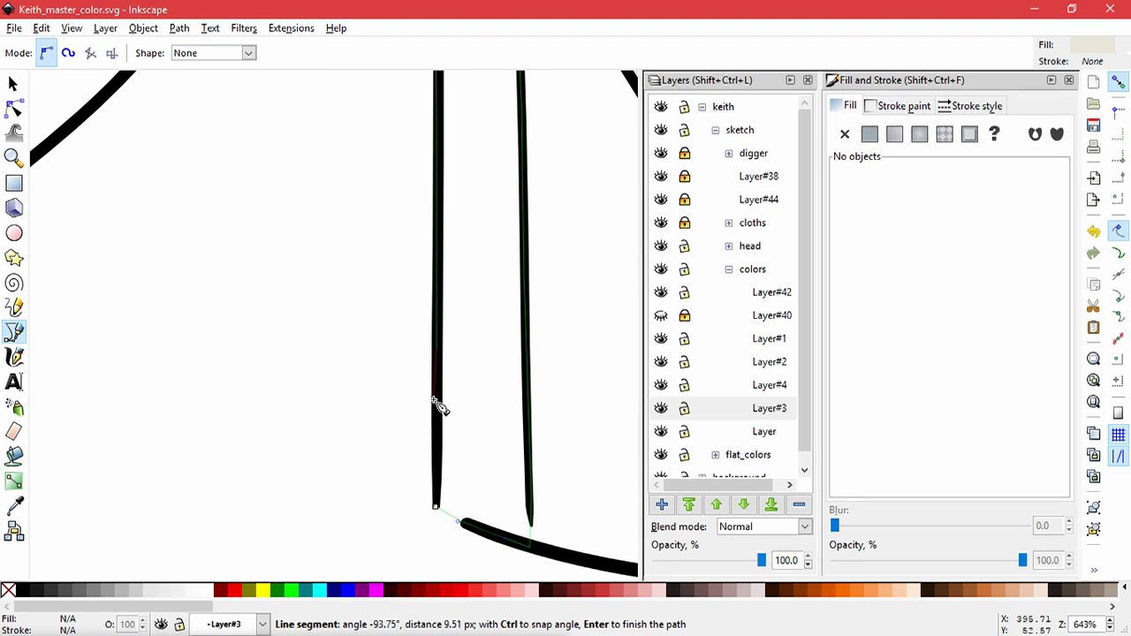
pyautogui.click(435, 510)
pyautogui.scroll(-6, 509, 462)
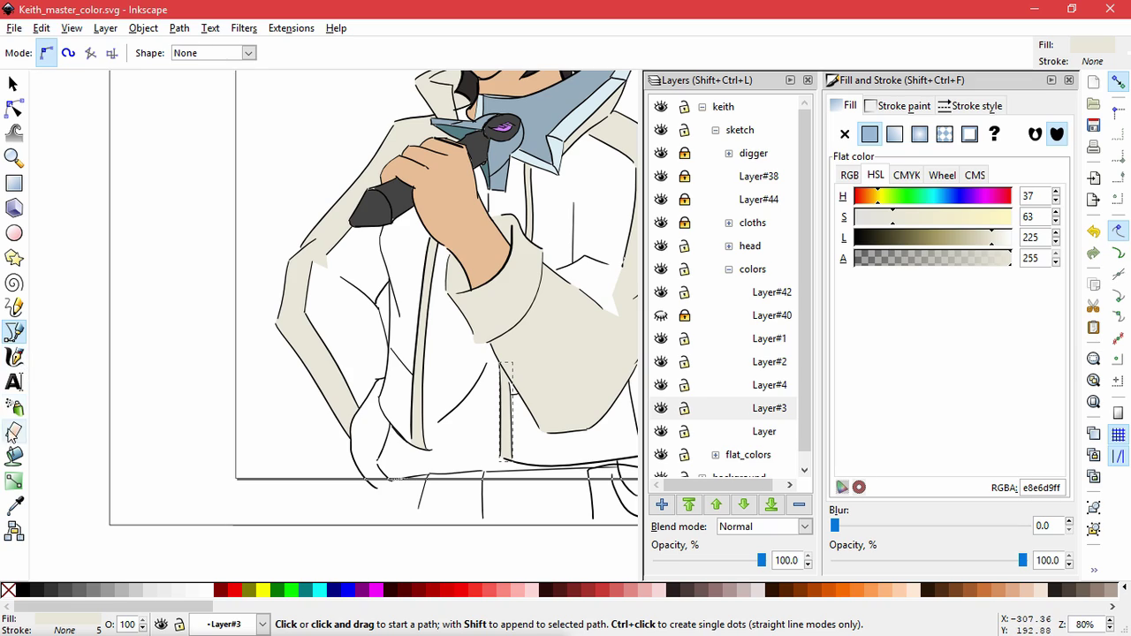
# Show and unlock the Layer#40 colour hatching, and select a yellow hatching stroke beside the front strip.
pyautogui.click(13, 481)
pyautogui.click(14, 456)
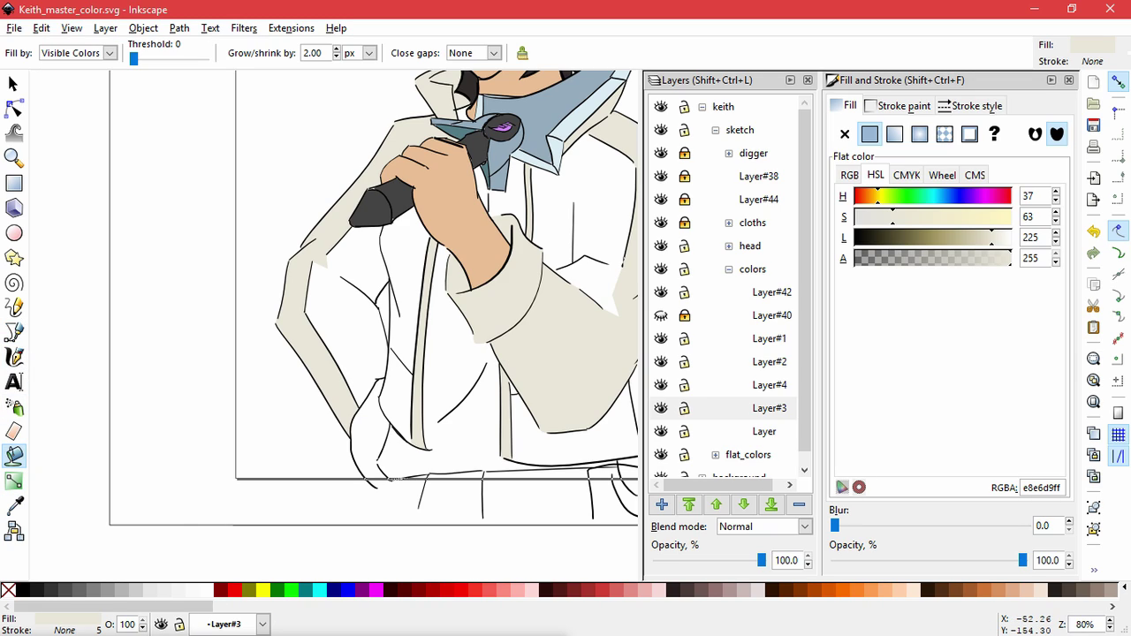
pyautogui.click(661, 316)
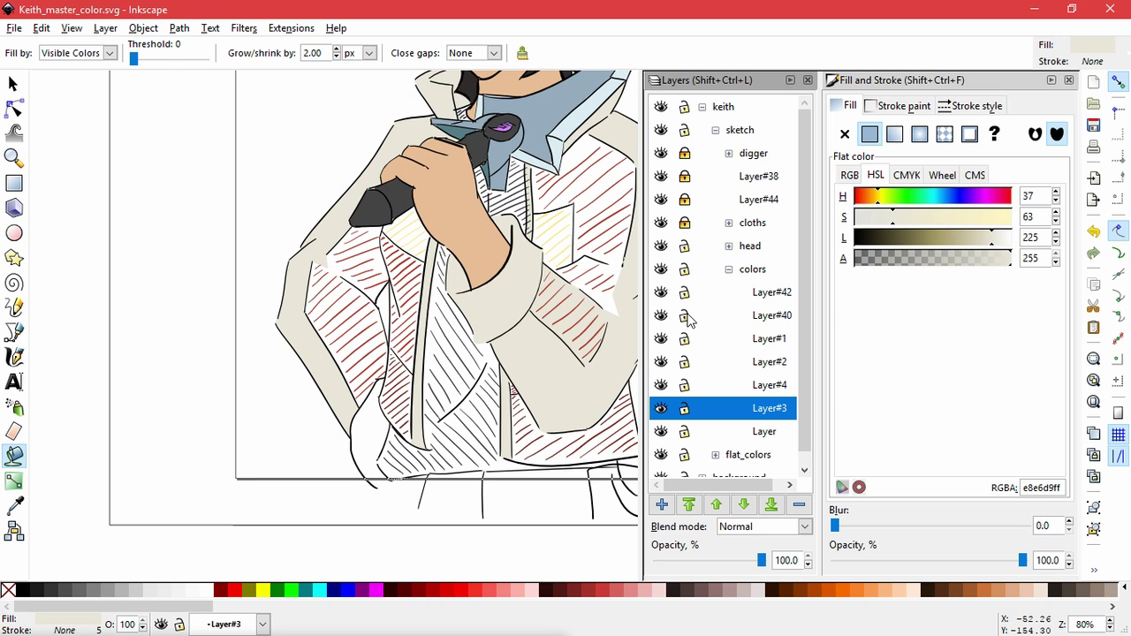
pyautogui.click(13, 83)
pyautogui.click(562, 212)
pyautogui.keyDown('ctrl'); pyautogui.scroll(5, 560, 208); pyautogui.keyUp('ctrl')
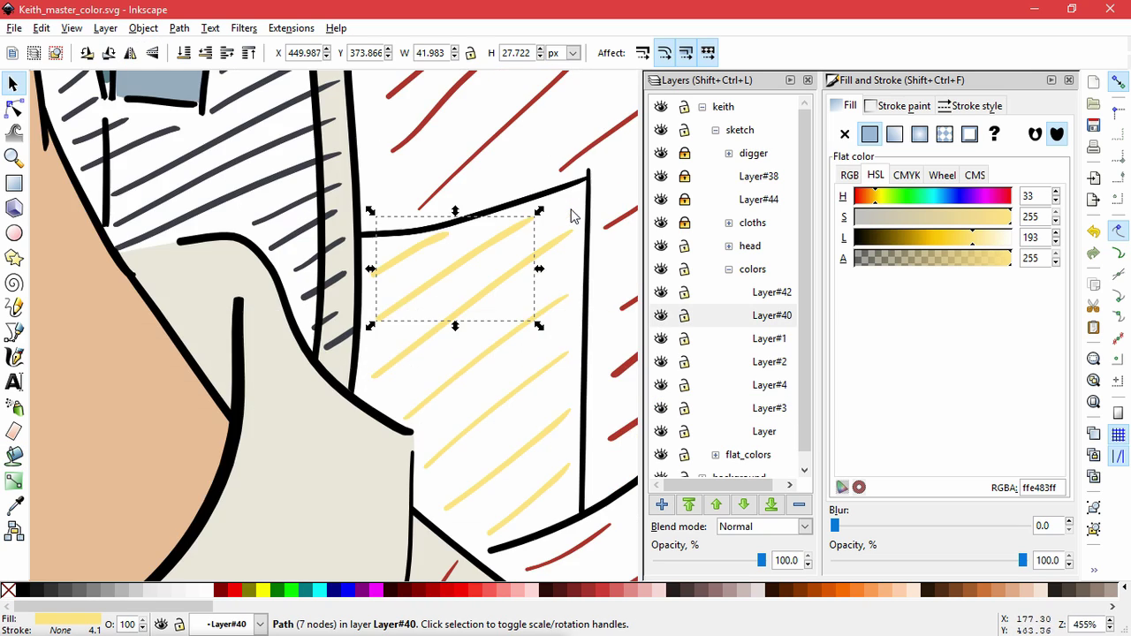
# Move the black line above the yellow hatching beside the front strip from Layer#40 to the unlocked Layer#29, pasting it in place.
pyautogui.click(557, 191)
pyautogui.press('Delete')
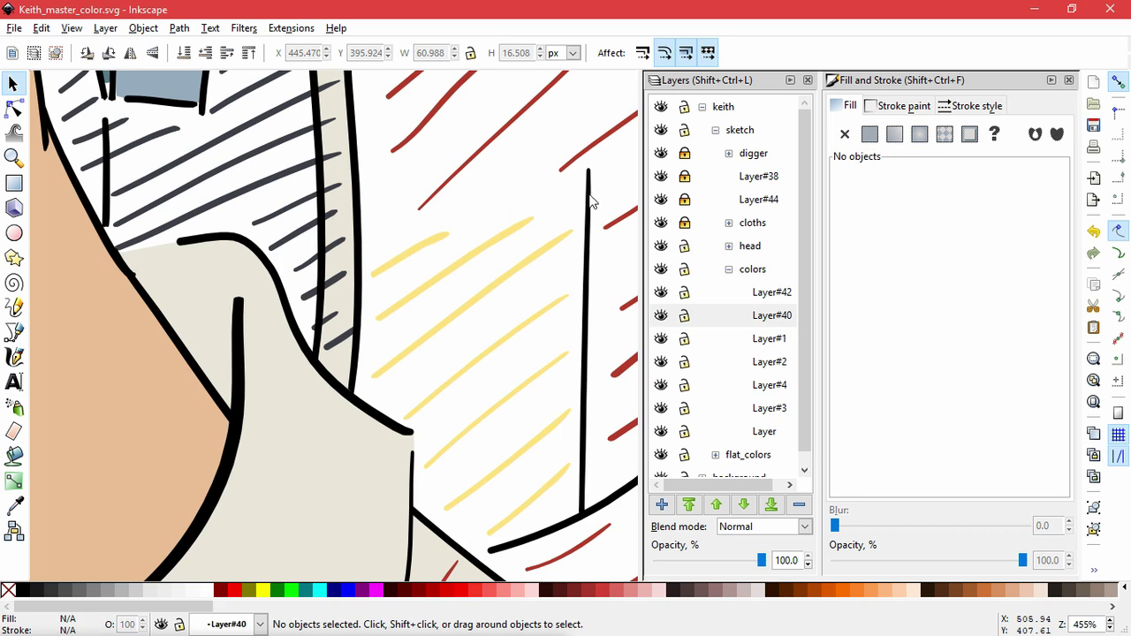
pyautogui.click(684, 222)
pyautogui.click(587, 205)
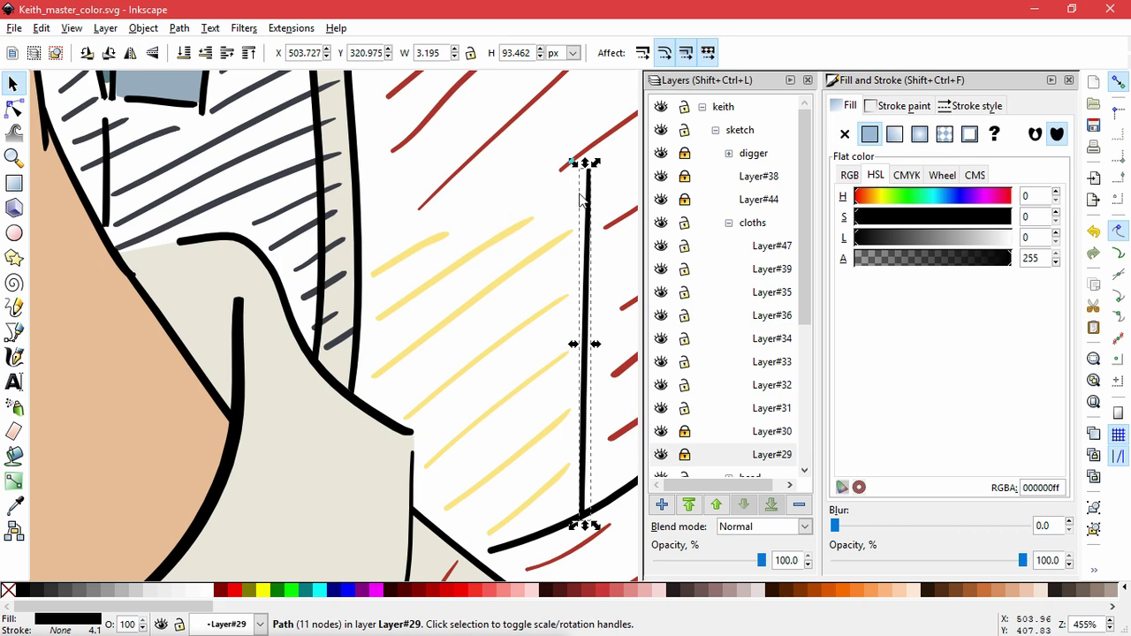
pyautogui.click(40, 28)
pyautogui.click(83, 174)
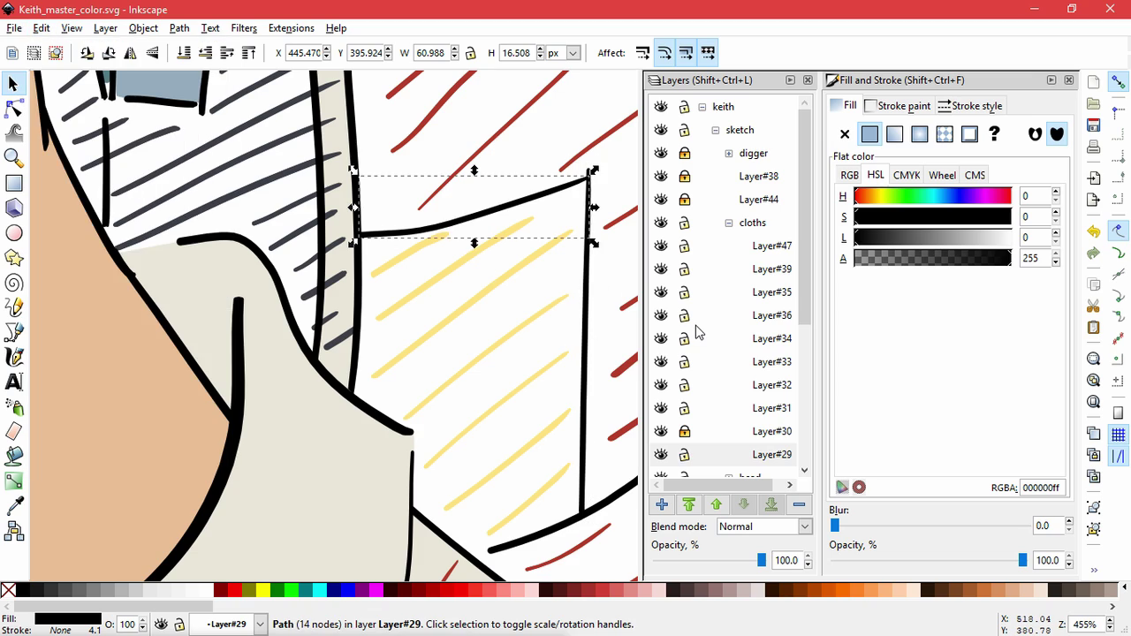
# Lock and collapse the cloths layer group, then hide Layer#40 and clear the selection.
pyautogui.click(509, 262)
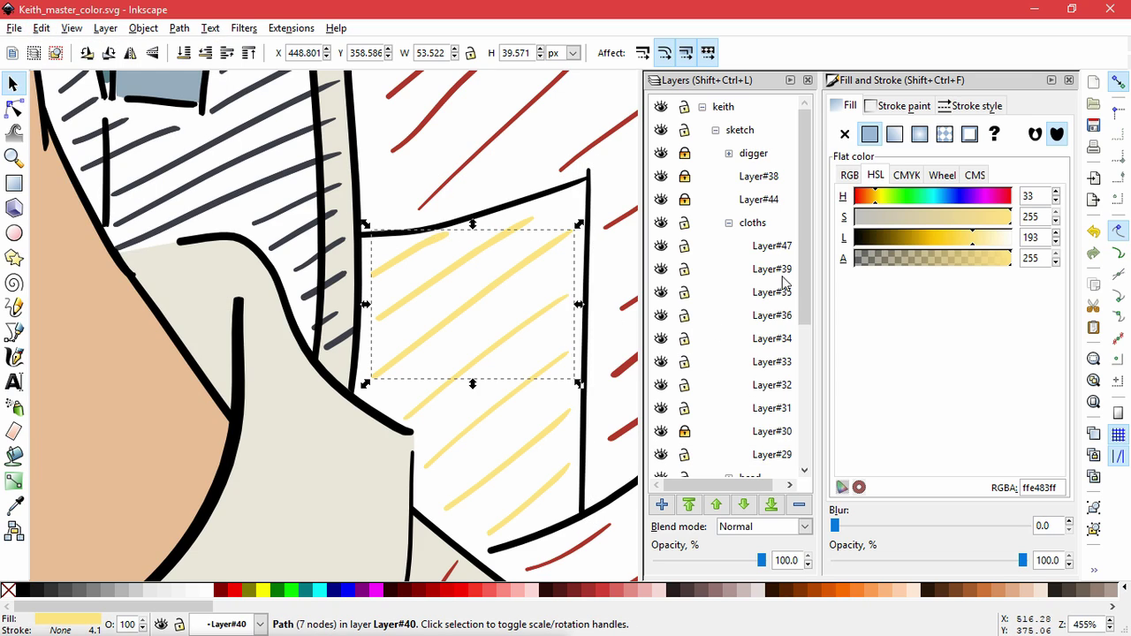
pyautogui.scroll(5, 707, 248)
pyautogui.click(684, 223)
pyautogui.click(730, 223)
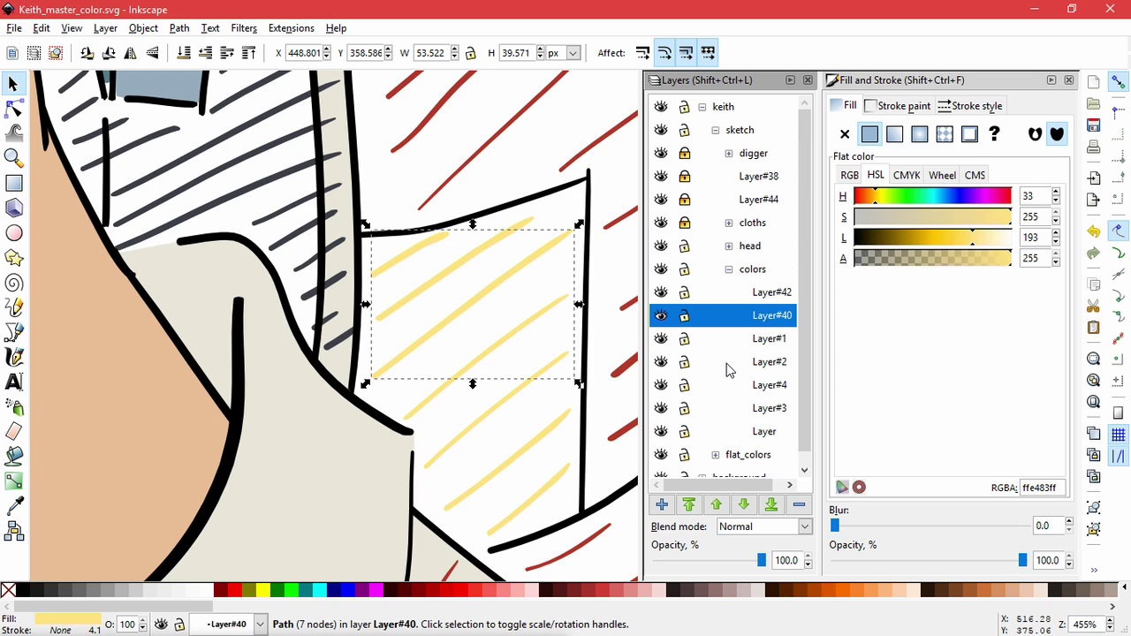
pyautogui.click(661, 317)
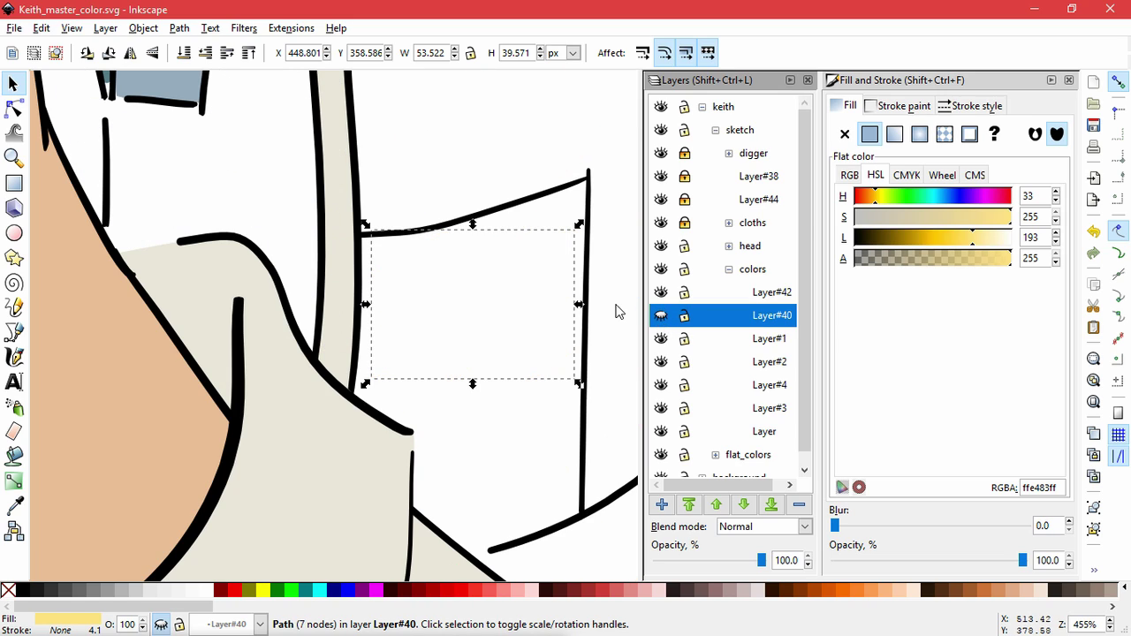
pyautogui.press('Escape')
pyautogui.scroll(-5, 611, 383)
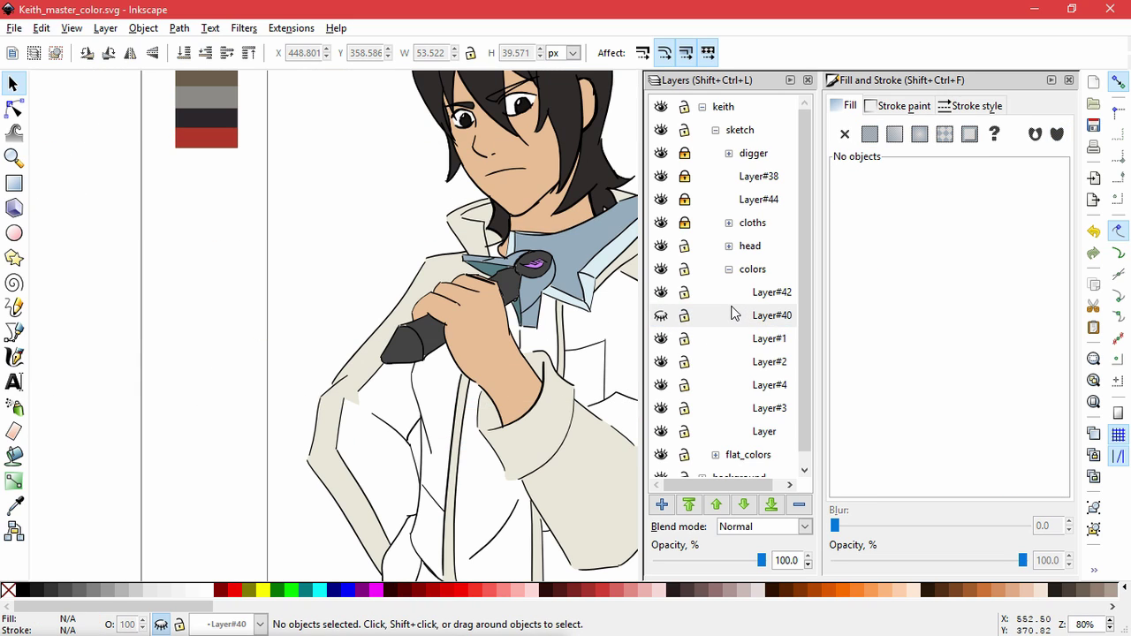
# Show Layer#40 again and cut the black curved line separating the yellow and red hatching below the dagger handle.
pyautogui.click(661, 316)
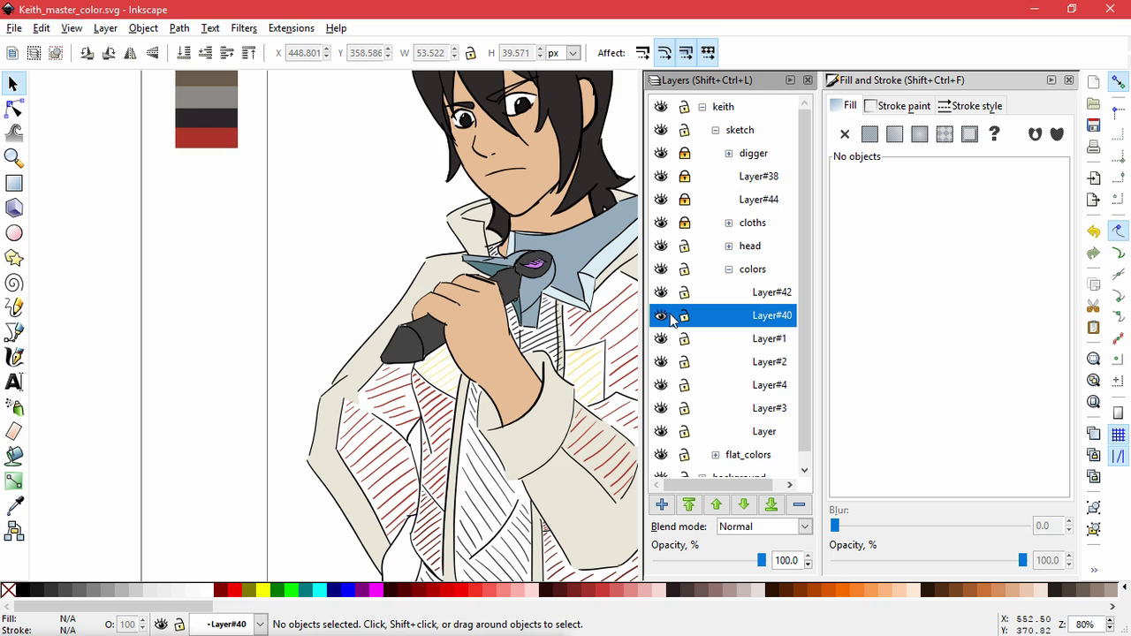
pyautogui.click(485, 417)
pyautogui.scroll(5, 464, 411)
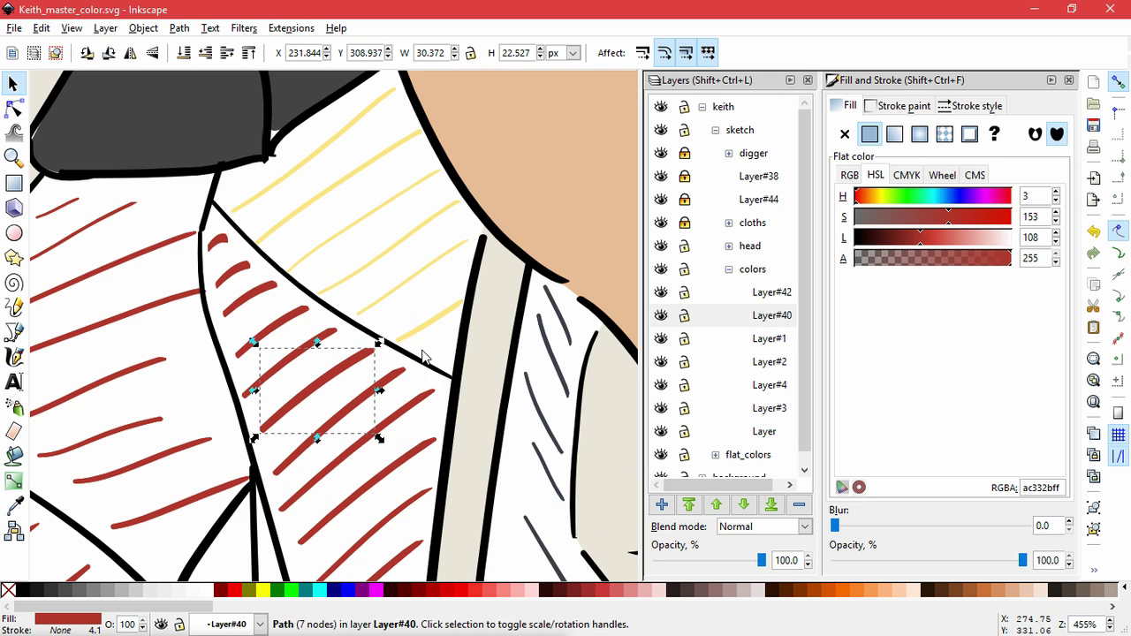
pyautogui.press('Delete')
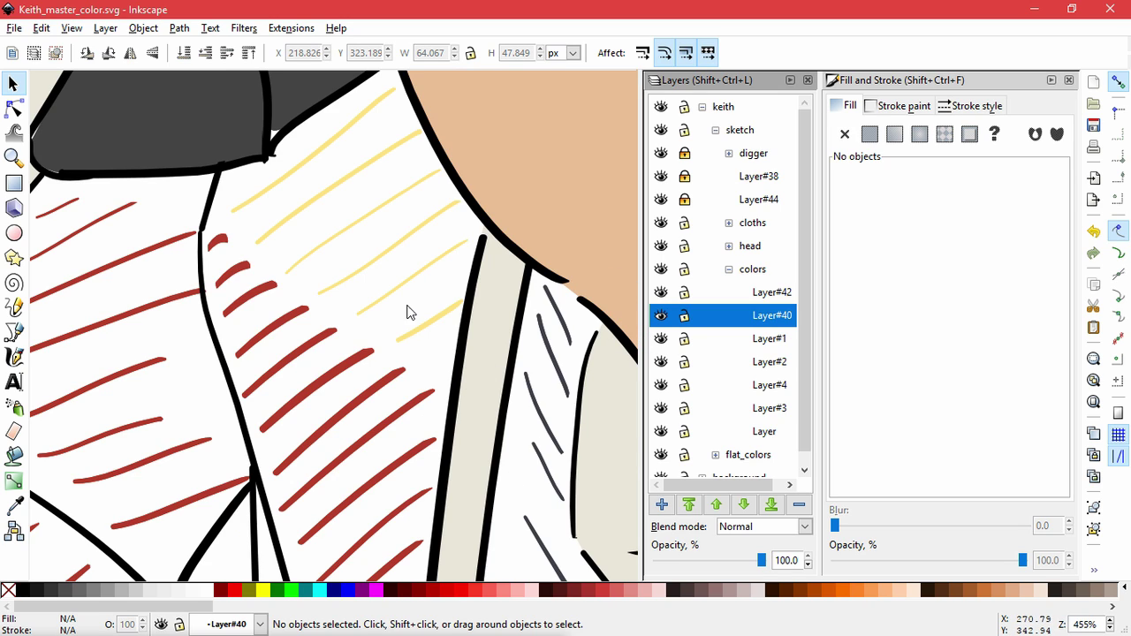
# Paste the cut line in place on Layer#29, then lock and collapse the cloths group and make Layer#40 current.
pyautogui.press('space')
pyautogui.moveTo(412, 310); pyautogui.dragTo(174, 510)
pyautogui.press('space')
pyautogui.moveTo(592, 254); pyautogui.dragTo(342, 313)
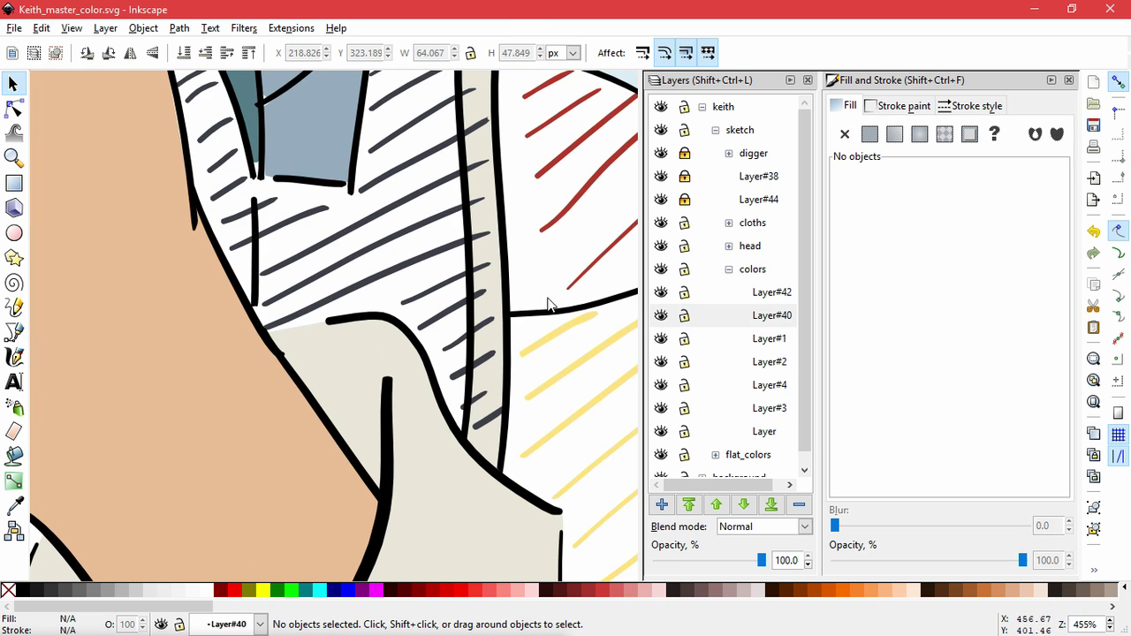
pyautogui.click(529, 312)
pyautogui.press('space')
pyautogui.moveTo(207, 413); pyautogui.dragTo(583, 280)
pyautogui.moveTo(221, 352); pyautogui.dragTo(462, 265)
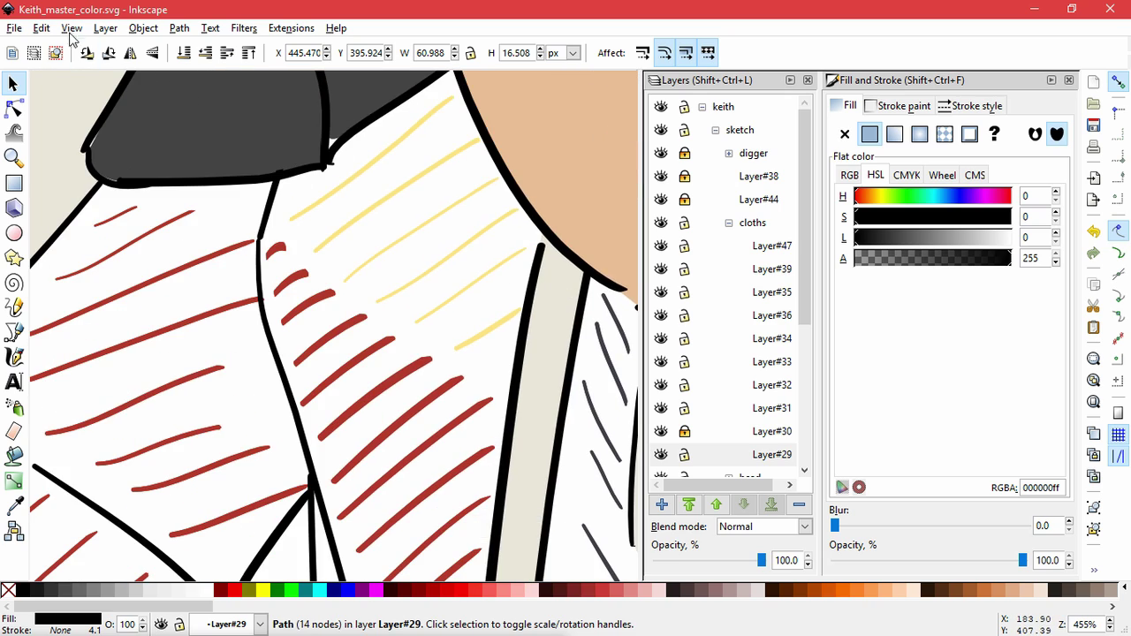
pyautogui.click(42, 28)
pyautogui.click(53, 151)
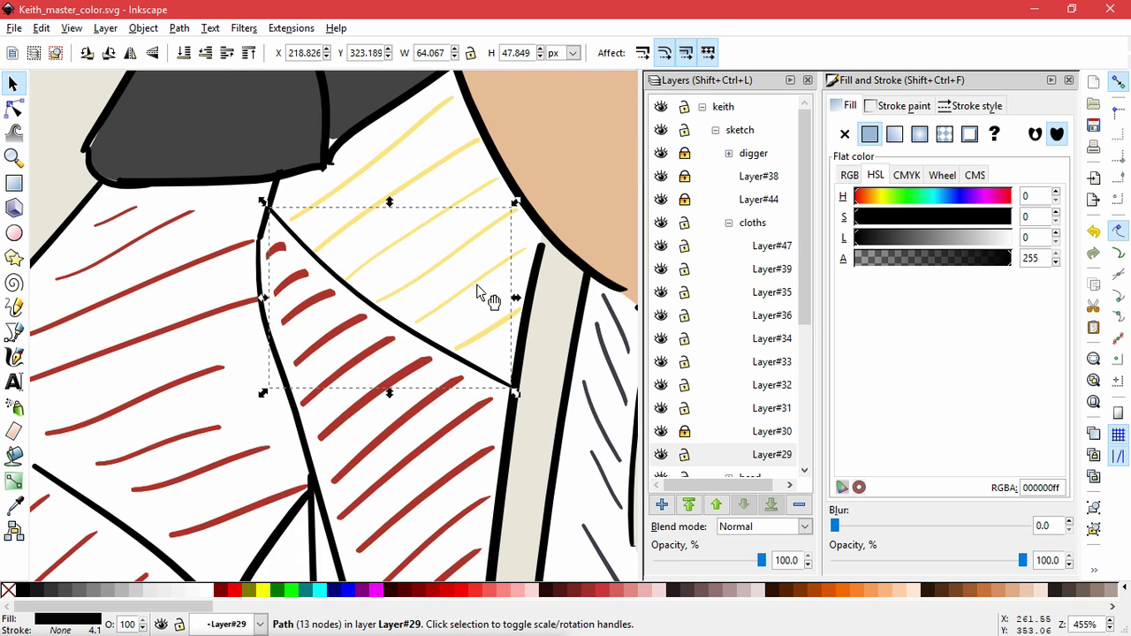
pyautogui.click(685, 225)
pyautogui.click(497, 400)
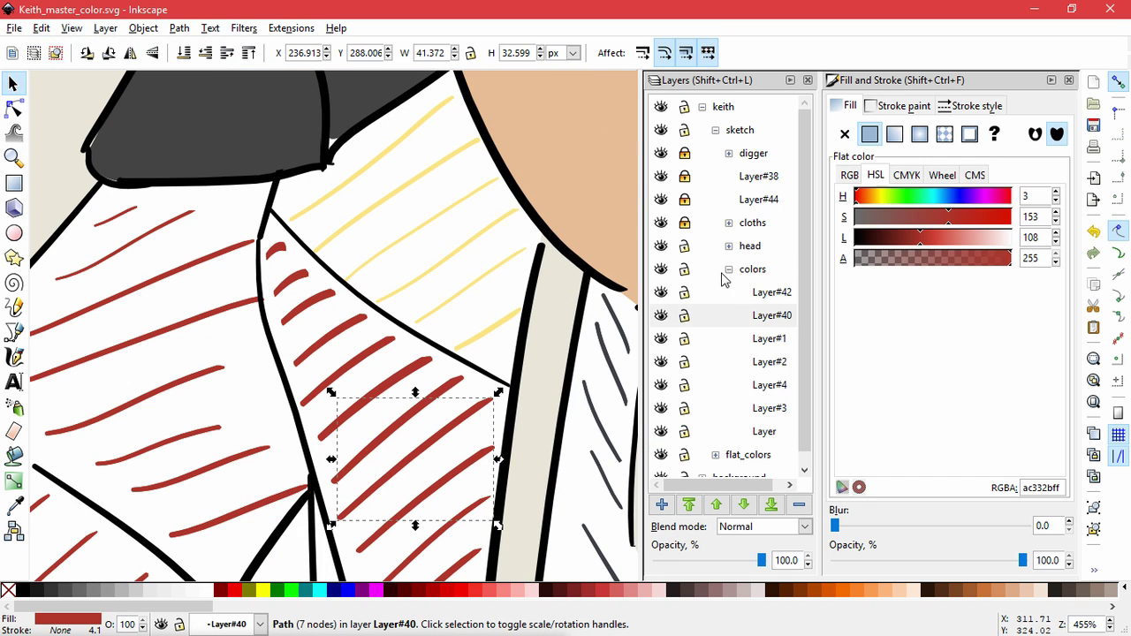
# Hide Layer#40, make the sleeve fill's Layer#3 current, and add a new layer above it.
pyautogui.click(660, 316)
pyautogui.keyDown('ctrl'); pyautogui.scroll(-6, 482, 346); pyautogui.keyUp('ctrl')
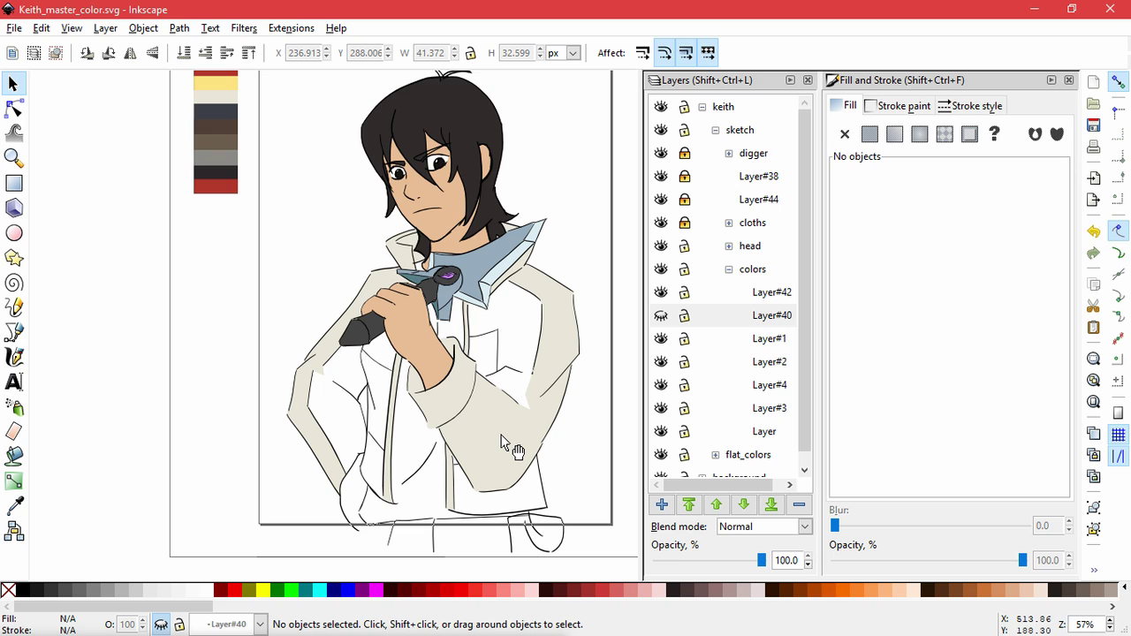
pyautogui.click(527, 451)
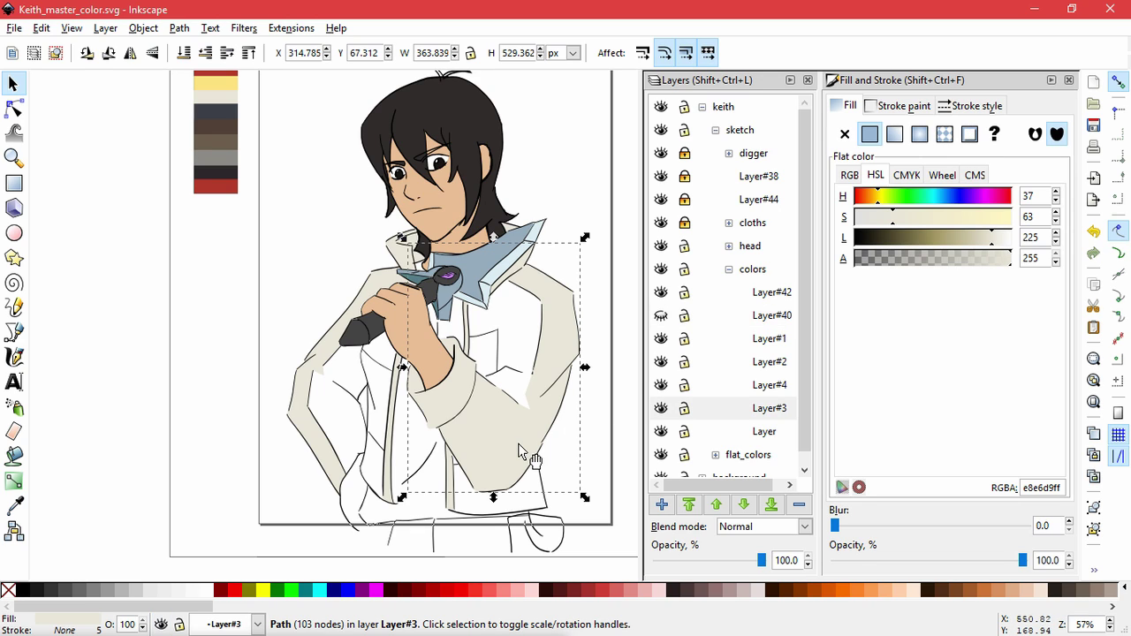
pyautogui.click(662, 504)
pyautogui.click(598, 381)
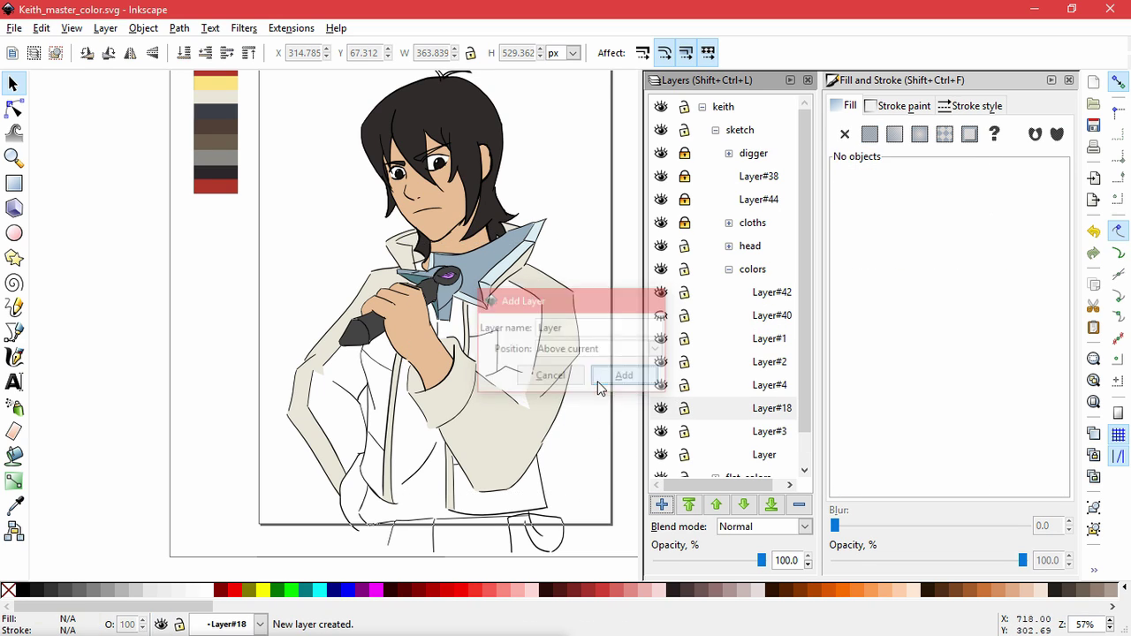
# Bucket-fill the large chest panel beside the raised sleeve and set its fill colour to AC332Bff.
pyautogui.click(13, 454)
pyautogui.click(517, 300)
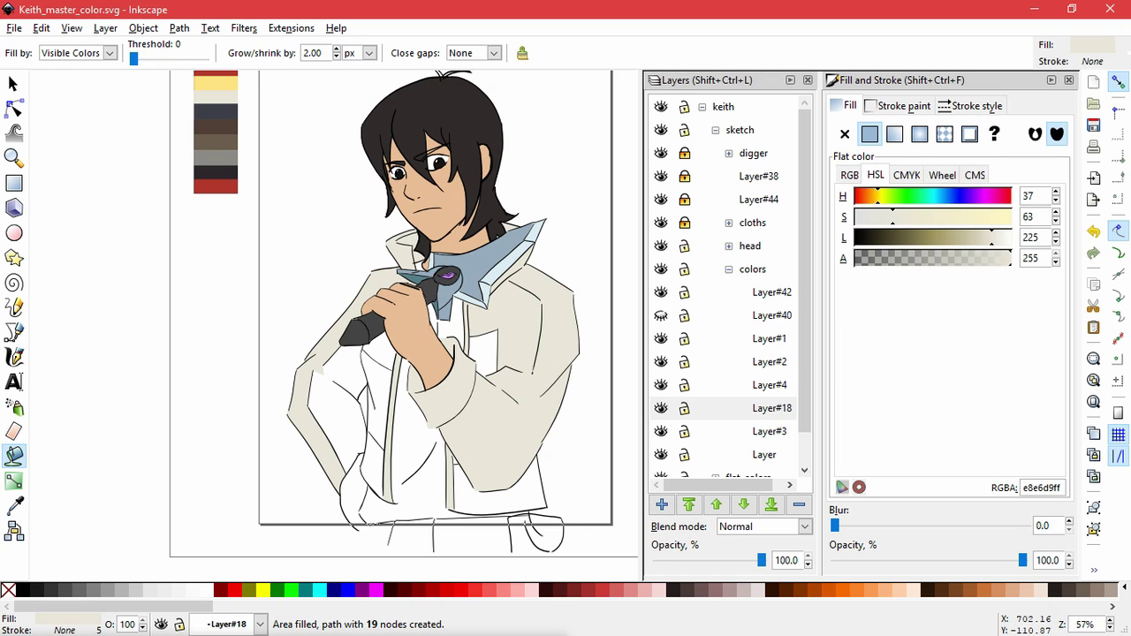
pyautogui.doubleClick(1041, 488)
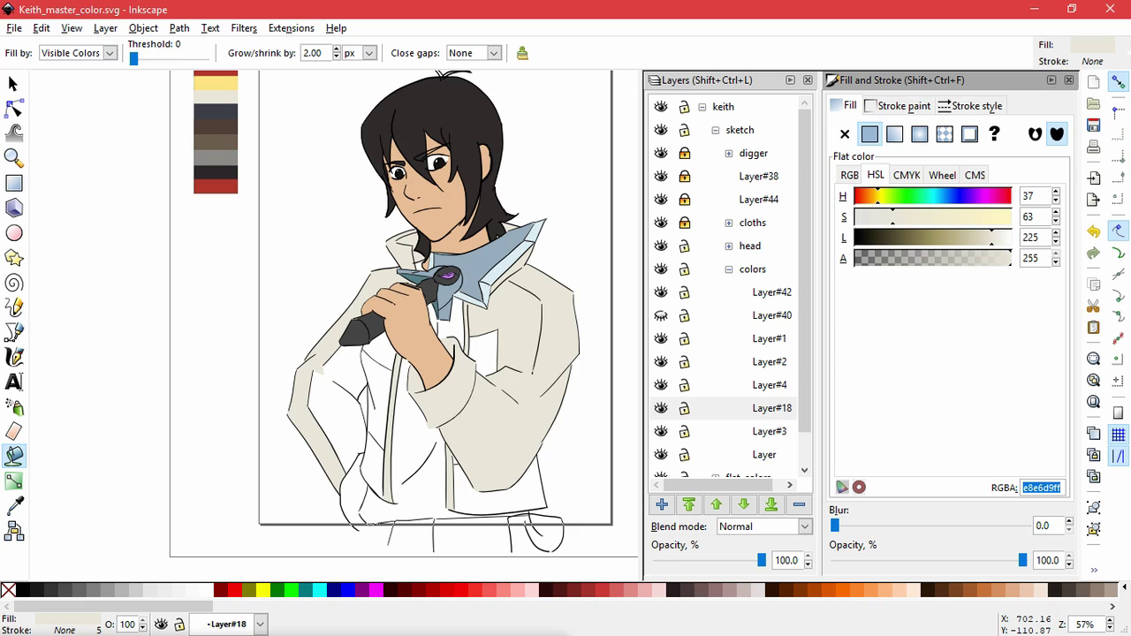
pyautogui.hotkey('alt', 'Tab')
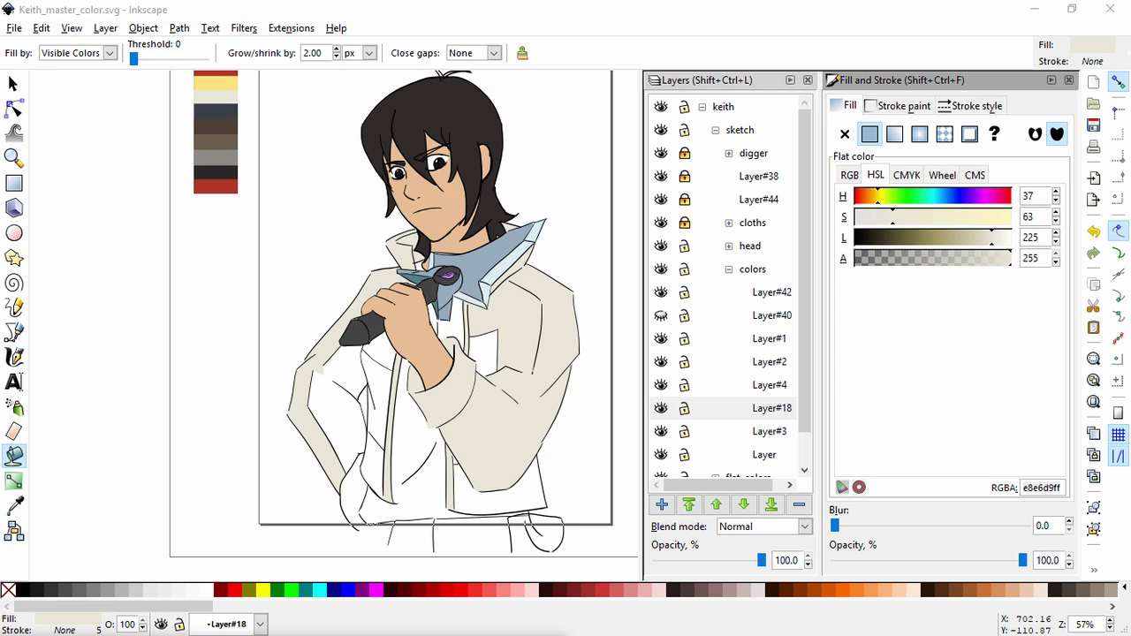
pyautogui.moveTo(1065, 489); pyautogui.dragTo(1005, 489)
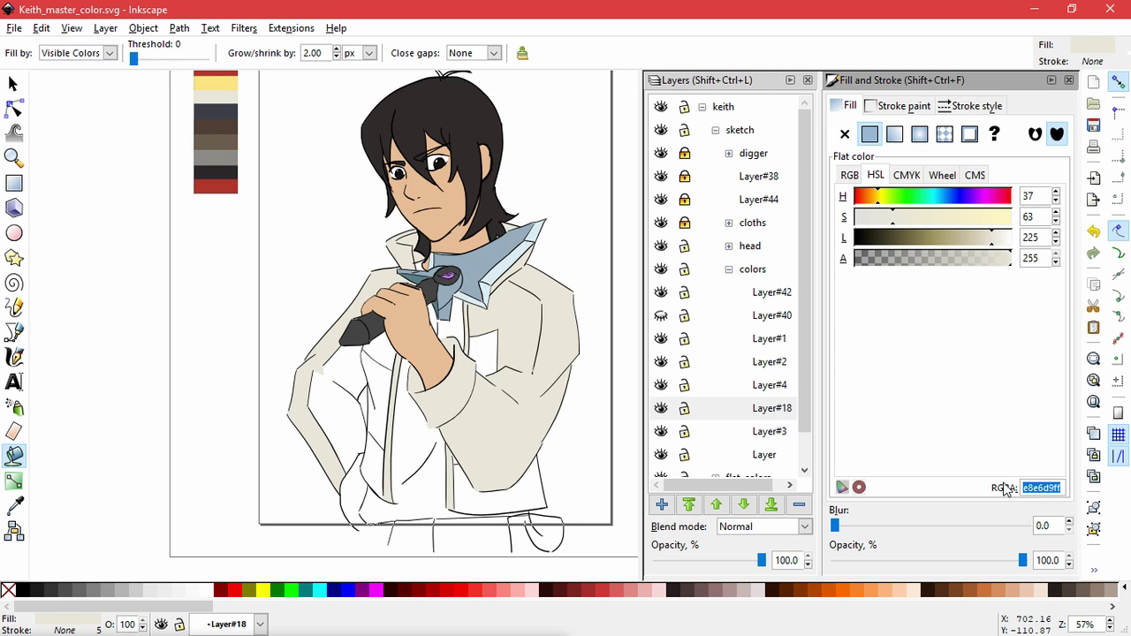
pyautogui.write('AC332Bff')
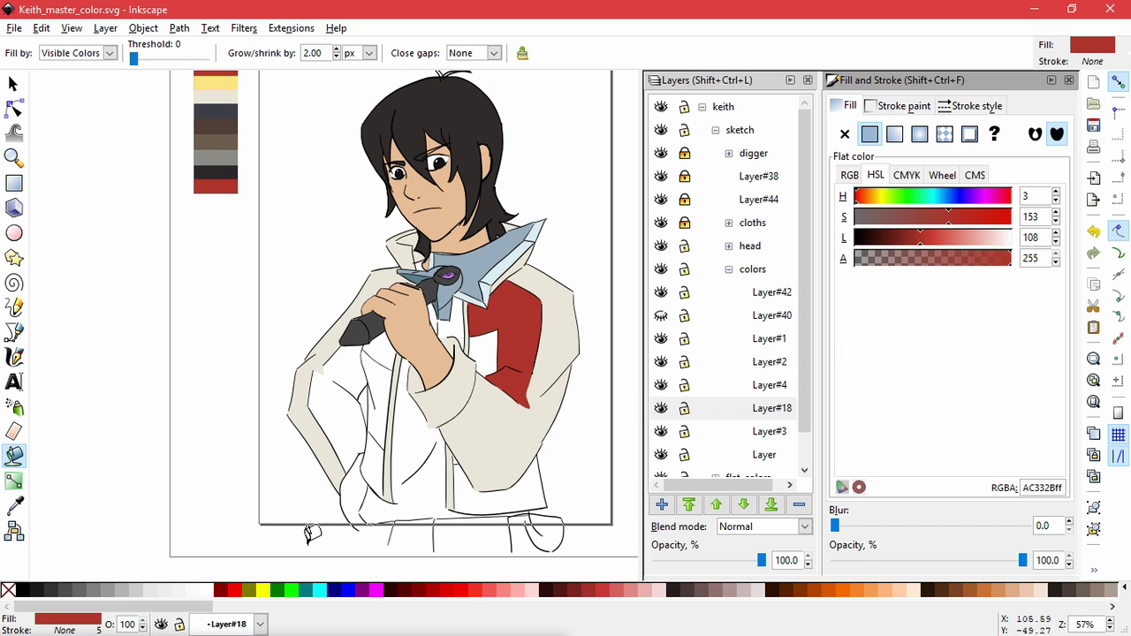
# Bucket-fill the small triangle under the forearm and the jacket panel below the dagger handle with the same red.
pyautogui.scroll(2, 424, 406)
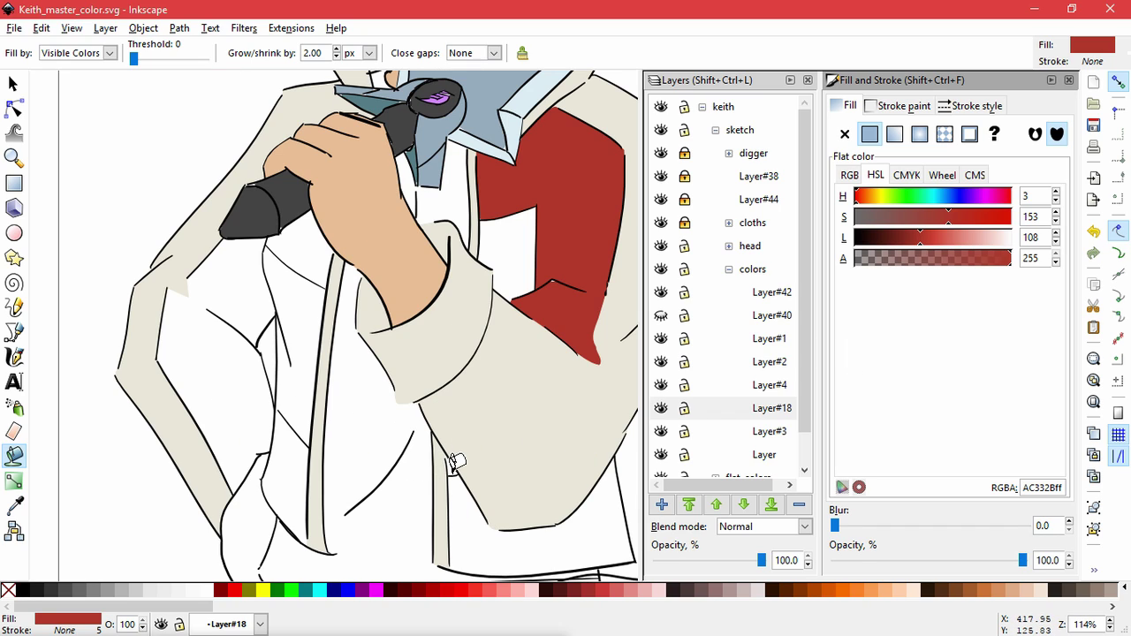
pyautogui.press('s')
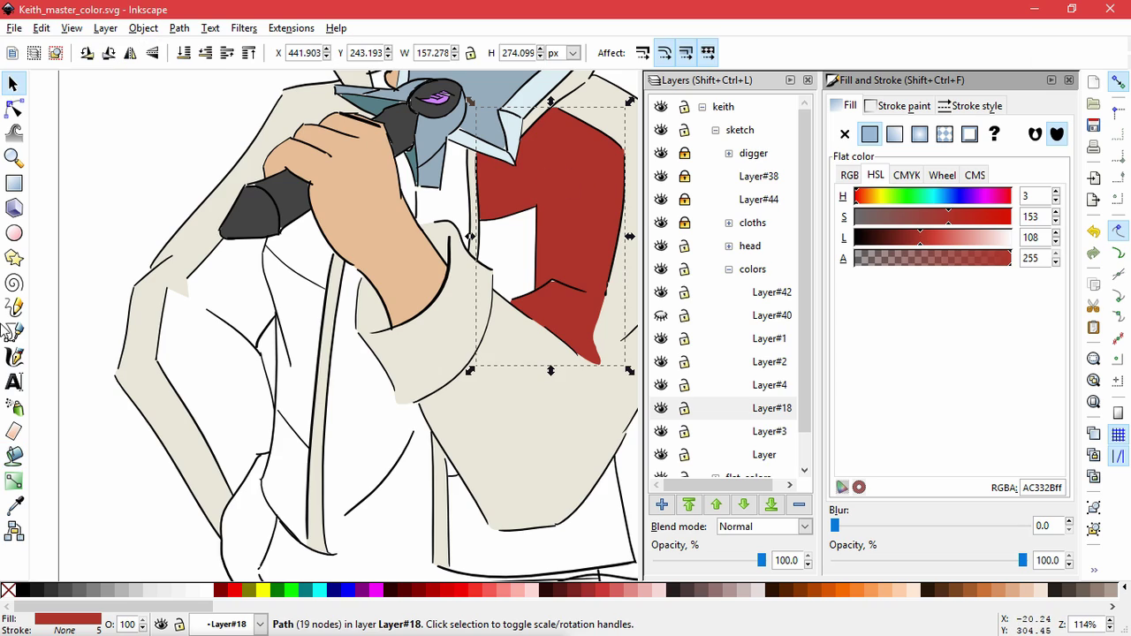
pyautogui.click(14, 455)
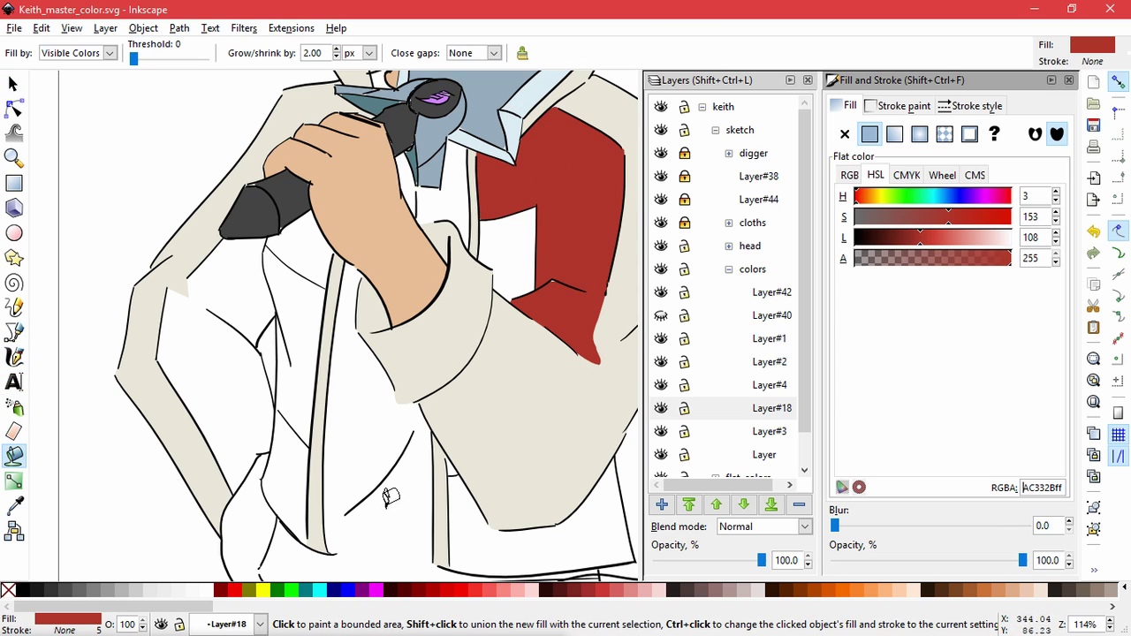
pyautogui.click(450, 459)
pyautogui.click(307, 320)
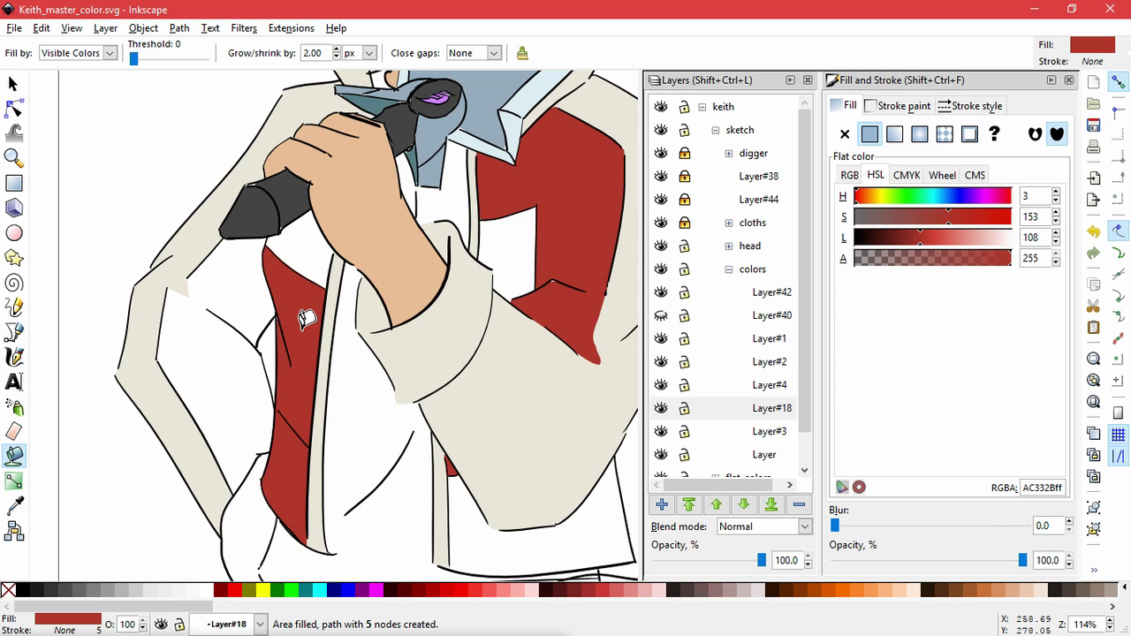
pyautogui.hotkey('ctrl', 'z')
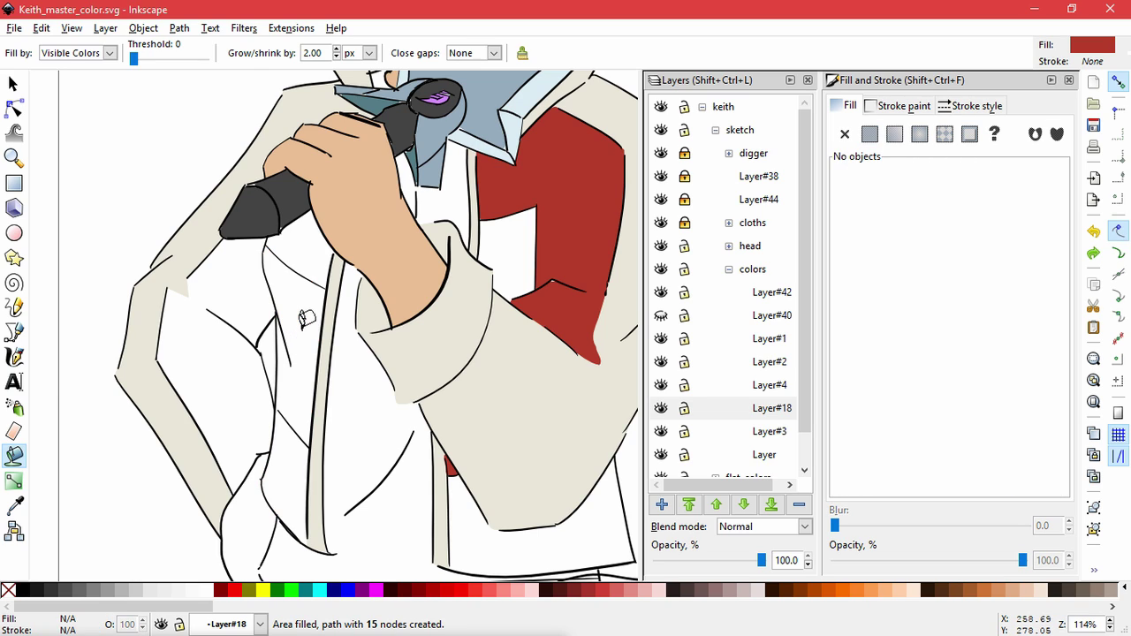
pyautogui.press('5')
pyautogui.click(307, 320)
# Delete the stray node along the fold line inside the red panel below the dagger handle.
pyautogui.click(14, 108)
pyautogui.press('3')
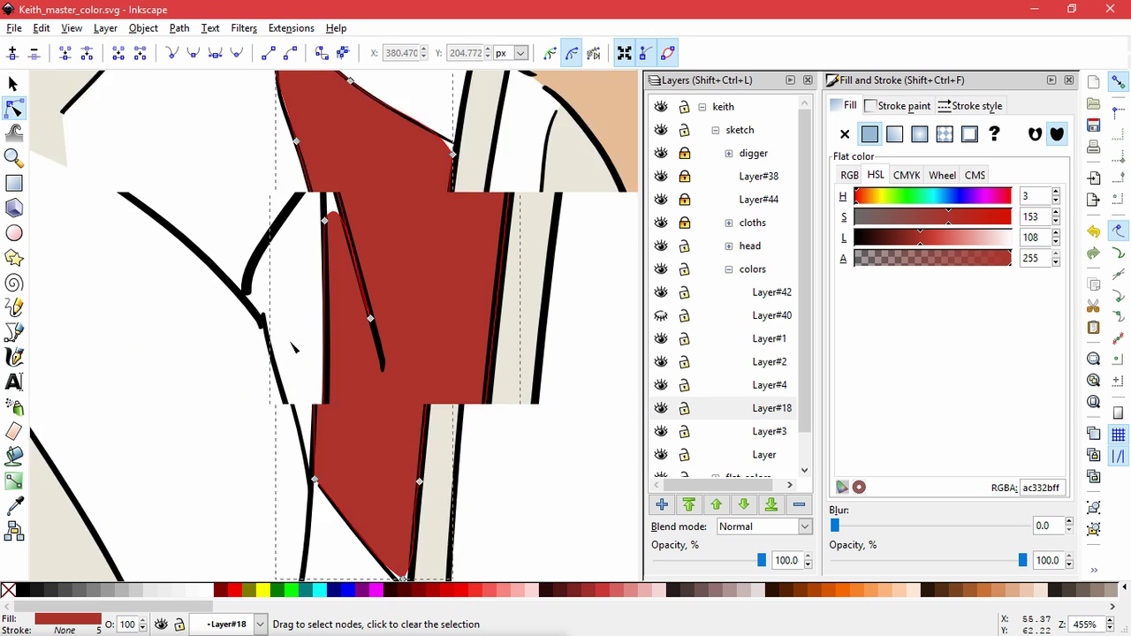
pyautogui.click(370, 318)
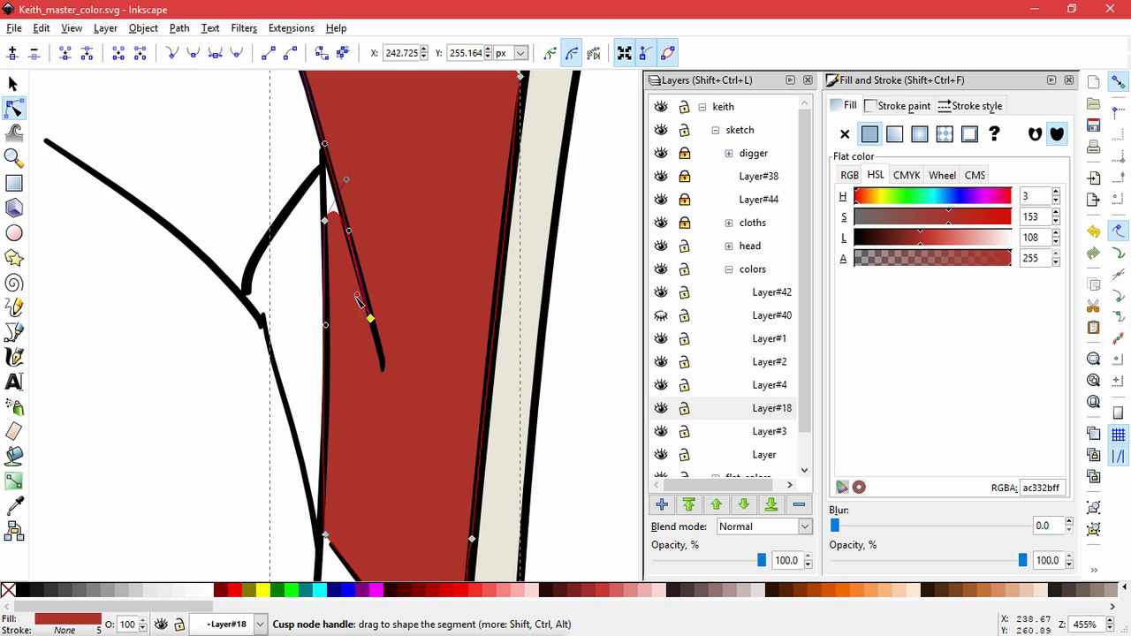
pyautogui.press('Delete')
pyautogui.moveTo(352, 173); pyautogui.dragTo(348, 336)
pyautogui.press('space')
# Fit the upper corners and curved side of the red panel below the dagger handle to the black outlines.
pyautogui.moveTo(482, 256); pyautogui.dragTo(443, 218)
pyautogui.press('space')
pyautogui.moveTo(268, 123); pyautogui.dragTo(298, 213)
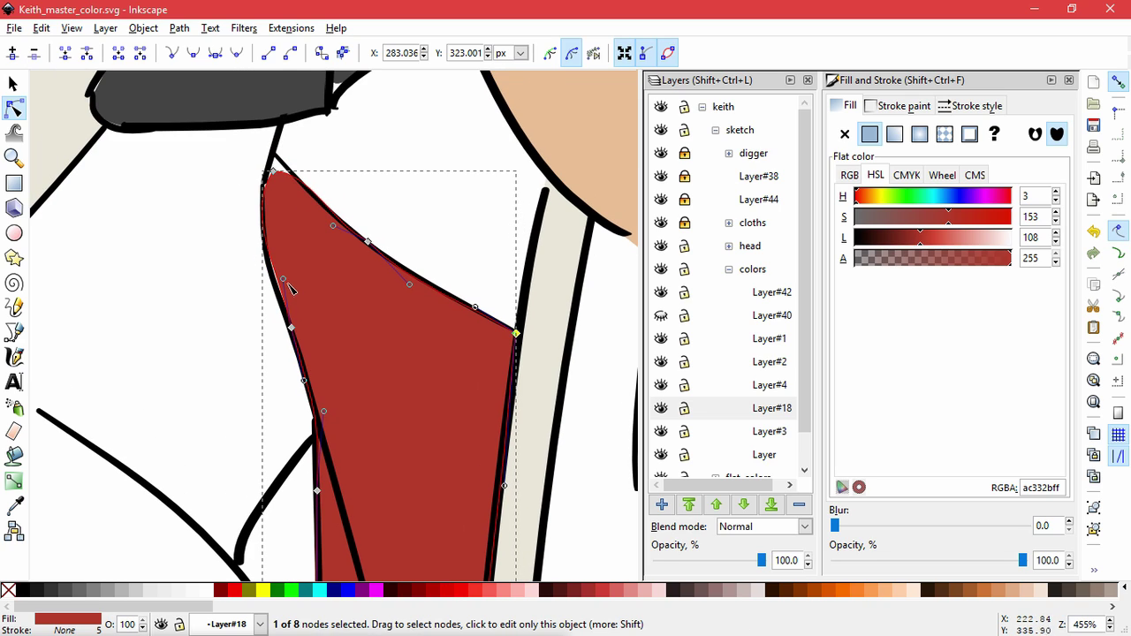
pyautogui.moveTo(282, 279); pyautogui.dragTo(272, 278)
pyautogui.moveTo(272, 170); pyautogui.dragTo(311, 186)
pyautogui.moveTo(242, 201); pyautogui.dragTo(250, 209)
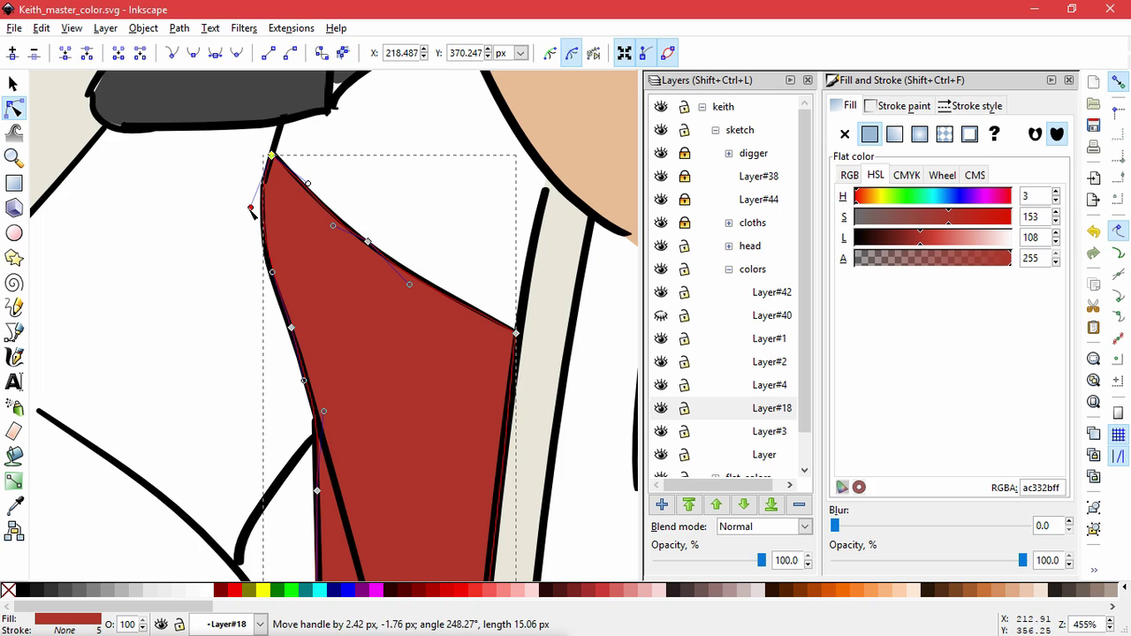
# Adjust the nodes of the small red triangle under the forearm so its edges reach the surrounding lines.
pyautogui.scroll(-4, 357, 309)
pyautogui.press('+')
pyautogui.press('+')
pyautogui.press('+')
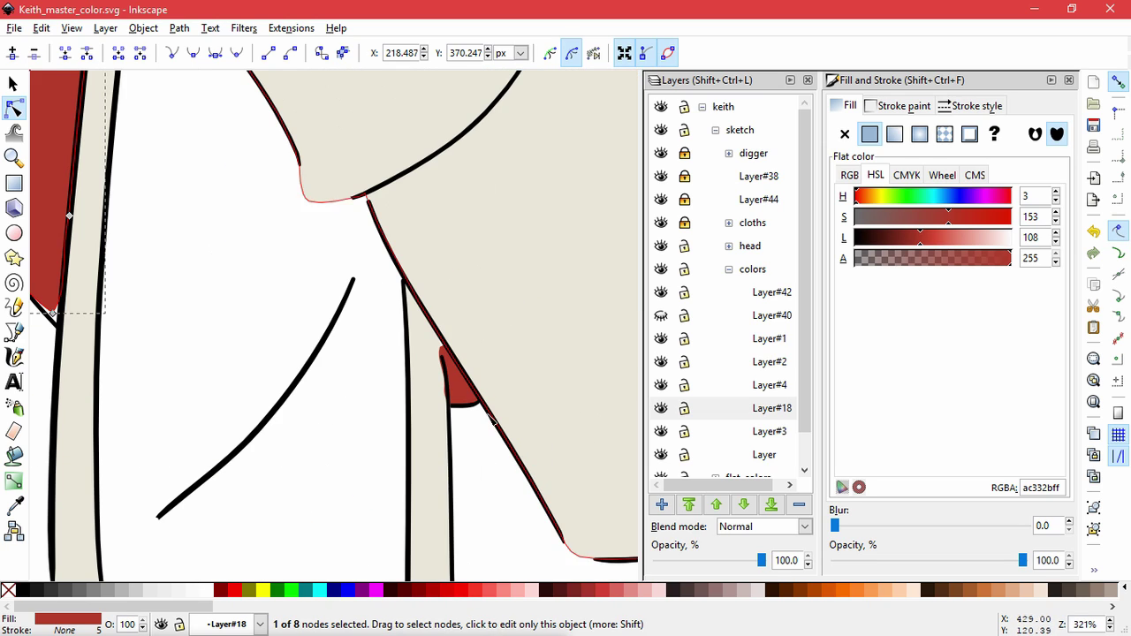
pyautogui.click(458, 385)
pyautogui.scroll(1, 447, 376)
pyautogui.moveTo(444, 390); pyautogui.dragTo(449, 403)
pyautogui.moveTo(441, 336)
pyautogui.mouseDown()
pyautogui.moveTo(448, 306)
pyautogui.moveTo(439, 324)
pyautogui.mouseUp()
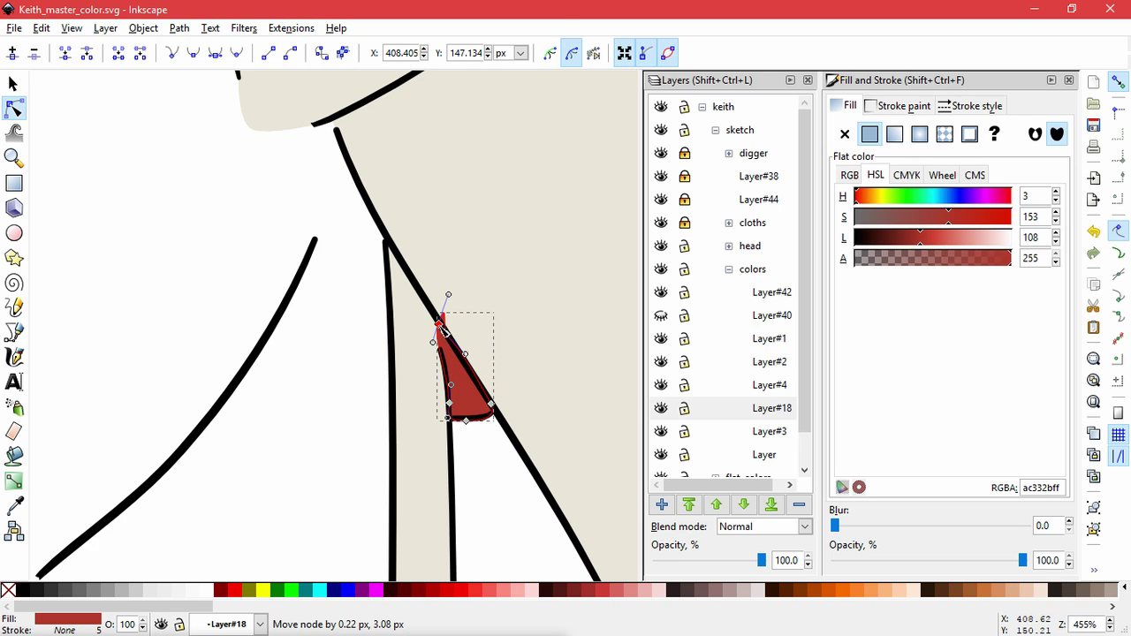
pyautogui.click(494, 502)
pyautogui.click(502, 489)
# Delete the notch nodes around the crease in the large red chest panel and move its layer below Layer#3.
pyautogui.scroll(-4, 505, 477)
pyautogui.scroll(2, 598, 303)
pyautogui.press('space')
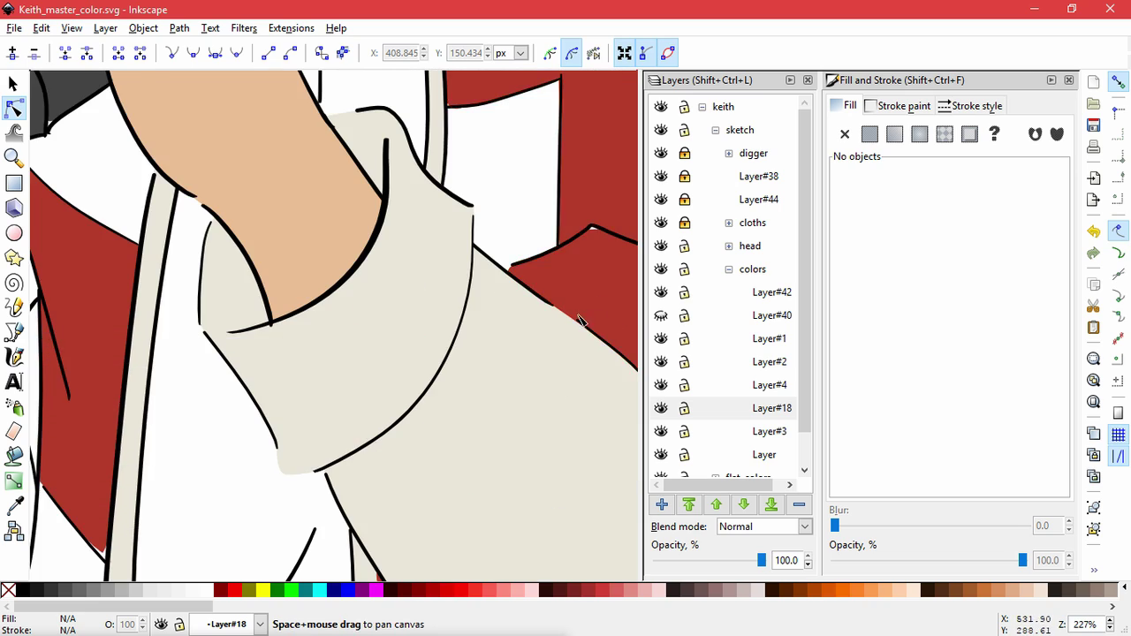
pyautogui.moveTo(579, 317); pyautogui.dragTo(401, 396)
pyautogui.click(428, 347)
pyautogui.moveTo(460, 346); pyautogui.dragTo(397, 255)
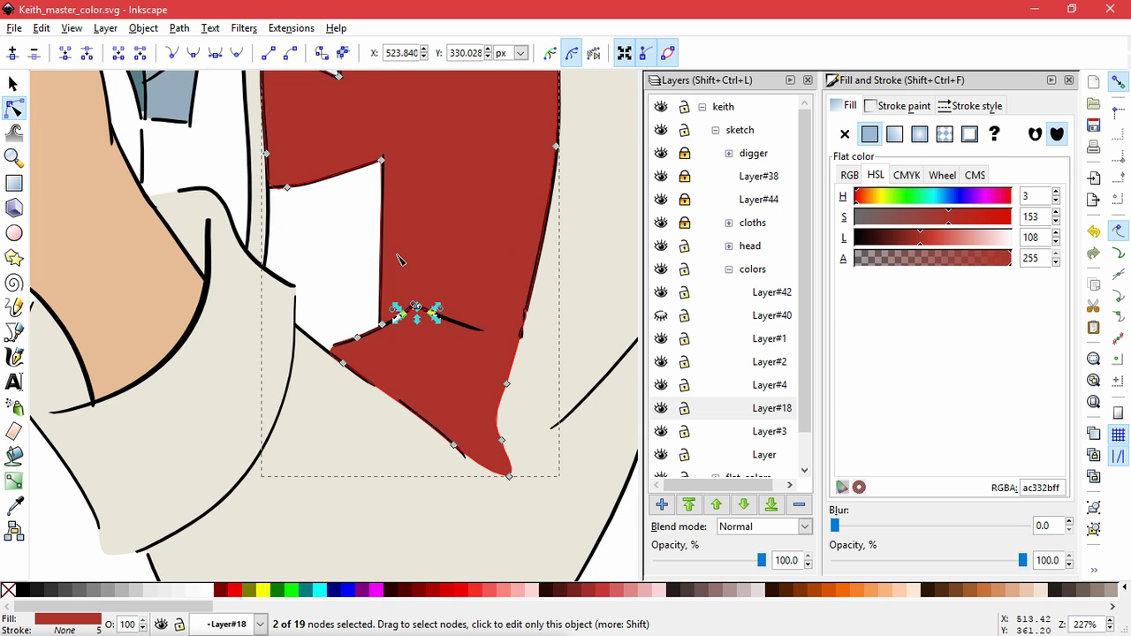
pyautogui.press('Delete')
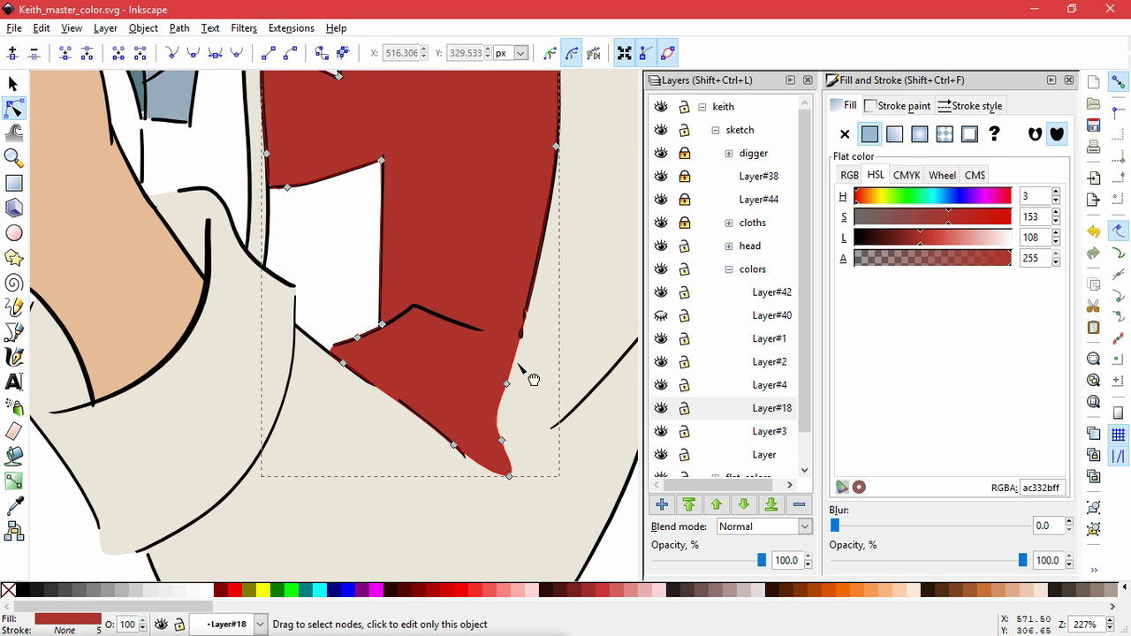
pyautogui.click(743, 504)
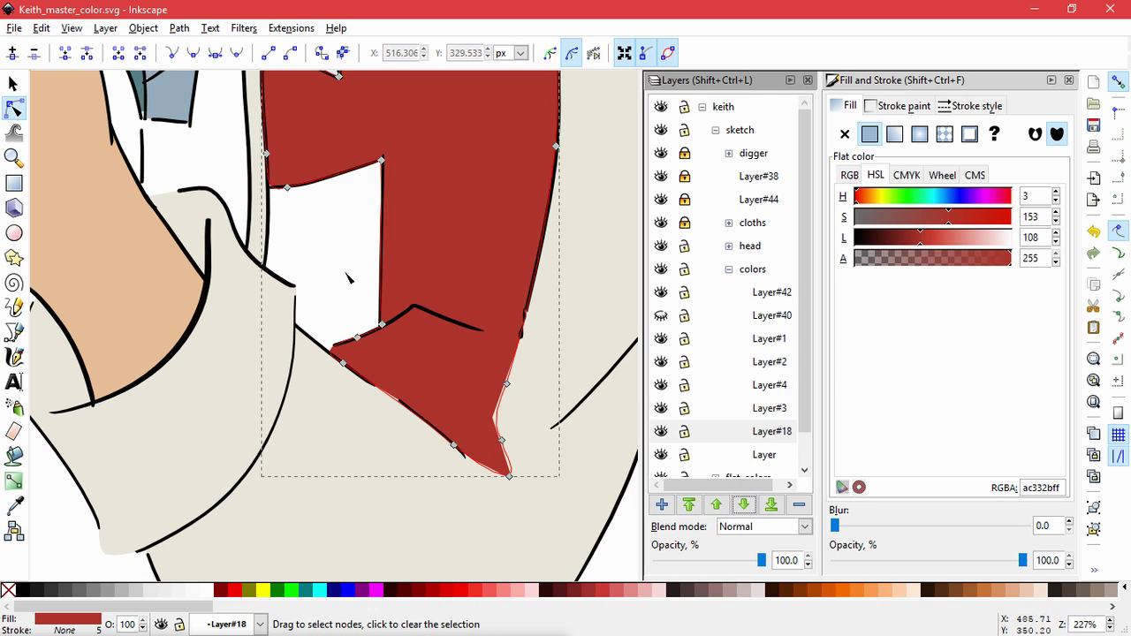
# Extend the large chest panel's corner to the front strip's outline and reshape its curve along that line.
pyautogui.scroll(4, 281, 205)
pyautogui.click(314, 143)
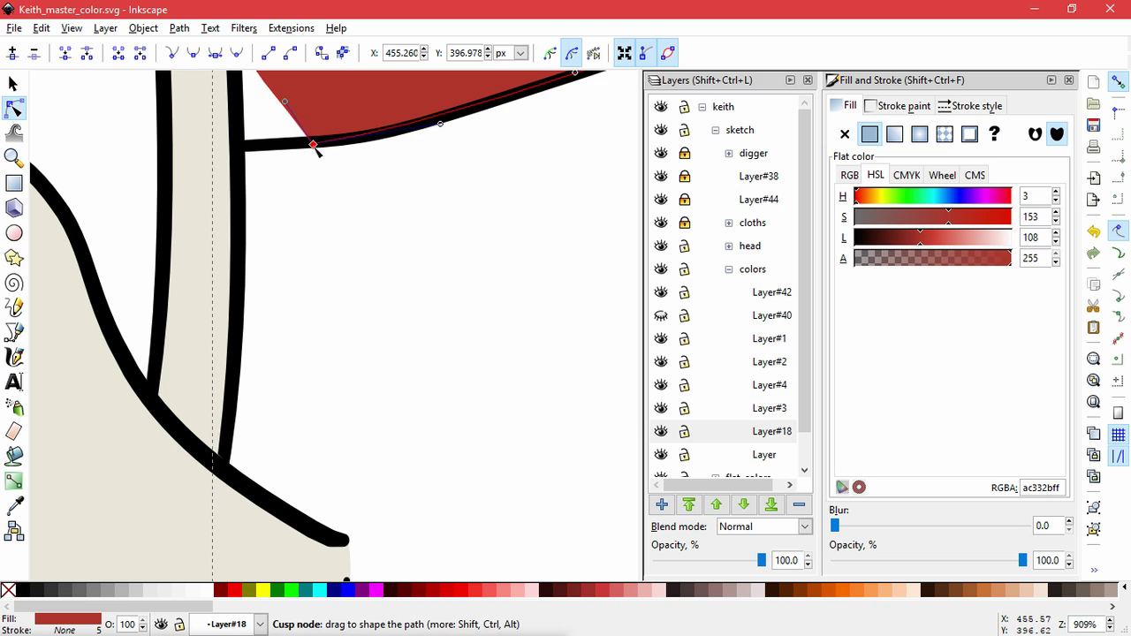
pyautogui.moveTo(313, 145); pyautogui.dragTo(240, 148)
pyautogui.moveTo(374, 123); pyautogui.dragTo(374, 158)
pyautogui.press('space')
pyautogui.moveTo(348, 185); pyautogui.dragTo(378, 473)
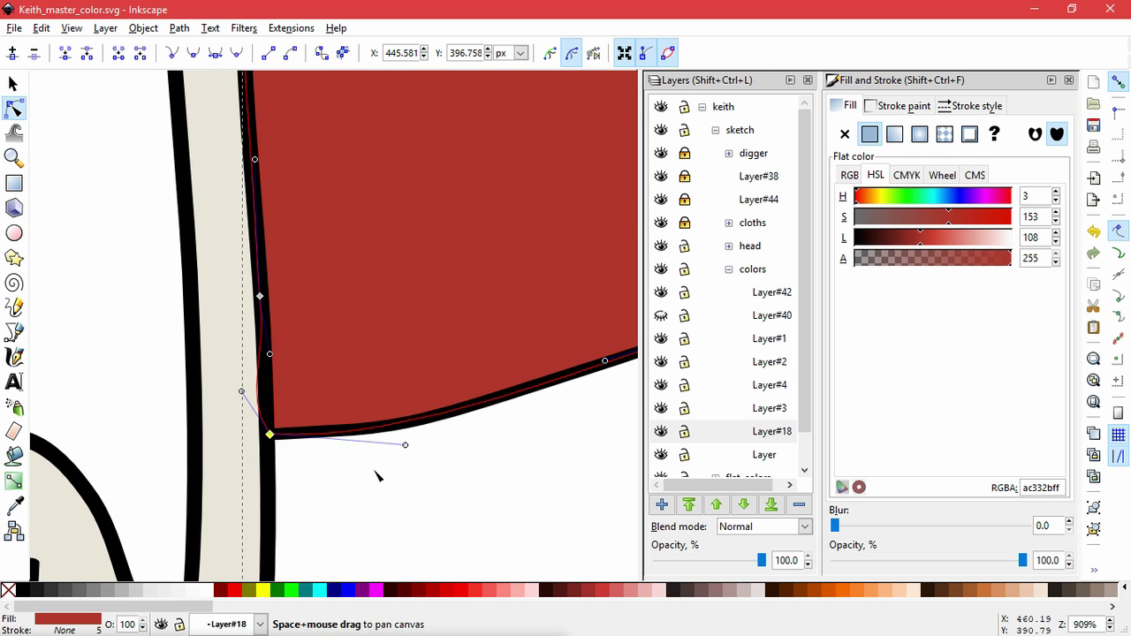
pyautogui.click(242, 389)
pyautogui.click(270, 434)
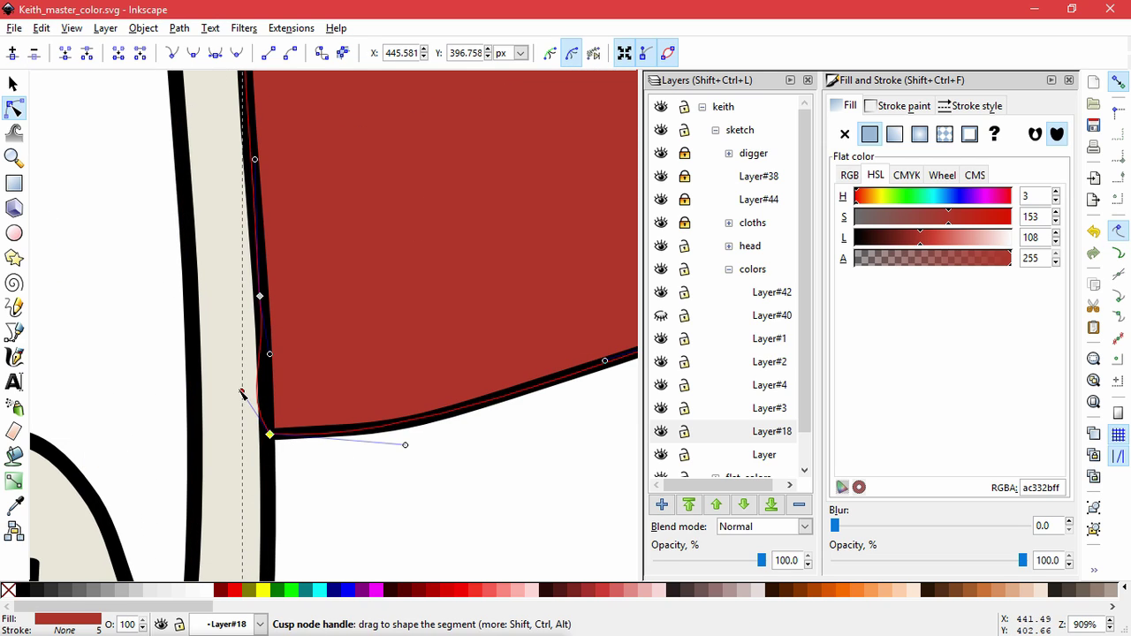
pyautogui.moveTo(242, 391); pyautogui.dragTo(258, 389)
pyautogui.click(142, 387)
# Move the lower corners of the red panel below the dagger handle onto the outlines and straighten its side curve.
pyautogui.scroll(-6, 146, 397)
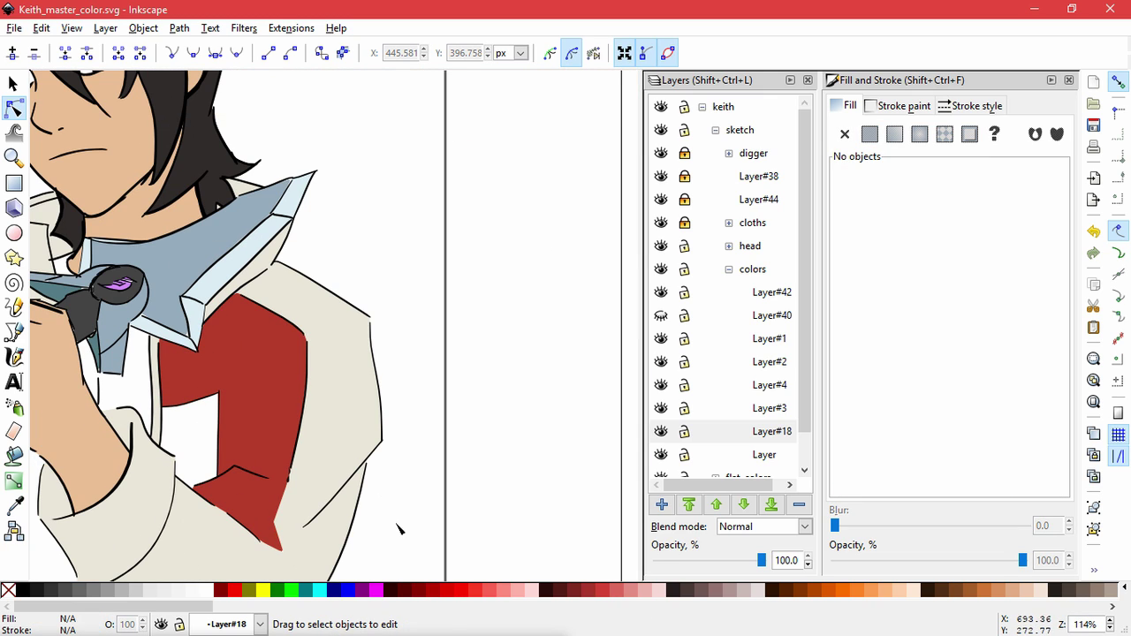
pyautogui.scroll(-2, 511, 208)
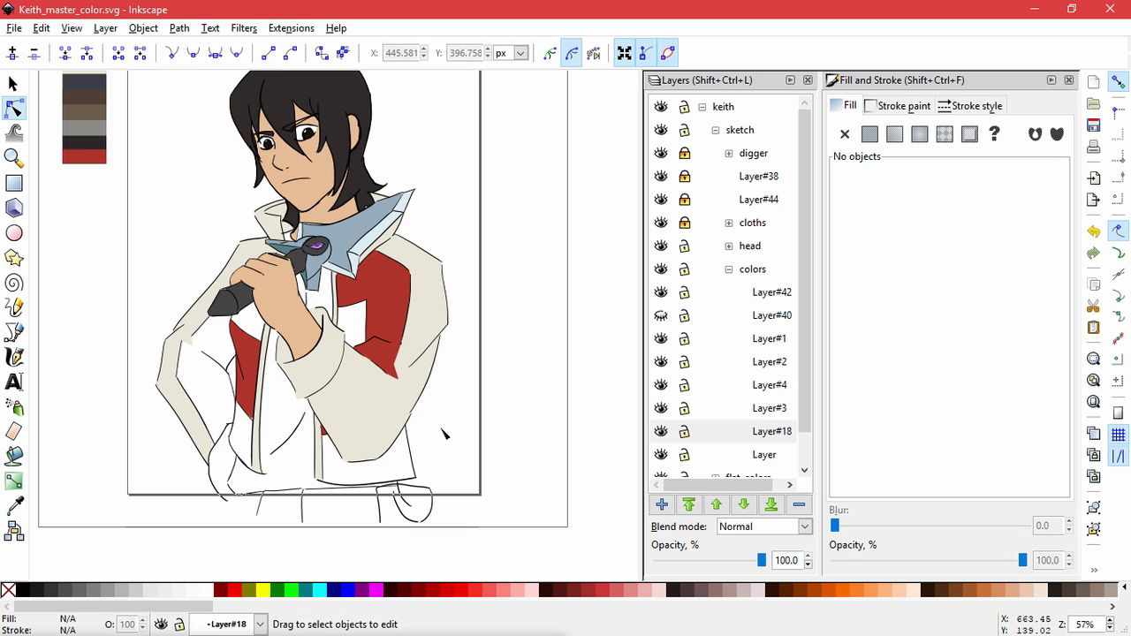
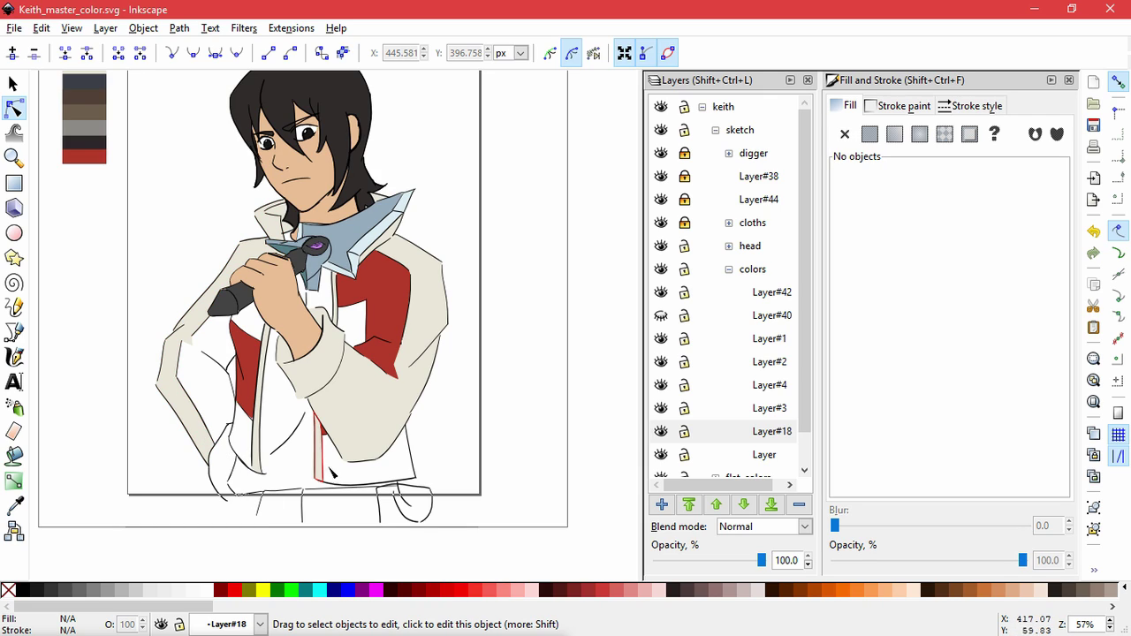
pyautogui.scroll(5, 213, 383)
pyautogui.click(455, 552)
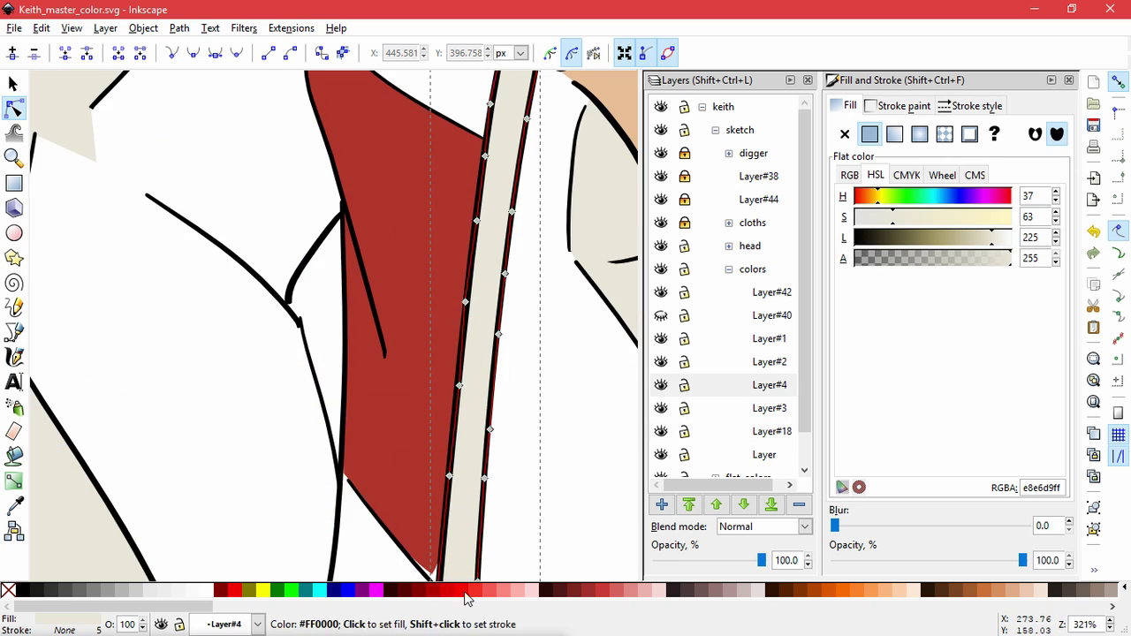
pyautogui.moveTo(424, 518); pyautogui.dragTo(412, 386)
pyautogui.click(412, 386)
pyautogui.moveTo(419, 442)
pyautogui.mouseDown()
pyautogui.moveTo(425, 454)
pyautogui.moveTo(426, 421)
pyautogui.mouseUp()
pyautogui.moveTo(329, 342); pyautogui.dragTo(327, 339)
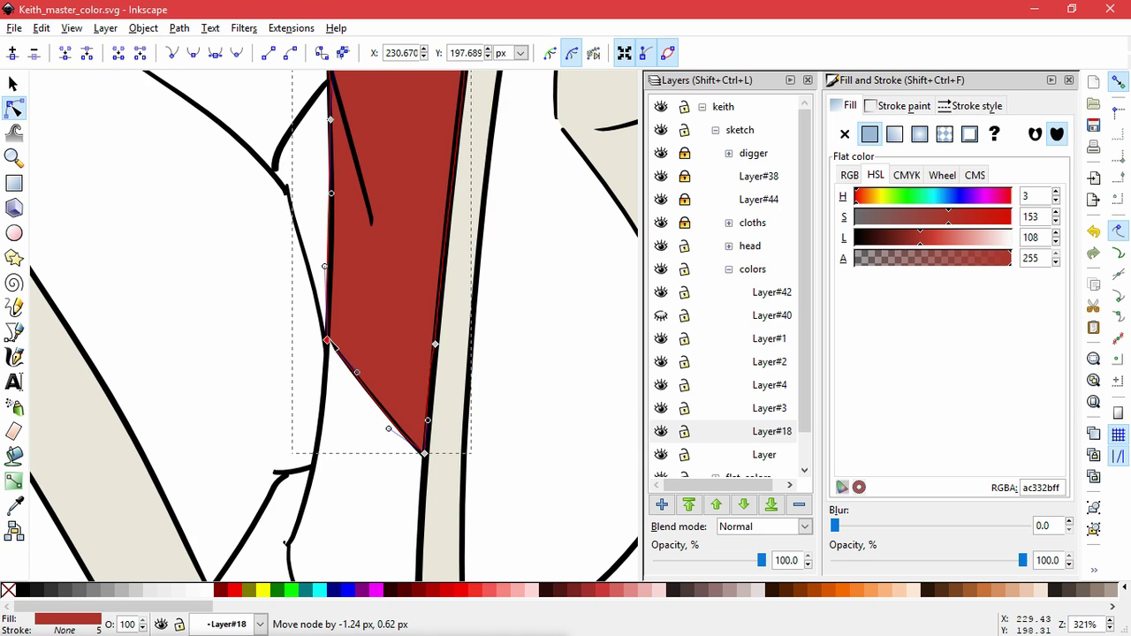
pyautogui.moveTo(327, 267); pyautogui.dragTo(337, 270)
pyautogui.click(389, 502)
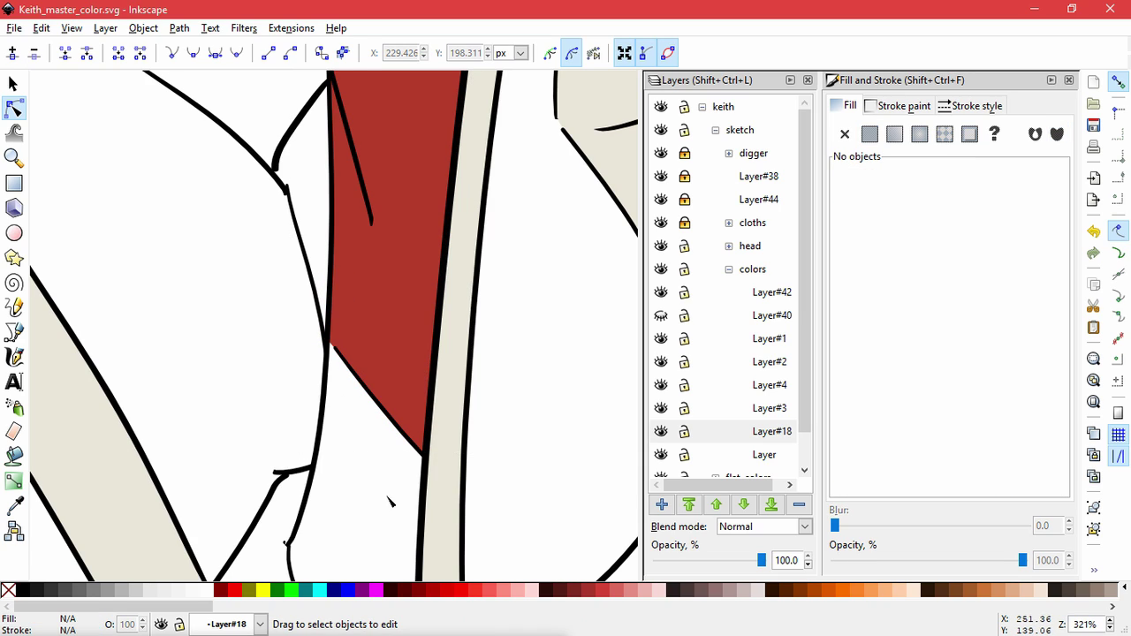
# Bucket-fill the jacket section beneath that red panel and set its fill colour to 7A2721ff.
pyautogui.press('5')
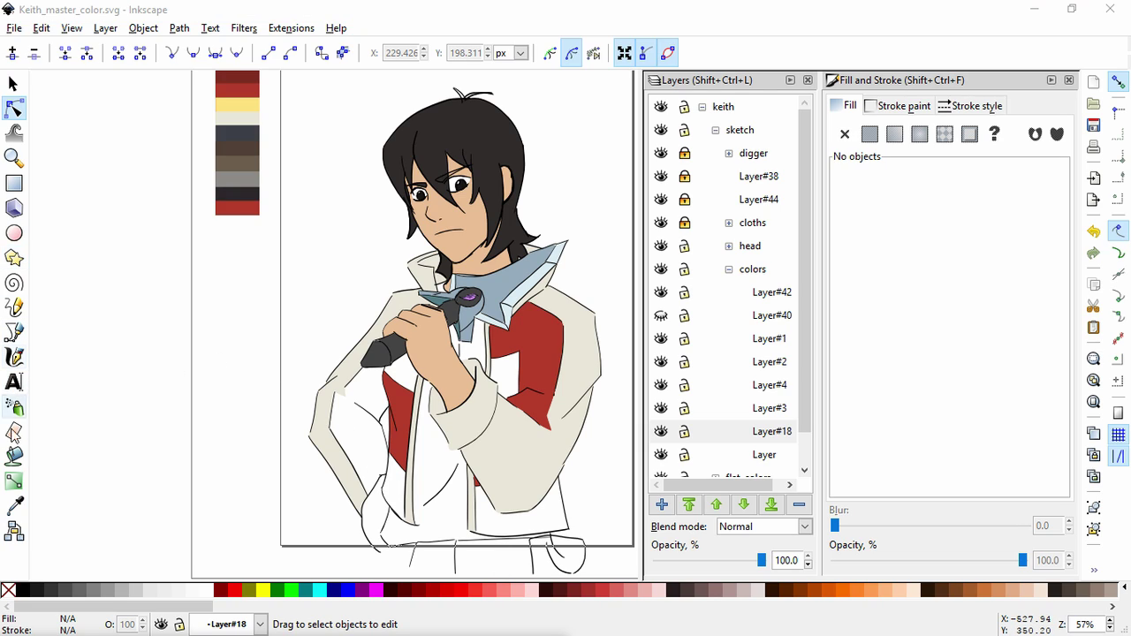
pyautogui.click(13, 455)
pyautogui.click(392, 481)
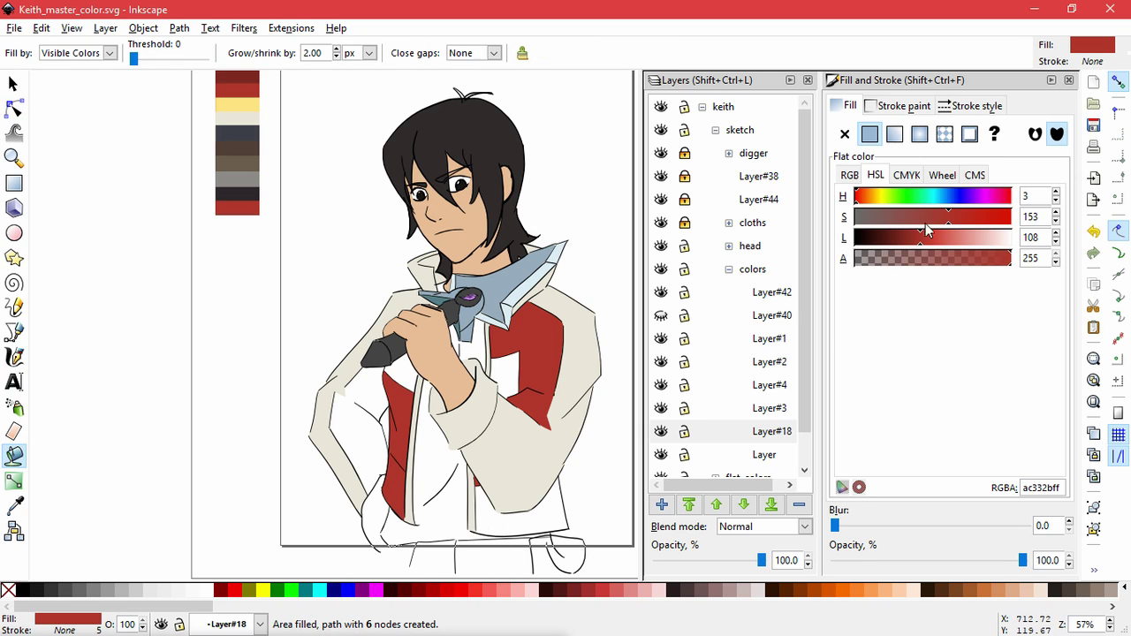
pyautogui.doubleClick(1041, 487)
pyautogui.write('7A2721ff')
pyautogui.press('Return')
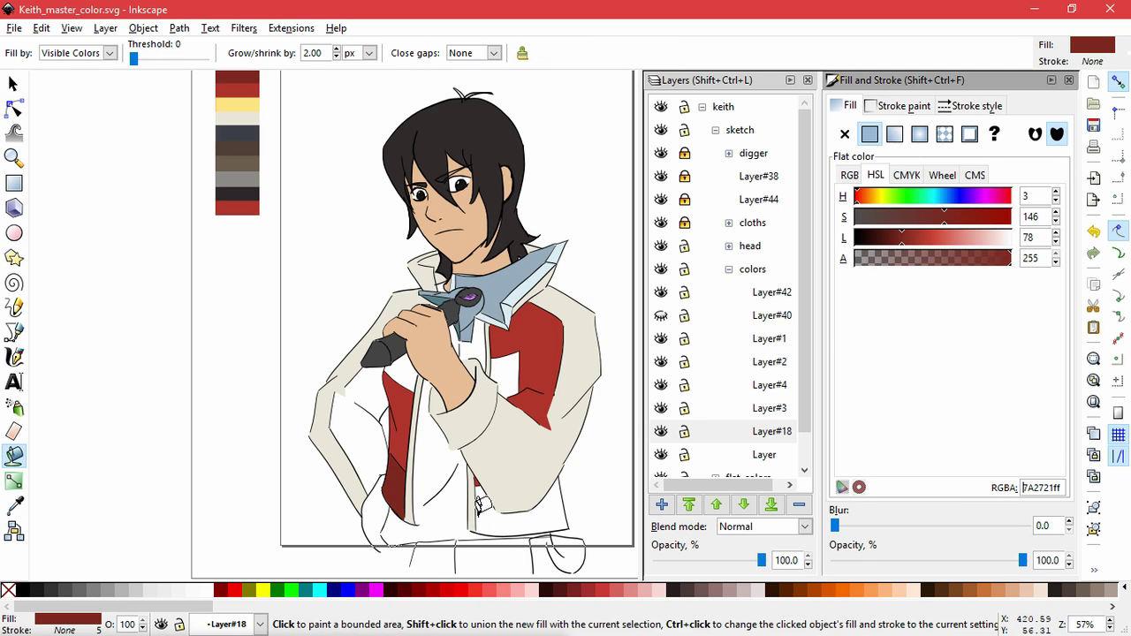
# Bucket-fill the jacket's lower section beneath the raised forearm in 7A2721ff and the two chest patches in FFE483ff.
pyautogui.click(479, 505)
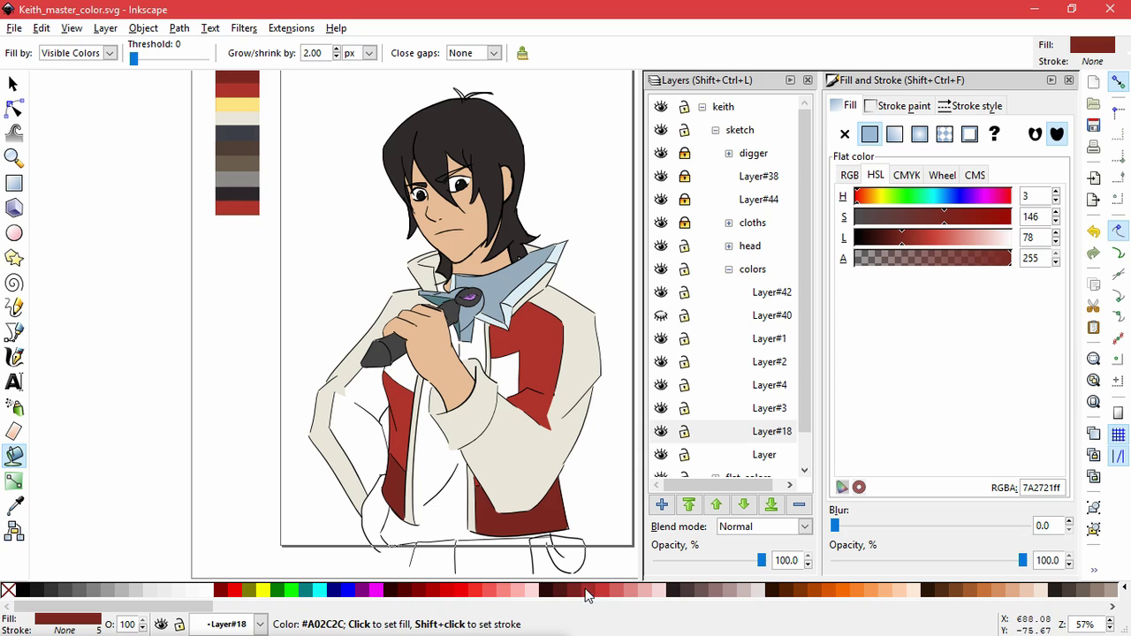
pyautogui.click(510, 357)
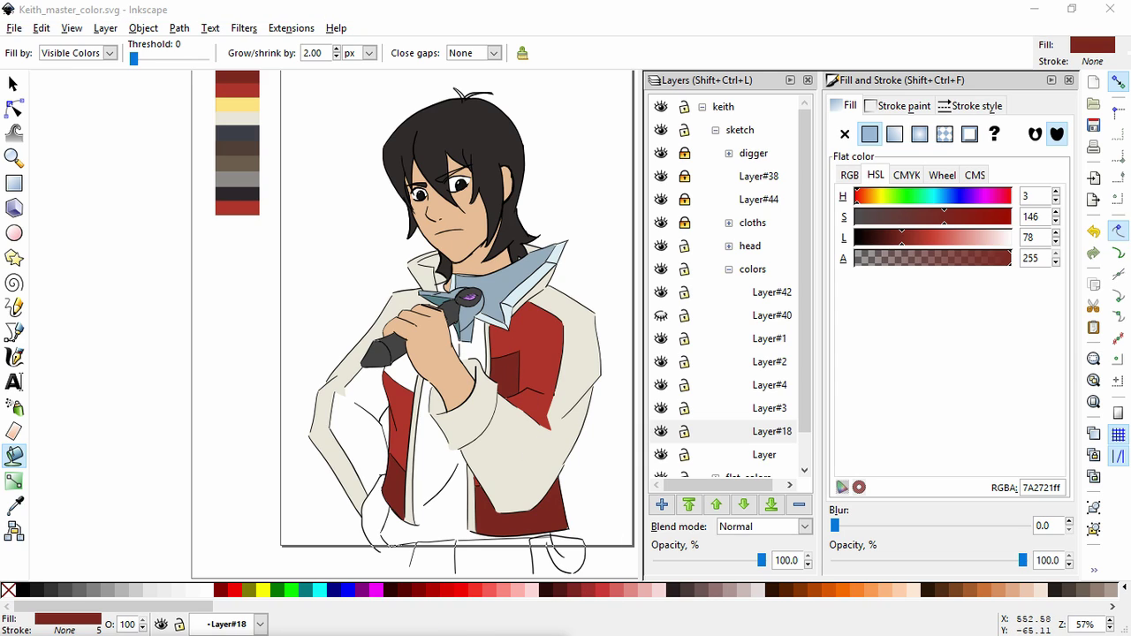
pyautogui.doubleClick(1063, 487)
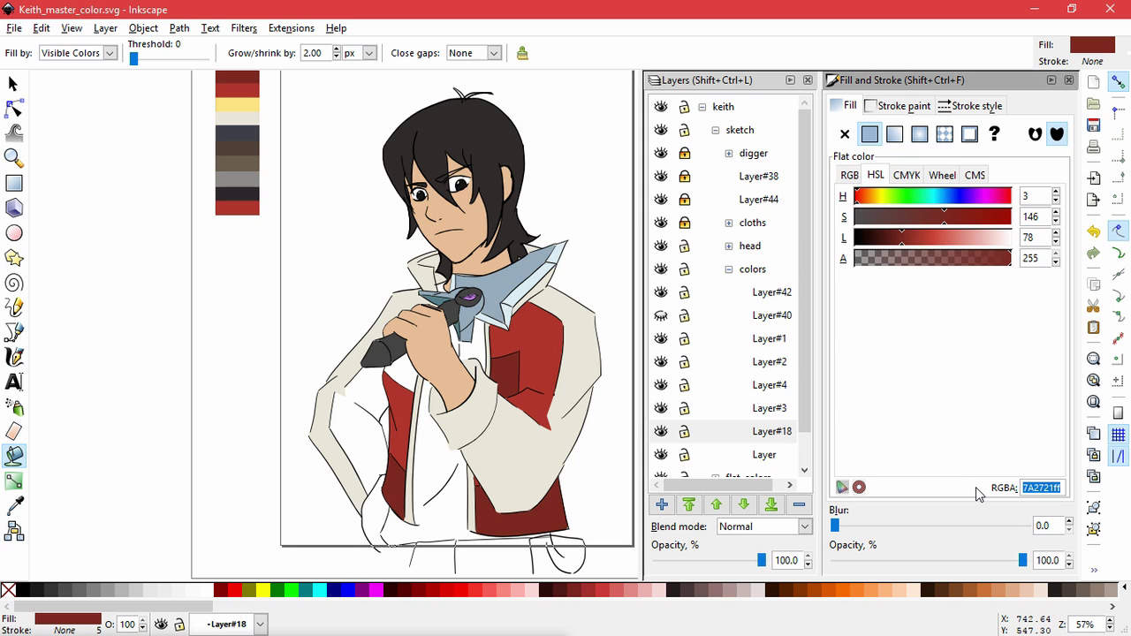
pyautogui.write('FFE483ff')
pyautogui.press('Return')
pyautogui.click(400, 371)
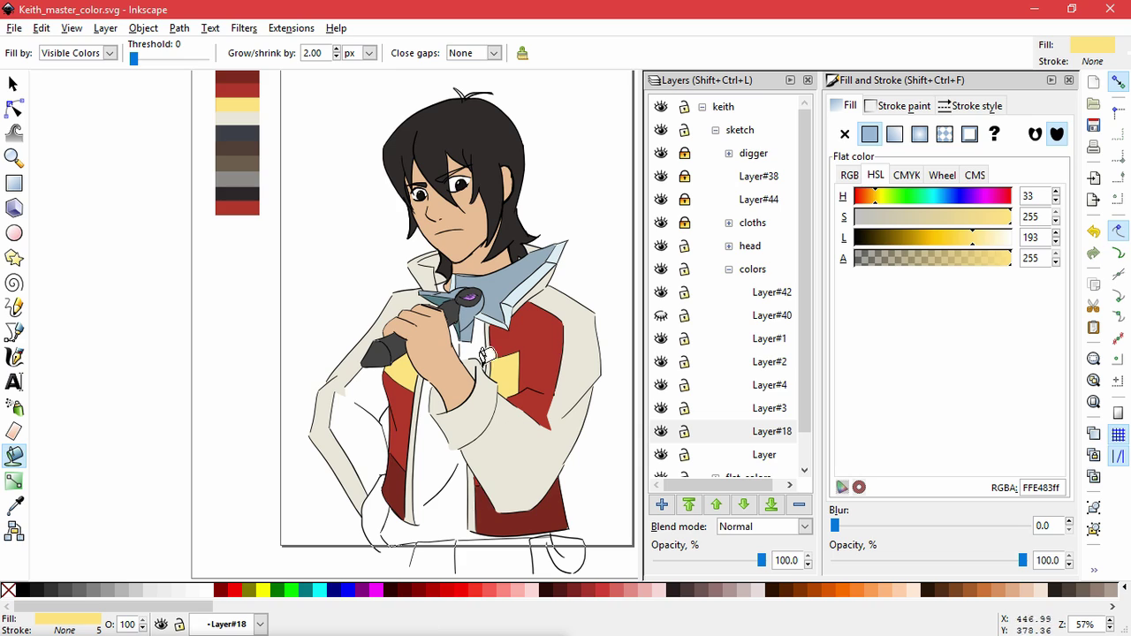
# Move both yellow chest patches in place onto a new layer added above Layer#18.
pyautogui.click(13, 89)
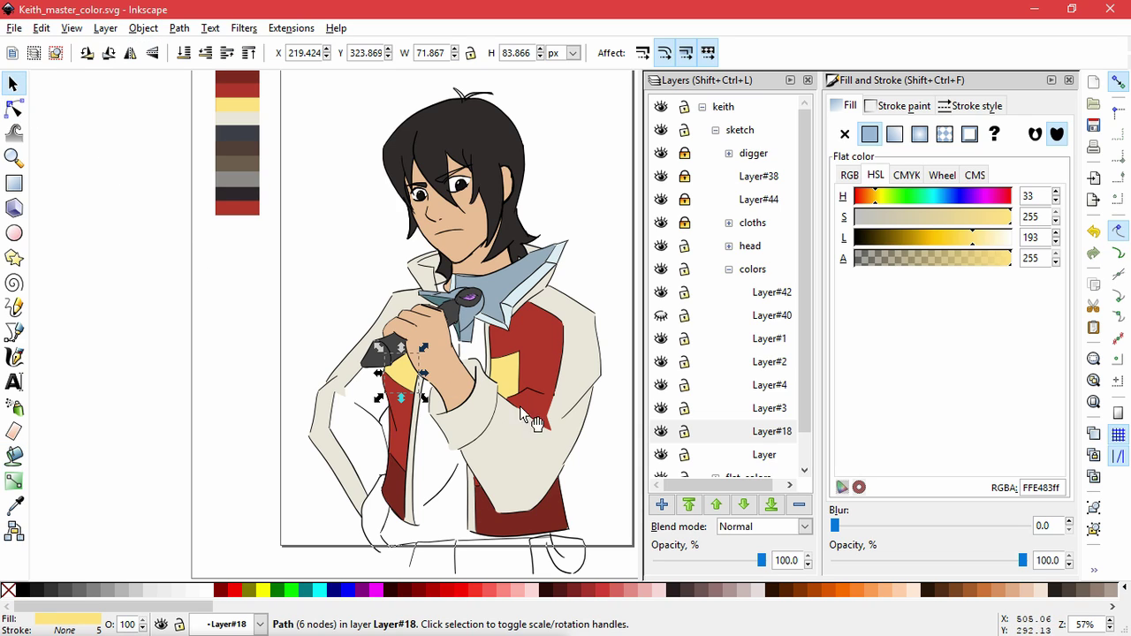
pyautogui.keyDown('shift'); pyautogui.click(507, 365); pyautogui.keyUp('shift')
pyautogui.hotkey('ctrl', 'x')
pyautogui.click(661, 504)
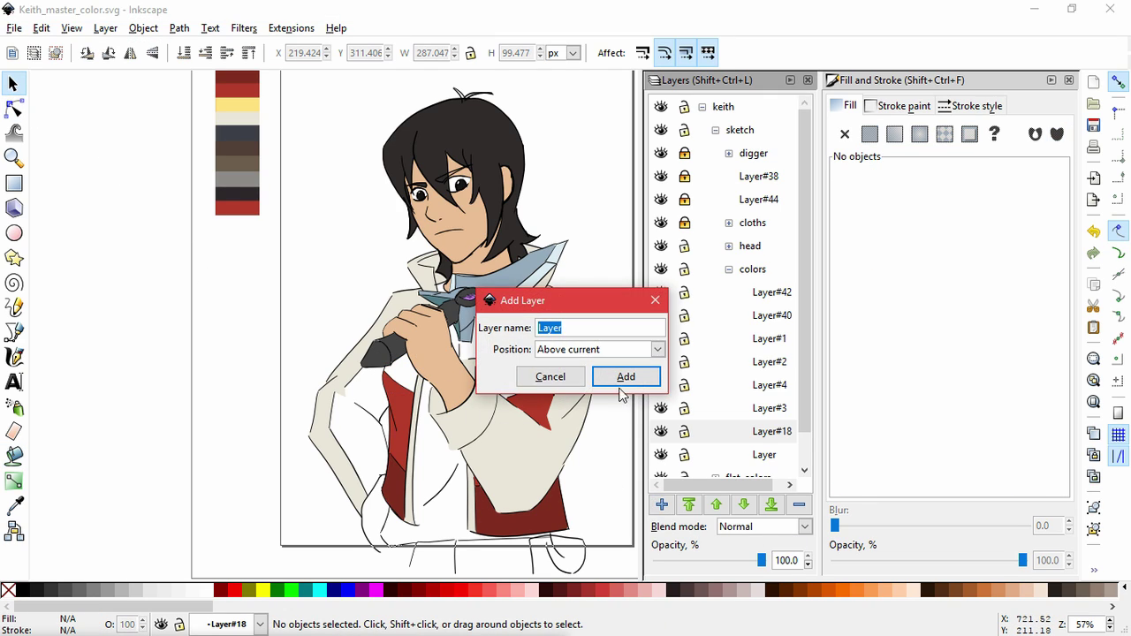
pyautogui.click(627, 377)
pyautogui.click(42, 29)
pyautogui.click(83, 174)
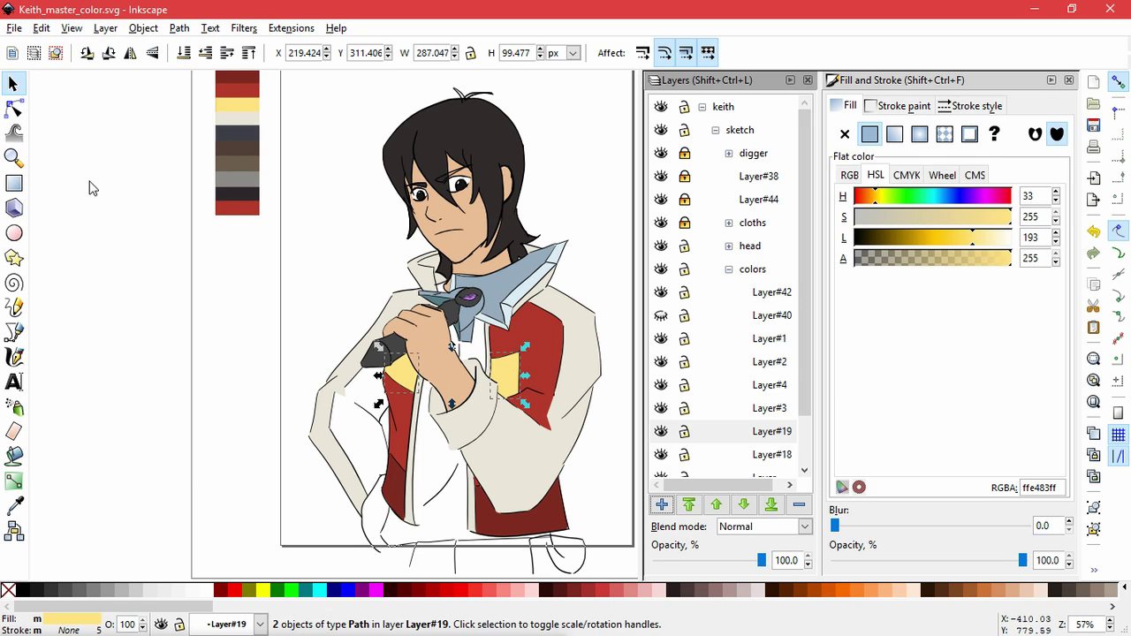
# Bucket-fill the inner part of the bent arm's sleeve on Layer#18 with the large chest panel's red, ac332bff.
pyautogui.click(622, 408)
pyautogui.click(543, 337)
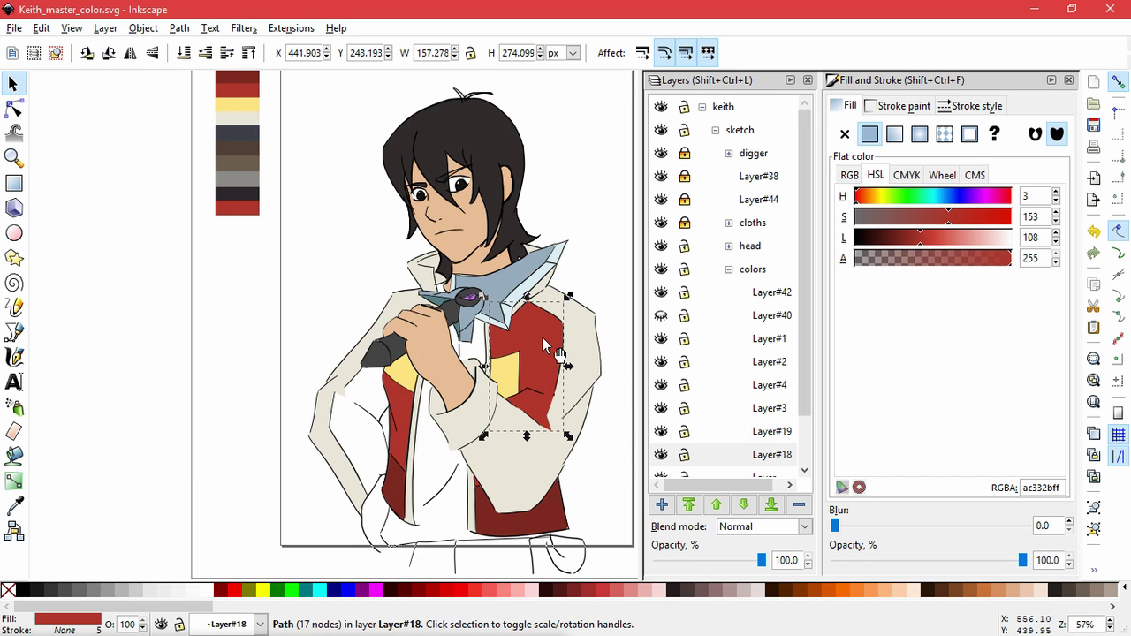
pyautogui.click(14, 506)
pyautogui.hotkey('shift', 'F7')
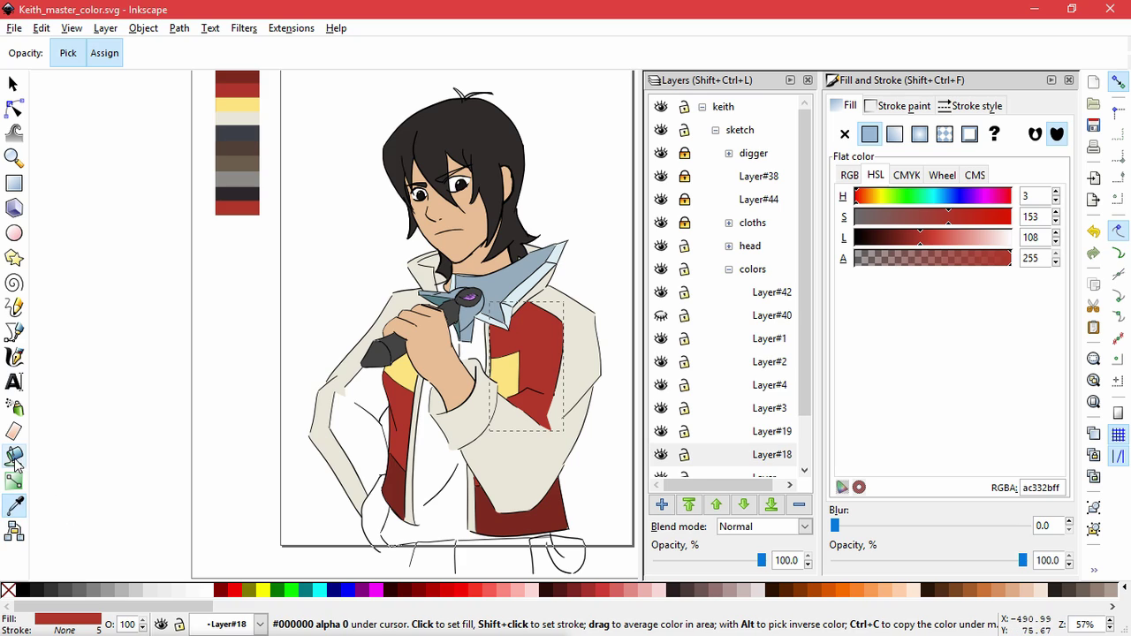
pyautogui.click(350, 433)
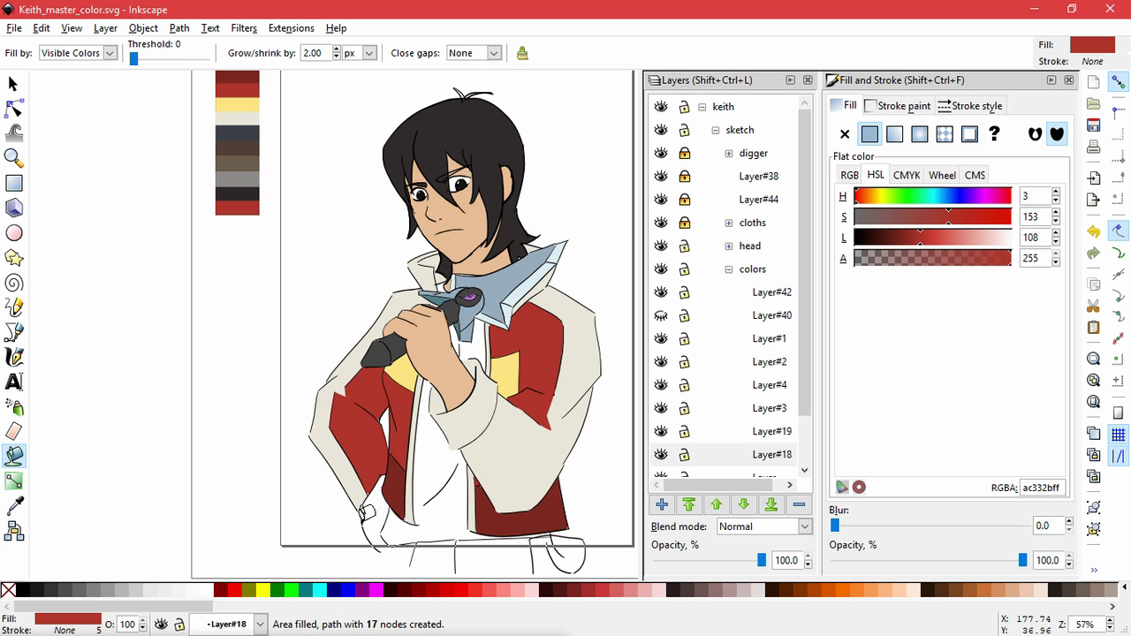
# Move the red sleeve shape's nodes at the gap between arm and torso onto the black outlines.
pyautogui.click(13, 108)
pyautogui.moveTo(369, 410); pyautogui.dragTo(393, 442)
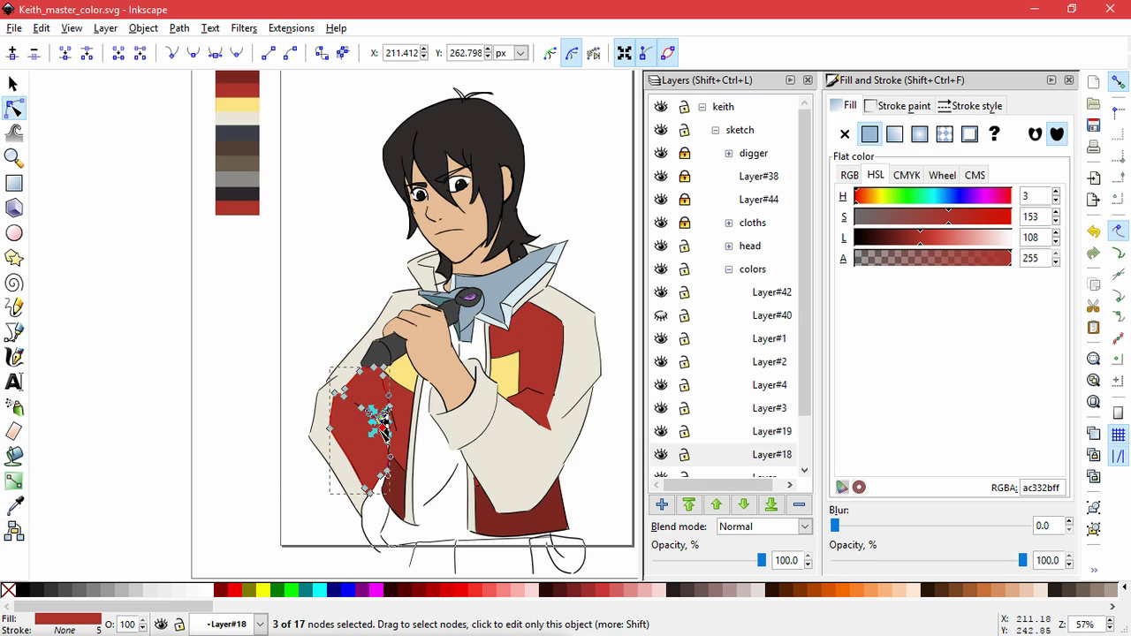
pyautogui.scroll(4, 315, 432)
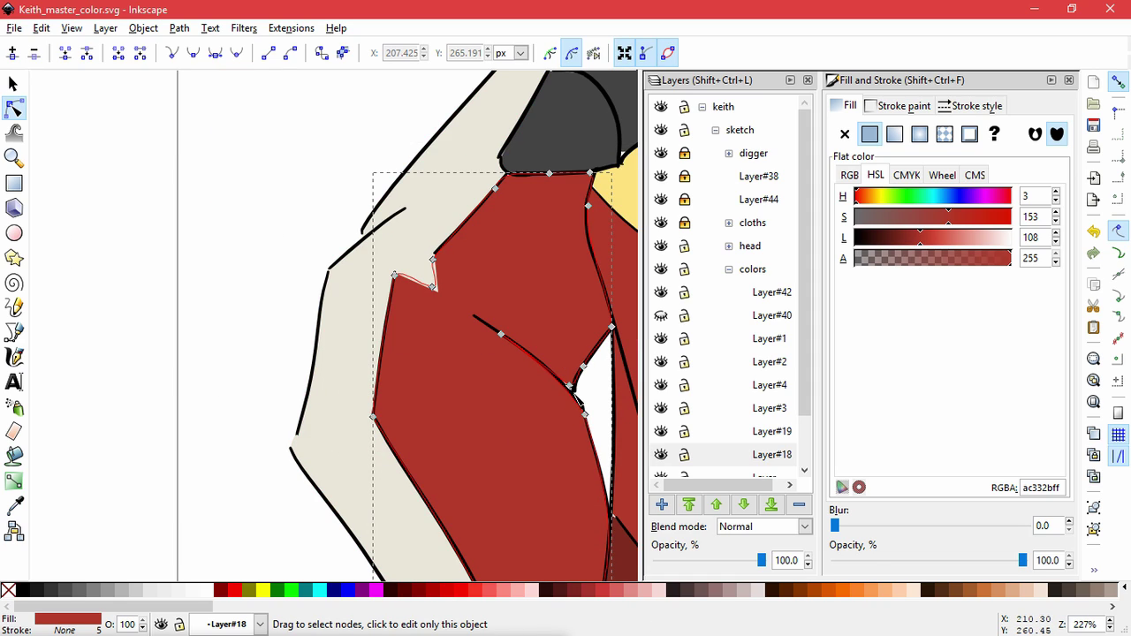
pyautogui.scroll(4, 573, 382)
pyautogui.moveTo(533, 360); pyautogui.dragTo(560, 359)
pyautogui.moveTo(589, 463); pyautogui.dragTo(585, 445)
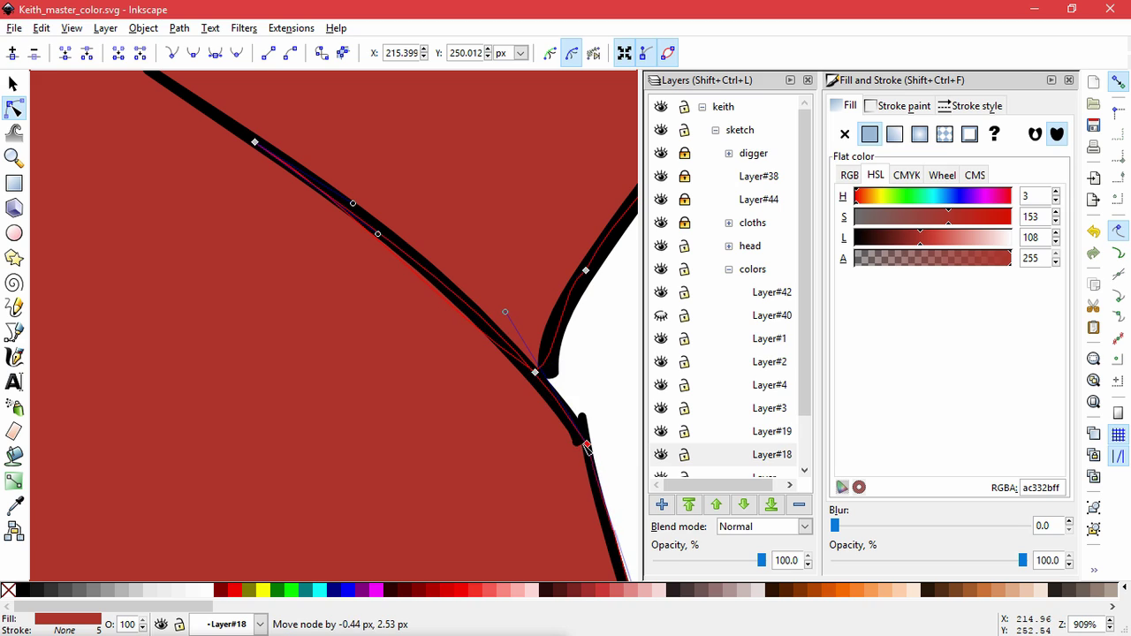
pyautogui.click(624, 467)
pyautogui.scroll(-7, 624, 467)
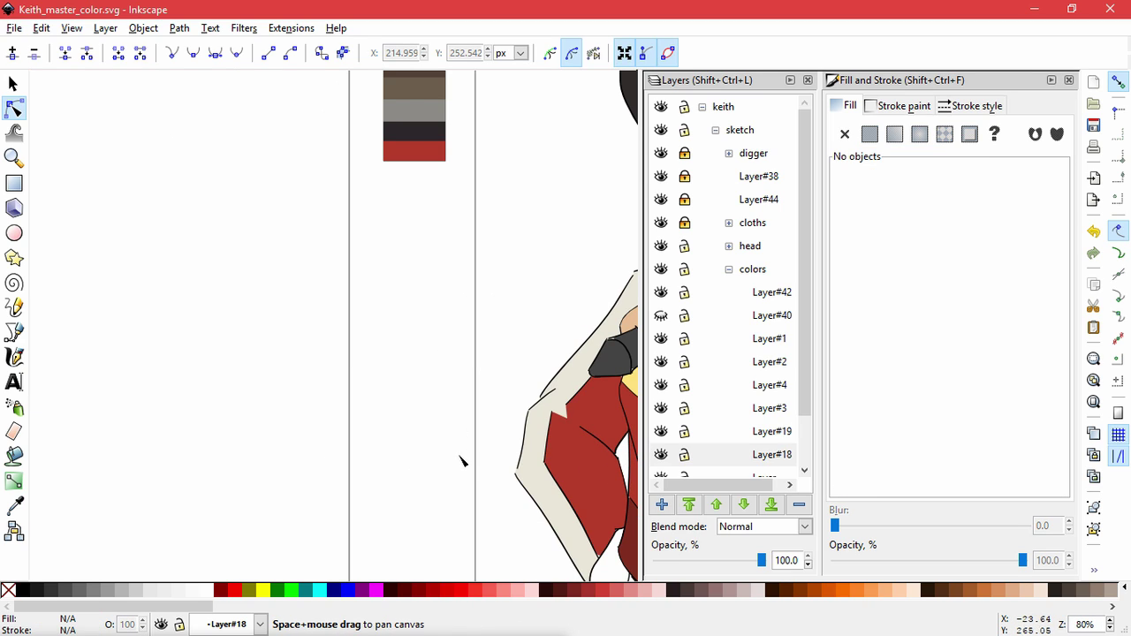
# Draw a closed Bezier path around the hand below the bent sleeve, following its outlines and closing at the wrist-side start point.
pyautogui.moveTo(462, 460); pyautogui.dragTo(237, 412)
pyautogui.scroll(-2, 481, 478)
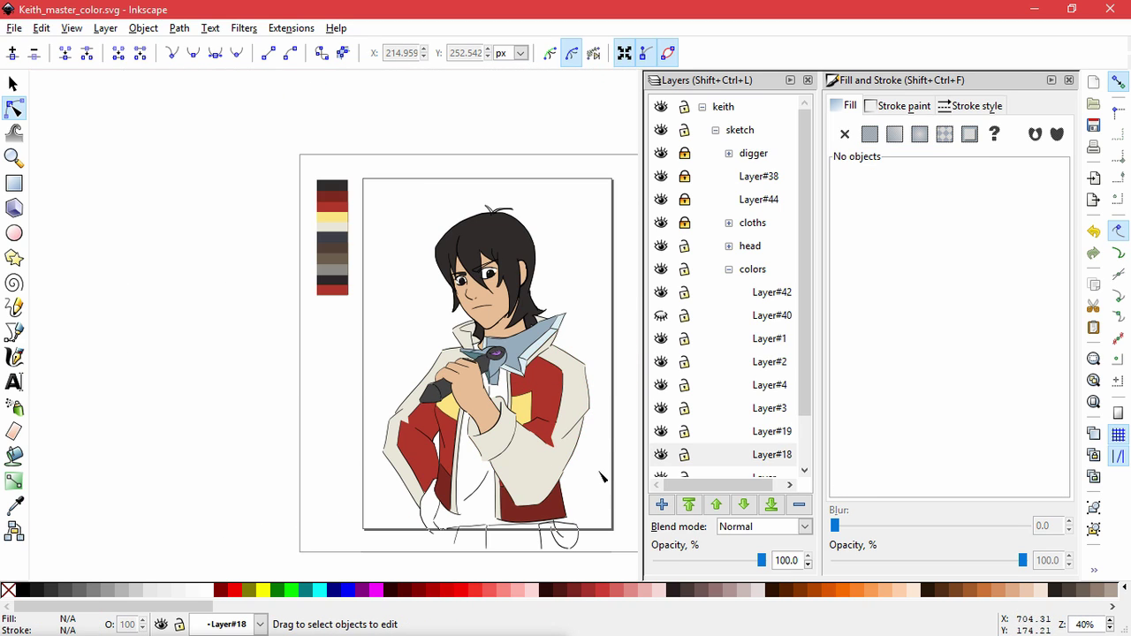
pyautogui.moveTo(596, 474); pyautogui.dragTo(586, 440)
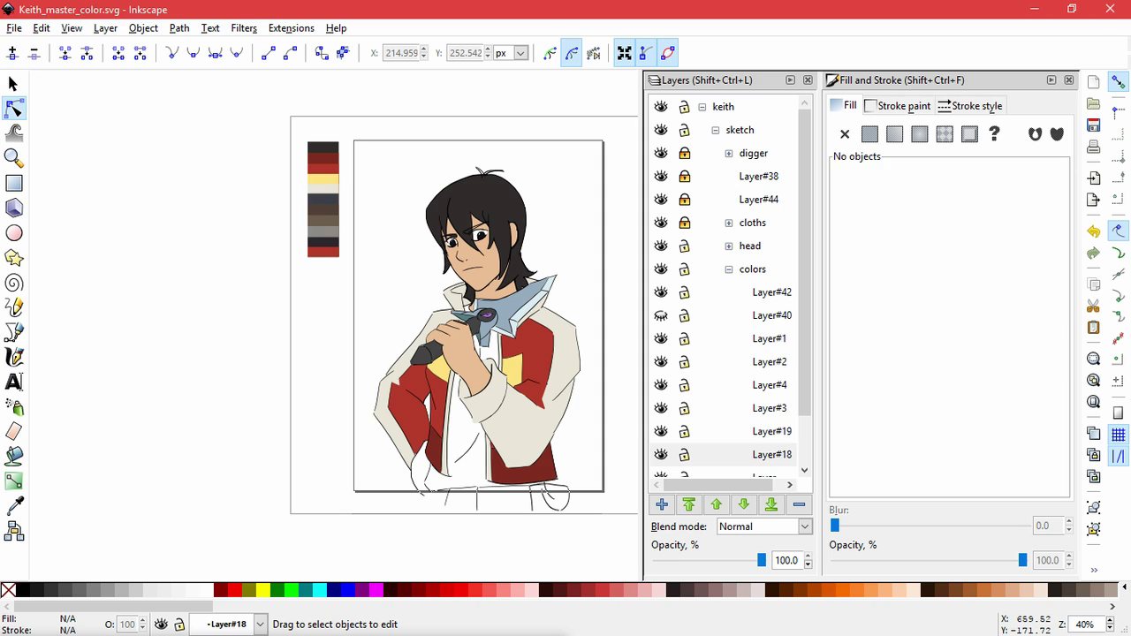
pyautogui.click(13, 332)
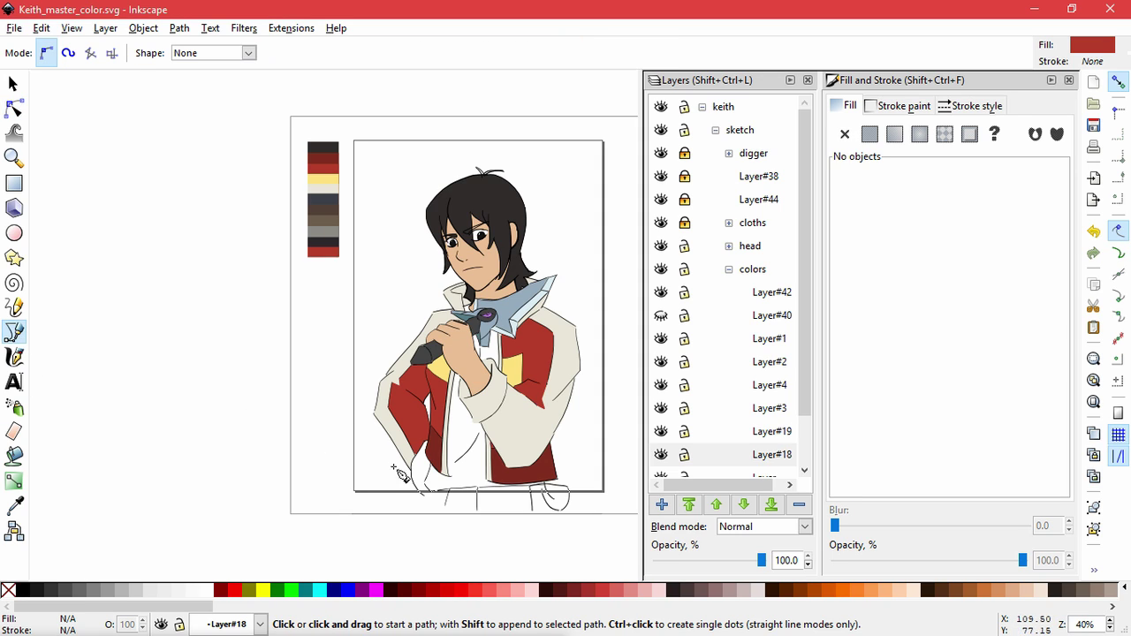
pyautogui.scroll(5, 420, 411)
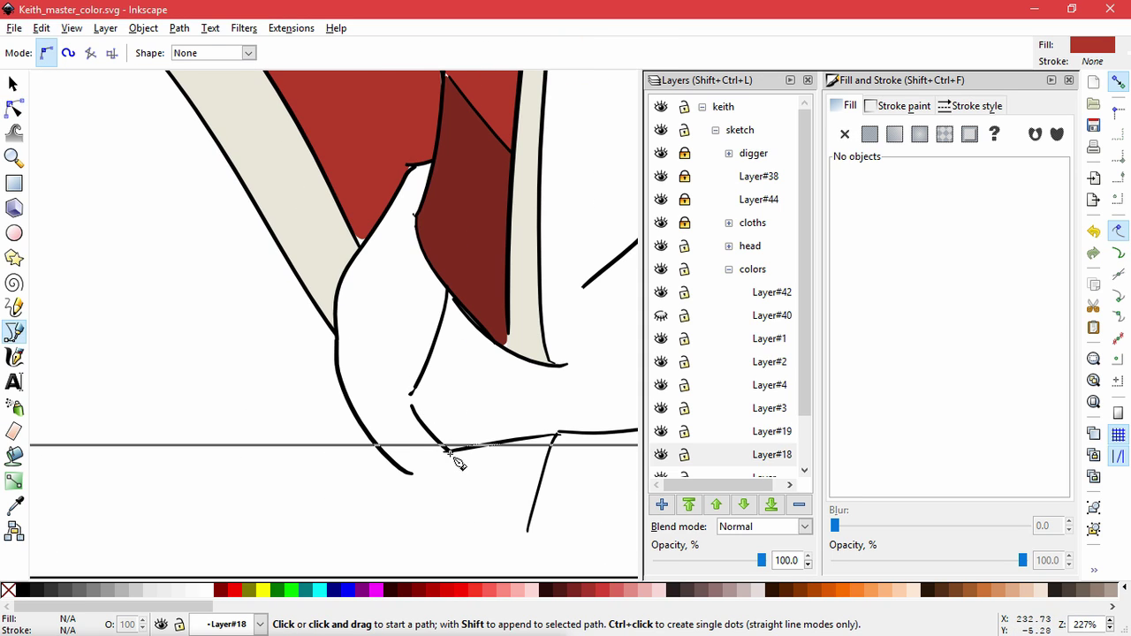
pyautogui.click(448, 451)
pyautogui.click(411, 473)
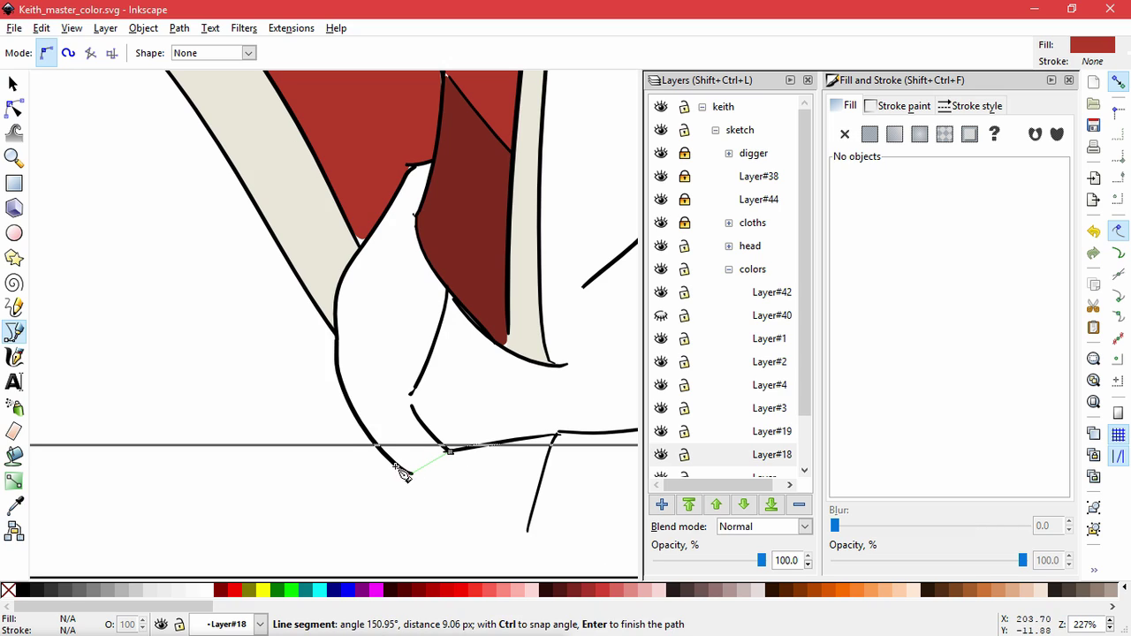
pyautogui.click(339, 382)
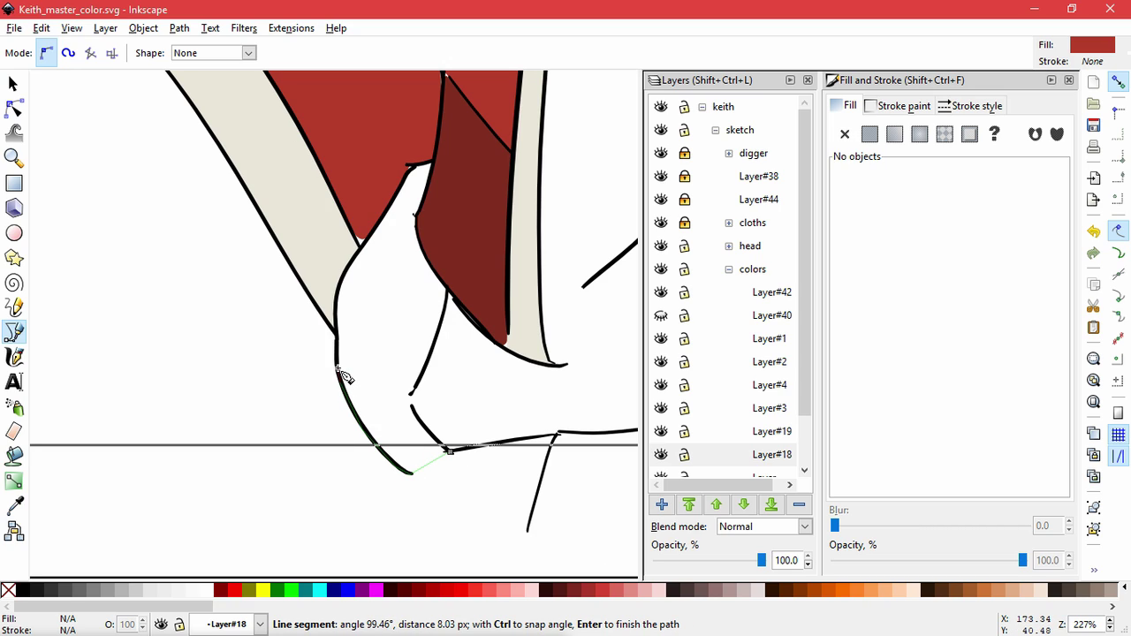
pyautogui.click(337, 366)
pyautogui.click(337, 311)
pyautogui.click(340, 287)
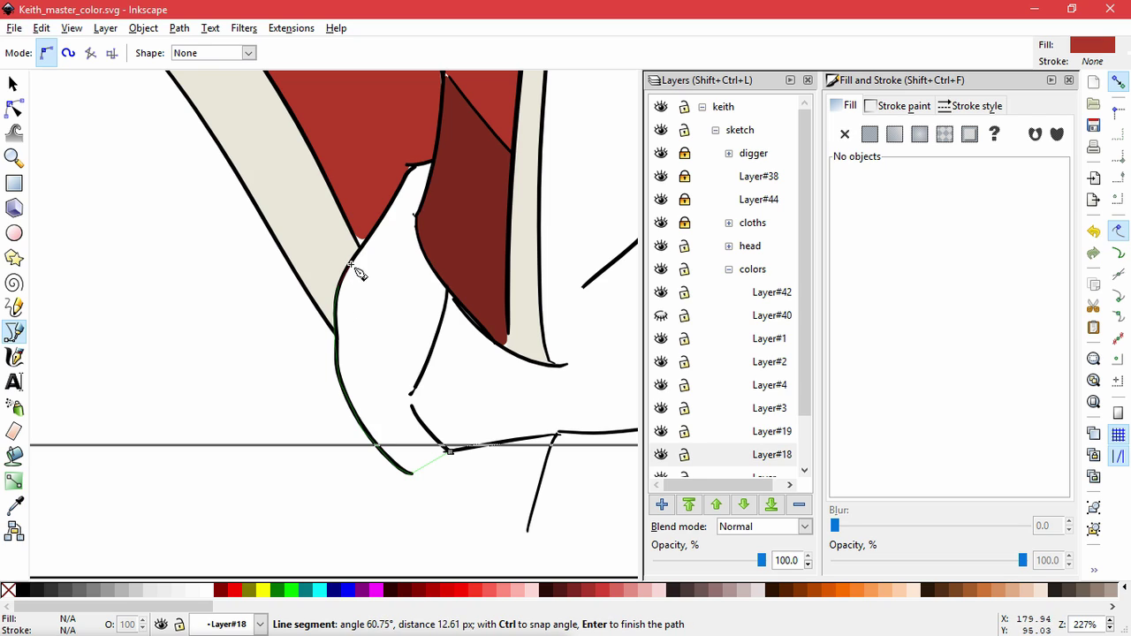
pyautogui.click(381, 227)
pyautogui.click(396, 197)
pyautogui.click(410, 170)
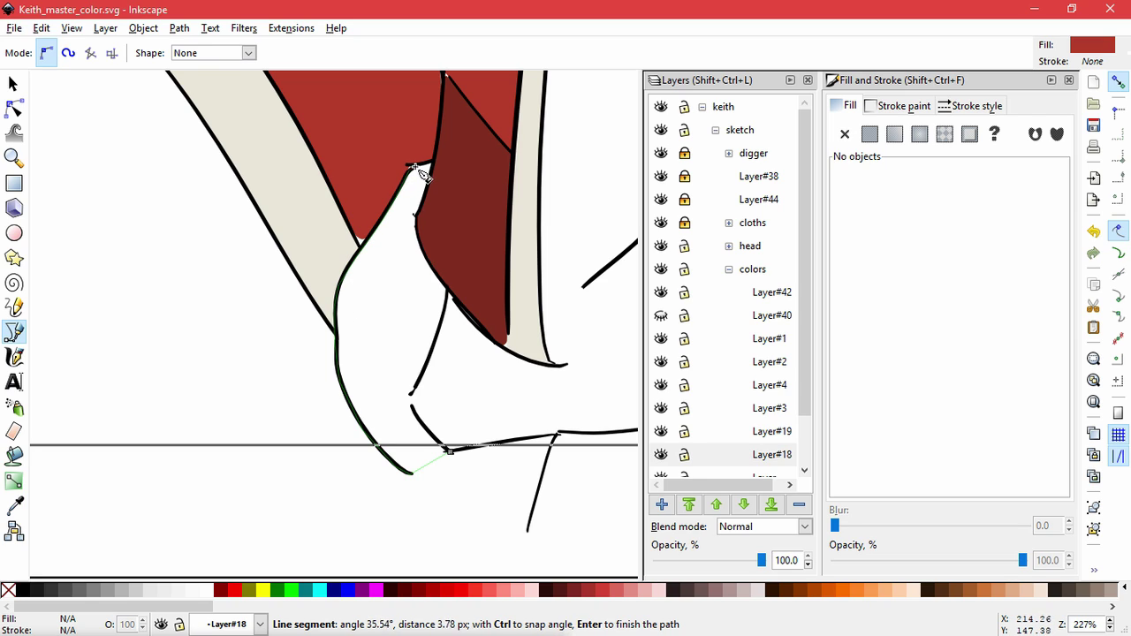
pyautogui.click(417, 165)
pyautogui.click(434, 160)
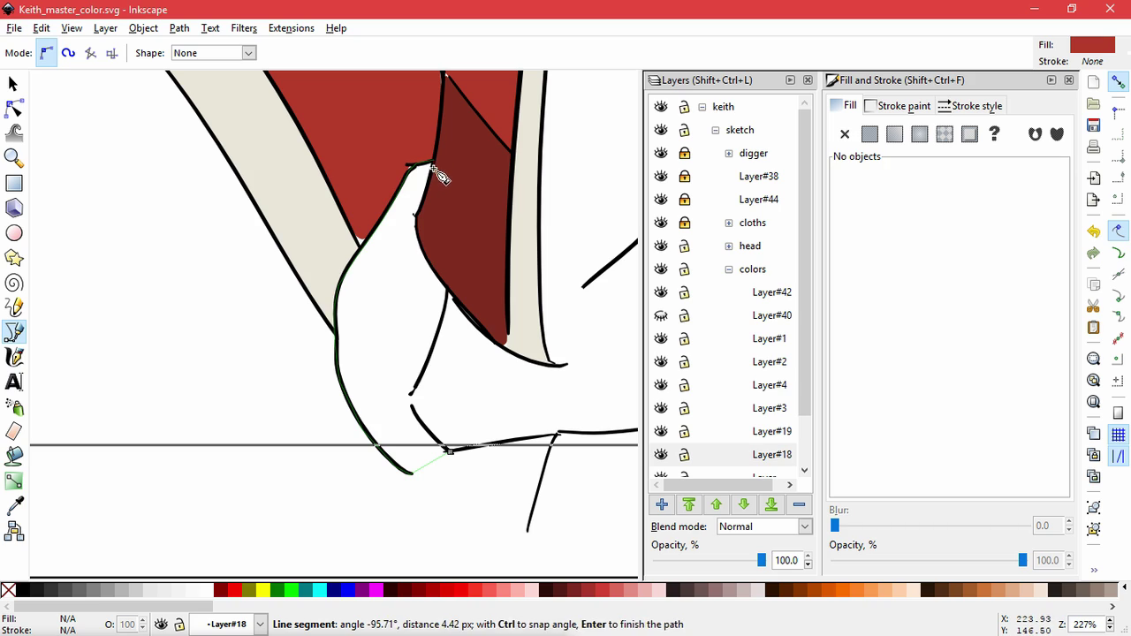
pyautogui.click(424, 216)
pyautogui.click(418, 240)
pyautogui.click(434, 274)
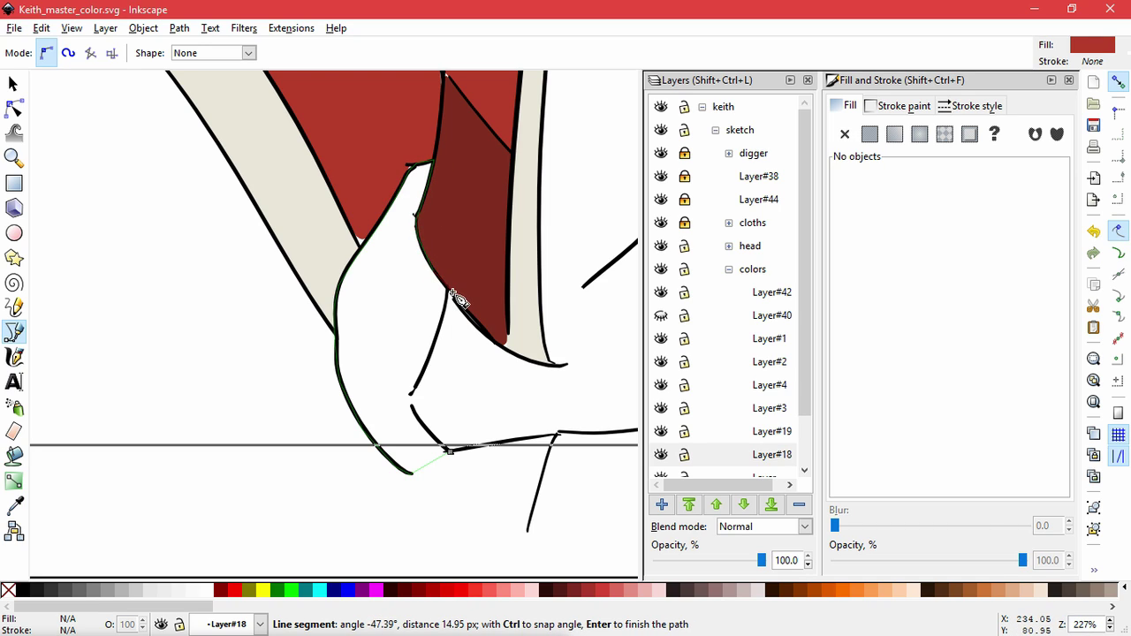
pyautogui.click(446, 289)
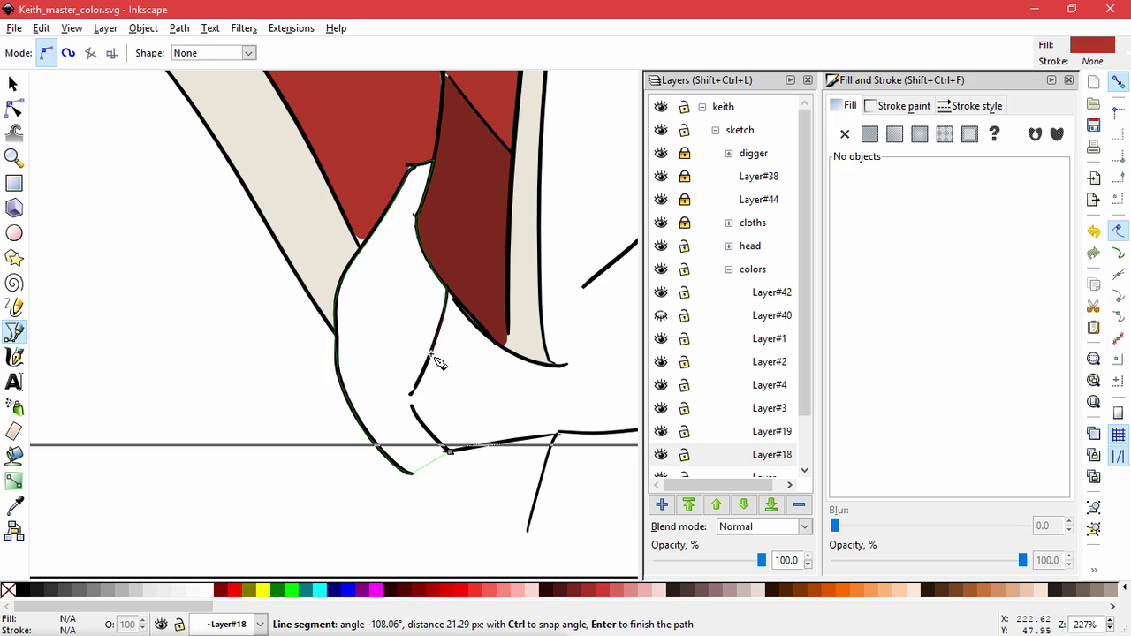
pyautogui.click(419, 381)
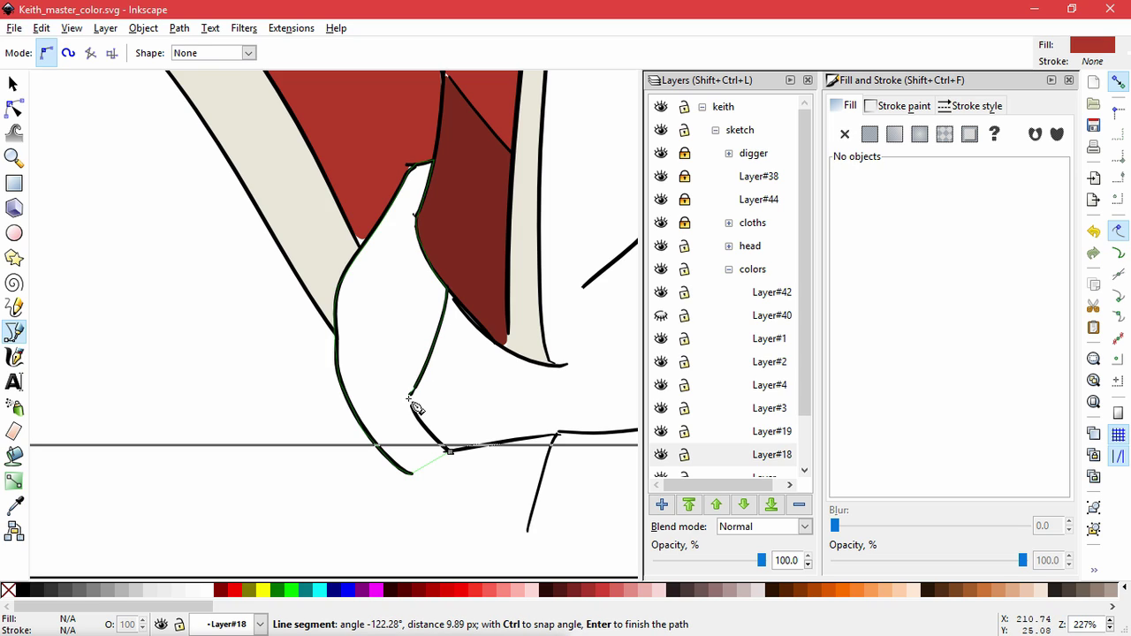
pyautogui.click(409, 396)
pyautogui.click(413, 407)
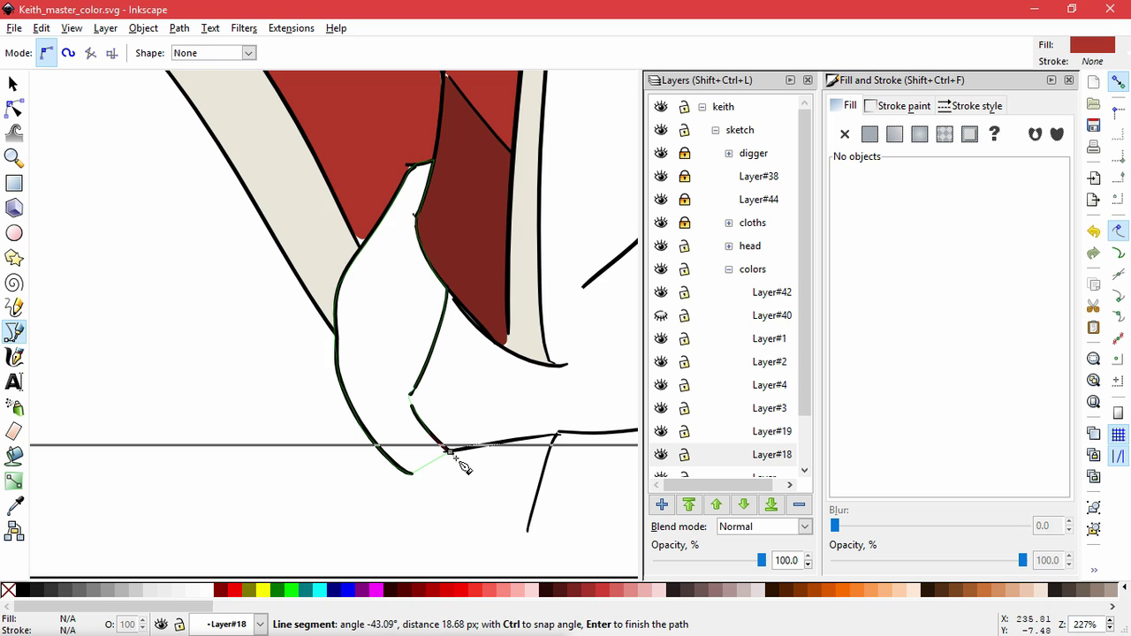
pyautogui.click(449, 452)
# Set the hand shape's fill colour to 6A5D4Dff.
pyautogui.moveTo(1058, 487); pyautogui.dragTo(996, 482)
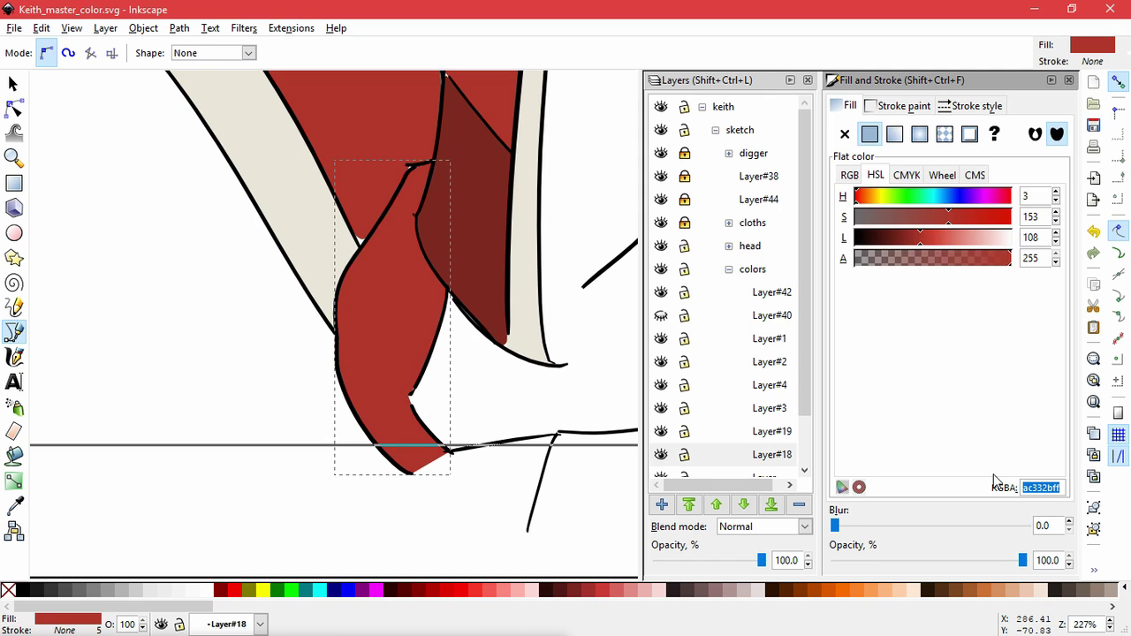
pyautogui.hotkey('alt', 'Tab')
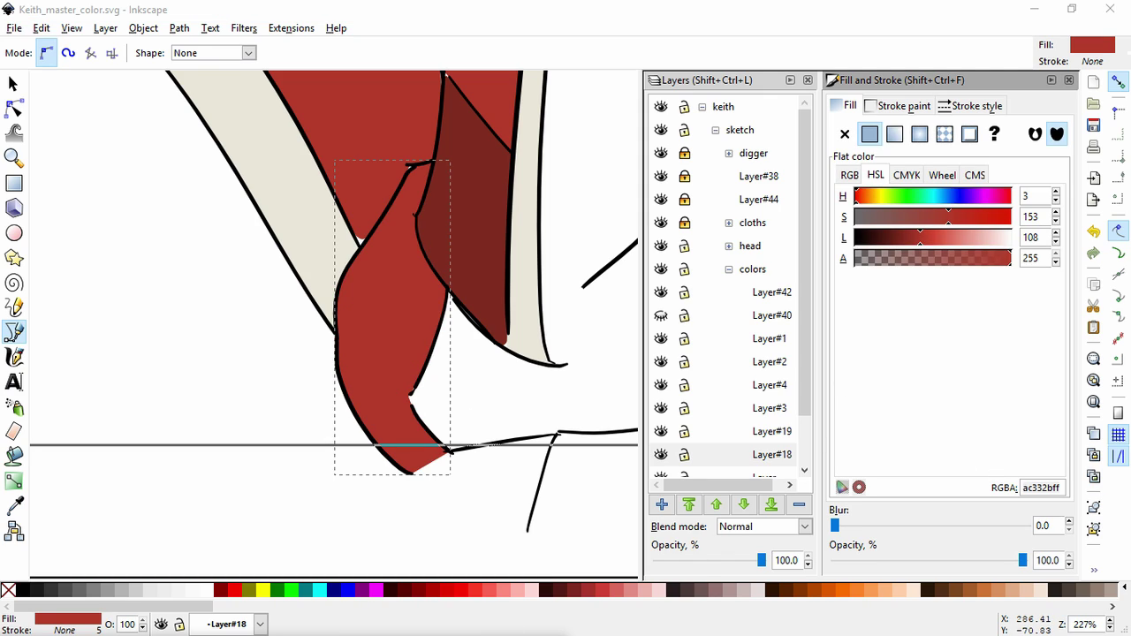
pyautogui.moveTo(1062, 492); pyautogui.dragTo(1017, 491)
pyautogui.write('6A5D4Dff')
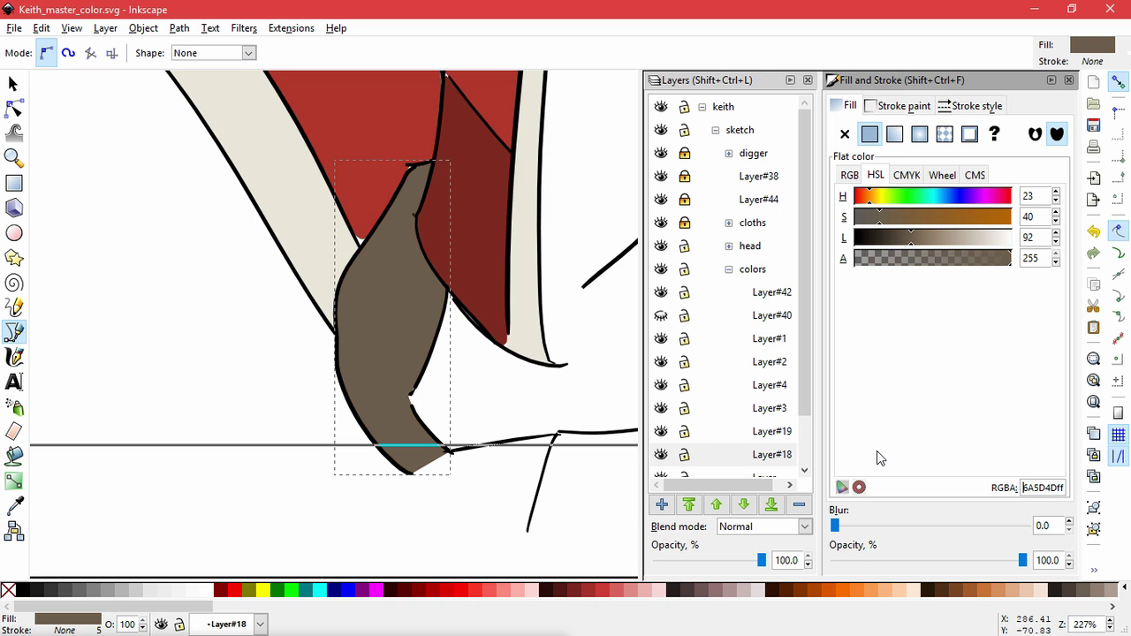
# Move the red sleeve's lowest node onto the outline corner where the sleeve meets the brown hand shape.
pyautogui.click(13, 108)
pyautogui.click(371, 231)
pyautogui.moveTo(368, 258); pyautogui.dragTo(362, 250)
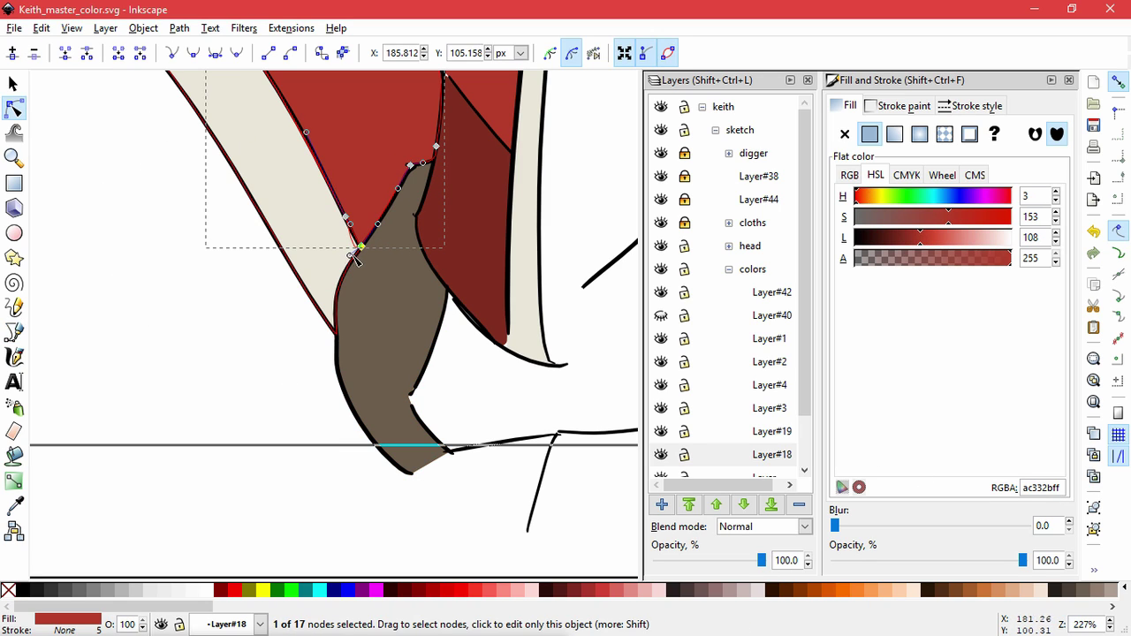
pyautogui.click(253, 379)
# Try to bucket-fill the white shirt area between the jacket's front strips.
pyautogui.scroll(-5, 295, 387)
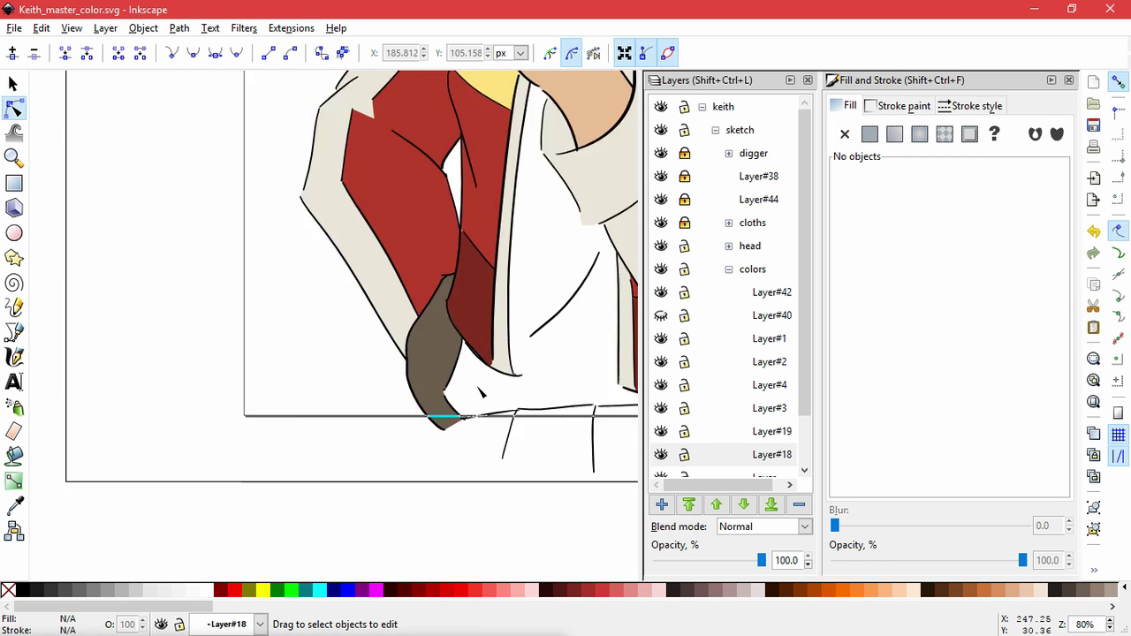
pyautogui.moveTo(513, 377); pyautogui.dragTo(475, 355)
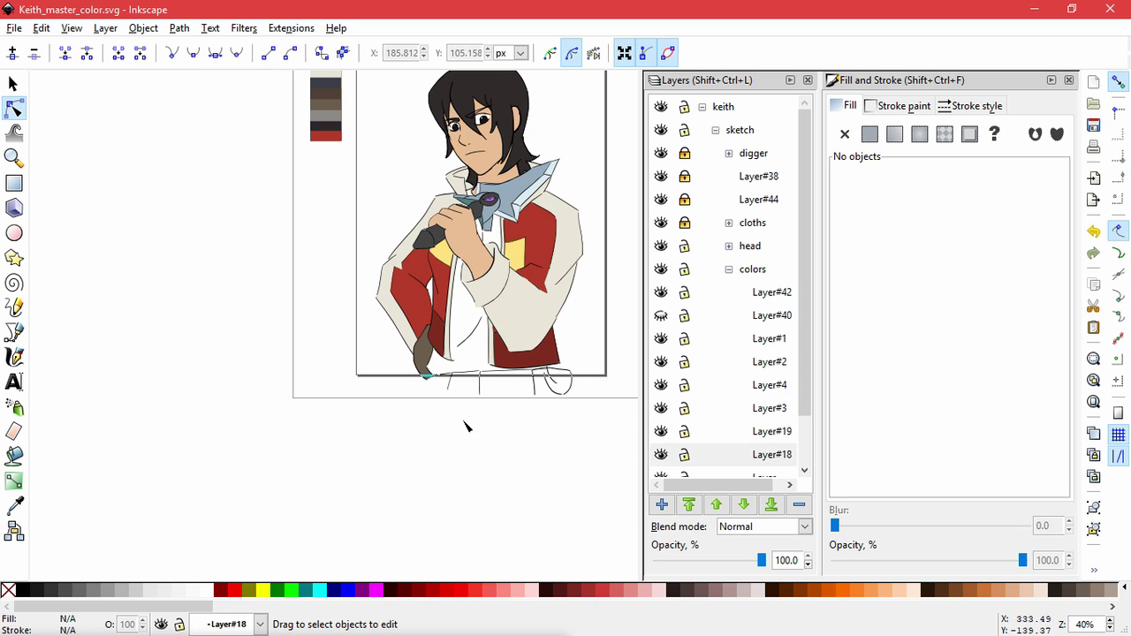
pyautogui.click(14, 456)
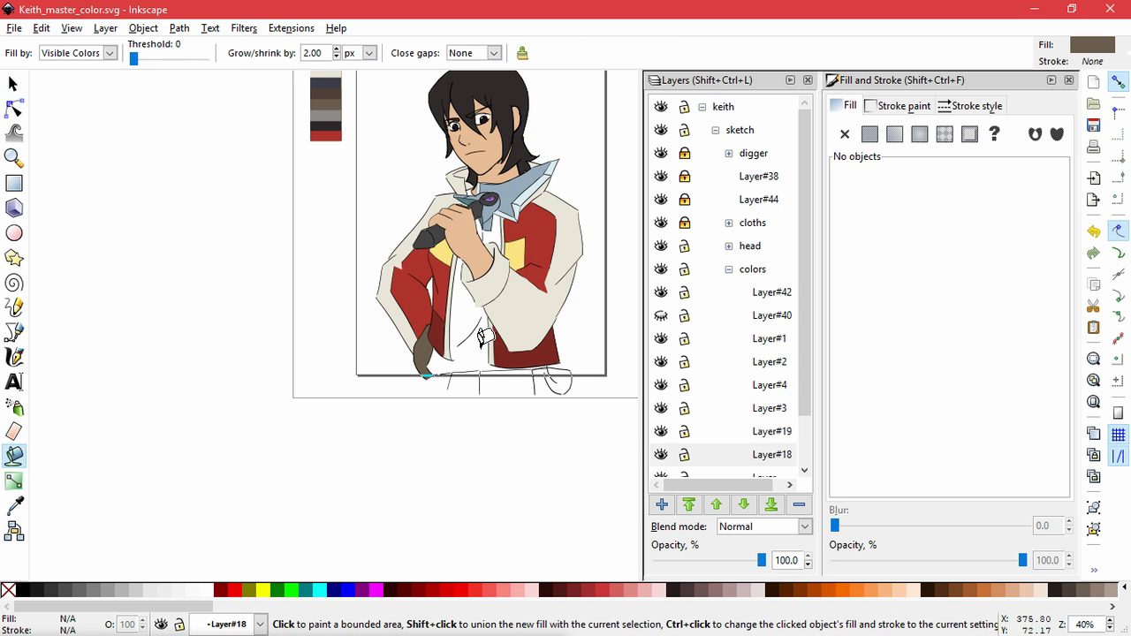
pyautogui.click(478, 340)
pyautogui.hotkey('ctrl', 'z')
pyautogui.scroll(2, 483, 345)
pyautogui.click(484, 335)
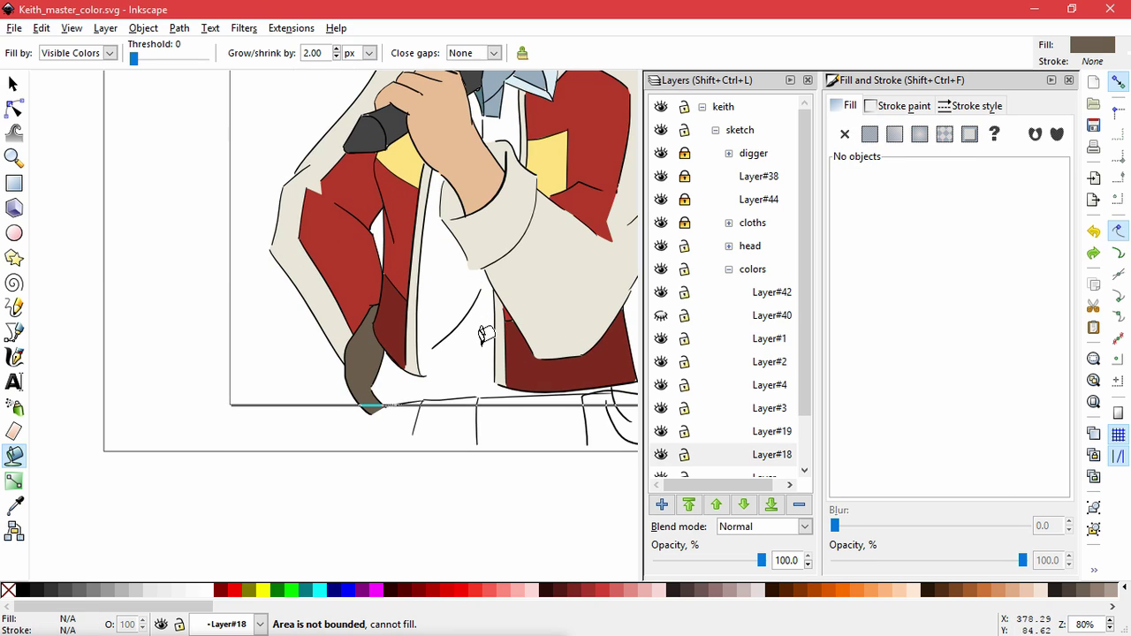
# Add a new layer above Layer#18.
pyautogui.click(662, 505)
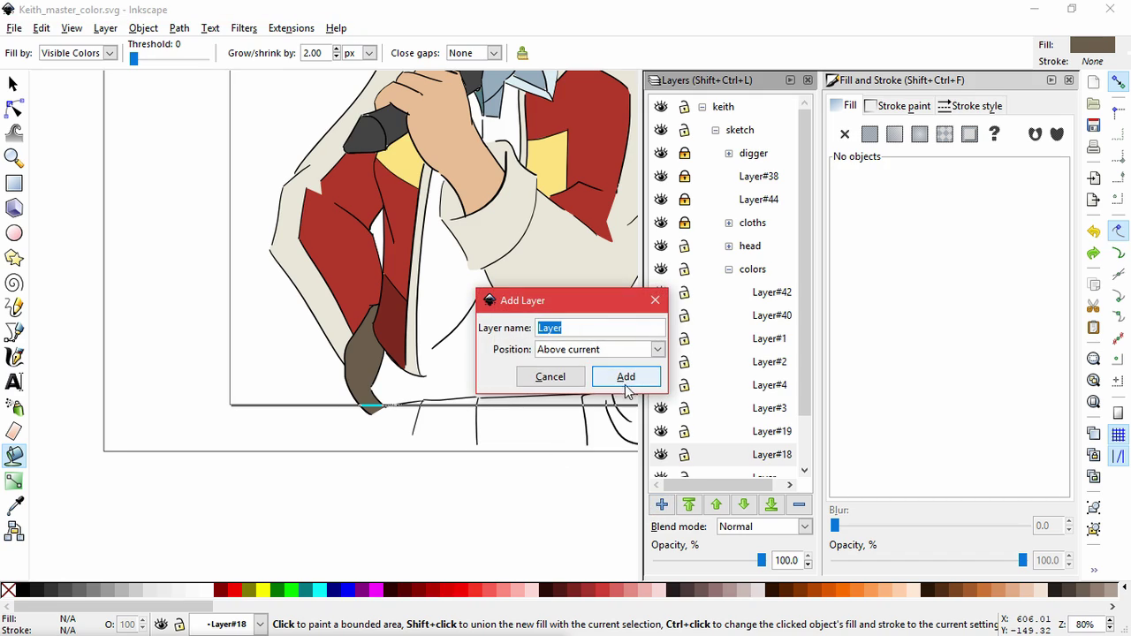
pyautogui.click(627, 378)
pyautogui.click(459, 346)
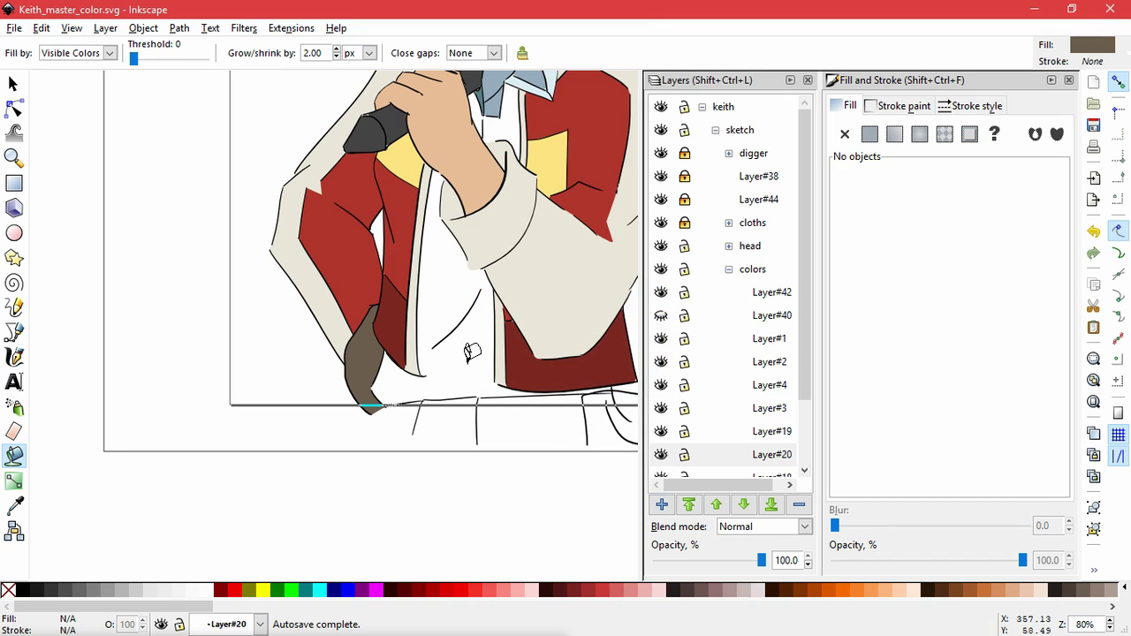
pyautogui.scroll(2, 465, 349)
pyautogui.scroll(1, 474, 352)
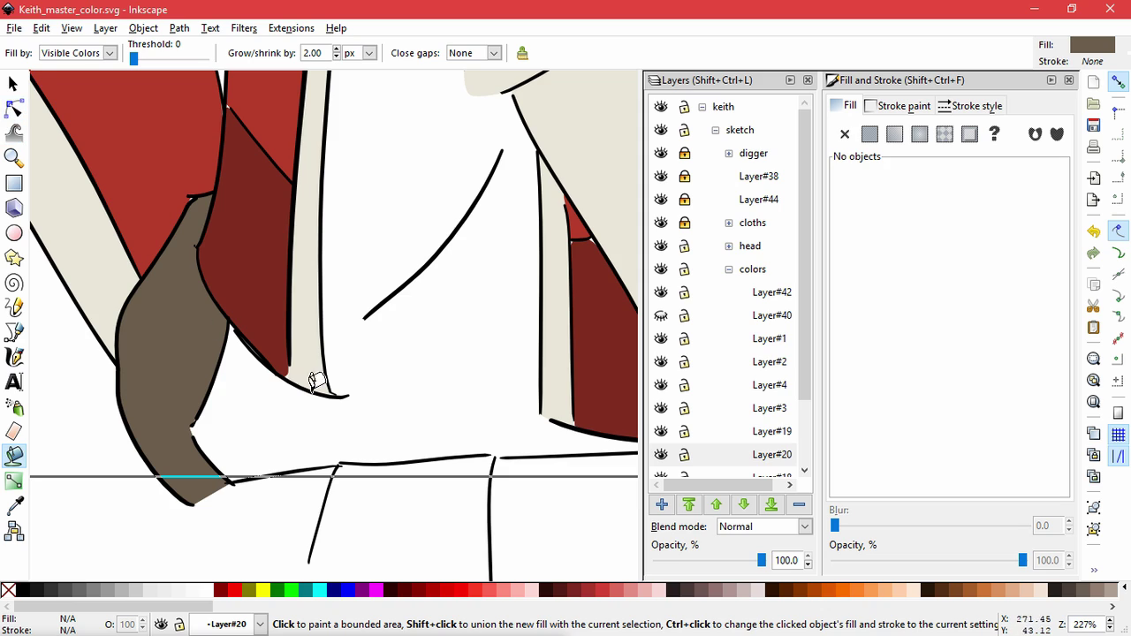
pyautogui.click(414, 400)
pyautogui.hotkey('ctrl', 'z')
pyautogui.scroll(-2, 480, 356)
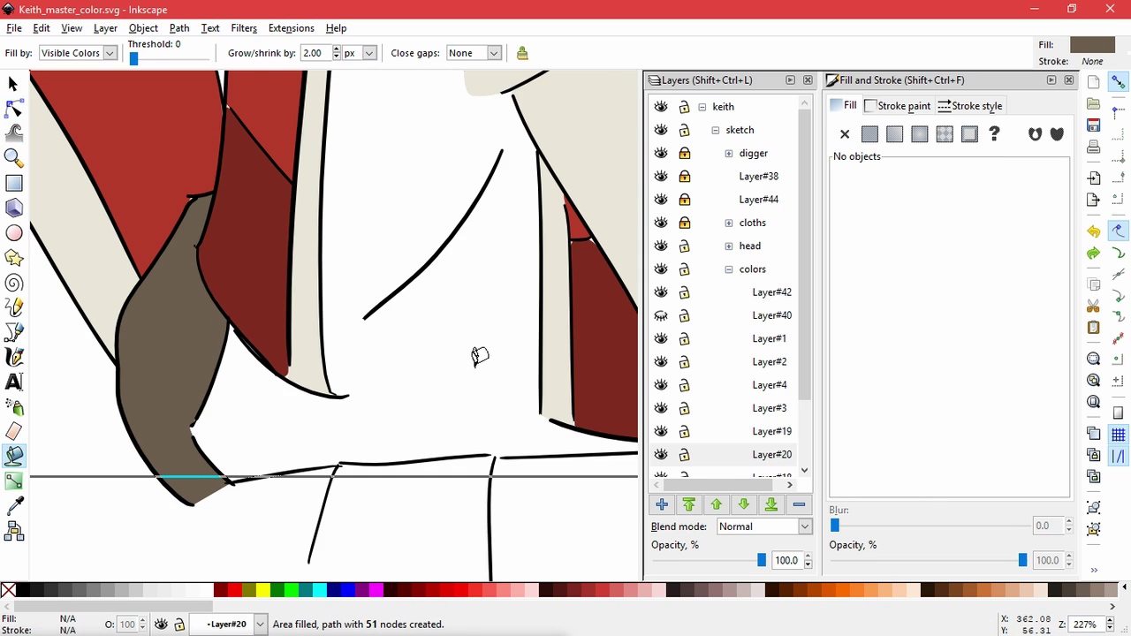
pyautogui.click(479, 356)
pyautogui.hotkey('ctrl', 'z')
pyautogui.scroll(-1, 480, 356)
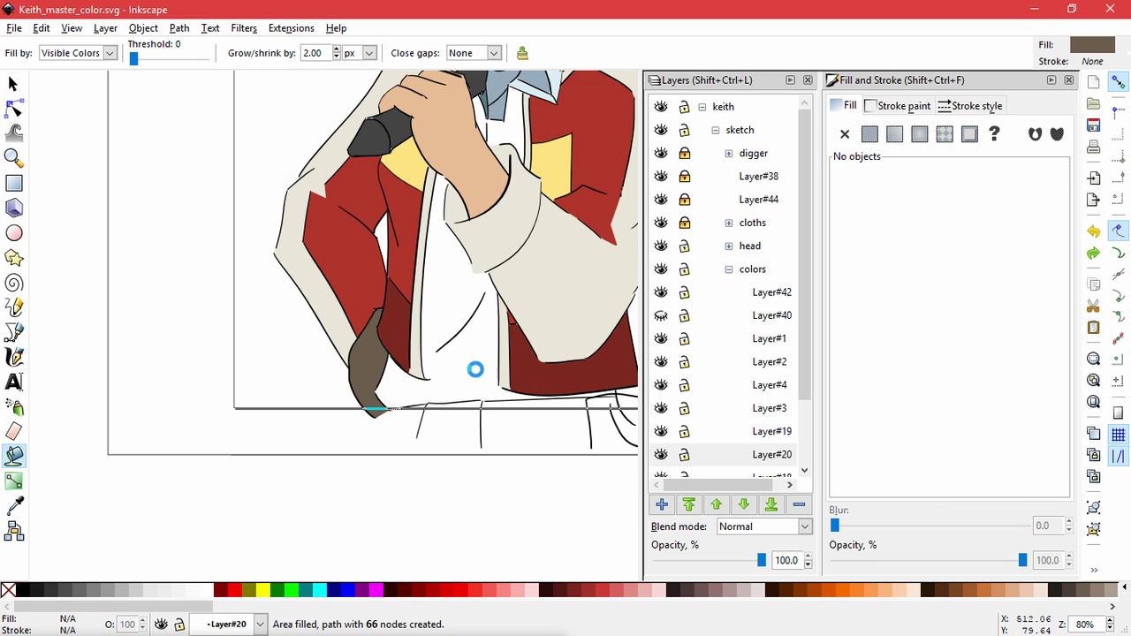
# Bucket-fill the shirt area between the jacket's front strips and set its fill colour to 3C3F48ff.
pyautogui.click(480, 354)
pyautogui.moveTo(480, 353); pyautogui.dragTo(378, 460)
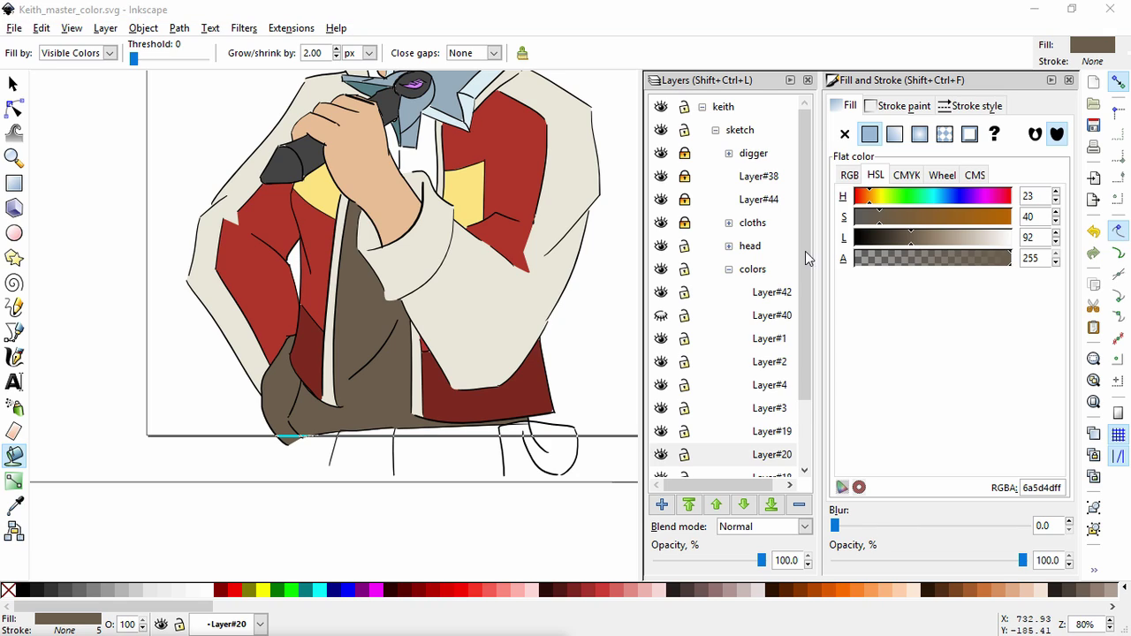
pyautogui.click(1028, 488)
pyautogui.write('3C3F48ff')
pyautogui.press('Return')
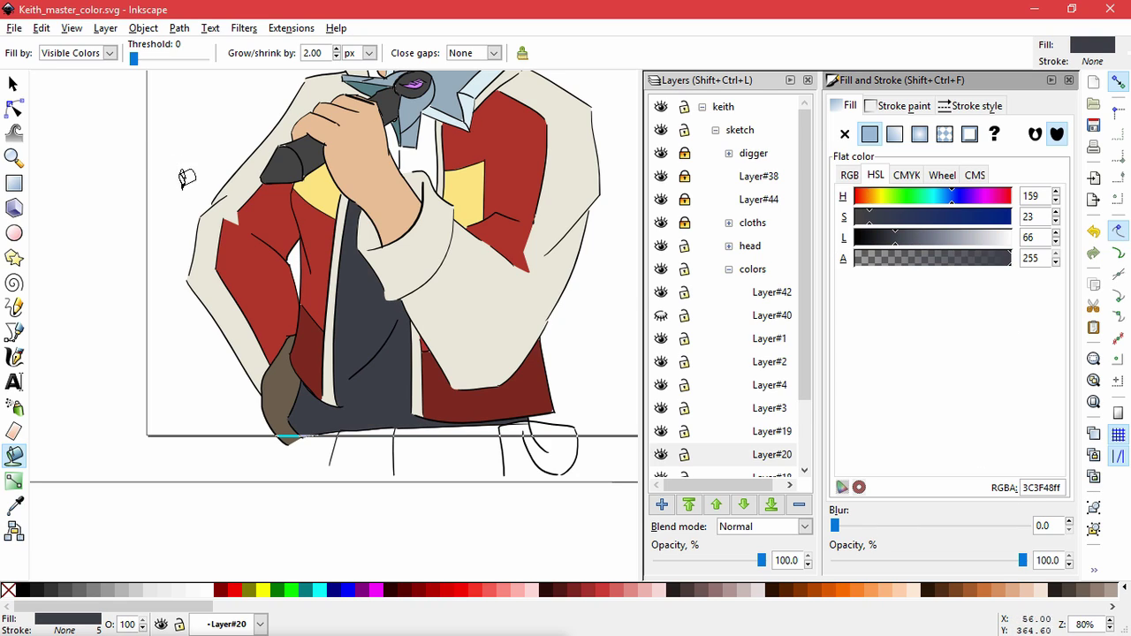
# Bucket-fill the upper shirt piece below the blade and the small gap inside the collar beside the neck.
pyautogui.click(428, 148)
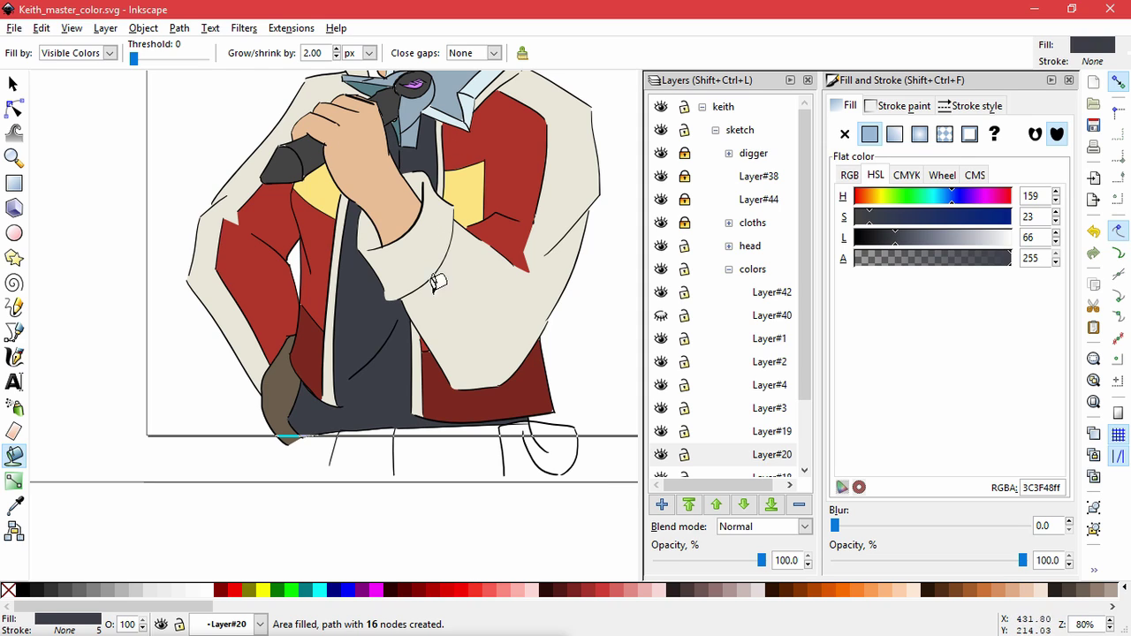
pyautogui.click(12, 84)
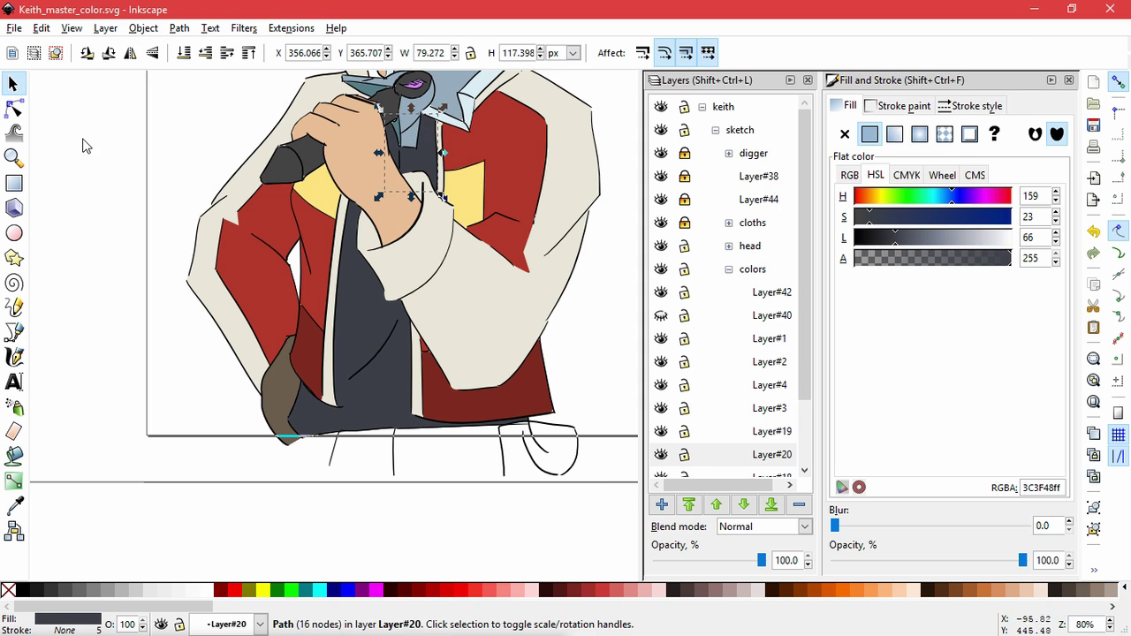
pyautogui.click(83, 144)
pyautogui.moveTo(133, 151); pyautogui.dragTo(12, 353)
pyautogui.click(13, 455)
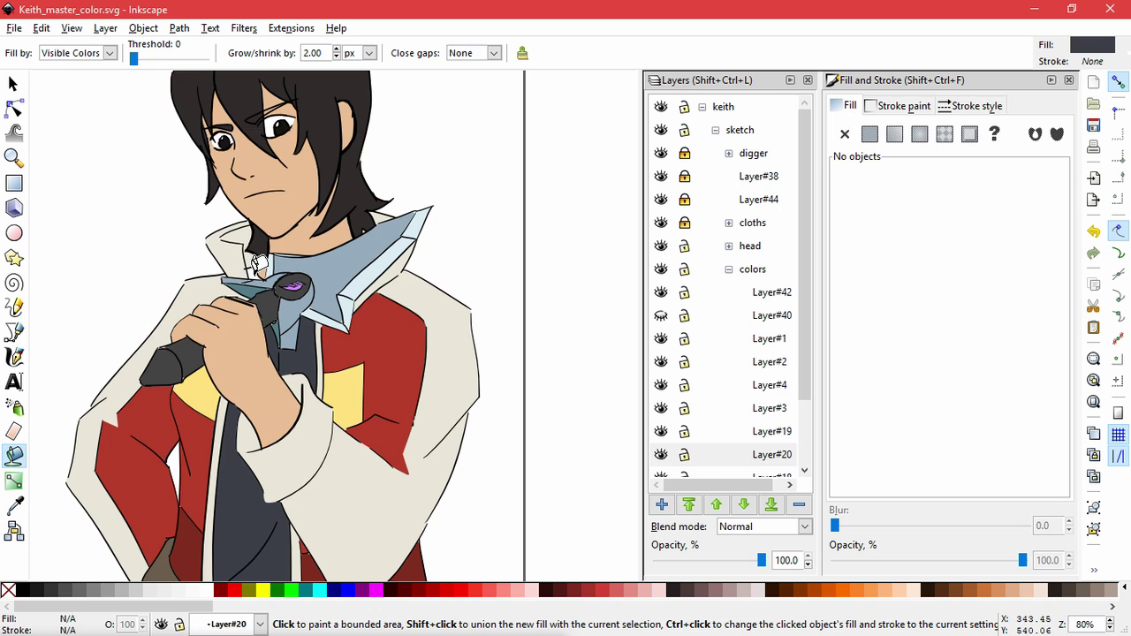
pyautogui.click(244, 302)
# Reshape the small dark collar fill by adjusting its nodes and handles so it reaches the surrounding linework, and deselect it.
pyautogui.click(13, 107)
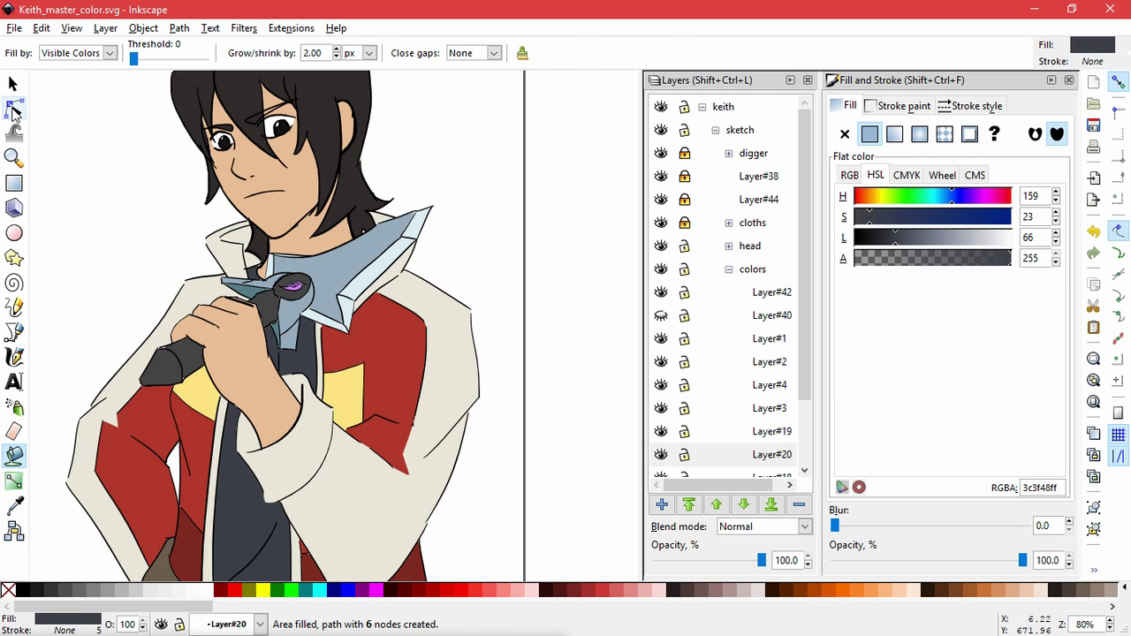
pyautogui.scroll(7, 255, 263)
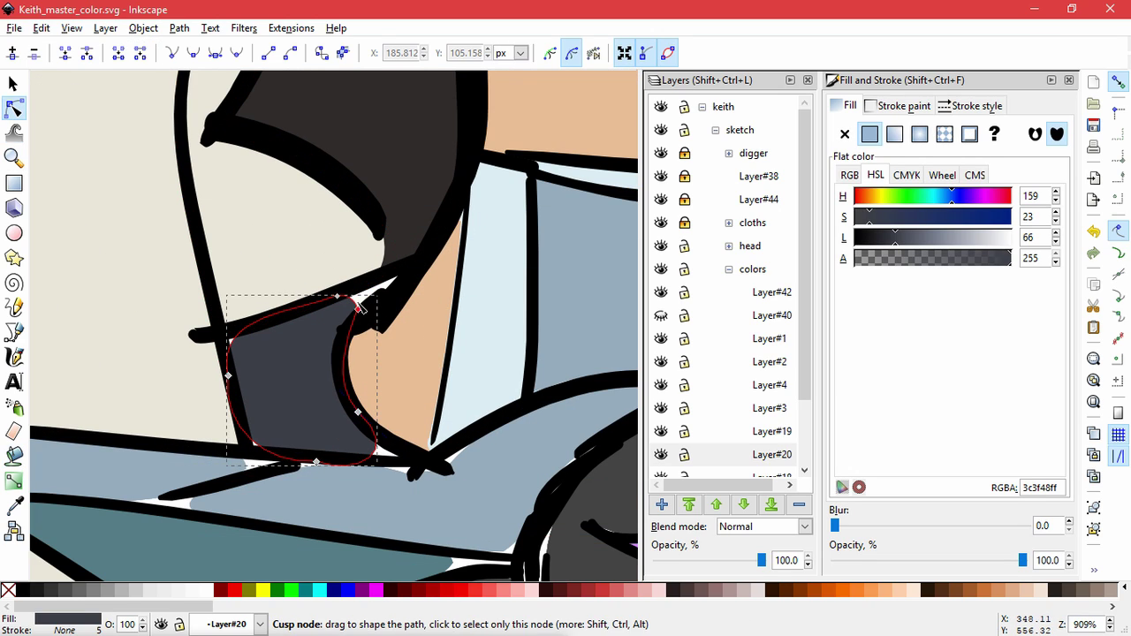
pyautogui.moveTo(357, 308); pyautogui.dragTo(327, 327)
pyautogui.moveTo(316, 461)
pyautogui.mouseDown()
pyautogui.moveTo(446, 477)
pyautogui.moveTo(314, 461)
pyautogui.mouseUp()
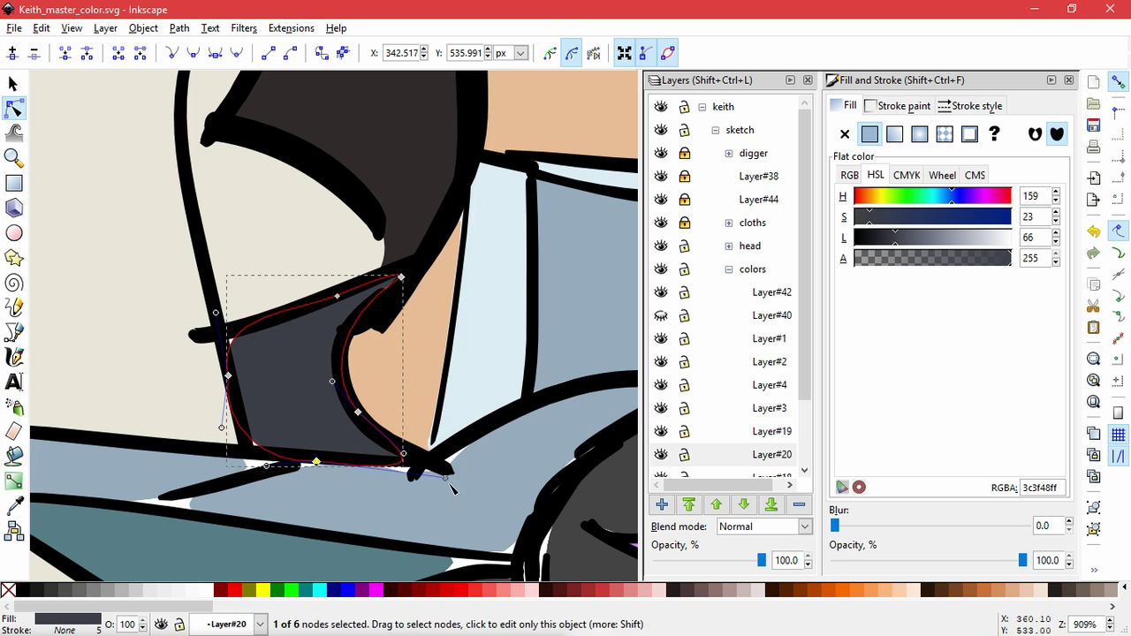
pyautogui.moveTo(445, 478); pyautogui.dragTo(445, 467)
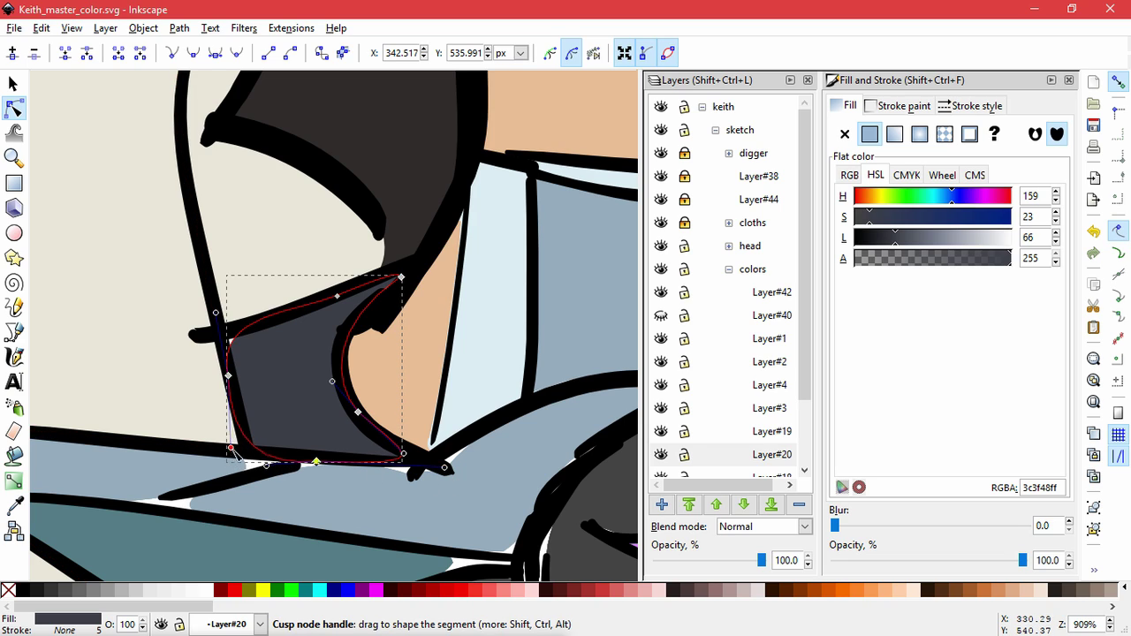
pyautogui.moveTo(223, 429); pyautogui.dragTo(234, 461)
pyautogui.moveTo(229, 378); pyautogui.dragTo(225, 365)
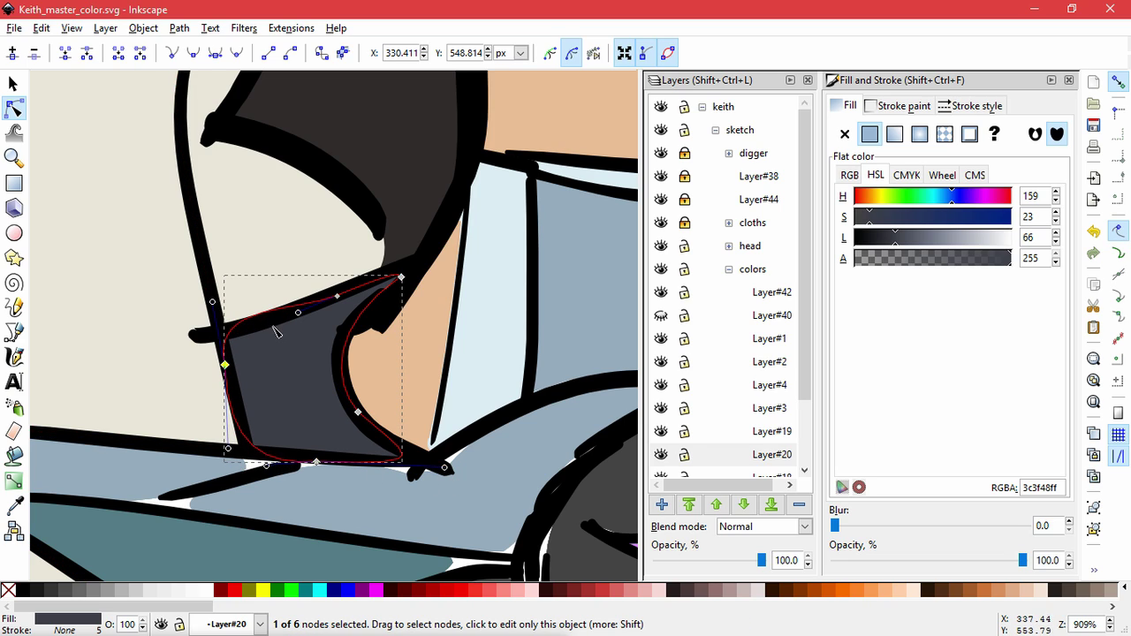
pyautogui.moveTo(212, 303); pyautogui.dragTo(210, 318)
pyautogui.scroll(-6, 296, 404)
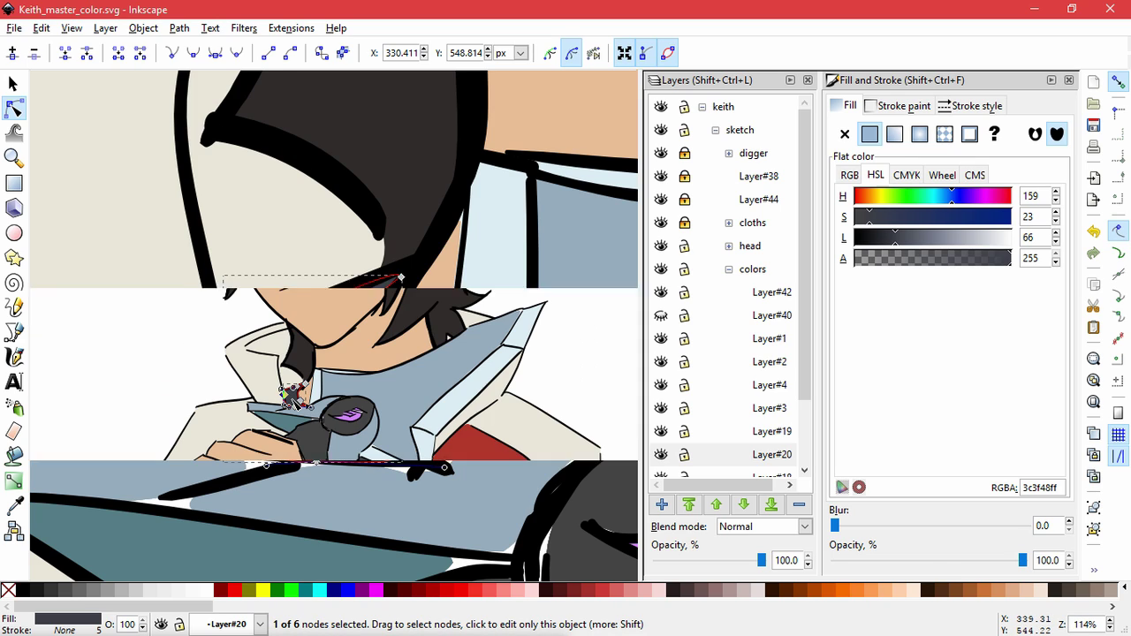
pyautogui.click(599, 404)
pyautogui.click(601, 404)
pyautogui.keyDown('ctrl'); pyautogui.scroll(-3, 559, 386); pyautogui.keyUp('ctrl')
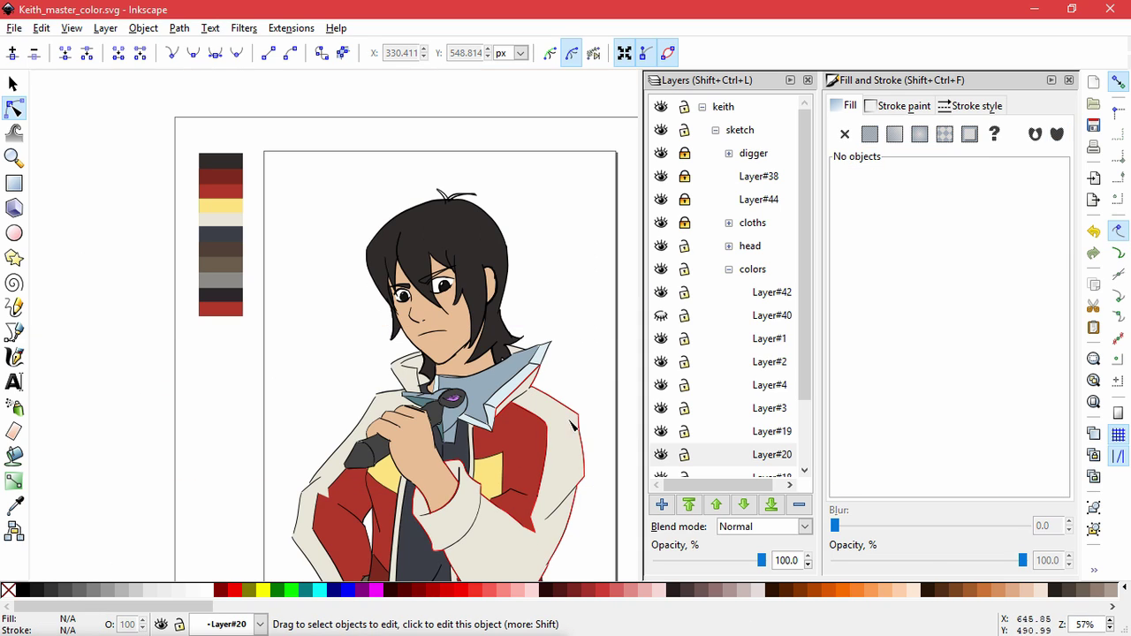
pyautogui.keyDown('ctrl'); pyautogui.scroll(4, 466, 458); pyautogui.keyUp('ctrl')
pyautogui.keyDown('ctrl'); pyautogui.scroll(-2, 466, 459); pyautogui.keyUp('ctrl')
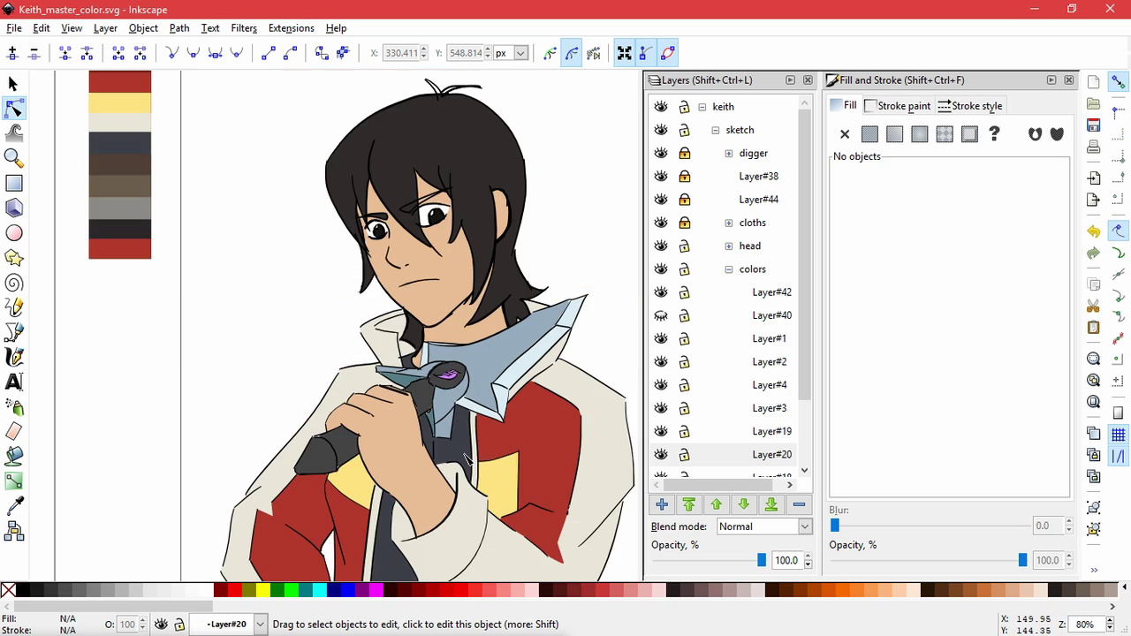
pyautogui.keyDown('ctrl'); pyautogui.scroll(-3, 598, 357); pyautogui.keyUp('ctrl')
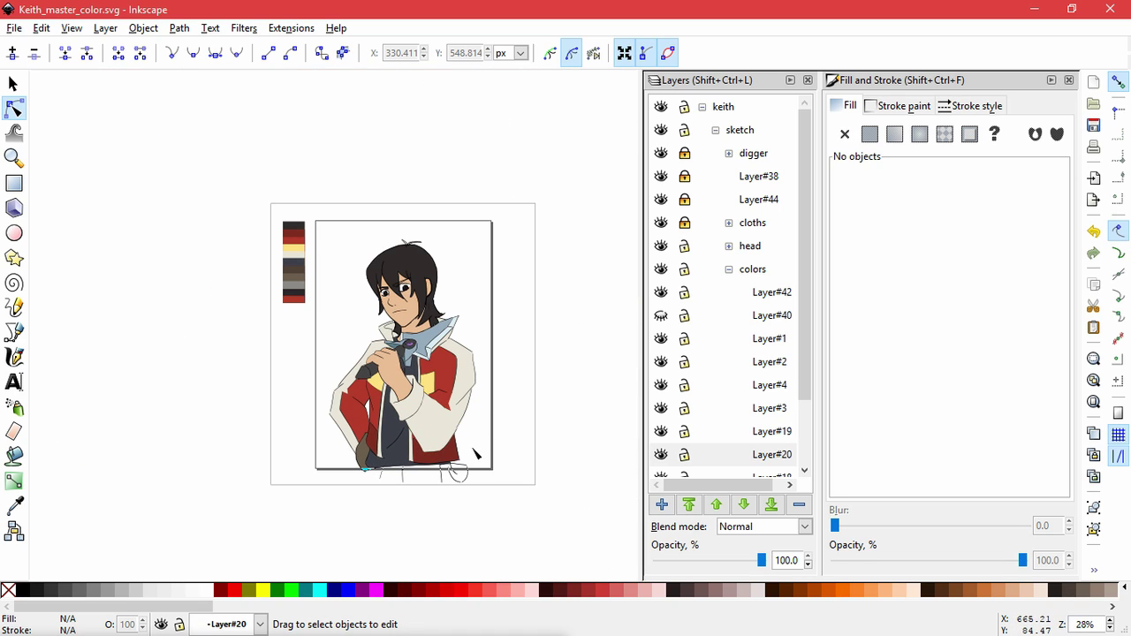
# On the hand shape's layer, draw a closed Bezier path about 119 by 103 px around the rounded pocket outline below the jacket's dark red hem.
pyautogui.keyDown('ctrl'); pyautogui.scroll(3, 474, 456); pyautogui.keyUp('ctrl')
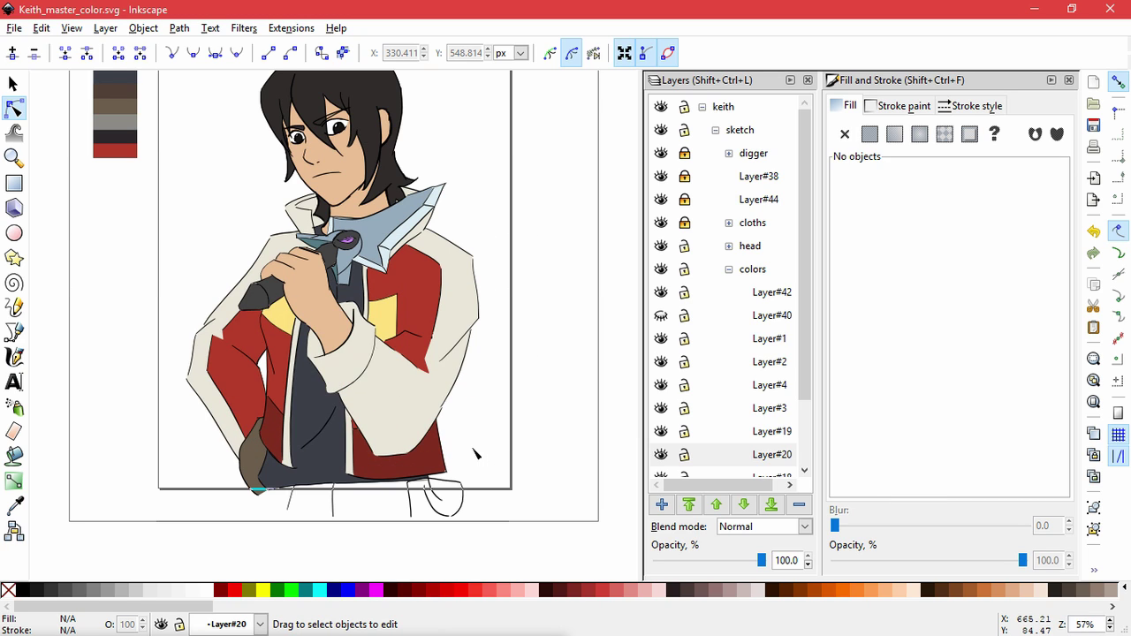
pyautogui.keyDown('ctrl'); pyautogui.scroll(2, 472, 468); pyautogui.keyUp('ctrl')
pyautogui.moveTo(489, 503); pyautogui.dragTo(519, 344)
pyautogui.moveTo(430, 436); pyautogui.dragTo(572, 433)
pyautogui.click(43, 284)
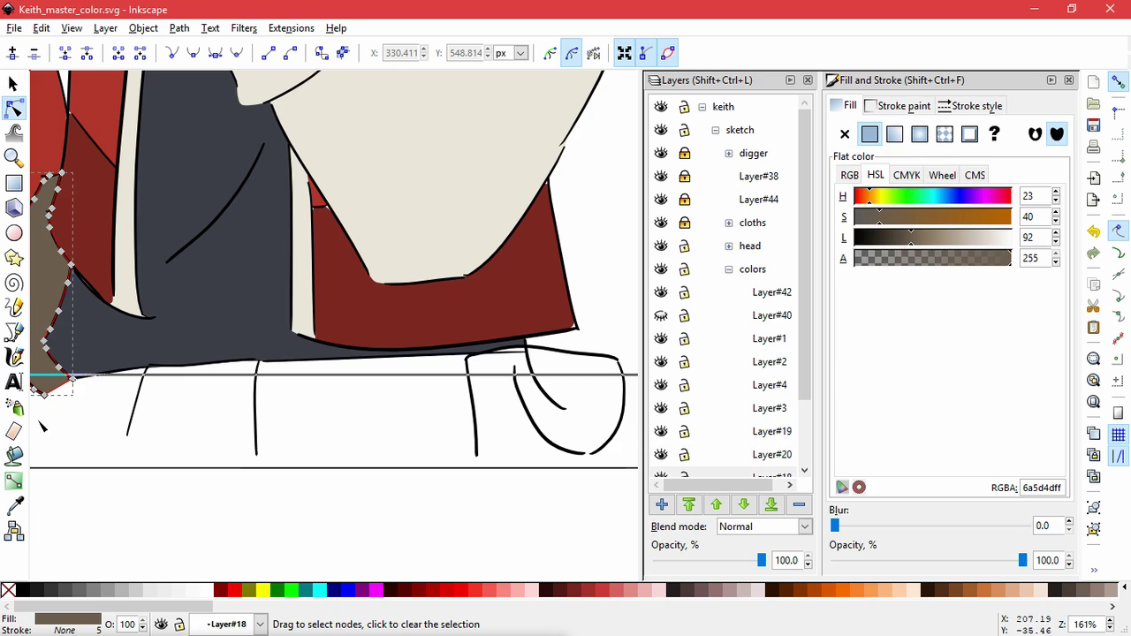
pyautogui.click(14, 332)
pyautogui.keyDown('ctrl'); pyautogui.scroll(1, 518, 398); pyautogui.keyUp('ctrl')
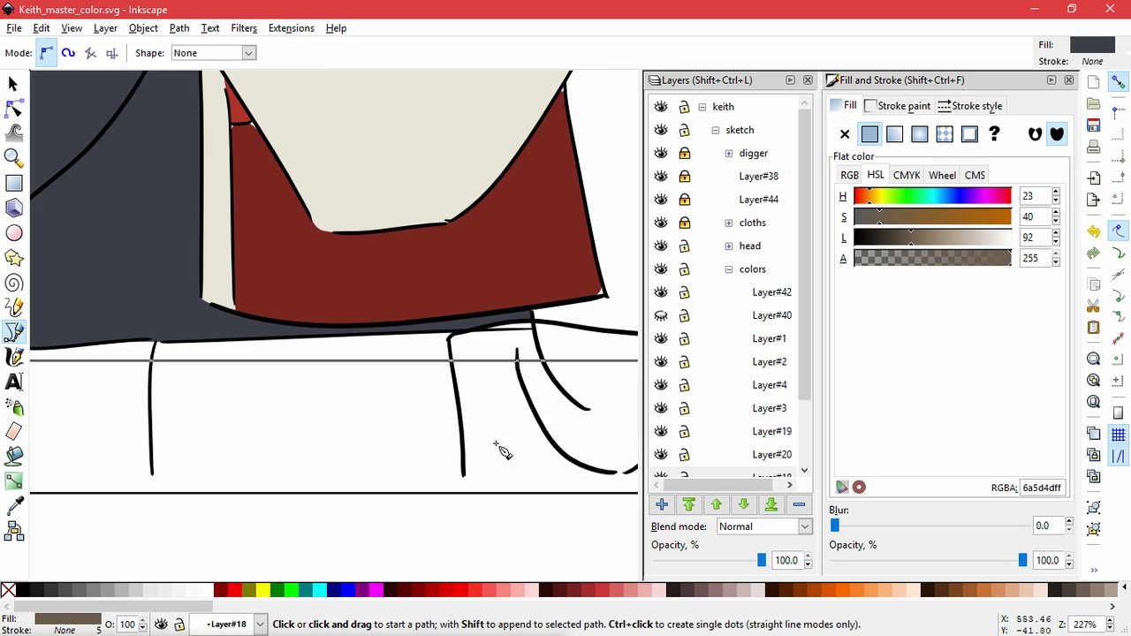
pyautogui.click(464, 477)
pyautogui.moveTo(579, 478); pyautogui.dragTo(475, 495)
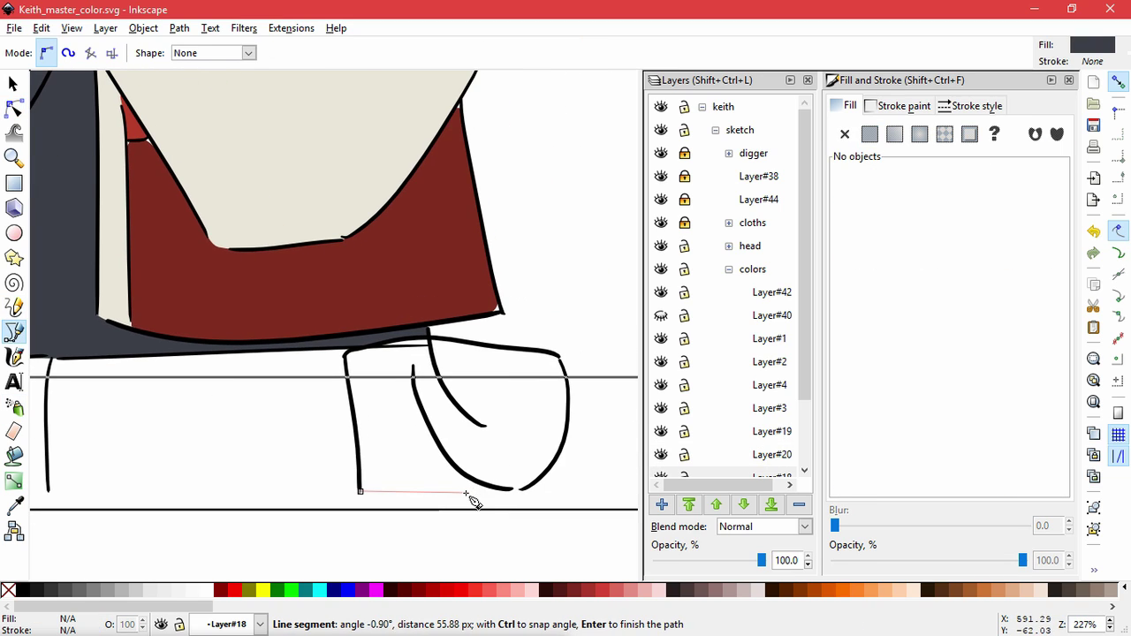
pyautogui.click(359, 511)
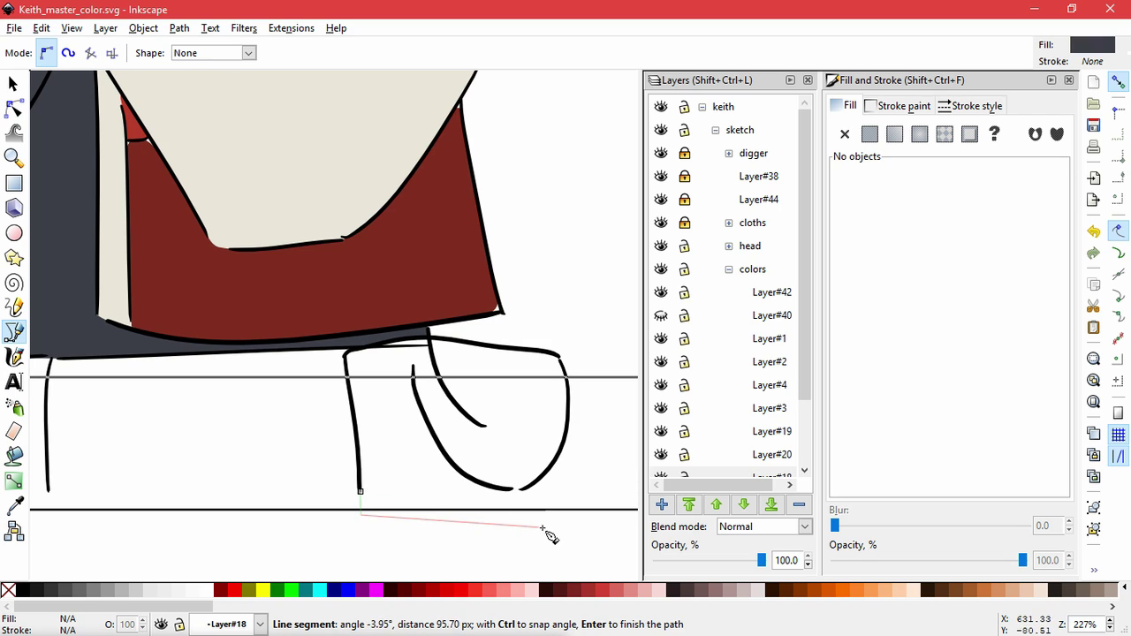
pyautogui.click(562, 531)
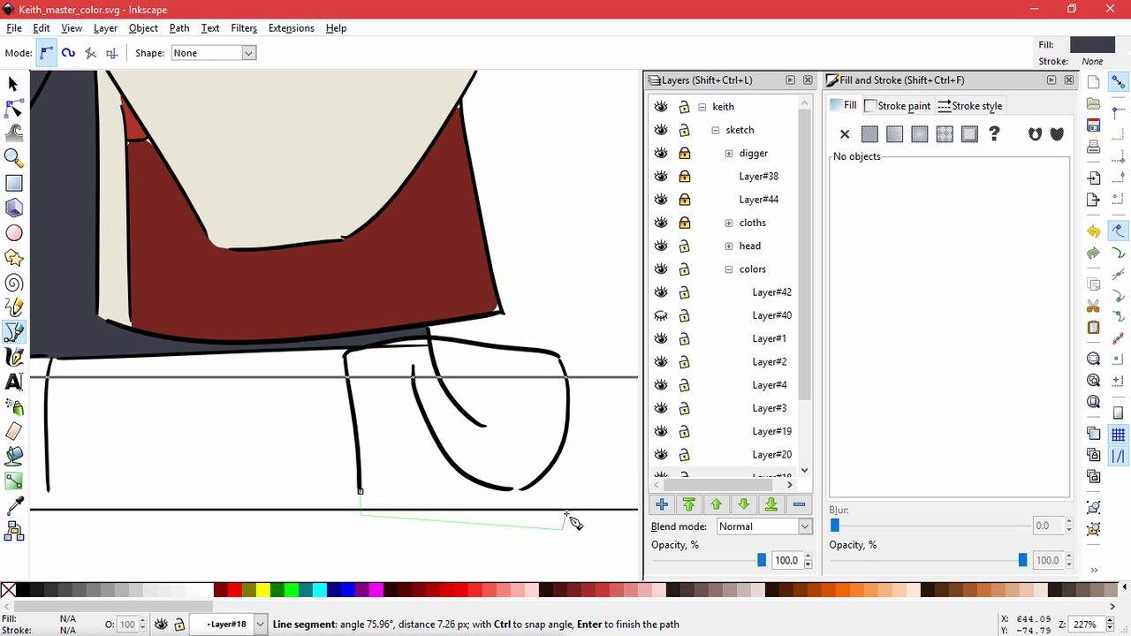
pyautogui.click(569, 395)
pyautogui.click(559, 357)
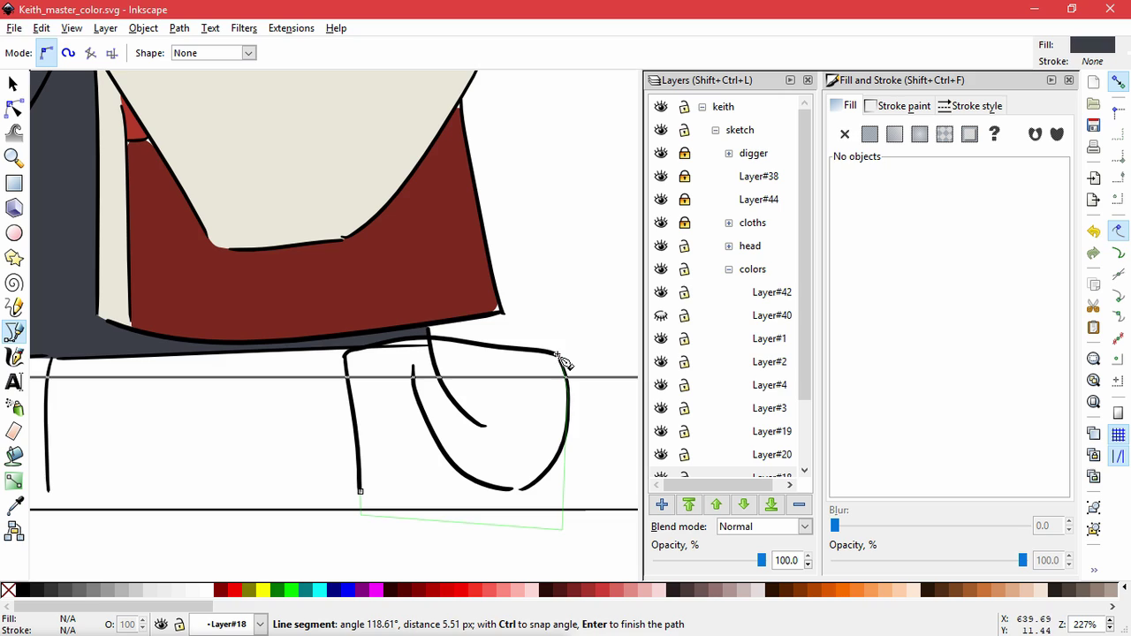
pyautogui.click(507, 347)
pyautogui.click(472, 342)
pyautogui.click(431, 337)
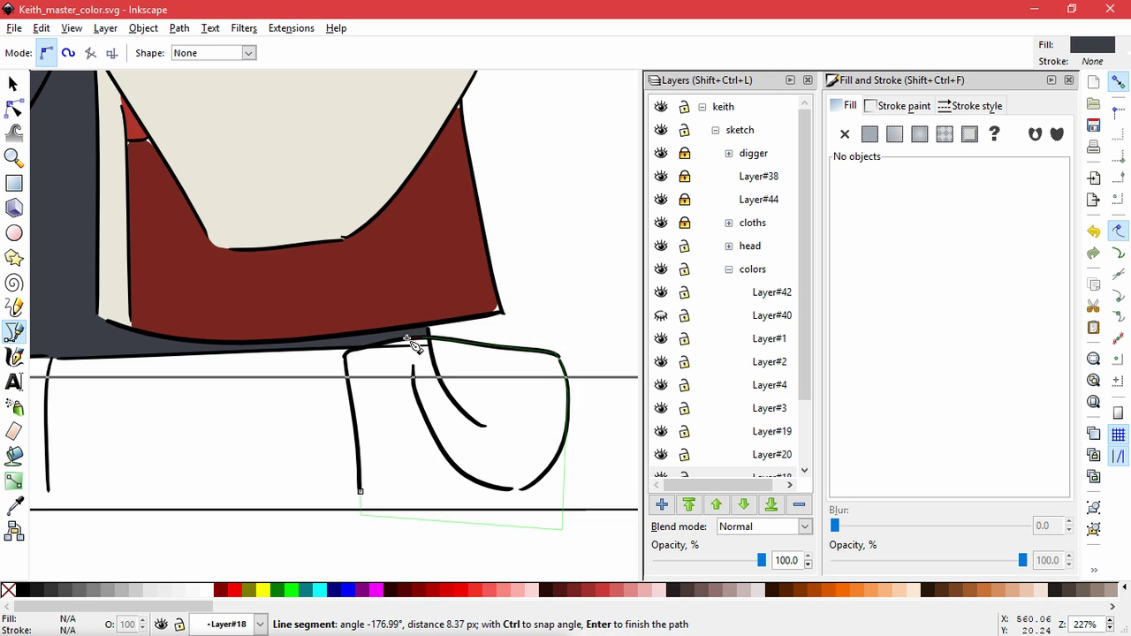
pyautogui.click(351, 352)
pyautogui.click(356, 420)
pyautogui.click(361, 509)
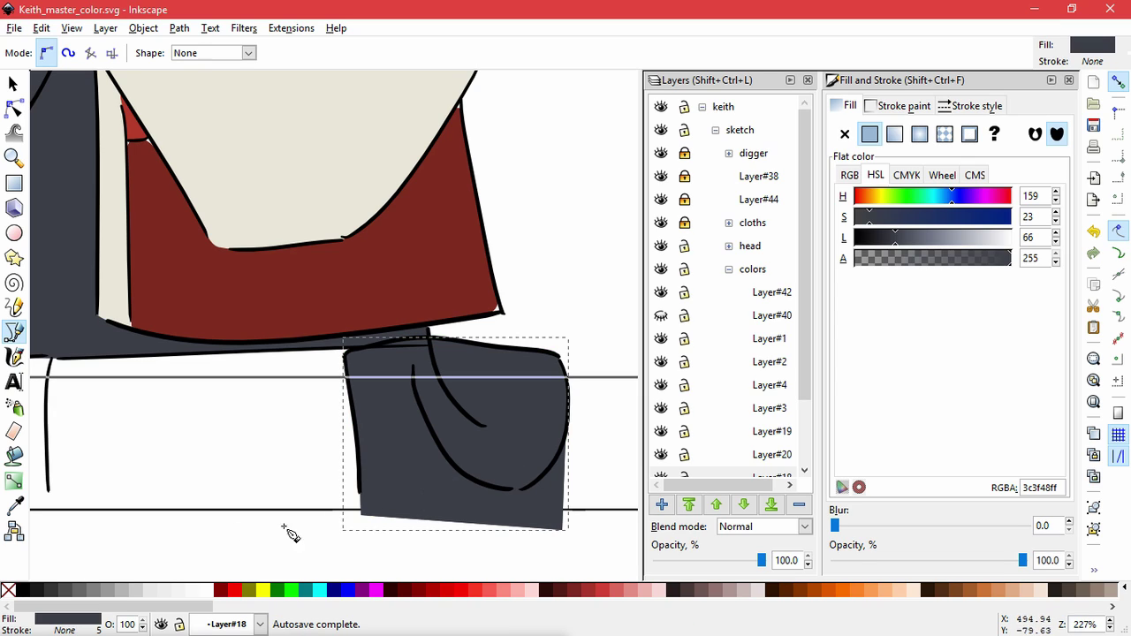
pyautogui.click(13, 83)
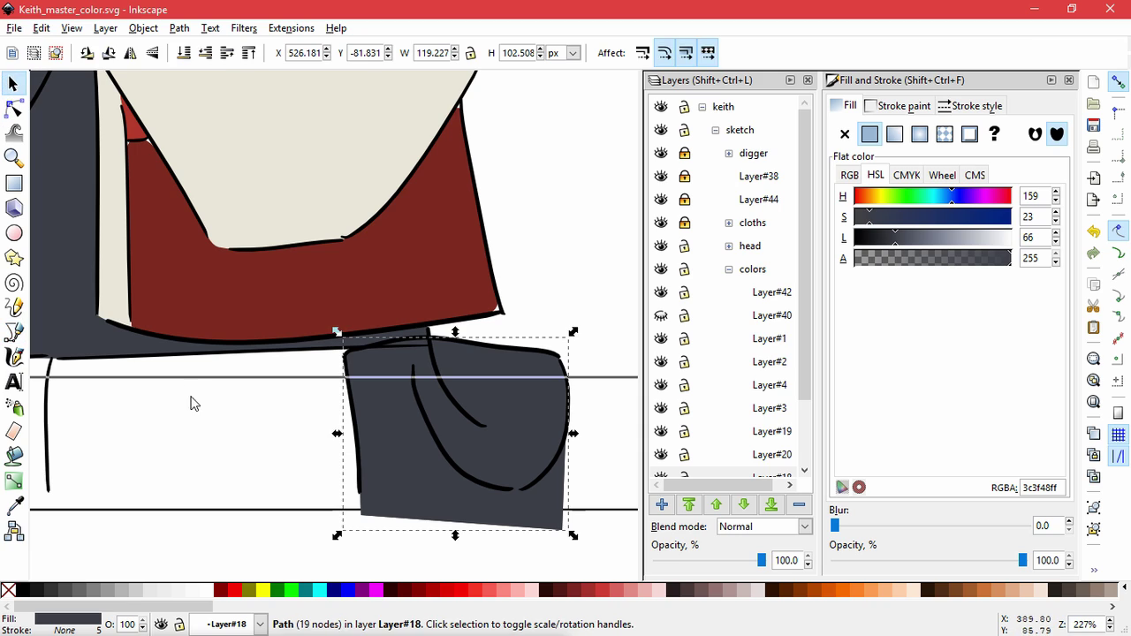
# Fill the selected pouch path with the brown sampled from the glove shape at the hip, and deselect it.
pyautogui.click(189, 398)
pyautogui.click(363, 491)
pyautogui.moveTo(265, 480); pyautogui.dragTo(638, 500)
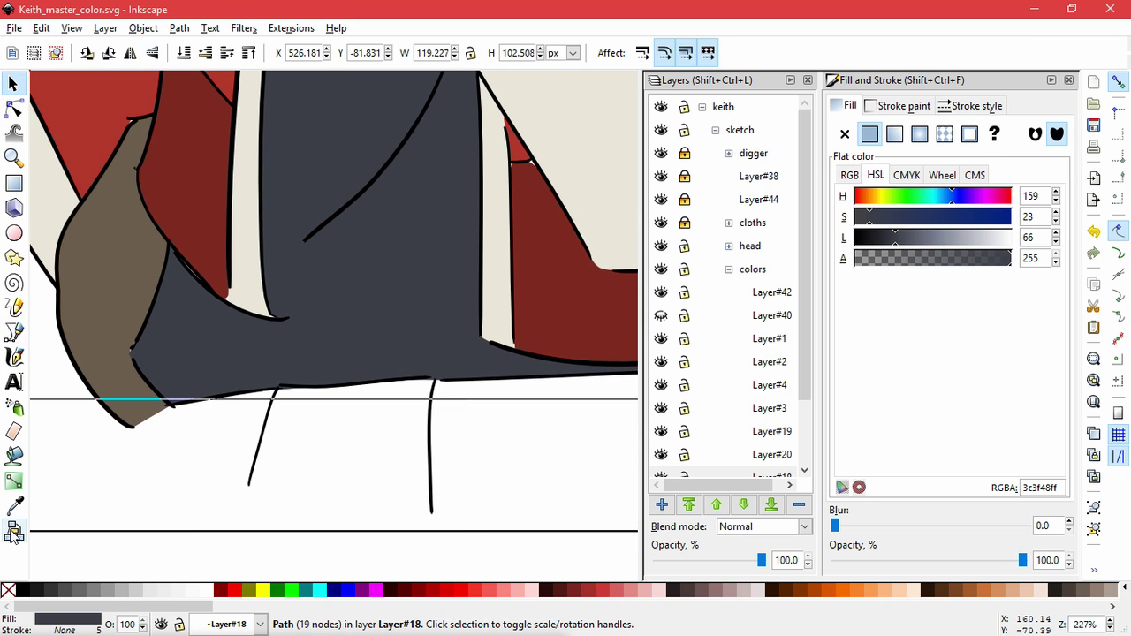
pyautogui.click(14, 506)
pyautogui.click(81, 345)
pyautogui.click(13, 83)
pyautogui.click(451, 404)
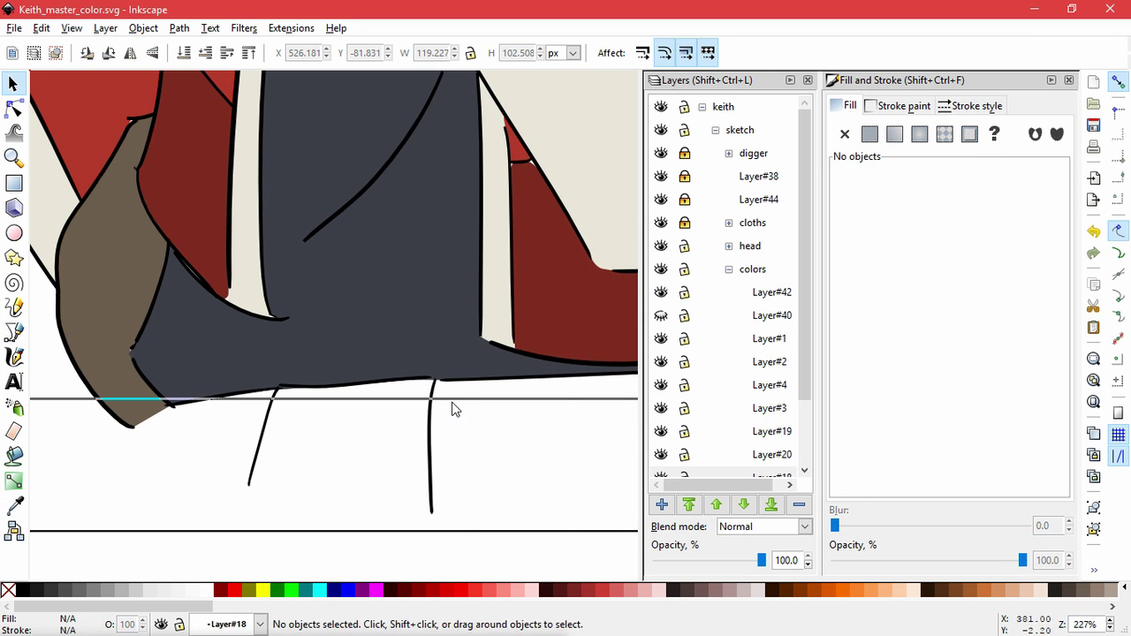
# Draw a closed path about 103 by 83 px below the shirt hem, tracing the hem and the two vertical line-art strokes.
pyautogui.moveTo(571, 478); pyautogui.dragTo(347, 416)
pyautogui.keyDown('ctrl'); pyautogui.scroll(-2, 255, 423); pyautogui.keyUp('ctrl')
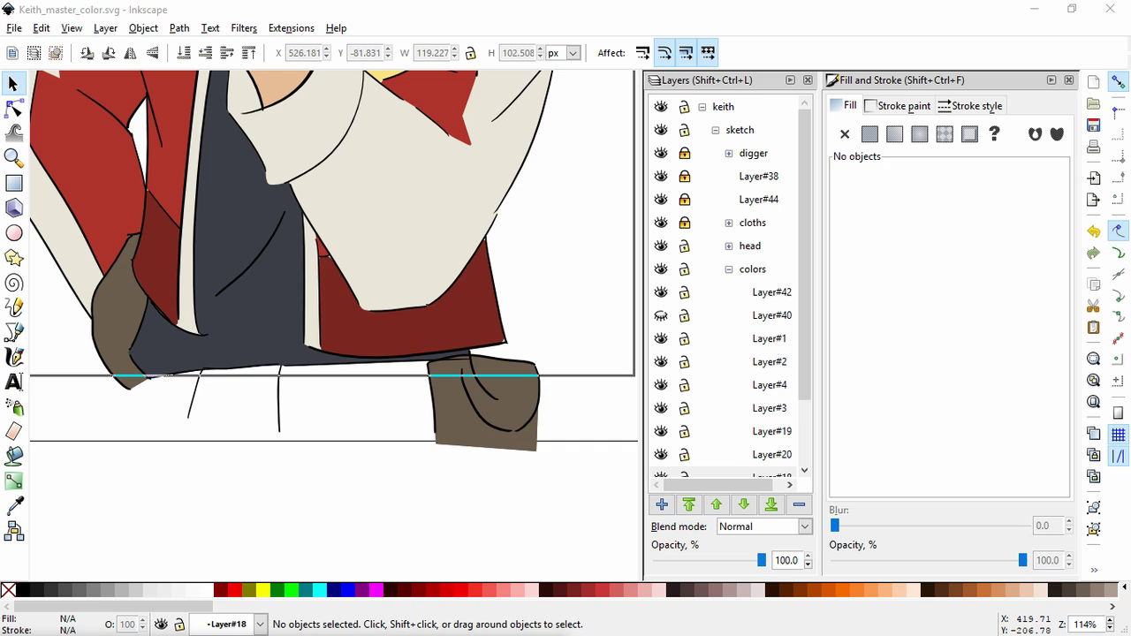
pyautogui.click(14, 333)
pyautogui.keyDown('ctrl'); pyautogui.scroll(4, 195, 434); pyautogui.keyUp('ctrl')
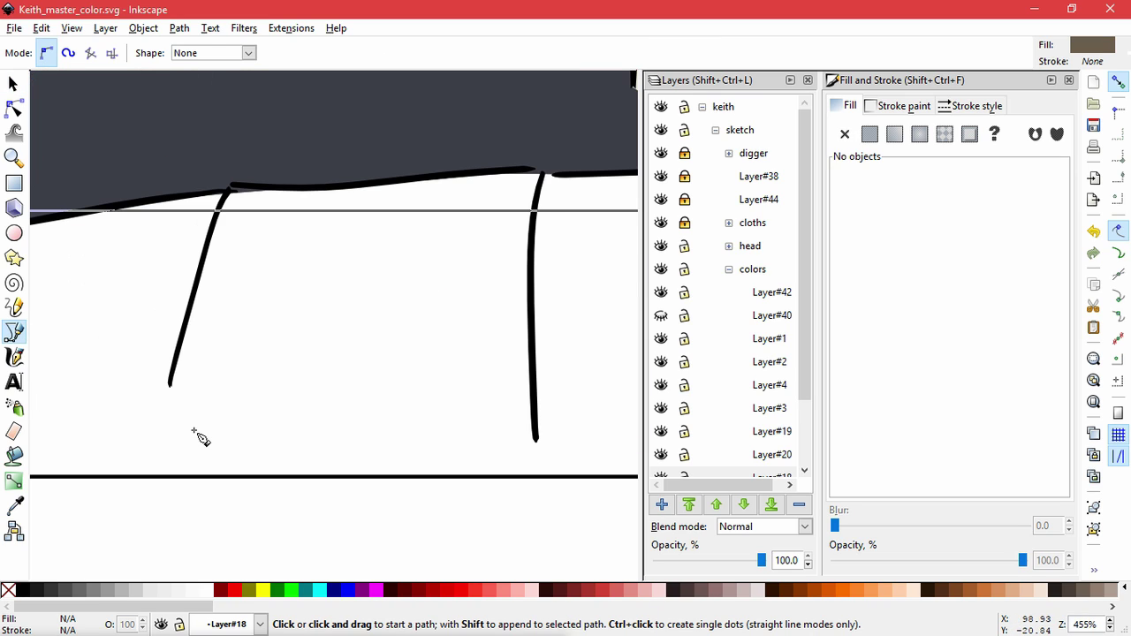
pyautogui.click(154, 441)
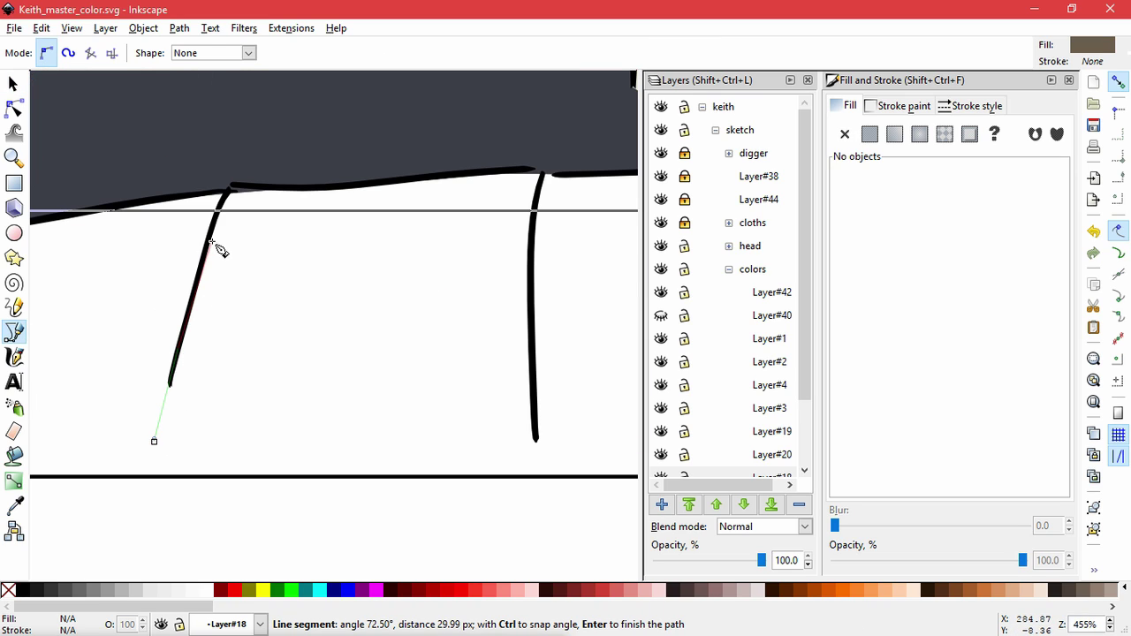
pyautogui.click(227, 192)
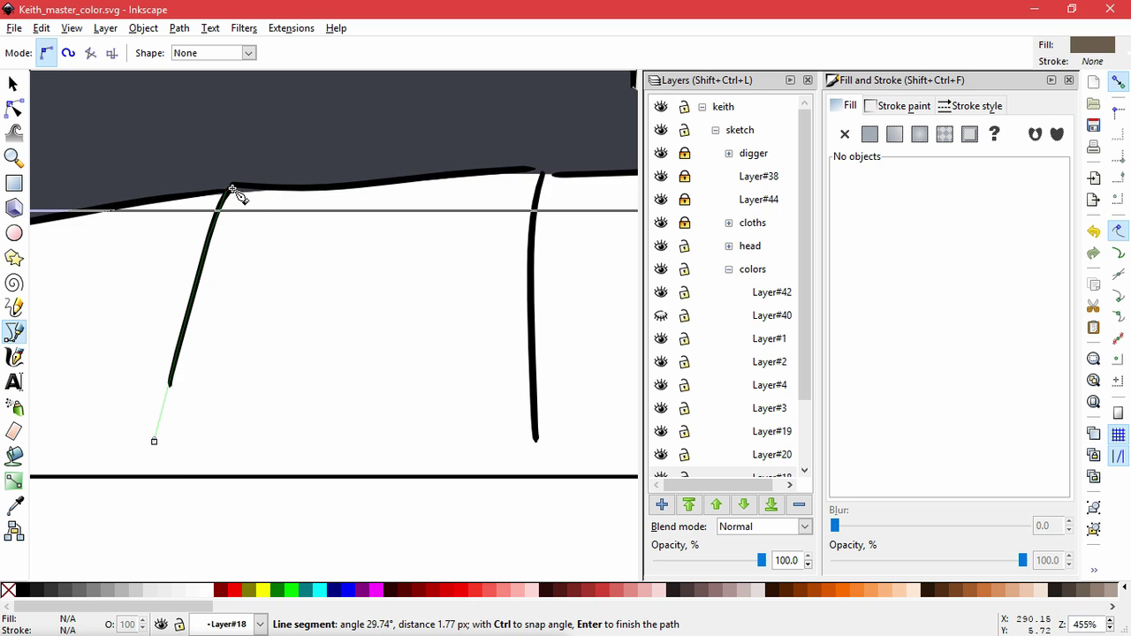
pyautogui.click(280, 187)
pyautogui.click(325, 187)
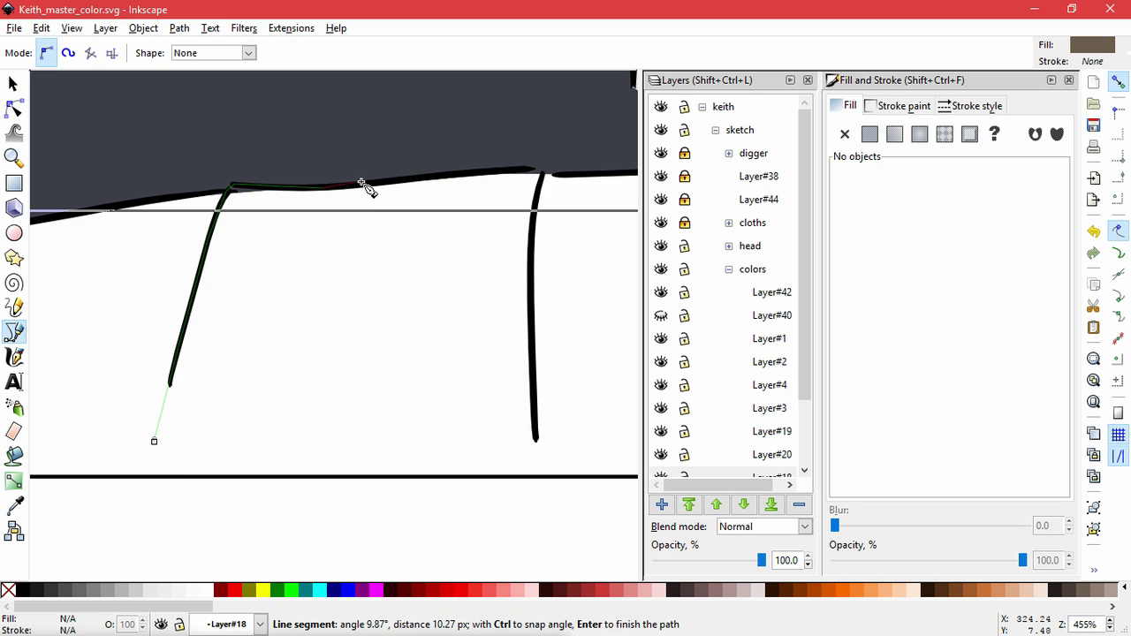
pyautogui.click(375, 183)
pyautogui.click(424, 177)
pyautogui.click(491, 173)
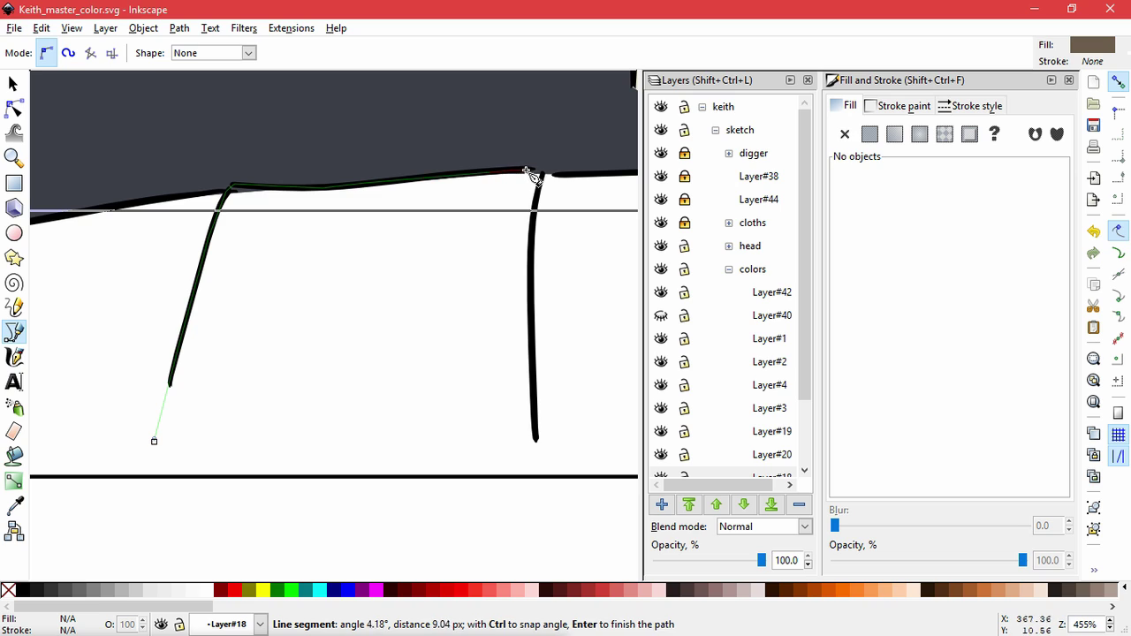
pyautogui.click(530, 168)
pyautogui.click(540, 184)
pyautogui.click(533, 213)
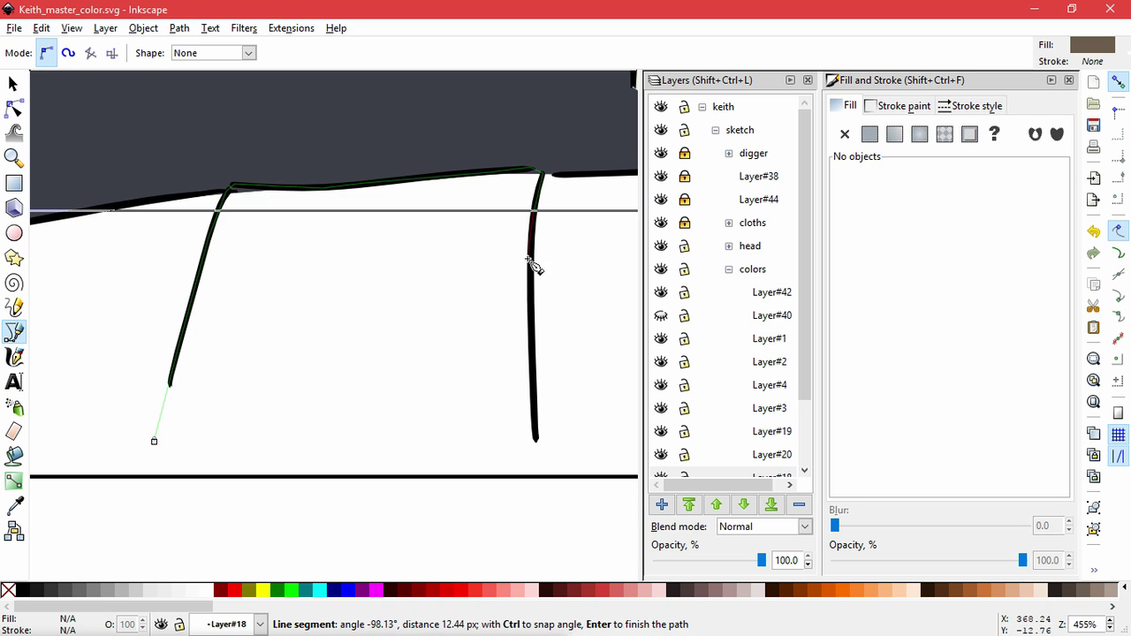
pyautogui.click(532, 265)
pyautogui.click(533, 338)
pyautogui.click(539, 437)
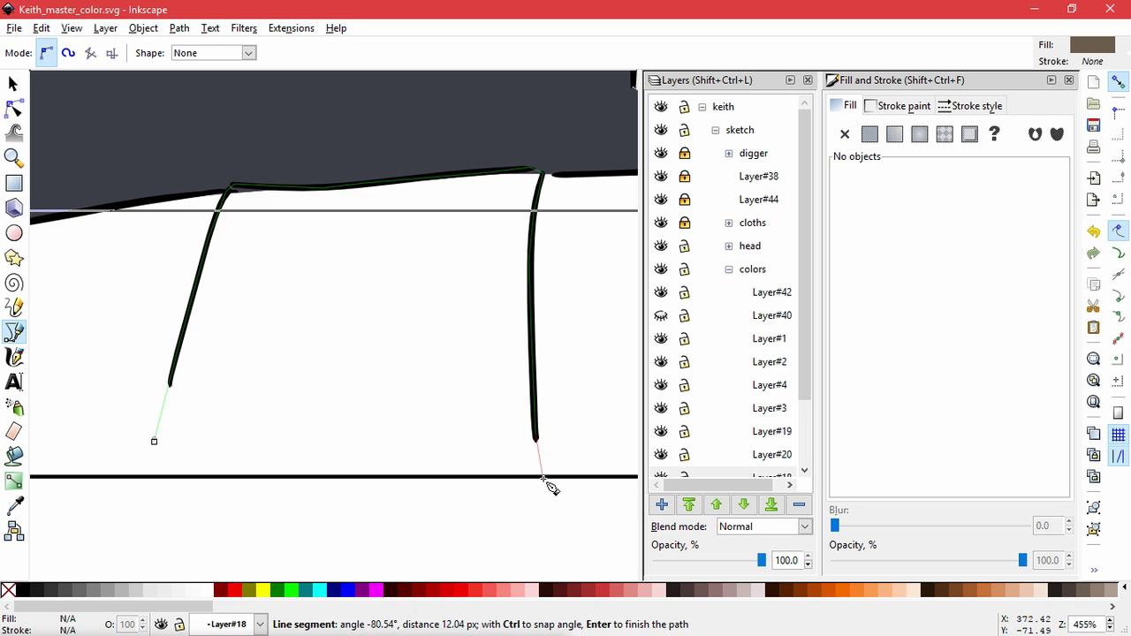
pyautogui.click(542, 478)
pyautogui.click(154, 442)
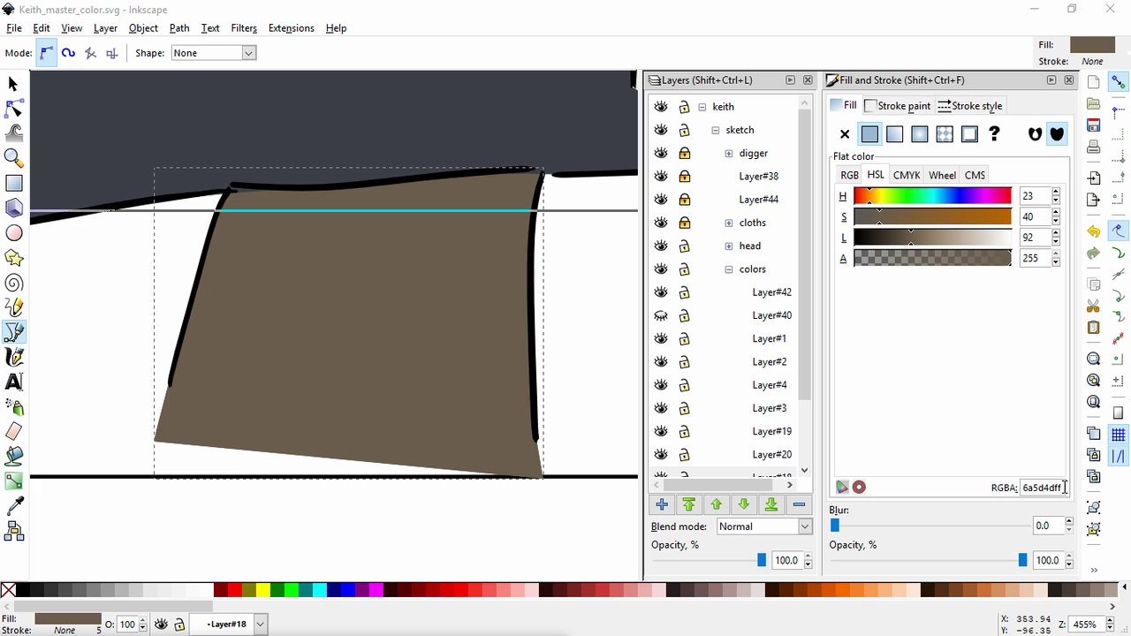
# Set the new shape's fill to grey 8C8B87ff and deselect it.
pyautogui.moveTo(1065, 486); pyautogui.dragTo(997, 491)
pyautogui.write('8C8B87ff')
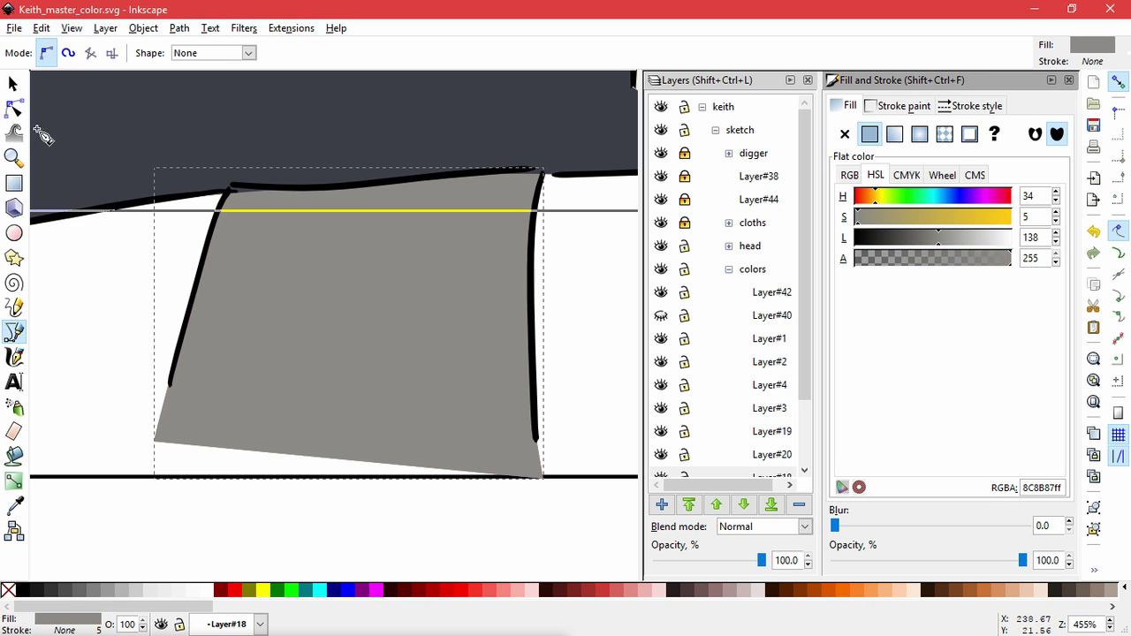
pyautogui.click(13, 84)
pyautogui.scroll(-4, 94, 348)
pyautogui.click(199, 482)
pyautogui.moveTo(194, 486); pyautogui.dragTo(382, 502)
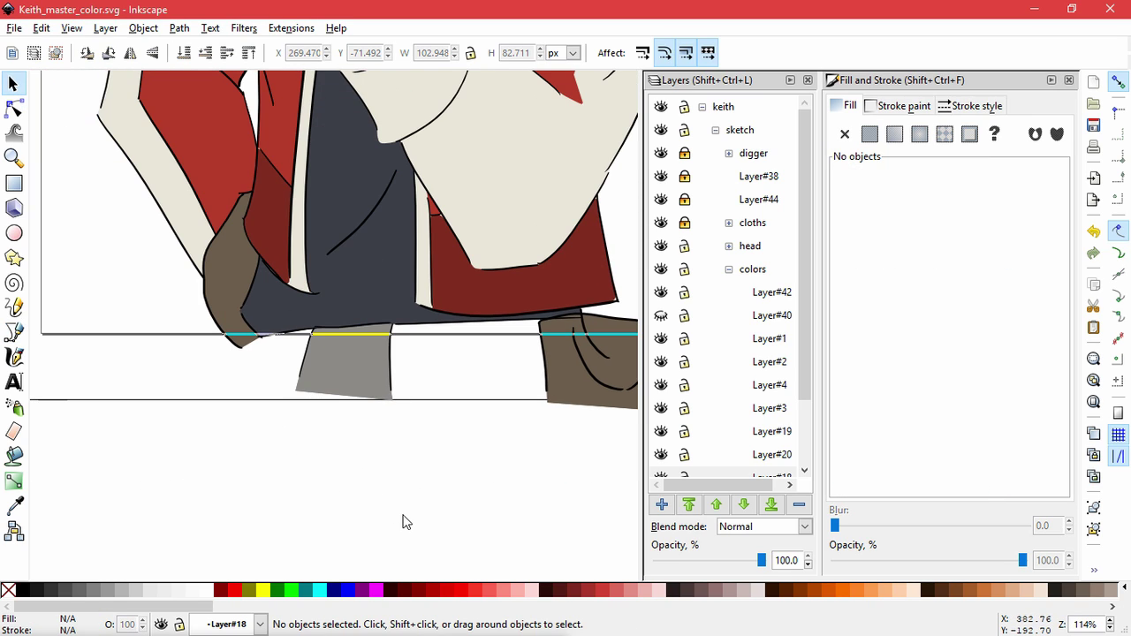
# Draw a closed path filling the gap between the brown glove and the grey shape, following the hem line.
pyautogui.scroll(1, 306, 425)
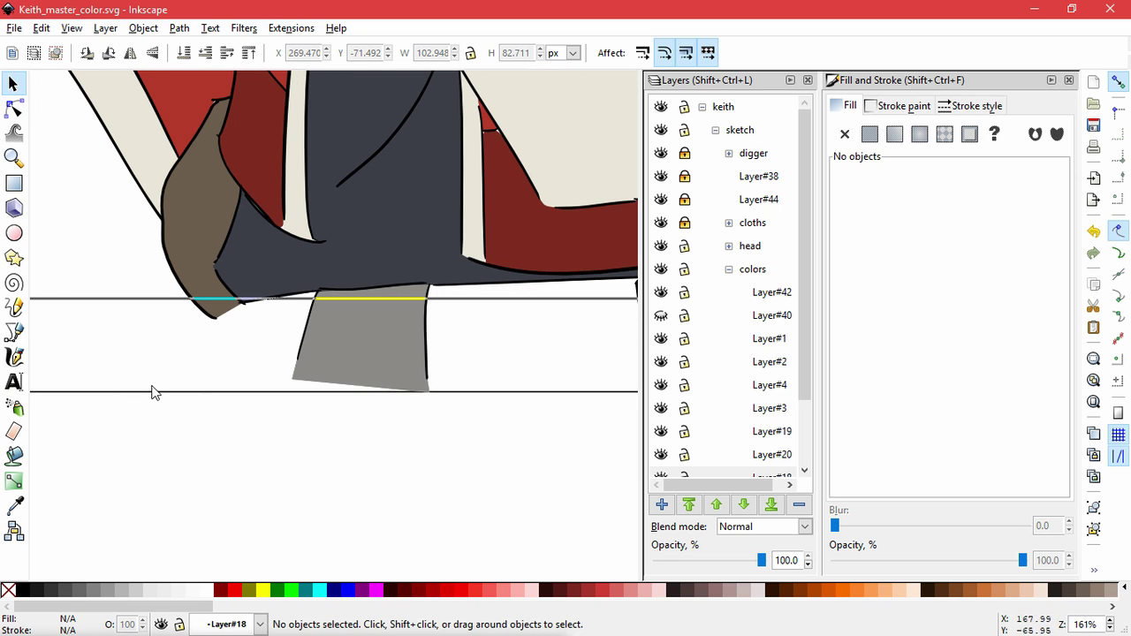
pyautogui.press('b')
pyautogui.scroll(1, 281, 397)
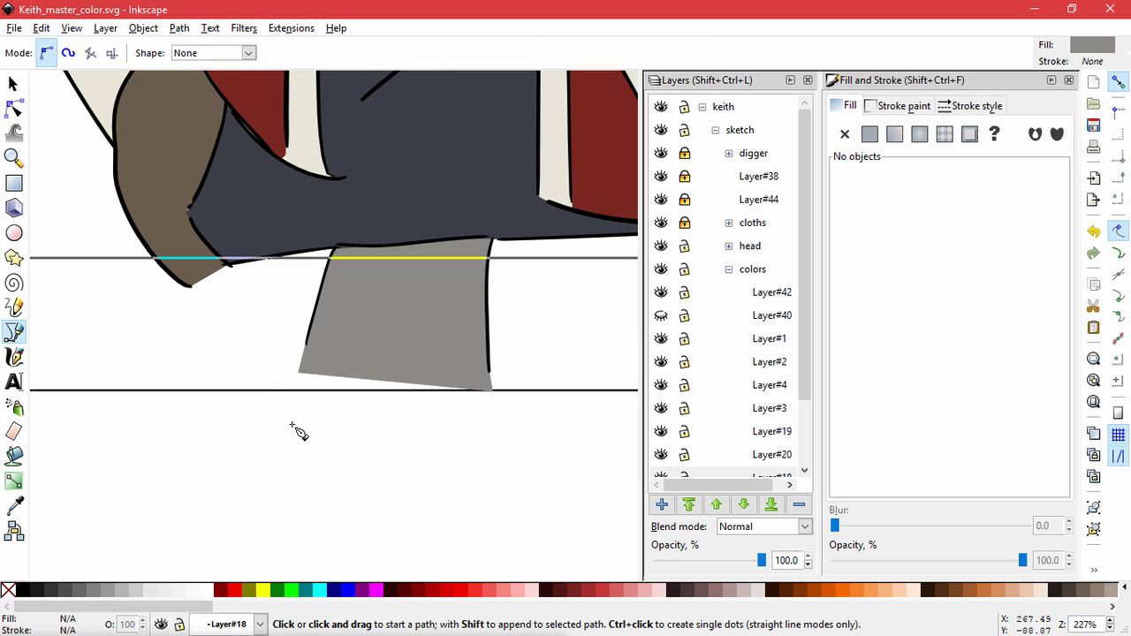
pyautogui.click(338, 245)
pyautogui.moveTo(320, 305); pyautogui.dragTo(316, 329)
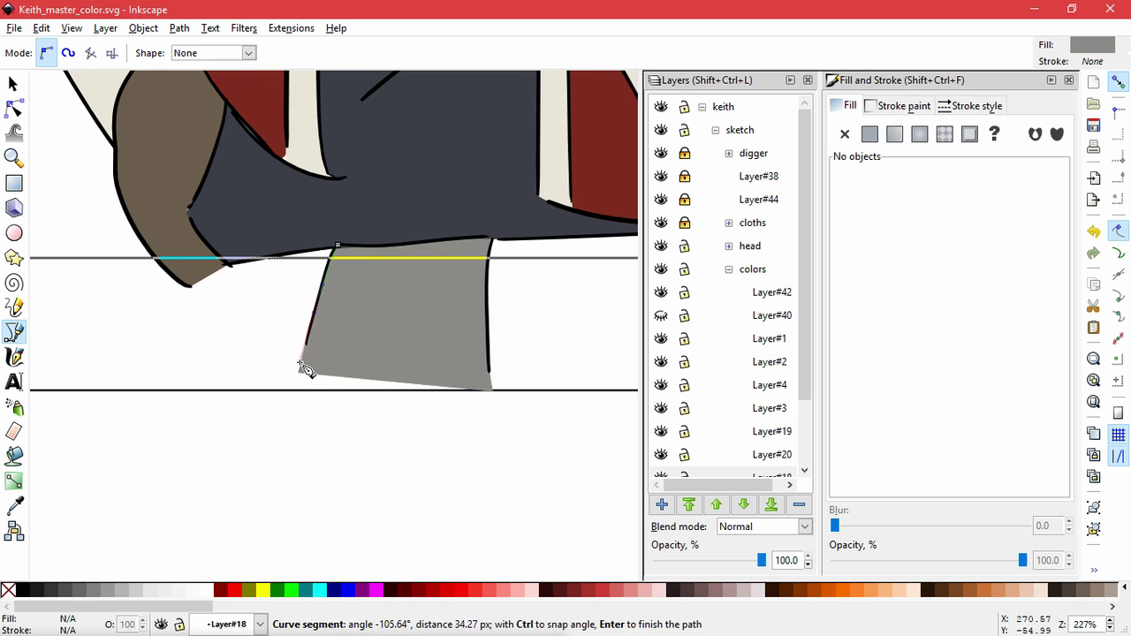
pyautogui.click(300, 378)
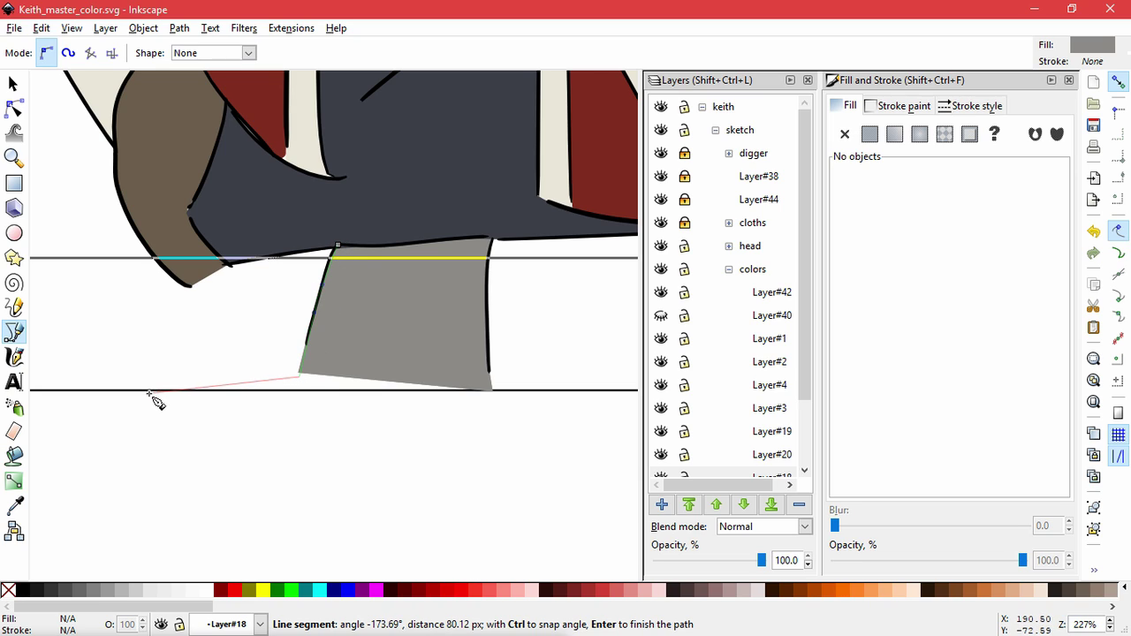
pyautogui.click(143, 388)
pyautogui.moveTo(164, 331); pyautogui.dragTo(171, 313)
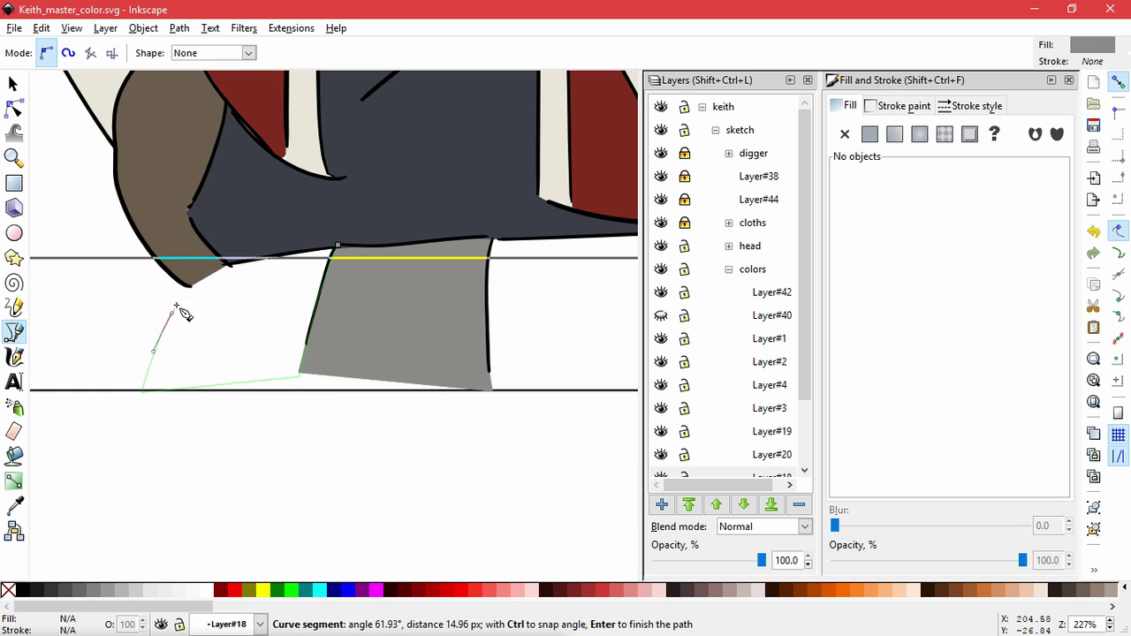
pyautogui.click(190, 286)
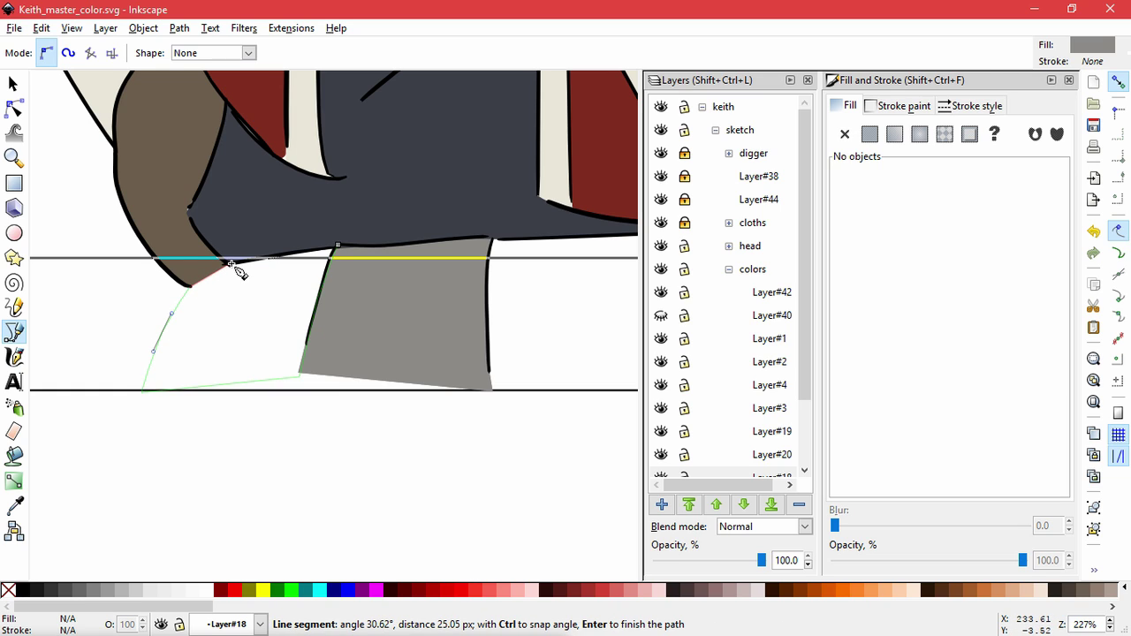
pyautogui.scroll(3, 231, 264)
pyautogui.moveTo(272, 285); pyautogui.dragTo(428, 259)
pyautogui.click(505, 245)
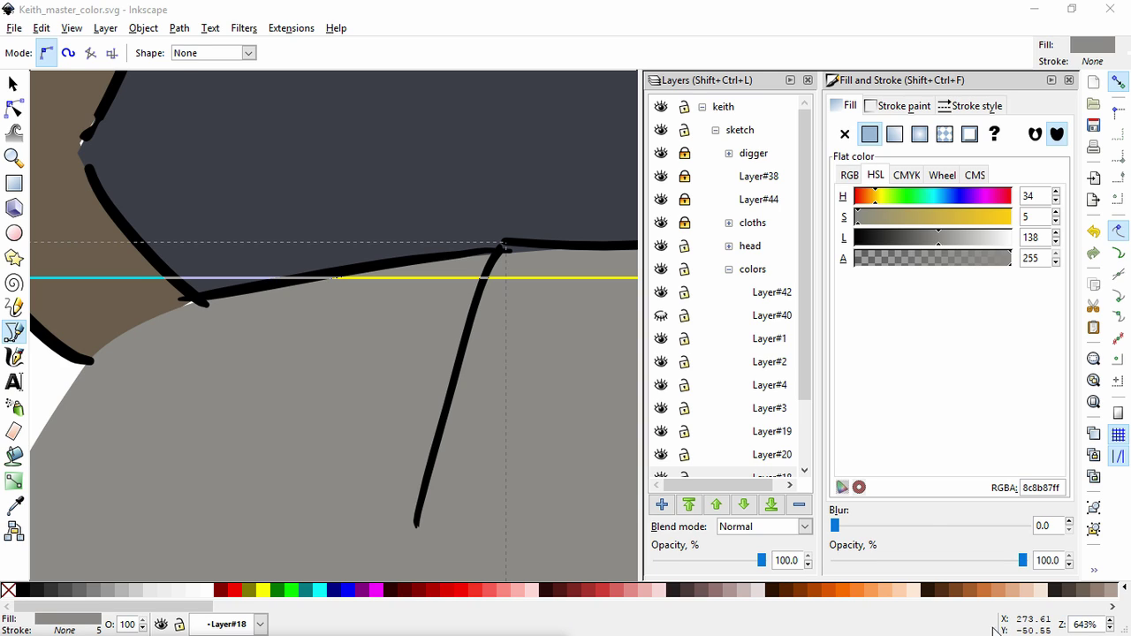
# Set the fill of the shape beside the glove to dark brown 503F37ff.
pyautogui.doubleClick(1057, 492)
pyautogui.write('503F37ff')
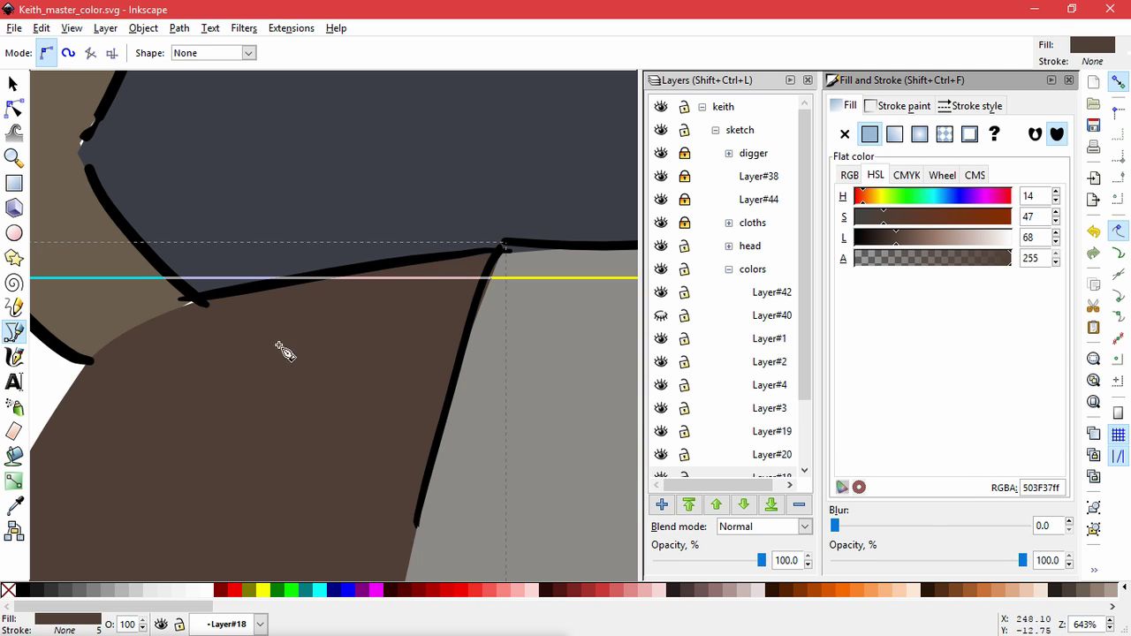
pyautogui.scroll(-5, 228, 329)
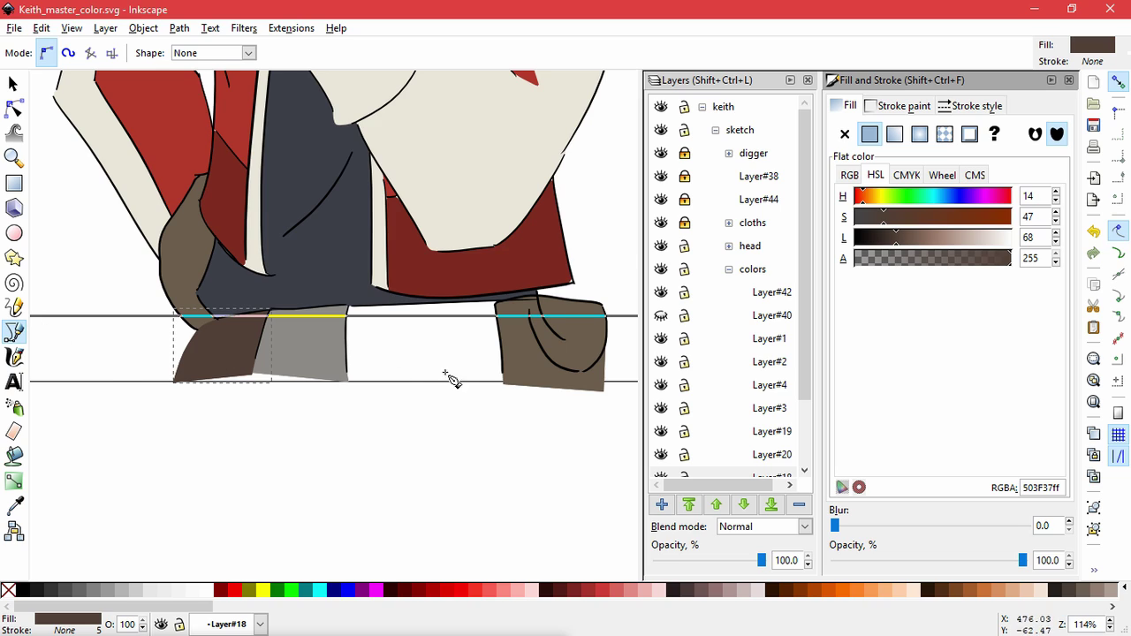
# Draw a closed dark brown shape about 168 by 92 px between the grey shape and the pouch, tracing the hem above it.
pyautogui.scroll(3, 449, 379)
pyautogui.click(298, 395)
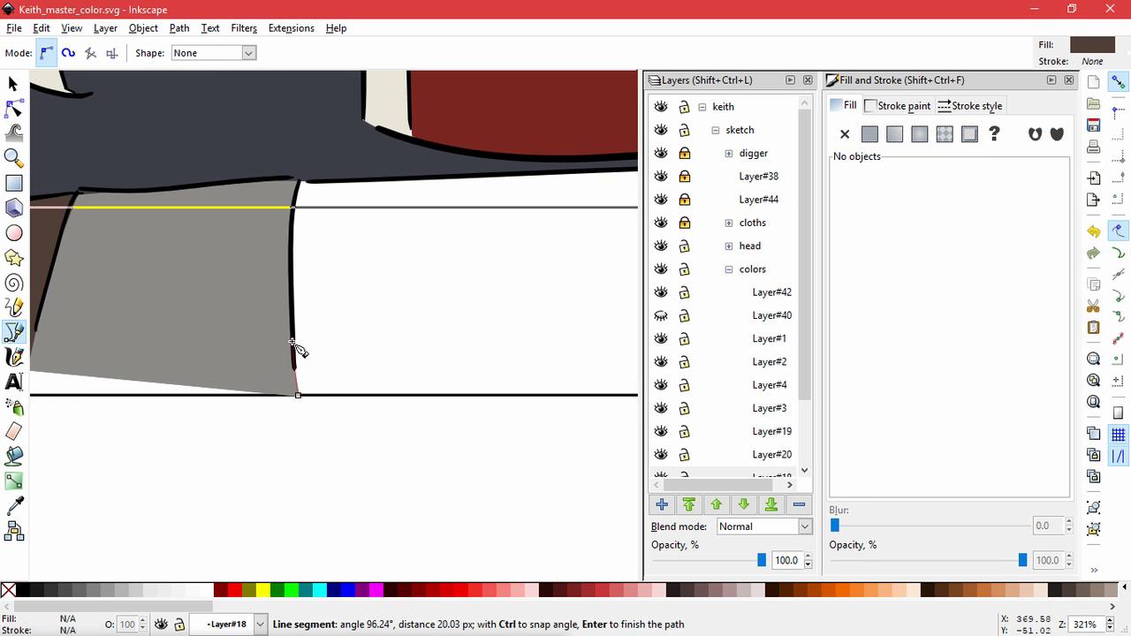
pyautogui.click(300, 181)
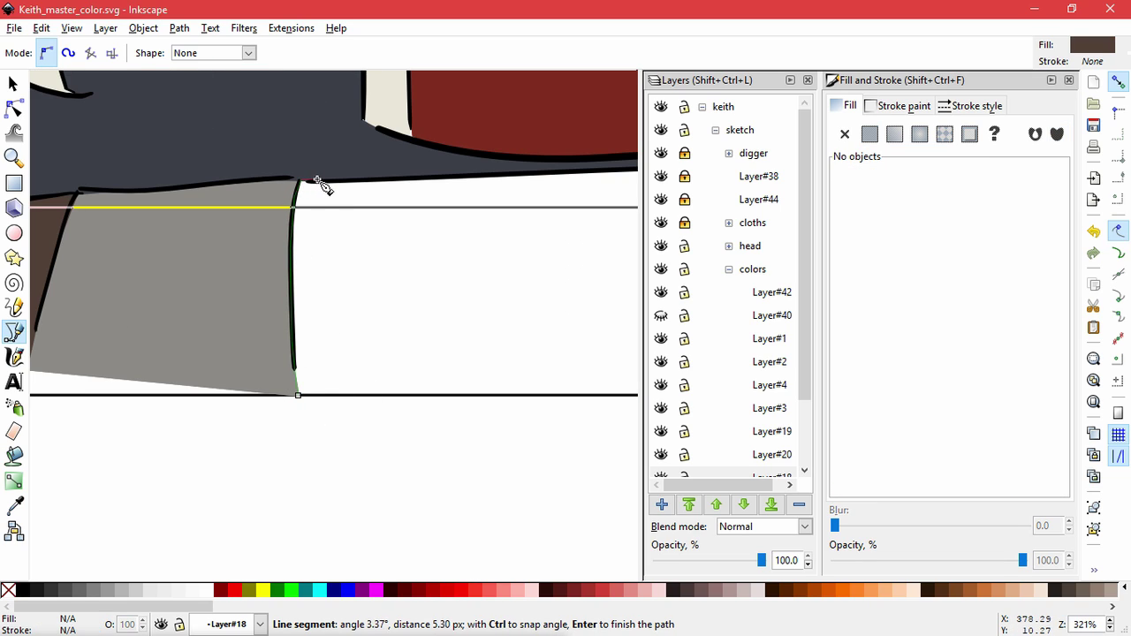
pyautogui.click(327, 182)
pyautogui.click(424, 179)
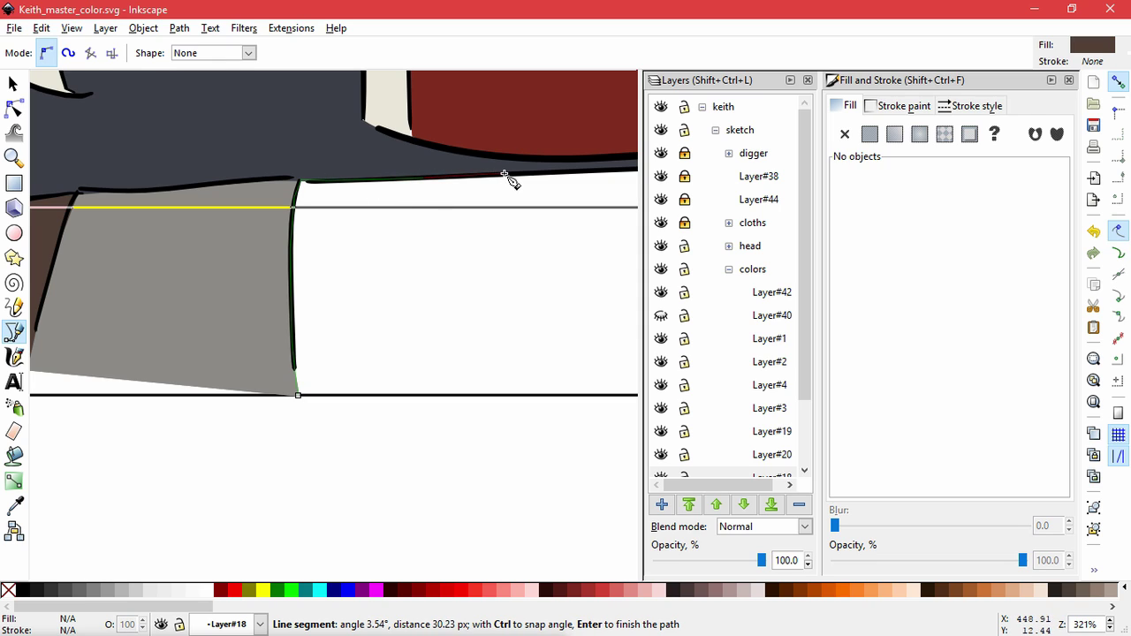
pyautogui.click(511, 173)
pyautogui.click(557, 173)
pyautogui.press('space')
pyautogui.moveTo(560, 173); pyautogui.dragTo(255, 237)
pyautogui.click(306, 233)
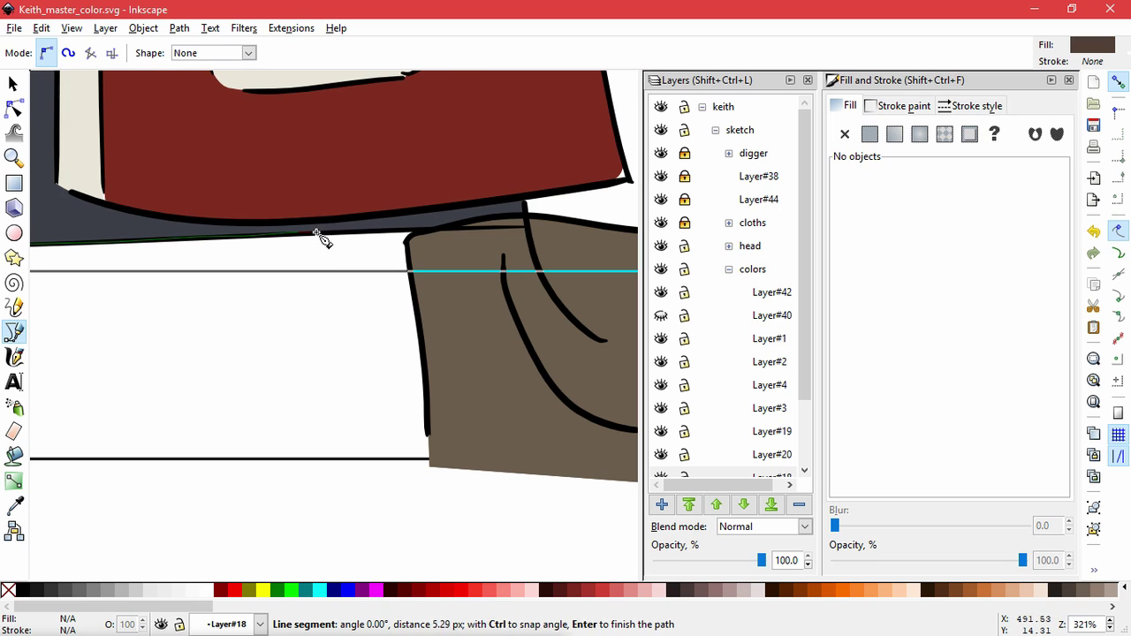
pyautogui.click(349, 233)
pyautogui.click(416, 231)
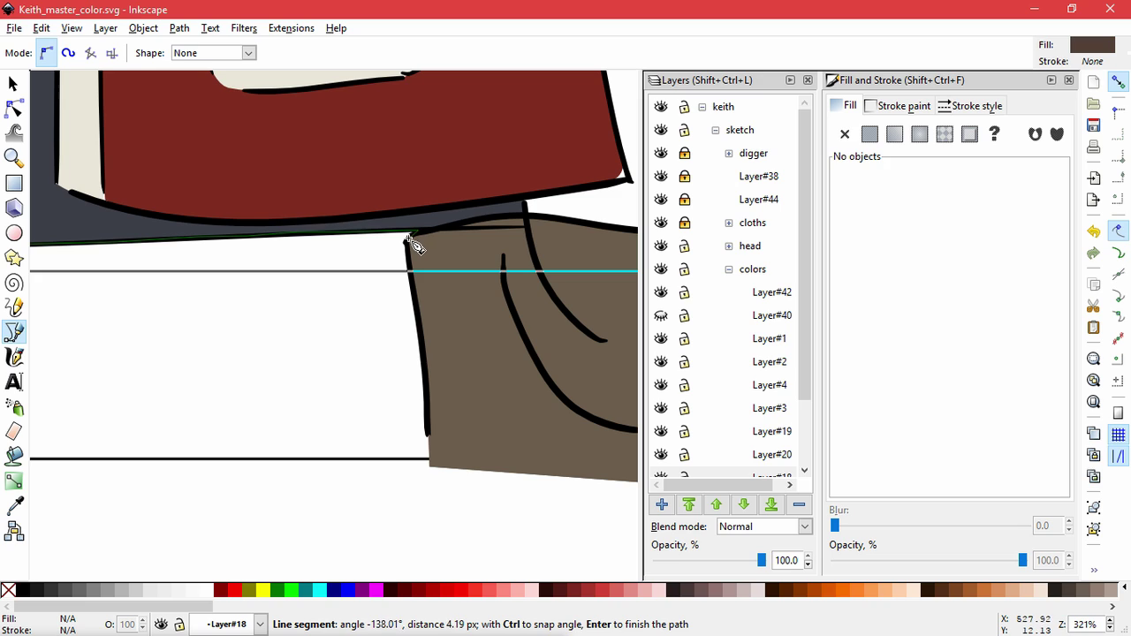
pyautogui.click(410, 247)
pyautogui.click(420, 329)
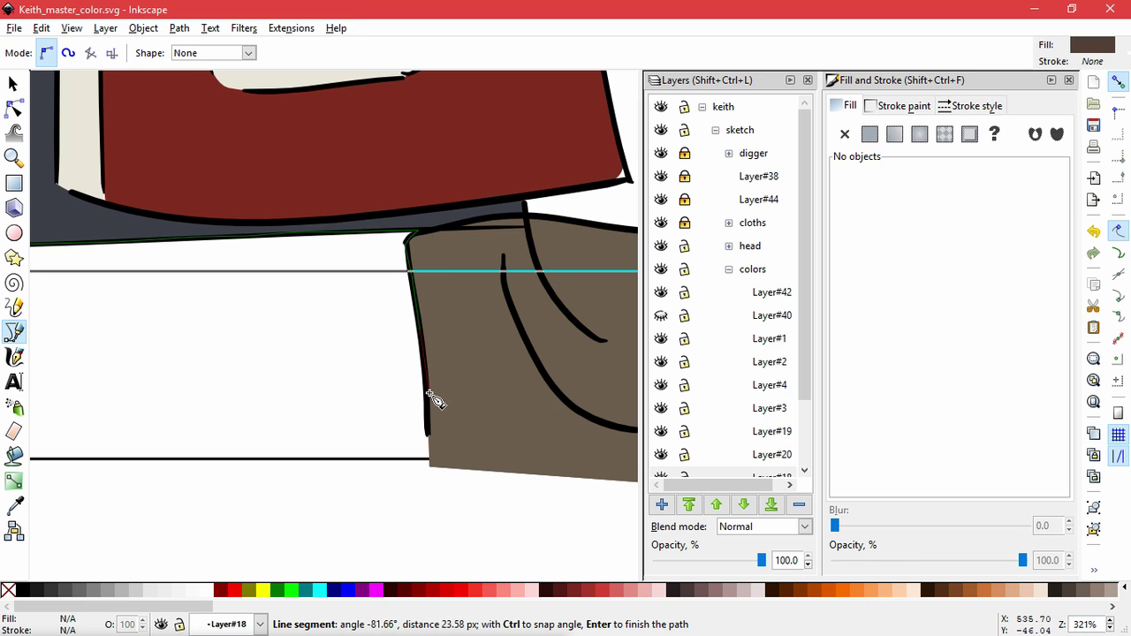
pyautogui.click(428, 392)
pyautogui.scroll(-3, 424, 484)
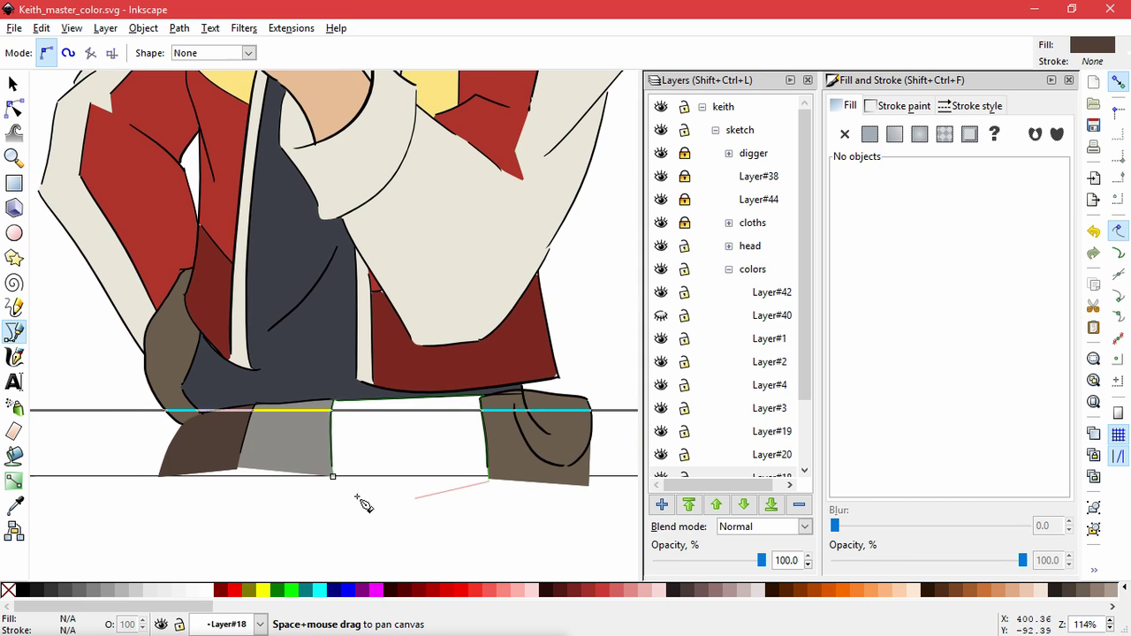
pyautogui.click(334, 479)
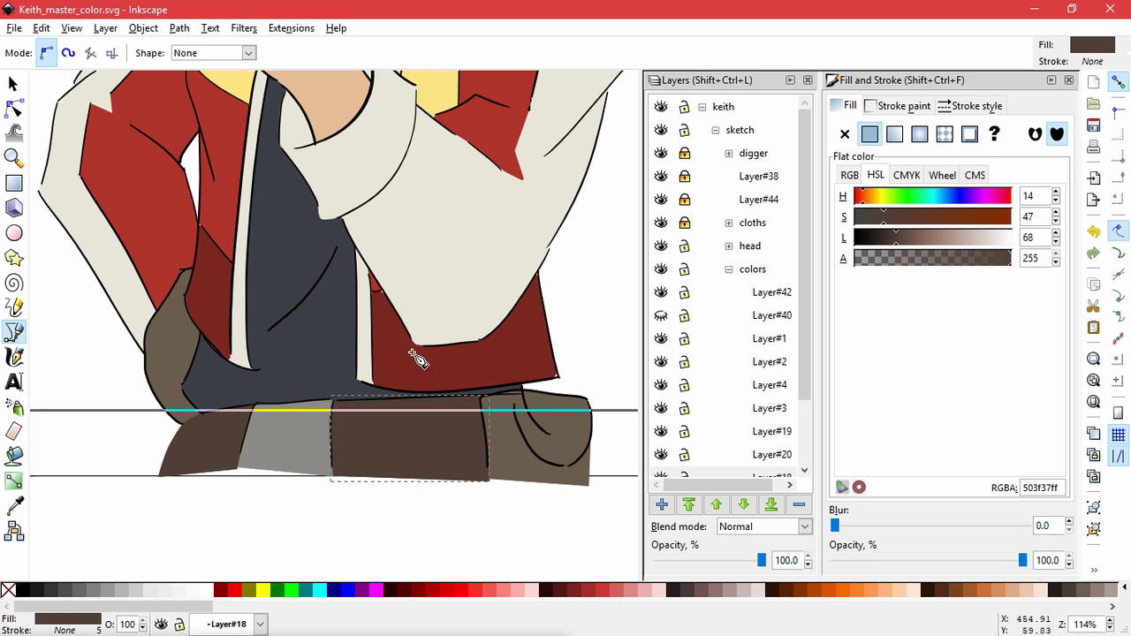
# Deselect the new dark brown shape and examine the colouring of the whole figure.
pyautogui.scroll(-2, 316, 274)
pyautogui.scroll(-2, 321, 265)
pyautogui.click(13, 83)
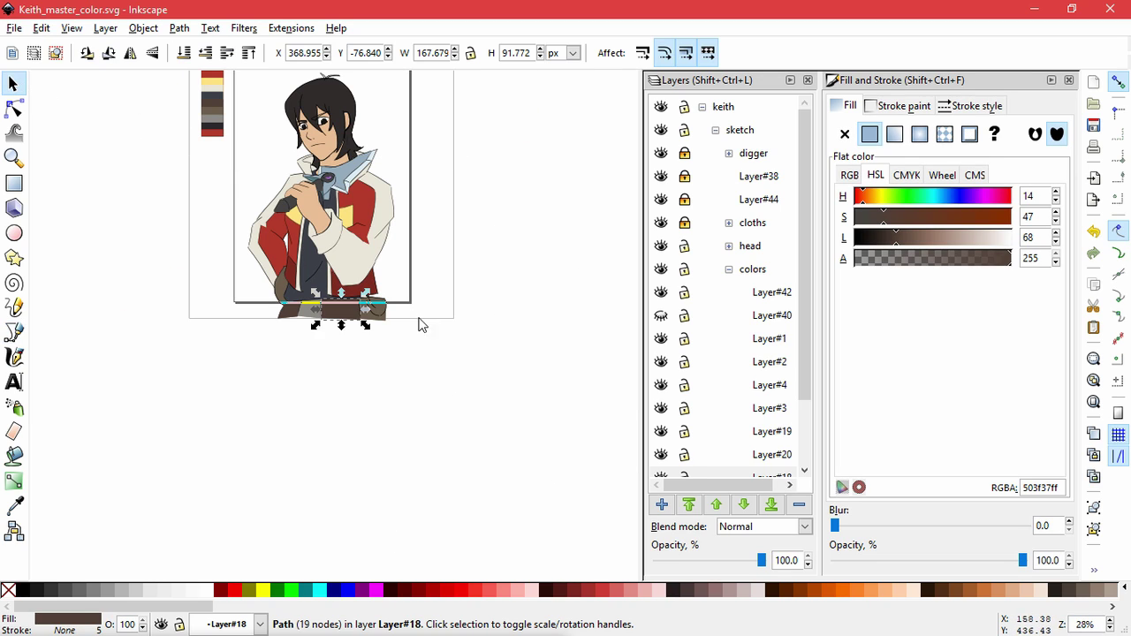
pyautogui.click(421, 322)
pyautogui.press('space')
pyautogui.moveTo(430, 266); pyautogui.dragTo(483, 435)
pyautogui.scroll(1, 473, 427)
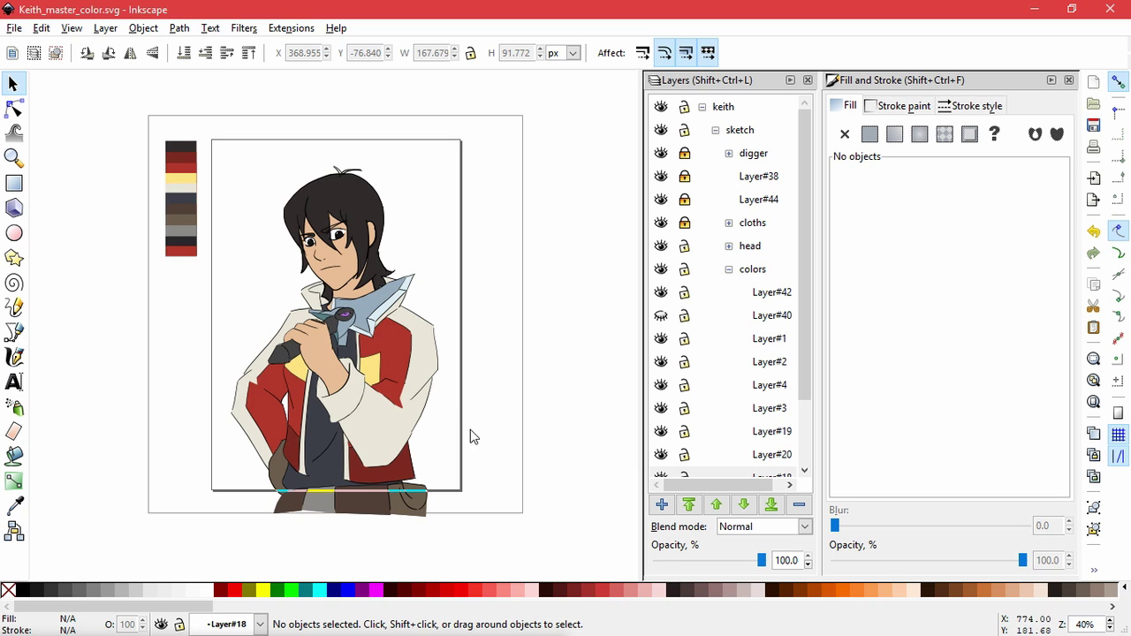
# Raise the lower corner nodes of the grey and adjoining dark brown belt shapes to even out their bottom edges.
pyautogui.scroll(3, 347, 532)
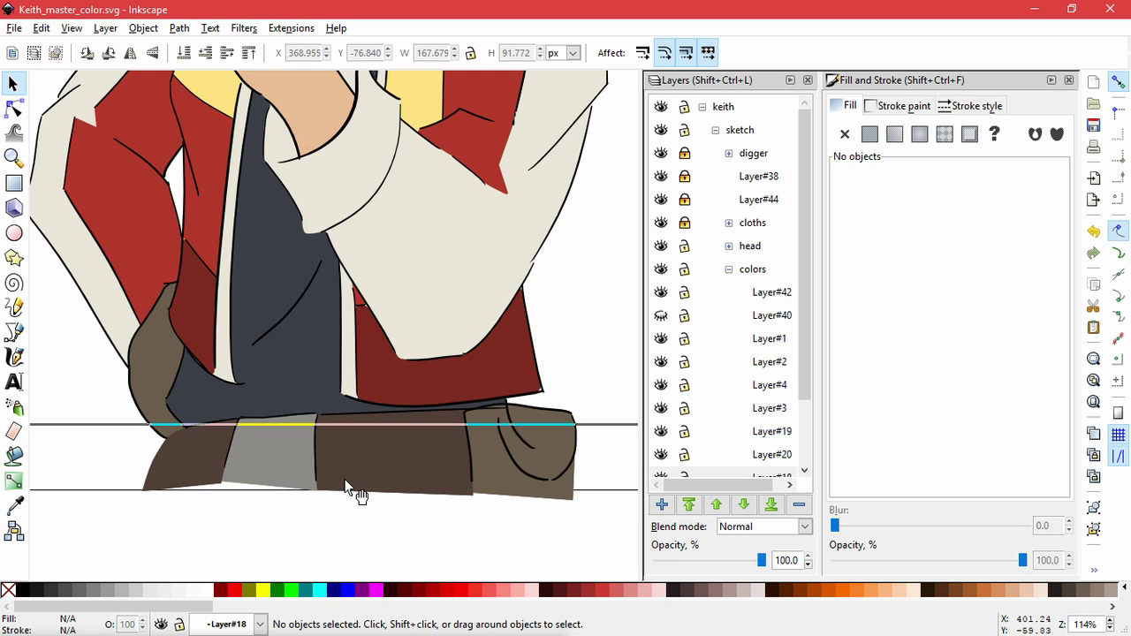
pyautogui.click(349, 474)
pyautogui.keyDown('shift'); pyautogui.click(295, 471); pyautogui.keyUp('shift')
pyautogui.click(13, 107)
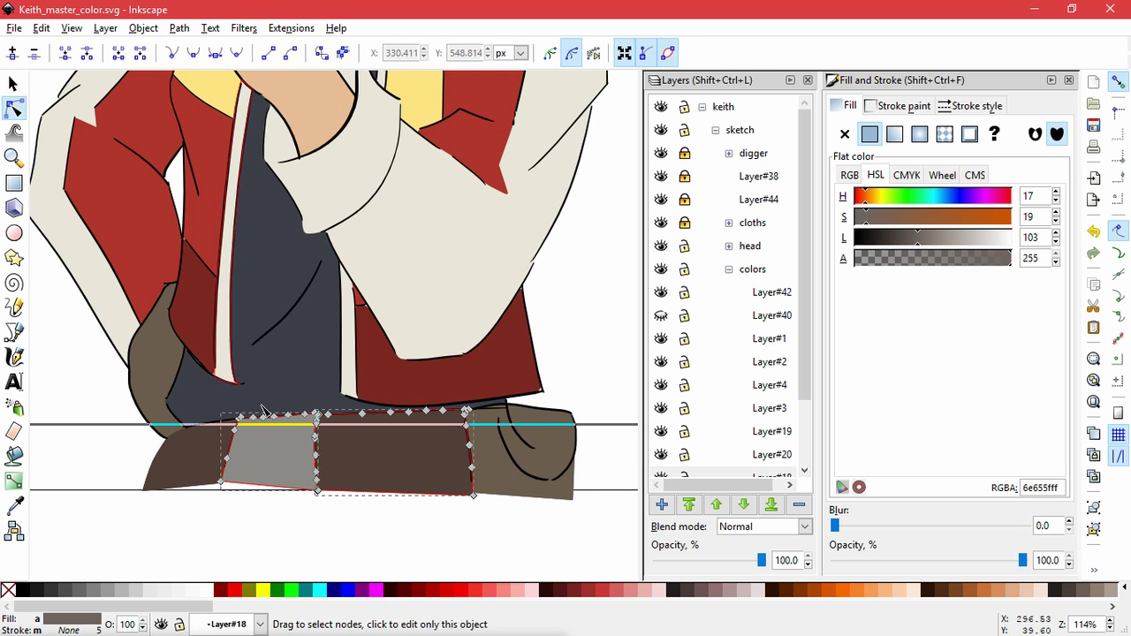
pyautogui.scroll(1, 328, 505)
pyautogui.moveTo(331, 509); pyautogui.dragTo(276, 438)
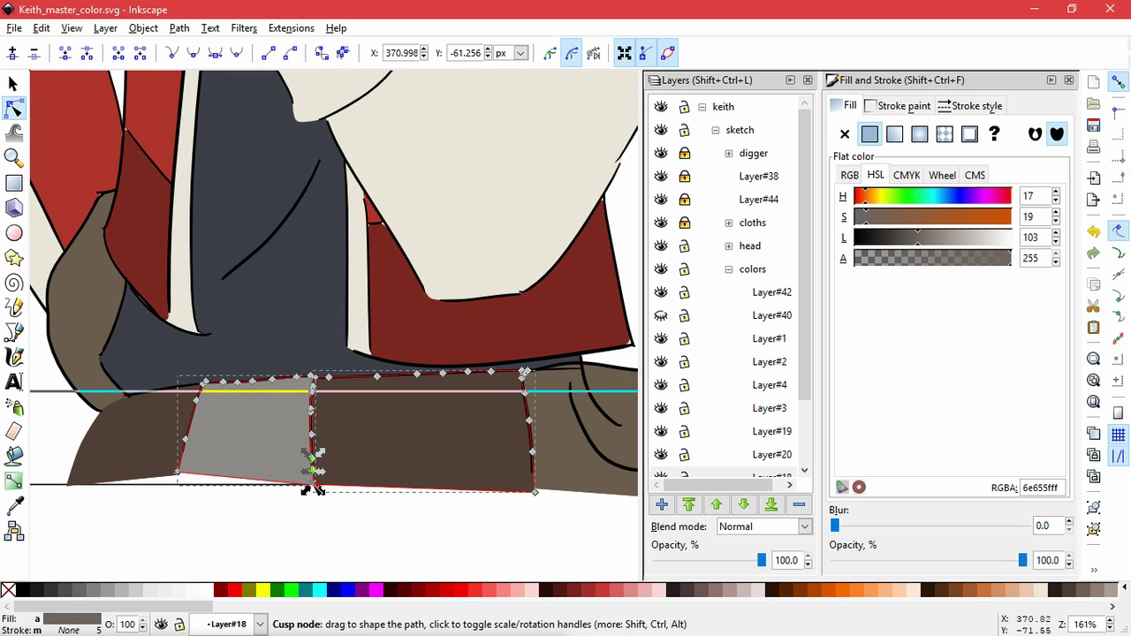
pyautogui.moveTo(316, 474); pyautogui.dragTo(314, 482)
pyautogui.moveTo(534, 491); pyautogui.dragTo(537, 477)
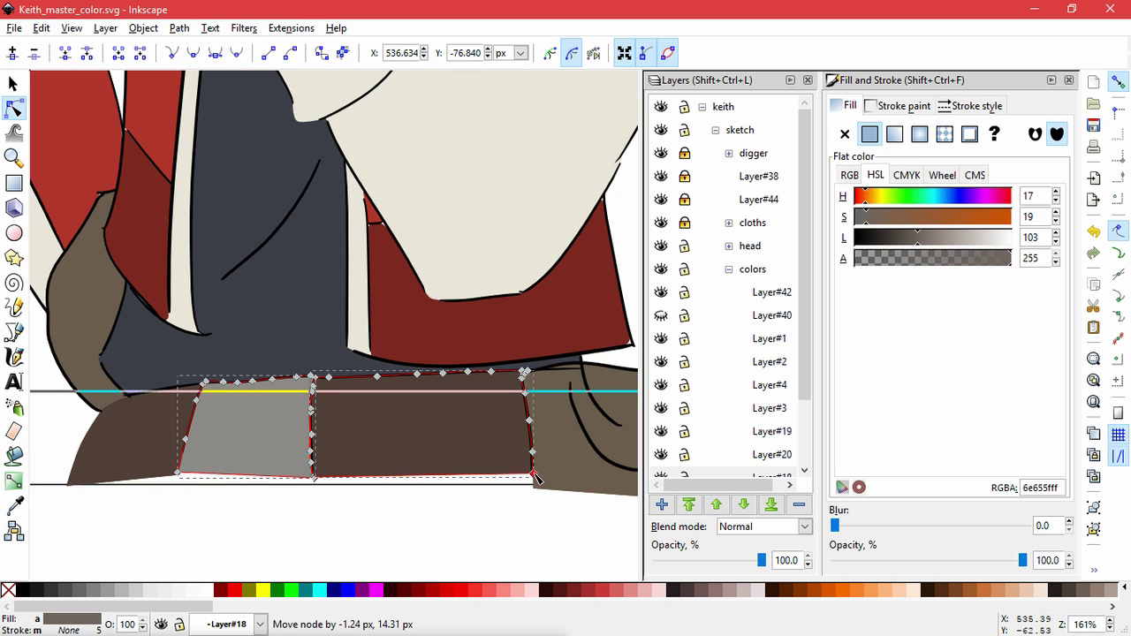
pyautogui.moveTo(314, 479)
pyautogui.mouseDown()
pyautogui.moveTo(318, 491)
pyautogui.moveTo(312, 474)
pyautogui.mouseUp()
pyautogui.moveTo(536, 474); pyautogui.dragTo(534, 468)
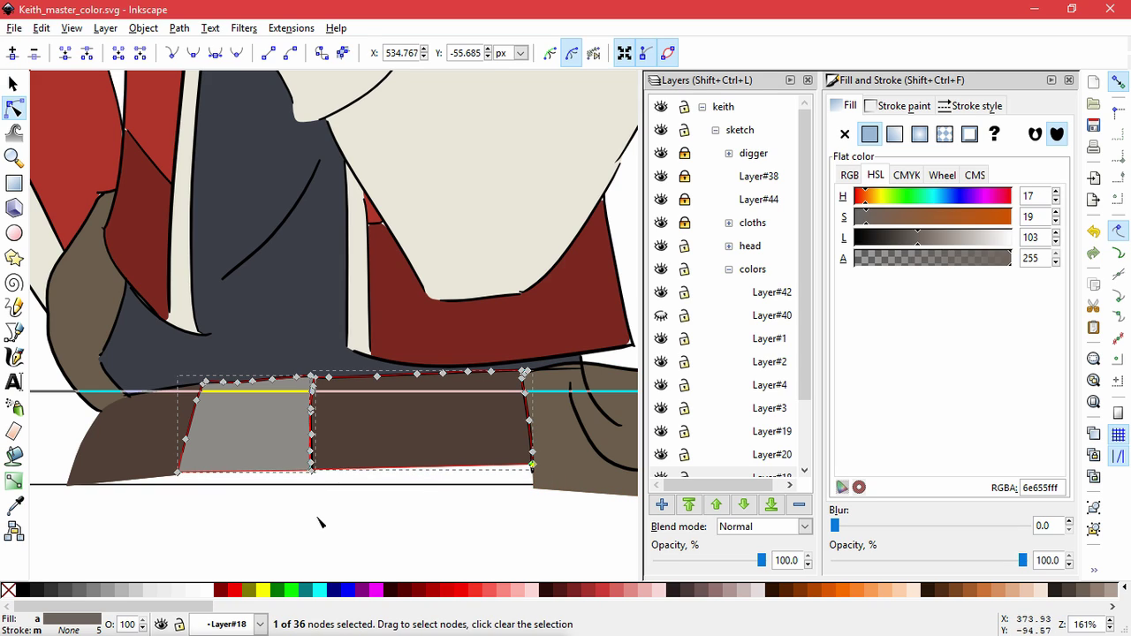
pyautogui.click(498, 545)
pyautogui.scroll(-3, 377, 501)
pyautogui.scroll(-1, 378, 501)
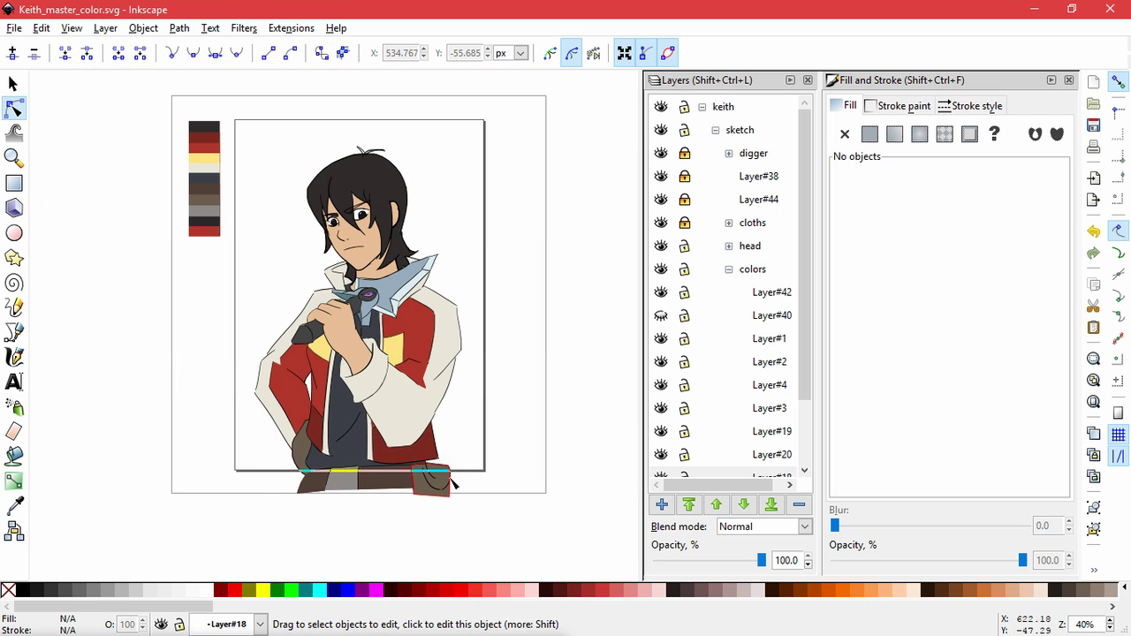
# Show the hatching on Layer#40 and lock all the other sublayers of colors, from Layer#42 down to Layer.
pyautogui.click(663, 314)
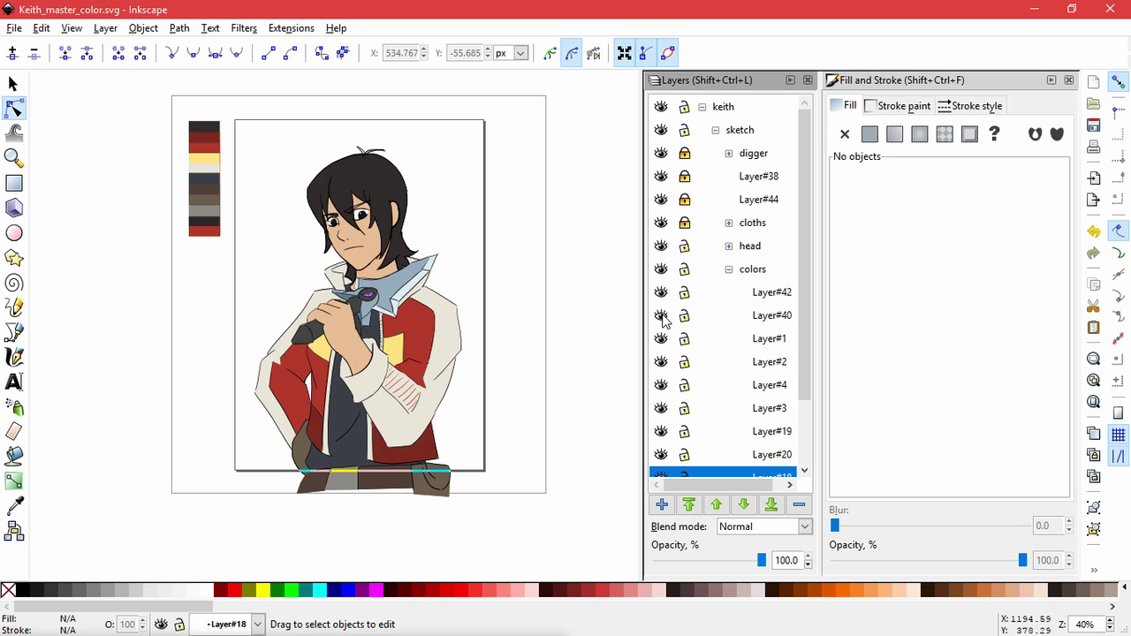
pyautogui.click(684, 293)
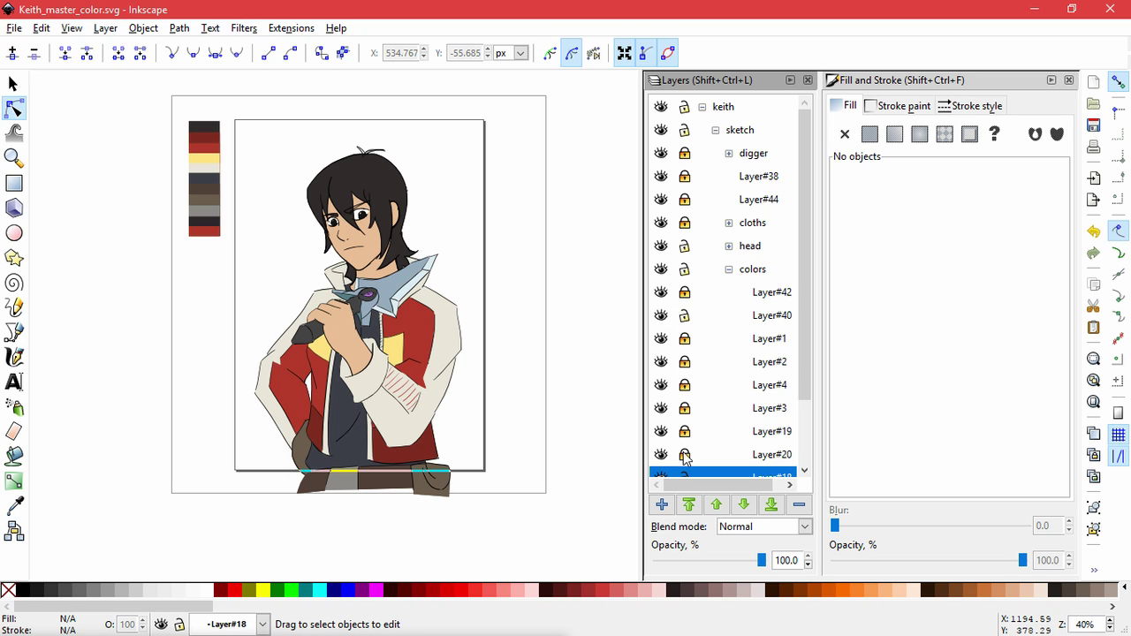
pyautogui.scroll(-2, 685, 456)
pyautogui.click(685, 396)
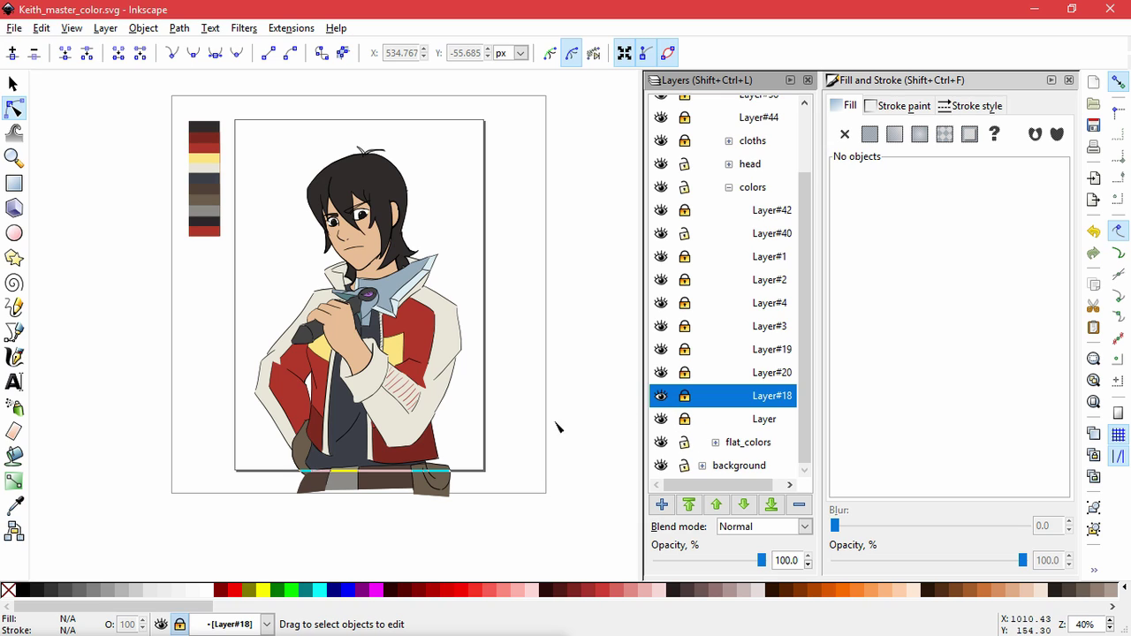
# Hide the flat-colour layers Layer, Layer#18, Layer#20, Layer#19 and Layer#3.
pyautogui.click(662, 420)
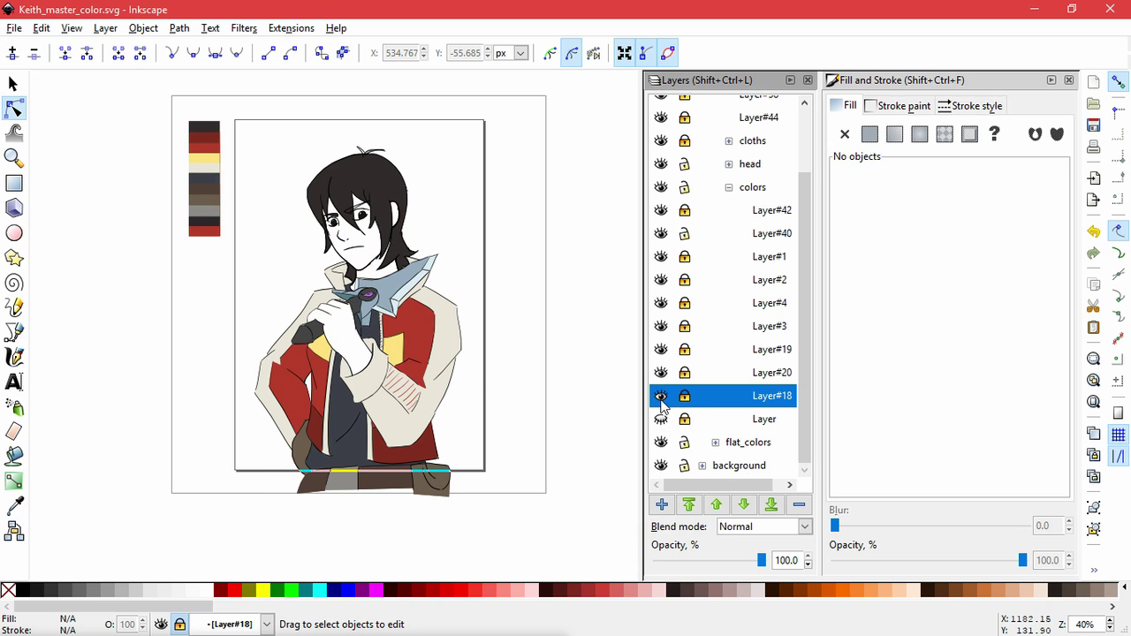
pyautogui.click(662, 397)
pyautogui.click(662, 373)
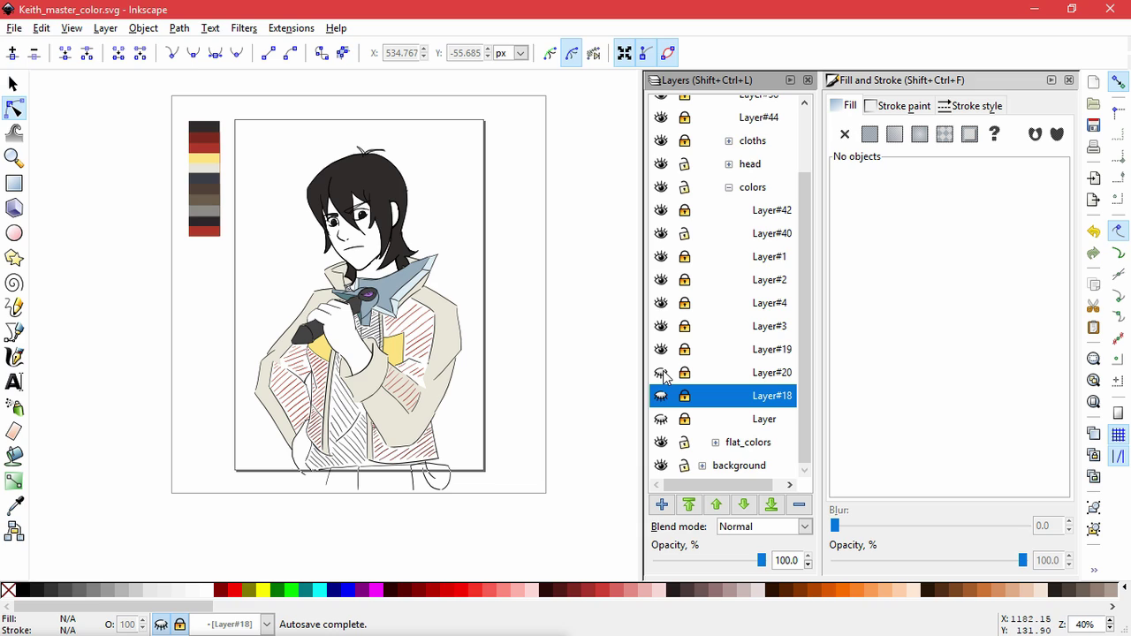
pyautogui.click(662, 350)
pyautogui.click(662, 326)
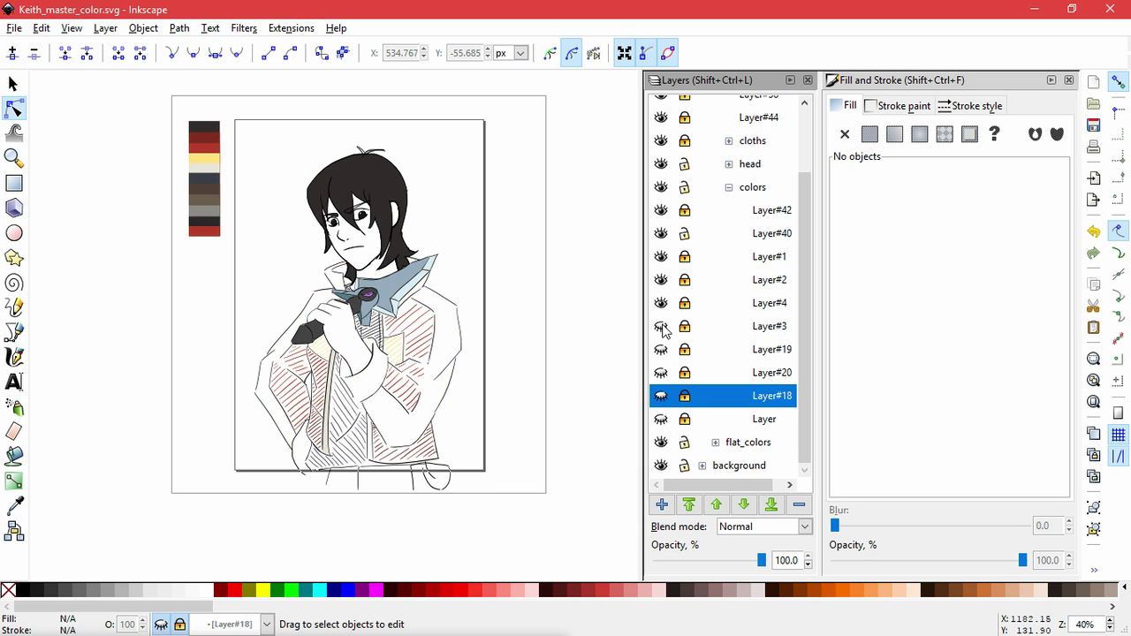
# Select the red hatching strokes on the jacket's chest and forearm, show Layer#18 and darken the strokes' fill to 5e1c17ff.
pyautogui.press('s')
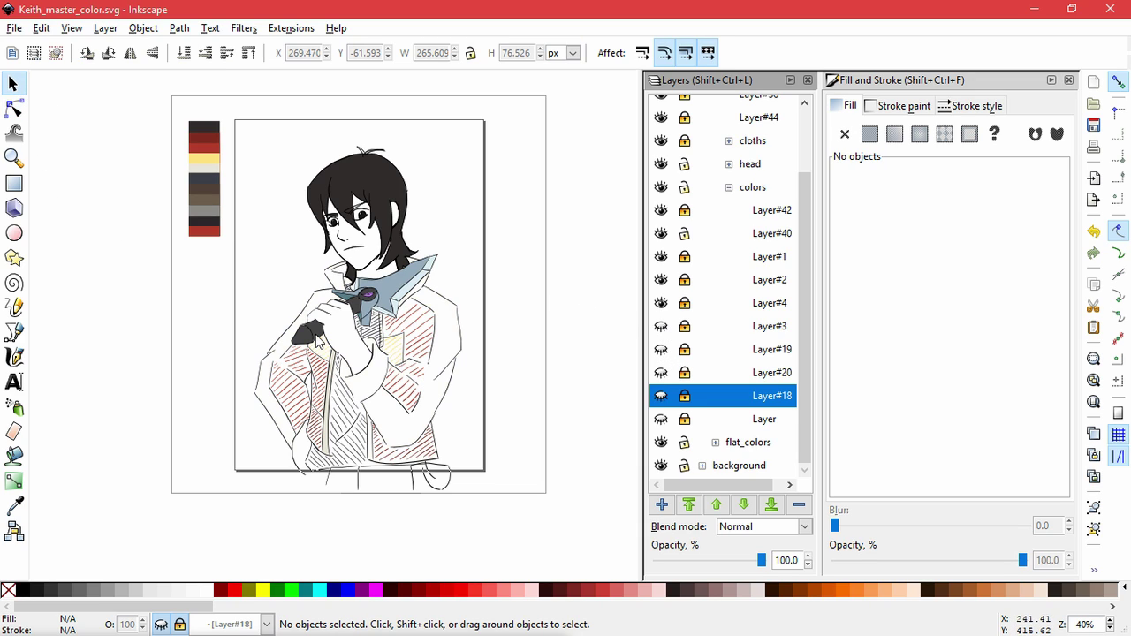
pyautogui.scroll(2, 438, 415)
pyautogui.moveTo(412, 423); pyautogui.dragTo(309, 313)
pyautogui.scroll(1, 415, 349)
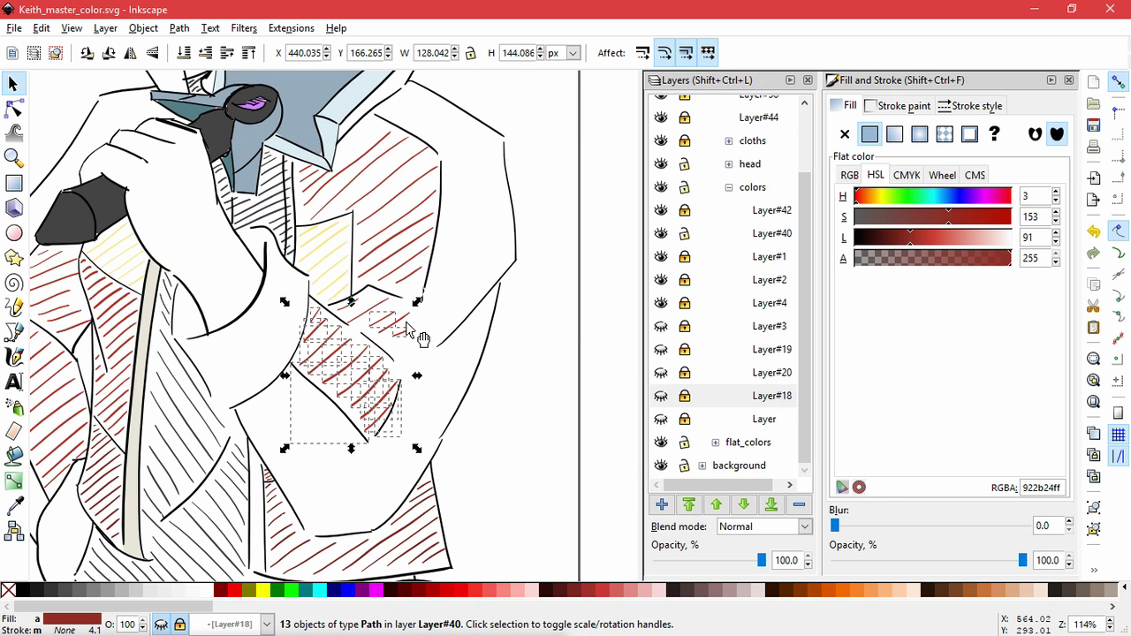
pyautogui.keyDown('shift'); pyautogui.click(397, 321); pyautogui.keyUp('shift')
pyautogui.click(392, 467)
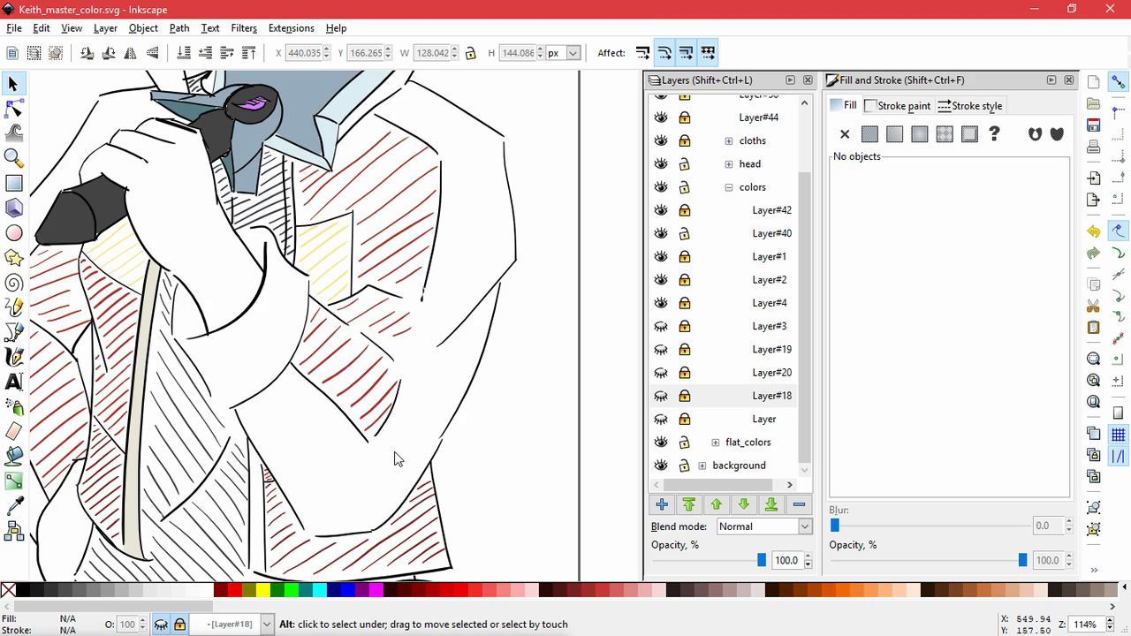
pyautogui.moveTo(395, 459); pyautogui.dragTo(305, 326)
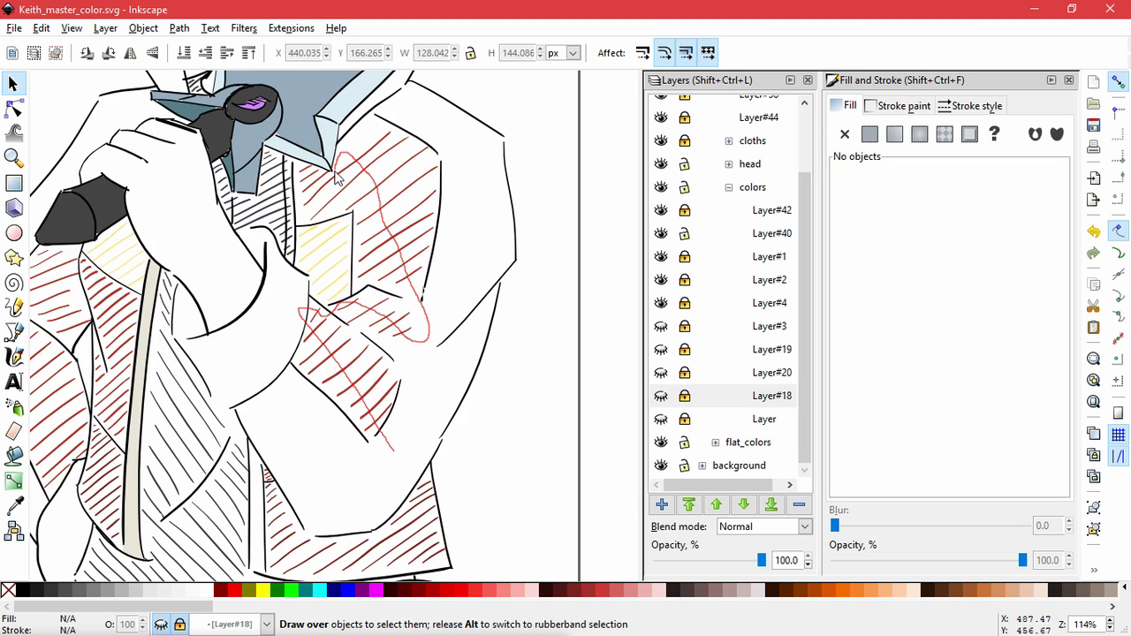
pyautogui.moveTo(325, 541); pyautogui.dragTo(323, 532)
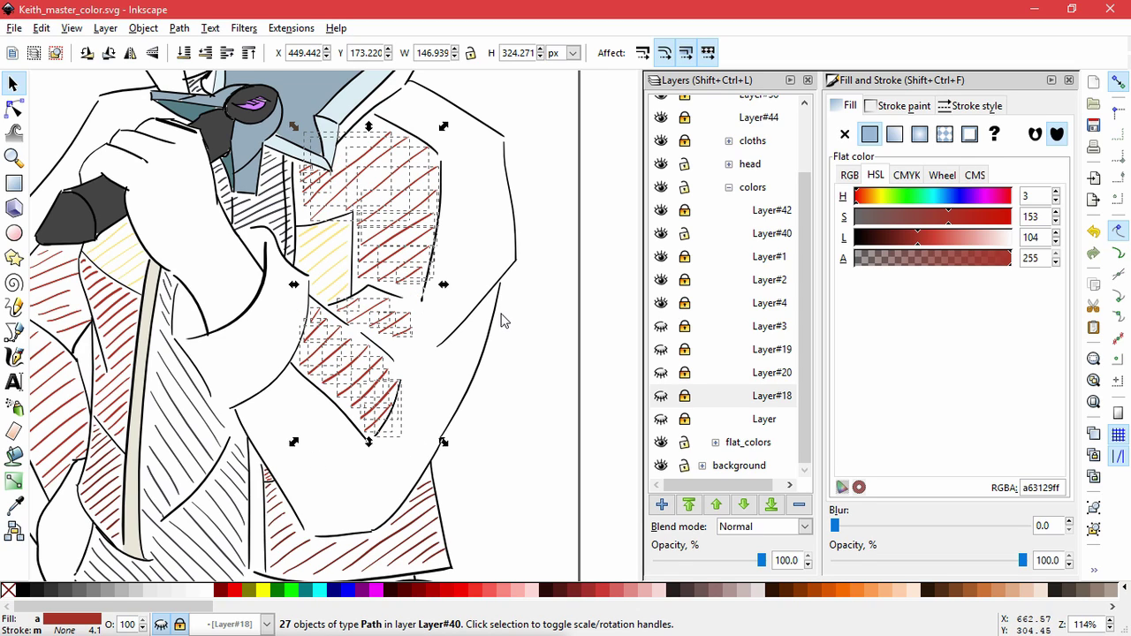
pyautogui.click(659, 398)
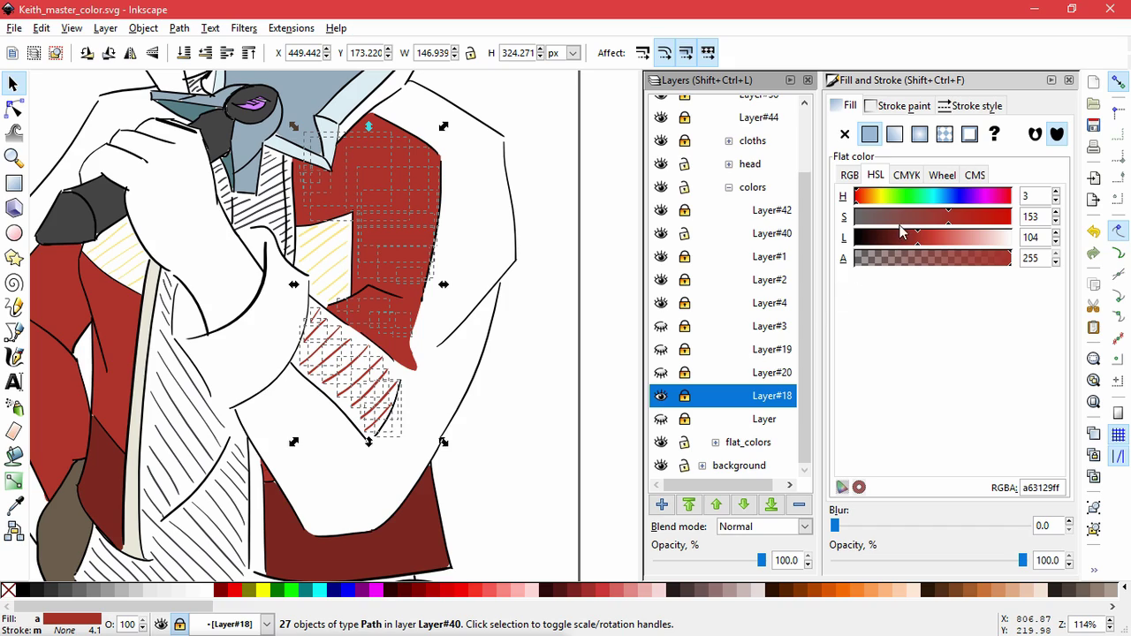
pyautogui.moveTo(901, 231); pyautogui.dragTo(894, 240)
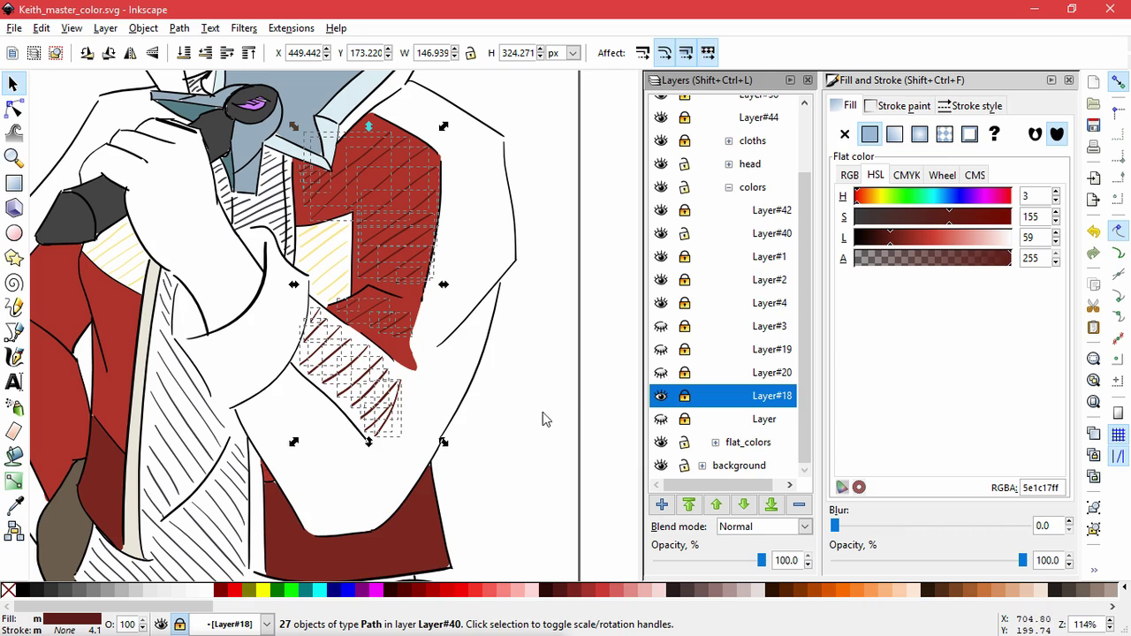
# Show Layer, Layer#20, Layer#19 and Layer#3 again, and lock Layer#40 with nothing selected.
pyautogui.click(660, 419)
pyautogui.click(669, 373)
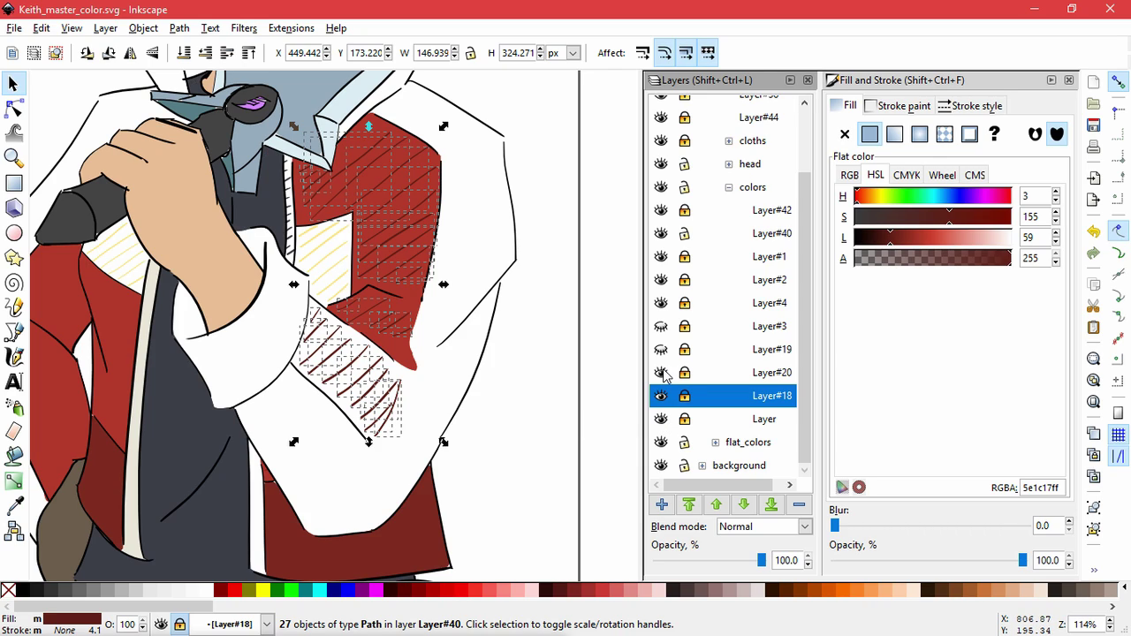
pyautogui.click(669, 350)
pyautogui.click(669, 326)
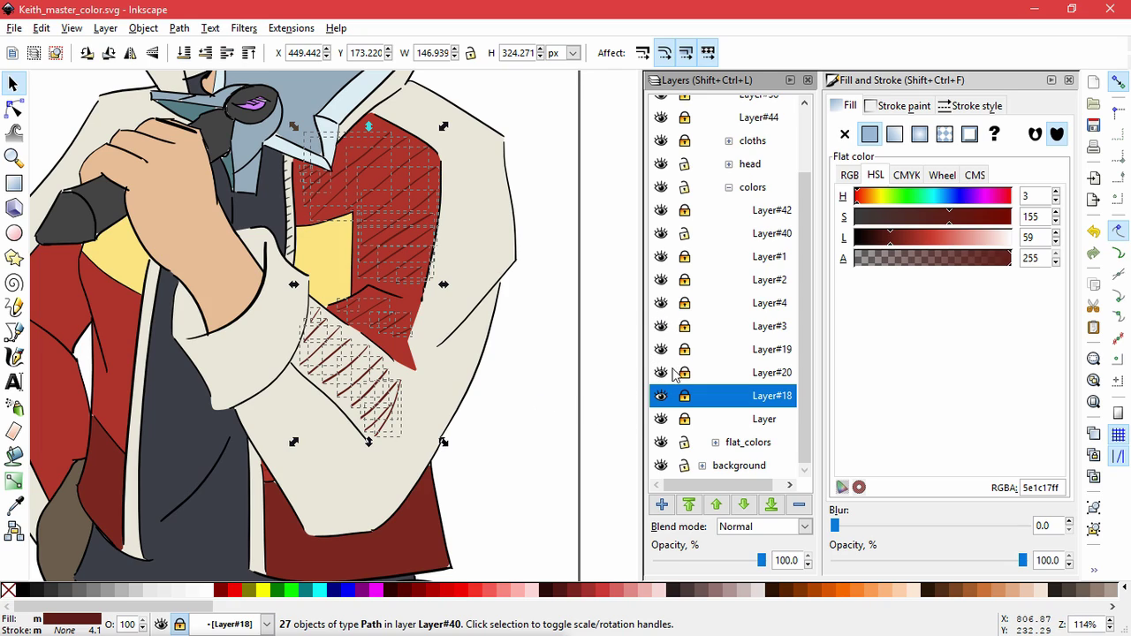
pyautogui.click(521, 409)
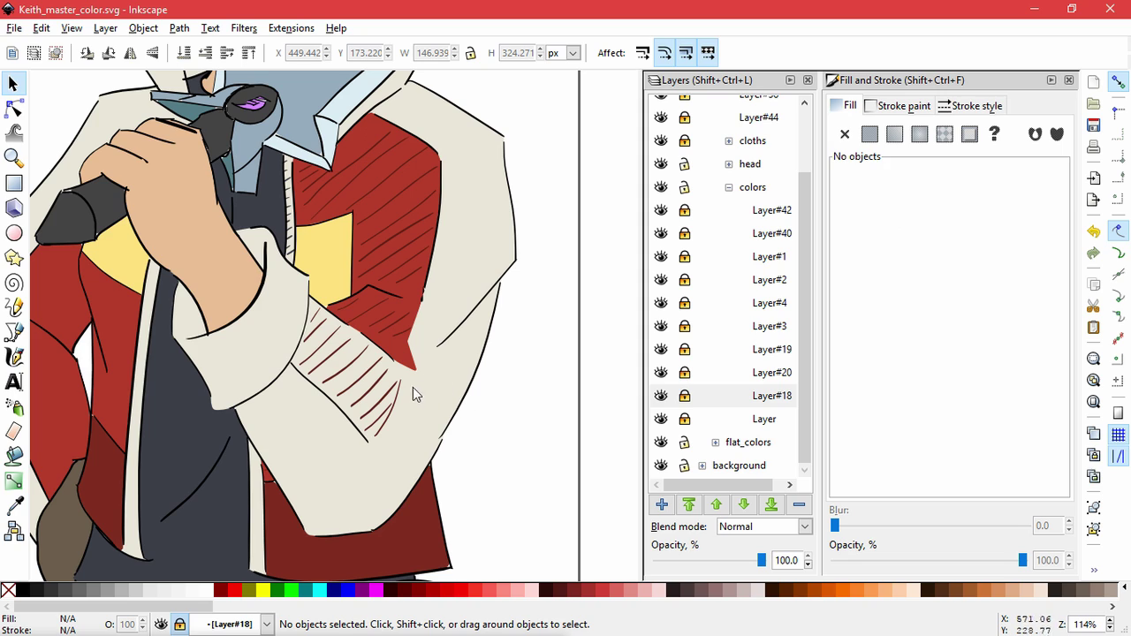
# Check what Layer#18 and Layer#20 contain by switching their visibility off and on, and unlock Layer#18.
pyautogui.click(663, 399)
pyautogui.click(663, 396)
pyautogui.click(661, 373)
pyautogui.click(661, 373)
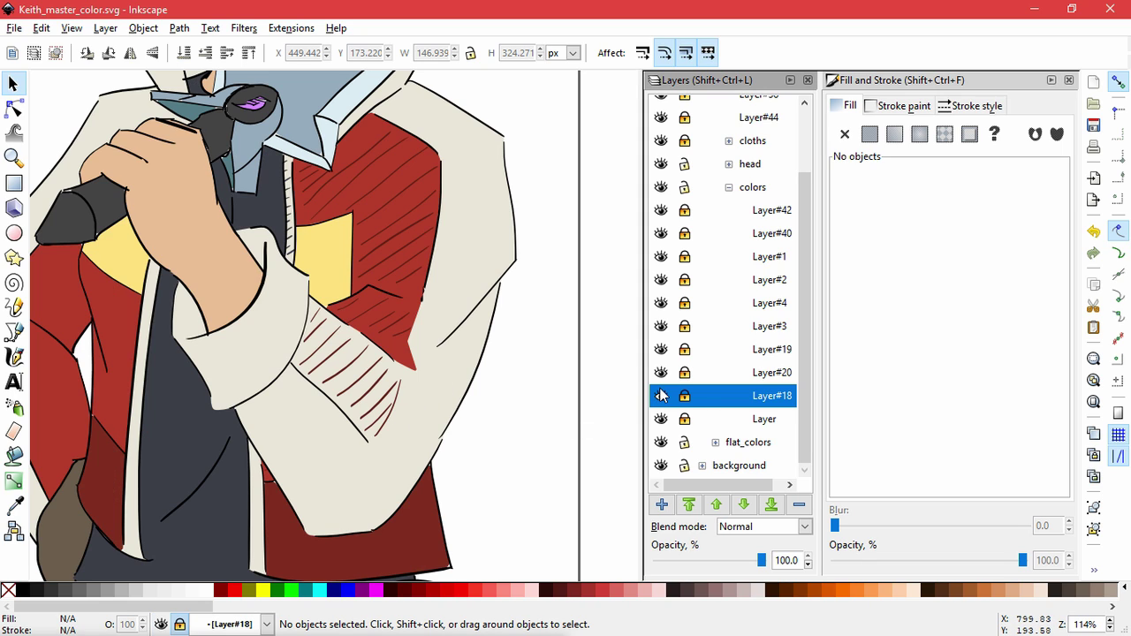
pyautogui.click(661, 396)
pyautogui.click(661, 395)
pyautogui.click(683, 396)
# Check the contents of Layer#20, Layer#19 and Layer#3 by toggling their visibility, and unlock Layer#3.
pyautogui.click(661, 372)
pyautogui.click(661, 372)
pyautogui.click(661, 350)
pyautogui.click(661, 350)
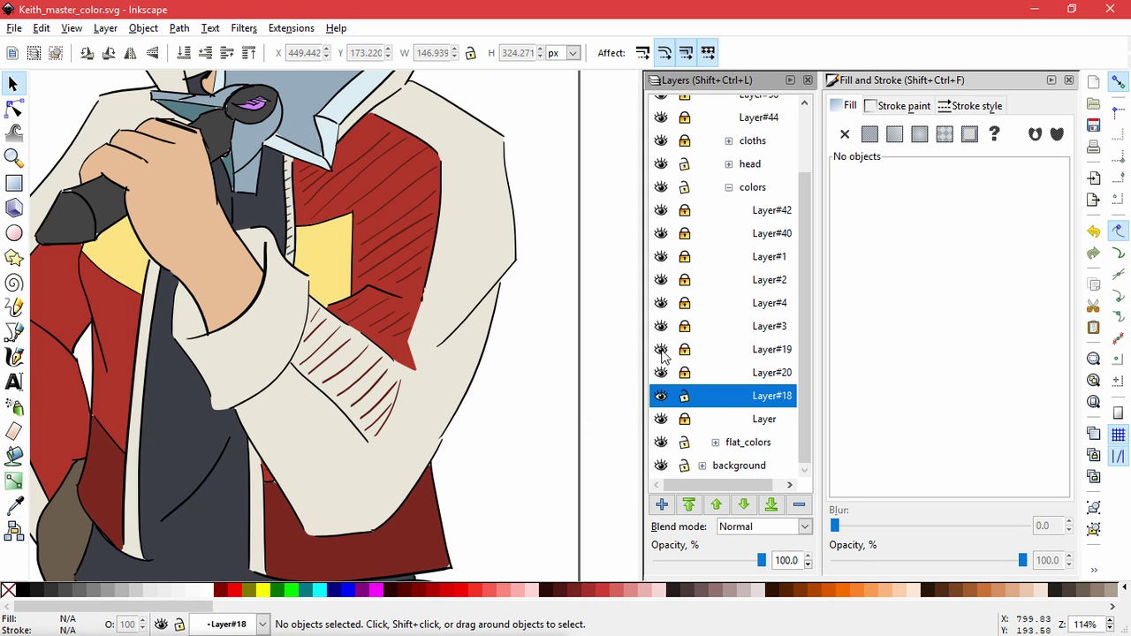
pyautogui.click(661, 326)
pyautogui.click(661, 326)
pyautogui.click(684, 326)
# Edit the cream sleeve path, moving its nodes at the upper end of the cuff seam onto the seam line.
pyautogui.click(387, 367)
pyautogui.keyDown('ctrl'); pyautogui.scroll(1, 371, 380); pyautogui.keyUp('ctrl')
pyautogui.click(19, 107)
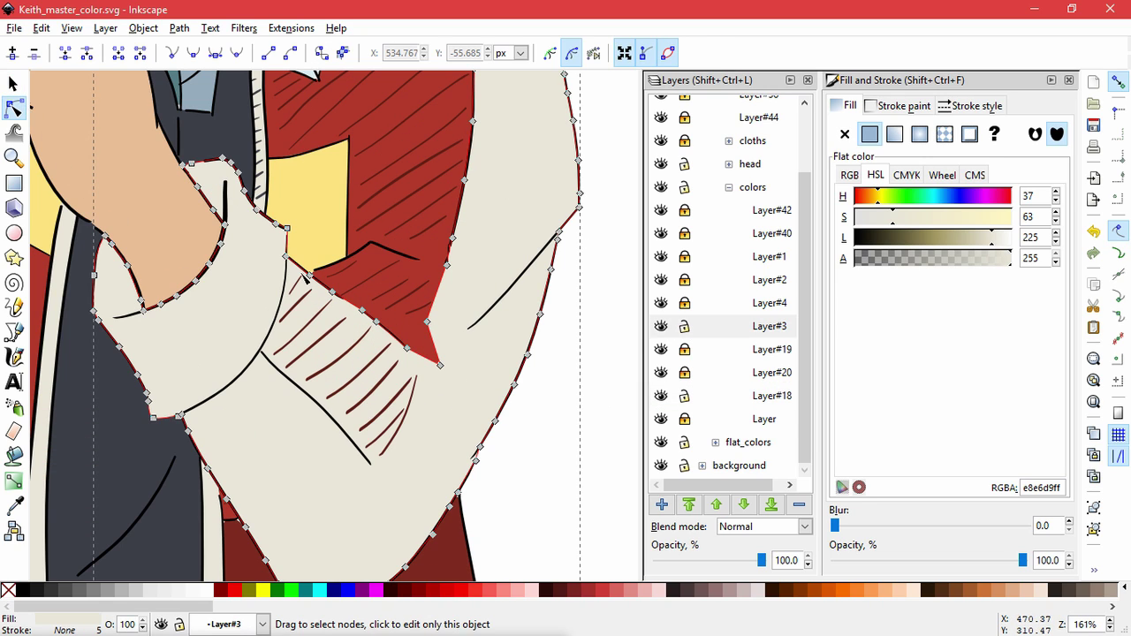
pyautogui.moveTo(309, 275); pyautogui.dragTo(283, 286)
pyautogui.keyDown('ctrl'); pyautogui.scroll(1, 285, 294); pyautogui.keyUp('ctrl')
pyautogui.keyDown('ctrl'); pyautogui.scroll(2, 285, 284); pyautogui.keyUp('ctrl')
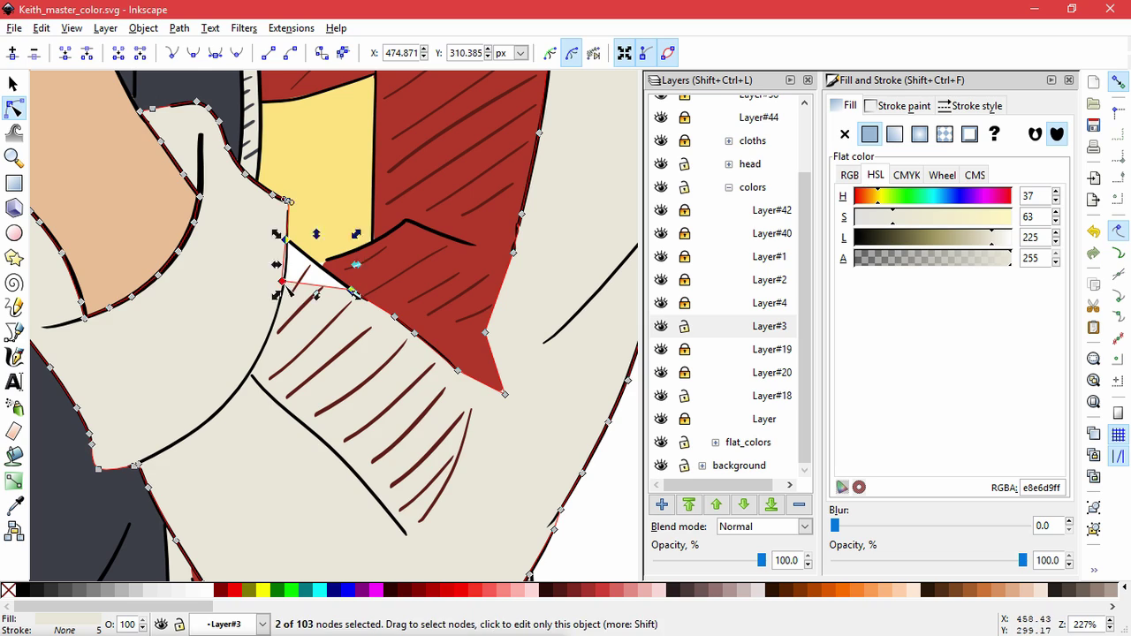
pyautogui.keyDown('ctrl'); pyautogui.scroll(3, 284, 293); pyautogui.keyUp('ctrl')
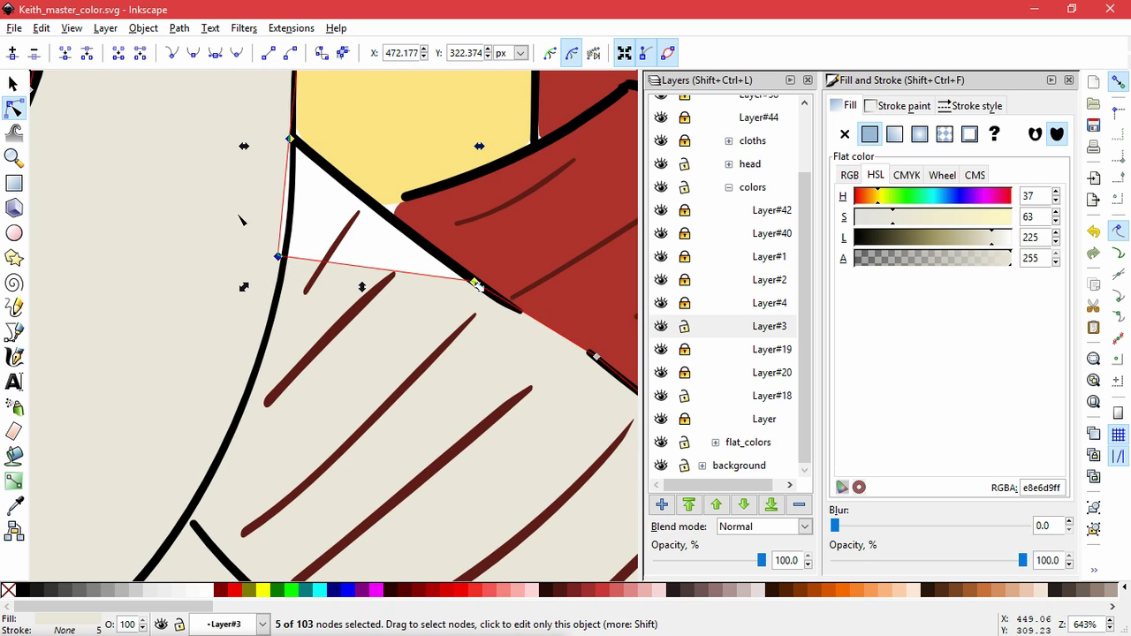
pyautogui.click(288, 250)
pyautogui.moveTo(291, 139); pyautogui.dragTo(292, 139)
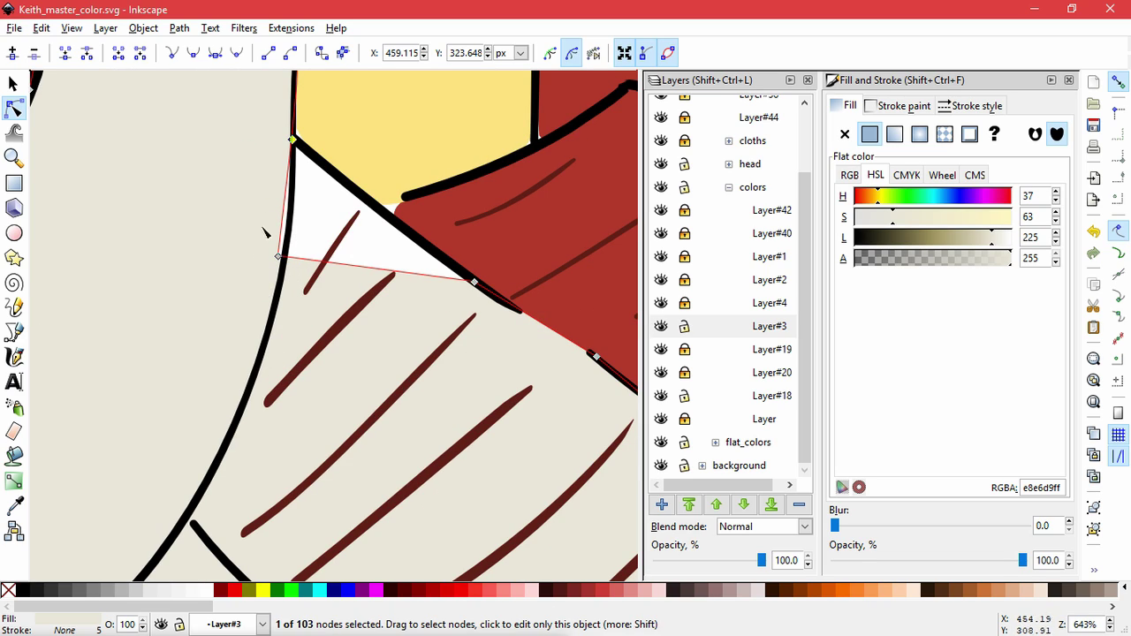
pyautogui.moveTo(279, 256); pyautogui.dragTo(285, 255)
# Move the next sleeve path nodes down along the cuff seam to where the hatched area's lower outline begins.
pyautogui.moveTo(475, 281); pyautogui.dragTo(266, 333)
pyautogui.moveTo(595, 358); pyautogui.dragTo(241, 414)
pyautogui.press('space')
pyautogui.moveTo(337, 458); pyautogui.dragTo(273, 352)
pyautogui.scroll(-2, 480, 297)
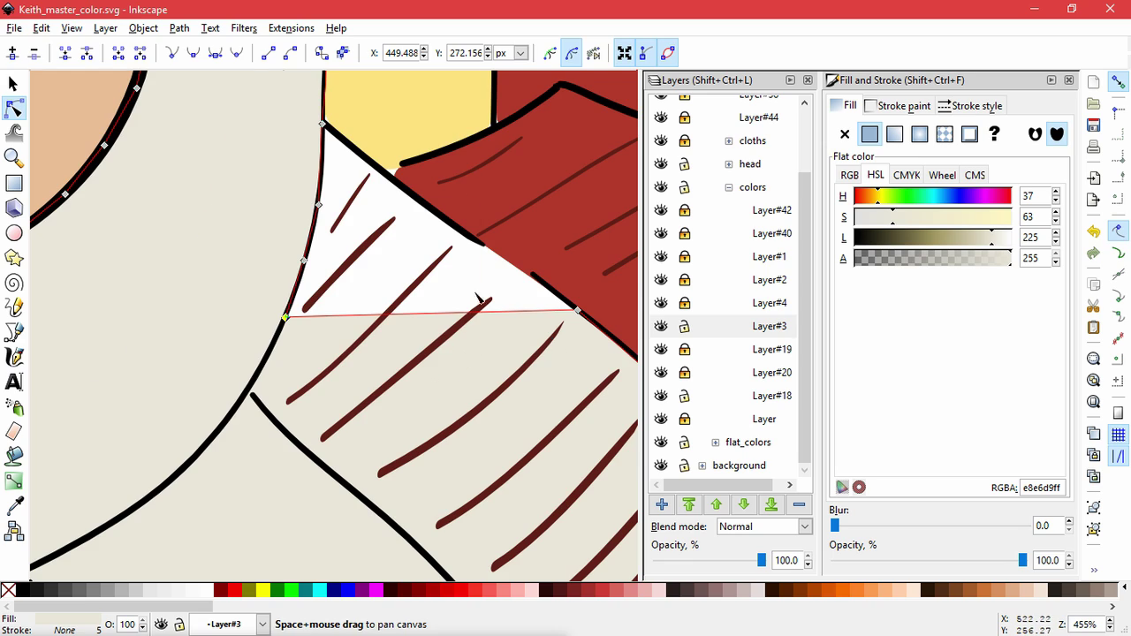
pyautogui.scroll(1, 480, 298)
pyautogui.moveTo(464, 200); pyautogui.dragTo(134, 281)
pyautogui.moveTo(495, 340); pyautogui.dragTo(470, 245)
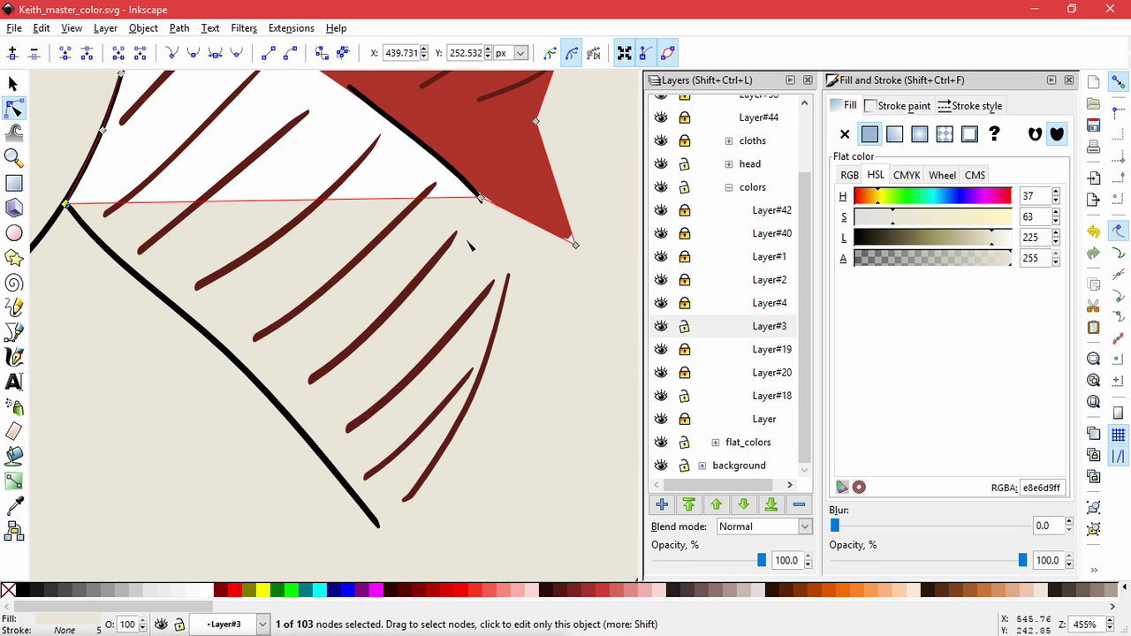
# Insert seven new nodes in the straight sleeve segment between the cuff seam and the red jacket's edge.
pyautogui.keyDown('shift'); pyautogui.click(481, 197); pyautogui.keyUp('shift')
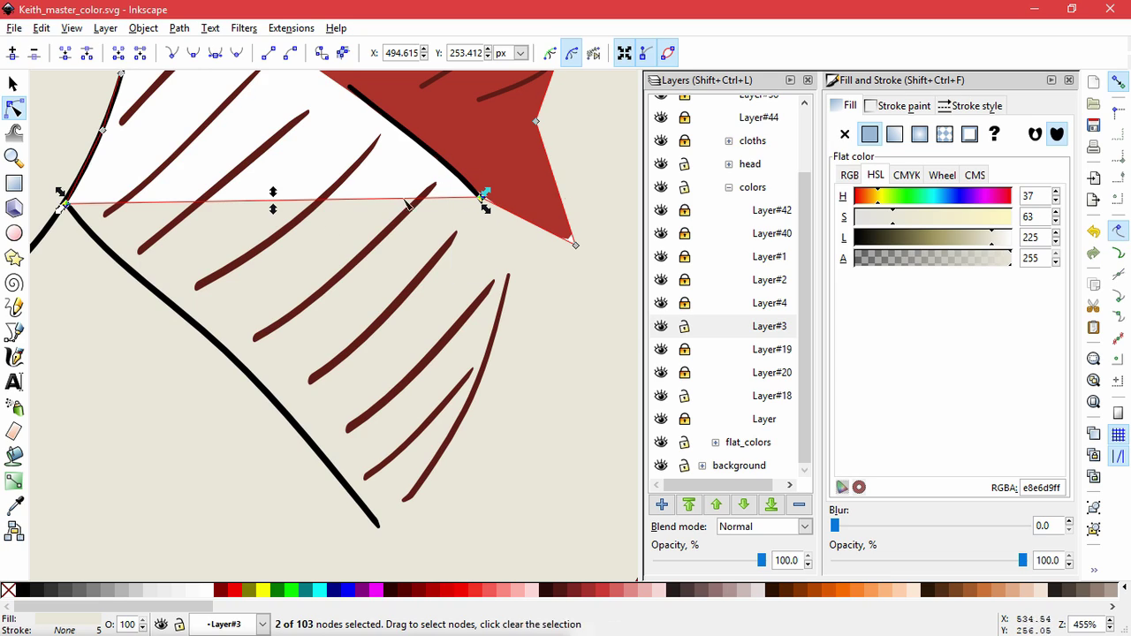
pyautogui.click(16, 53)
pyautogui.click(17, 53)
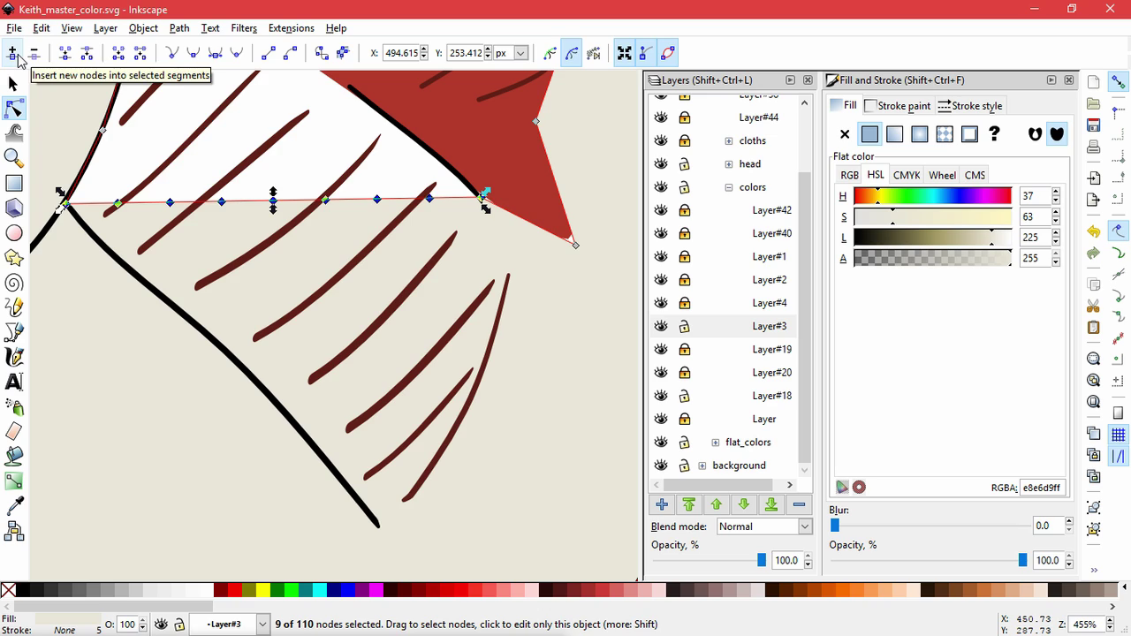
# Move the cream sleeve path's nearest inserted nodes onto the curved hatch stroke that closes the forearm's hatched area.
pyautogui.click(424, 180)
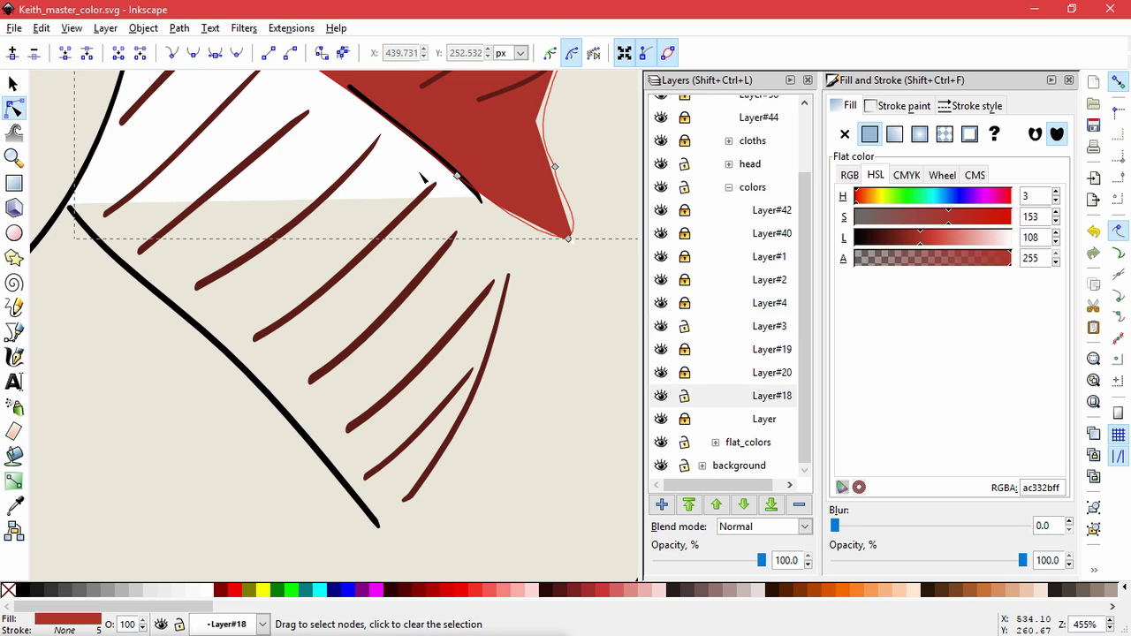
pyautogui.click(428, 200)
pyautogui.moveTo(430, 199); pyautogui.dragTo(510, 278)
pyautogui.moveTo(377, 200); pyautogui.dragTo(471, 408)
pyautogui.moveTo(325, 201); pyautogui.dragTo(406, 499)
# Place the remaining inserted sleeve nodes along the black lower outline of the hatched area, from its lower tip to the cuff seam.
pyautogui.moveTo(273, 202); pyautogui.dragTo(379, 523)
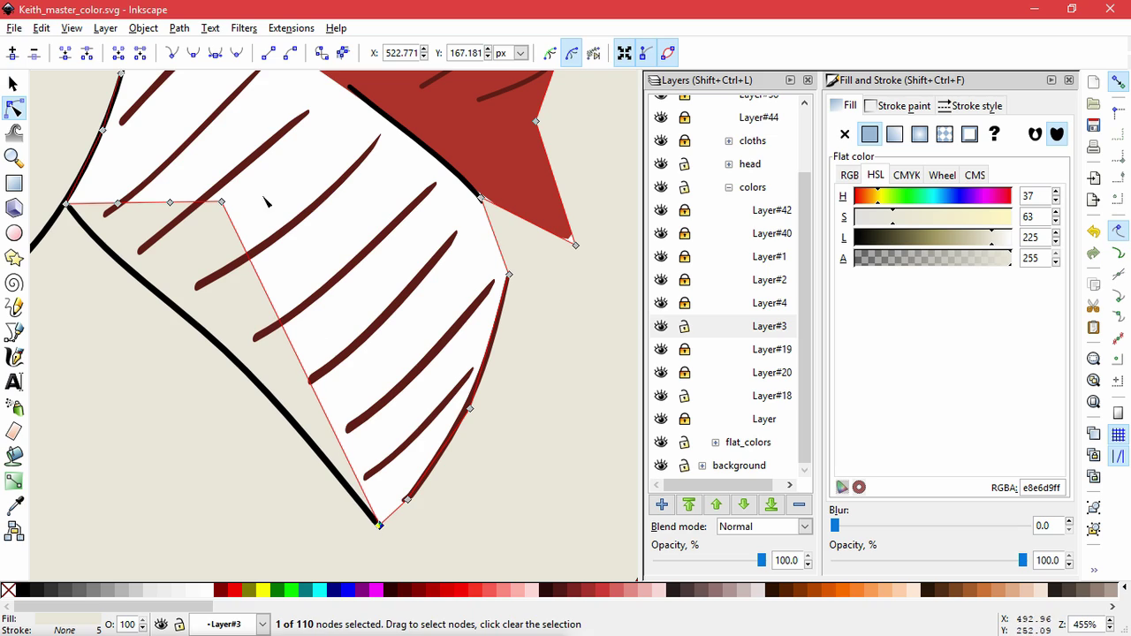
pyautogui.moveTo(223, 203); pyautogui.dragTo(259, 386)
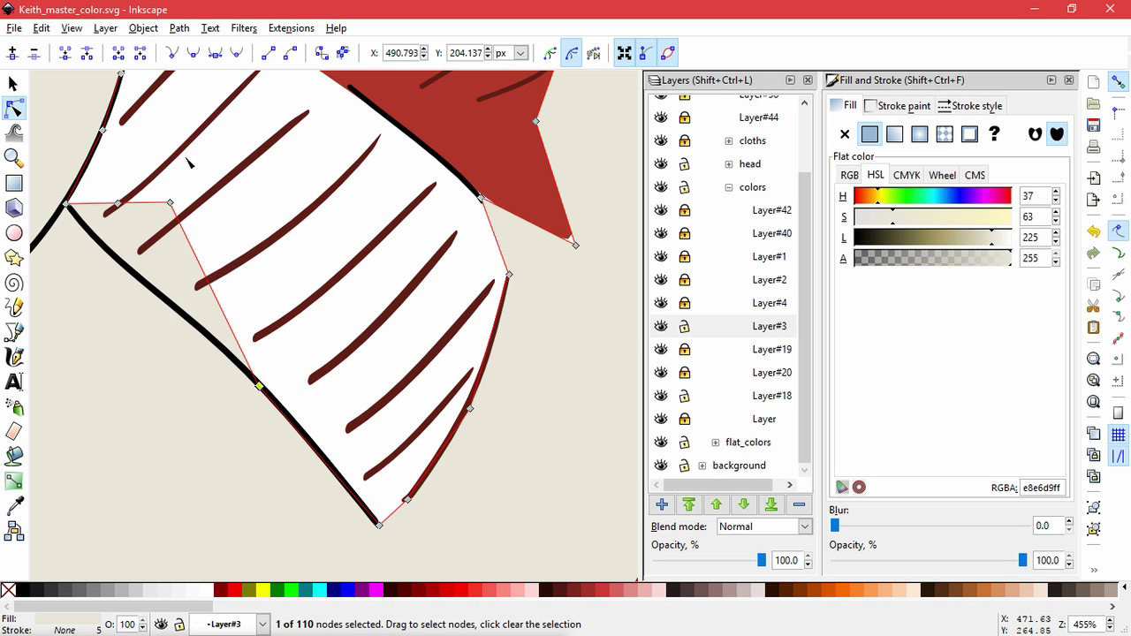
pyautogui.moveTo(157, 238); pyautogui.dragTo(178, 311)
pyautogui.moveTo(117, 205); pyautogui.dragTo(108, 250)
# Delete the surplus sleeve node beside the hatched area's lower tip and turn the remaining segment there into a straight line.
pyautogui.click(405, 482)
pyautogui.click(406, 499)
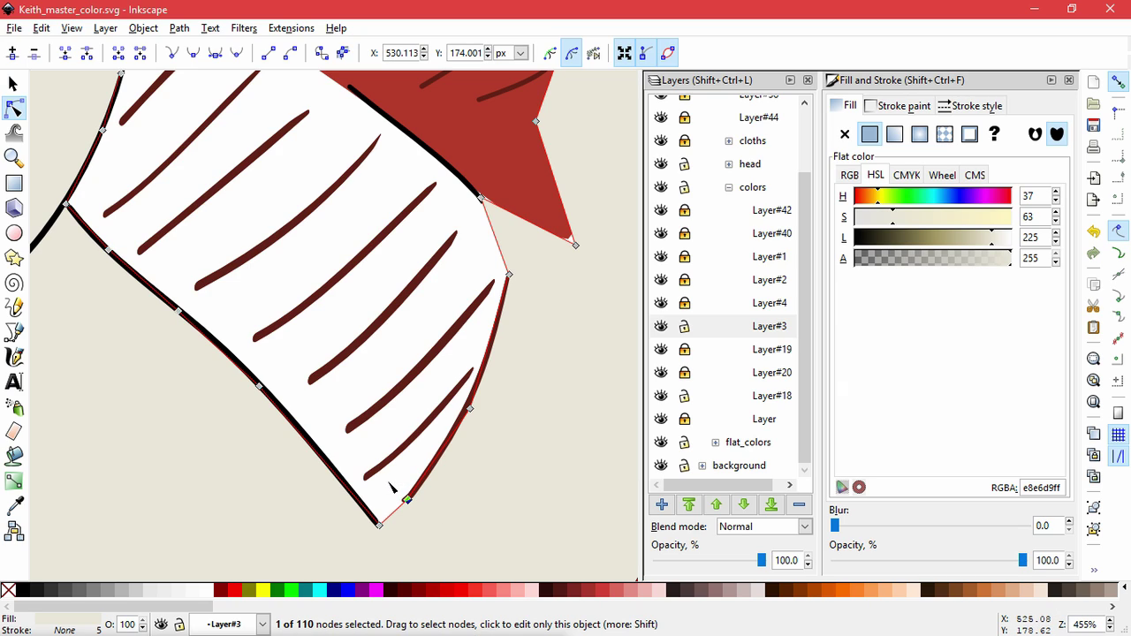
pyautogui.press('Delete')
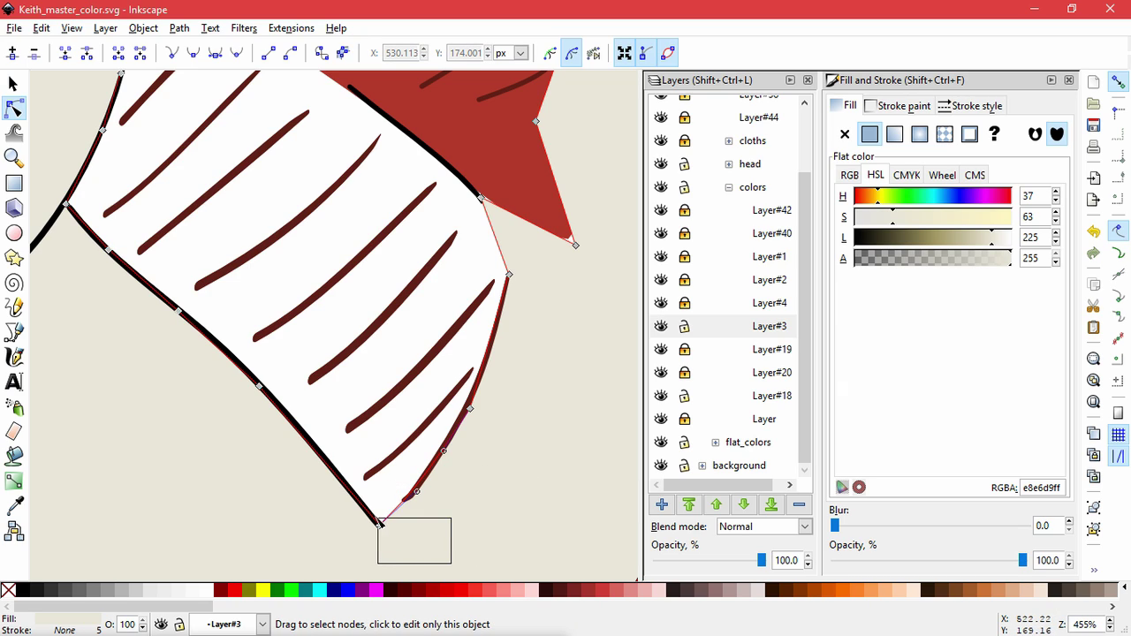
pyautogui.moveTo(378, 519); pyautogui.dragTo(382, 389)
pyautogui.moveTo(506, 559); pyautogui.dragTo(320, 391)
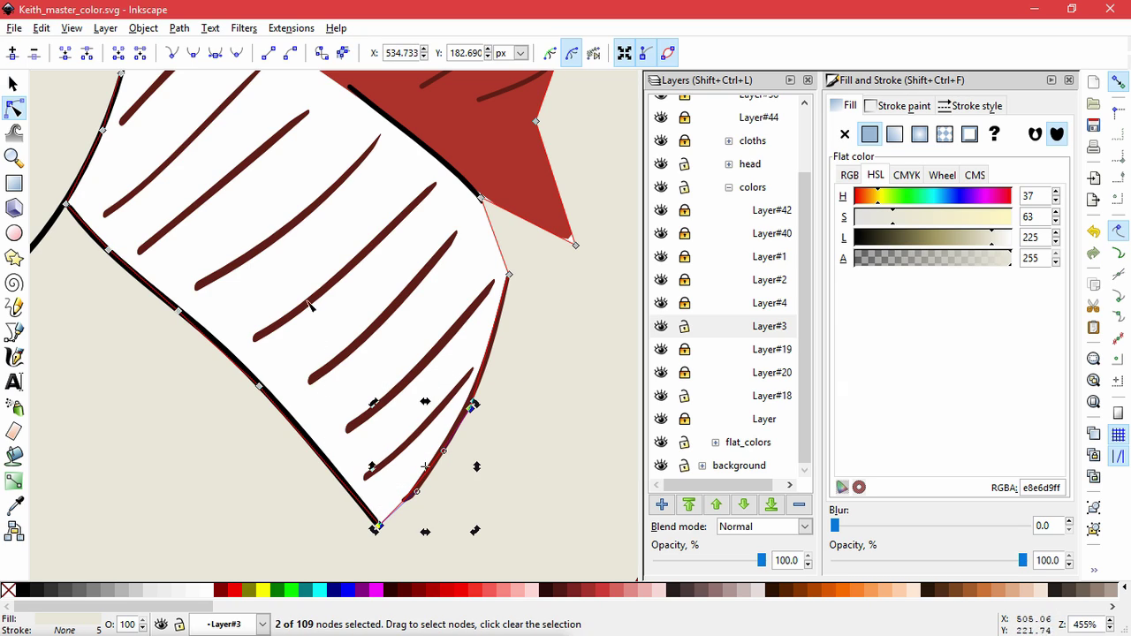
pyautogui.click(268, 53)
# Make the middle node of the hatched area's curved edge smooth and shape the sleeve path just outside the end hatch stroke.
pyautogui.click(471, 409)
pyautogui.click(201, 55)
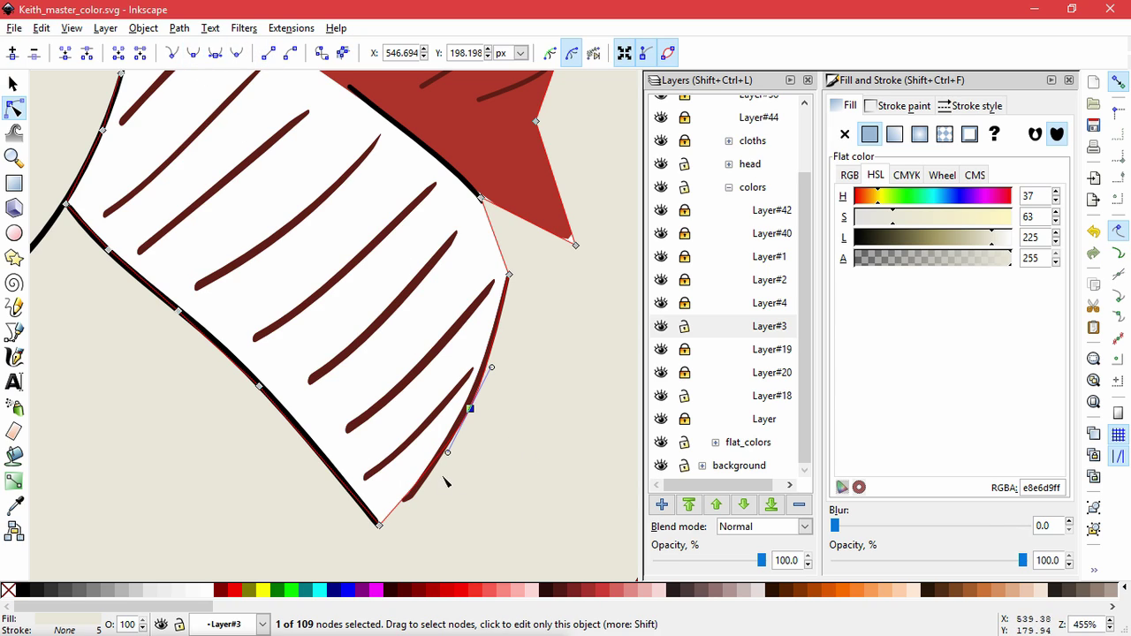
pyautogui.moveTo(447, 477); pyautogui.dragTo(431, 497)
pyautogui.moveTo(473, 412); pyautogui.dragTo(476, 413)
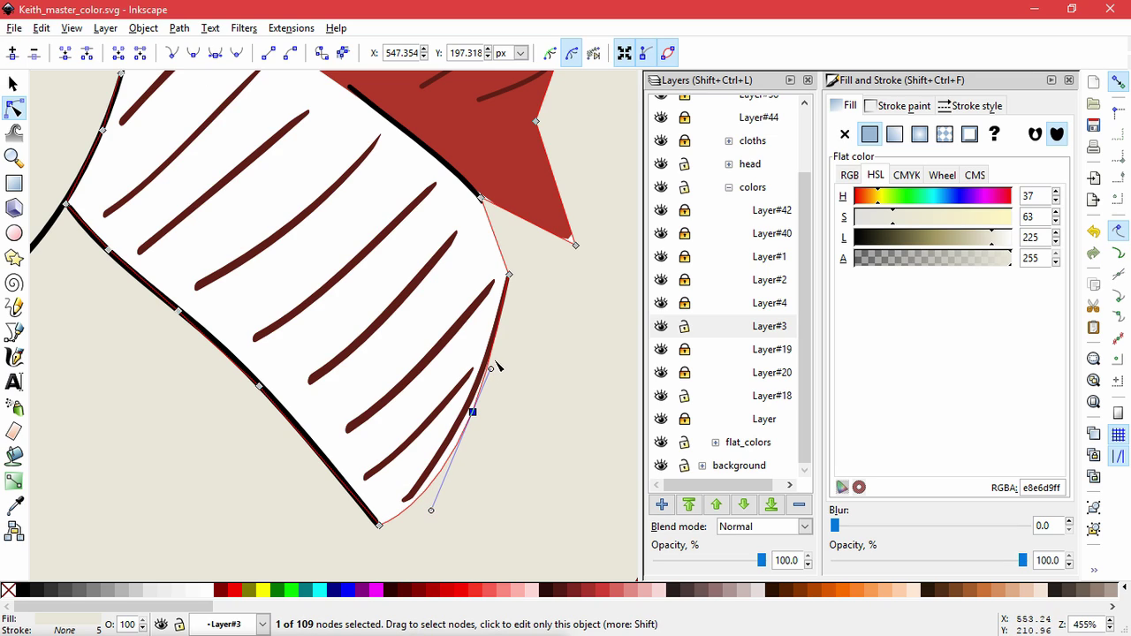
pyautogui.moveTo(511, 276); pyautogui.dragTo(521, 272)
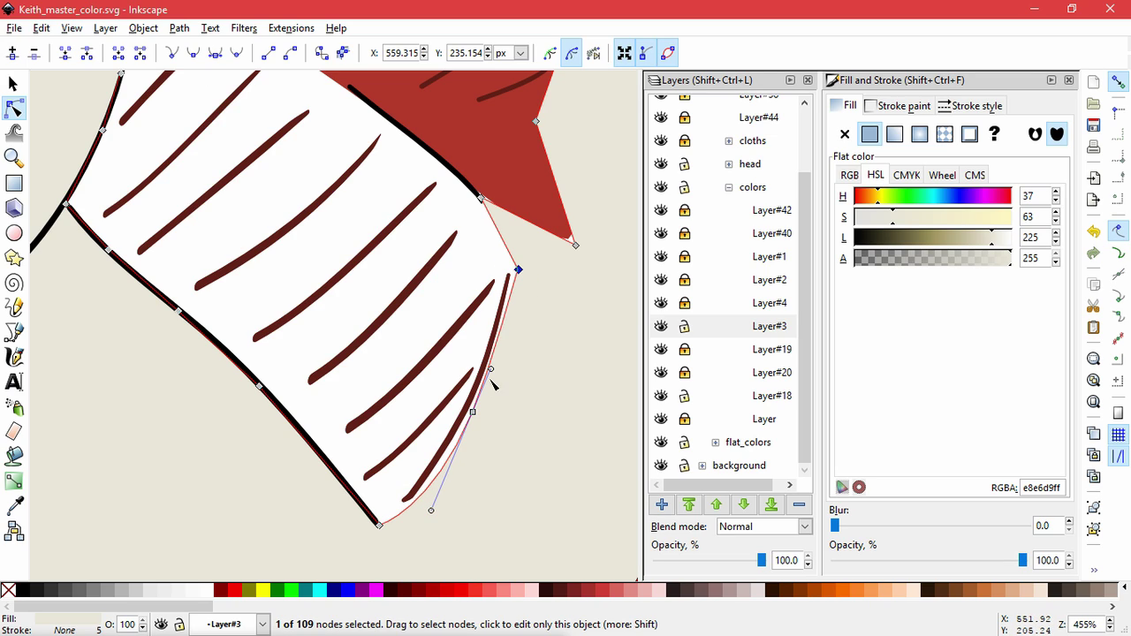
pyautogui.moveTo(491, 368); pyautogui.dragTo(496, 373)
# Edit the red jacket path on Layer#18, moving its corner node below the yellow patch outward along the black forearm line.
pyautogui.click(477, 194)
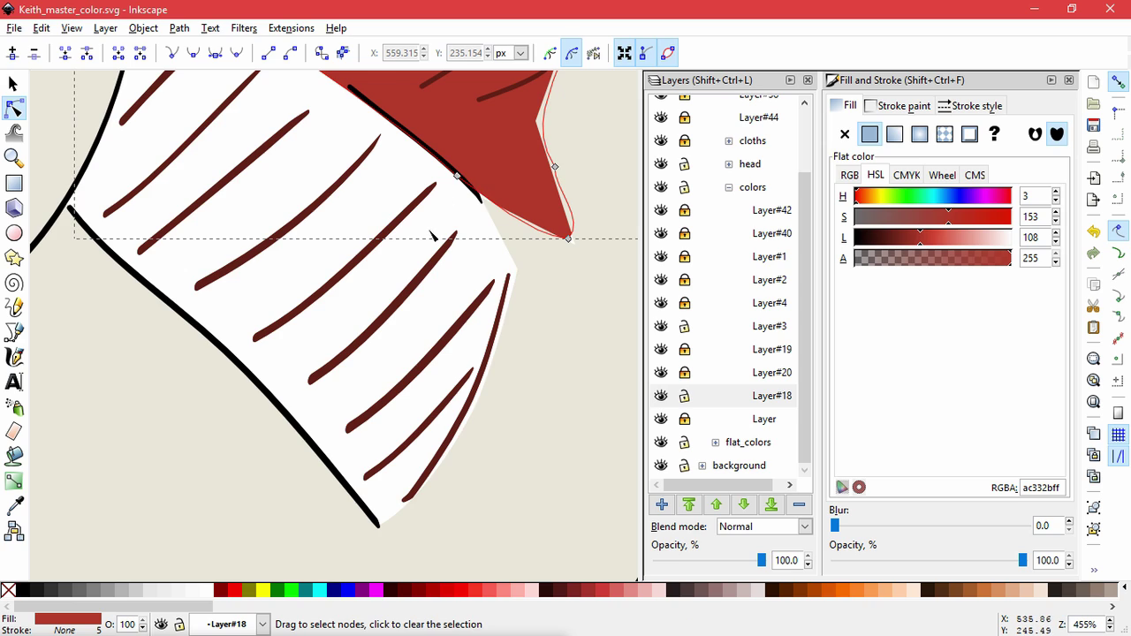
pyautogui.scroll(2, 434, 232)
pyautogui.scroll(-3, 434, 232)
pyautogui.moveTo(434, 200); pyautogui.dragTo(439, 286)
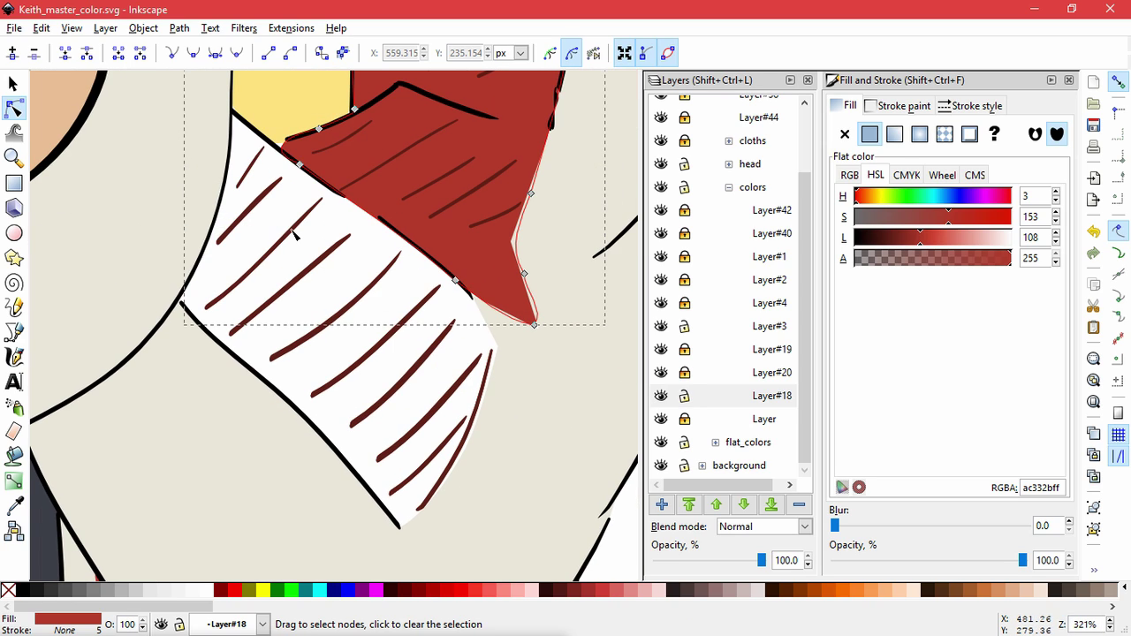
pyautogui.scroll(2, 281, 163)
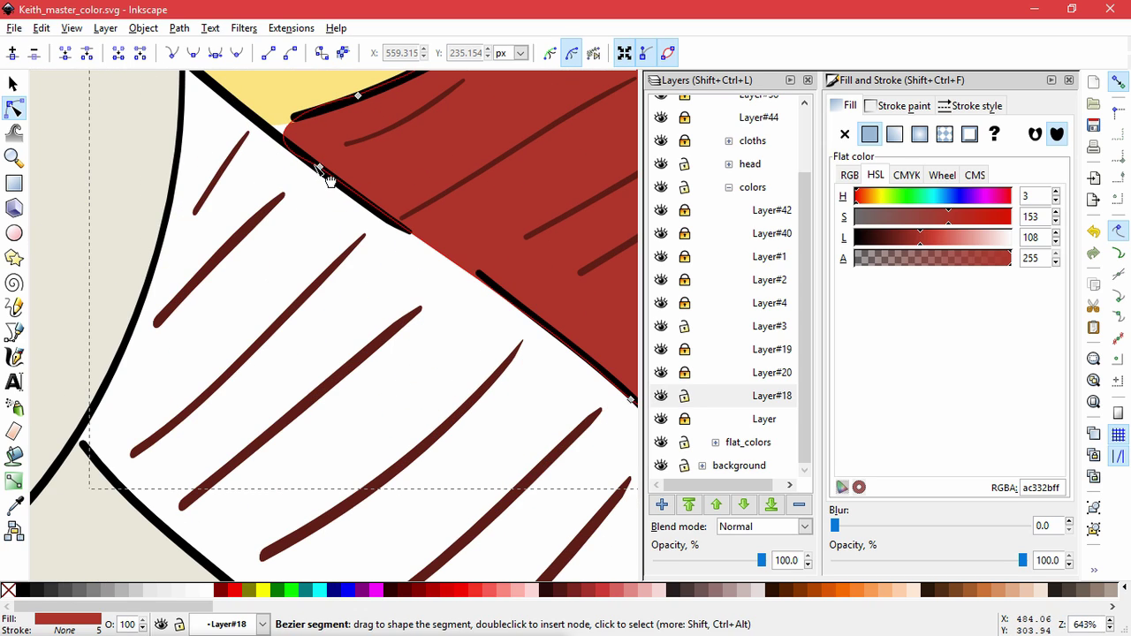
pyautogui.moveTo(319, 166); pyautogui.dragTo(263, 128)
pyautogui.moveTo(184, 97); pyautogui.dragTo(253, 121)
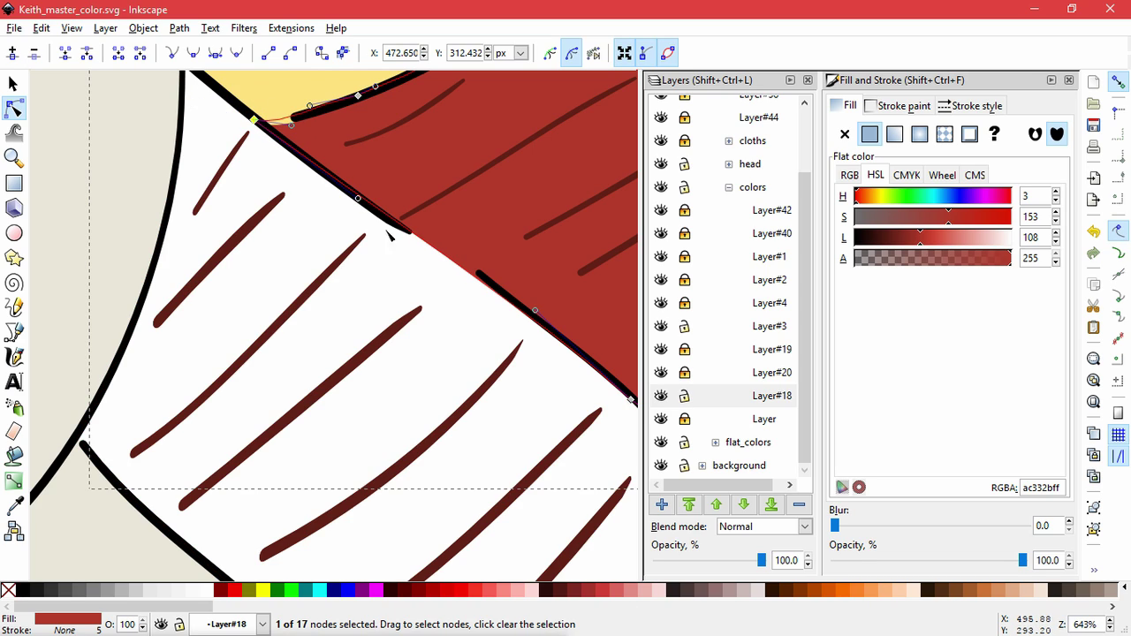
# Insert seven new nodes in the red path's segment along the black line above the hatched forearm area.
pyautogui.scroll(-1, 465, 340)
pyautogui.moveTo(451, 360); pyautogui.dragTo(396, 317)
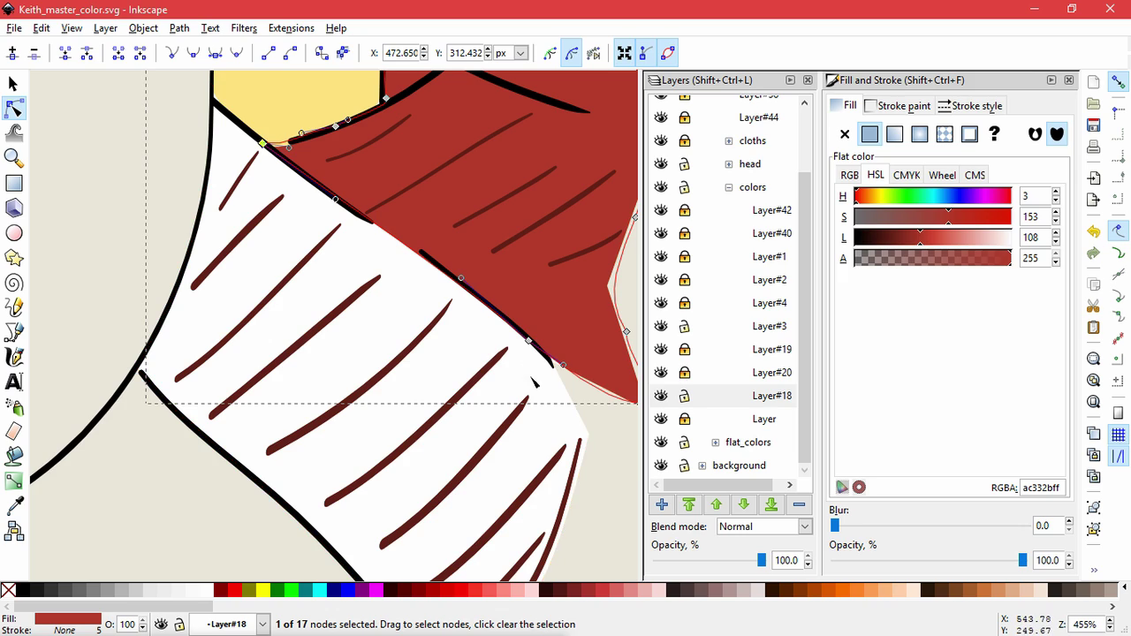
pyautogui.keyDown('shift'); pyautogui.click(530, 343); pyautogui.keyUp('shift')
pyautogui.click(14, 54)
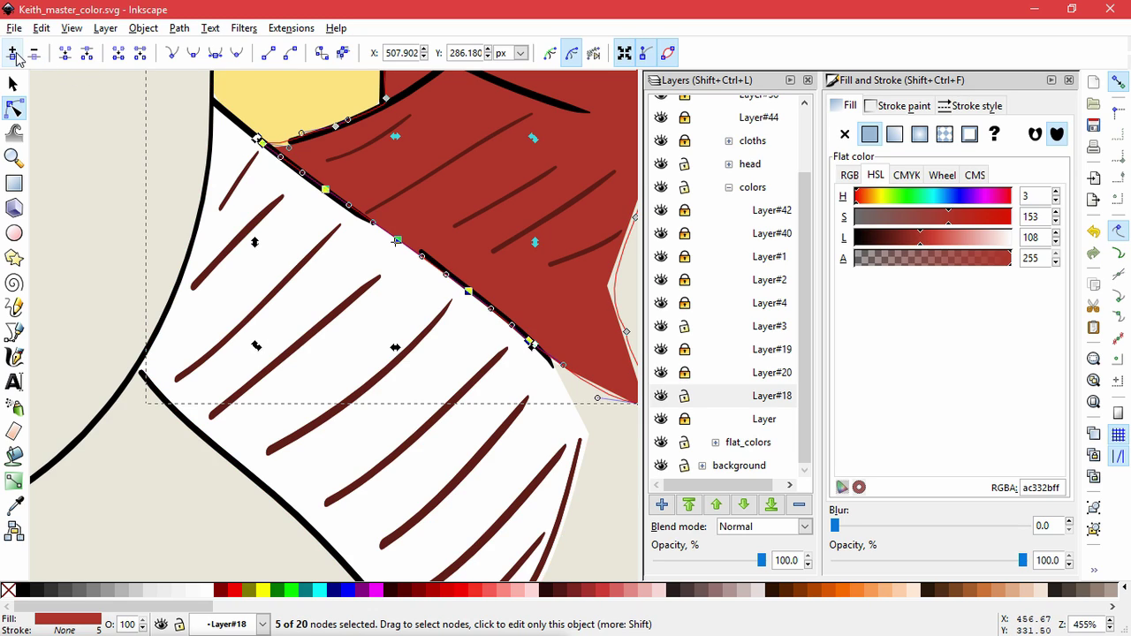
pyautogui.click(282, 181)
# Move the first new red path nodes to the yellow patch's lower corner and down the cuff seam to the hatched area's lower outline.
pyautogui.moveTo(291, 166); pyautogui.dragTo(209, 140)
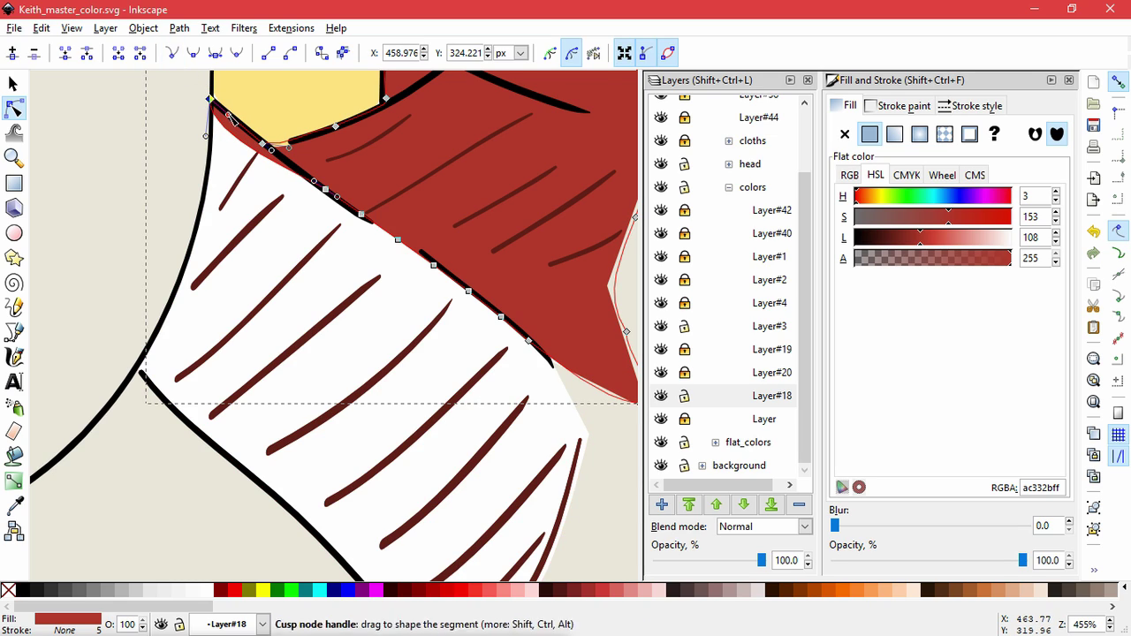
pyautogui.moveTo(206, 137); pyautogui.dragTo(210, 138)
pyautogui.moveTo(326, 189); pyautogui.dragTo(207, 196)
pyautogui.moveTo(361, 214); pyautogui.dragTo(186, 274)
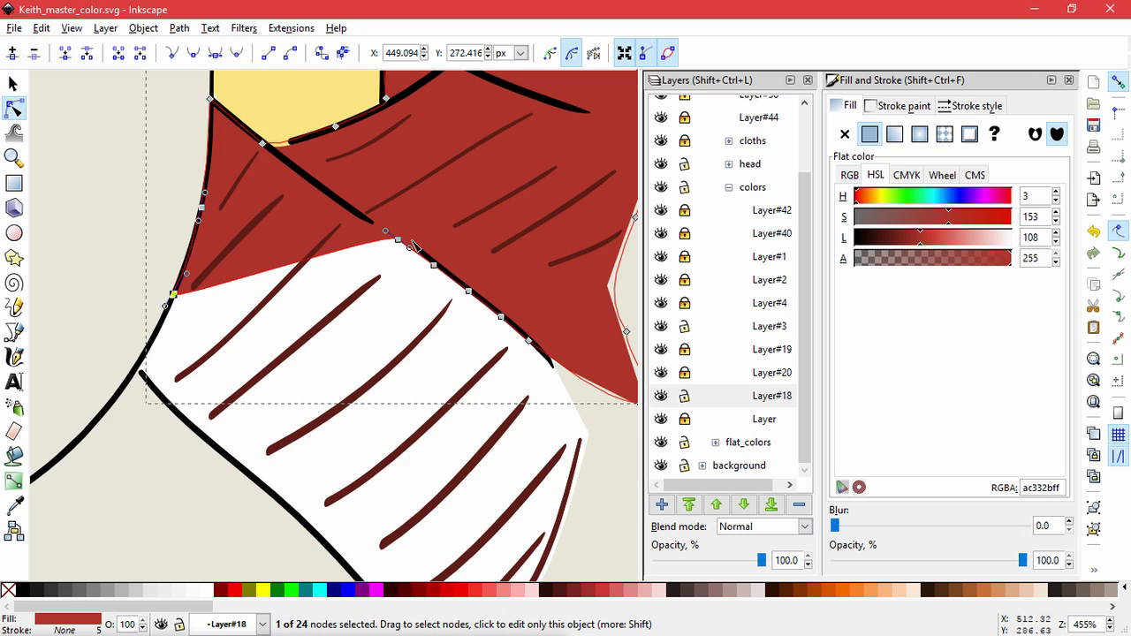
pyautogui.moveTo(398, 239); pyautogui.dragTo(145, 352)
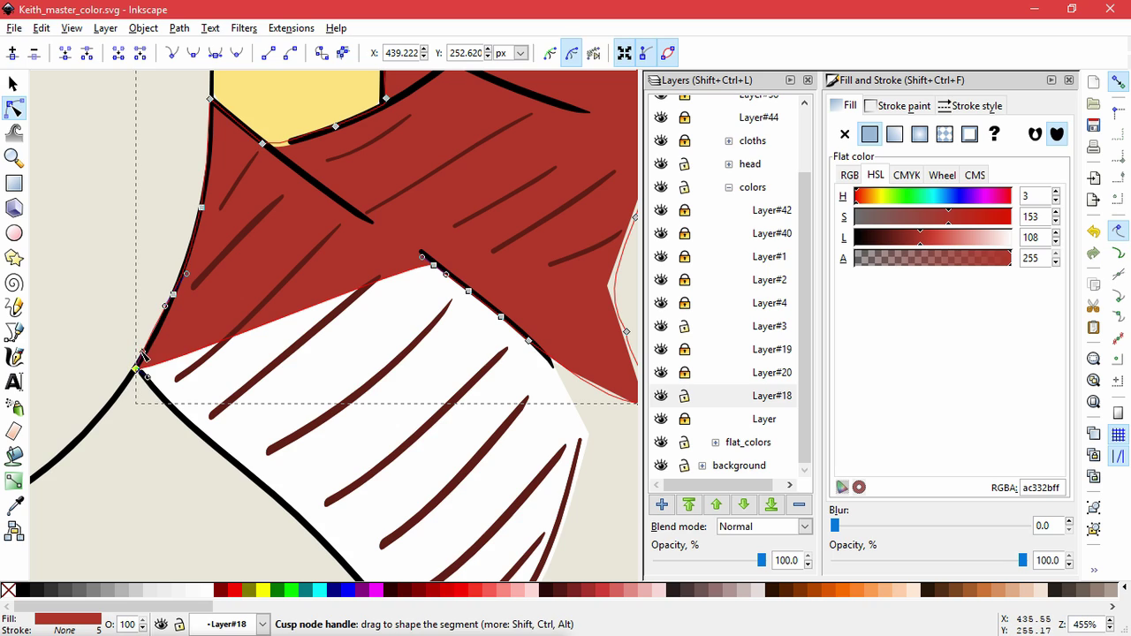
# Move the next red path nodes along the black lower outline of the forearm to the hatched area's lower tip.
pyautogui.moveTo(434, 265); pyautogui.dragTo(204, 443)
pyautogui.scroll(-2, 455, 256)
pyautogui.moveTo(451, 221); pyautogui.dragTo(308, 474)
pyautogui.scroll(-3, 331, 393)
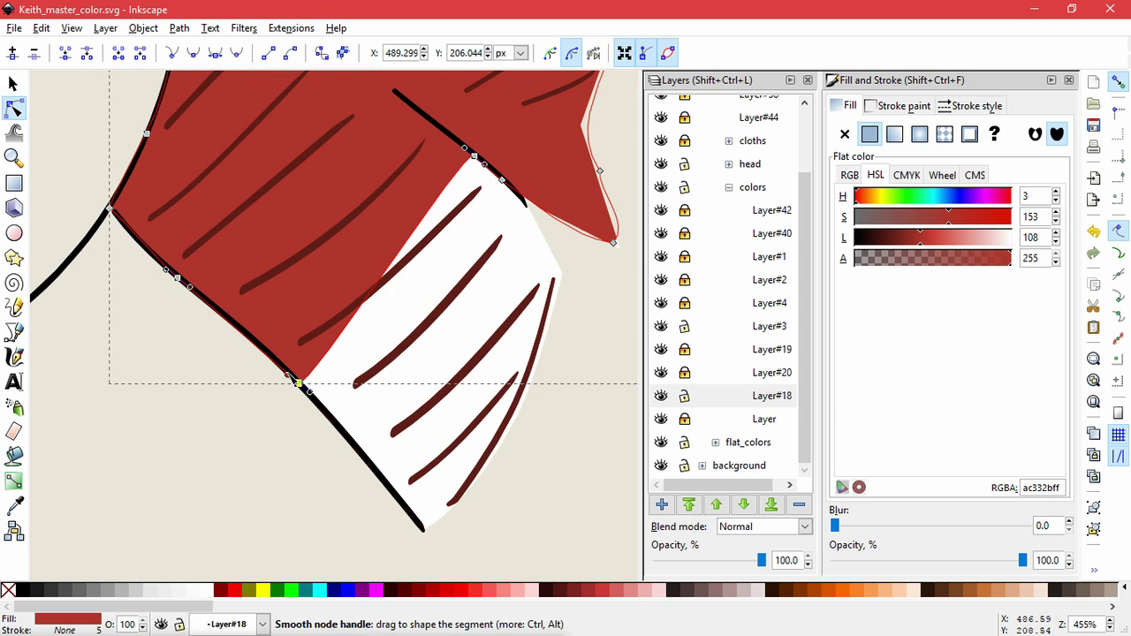
pyautogui.moveTo(308, 391); pyautogui.dragTo(306, 394)
pyautogui.moveTo(474, 157); pyautogui.dragTo(432, 539)
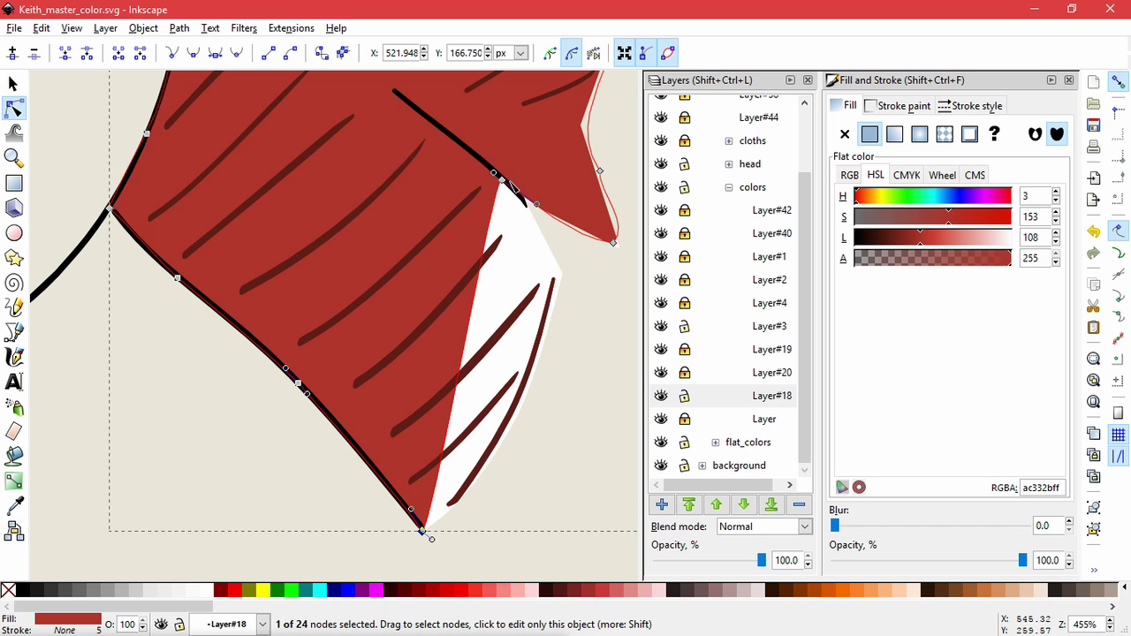
# Insert additional nodes in the red path's straight segment between the black upper forearm line and the hatched area's lower tip.
pyautogui.moveTo(475, 139); pyautogui.dragTo(513, 191)
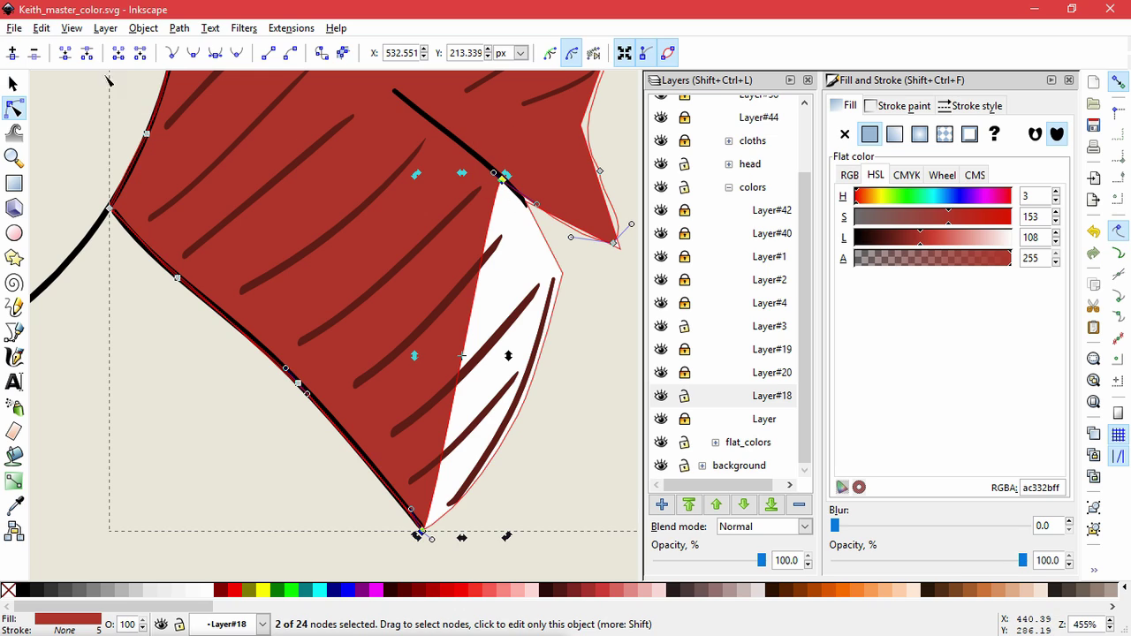
pyautogui.click(13, 55)
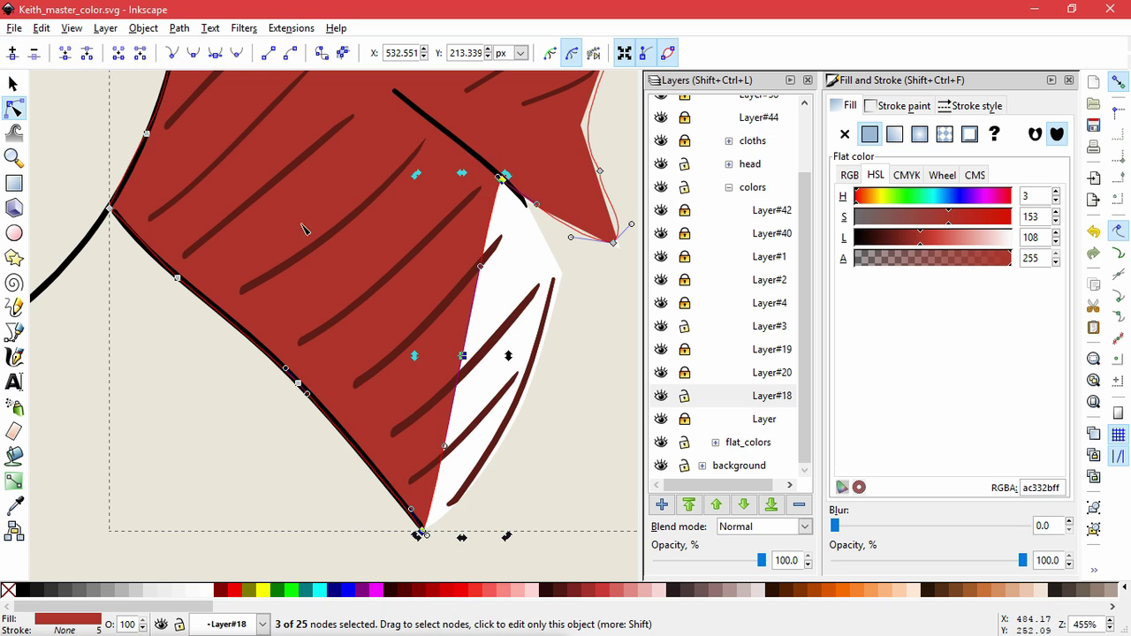
pyautogui.click(507, 402)
pyautogui.click(456, 205)
pyautogui.moveTo(496, 324); pyautogui.dragTo(502, 383)
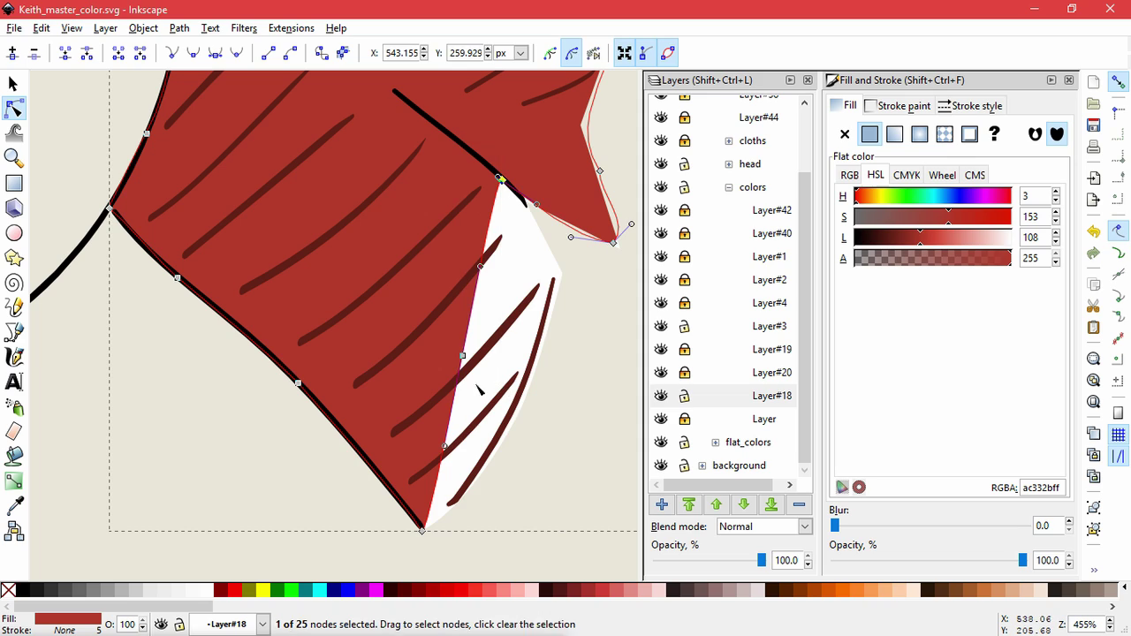
pyautogui.moveTo(441, 345); pyautogui.dragTo(481, 384)
pyautogui.click(12, 53)
# Move the new red path nodes out to the hatched area's curved edge so the red fill covers the remaining white gap.
pyautogui.click(522, 238)
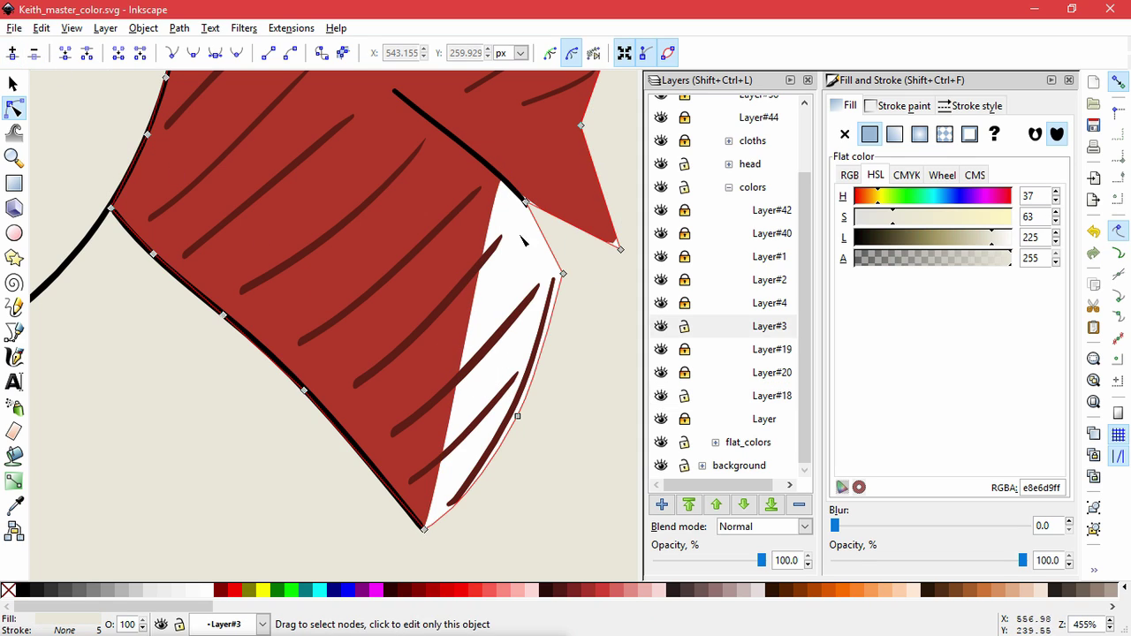
pyautogui.click(486, 237)
pyautogui.moveTo(487, 233); pyautogui.dragTo(539, 209)
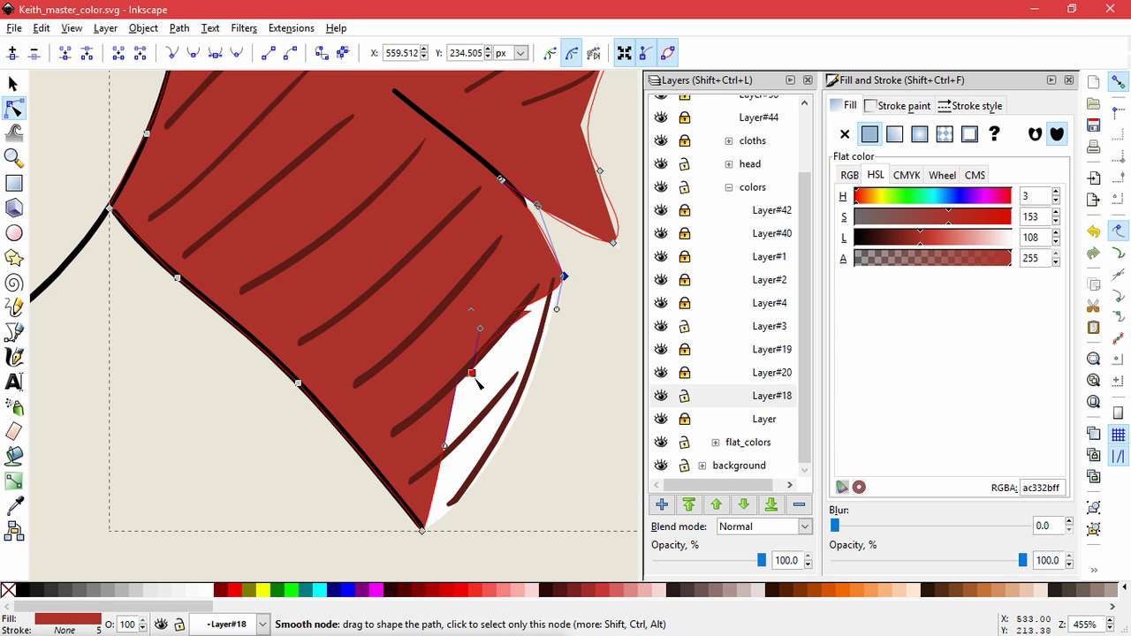
pyautogui.moveTo(463, 356); pyautogui.dragTo(529, 401)
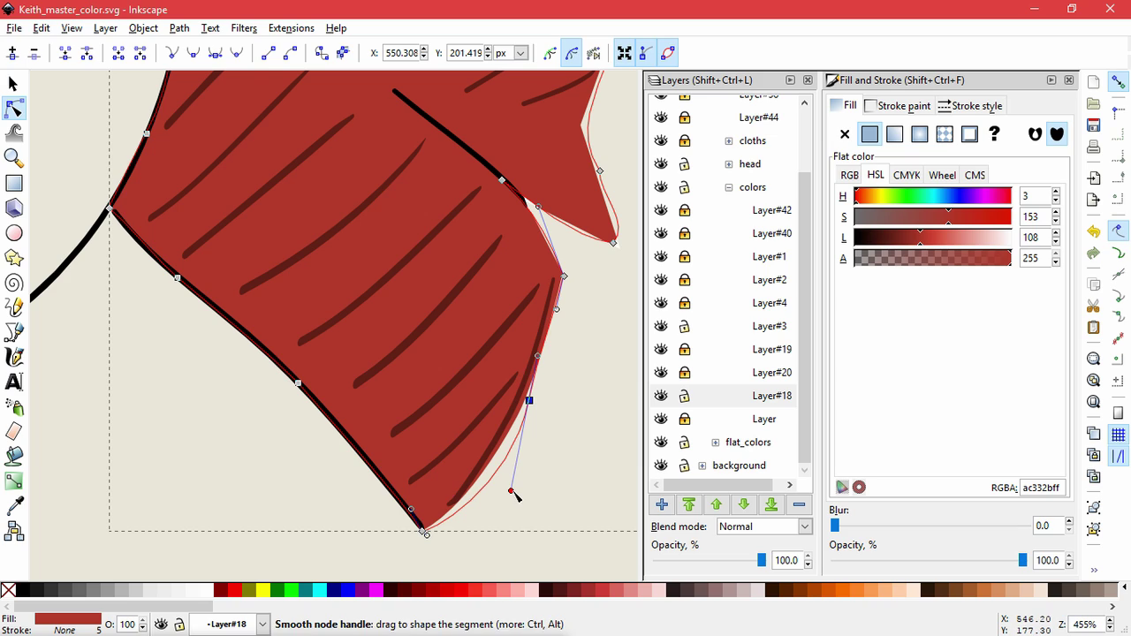
# Nudge the cream sleeve path's nodes on the curved edge and at the end of the black forearm line to fit the red fill.
pyautogui.click(577, 472)
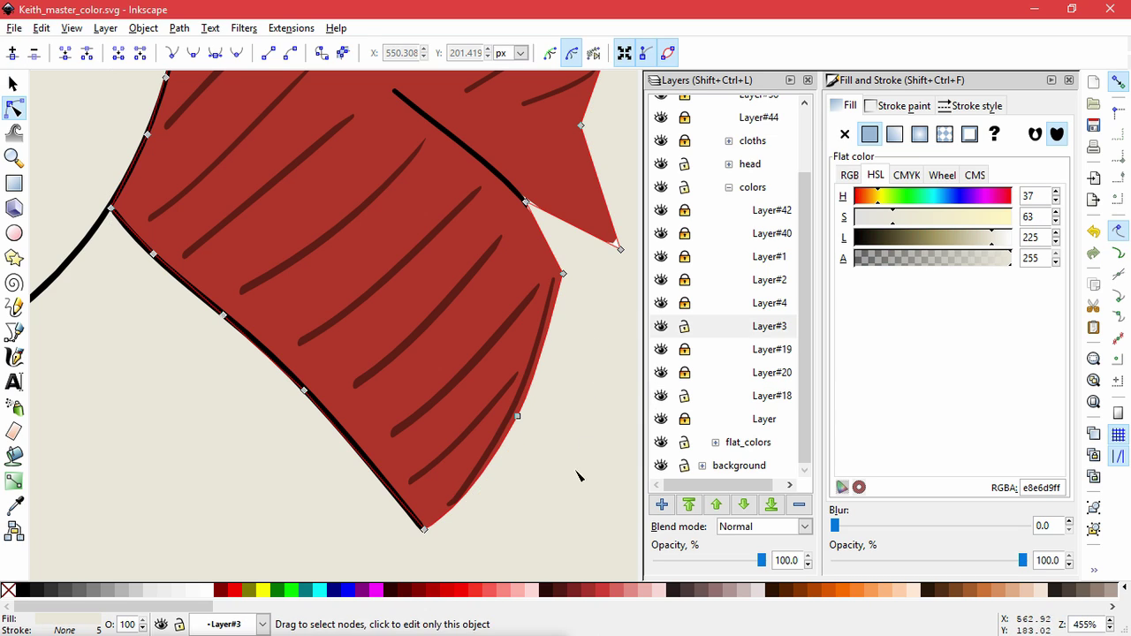
pyautogui.moveTo(516, 416); pyautogui.dragTo(517, 422)
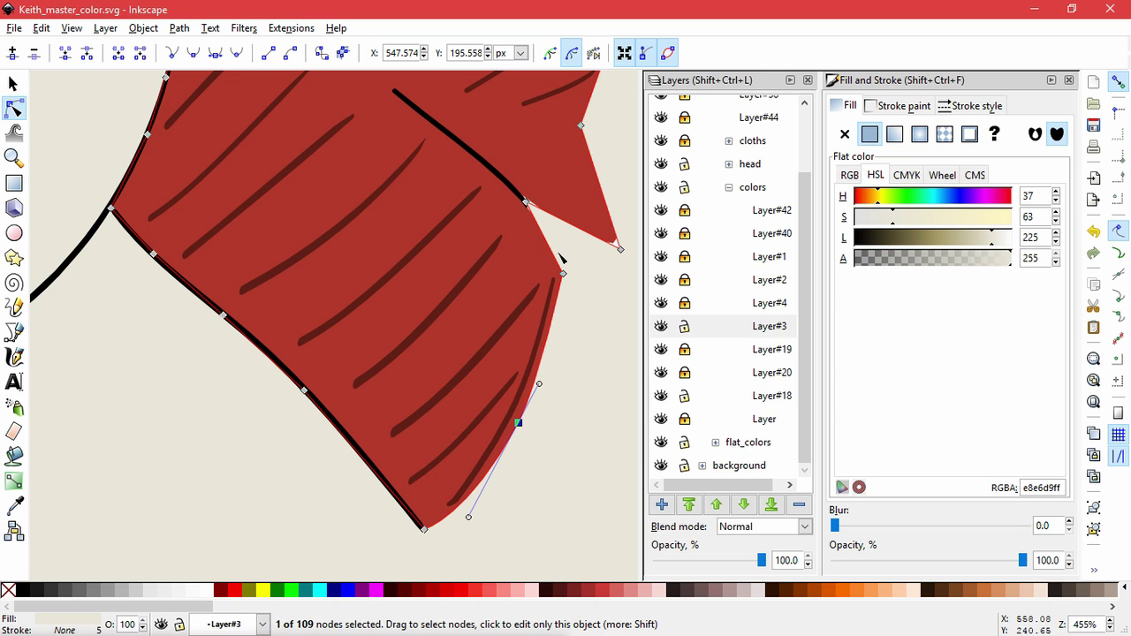
pyautogui.moveTo(527, 203); pyautogui.dragTo(516, 191)
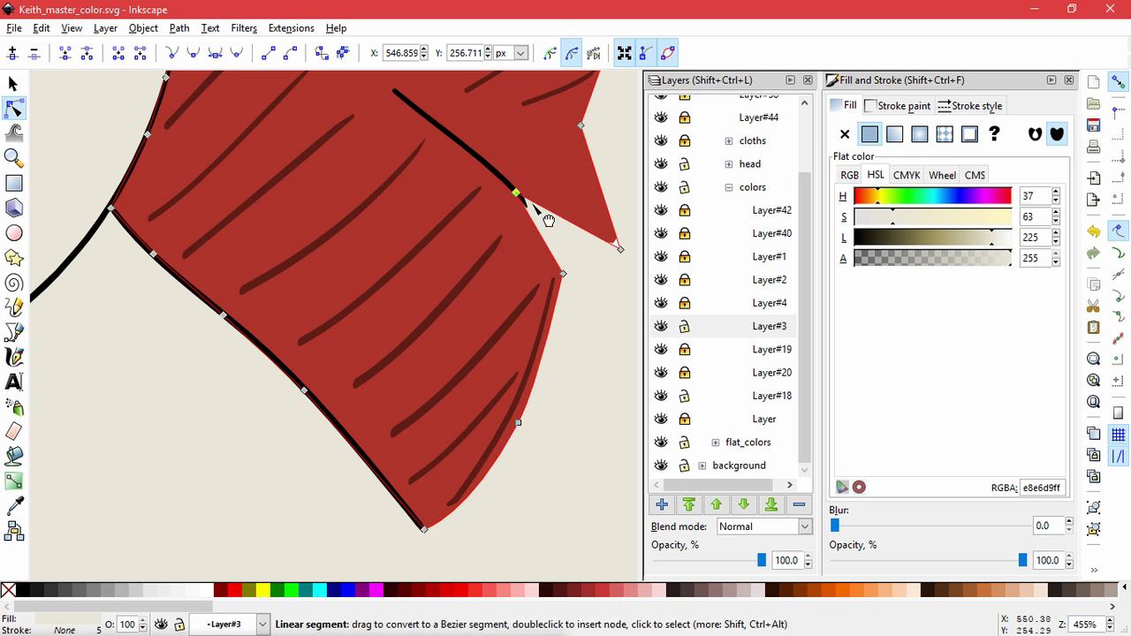
# Move the red jacket path's pointed tip node outward to cover the gap beside the forearm, and deselect the path.
pyautogui.click(602, 226)
pyautogui.moveTo(618, 246); pyautogui.dragTo(630, 263)
pyautogui.scroll(-5, 599, 335)
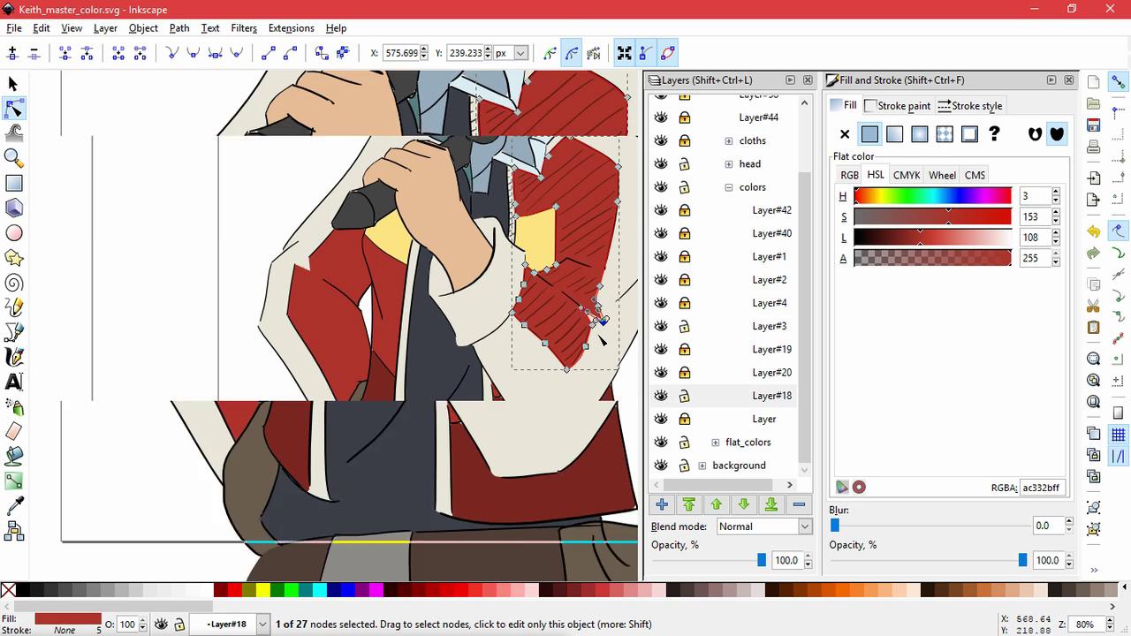
pyautogui.click(624, 396)
pyautogui.moveTo(625, 397); pyautogui.dragTo(543, 399)
pyautogui.scroll(-1, 570, 347)
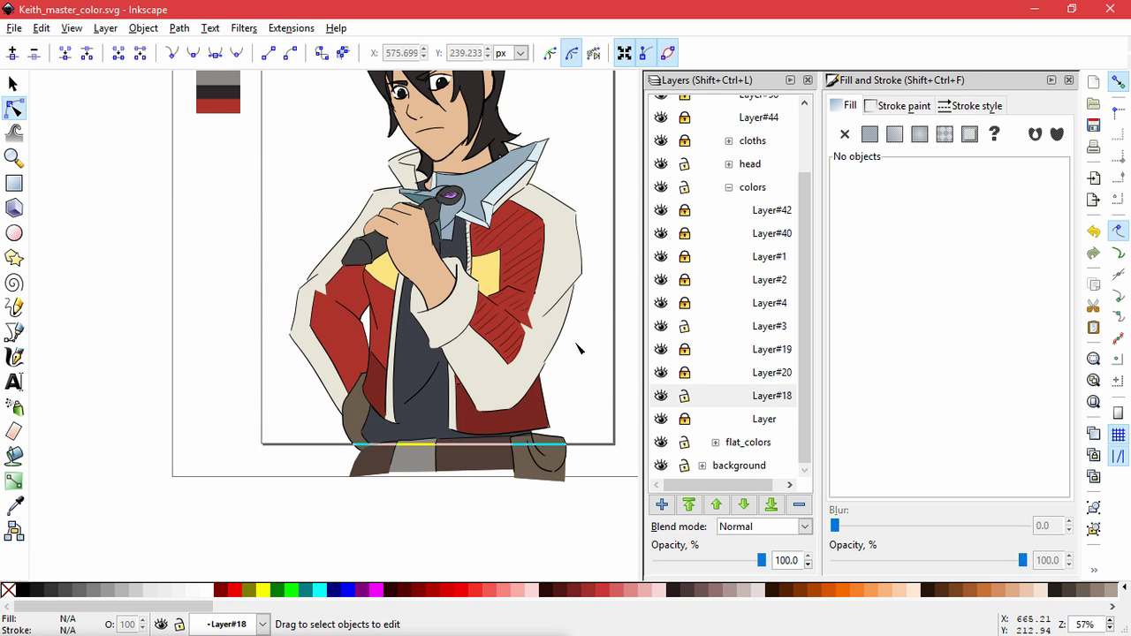
# Hide Layer#18, Layer#20, Layer#19 and Layer#3, and lock Layer#18 and Layer#3.
pyautogui.click(660, 397)
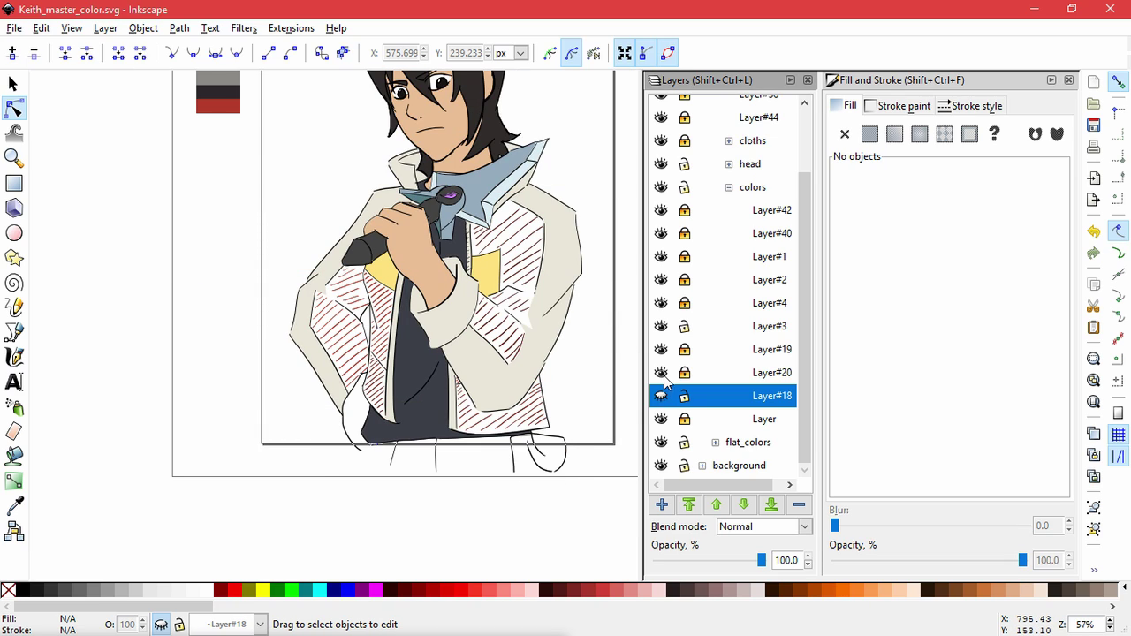
pyautogui.click(661, 373)
pyautogui.click(661, 349)
pyautogui.click(662, 326)
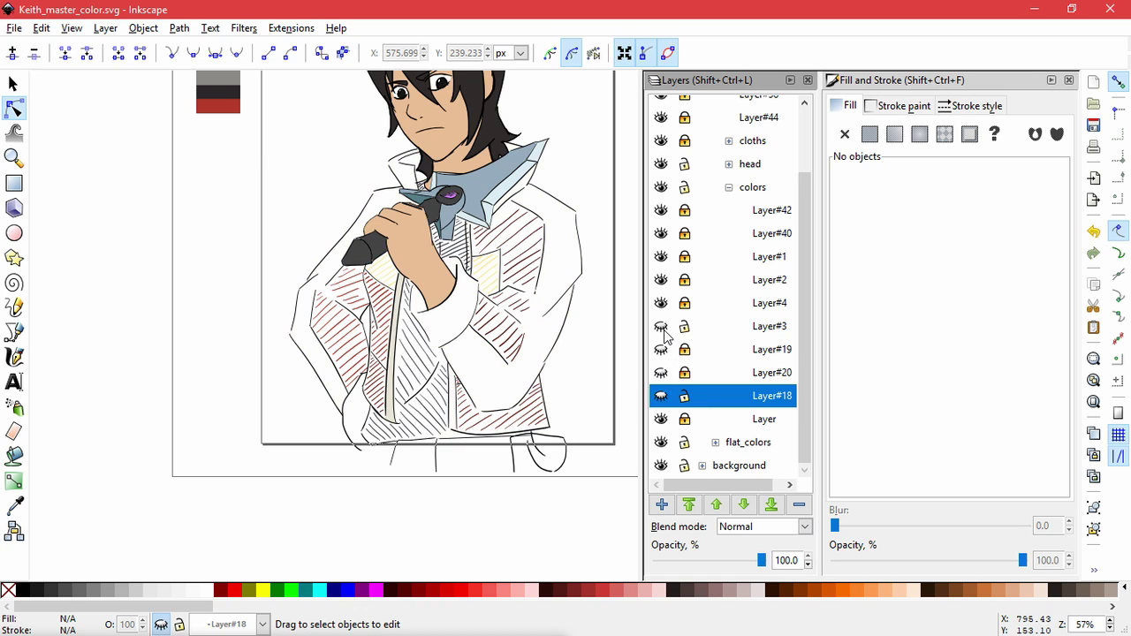
pyautogui.click(686, 397)
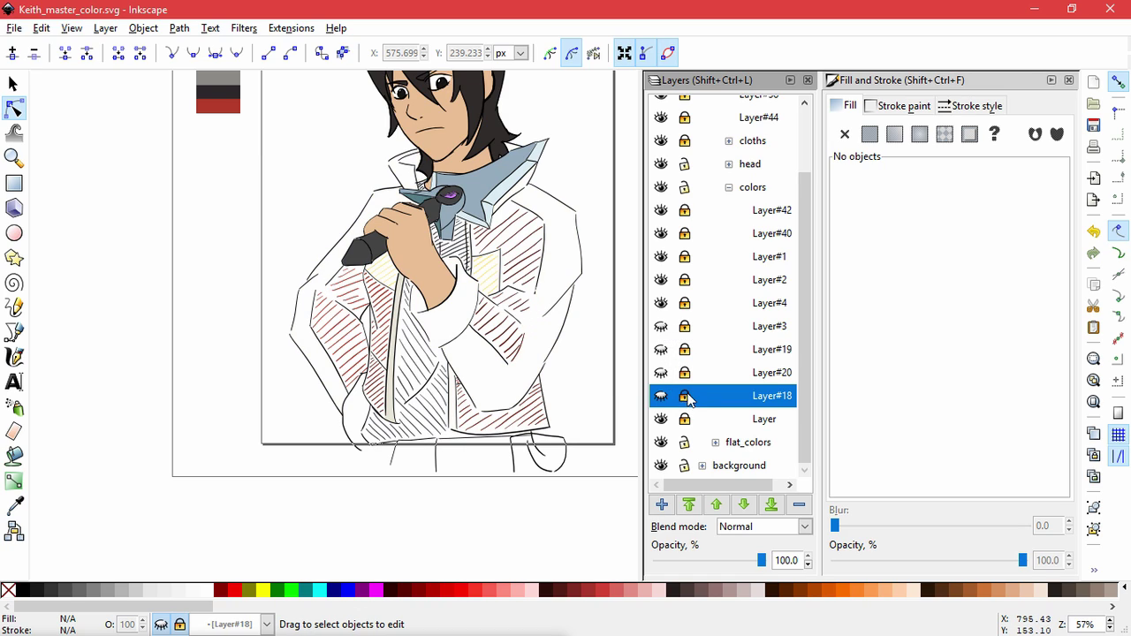
# Check the contents of Layer#42 and Layer#40 by toggling their visibility, unlock Layer#40 and activate the Selector tool.
pyautogui.click(661, 212)
pyautogui.click(661, 212)
pyautogui.click(661, 234)
pyautogui.click(661, 234)
pyautogui.press('s')
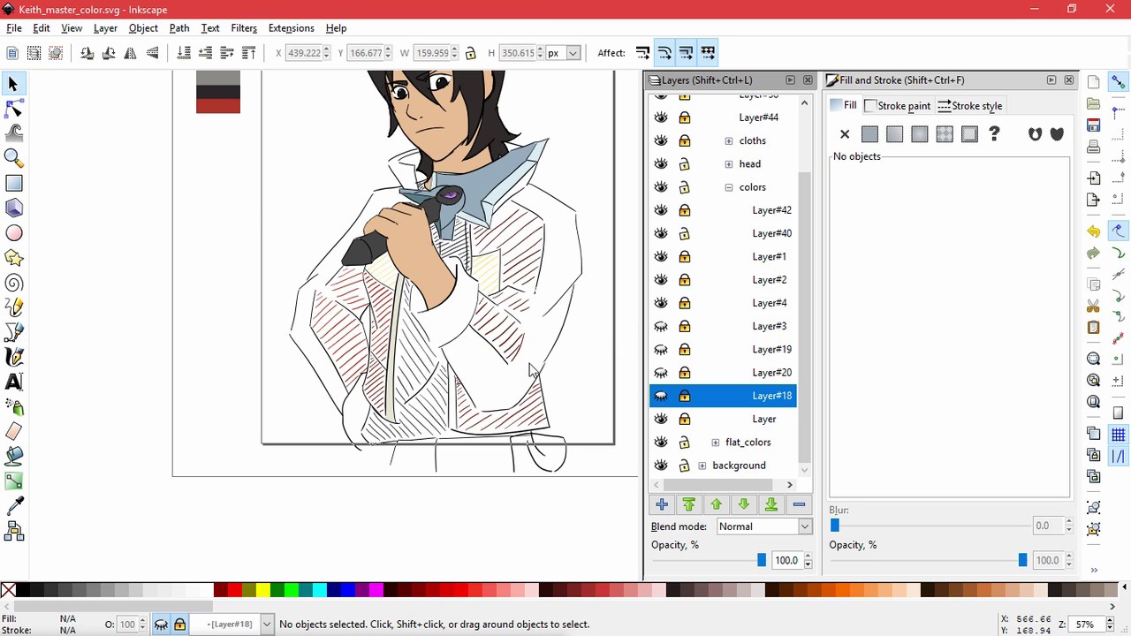
# Copy the fill code 5e1c17ff from the dark red hatch strokes on the folded forearm's sleeve, and deselect them.
pyautogui.moveTo(530, 367); pyautogui.dragTo(477, 309)
pyautogui.doubleClick(1016, 488)
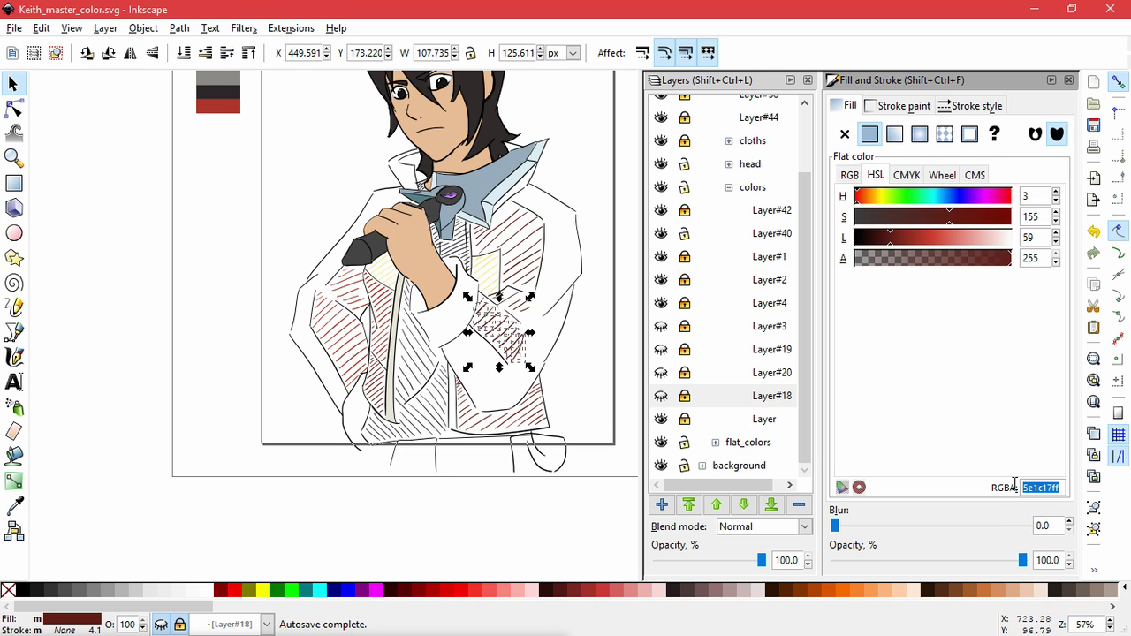
pyautogui.click(516, 393)
# Recolour the four hatch strokes in the small triangle at the tip of the lower jacket with fill 5e1c17ff.
pyautogui.scroll(3, 530, 415)
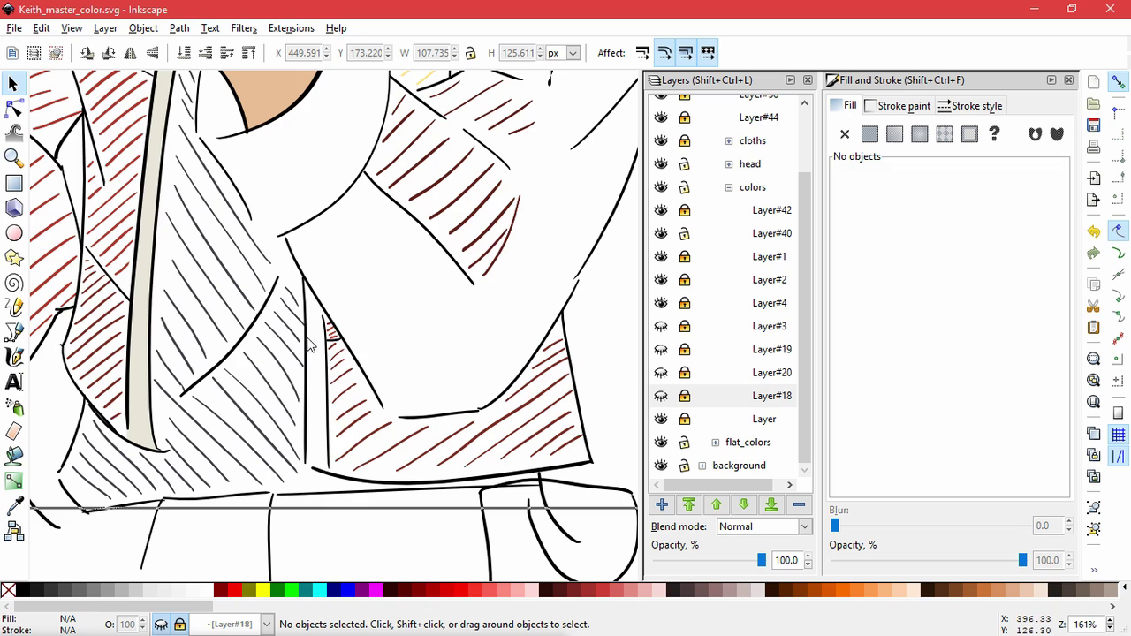
pyautogui.scroll(3, 322, 333)
pyautogui.moveTo(330, 291); pyautogui.dragTo(375, 367)
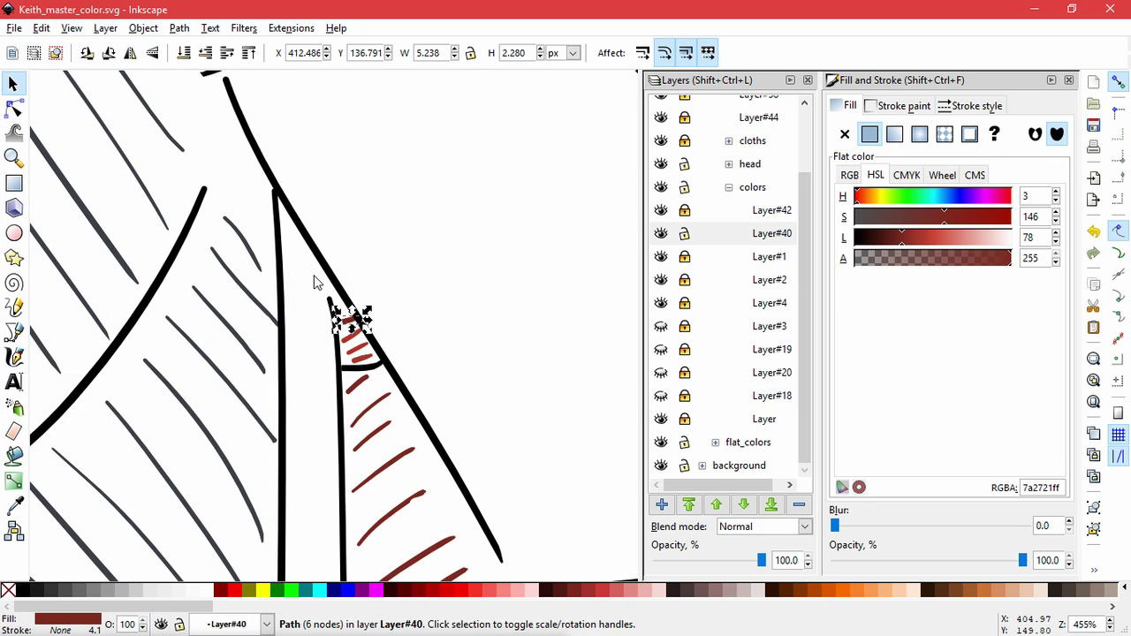
pyautogui.doubleClick(1029, 486)
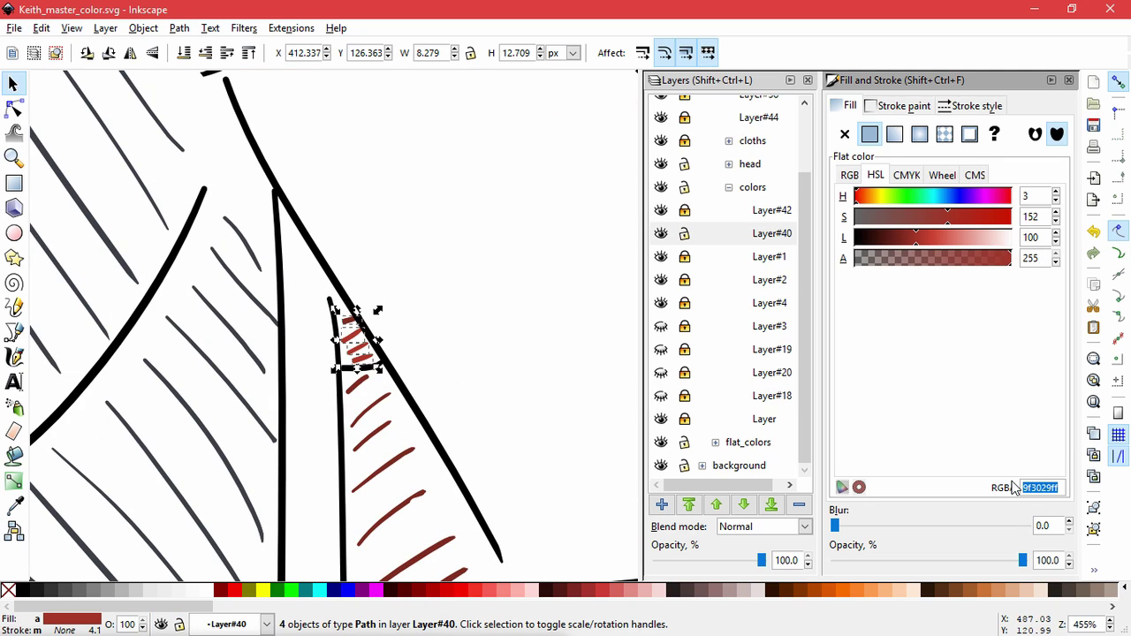
pyautogui.click(425, 303)
pyautogui.scroll(-3, 394, 307)
pyautogui.scroll(-2, 168, 265)
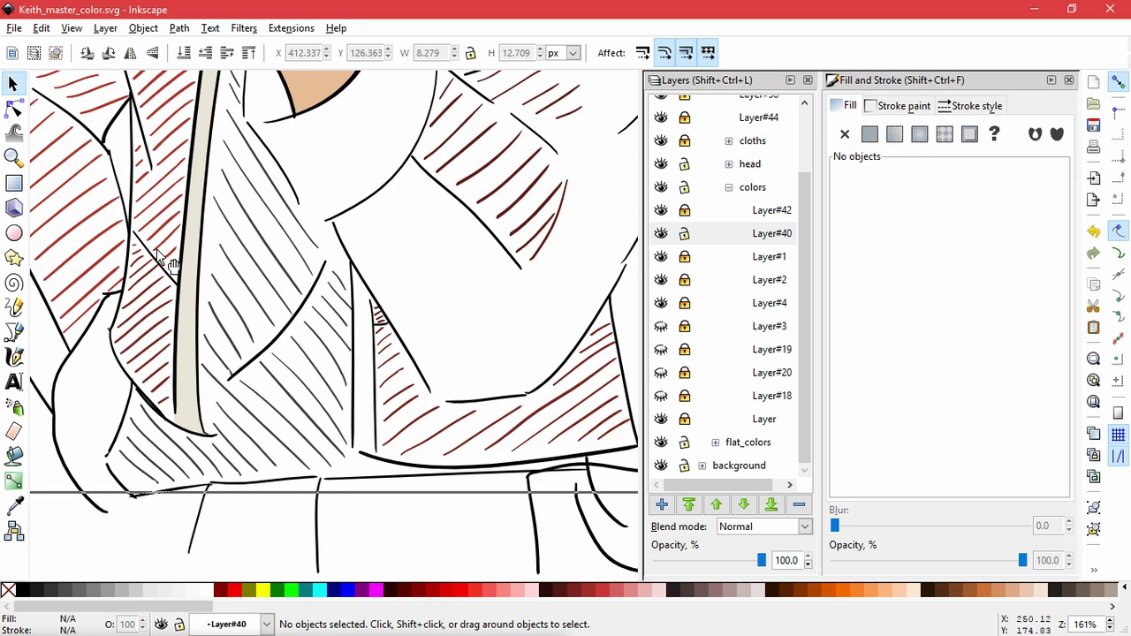
pyautogui.moveTo(126, 334); pyautogui.dragTo(344, 426)
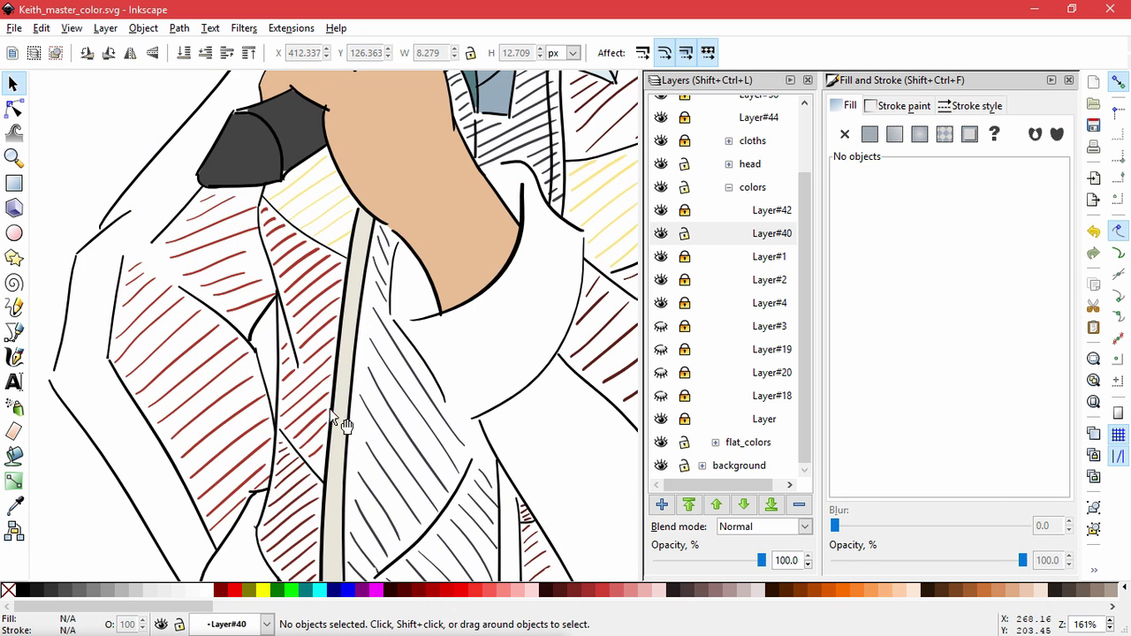
pyautogui.moveTo(237, 548)
pyautogui.mouseDown()
pyautogui.moveTo(221, 499)
pyautogui.moveTo(261, 488)
pyautogui.moveTo(225, 511)
pyautogui.mouseUp()
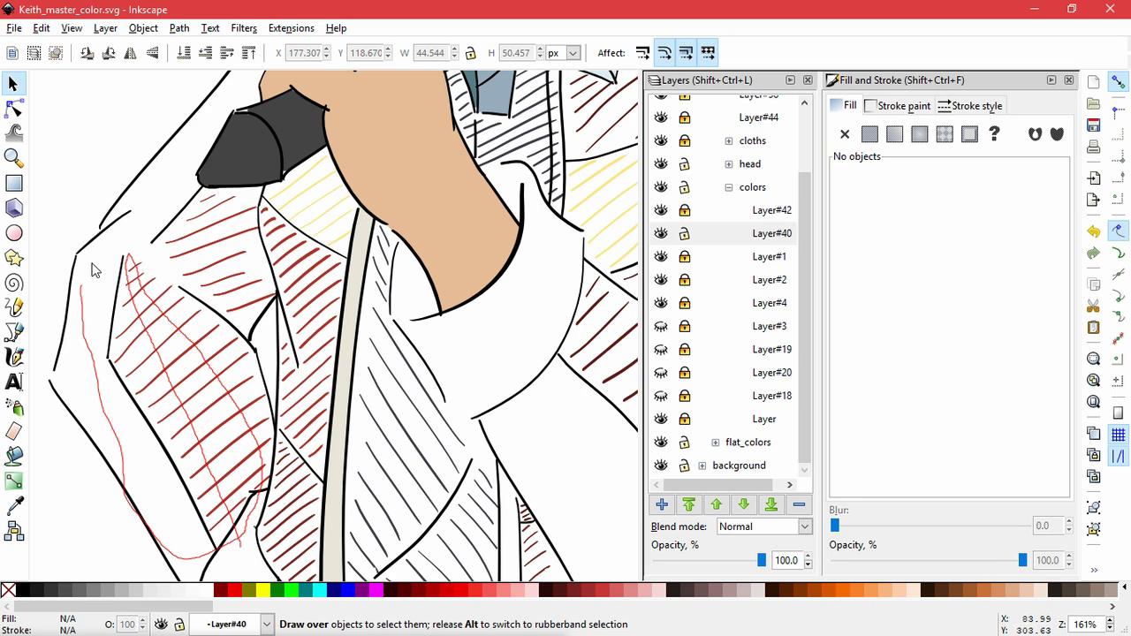
pyautogui.moveTo(106, 268); pyautogui.dragTo(232, 542)
pyautogui.click(247, 559)
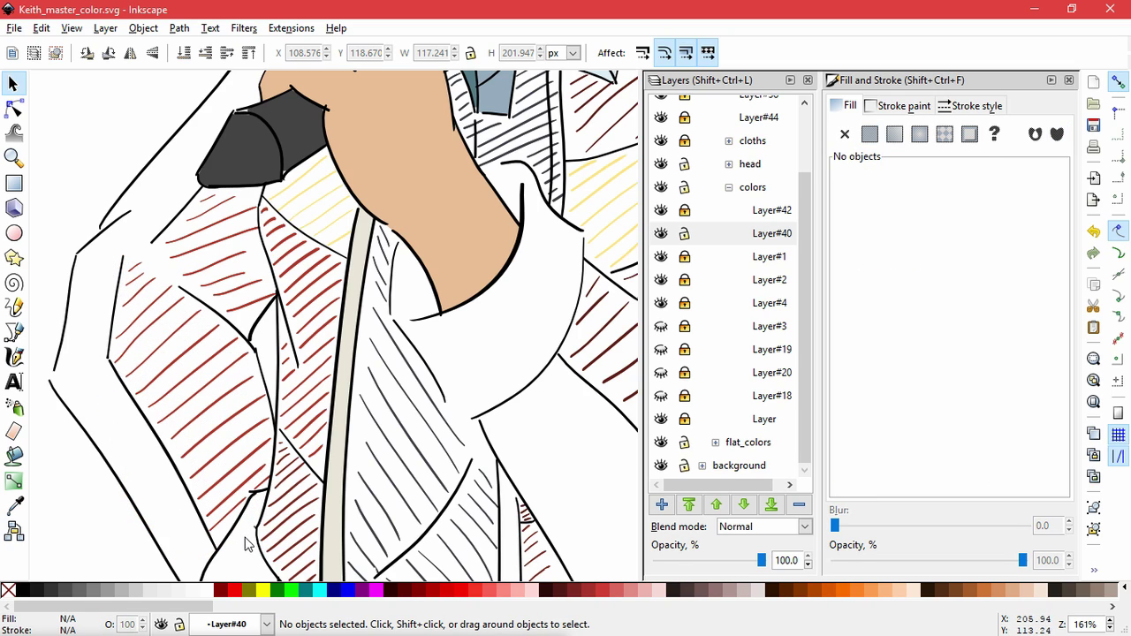
# Recolour the red hatch strokes on the sleeve and chest area below the dark grip with fill 5e1c17ff, and deselect them.
pyautogui.moveTo(226, 511)
pyautogui.mouseDown()
pyautogui.moveTo(251, 518)
pyautogui.moveTo(277, 500)
pyautogui.mouseUp()
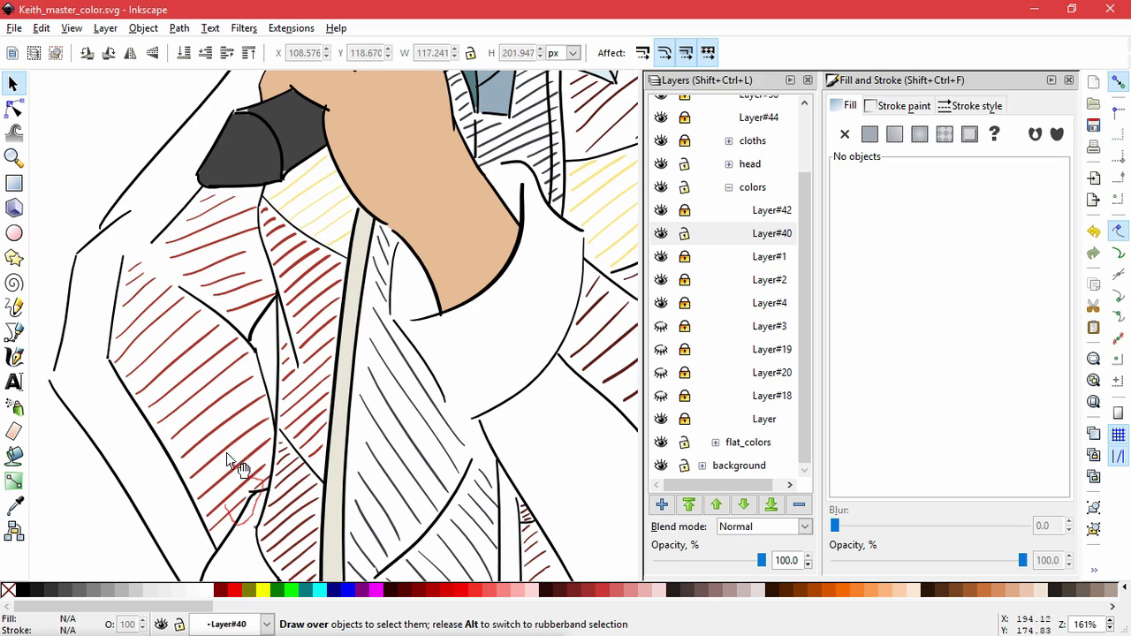
pyautogui.moveTo(227, 452)
pyautogui.mouseDown()
pyautogui.moveTo(146, 329)
pyautogui.moveTo(136, 252)
pyautogui.moveTo(191, 206)
pyautogui.moveTo(214, 204)
pyautogui.moveTo(230, 281)
pyautogui.mouseUp()
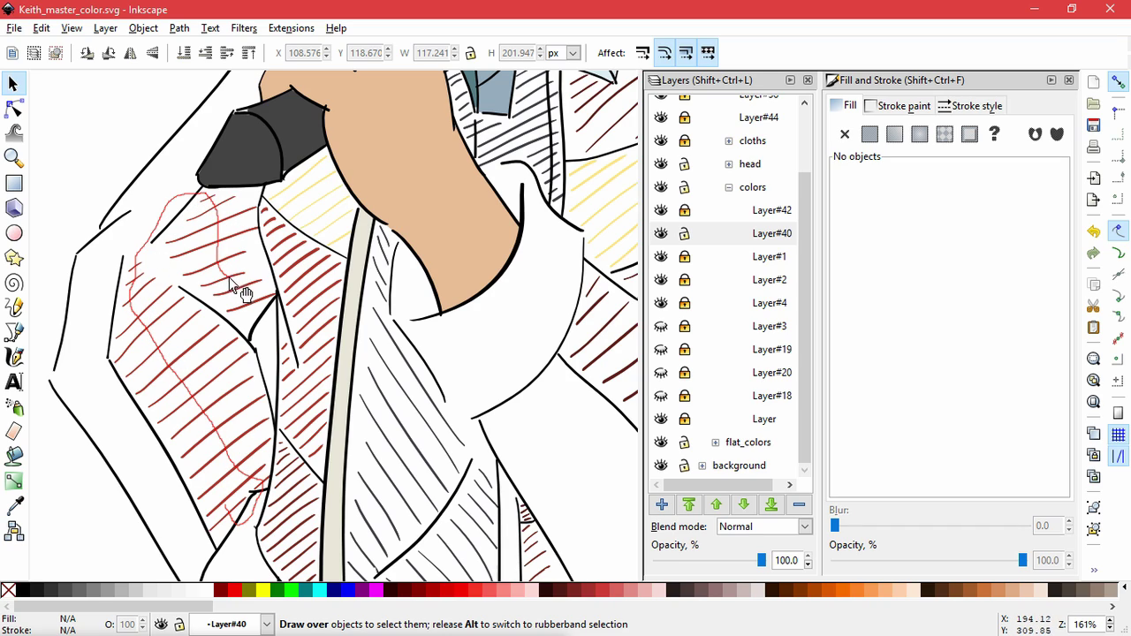
pyautogui.moveTo(265, 318); pyautogui.dragTo(530, 484)
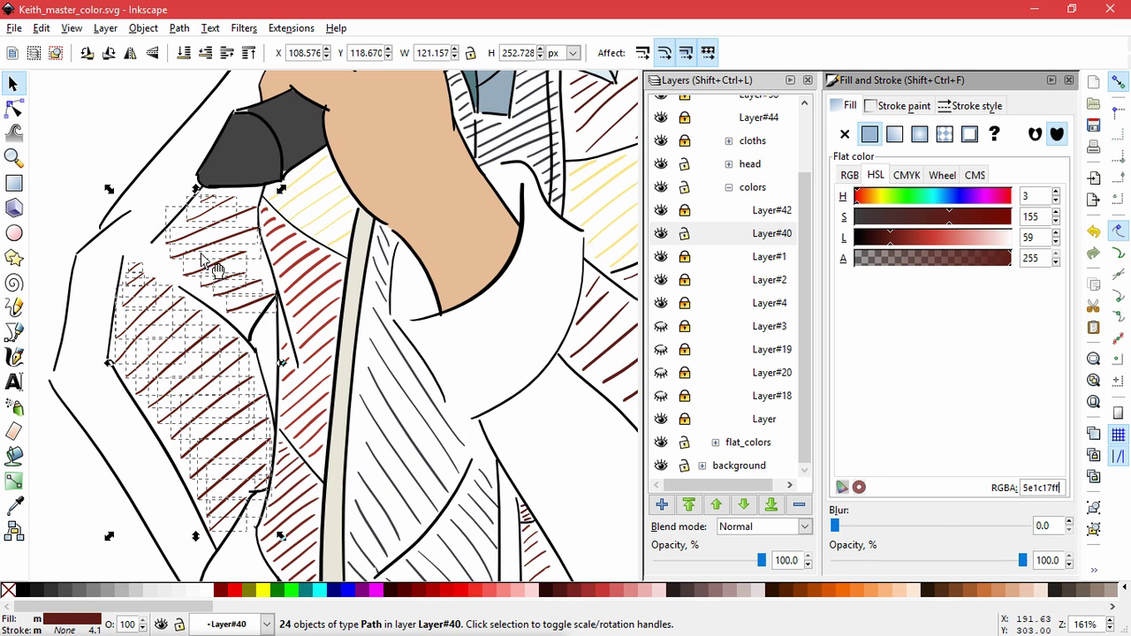
pyautogui.click(216, 231)
pyautogui.moveTo(255, 203); pyautogui.dragTo(314, 306)
pyautogui.click(252, 193)
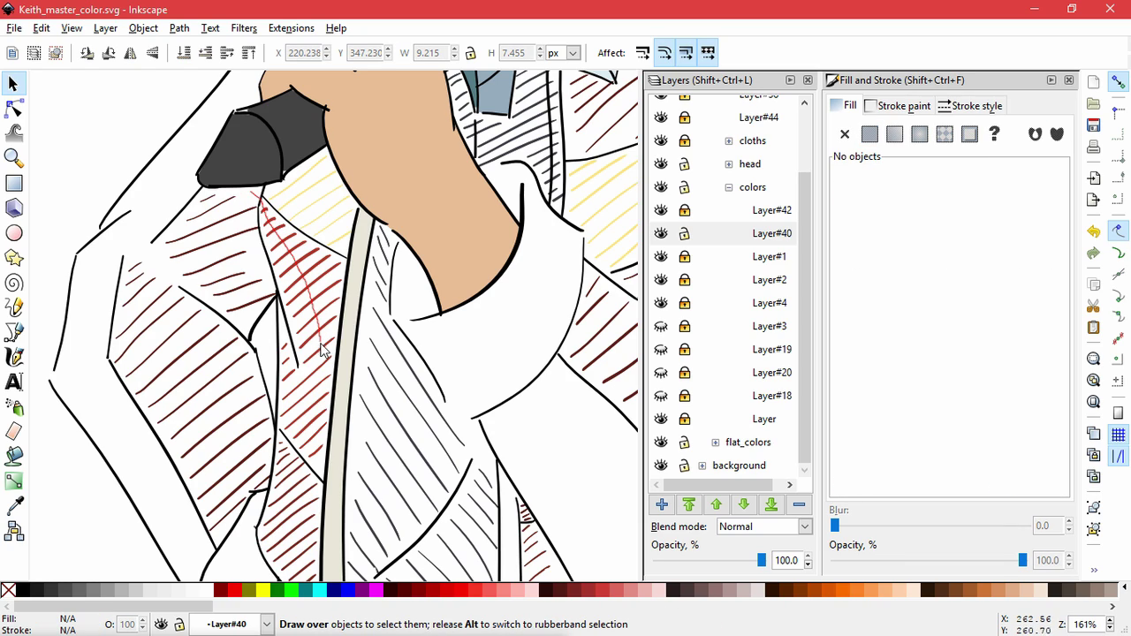
pyautogui.moveTo(324, 378)
pyautogui.mouseDown()
pyautogui.moveTo(316, 448)
pyautogui.moveTo(274, 389)
pyautogui.moveTo(283, 373)
pyautogui.moveTo(222, 367)
pyautogui.mouseUp()
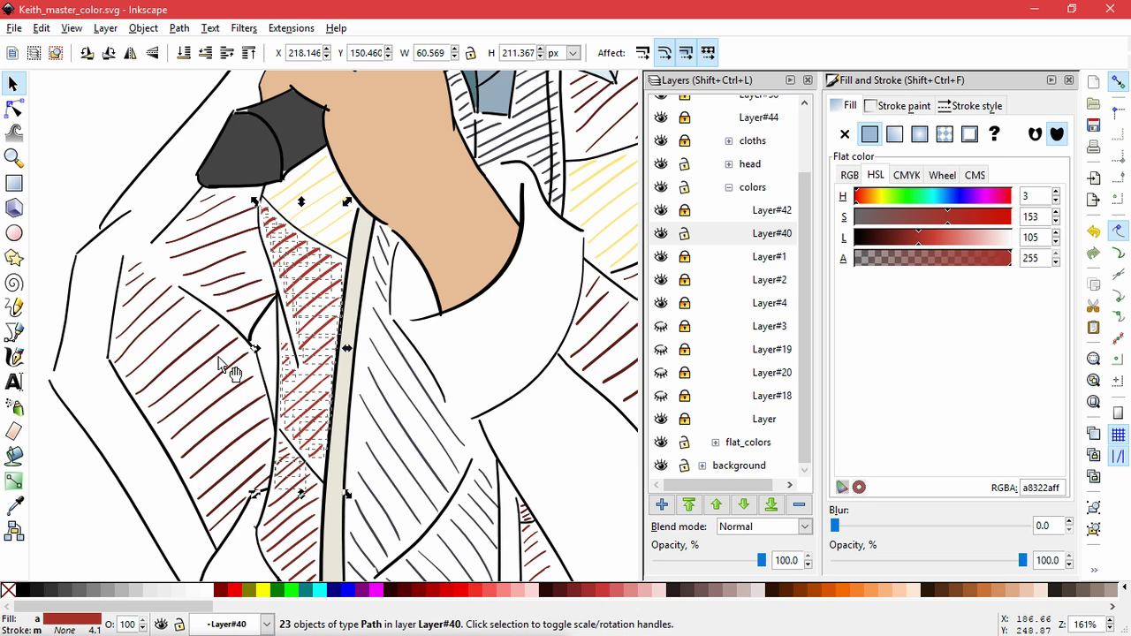
pyautogui.click(273, 329)
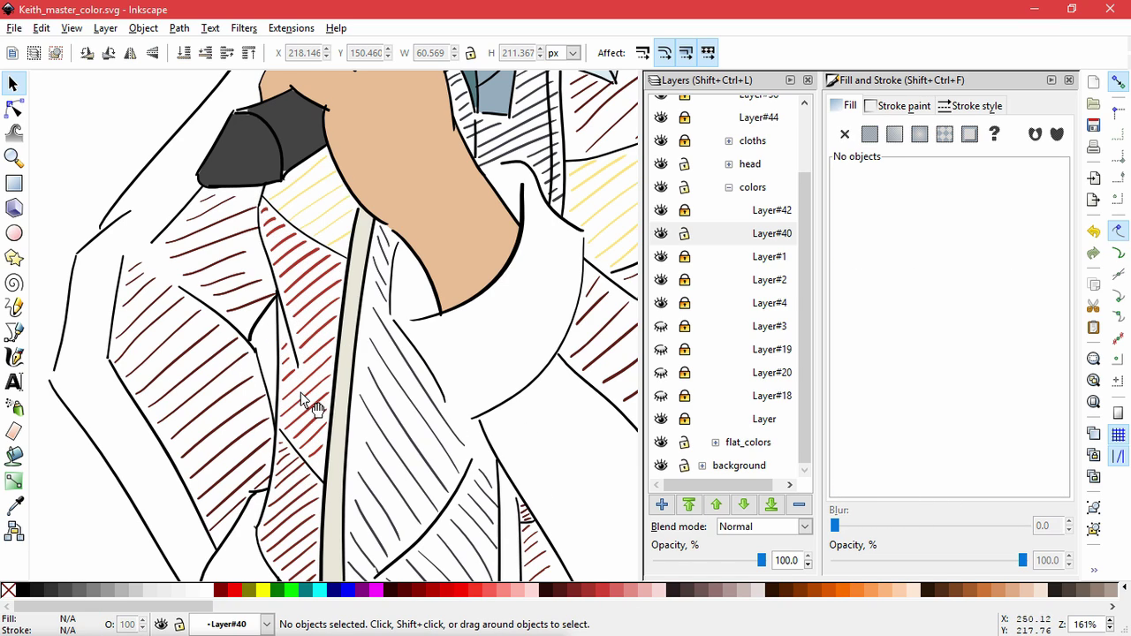
pyautogui.moveTo(292, 375); pyautogui.dragTo(285, 356)
pyautogui.click(273, 338)
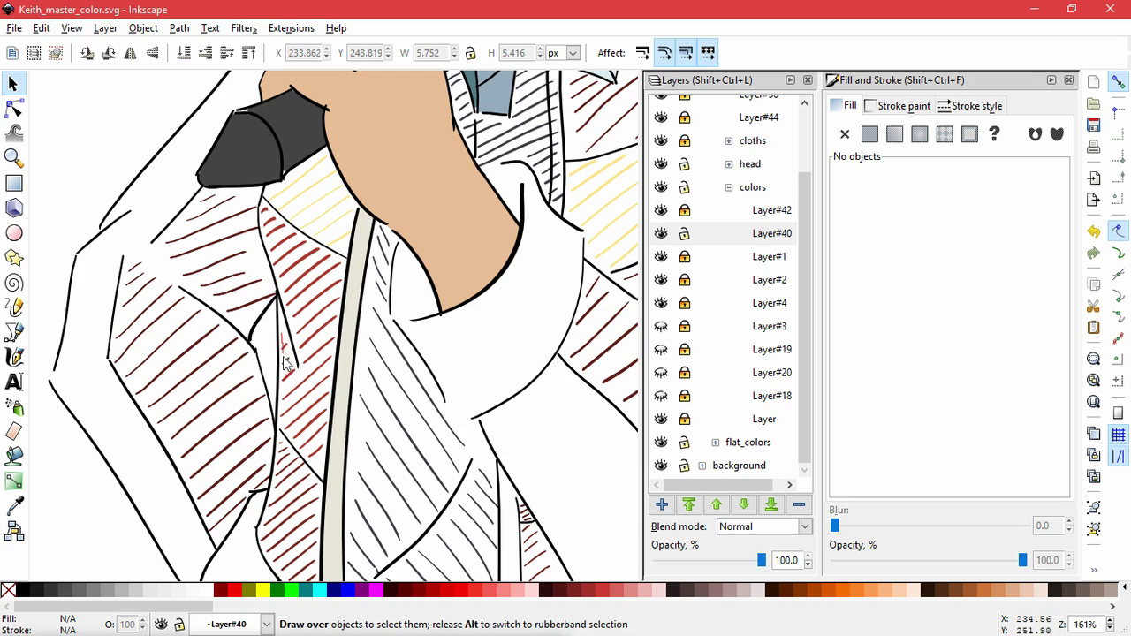
# Set the fill of the red hatch strokes on the jacket front panel beside the cream strip to 5e1c17ff, and deselect them.
pyautogui.moveTo(320, 454)
pyautogui.mouseDown()
pyautogui.moveTo(325, 336)
pyautogui.moveTo(255, 198)
pyautogui.mouseUp()
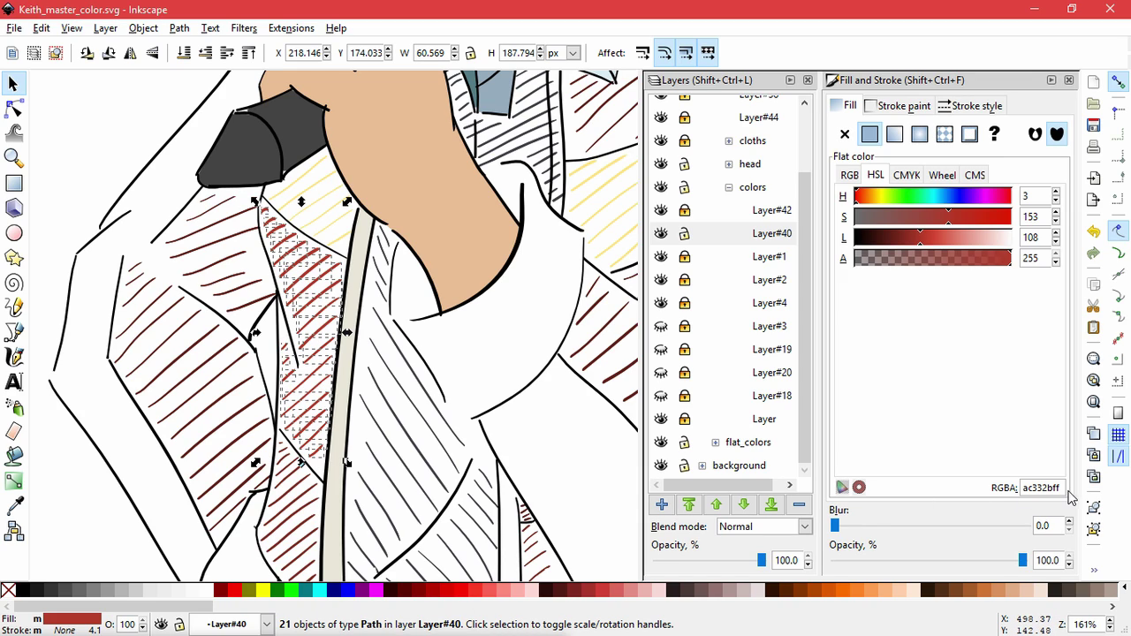
pyautogui.doubleClick(1036, 489)
pyautogui.write('5e1c17ff')
pyautogui.press('Return')
pyautogui.press('Escape')
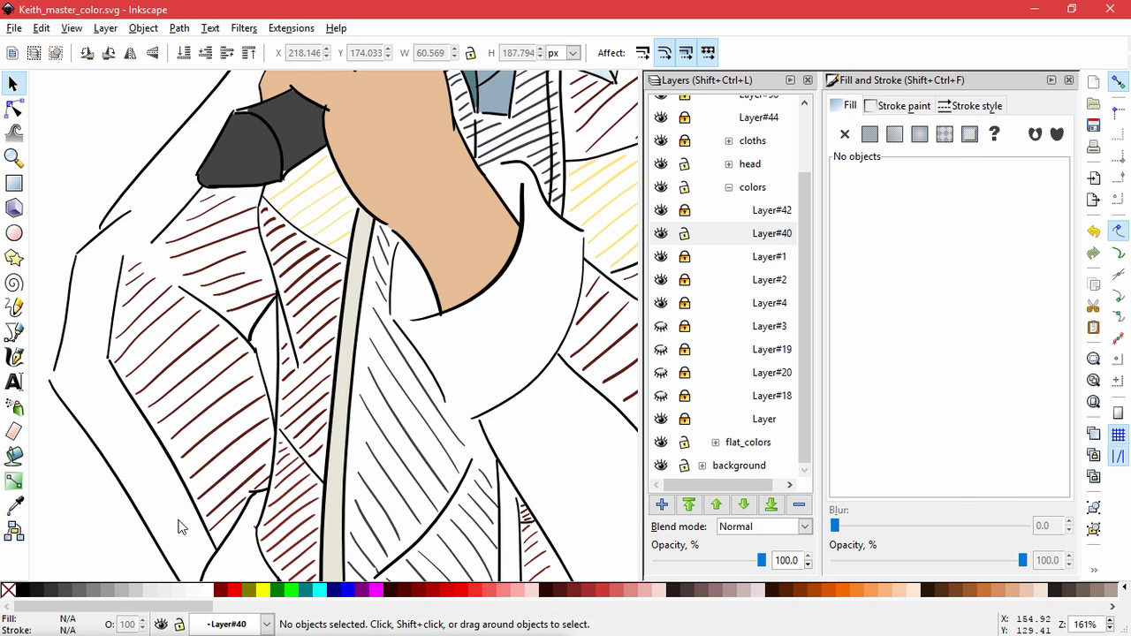
# Check the contents of Layer#3, Layer#19, Layer#20 and Layer#18 by toggling the visibility of each one.
pyautogui.moveTo(215, 550); pyautogui.dragTo(153, 418)
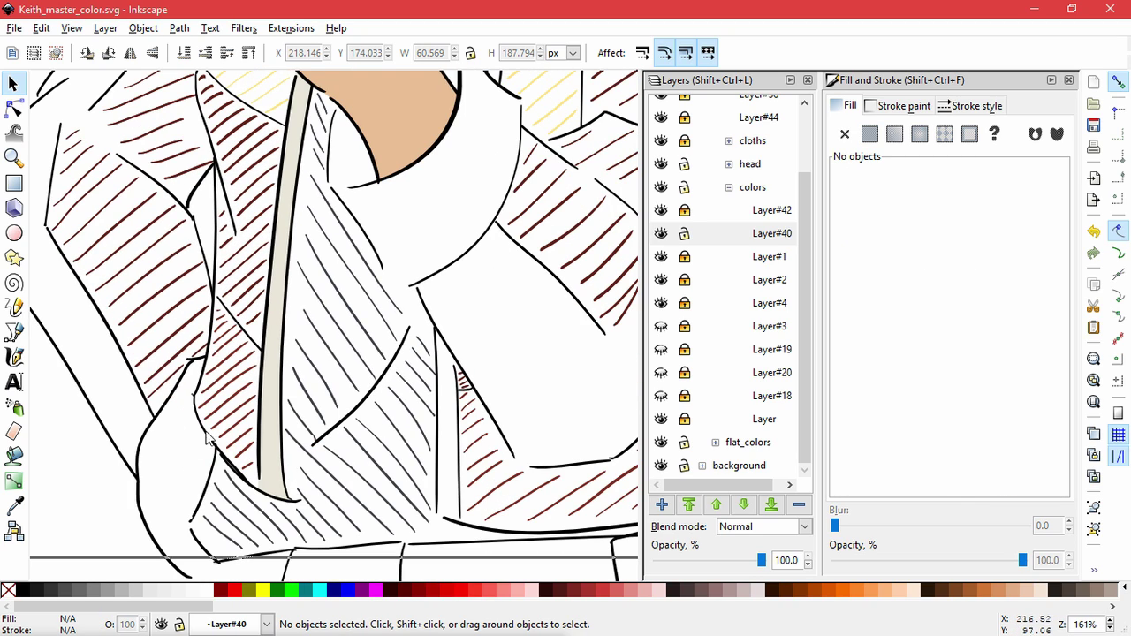
pyautogui.click(661, 326)
pyautogui.click(661, 326)
pyautogui.click(661, 349)
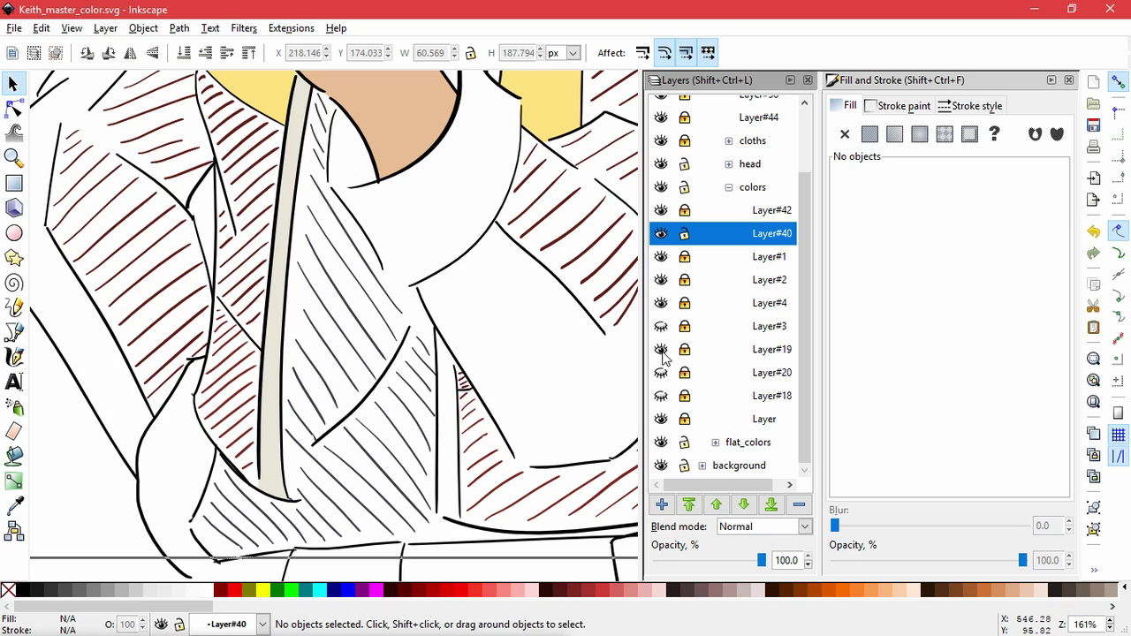
pyautogui.click(661, 349)
pyautogui.click(661, 372)
pyautogui.click(661, 372)
pyautogui.click(660, 396)
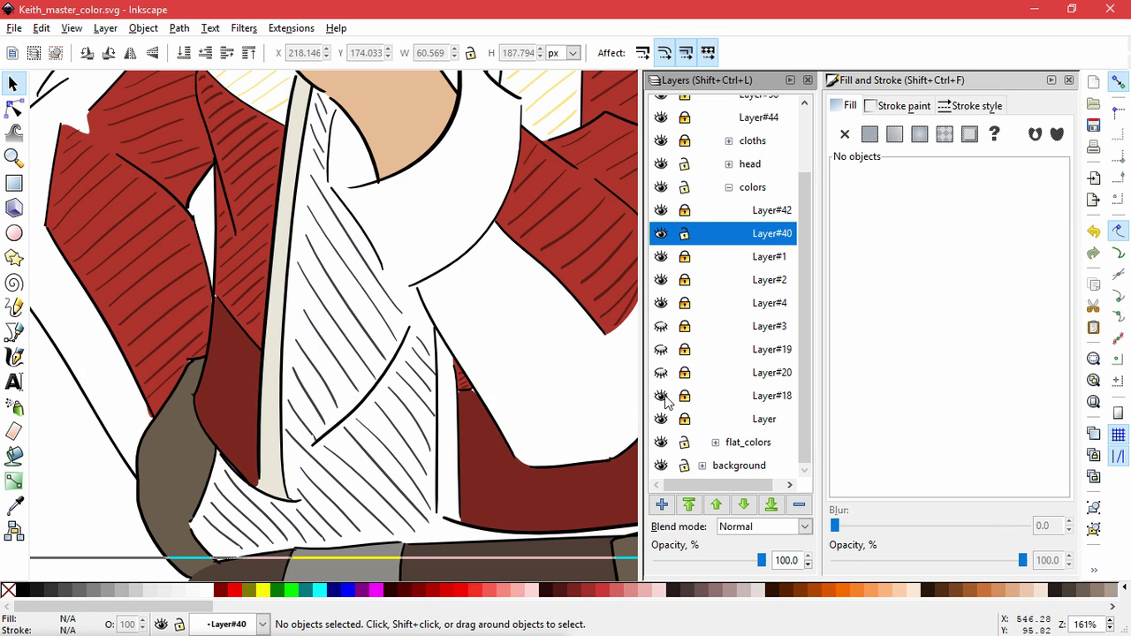
pyautogui.click(660, 396)
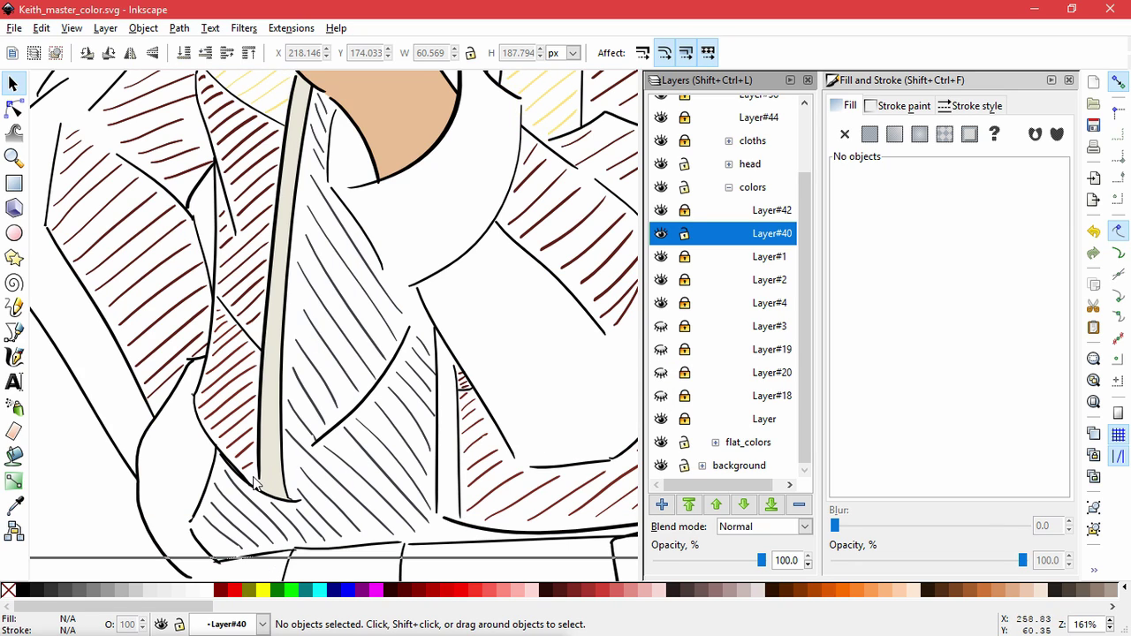
# Show Layer#18 and darken the hatch strokes on the dark red panel at the bottom of the jacket front to 2d0e0cff.
pyautogui.keyDown('alt'); pyautogui.moveTo(255, 477); pyautogui.dragTo(221, 306); pyautogui.keyUp('alt')
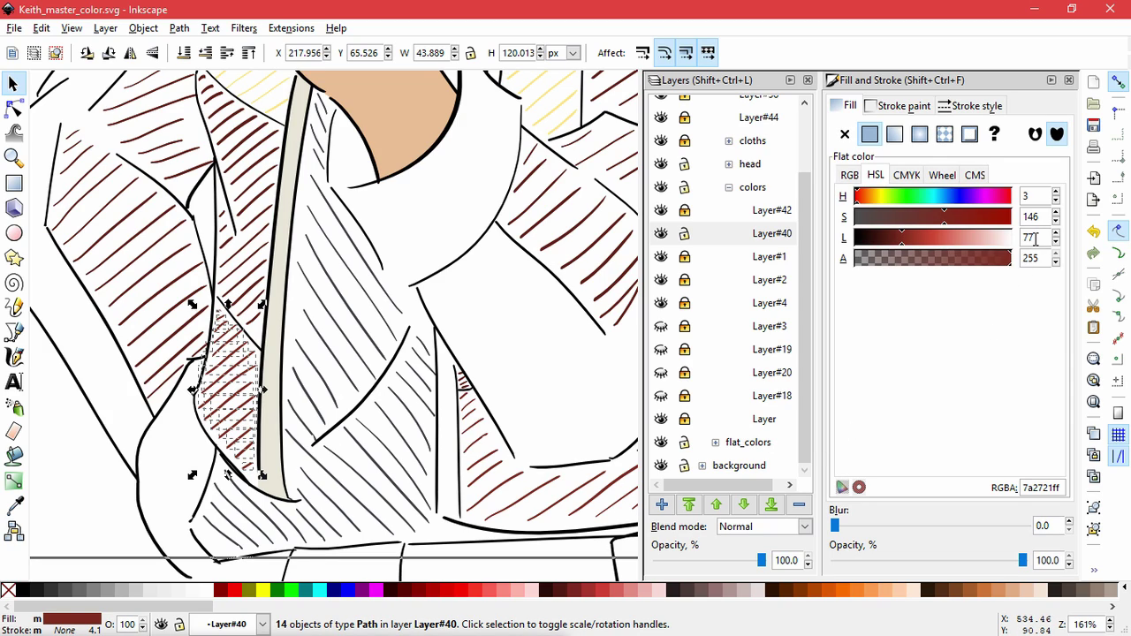
pyautogui.moveTo(1036, 238); pyautogui.dragTo(1021, 236)
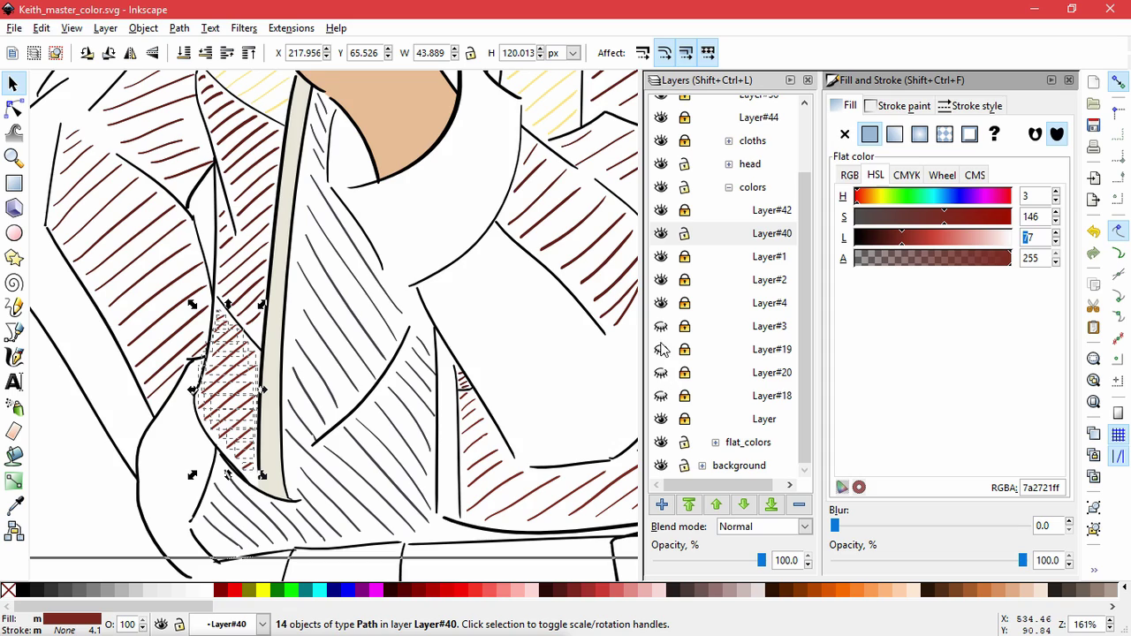
pyautogui.click(661, 395)
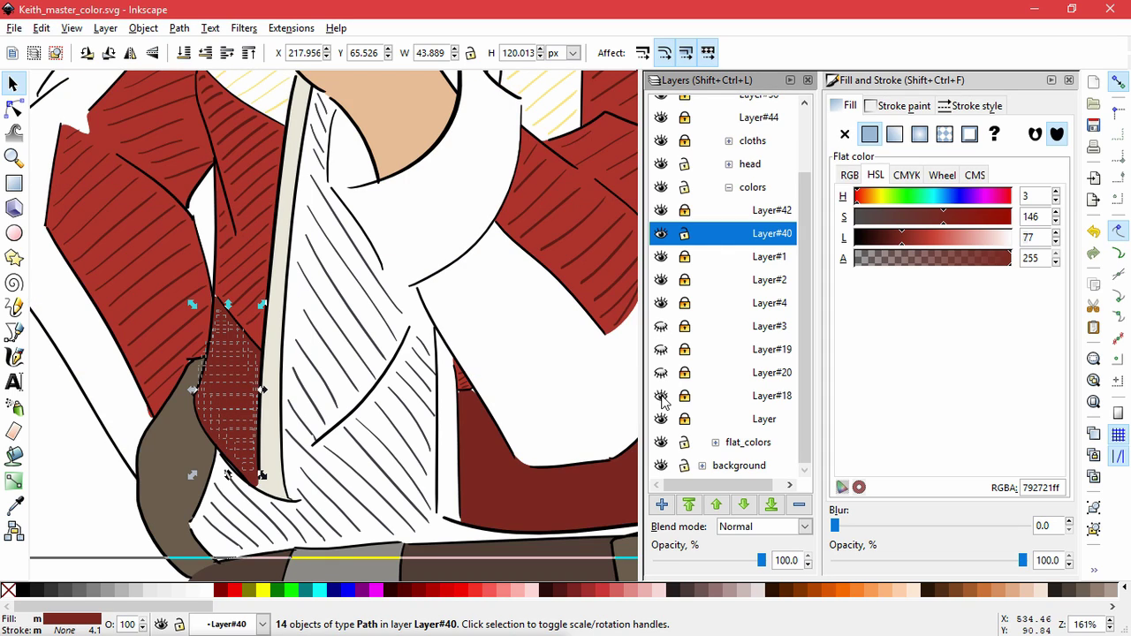
pyautogui.moveTo(902, 241); pyautogui.dragTo(873, 248)
pyautogui.click(106, 527)
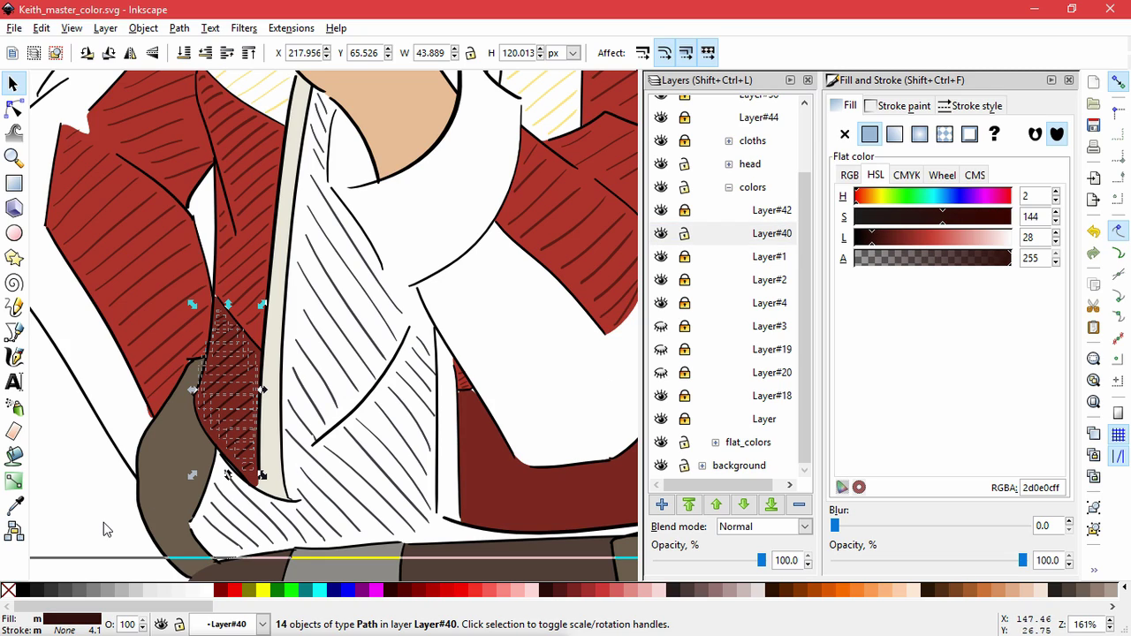
# Copy the fill code 2d0e0cff from a darkened hatch stroke and toggle Layer#40's visibility to compare the fills without hatching.
pyautogui.click(238, 389)
pyautogui.doubleClick(1023, 487)
pyautogui.hotkey('ctrl', 'c')
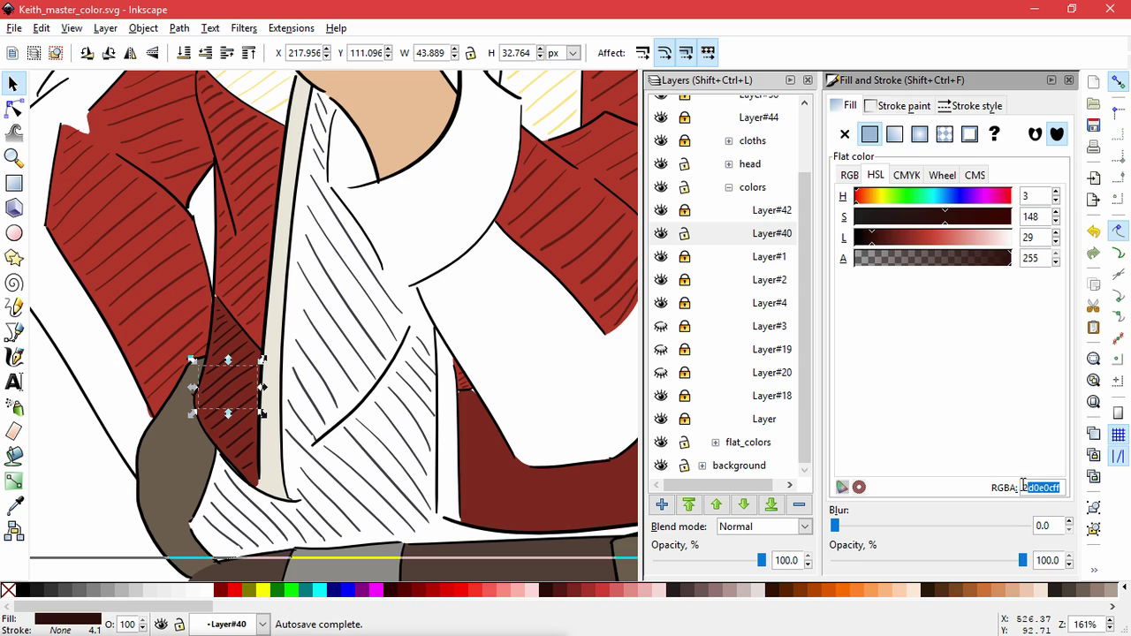
pyautogui.click(661, 232)
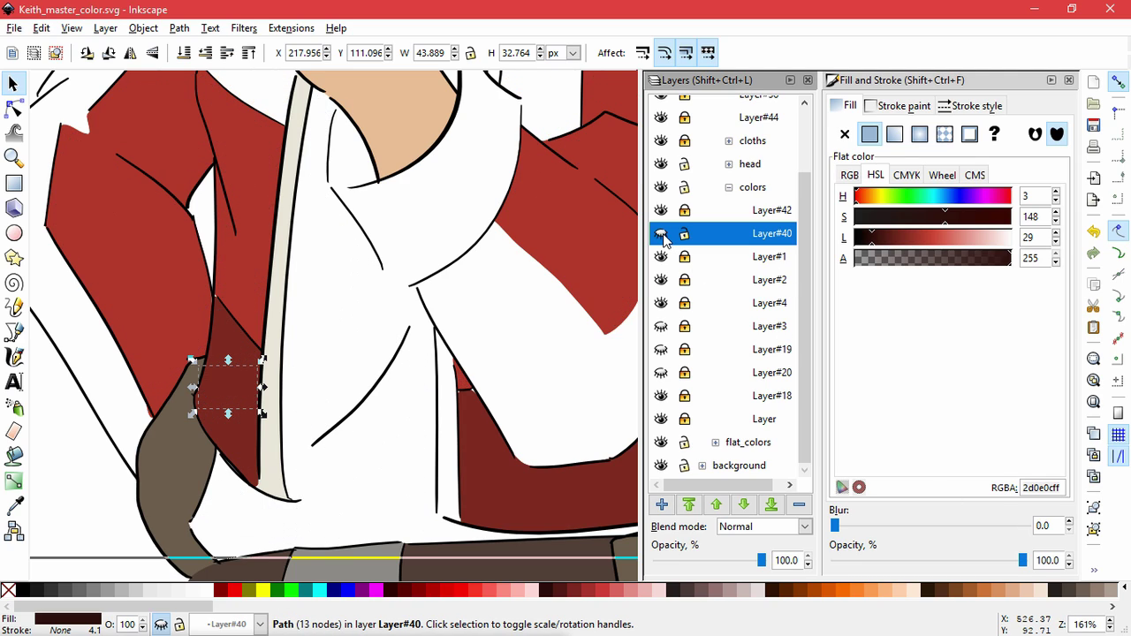
# Recolour the hatch strokes on the lower jacket section beneath the folded arm with fill 2d0e0cff, and deselect them.
pyautogui.click(444, 437)
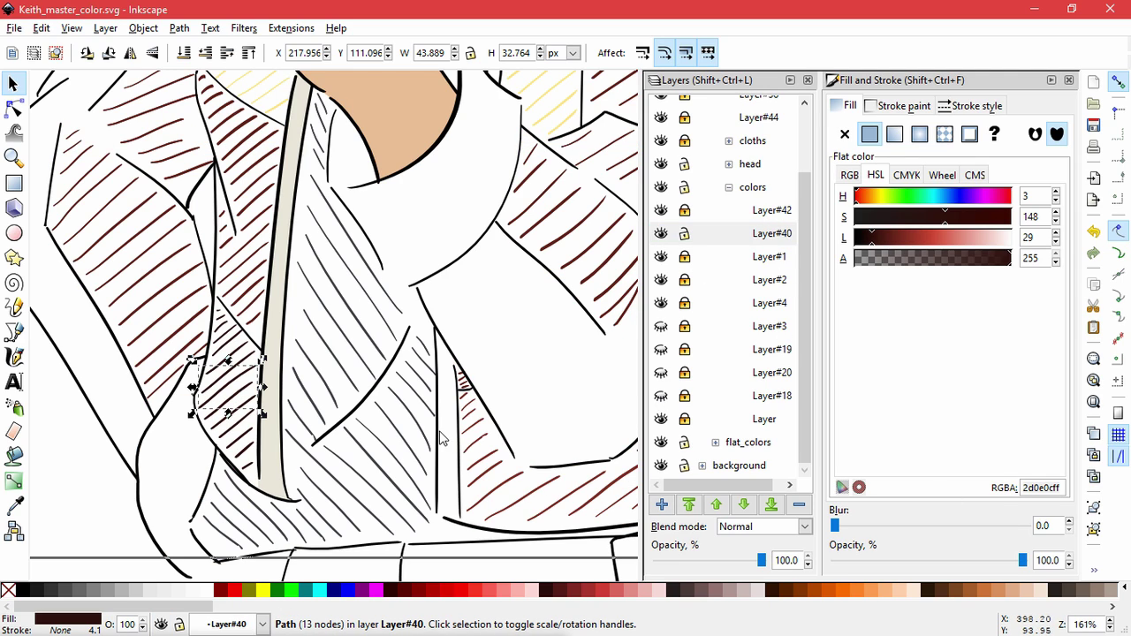
pyautogui.moveTo(457, 394)
pyautogui.keyDown('alt'); pyautogui.mouseDown()
pyautogui.moveTo(491, 484)
pyautogui.moveTo(605, 522)
pyautogui.moveTo(661, 513)
pyautogui.moveTo(507, 472)
pyautogui.moveTo(542, 419)
pyautogui.mouseUp(); pyautogui.keyUp('alt')
pyautogui.click(542, 419)
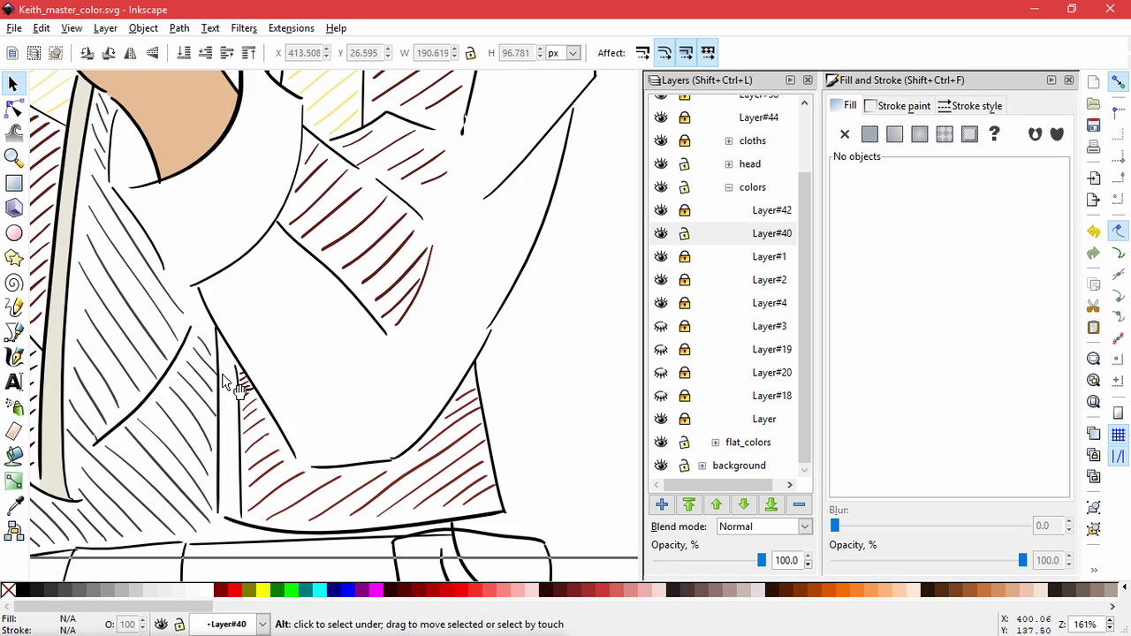
pyautogui.moveTo(228, 396)
pyautogui.keyDown('alt'); pyautogui.mouseDown()
pyautogui.moveTo(254, 412)
pyautogui.moveTo(287, 506)
pyautogui.moveTo(477, 503)
pyautogui.moveTo(545, 439)
pyautogui.moveTo(459, 380)
pyautogui.moveTo(469, 428)
pyautogui.mouseUp(); pyautogui.keyUp('alt')
pyautogui.keyDown('alt'); pyautogui.moveTo(597, 426); pyautogui.dragTo(619, 415); pyautogui.keyUp('alt')
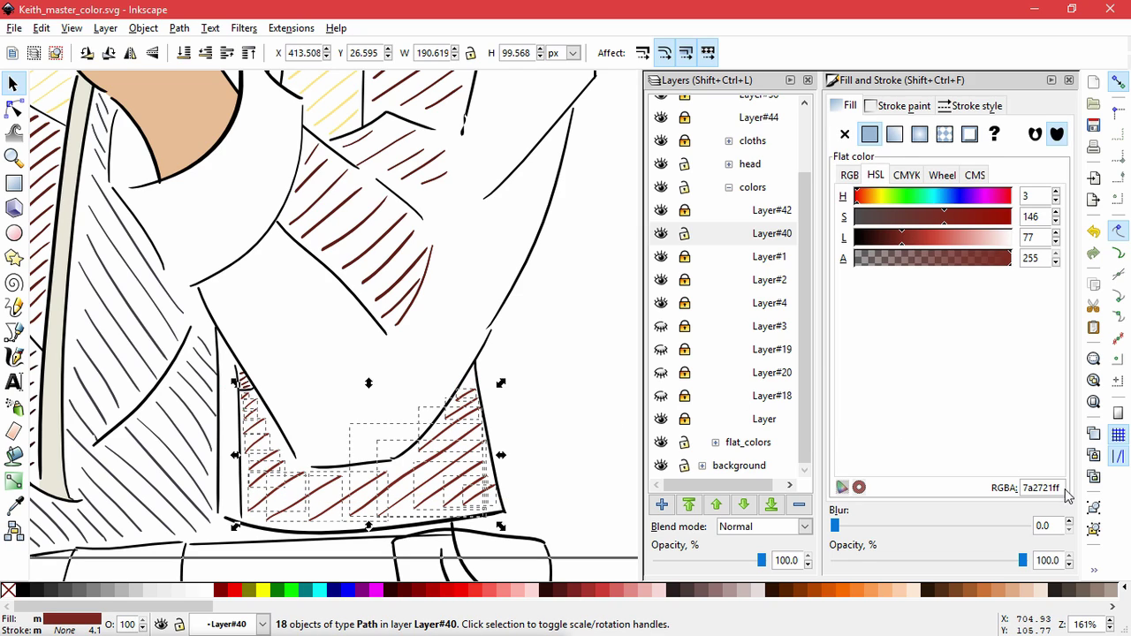
pyautogui.doubleClick(1047, 487)
pyautogui.hotkey('ctrl', 'v')
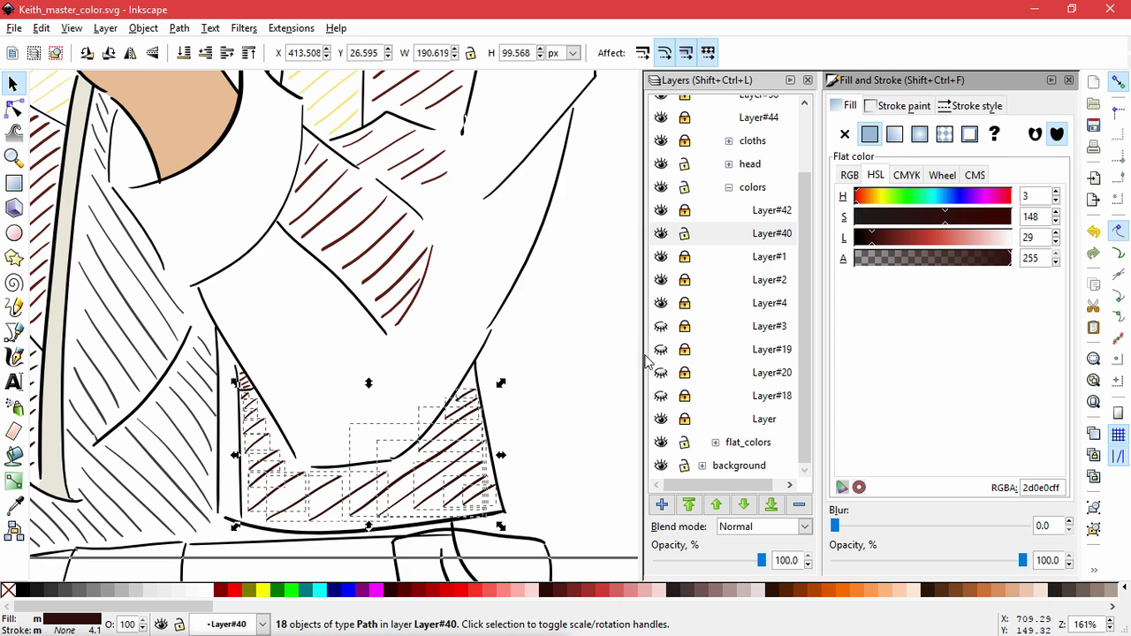
pyautogui.click(550, 418)
# Inspect the recoloured jacket hatching, toggling Layer#18 to compare it with and without the red fills.
pyautogui.keyDown('ctrl'); pyautogui.scroll(-3, 548, 425); pyautogui.keyUp('ctrl')
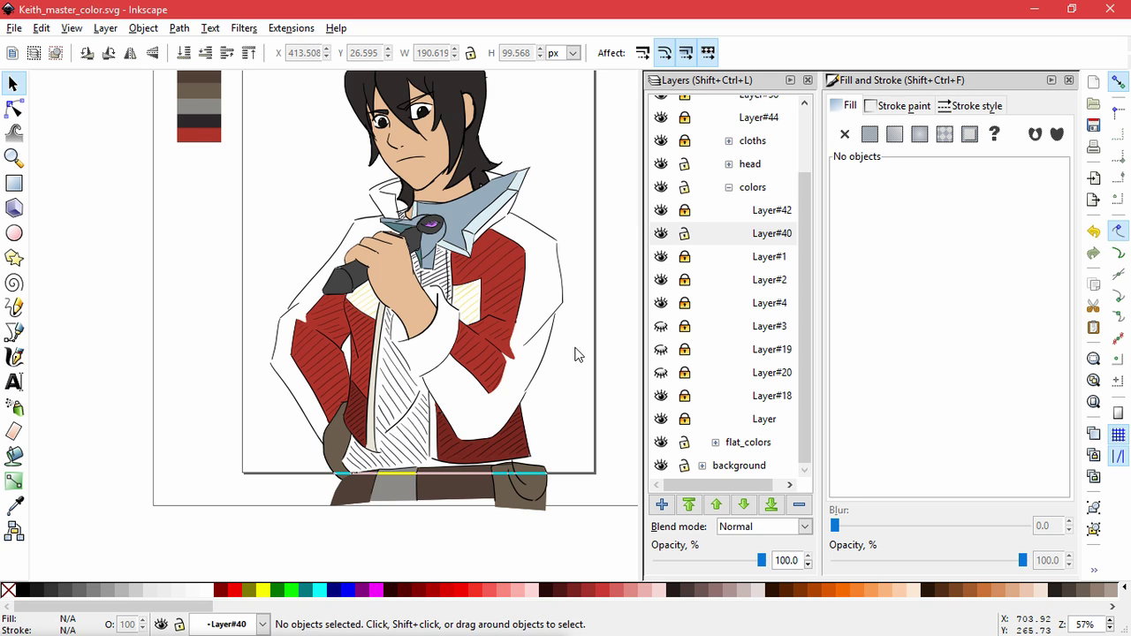
pyautogui.keyDown('ctrl'); pyautogui.scroll(2, 582, 358); pyautogui.keyUp('ctrl')
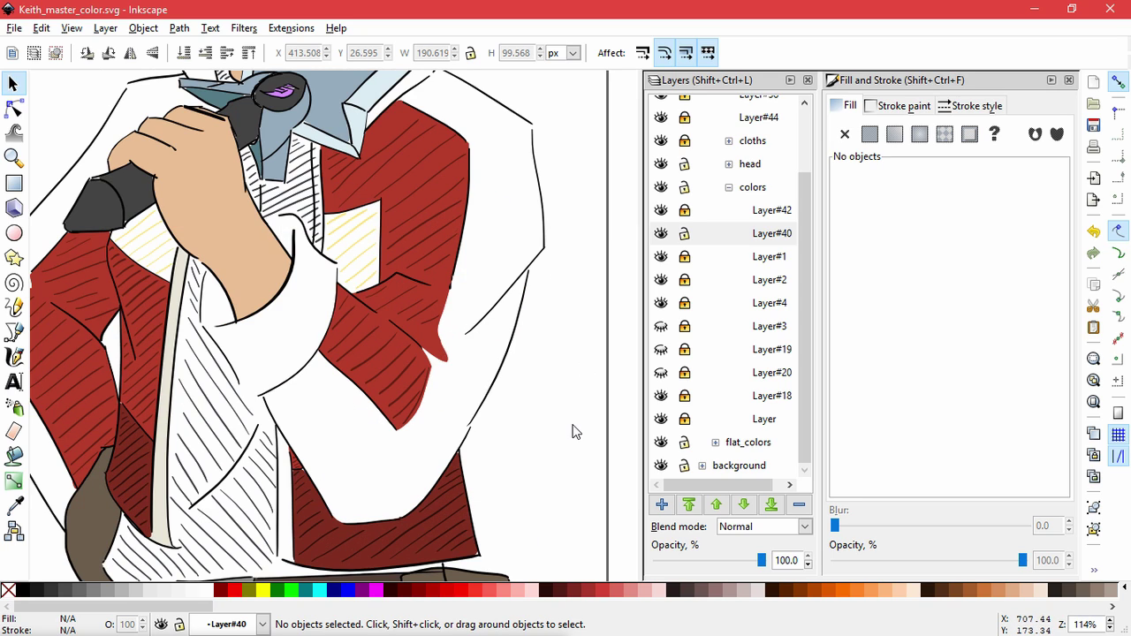
pyautogui.click(662, 396)
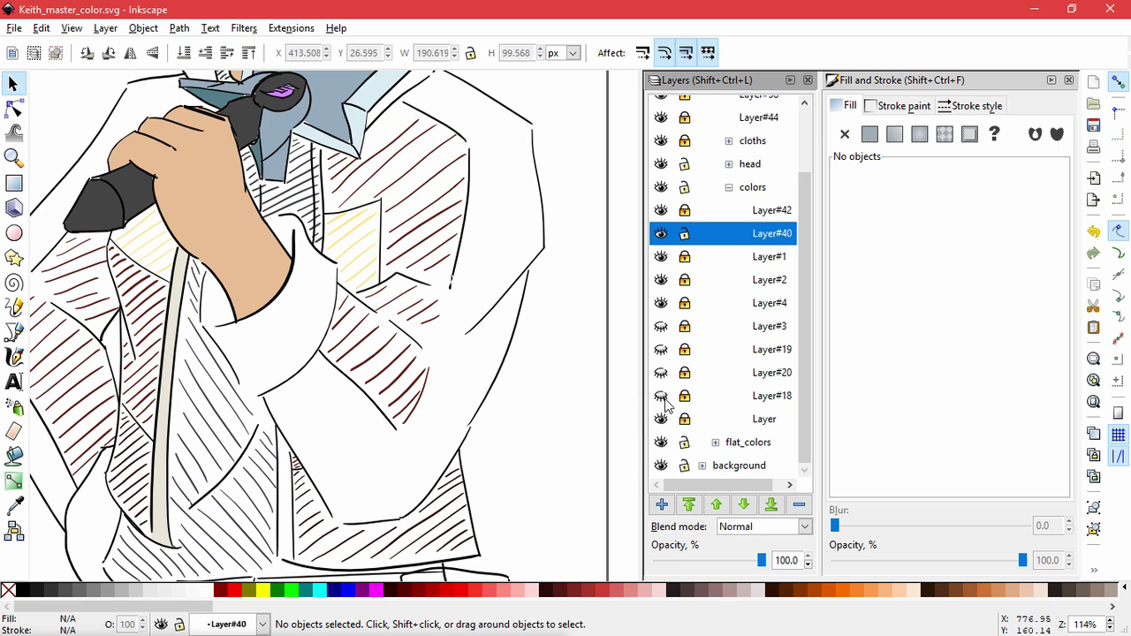
pyautogui.click(663, 397)
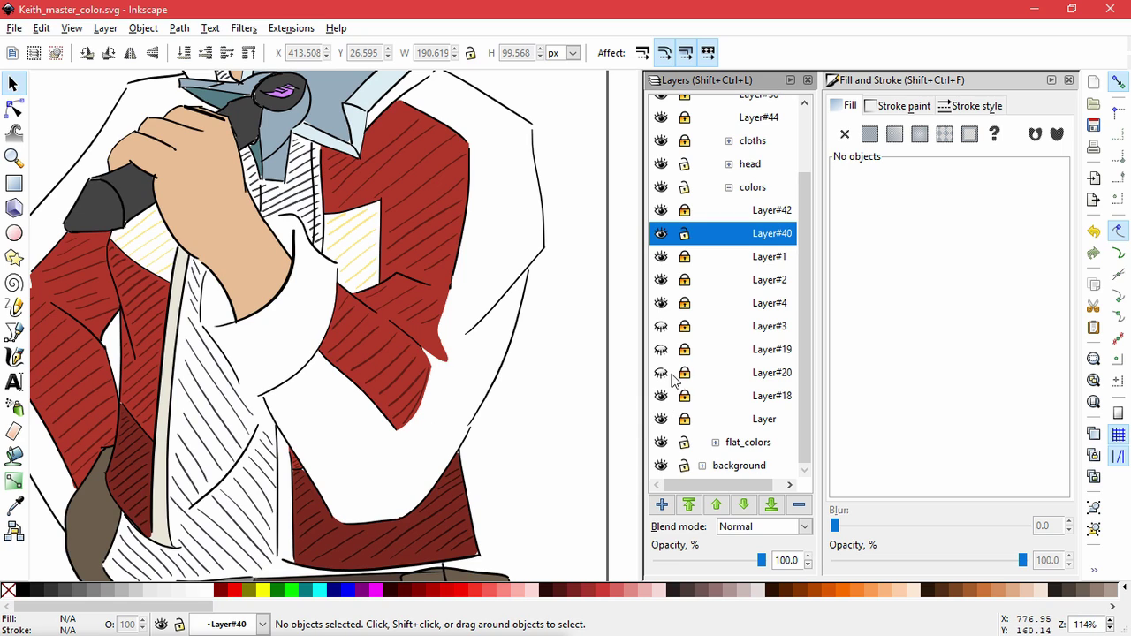
# Toggle Layer#20's visibility to compare the shirt's hatch strokes with and without the dark fill, leaving the layer hidden.
pyautogui.click(670, 377)
pyautogui.click(668, 375)
pyautogui.scroll(3, 274, 210)
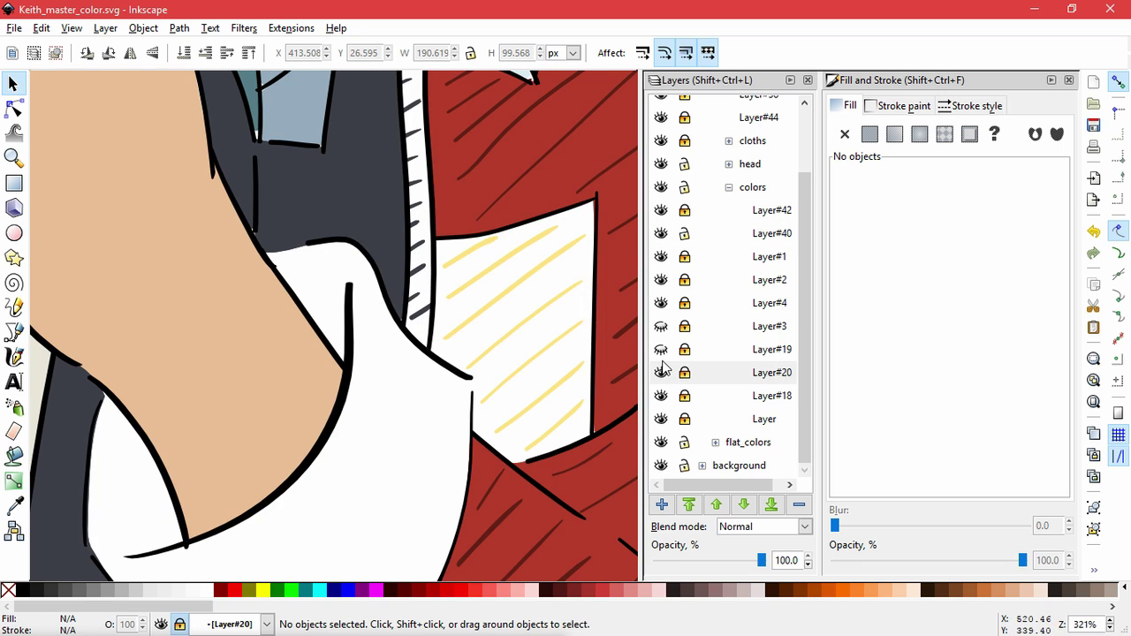
pyautogui.click(664, 369)
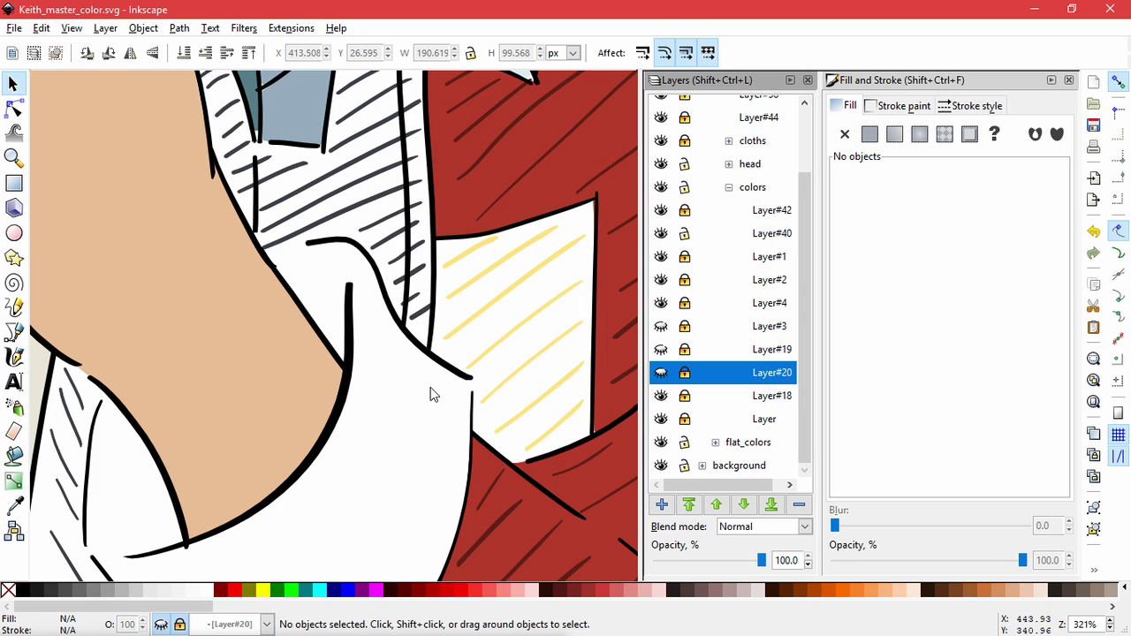
pyautogui.press('space')
pyautogui.moveTo(430, 392); pyautogui.dragTo(394, 475)
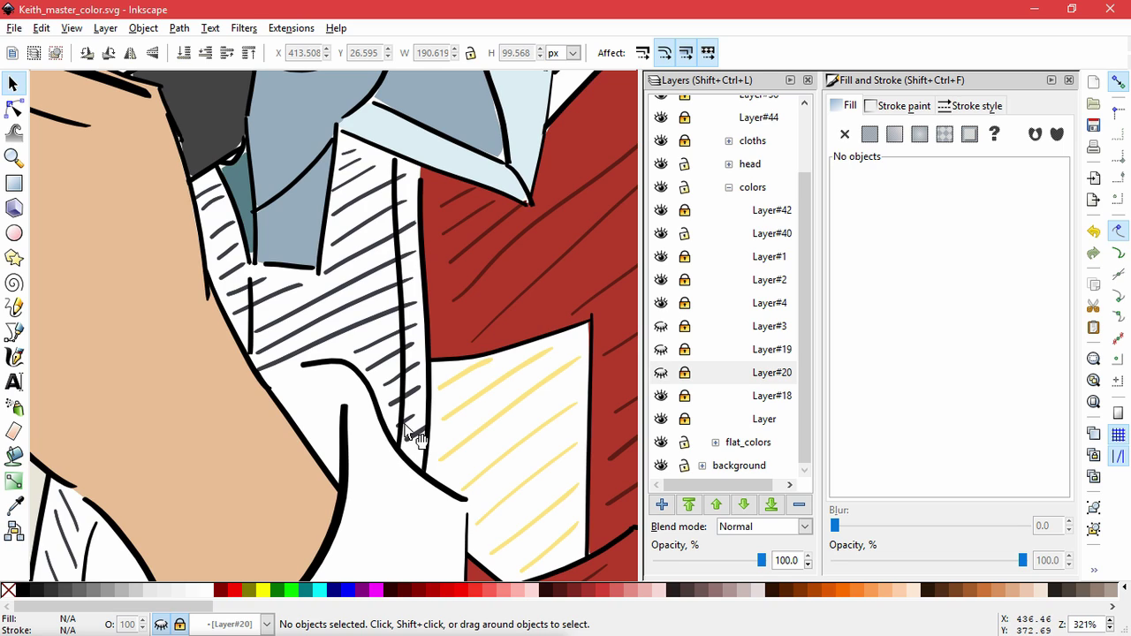
# Shorten the hatch strokes on the upper shirt below the collar so they end at the inner black outline.
pyautogui.click(375, 177)
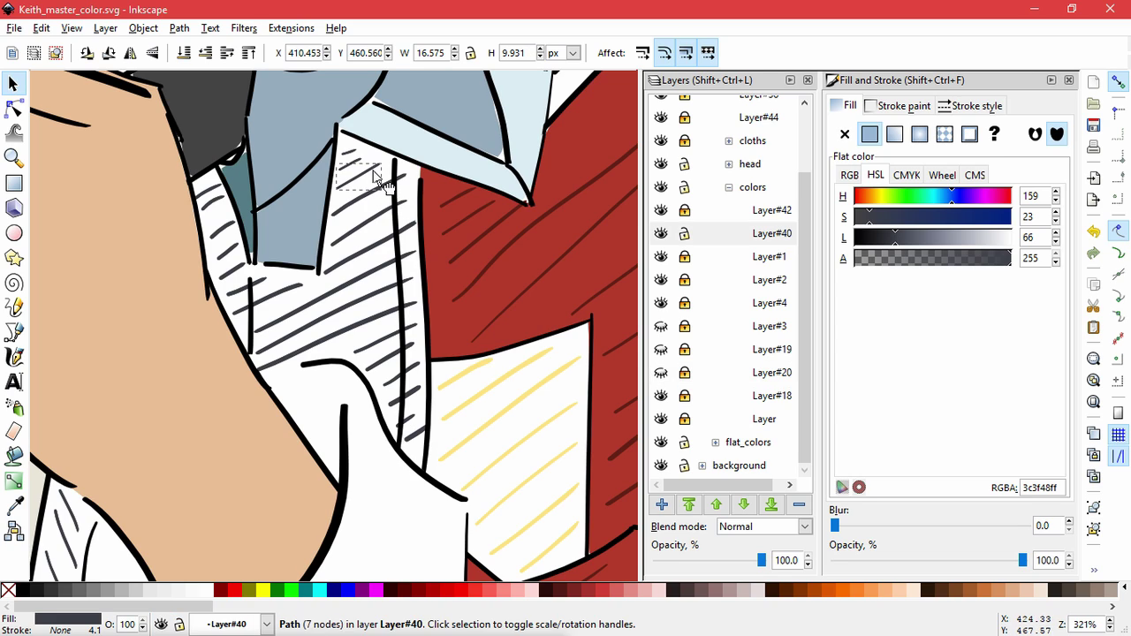
pyautogui.click(391, 182)
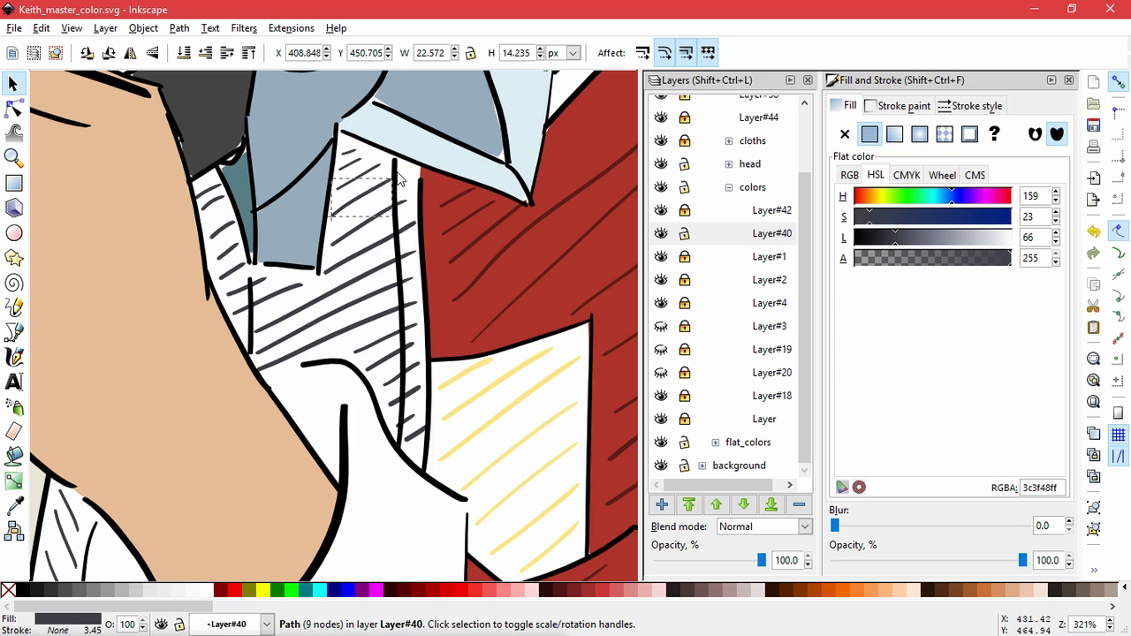
pyautogui.click(354, 230)
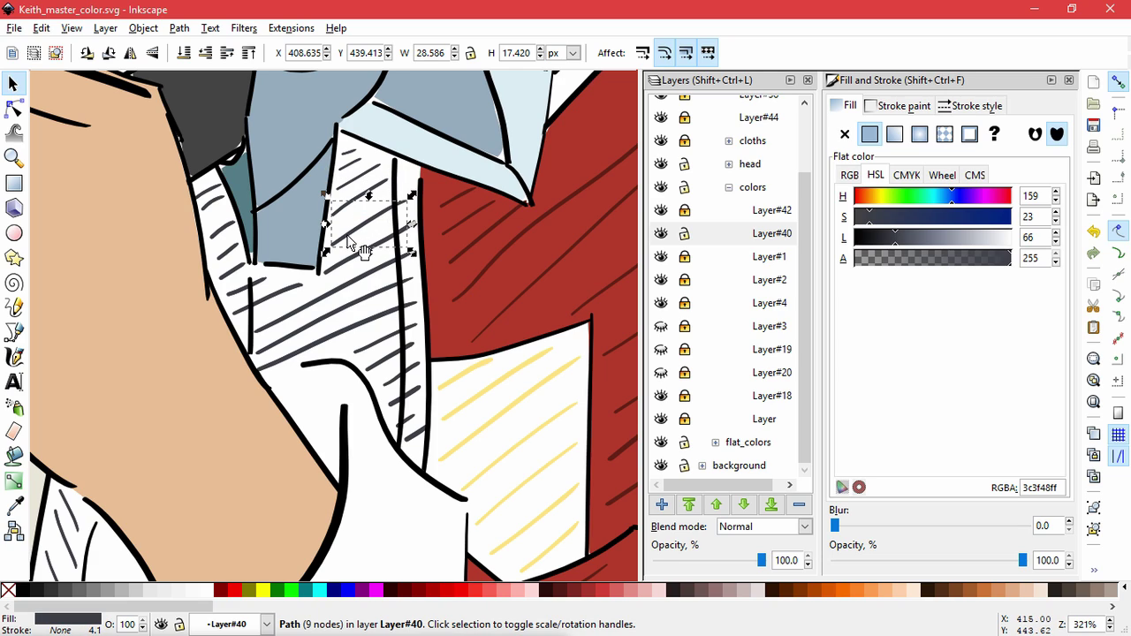
pyautogui.moveTo(345, 238); pyautogui.dragTo(346, 235)
pyautogui.moveTo(414, 192)
pyautogui.mouseDown()
pyautogui.moveTo(393, 199)
pyautogui.moveTo(387, 298)
pyautogui.moveTo(399, 292)
pyautogui.moveTo(405, 305)
pyautogui.moveTo(373, 341)
pyautogui.moveTo(398, 325)
pyautogui.moveTo(377, 361)
pyautogui.moveTo(410, 351)
pyautogui.moveTo(392, 380)
pyautogui.moveTo(402, 362)
pyautogui.mouseUp()
pyautogui.click(405, 226)
pyautogui.click(377, 209)
pyautogui.click(377, 207)
pyautogui.click(380, 269)
pyautogui.click(388, 314)
pyautogui.click(384, 341)
pyautogui.moveTo(399, 401)
pyautogui.mouseDown()
pyautogui.moveTo(411, 383)
pyautogui.moveTo(402, 385)
pyautogui.mouseUp()
pyautogui.click(406, 413)
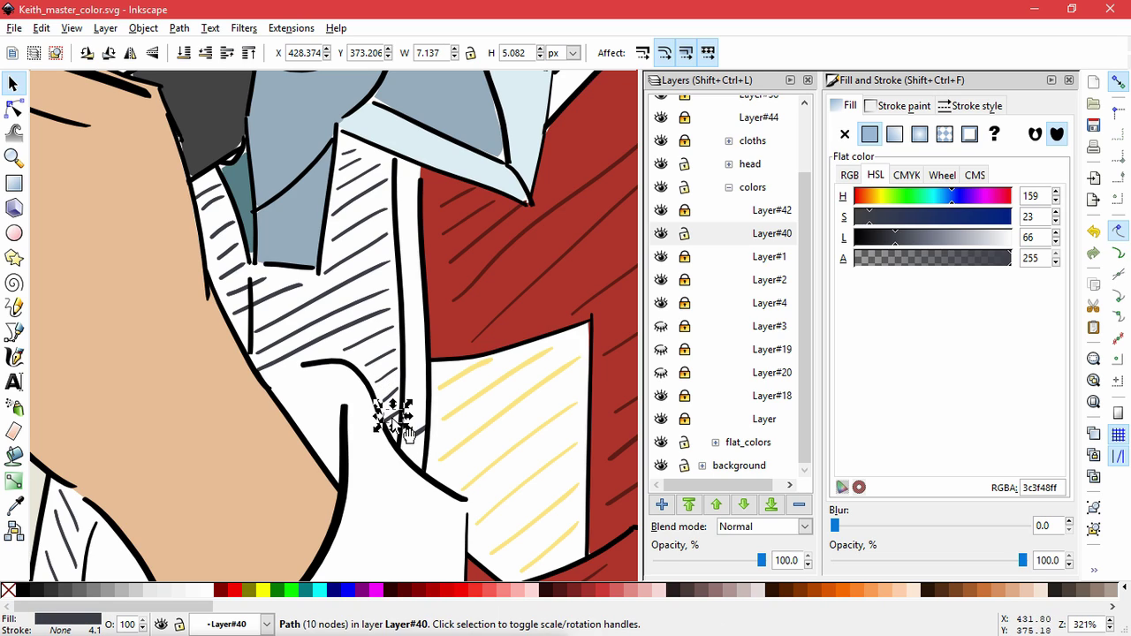
# Shrink the lowest hatch strokes of the upper shirt to end before the inner outline, the last one about 3.5 by 3.2 px.
pyautogui.scroll(5, 412, 421)
pyautogui.moveTo(420, 436); pyautogui.dragTo(428, 390)
pyautogui.moveTo(486, 350); pyautogui.dragTo(453, 364)
pyautogui.moveTo(535, 532)
pyautogui.mouseDown()
pyautogui.moveTo(442, 450)
pyautogui.moveTo(452, 461)
pyautogui.mouseUp()
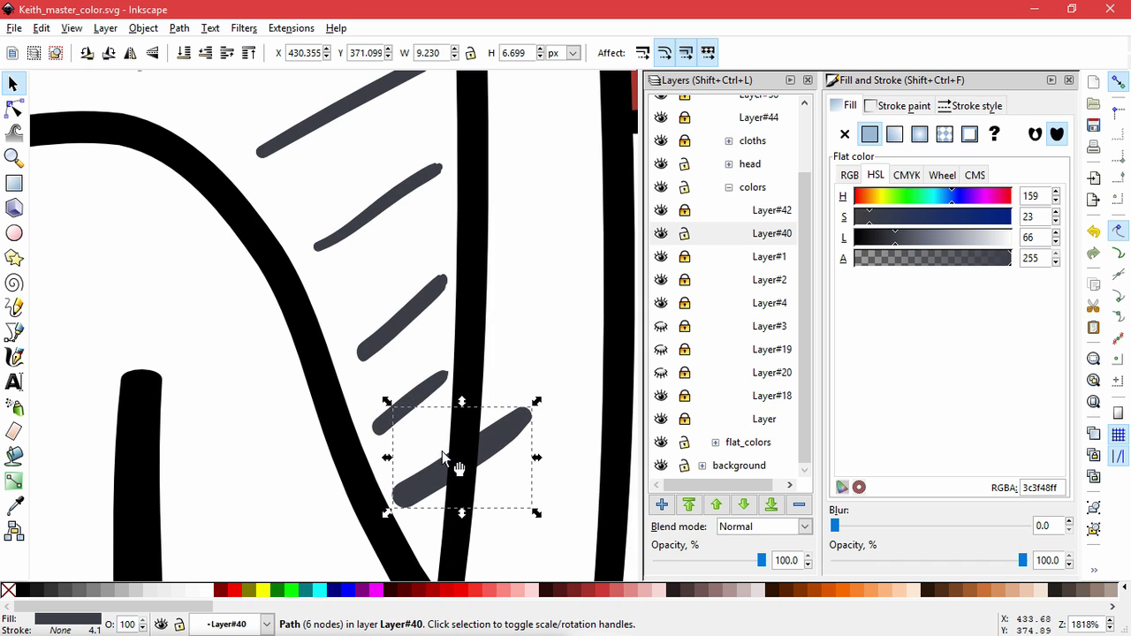
pyautogui.moveTo(535, 402)
pyautogui.mouseDown()
pyautogui.moveTo(453, 432)
pyautogui.moveTo(450, 458)
pyautogui.mouseUp()
pyautogui.click(539, 406)
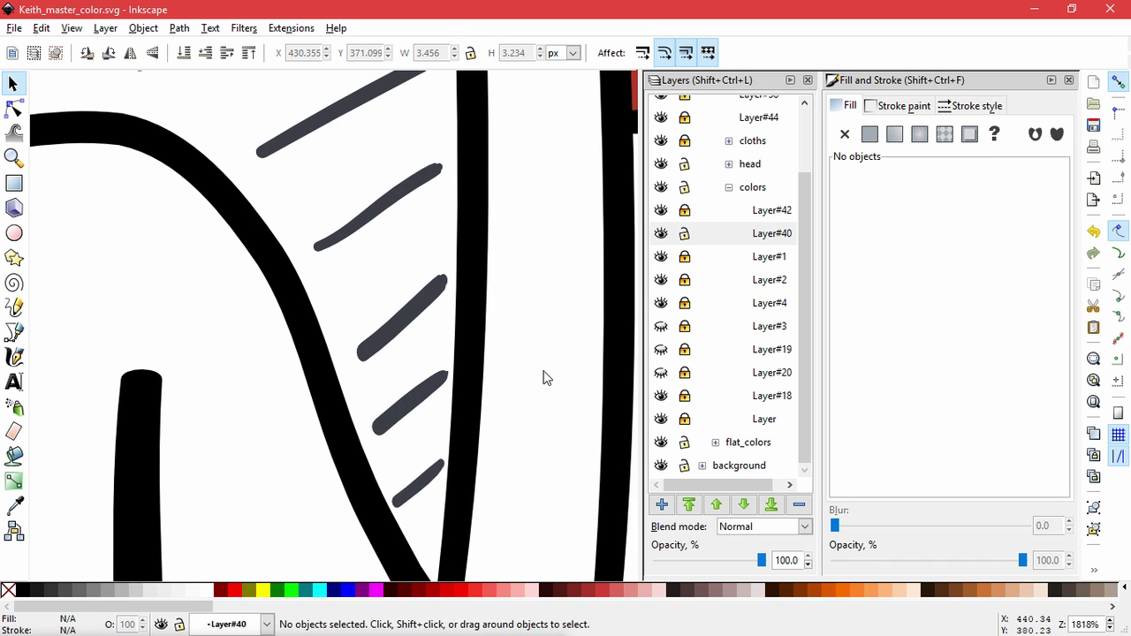
# Show Layer#20 and darken the 14 hatch strokes on the upper shirt below the collar to 151619ff.
pyautogui.scroll(-5, 543, 379)
pyautogui.scroll(-3, 418, 267)
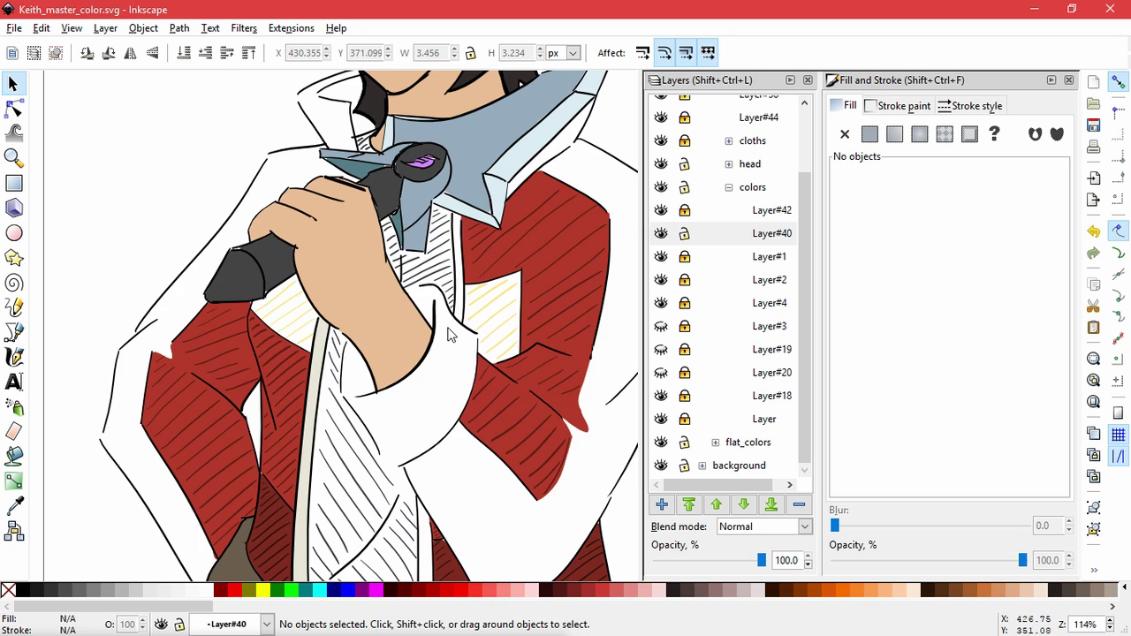
pyautogui.moveTo(456, 321); pyautogui.dragTo(435, 221)
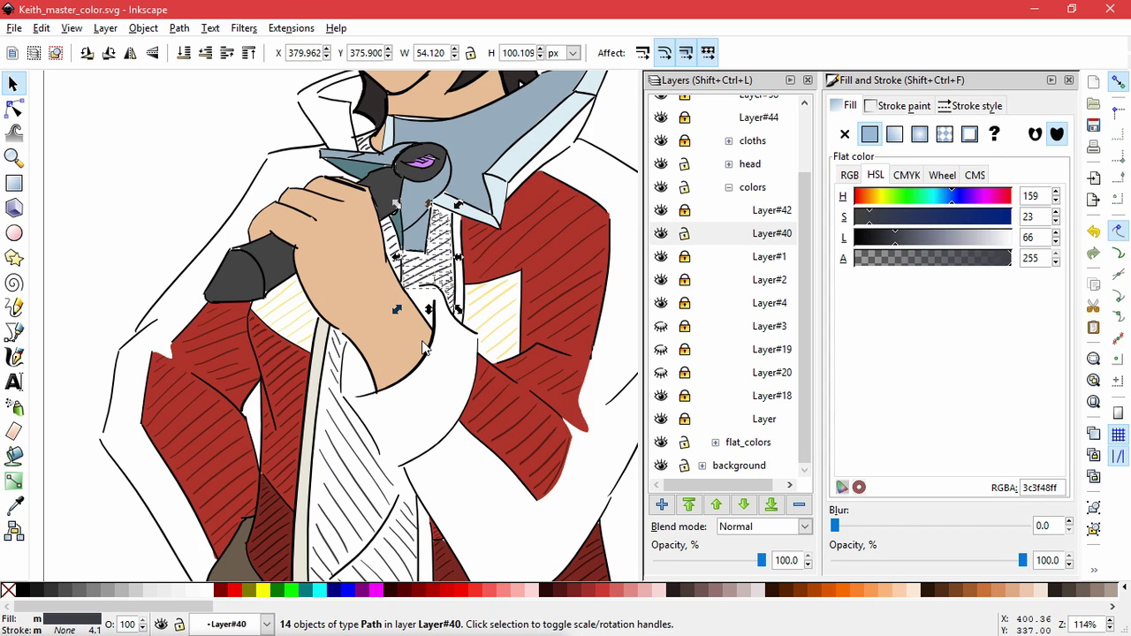
pyautogui.click(661, 372)
pyautogui.moveTo(885, 246); pyautogui.dragTo(871, 247)
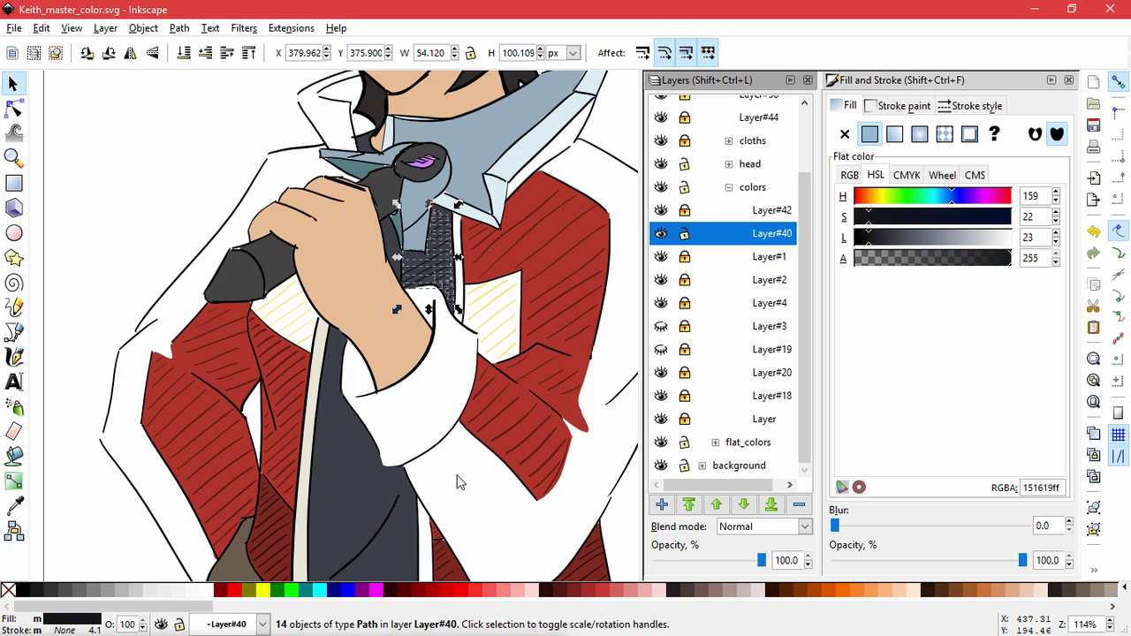
pyautogui.click(477, 507)
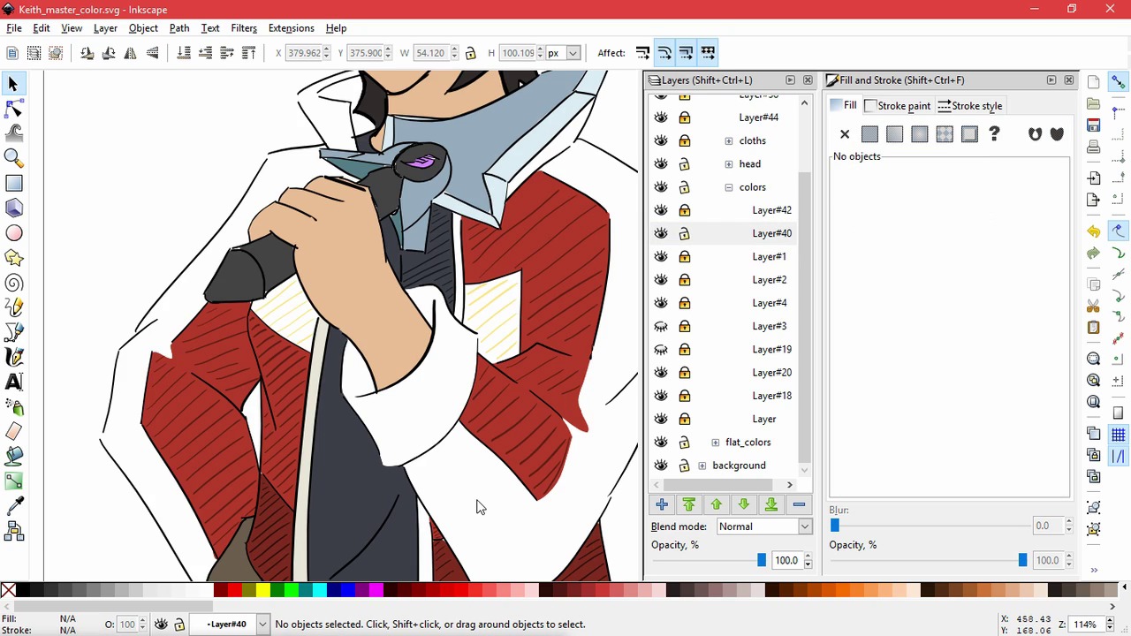
# Copy the fill code 151619ff from a darkened shirt hatch stroke and hide Layer#20.
pyautogui.click(449, 267)
pyautogui.doubleClick(1051, 488)
pyautogui.hotkey('ctrl', 'c')
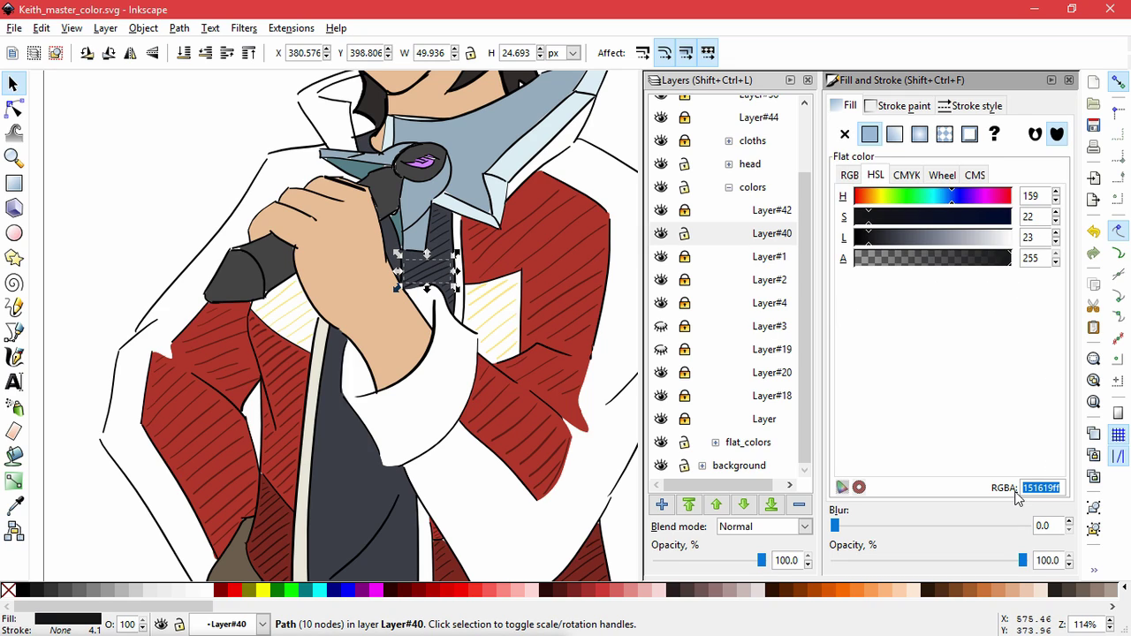
pyautogui.scroll(2, 415, 272)
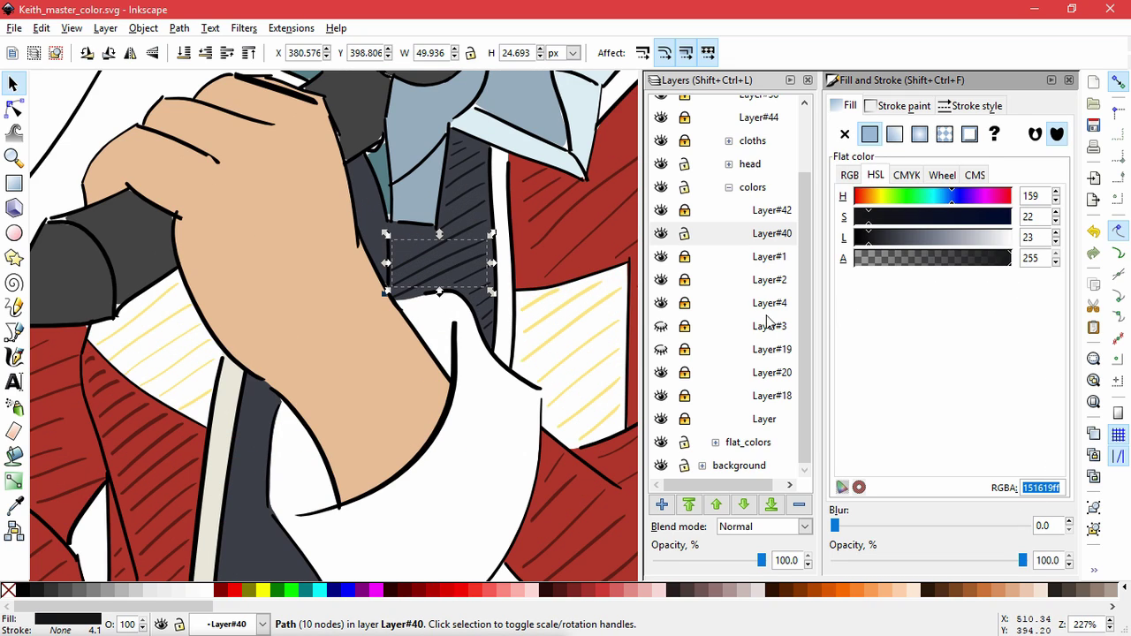
pyautogui.click(659, 301)
pyautogui.click(657, 299)
pyautogui.click(662, 375)
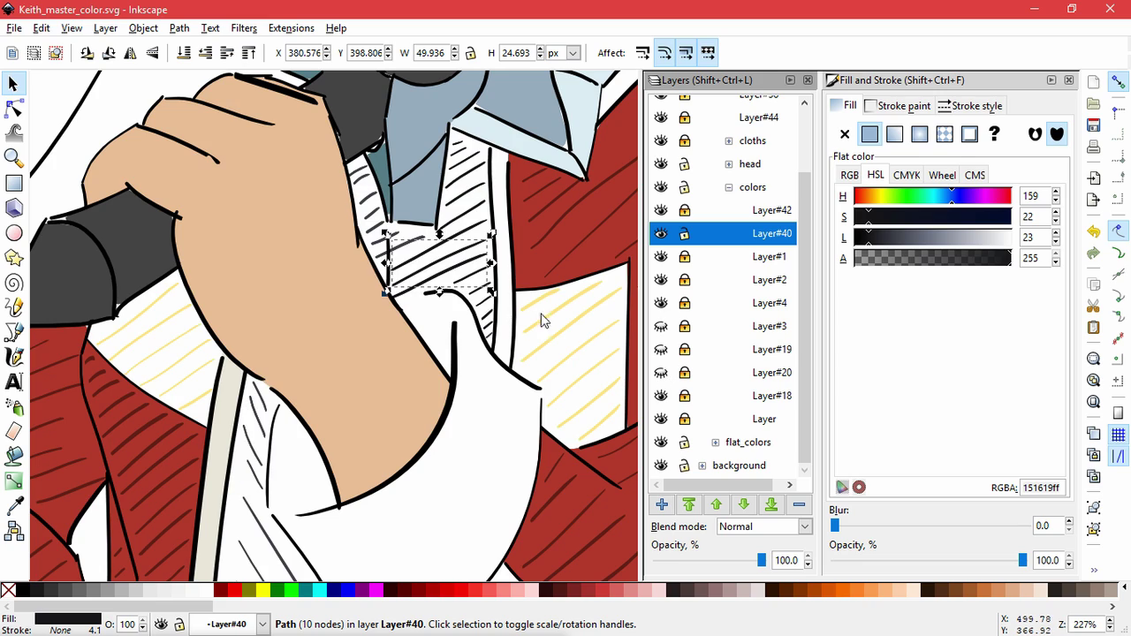
# Recolour the seven remaining hatch strokes on the upper shirt beside the raised forearm with fill 151619ff.
pyautogui.click(419, 252)
pyautogui.keyDown('shift'); pyautogui.click(379, 223); pyautogui.keyUp('shift')
pyautogui.keyDown('shift'); pyautogui.click(375, 206); pyautogui.keyUp('shift')
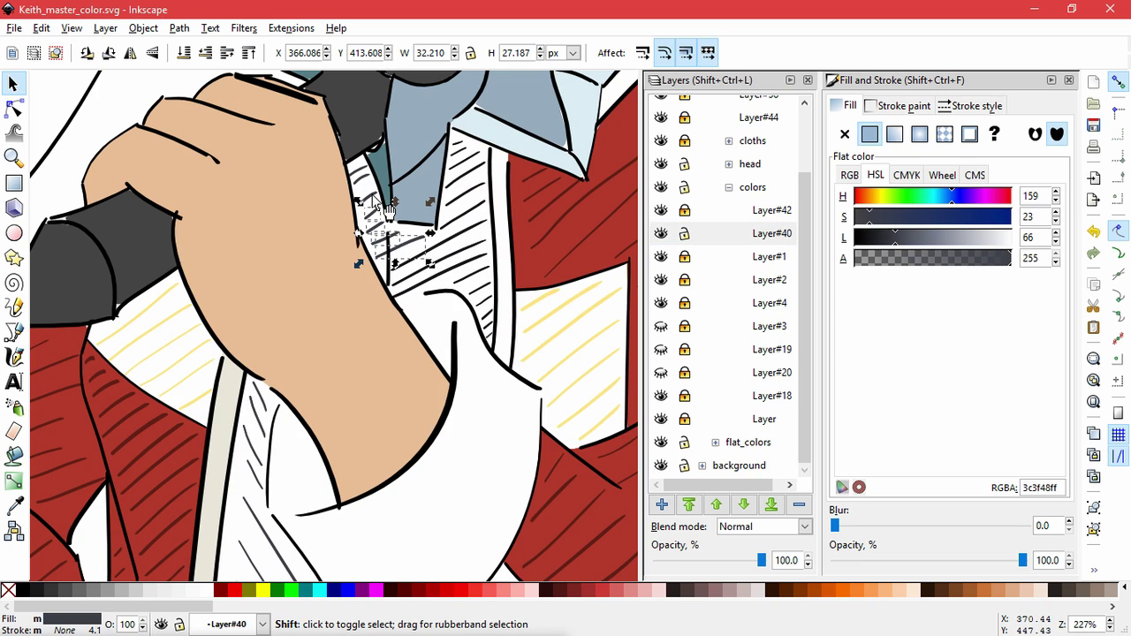
pyautogui.keyDown('shift'); pyautogui.click(370, 189); pyautogui.keyUp('shift')
pyautogui.keyDown('shift'); pyautogui.click(366, 174); pyautogui.keyUp('shift')
pyautogui.keyDown('shift'); pyautogui.click(367, 168); pyautogui.keyUp('shift')
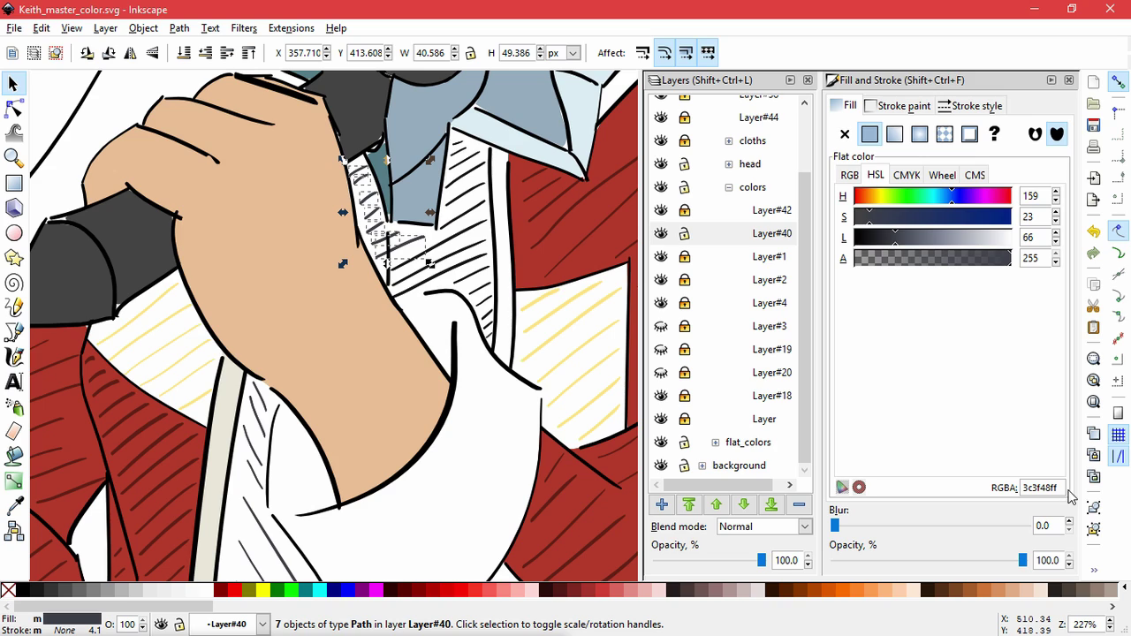
pyautogui.moveTo(1067, 492); pyautogui.dragTo(999, 487)
pyautogui.hotkey('ctrl', 'v')
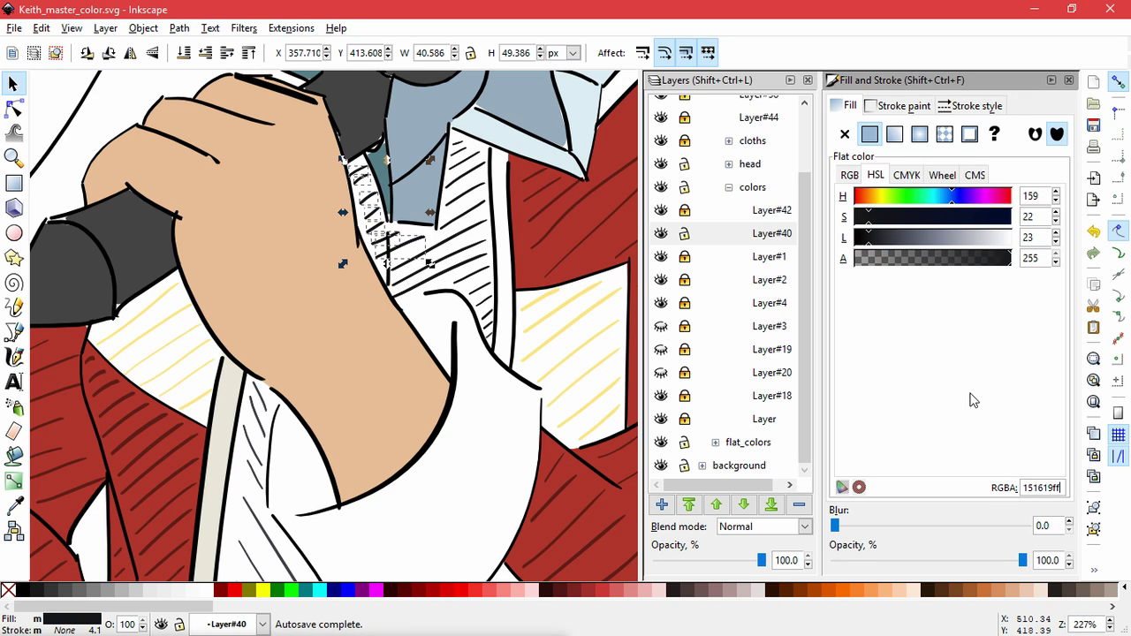
pyautogui.click(433, 493)
# Recolour the 12 hatch strokes on the shirt's middle section, below the raised hand, with fill 151619ff.
pyautogui.scroll(-4, 433, 493)
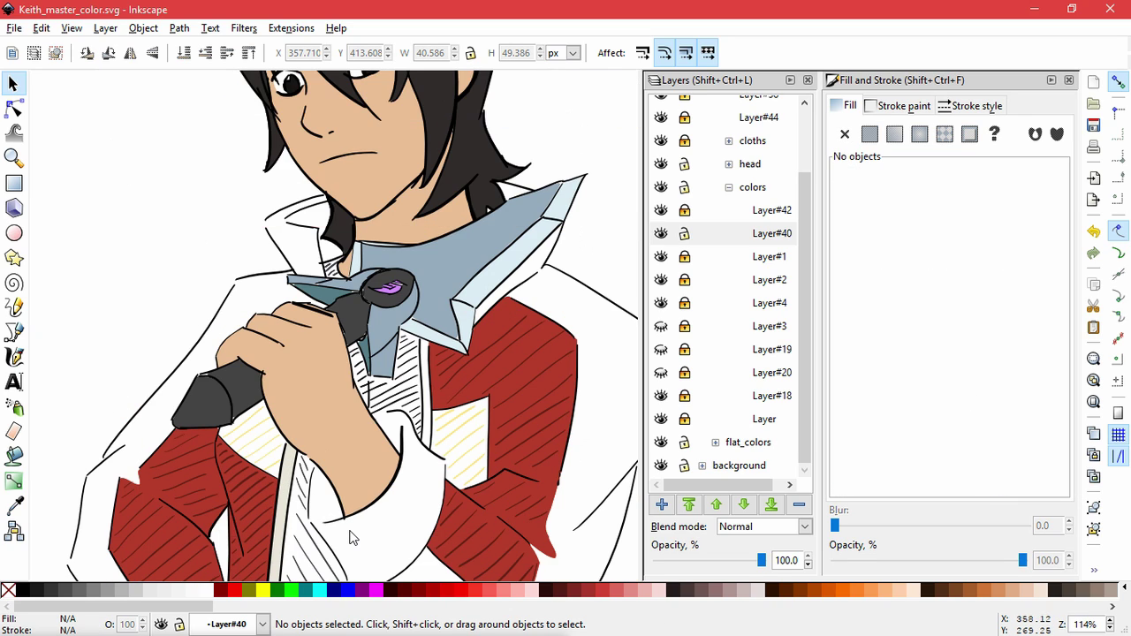
pyautogui.scroll(2, 401, 333)
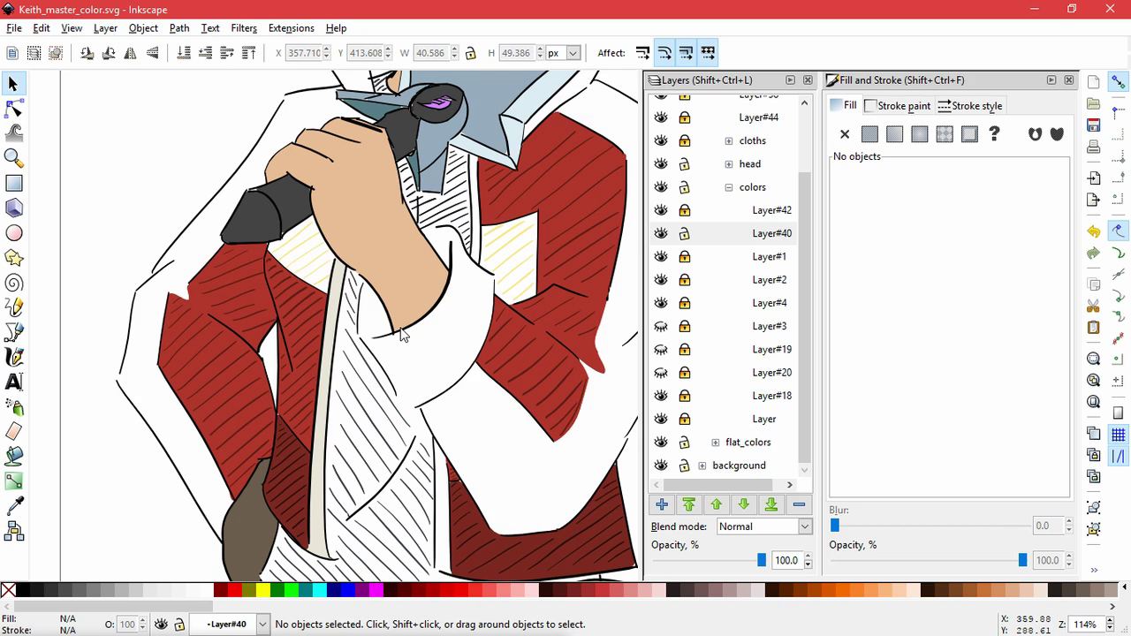
pyautogui.moveTo(414, 363); pyautogui.dragTo(427, 298)
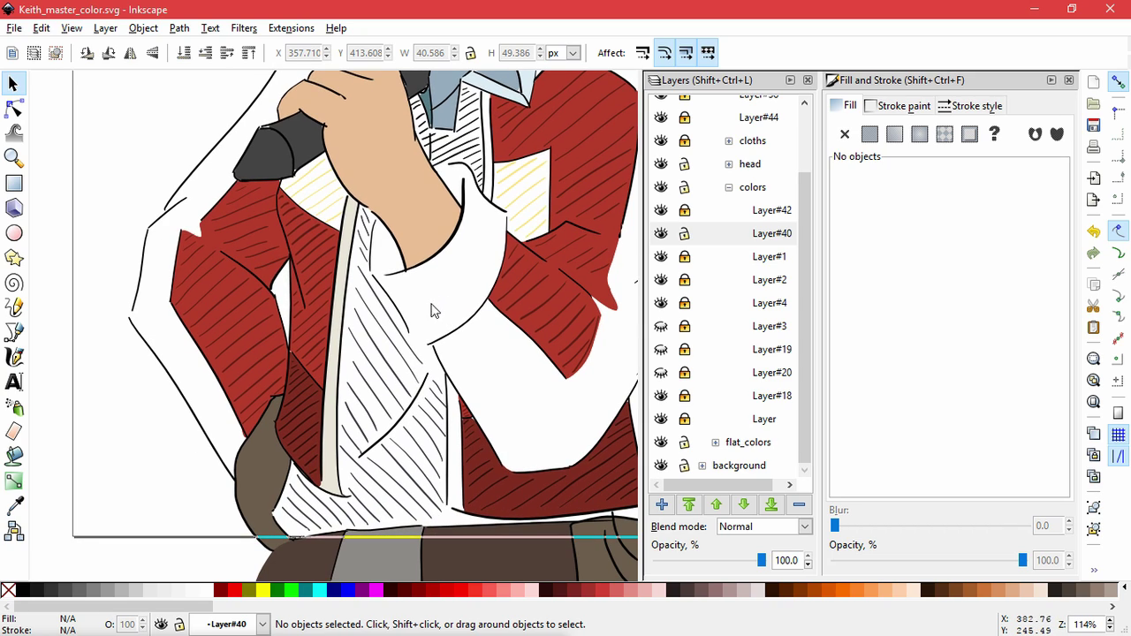
pyautogui.moveTo(386, 234)
pyautogui.mouseDown()
pyautogui.moveTo(367, 252)
pyautogui.moveTo(350, 449)
pyautogui.moveTo(446, 499)
pyautogui.mouseUp()
pyautogui.moveTo(1060, 491); pyautogui.dragTo(1017, 493)
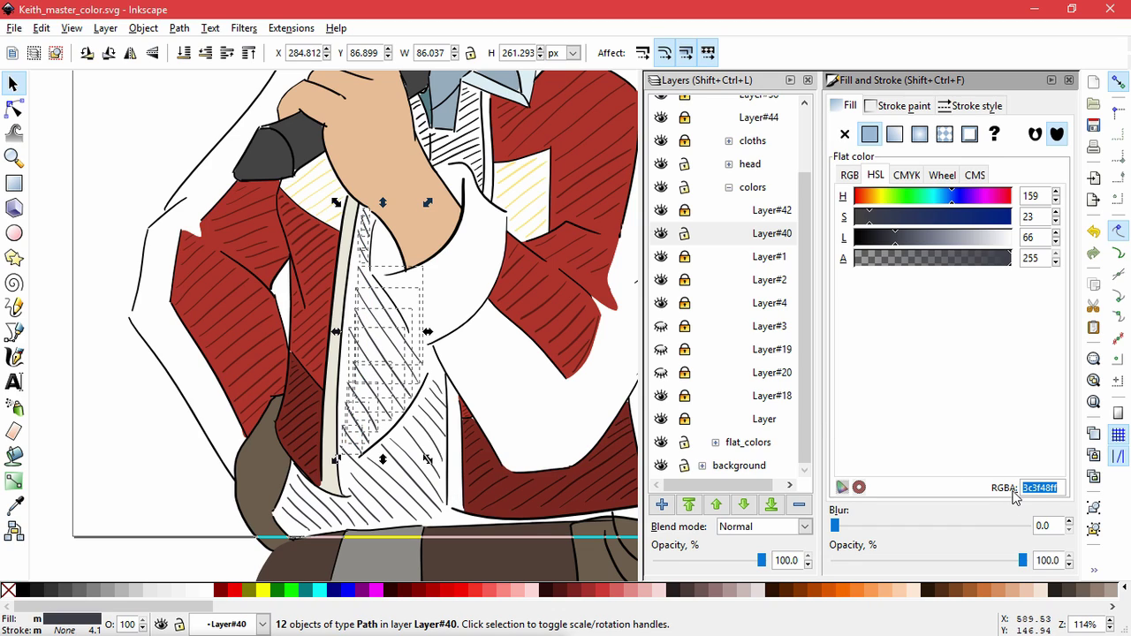
pyautogui.hotkey('ctrl', 'v')
pyautogui.press('Escape')
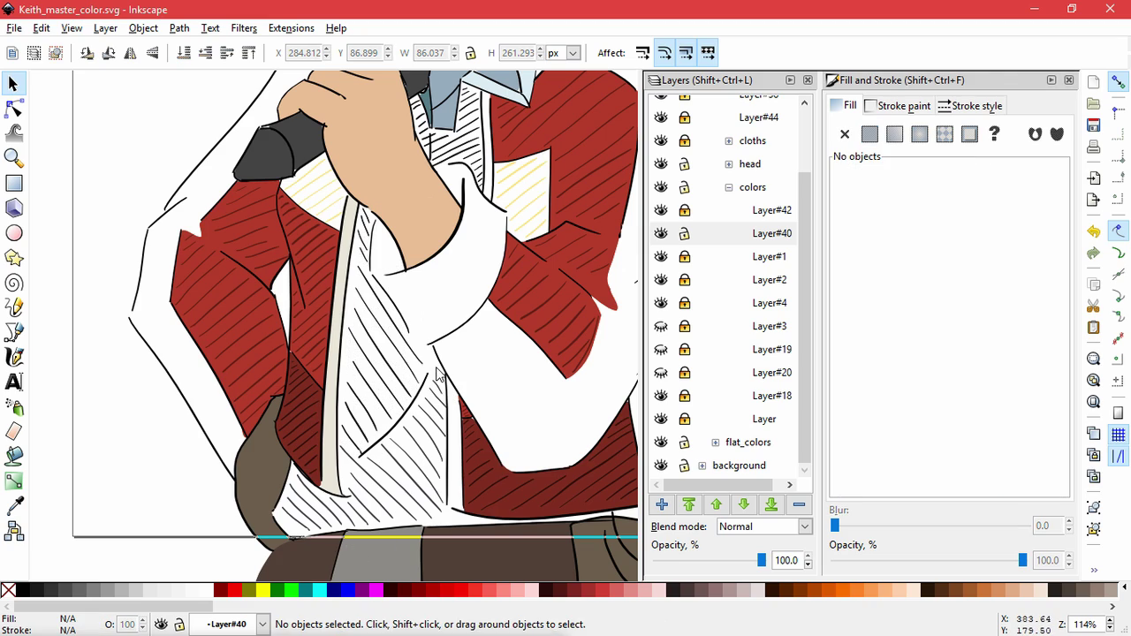
# Recolour the 18 hatch strokes on the shirt's lower section above the belt with 151619ff and show Layer#20 again.
pyautogui.moveTo(440, 371)
pyautogui.mouseDown()
pyautogui.moveTo(389, 504)
pyautogui.moveTo(295, 527)
pyautogui.mouseUp()
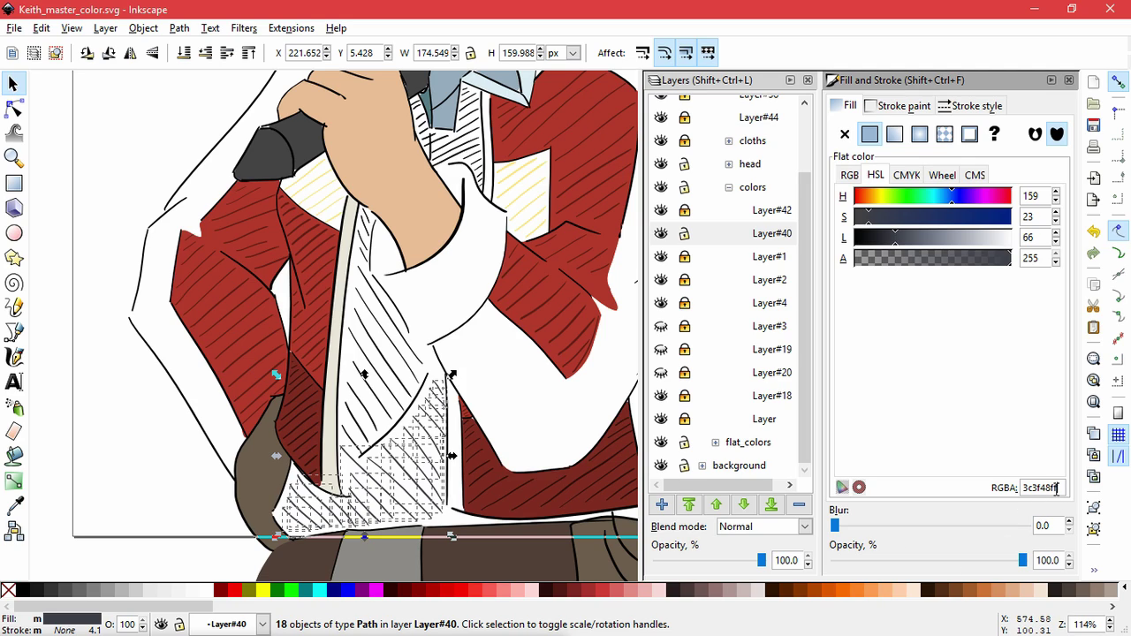
pyautogui.moveTo(1056, 488); pyautogui.dragTo(1018, 488)
pyautogui.hotkey('ctrl', 'v')
pyautogui.press('Return')
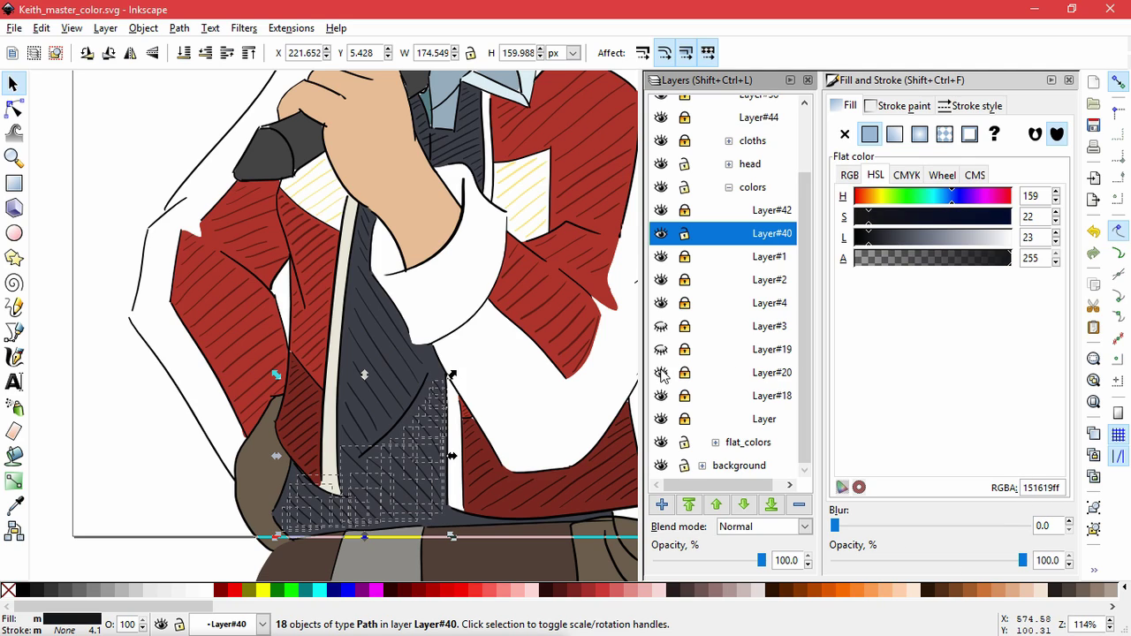
pyautogui.click(175, 495)
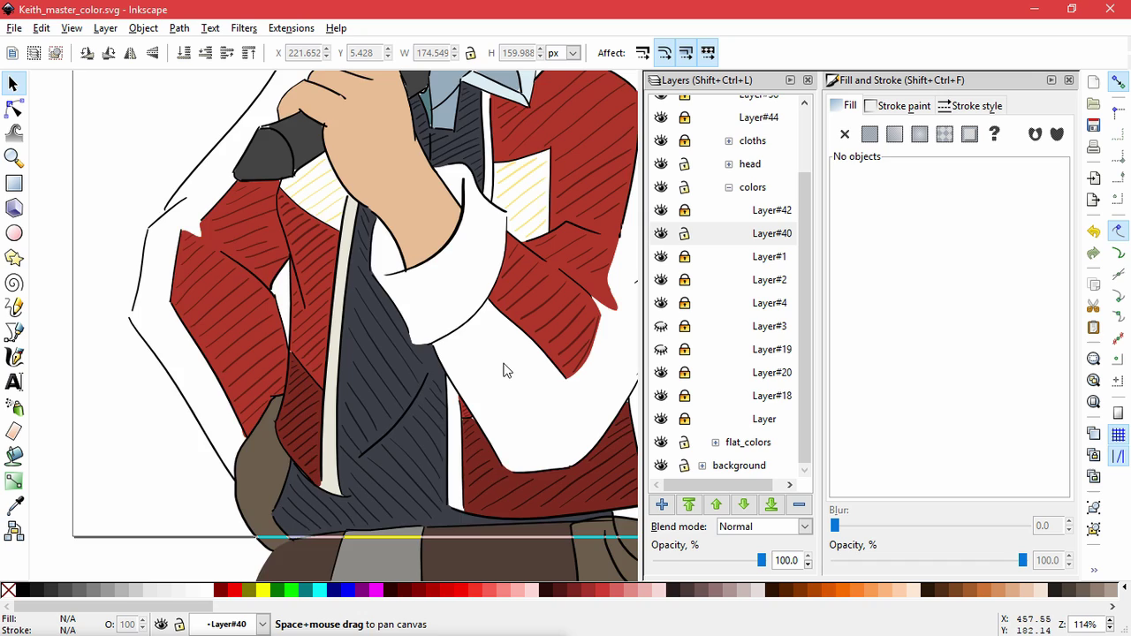
# Show Layer#19 and darken the seven hatch strokes on the yellow chest patch above the folded arm to f7c000ff.
pyautogui.scroll(4, 500, 415)
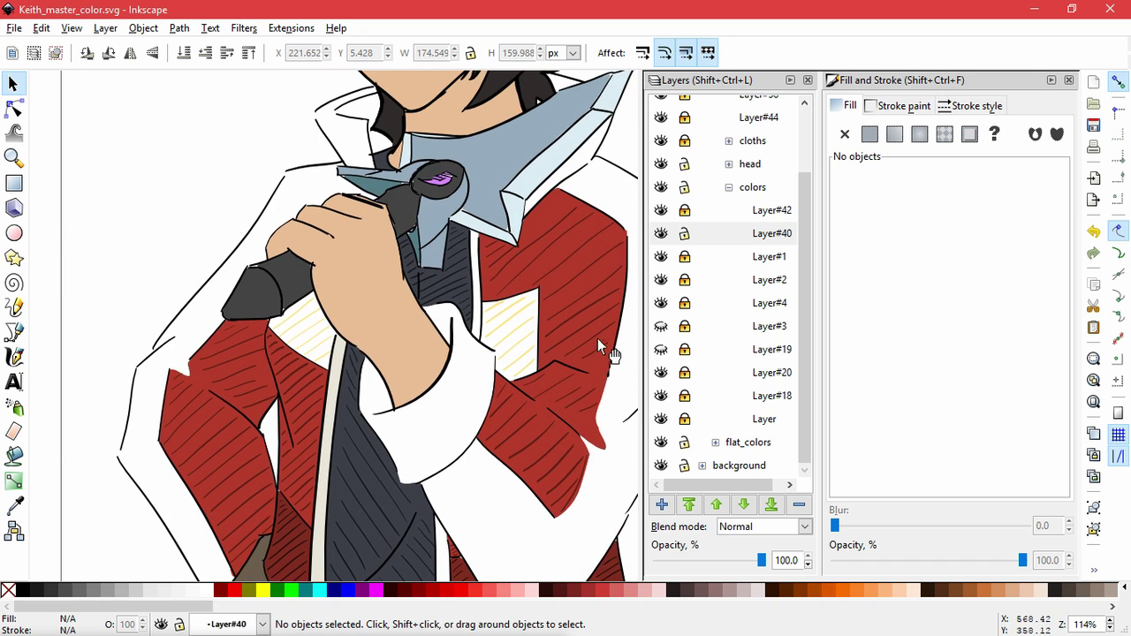
pyautogui.moveTo(531, 368)
pyautogui.mouseDown()
pyautogui.moveTo(491, 304)
pyautogui.moveTo(525, 365)
pyautogui.mouseUp()
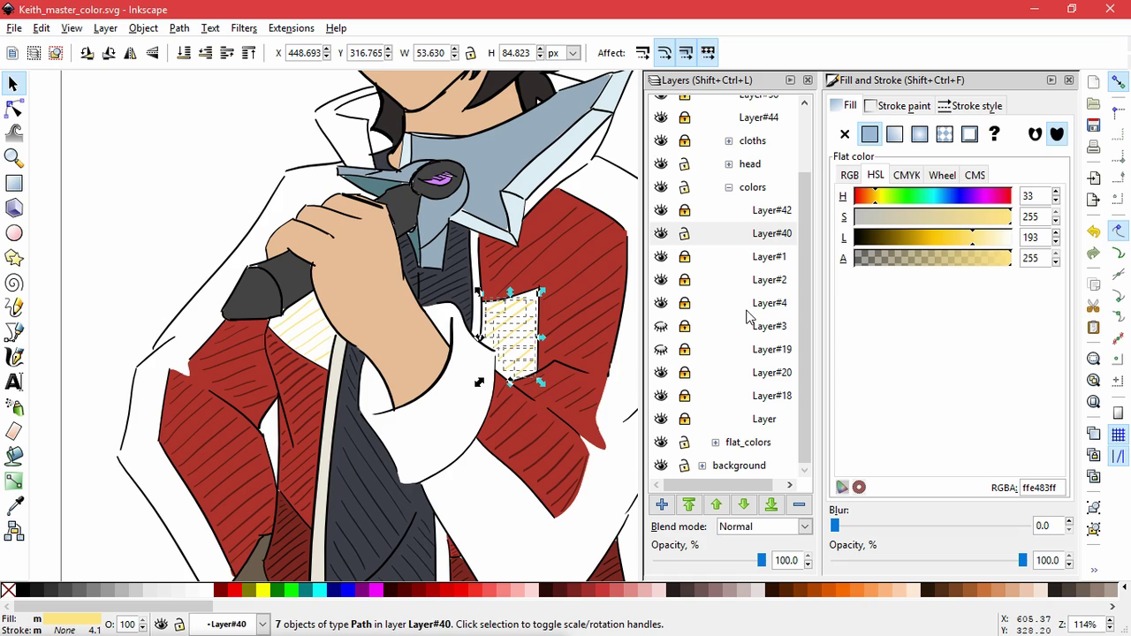
pyautogui.click(661, 327)
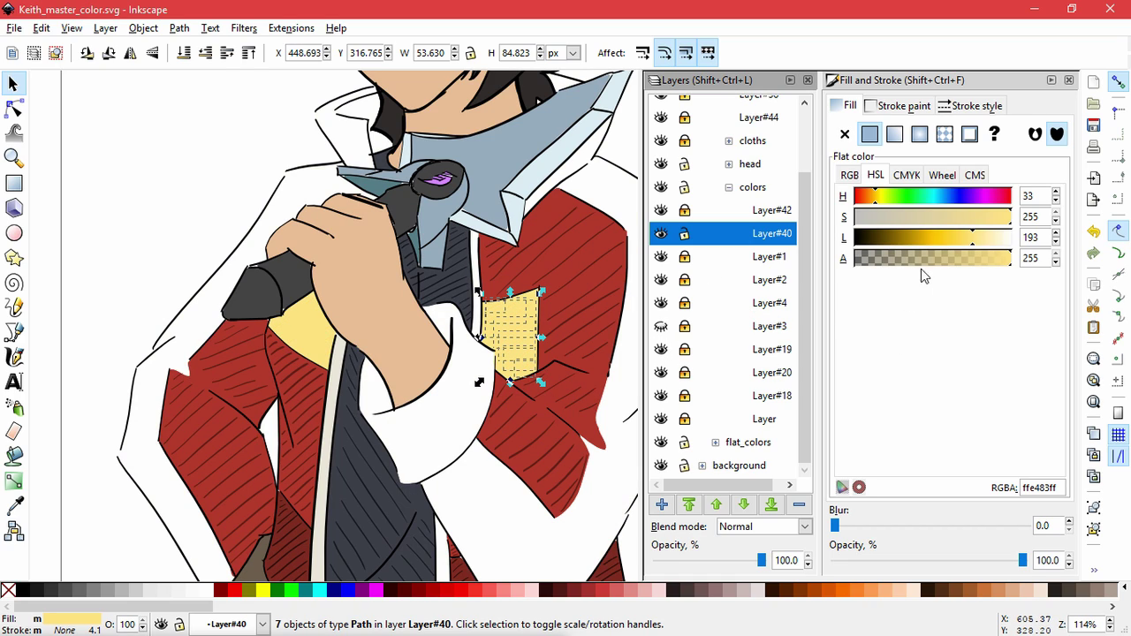
pyautogui.moveTo(964, 237)
pyautogui.mouseDown()
pyautogui.moveTo(997, 238)
pyautogui.moveTo(931, 243)
pyautogui.mouseUp()
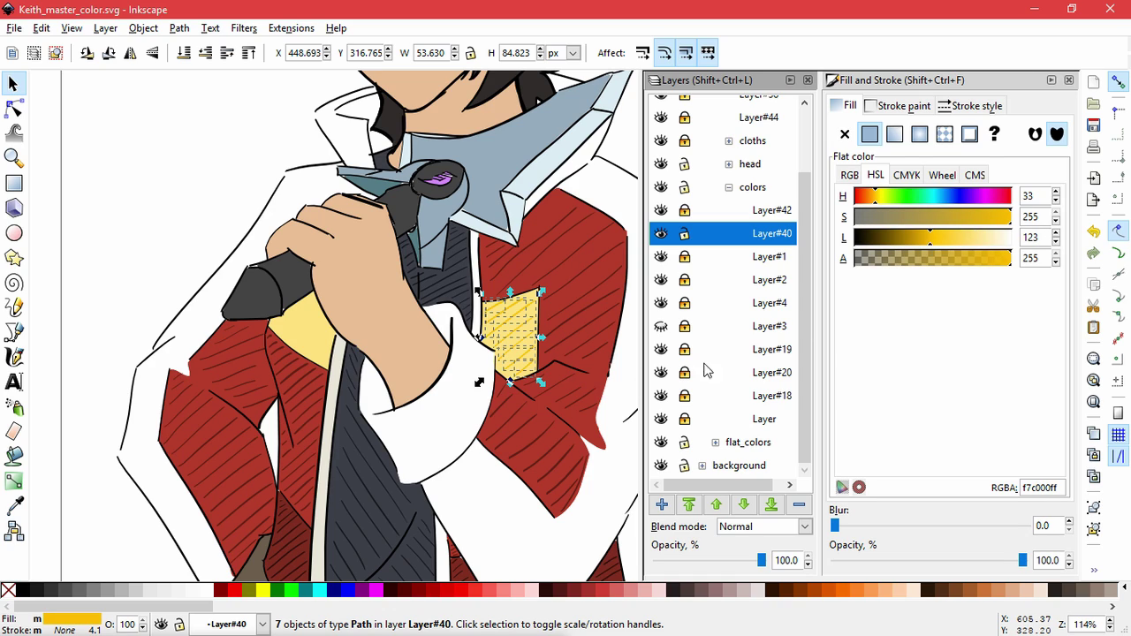
pyautogui.click(606, 465)
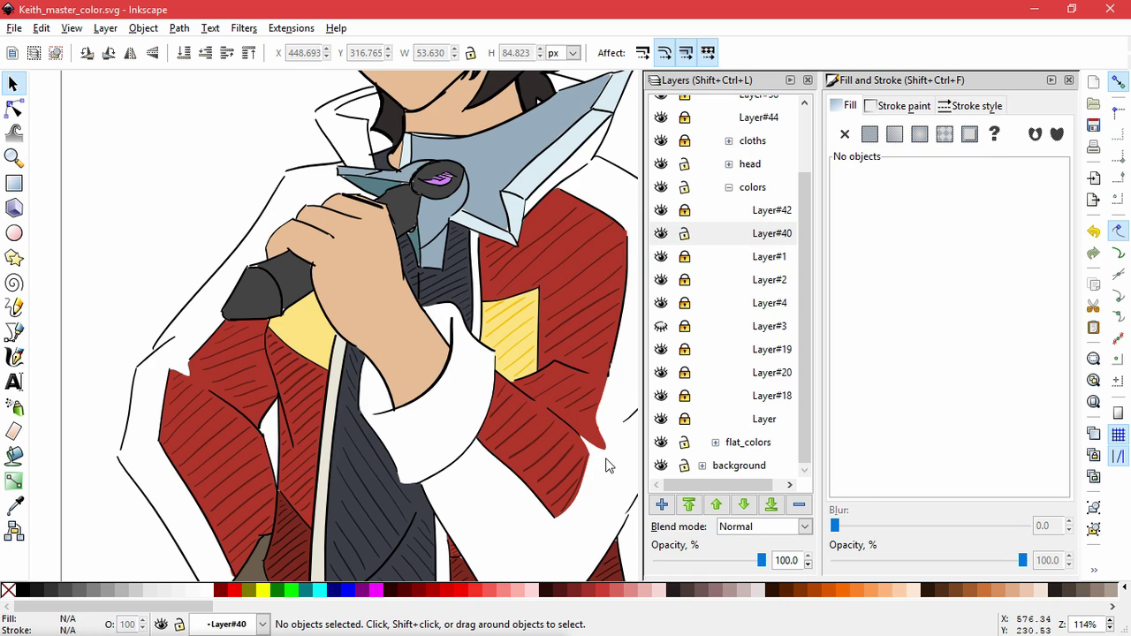
# Copy the fill code f7c000ff from a darkened yellow hatch stroke and hide Layer#19.
pyautogui.click(522, 333)
pyautogui.doubleClick(1044, 489)
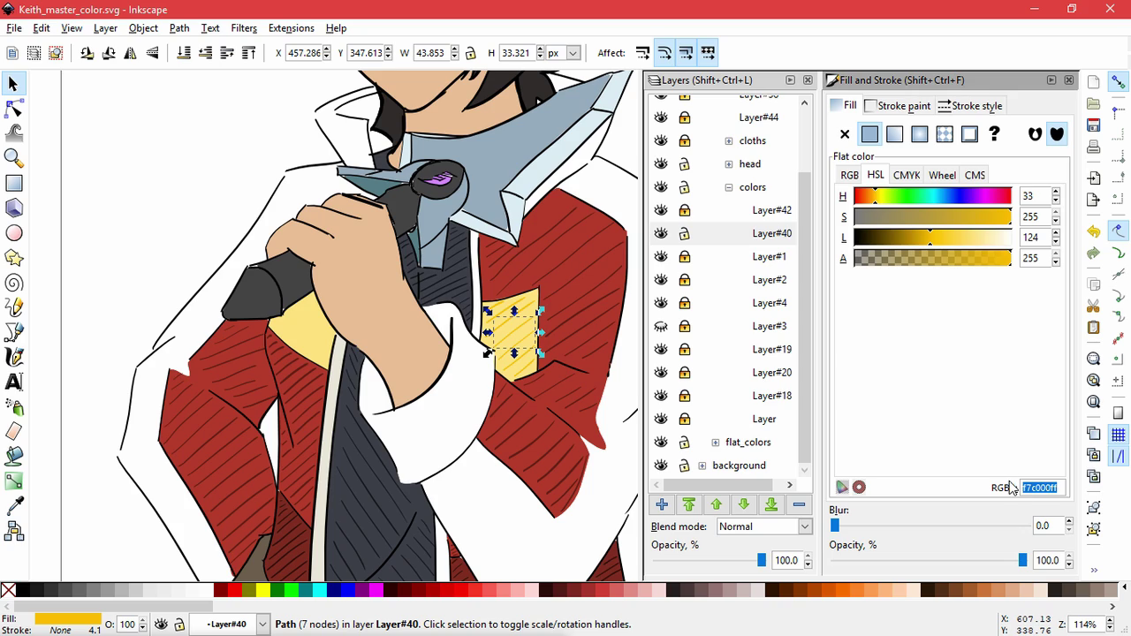
pyautogui.click(661, 350)
# Recolour the six hatch strokes on the yellow patch below the fist with f7c000ff and show Layer#19 again.
pyautogui.click(320, 355)
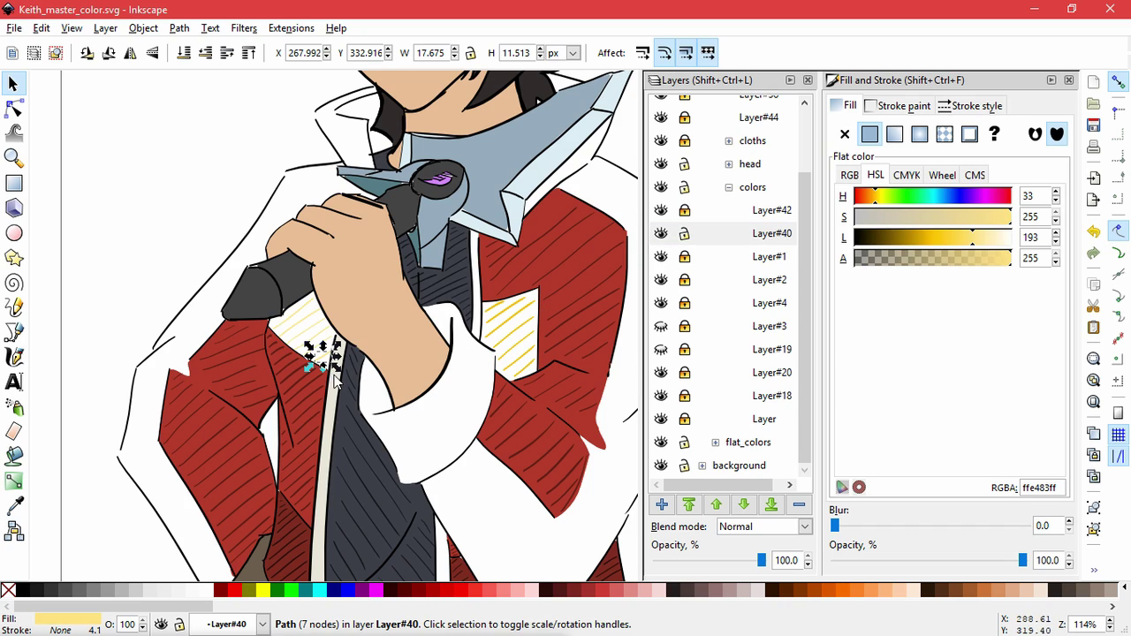
pyautogui.click(334, 378)
pyautogui.moveTo(330, 364)
pyautogui.mouseDown()
pyautogui.moveTo(315, 336)
pyautogui.moveTo(320, 349)
pyautogui.mouseUp()
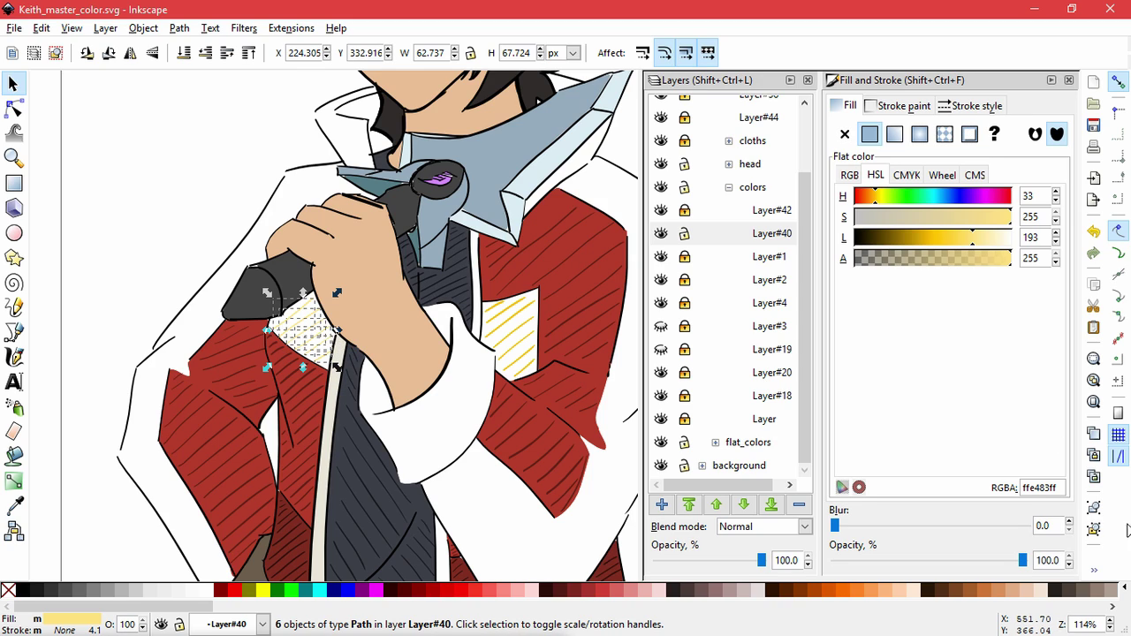
pyautogui.click(1047, 488)
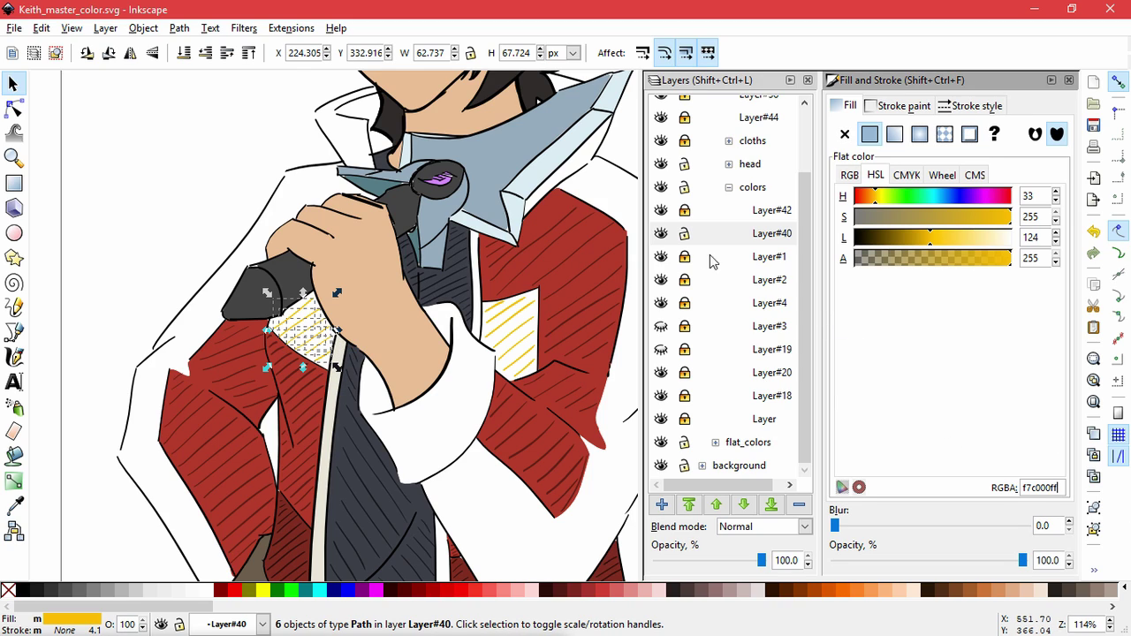
pyautogui.click(661, 350)
pyautogui.press('Escape')
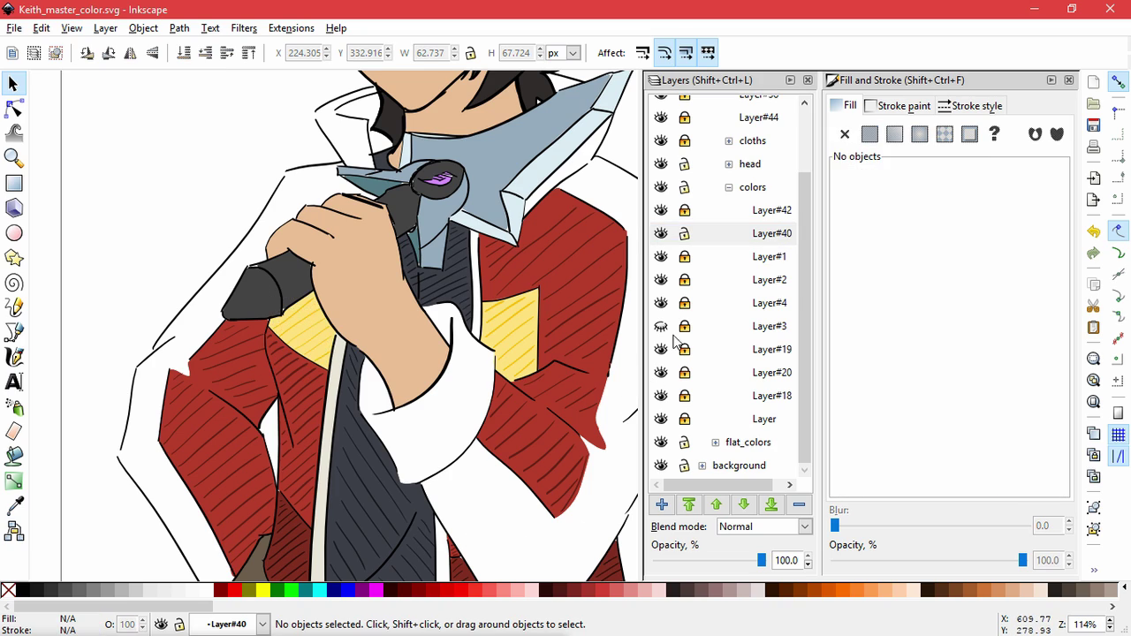
# Show Layer#3 again and lock Layer#40.
pyautogui.click(661, 326)
pyautogui.scroll(-3, 145, 211)
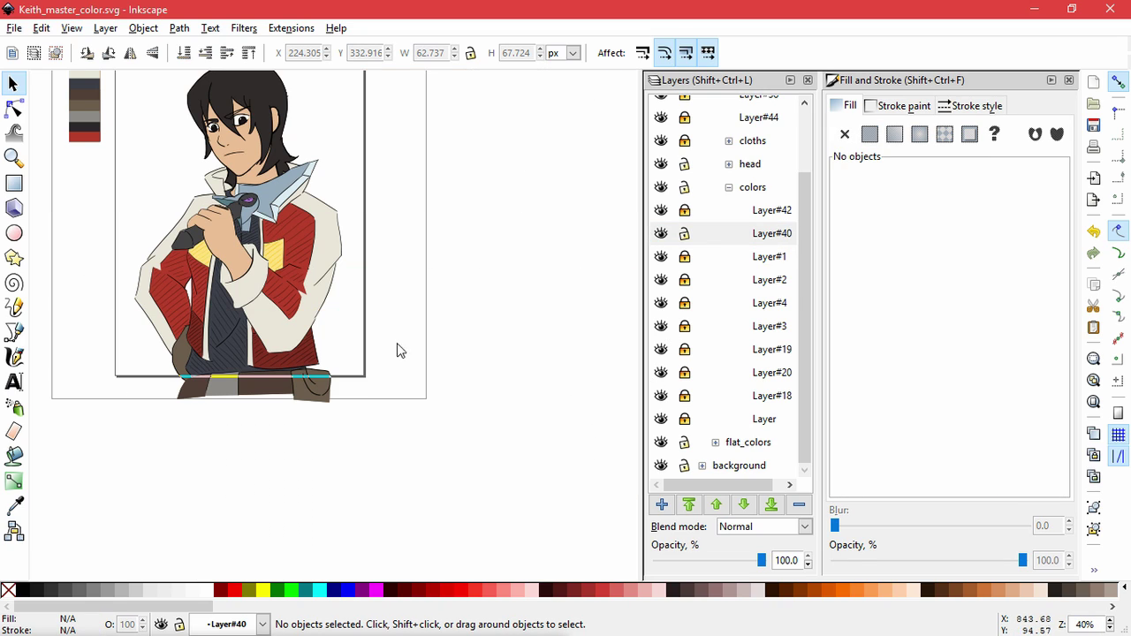
pyautogui.moveTo(398, 265); pyautogui.dragTo(573, 382)
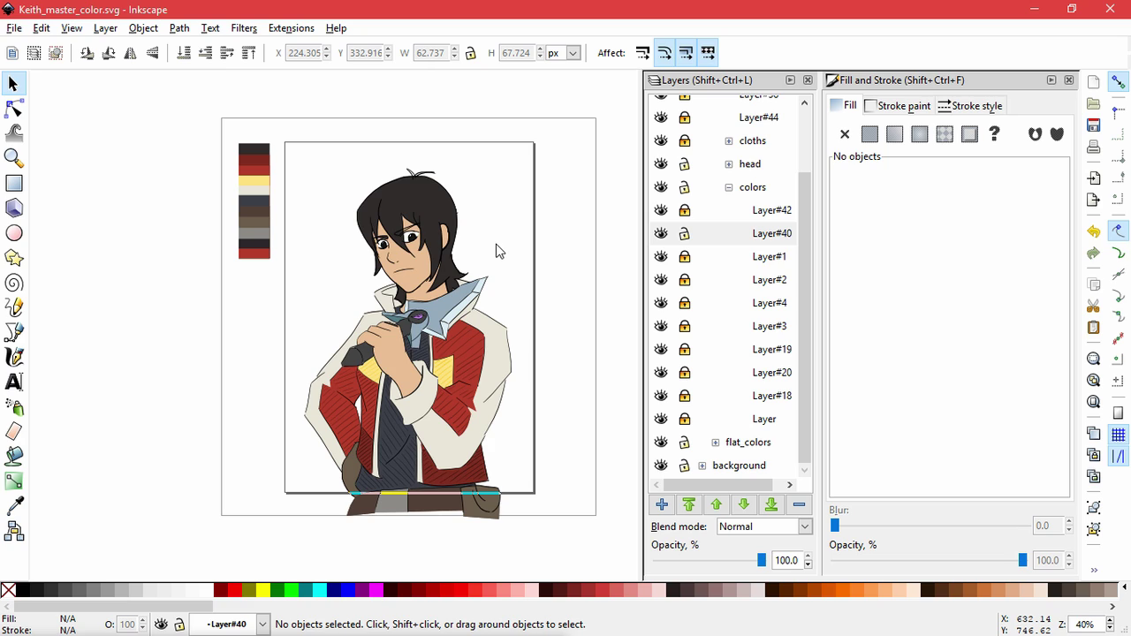
pyautogui.scroll(2, 496, 251)
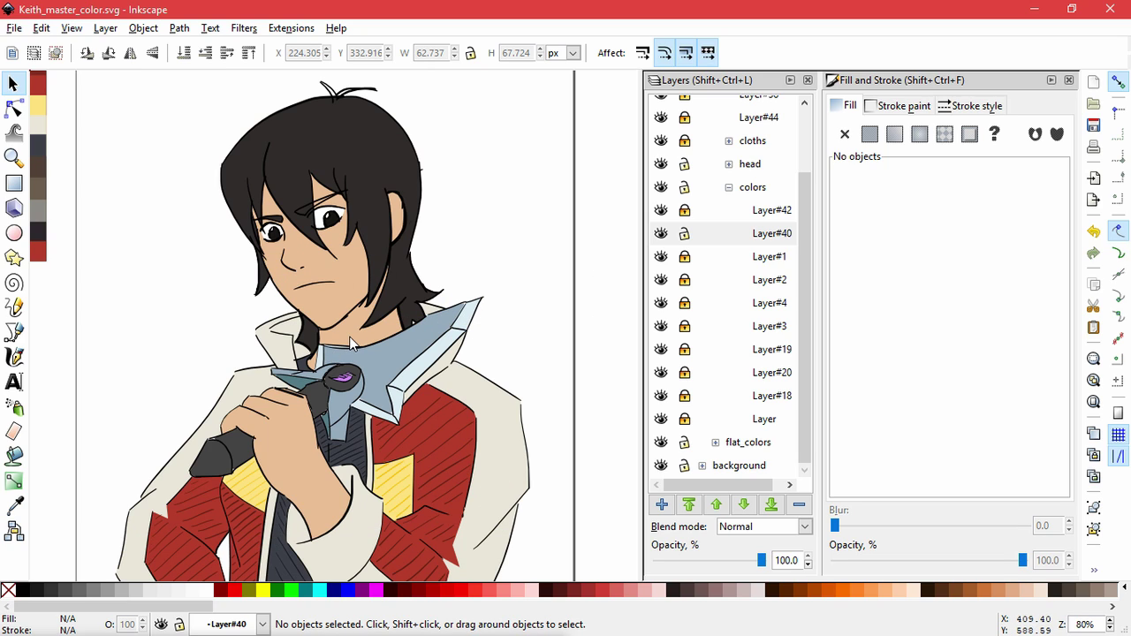
pyautogui.click(682, 235)
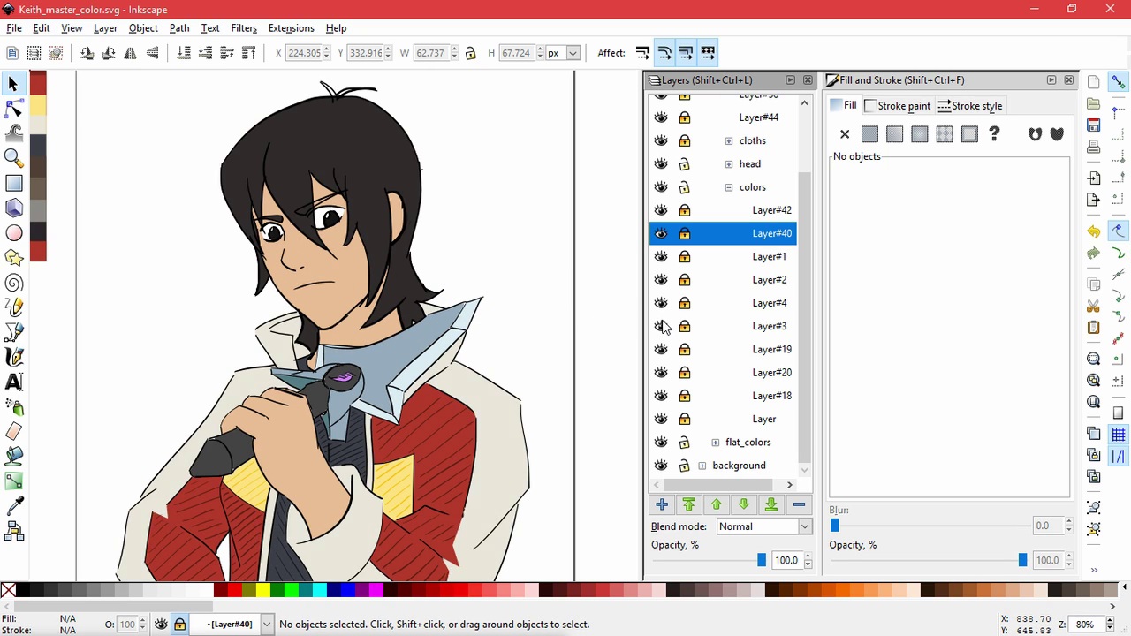
# Switch Layer#20, Layer#18 and the lowest colour layer off and on to identify which one holds the skin fills.
pyautogui.click(661, 373)
pyautogui.click(662, 373)
pyautogui.click(662, 399)
pyautogui.click(662, 399)
pyautogui.click(662, 426)
pyautogui.click(662, 426)
pyautogui.click(663, 420)
pyautogui.click(663, 420)
# Unlock the lowest colour layer, named Layer, and add a new layer directly above it.
pyautogui.click(714, 423)
pyautogui.click(661, 505)
pyautogui.click(624, 376)
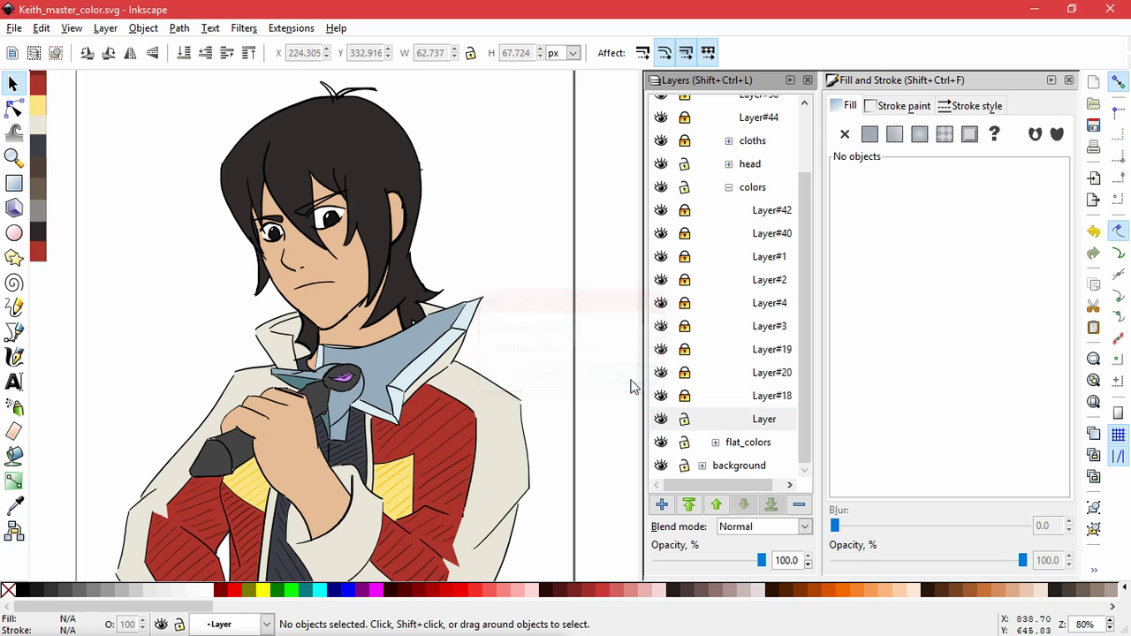
# Pick up the neck's skin tone as the fill colour, lock Layer and activate Layer#21 for drawing with the Bezier pen.
pyautogui.press('d')
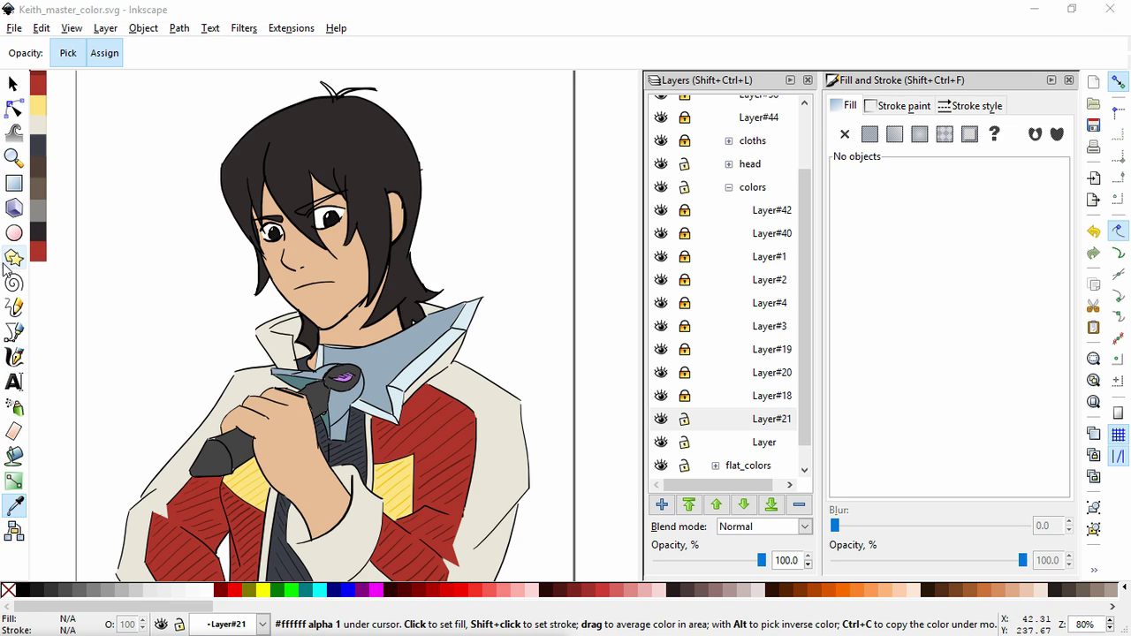
pyautogui.click(14, 332)
pyautogui.scroll(4, 375, 364)
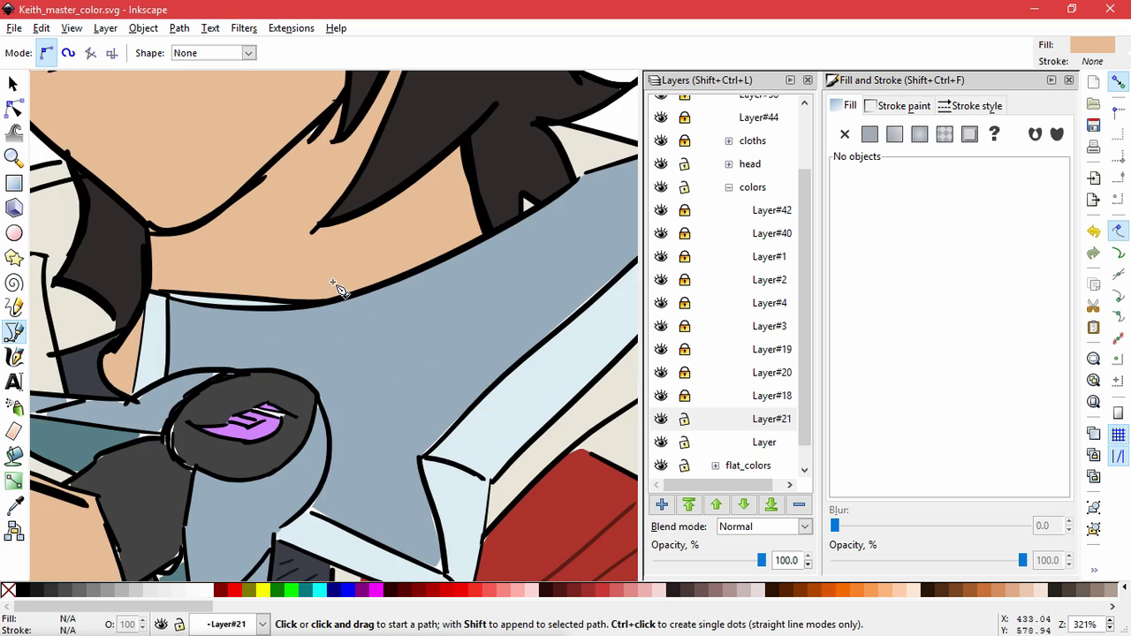
pyautogui.press('s')
pyautogui.click(301, 231)
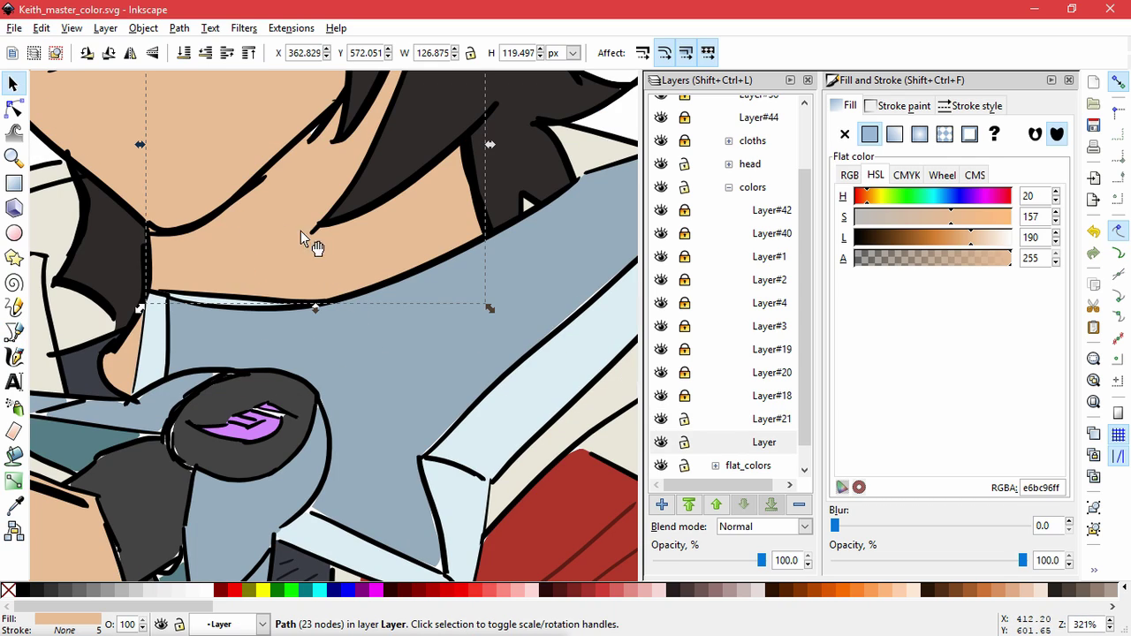
pyautogui.scroll(3, 300, 231)
pyautogui.click(741, 422)
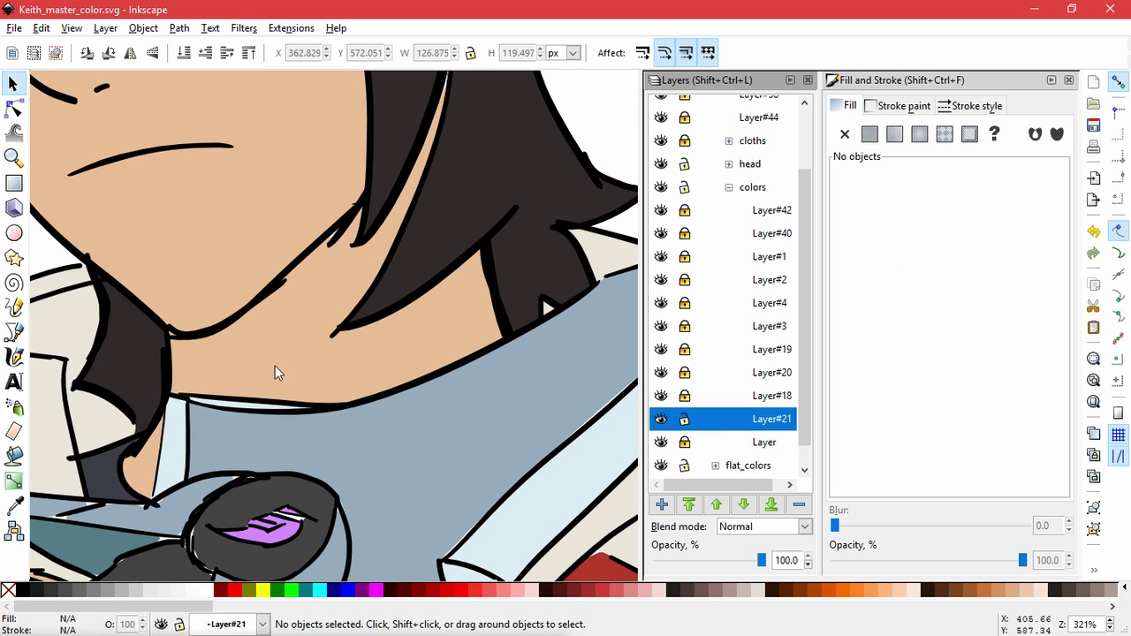
pyautogui.click(14, 331)
pyautogui.click(165, 327)
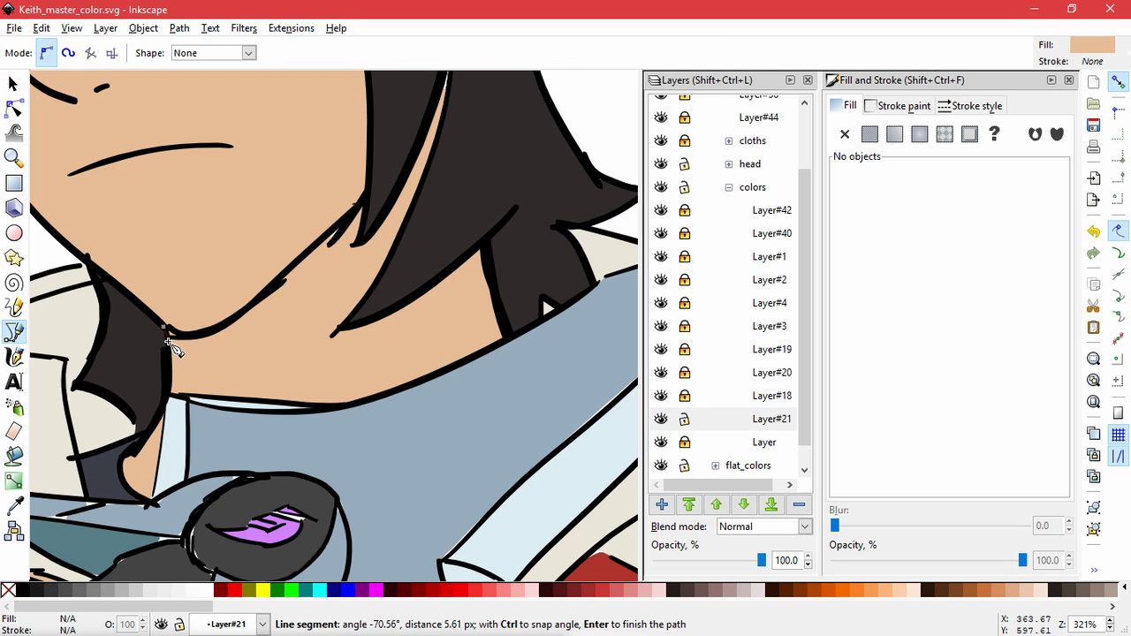
pyautogui.moveTo(295, 326); pyautogui.dragTo(358, 275)
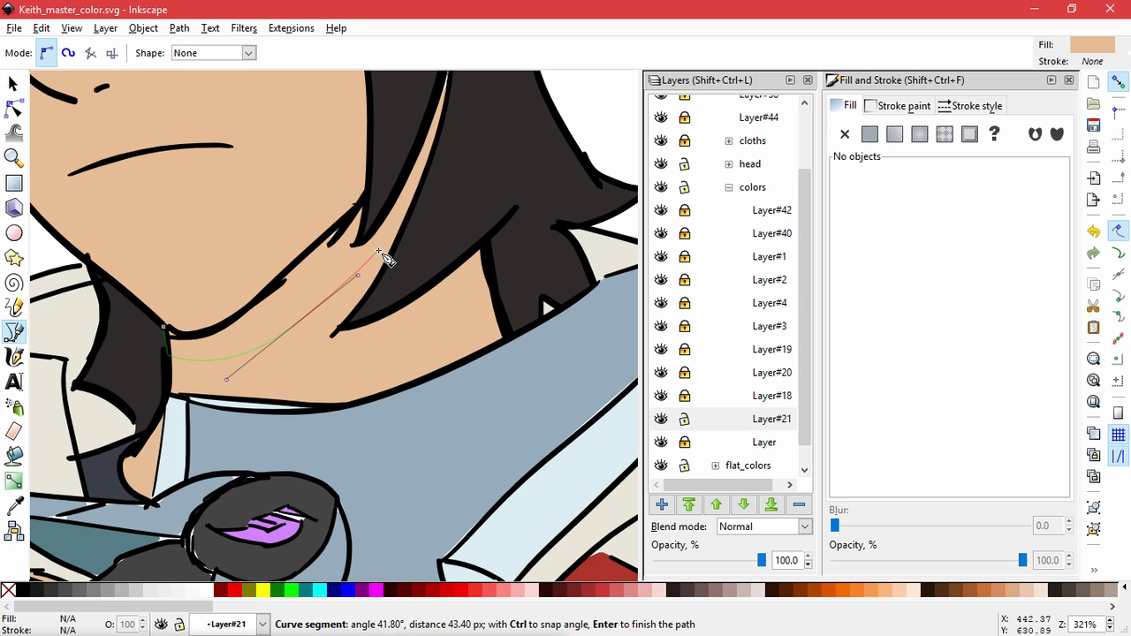
pyautogui.click(394, 226)
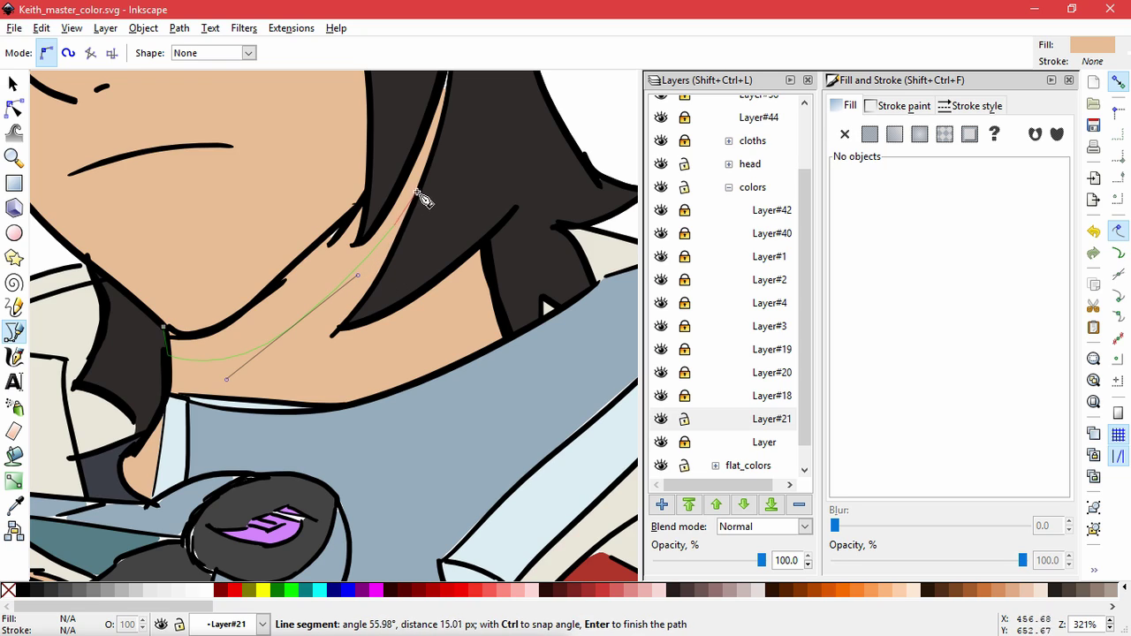
pyautogui.click(420, 189)
pyautogui.click(384, 275)
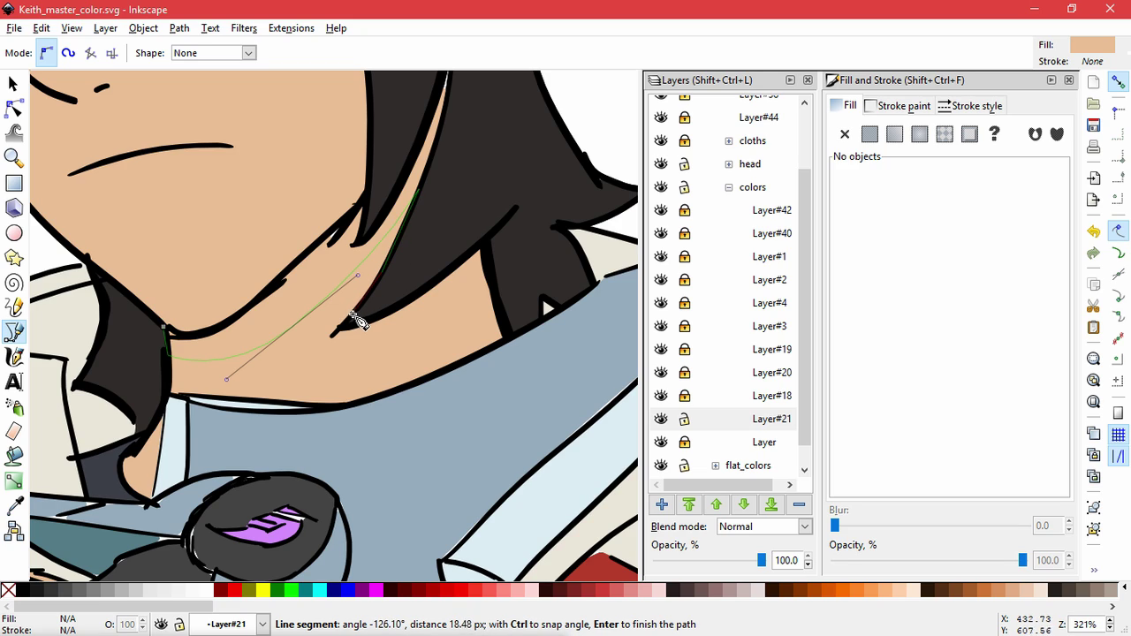
pyautogui.click(352, 315)
pyautogui.click(338, 333)
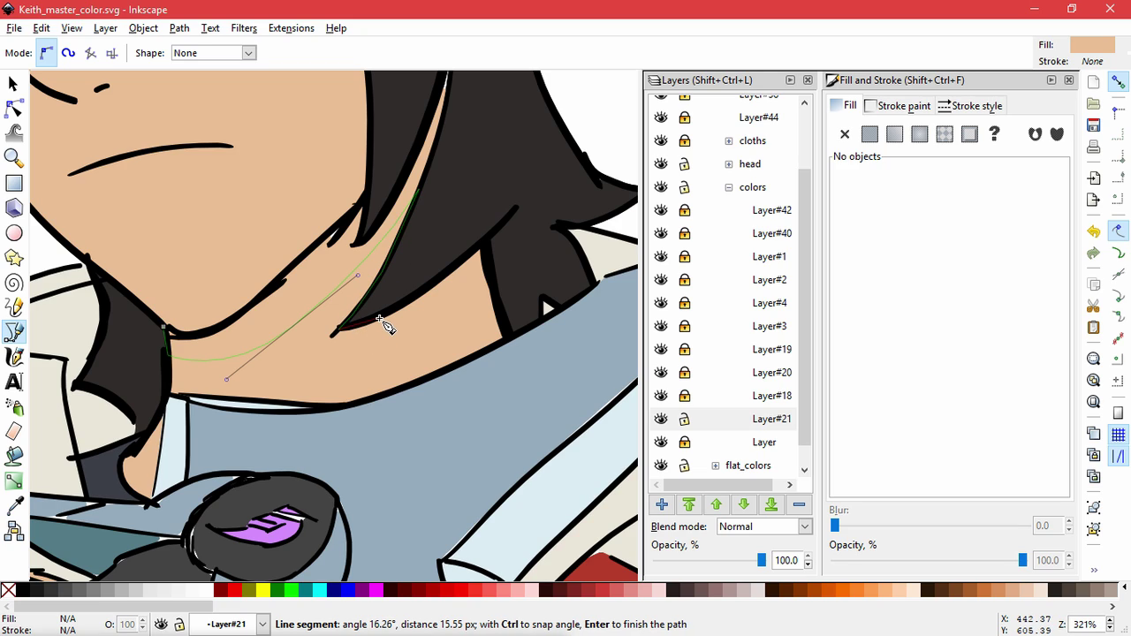
pyautogui.click(380, 319)
pyautogui.moveTo(352, 340); pyautogui.dragTo(345, 347)
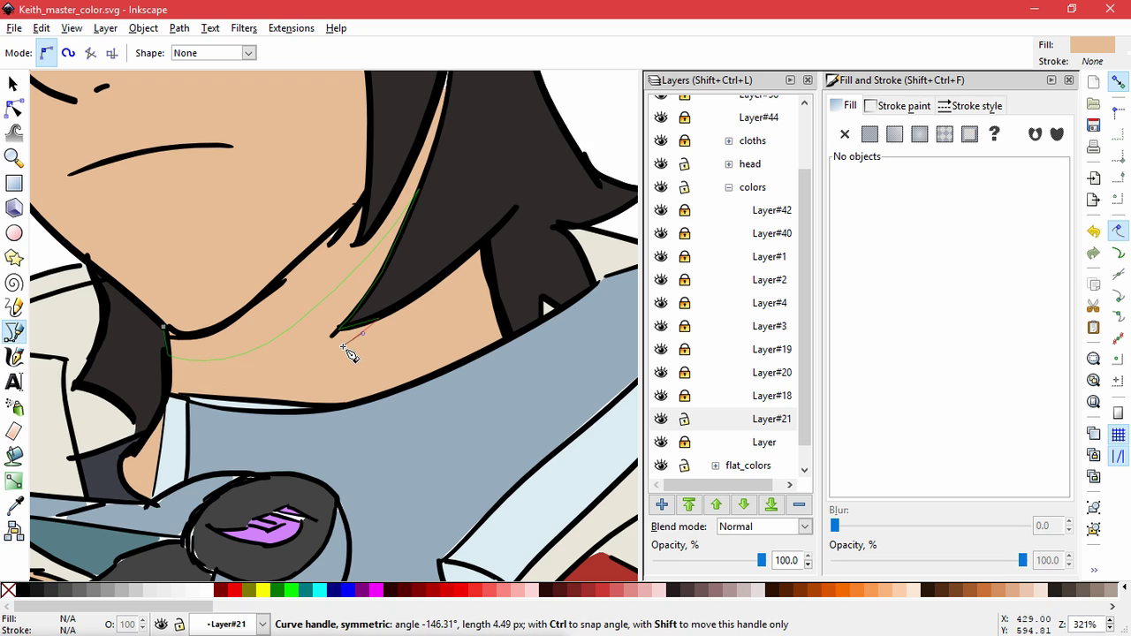
pyautogui.moveTo(469, 297); pyautogui.dragTo(495, 270)
pyautogui.click(490, 268)
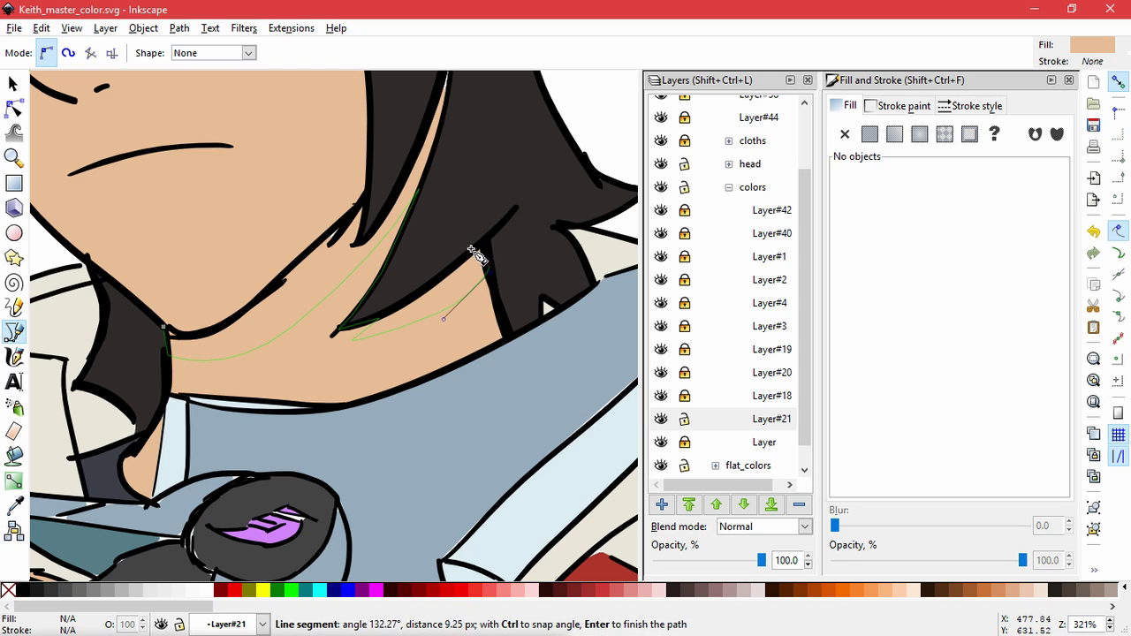
pyautogui.click(485, 245)
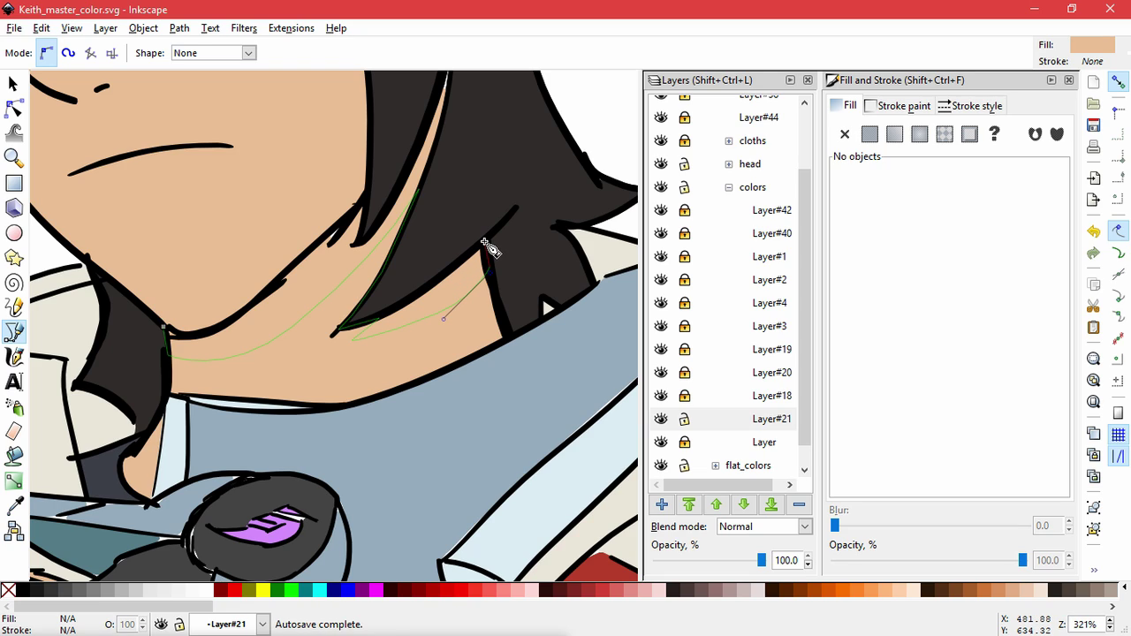
pyautogui.click(427, 284)
pyautogui.click(389, 313)
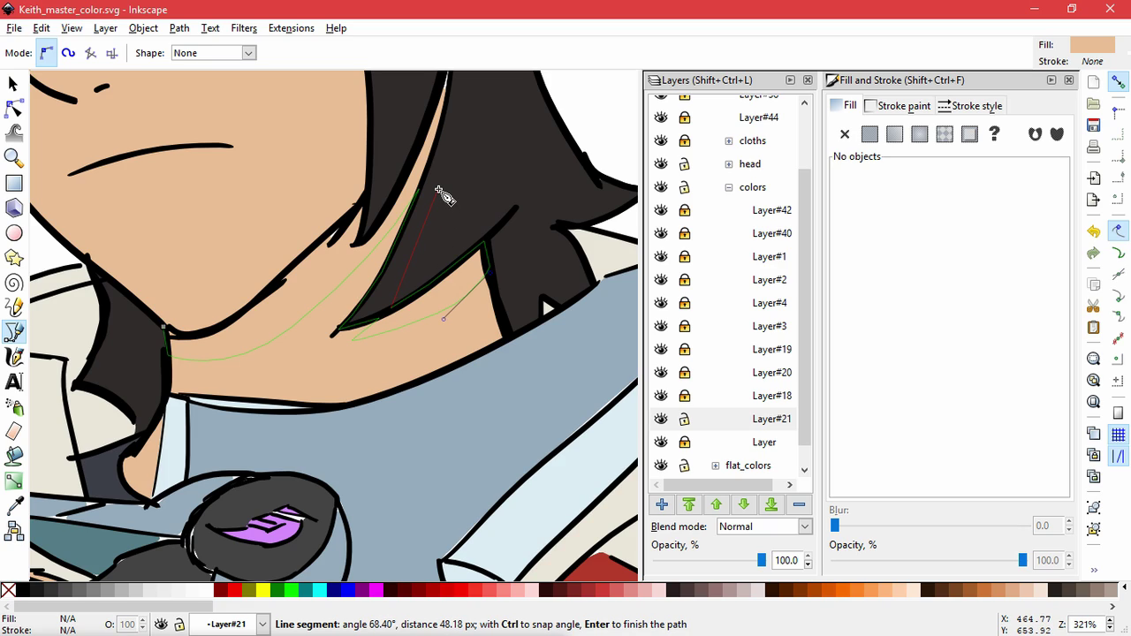
pyautogui.press('Escape')
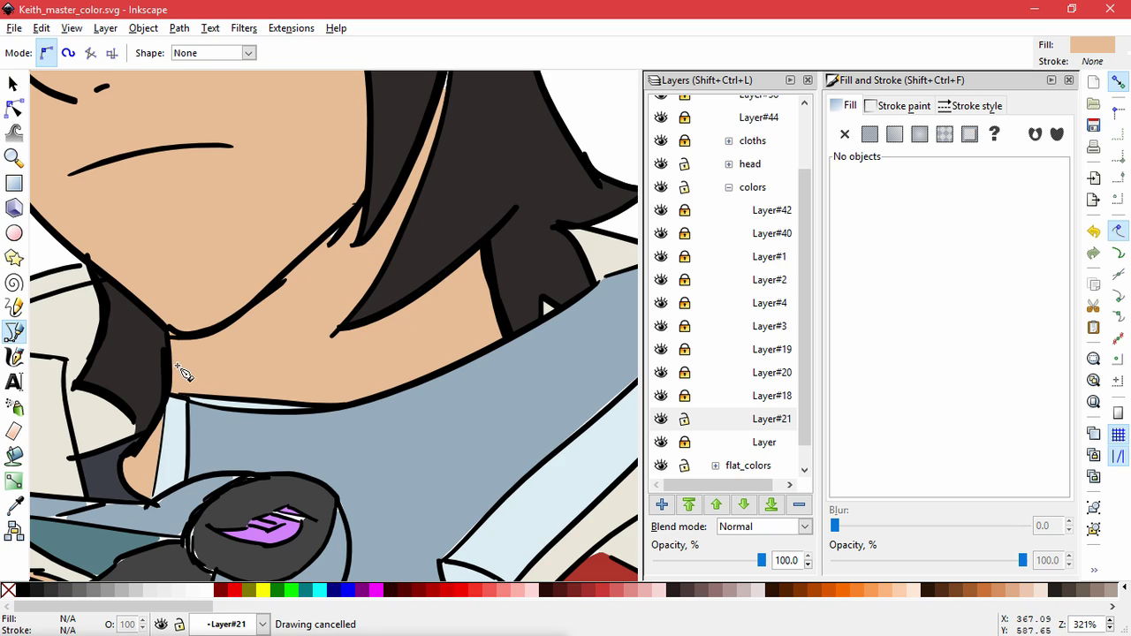
# Trace the upper edge of a neck shadow shape along the jawline, from the chin to the tip of the hair lock beside the cheek.
pyautogui.click(164, 324)
pyautogui.click(196, 333)
pyautogui.click(214, 334)
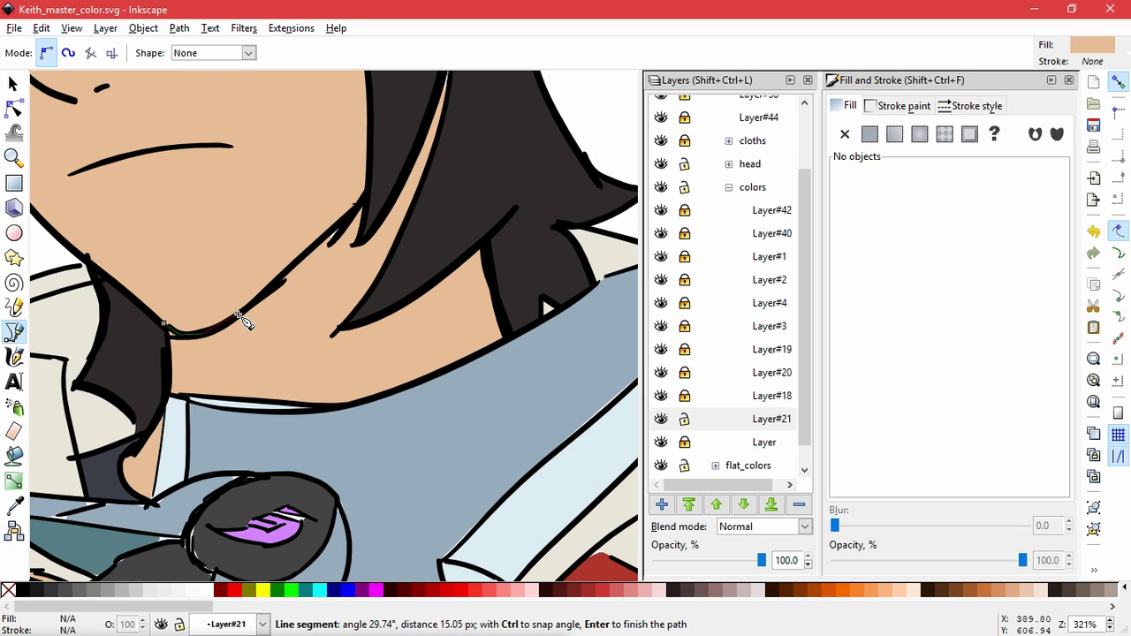
pyautogui.click(244, 318)
pyautogui.click(272, 294)
pyautogui.click(297, 265)
pyautogui.click(334, 237)
pyautogui.click(367, 191)
pyautogui.click(364, 217)
pyautogui.click(357, 241)
pyautogui.click(363, 234)
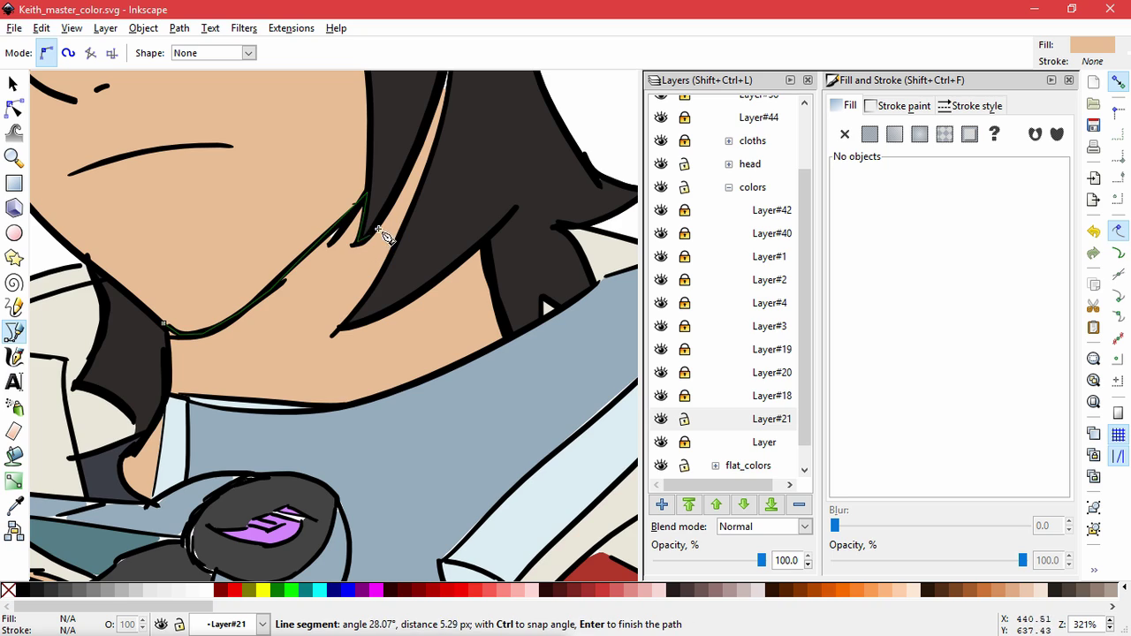
# Continue the shadow outline up the skin gap between the two hair locks and back down to the longer lock's tip.
pyautogui.moveTo(396, 187); pyautogui.dragTo(331, 339)
pyautogui.click(345, 317)
pyautogui.click(362, 246)
pyautogui.click(376, 231)
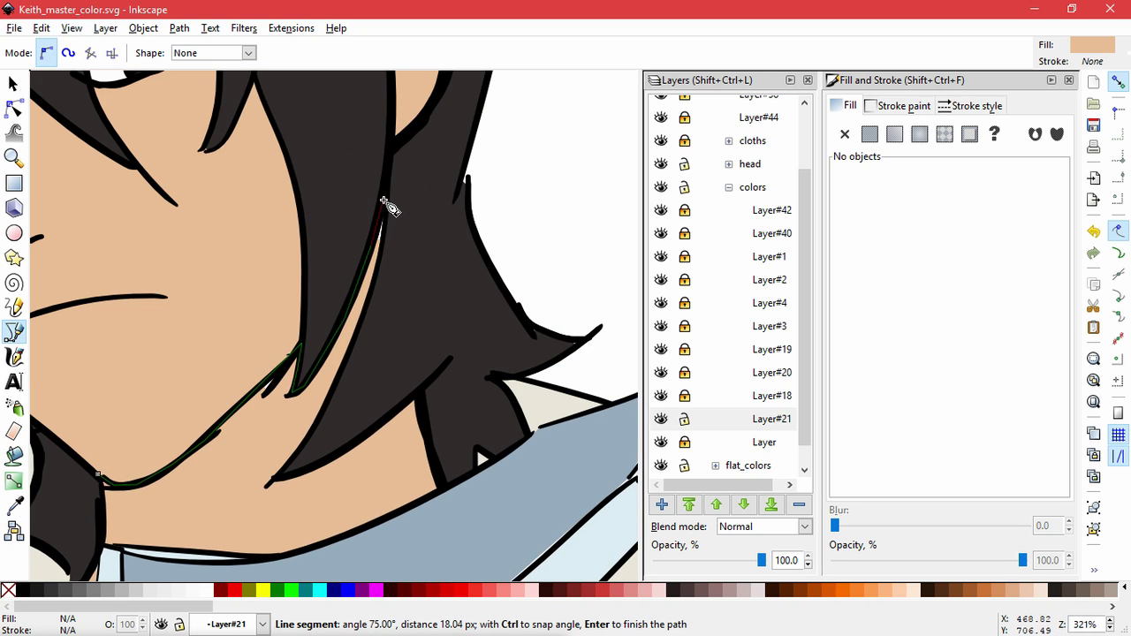
pyautogui.click(385, 204)
pyautogui.click(380, 280)
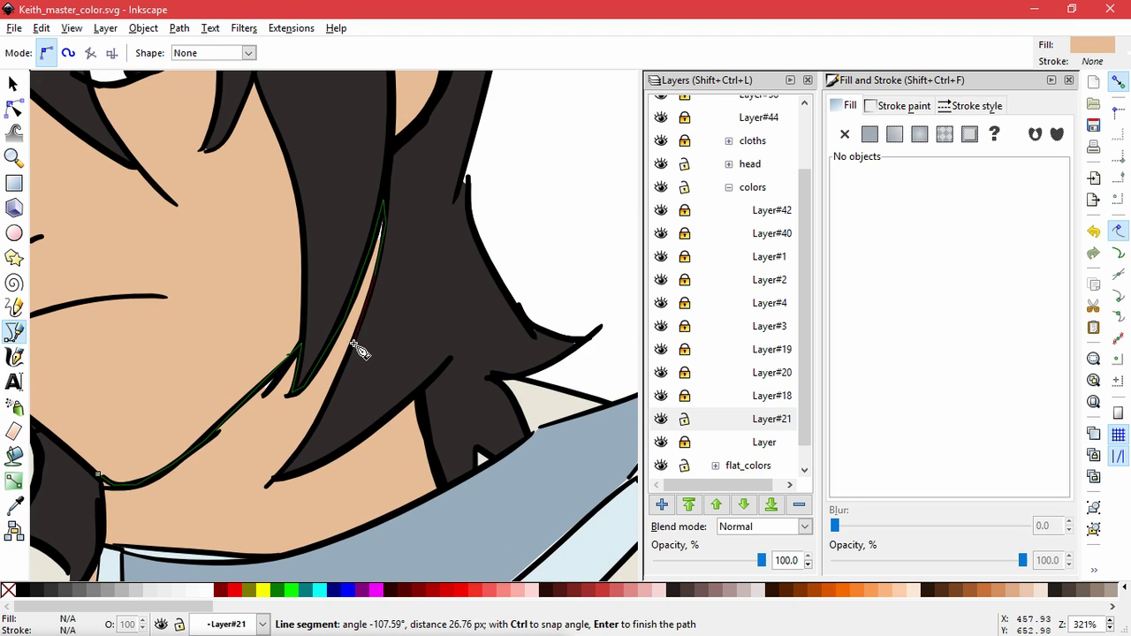
pyautogui.click(333, 403)
pyautogui.click(314, 445)
pyautogui.click(283, 478)
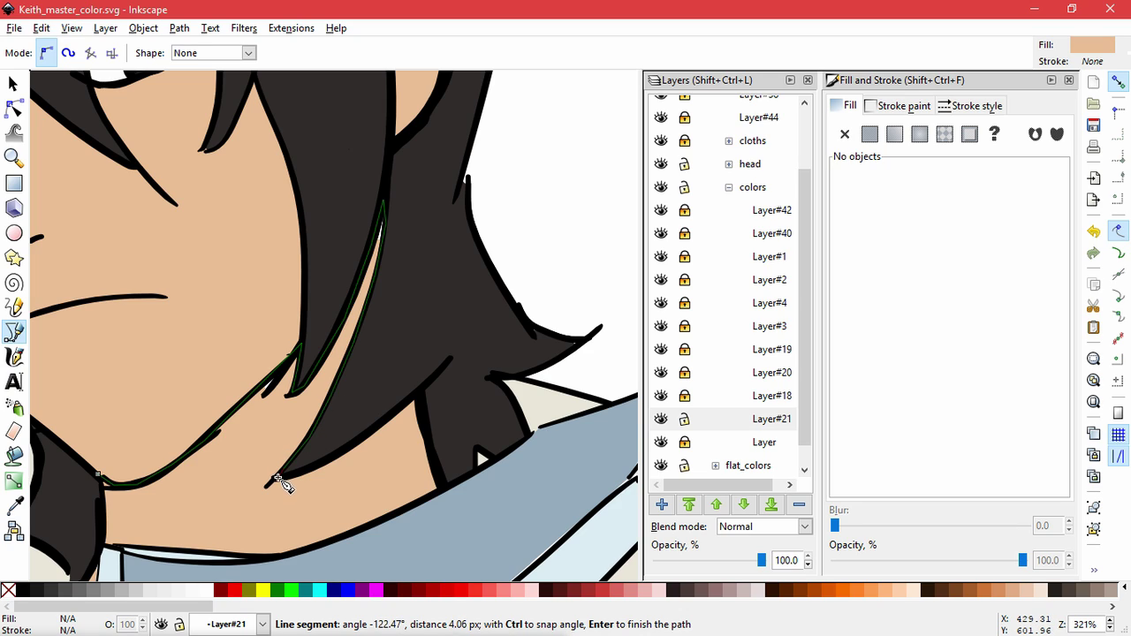
# Run the outline under the longer lock to the neck's edge, curve it back across the neck and close it at the chin.
pyautogui.click(419, 392)
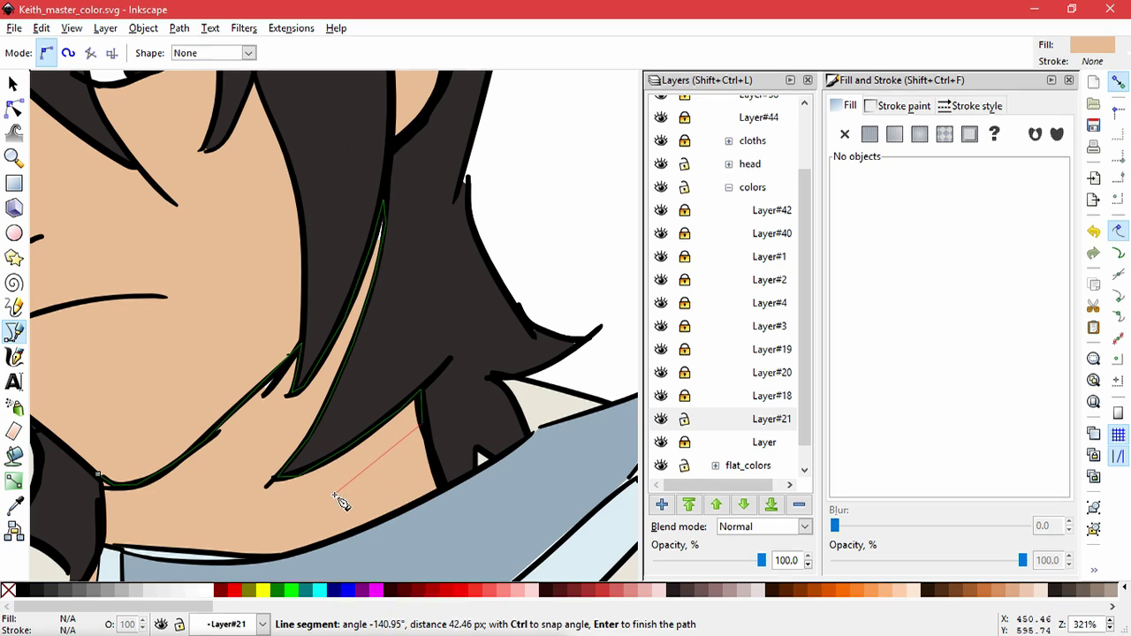
pyautogui.moveTo(333, 498); pyautogui.dragTo(288, 520)
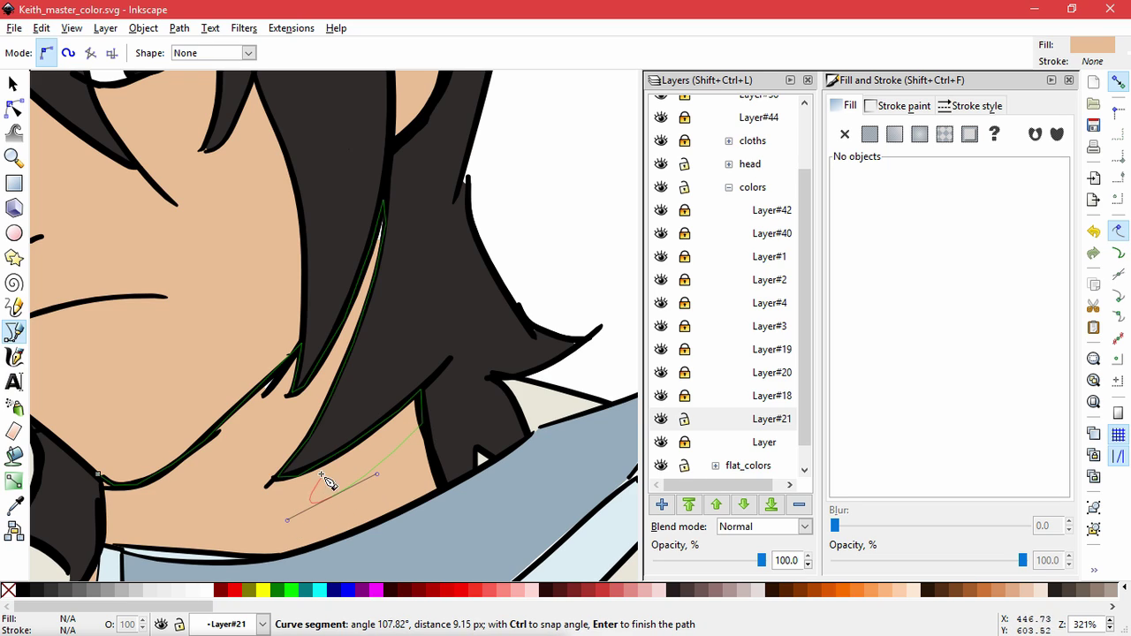
pyautogui.moveTo(296, 498); pyautogui.dragTo(320, 485)
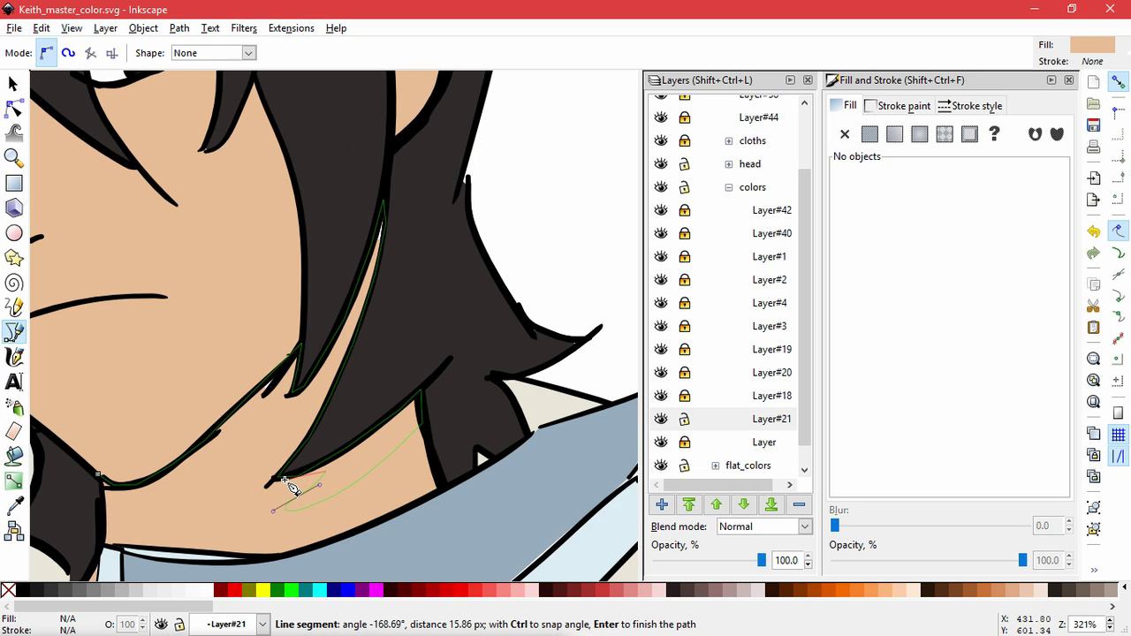
pyautogui.click(285, 478)
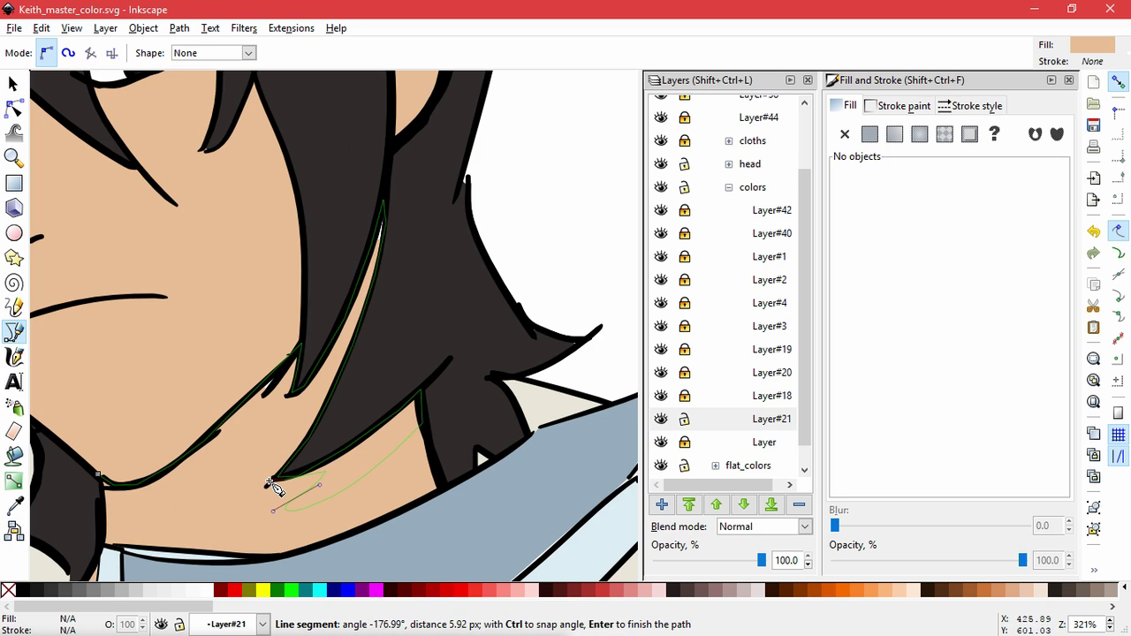
pyautogui.moveTo(326, 384); pyautogui.dragTo(334, 371)
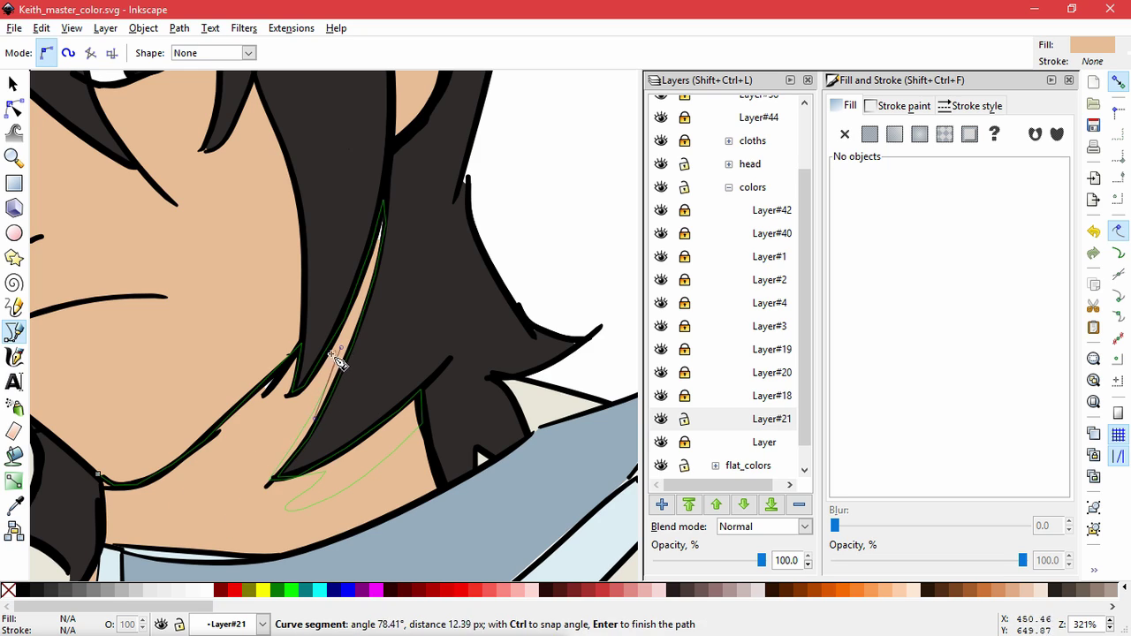
pyautogui.click(303, 422)
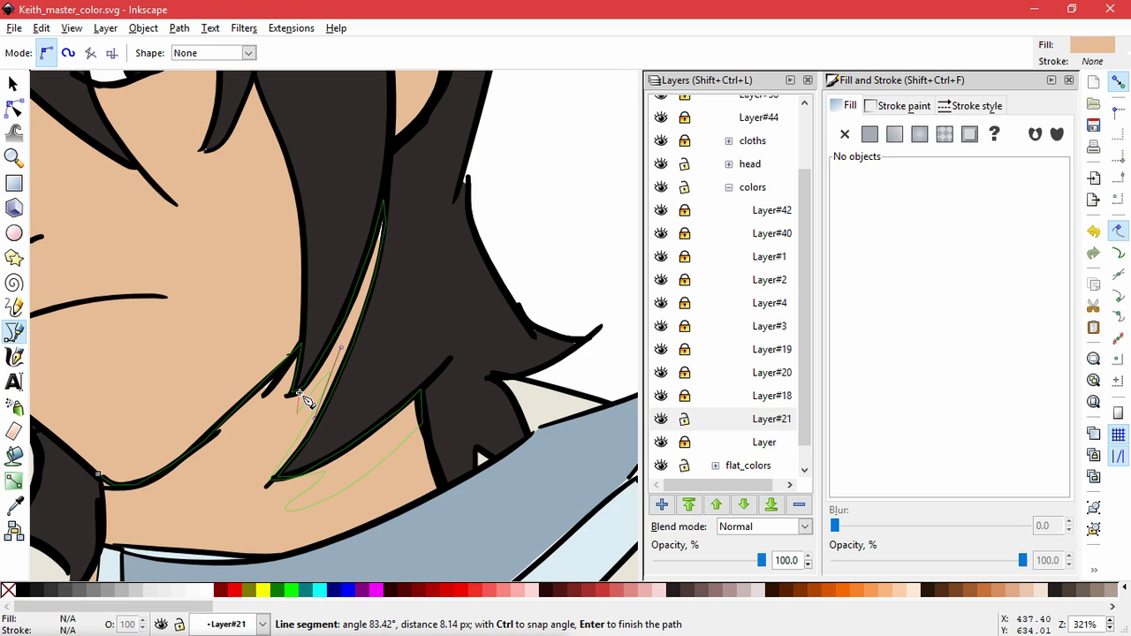
pyautogui.moveTo(207, 478); pyautogui.dragTo(170, 491)
pyautogui.click(99, 478)
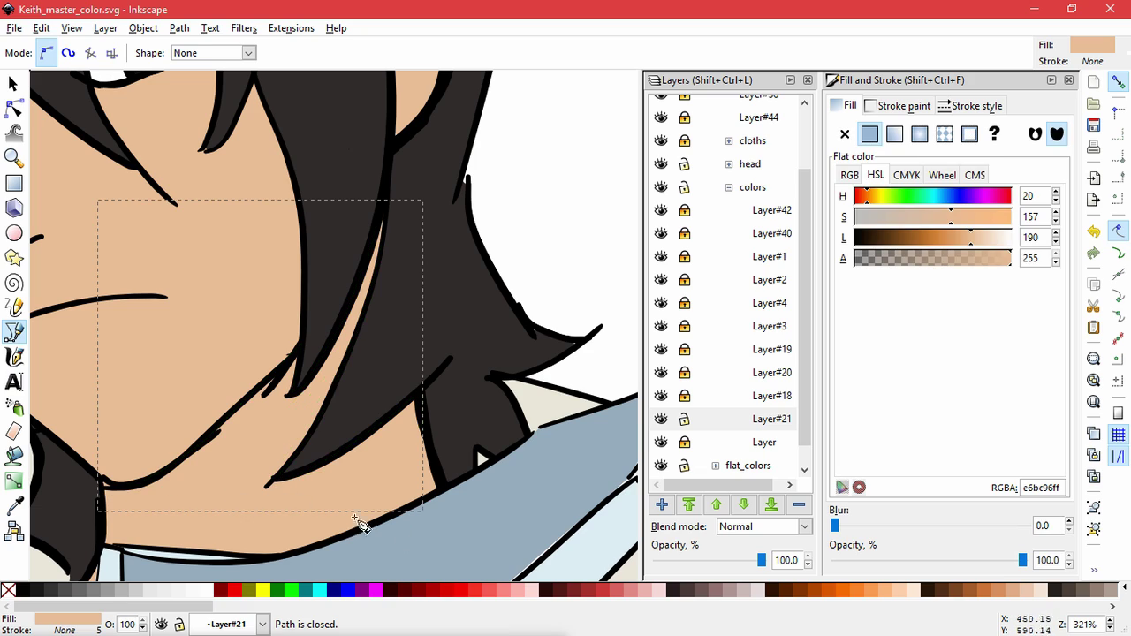
# Set the neck shadow's fill colour to f7c000ff.
pyautogui.doubleClick(1047, 487)
pyautogui.write('f7c000ff')
pyautogui.press('Return')
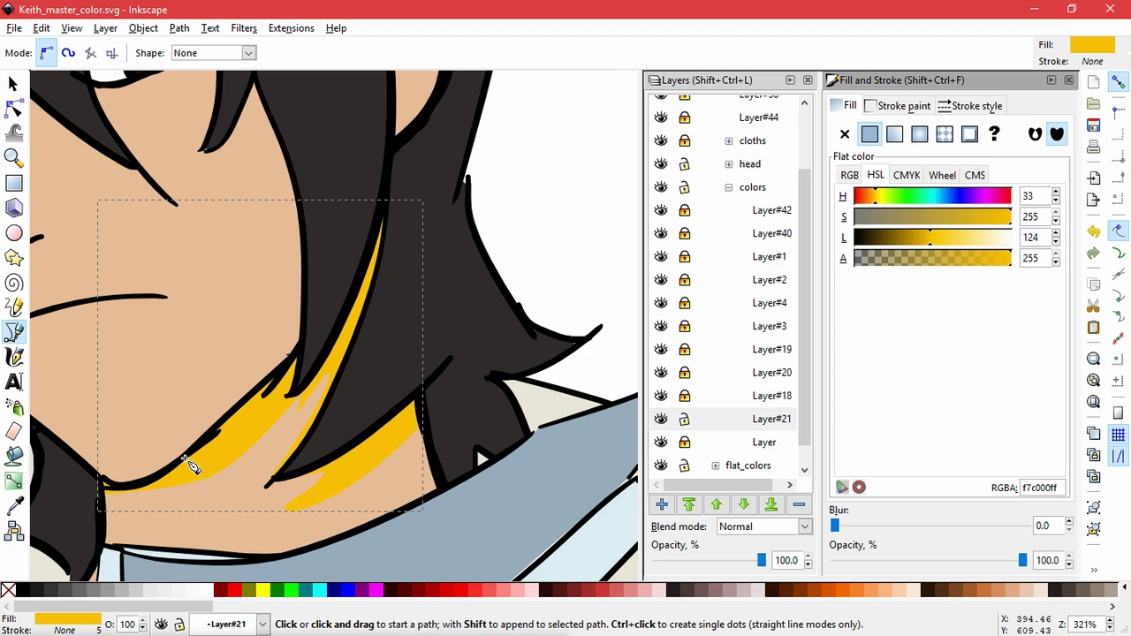
# Set the neck shadow's fill colour to BA9175ff.
pyautogui.hotkey('alt', 'Tab')
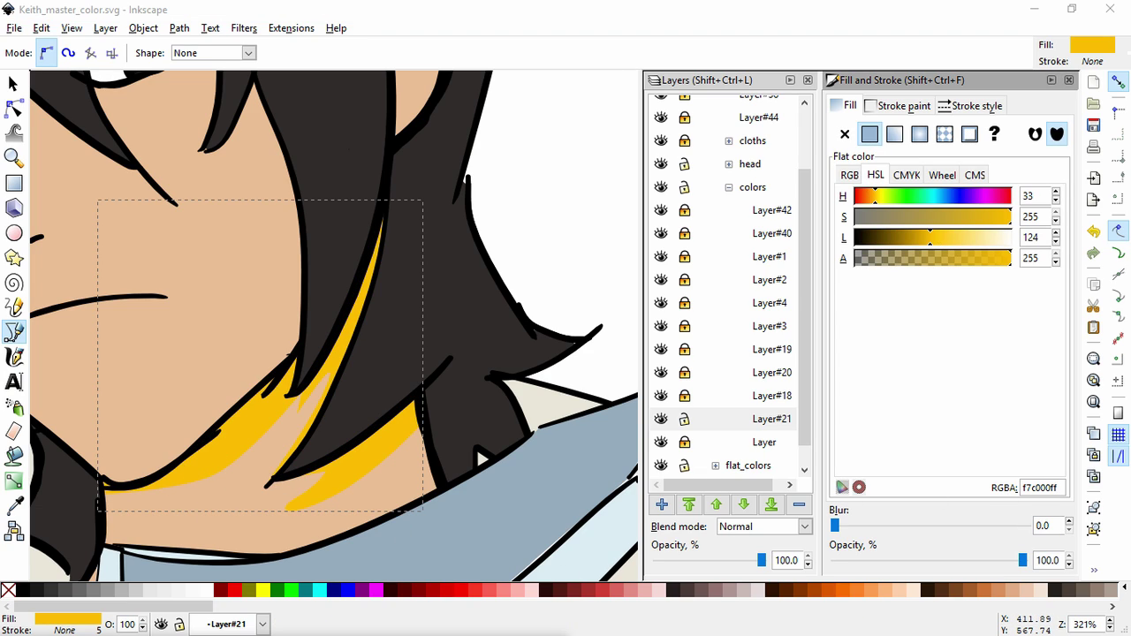
pyautogui.click(1059, 490)
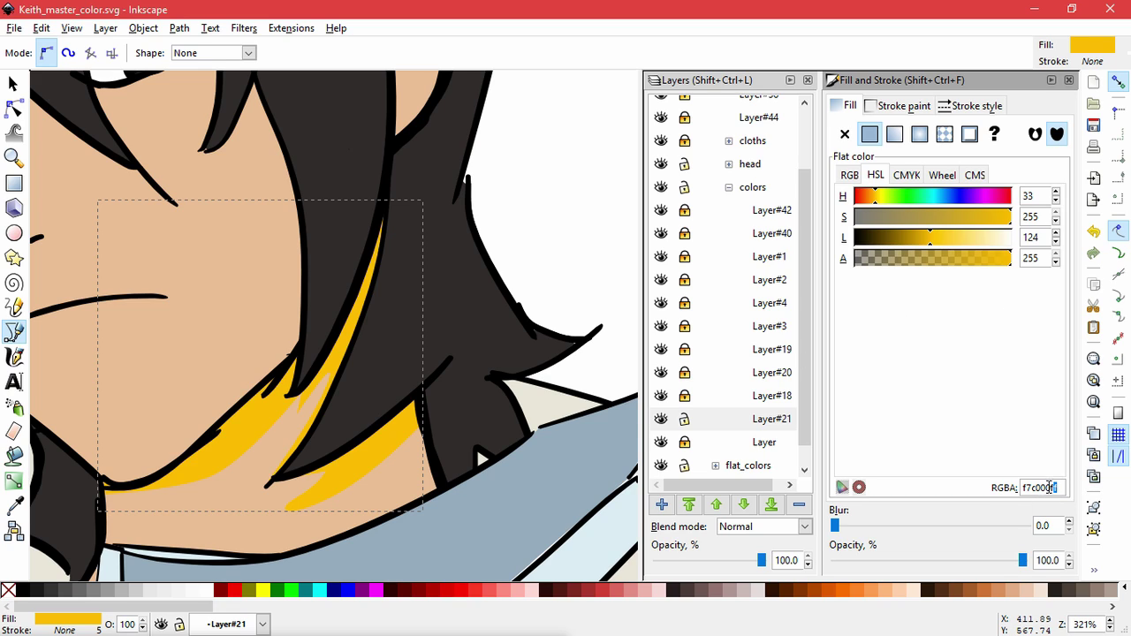
pyautogui.moveTo(1050, 487); pyautogui.dragTo(1022, 490)
pyautogui.write('BA9175ff')
# Bulge the neck shadow's lower edge beneath the chin and move its inner node onto the longer hair lock's edge.
pyautogui.click(13, 106)
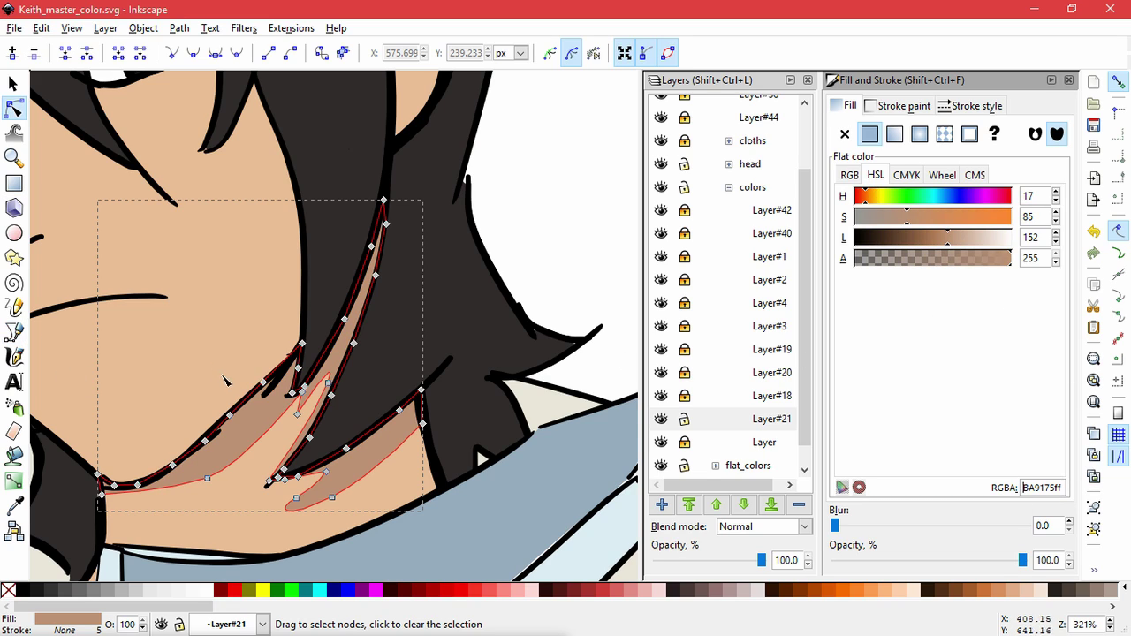
pyautogui.click(206, 478)
pyautogui.moveTo(173, 493); pyautogui.dragTo(128, 529)
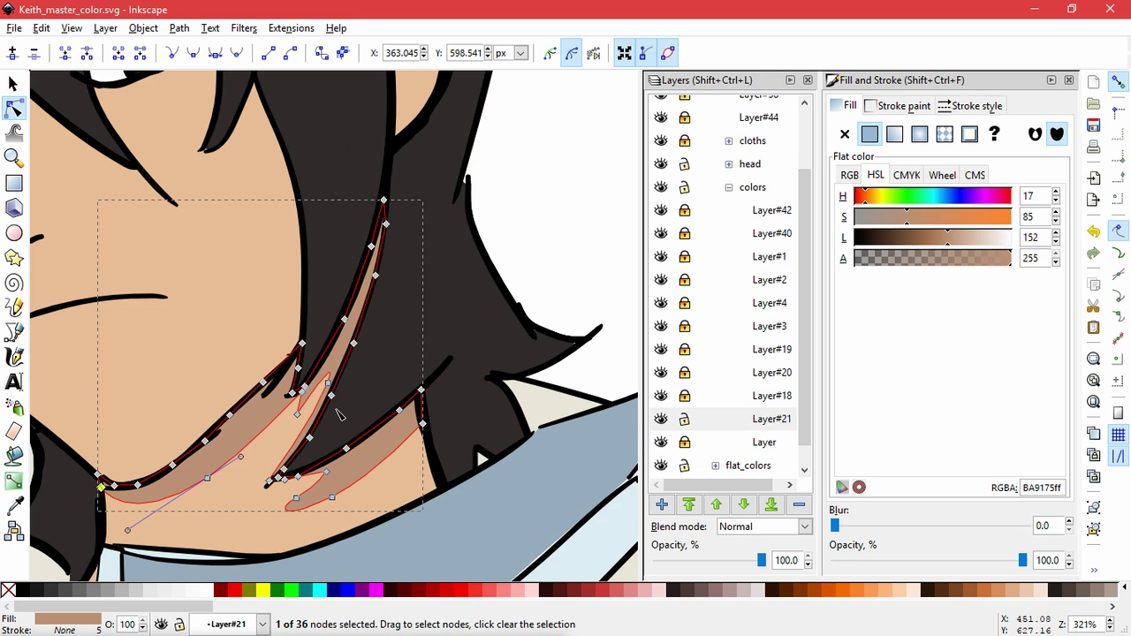
pyautogui.moveTo(328, 383); pyautogui.dragTo(334, 380)
pyautogui.moveTo(341, 453); pyautogui.dragTo(323, 435)
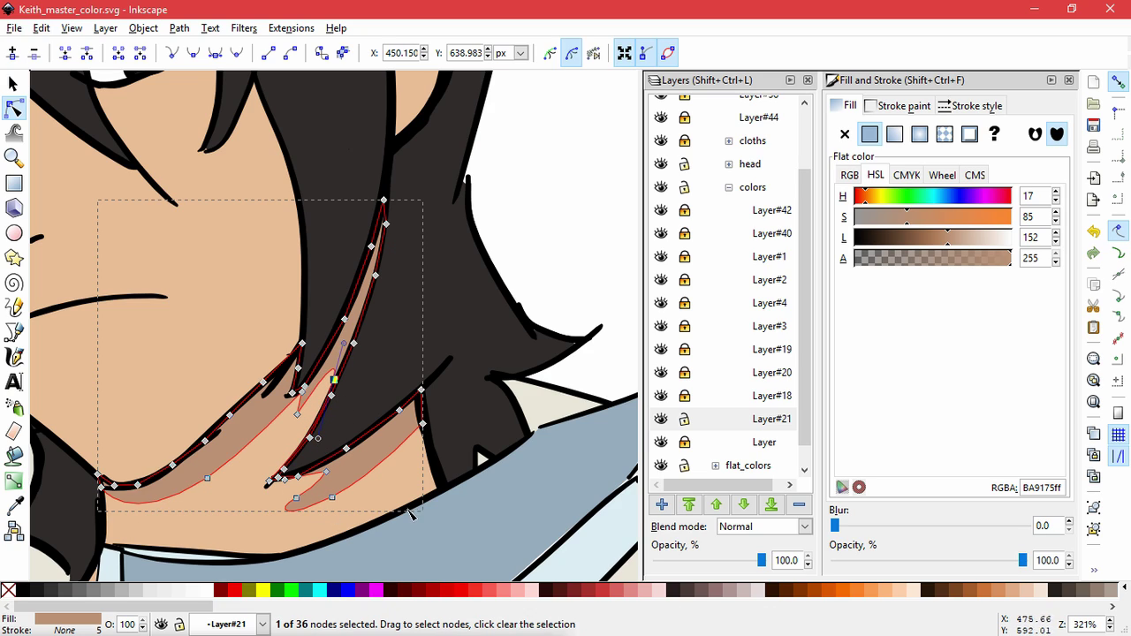
# Turn the neck shadow's lowest node into a cusp and bend its curve so the shadow ends in a sharp tip.
pyautogui.click(296, 498)
pyautogui.click(171, 56)
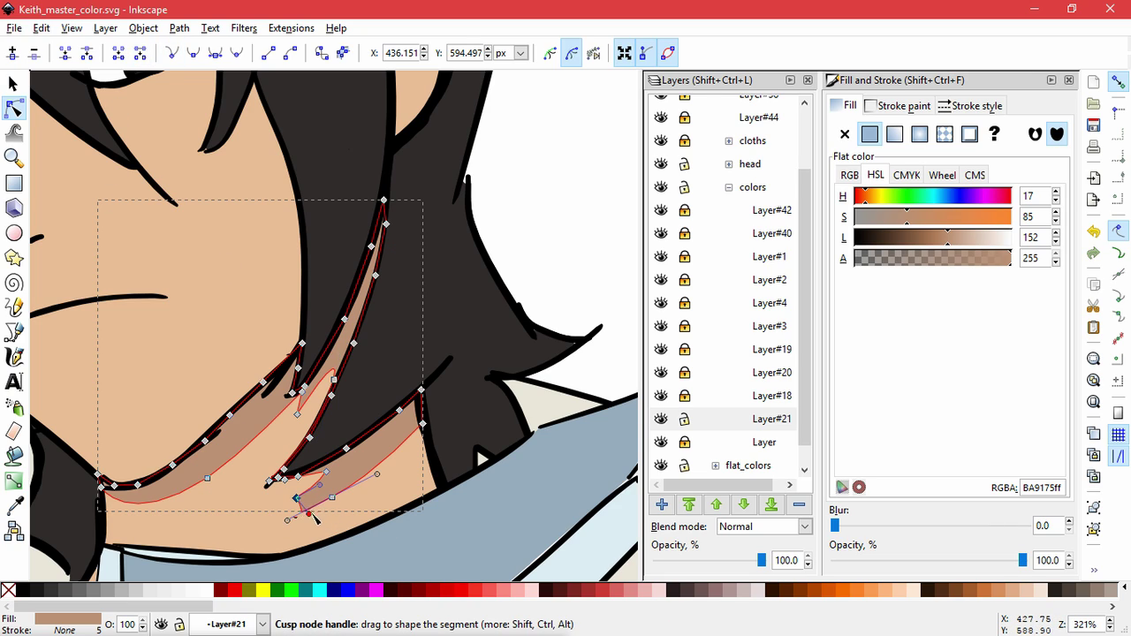
pyautogui.moveTo(299, 522)
pyautogui.mouseDown()
pyautogui.moveTo(327, 519)
pyautogui.moveTo(364, 479)
pyautogui.mouseUp()
pyautogui.click(546, 228)
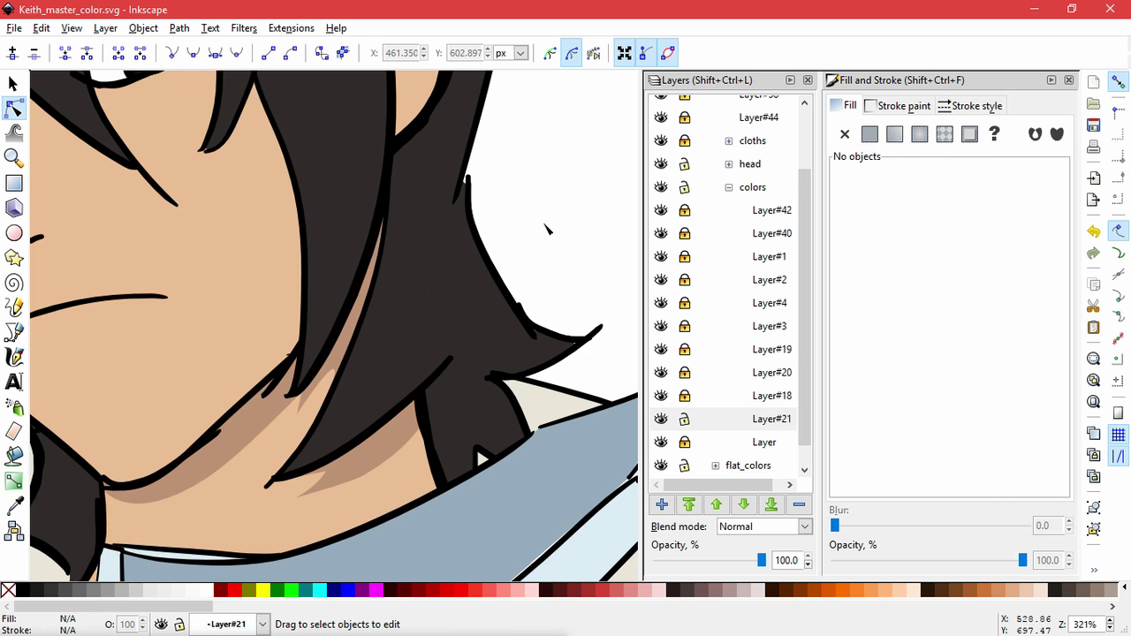
# Start a fingerless glove outline on the hand with the Bezier pen, arching over each finger from the dagger handle to the uppermost finger.
pyautogui.scroll(-4, 546, 248)
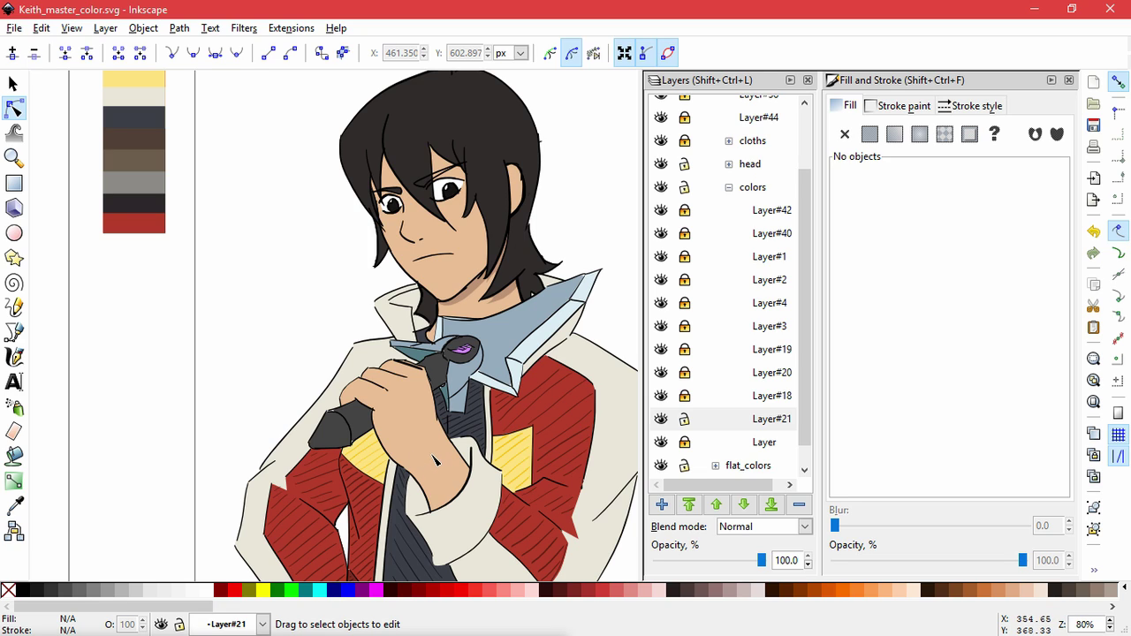
pyautogui.scroll(2, 434, 459)
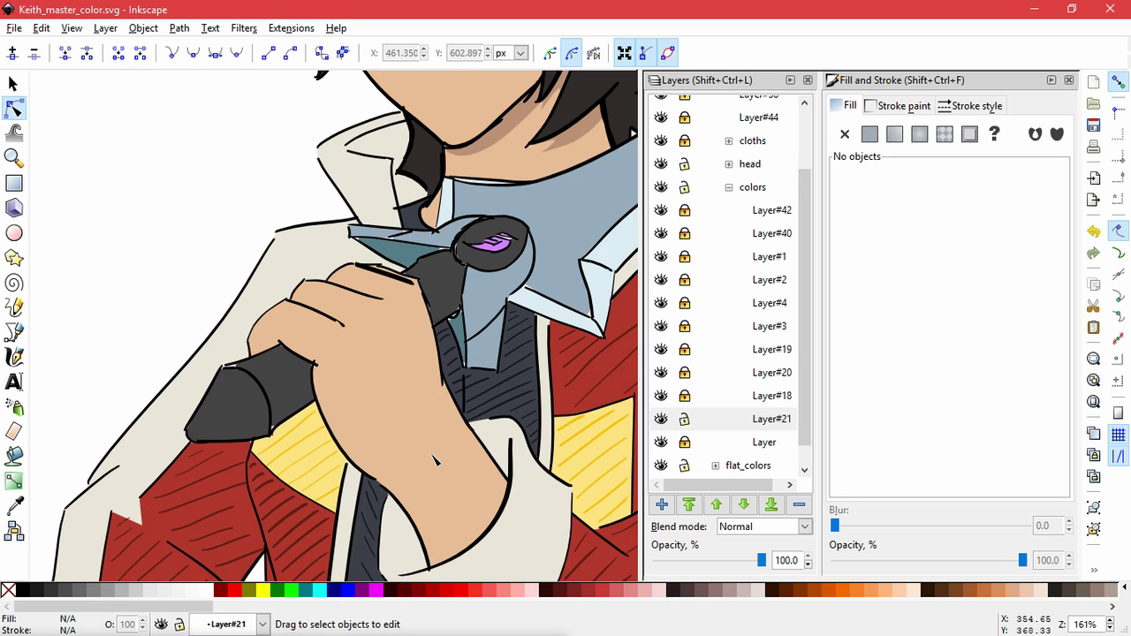
pyautogui.scroll(1, 434, 459)
pyautogui.press('b')
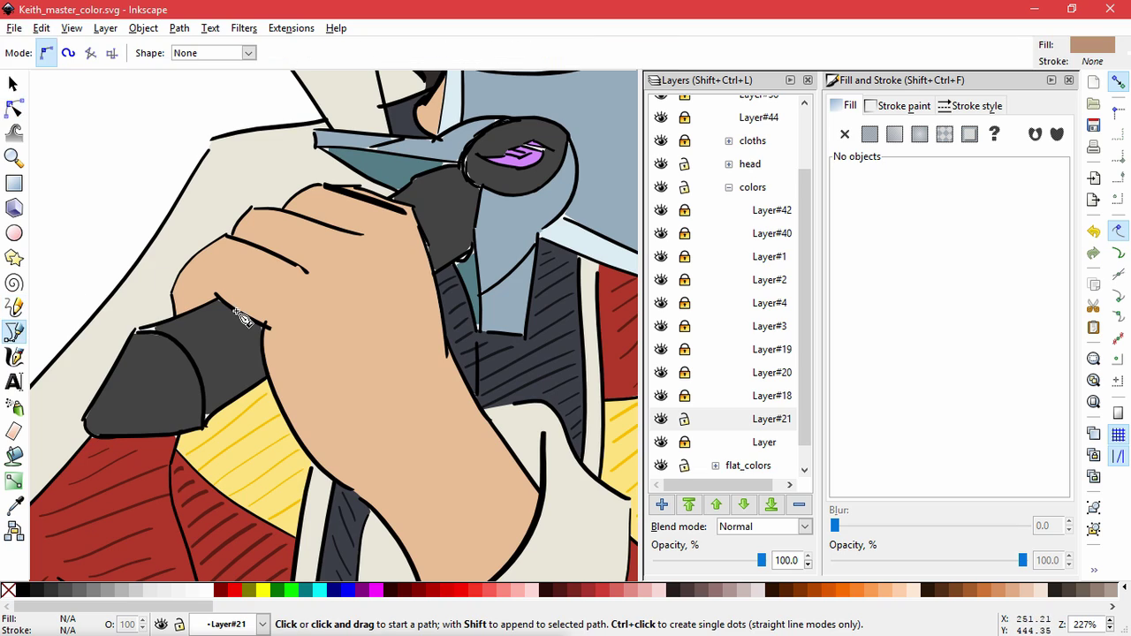
pyautogui.click(237, 309)
pyautogui.moveTo(228, 278); pyautogui.dragTo(353, 196)
pyautogui.click(320, 224)
pyautogui.click(359, 196)
# Continue the glove outline along the uppermost finger's edge, around the hand's corner and down beside the dagger grip.
pyautogui.scroll(3, 368, 191)
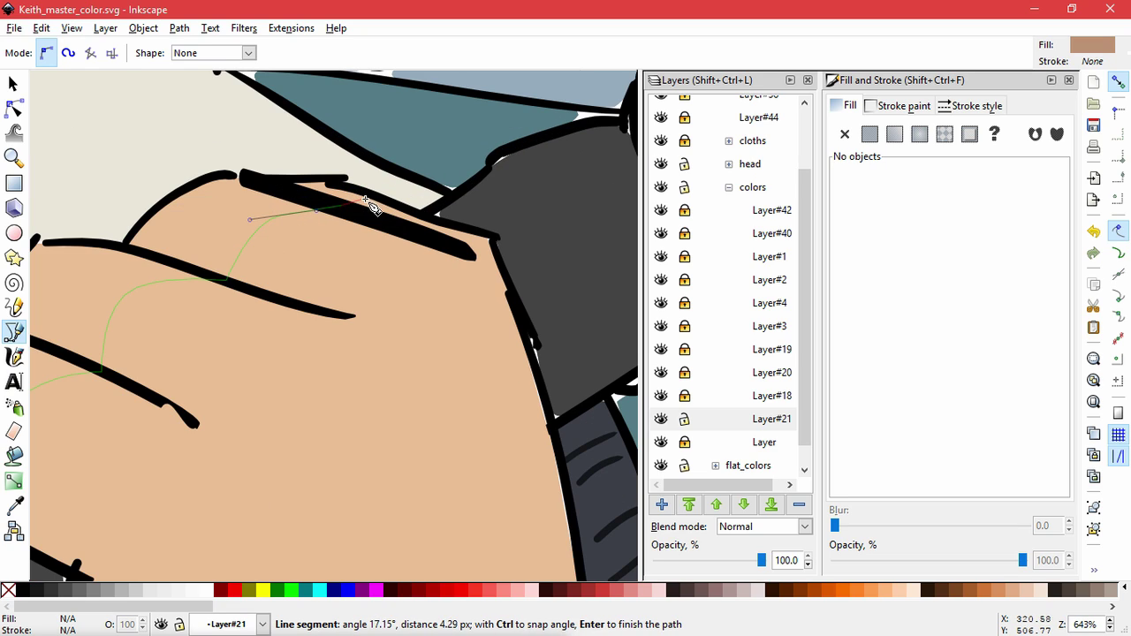
pyautogui.moveTo(372, 197); pyautogui.dragTo(382, 199)
pyautogui.click(411, 214)
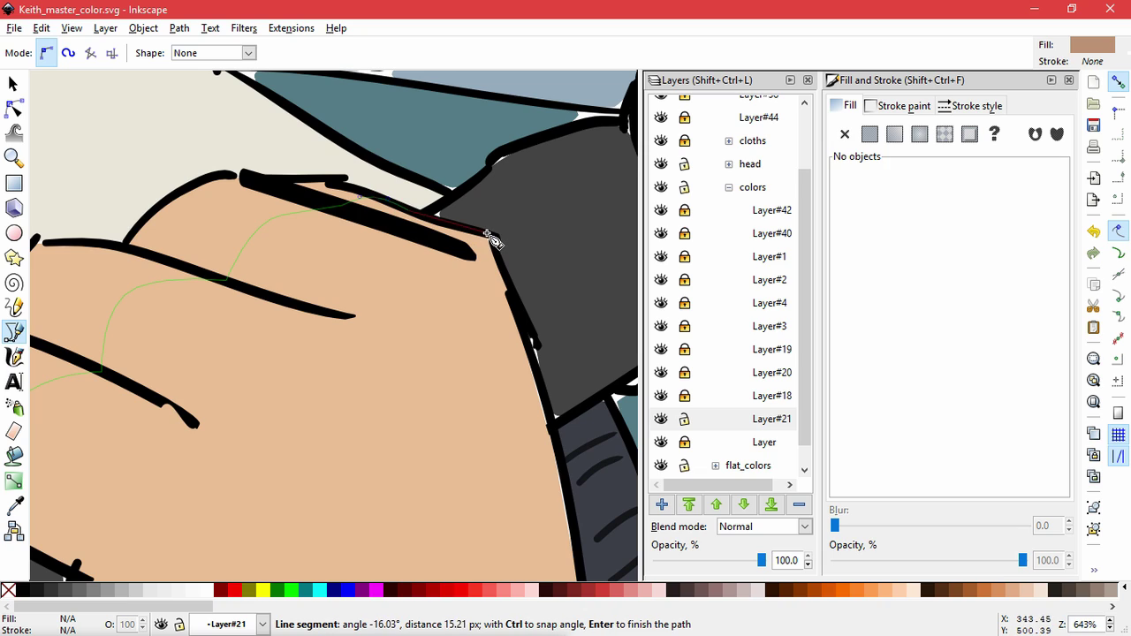
pyautogui.click(492, 237)
pyautogui.scroll(-1, 492, 235)
pyautogui.moveTo(527, 296); pyautogui.dragTo(454, 205)
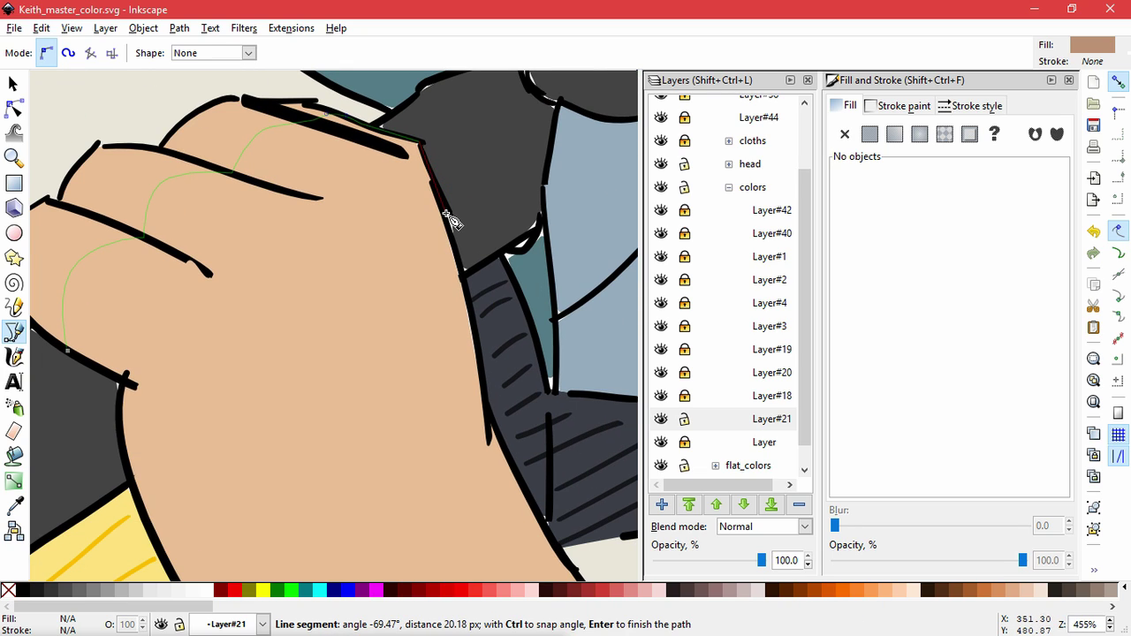
pyautogui.click(447, 215)
# Trace the glove outline down the hand's outer edge to the wrist near the cuff.
pyautogui.scroll(-3, 469, 247)
pyautogui.moveTo(472, 328); pyautogui.dragTo(426, 272)
pyautogui.scroll(1, 426, 273)
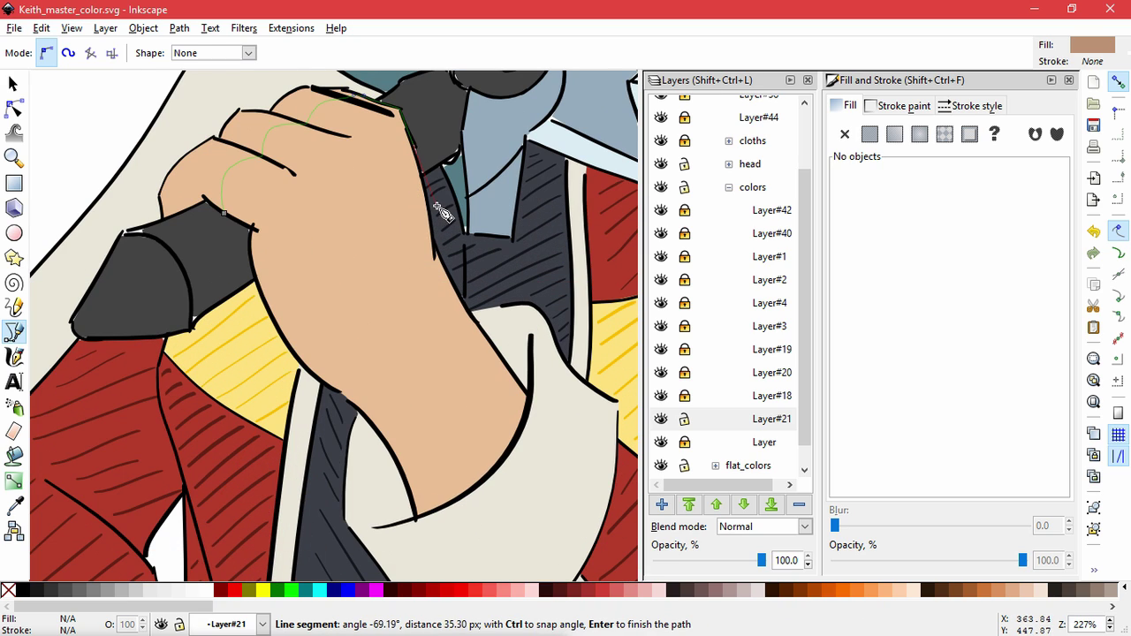
pyautogui.click(424, 184)
pyautogui.click(442, 252)
pyautogui.click(454, 295)
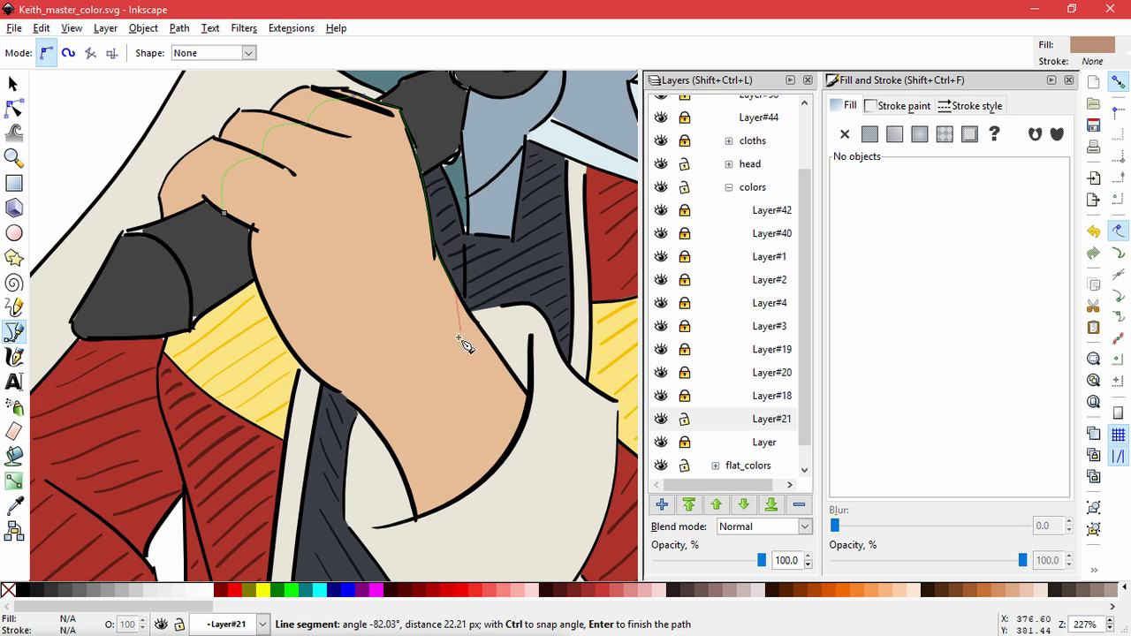
# Curve the glove outline across the wrist, follow the hand's opposite edge back up and close it at the starting point.
pyautogui.moveTo(423, 381); pyautogui.dragTo(386, 400)
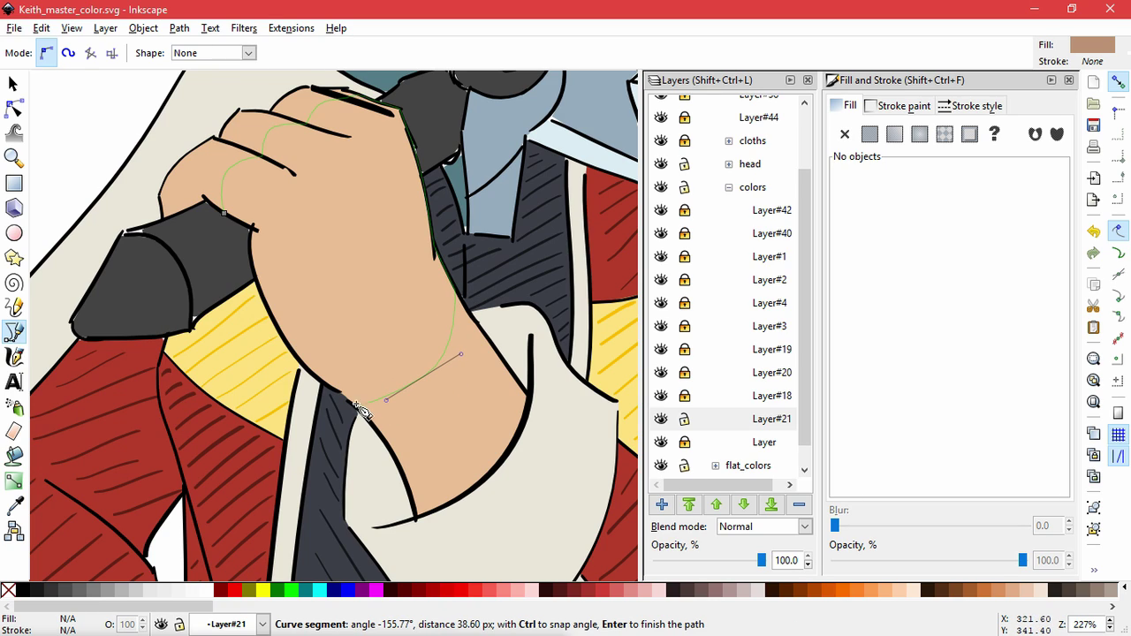
pyautogui.click(336, 389)
pyautogui.click(301, 362)
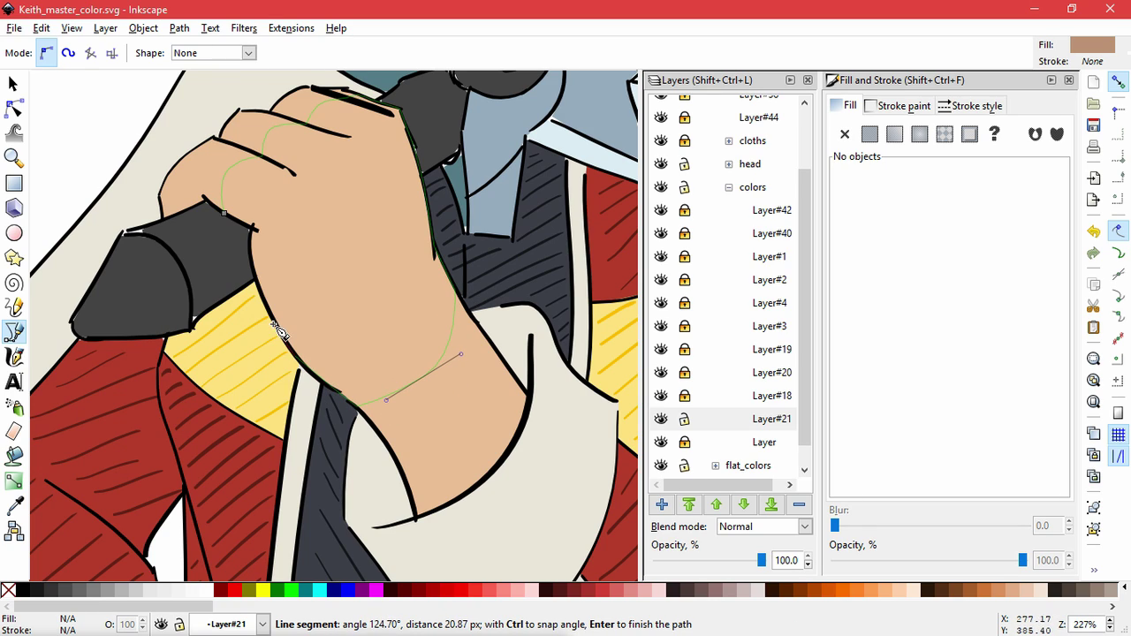
pyautogui.click(277, 329)
pyautogui.click(265, 299)
pyautogui.click(254, 270)
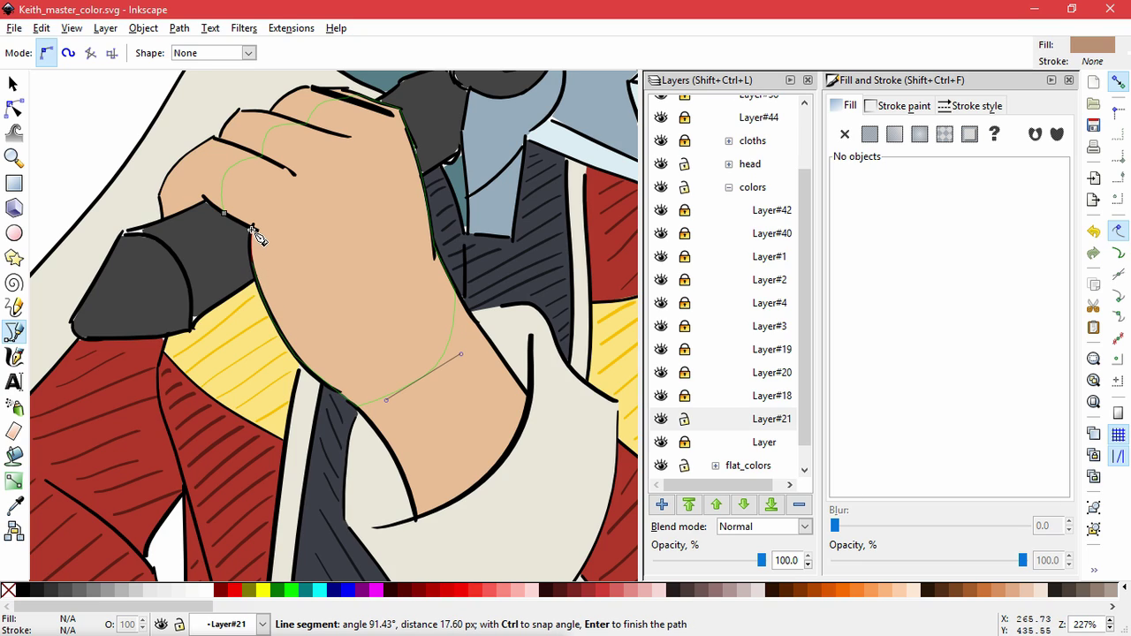
pyautogui.click(223, 213)
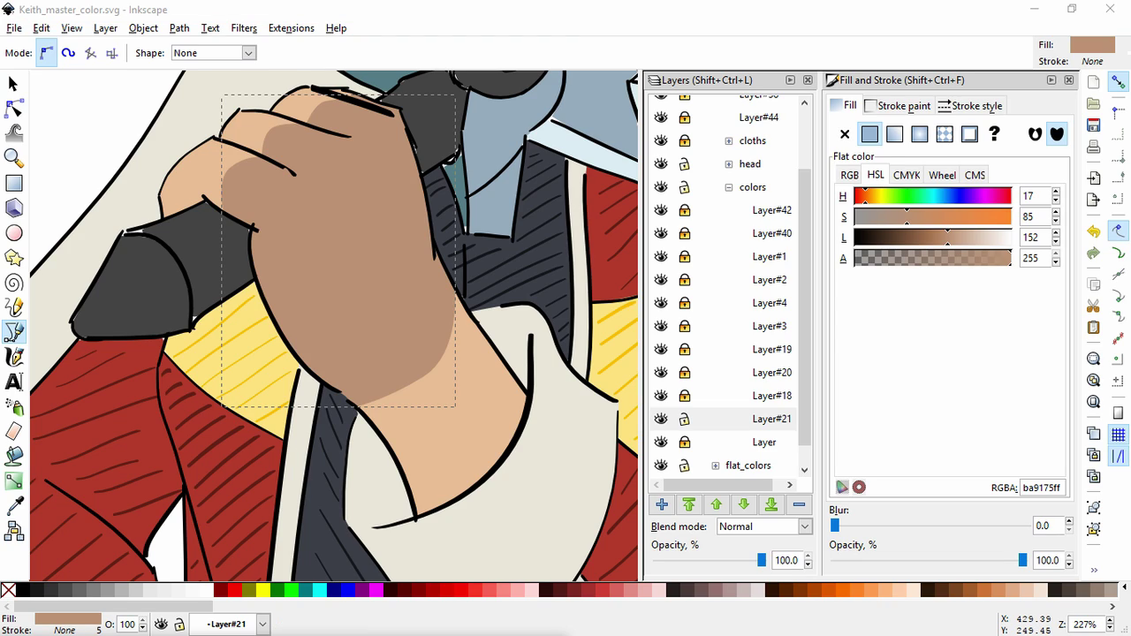
# Give the glove a 2C262Aff fill and a flat black stroke 1.6 px wide.
pyautogui.click(1043, 487)
pyautogui.write('2C262Aff')
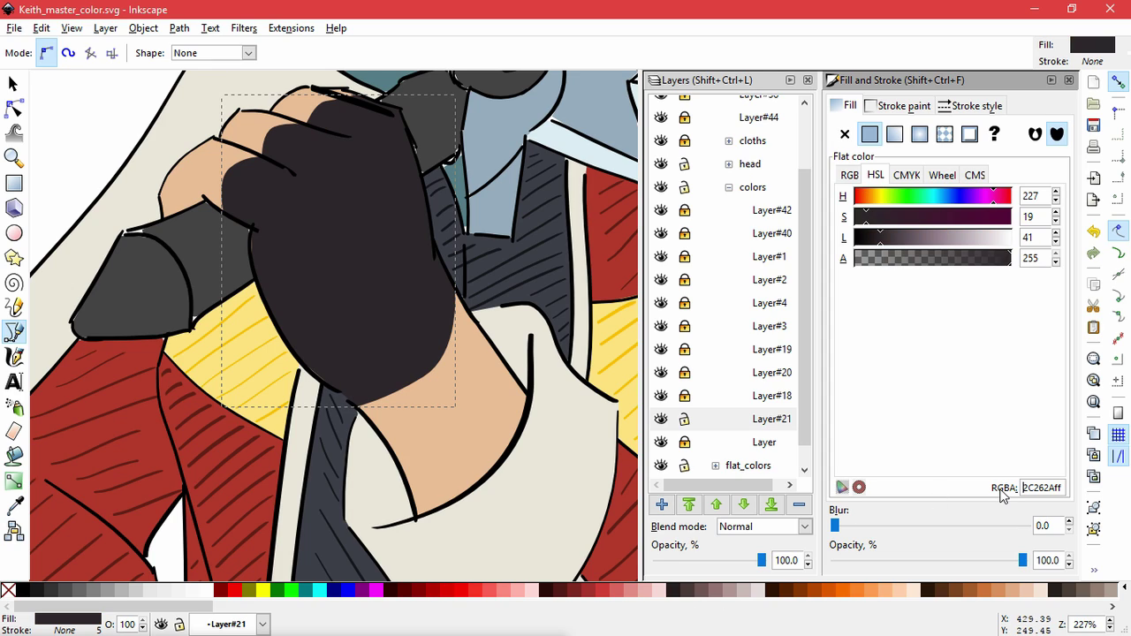
pyautogui.click(906, 105)
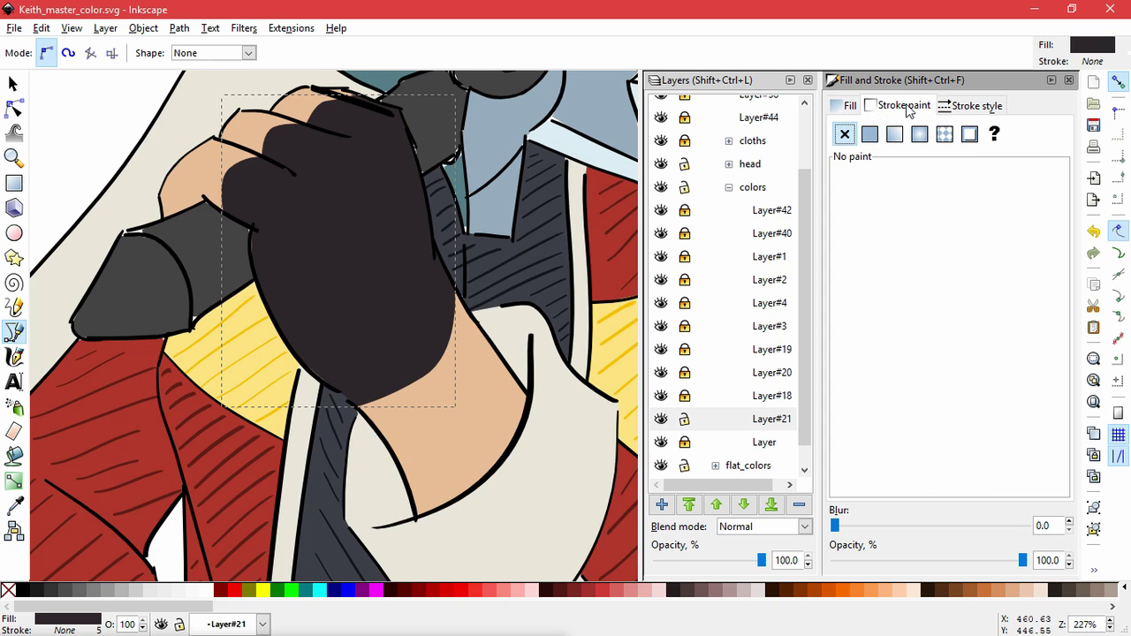
pyautogui.click(869, 134)
pyautogui.click(959, 108)
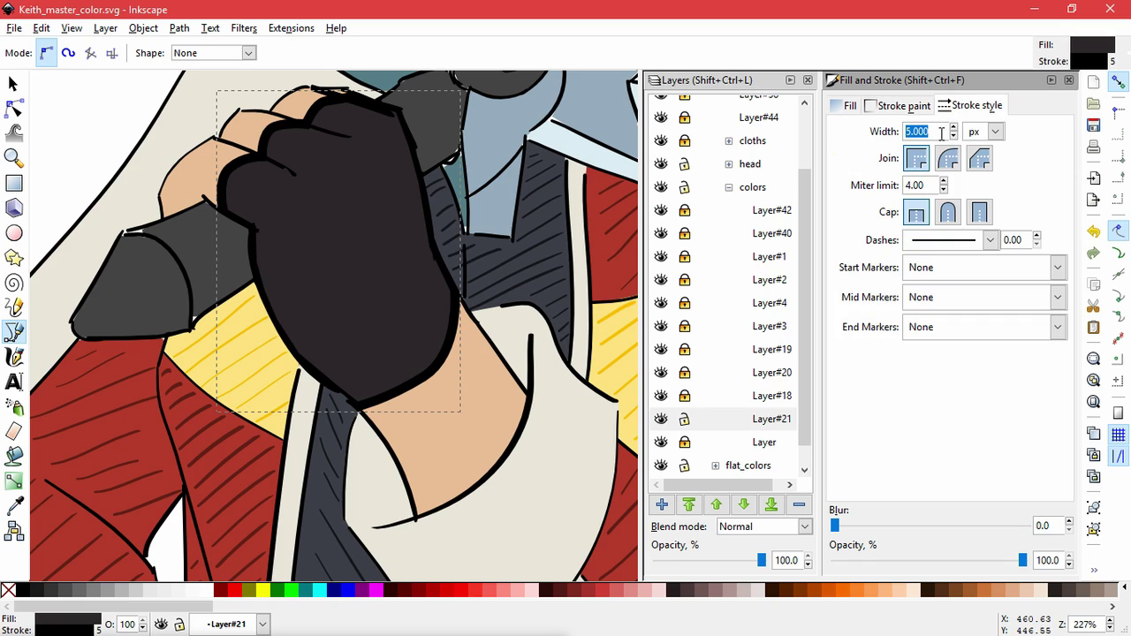
pyautogui.press('Return')
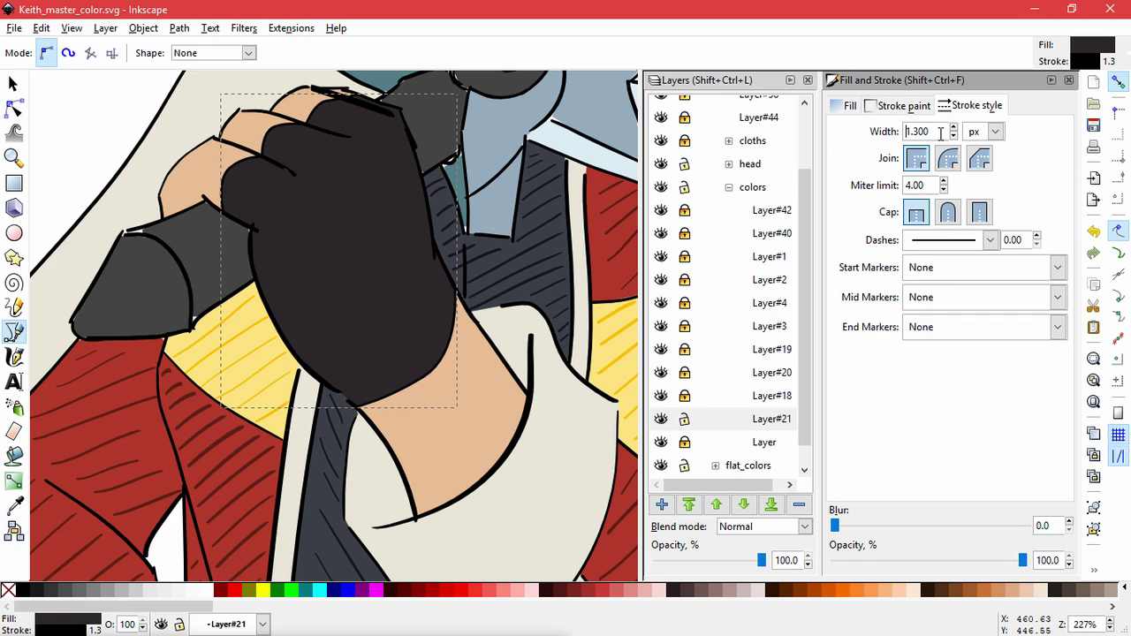
pyautogui.scroll(3, 941, 133)
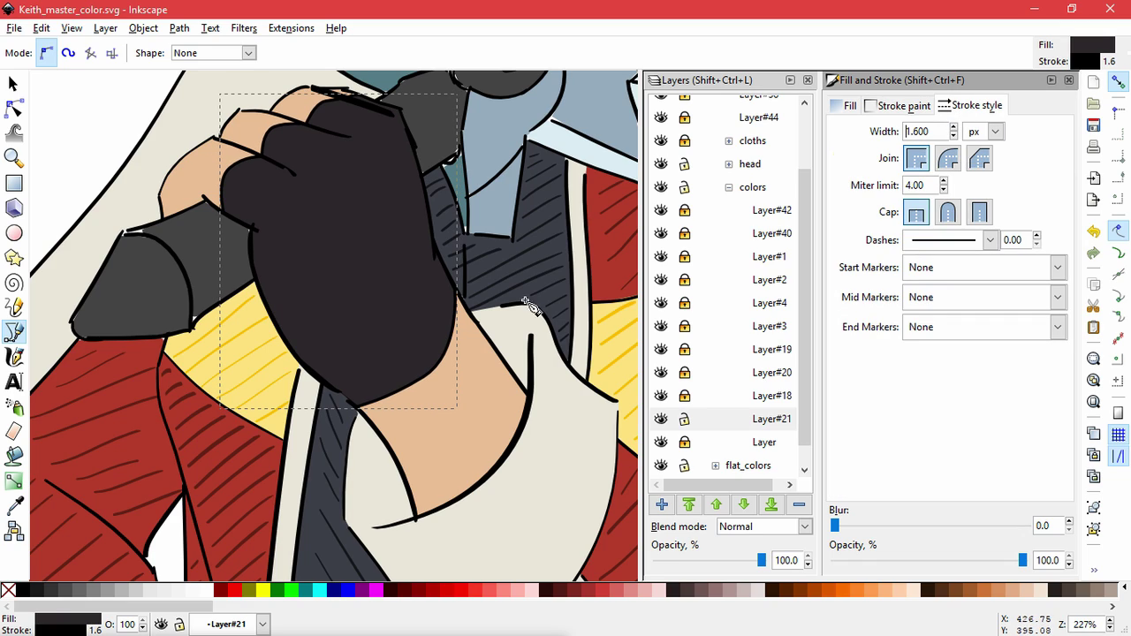
# Round out the glove's wrist edge by moving its curve node towards the forearm and adjusting the node's handle.
pyautogui.click(13, 106)
pyautogui.keyDown('ctrl'); pyautogui.keyDown('alt'); pyautogui.click(424, 377); pyautogui.keyUp('alt'); pyautogui.keyUp('ctrl')
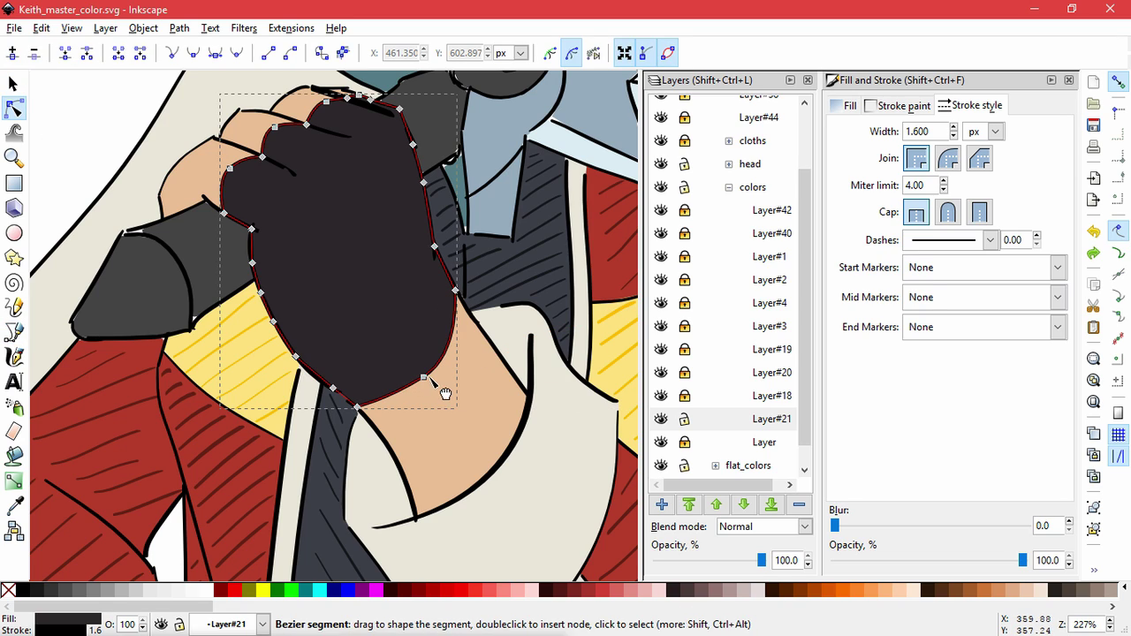
pyautogui.doubleClick(439, 361)
pyautogui.moveTo(402, 389); pyautogui.dragTo(405, 409)
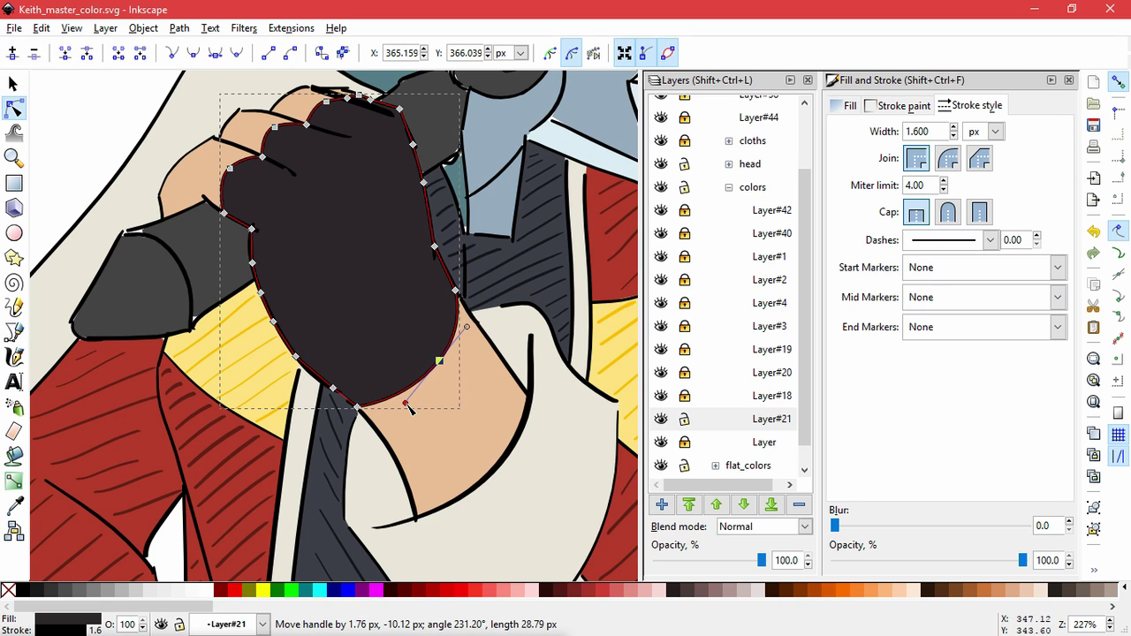
pyautogui.click(492, 391)
pyautogui.click(445, 461)
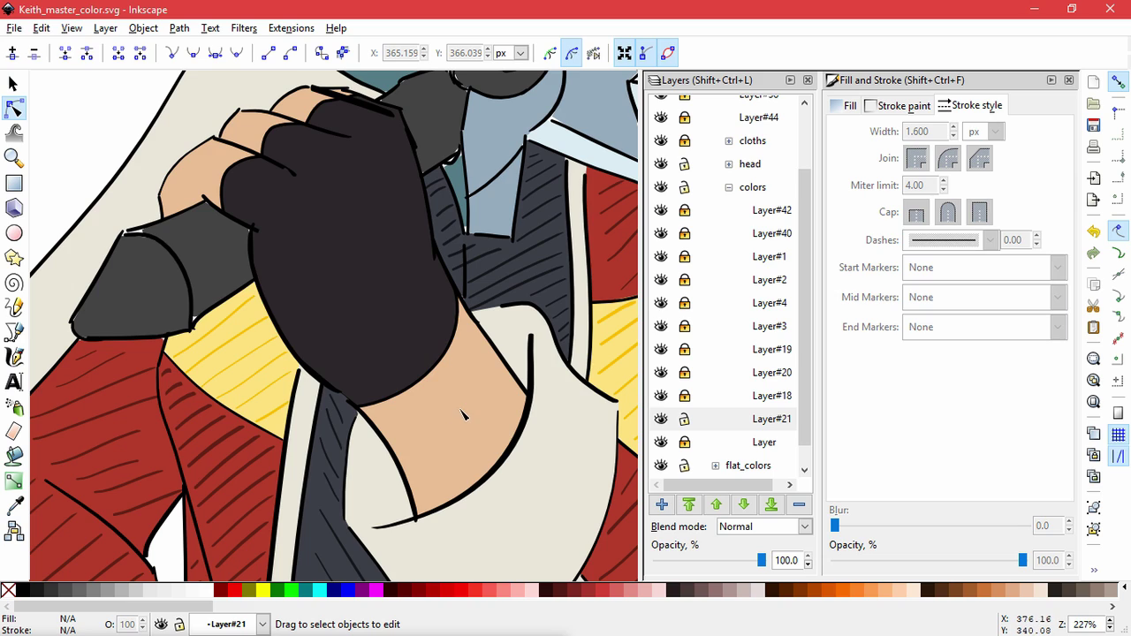
# Reshape the glove's three finger openings so their edges arch more roundly over the fingers.
pyautogui.scroll(2, 252, 174)
pyautogui.click(228, 173)
pyautogui.moveTo(226, 167); pyautogui.dragTo(198, 182)
pyautogui.click(345, 177)
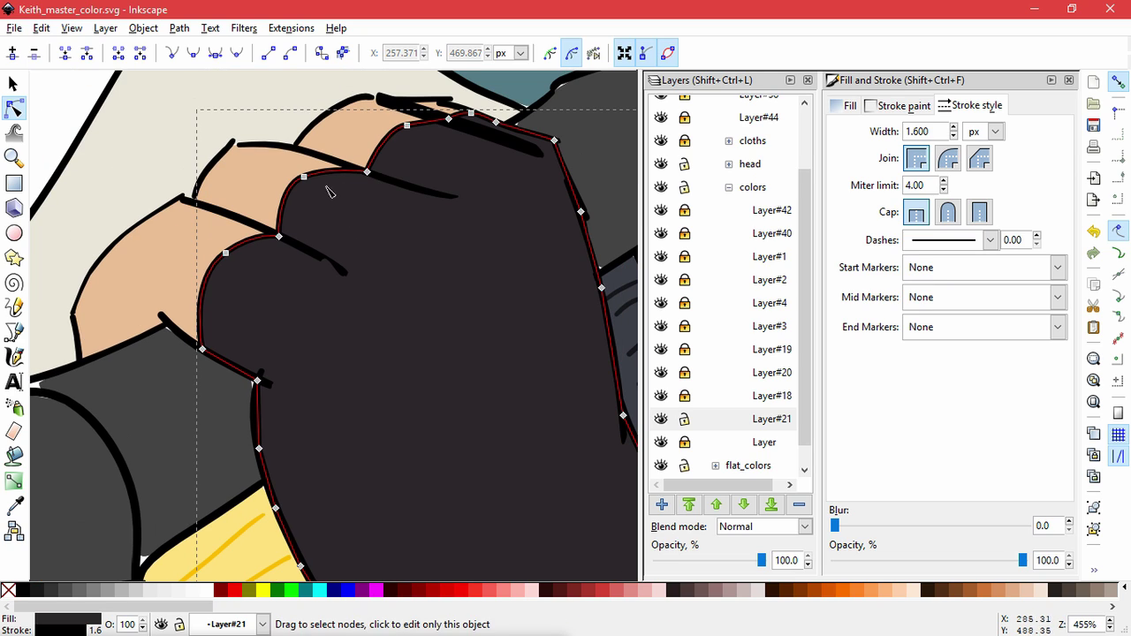
pyautogui.scroll(3, 336, 182)
pyautogui.moveTo(313, 173); pyautogui.dragTo(270, 196)
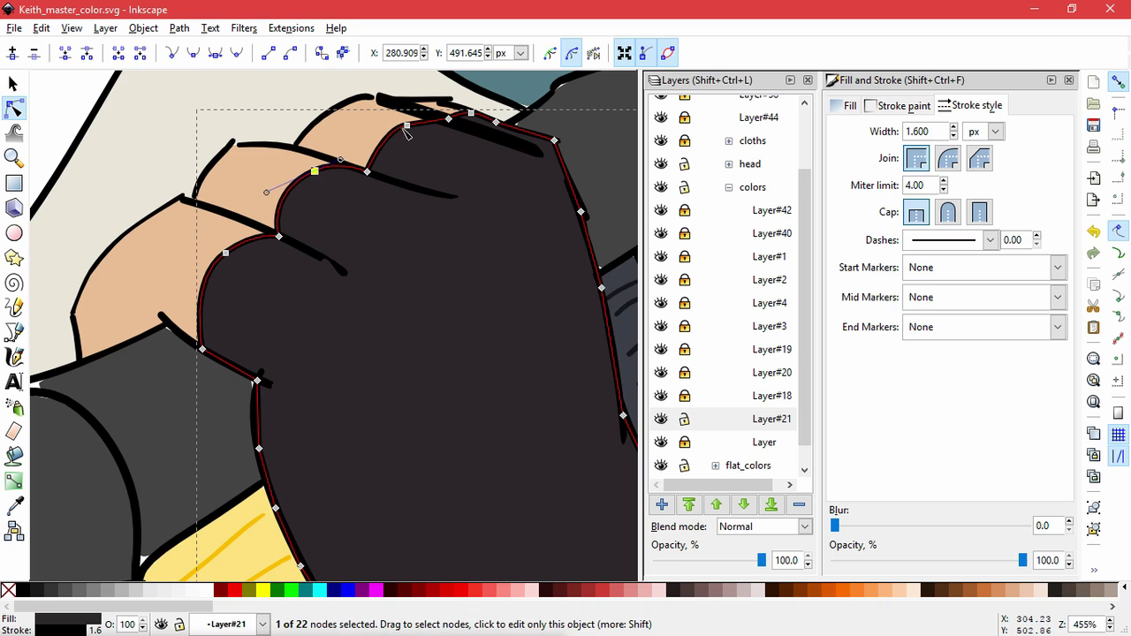
pyautogui.moveTo(450, 132); pyautogui.dragTo(434, 117)
pyautogui.click(156, 185)
# Draw a closed, slanted leaf-shaped outline in the middle of the glove's back for its cut-out opening.
pyautogui.keyDown('ctrl'); pyautogui.scroll(-3, 152, 186); pyautogui.keyUp('ctrl')
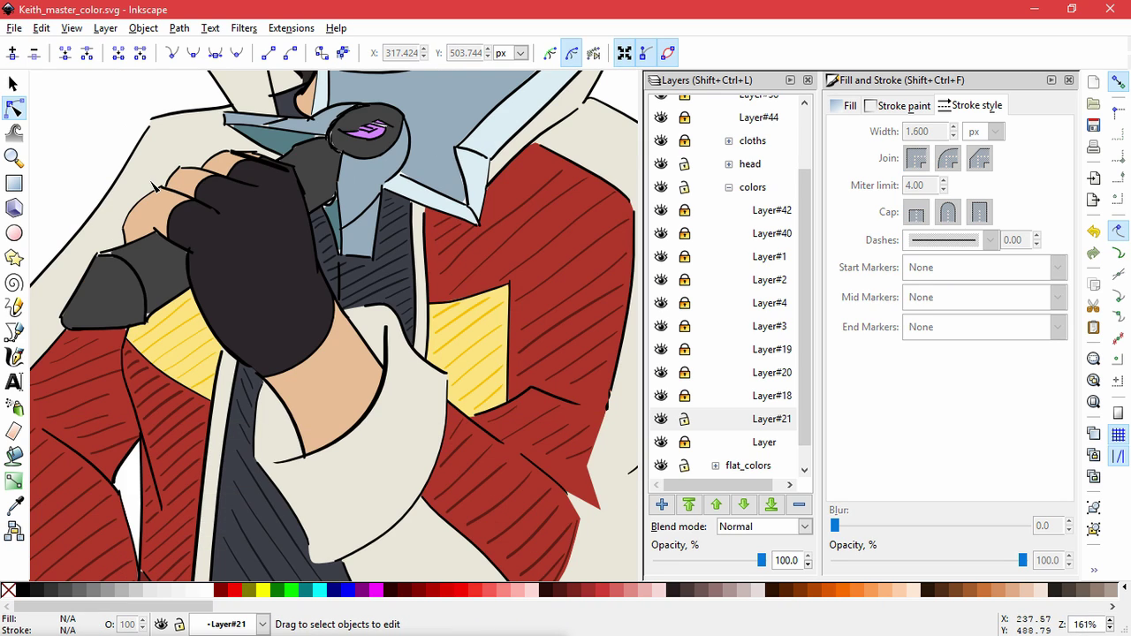
pyautogui.keyDown('ctrl'); pyautogui.scroll(2, 268, 240); pyautogui.keyUp('ctrl')
pyautogui.click(14, 332)
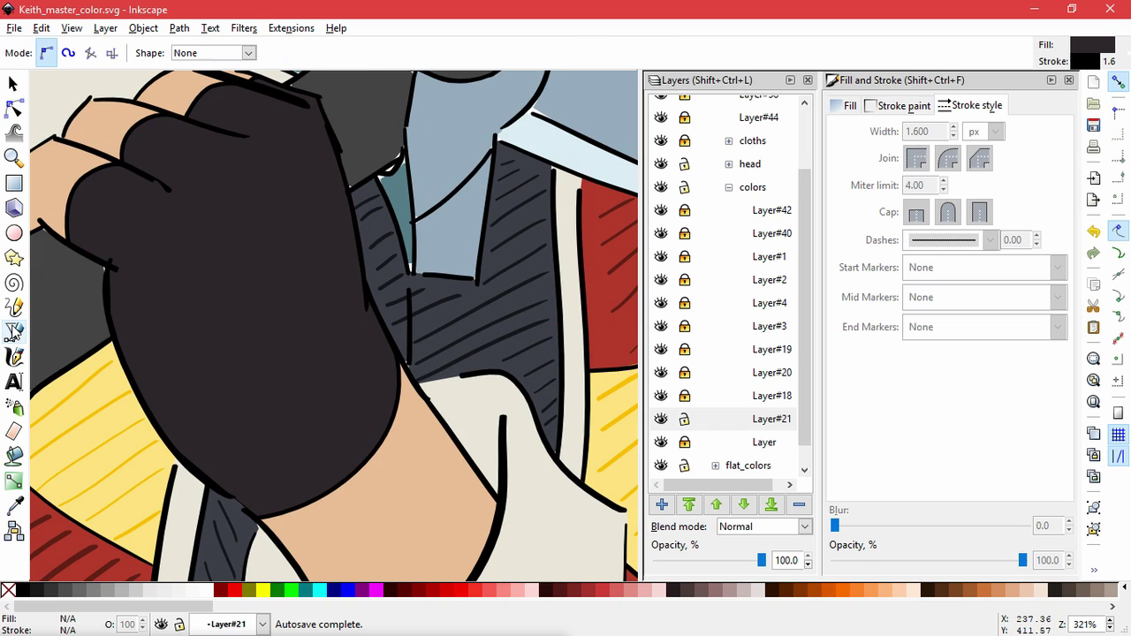
pyautogui.moveTo(210, 281); pyautogui.dragTo(213, 277)
pyautogui.moveTo(259, 232); pyautogui.dragTo(277, 225)
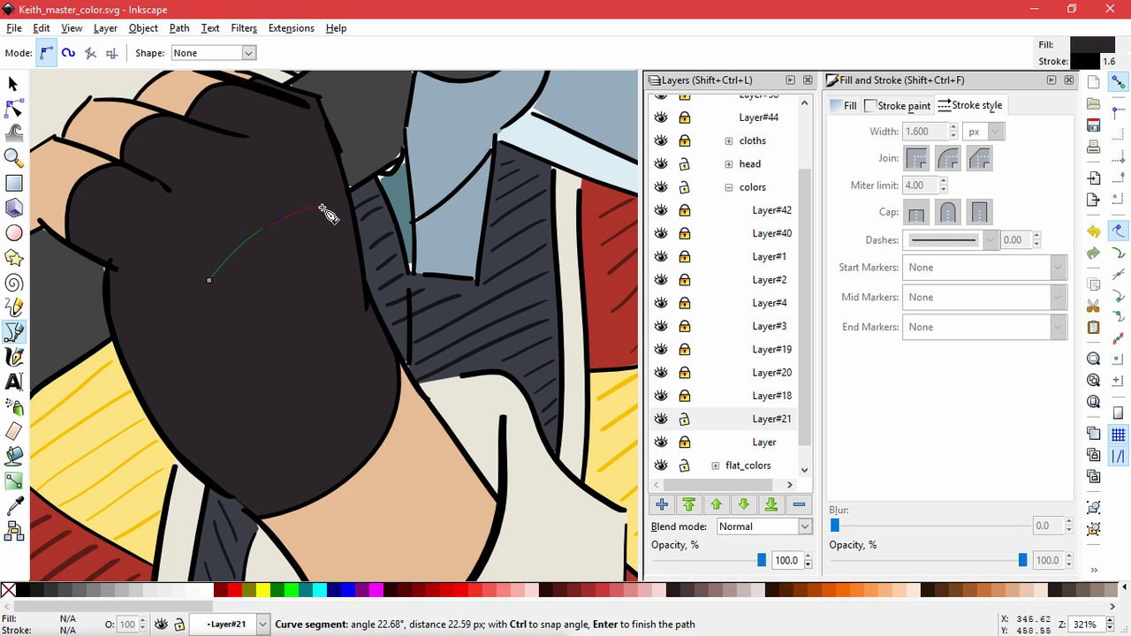
pyautogui.click(318, 207)
pyautogui.click(333, 257)
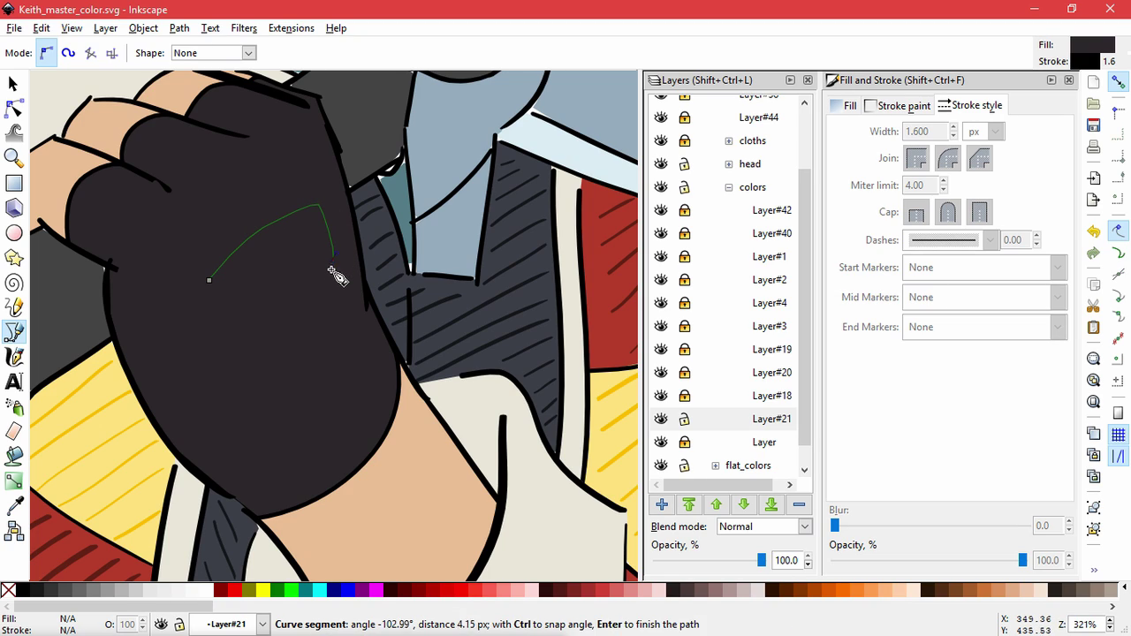
pyautogui.click(297, 309)
pyautogui.click(239, 340)
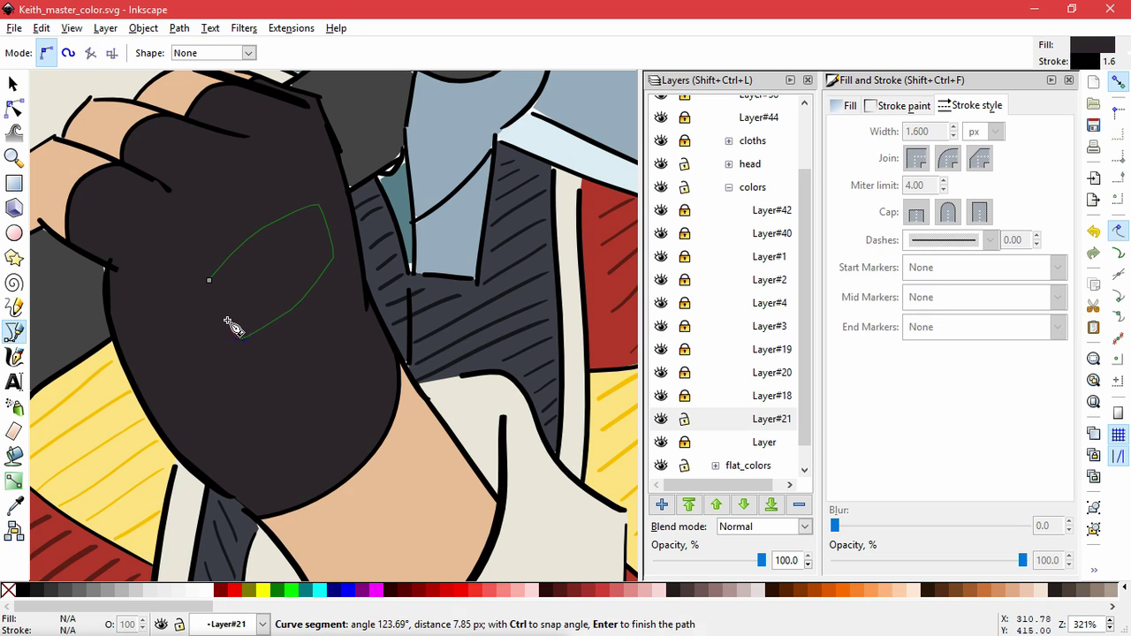
pyautogui.click(209, 280)
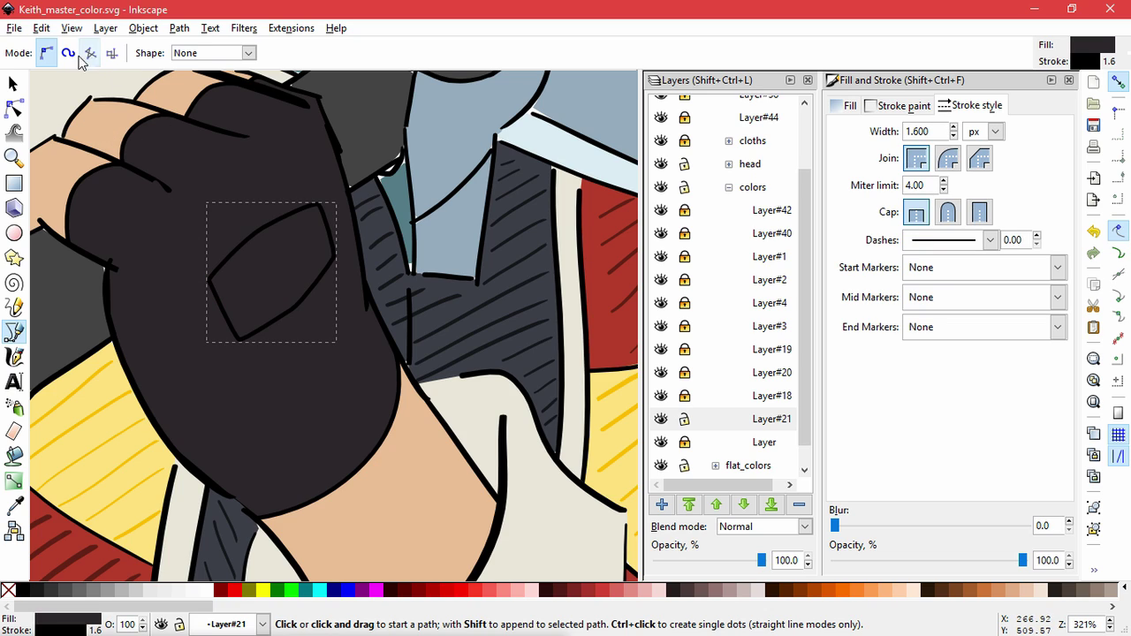
# Smooth the nodes of the glove opening and adjust their handles so its long edges and rounded end curve evenly.
pyautogui.click(13, 107)
pyautogui.press('Tab')
pyautogui.click(194, 53)
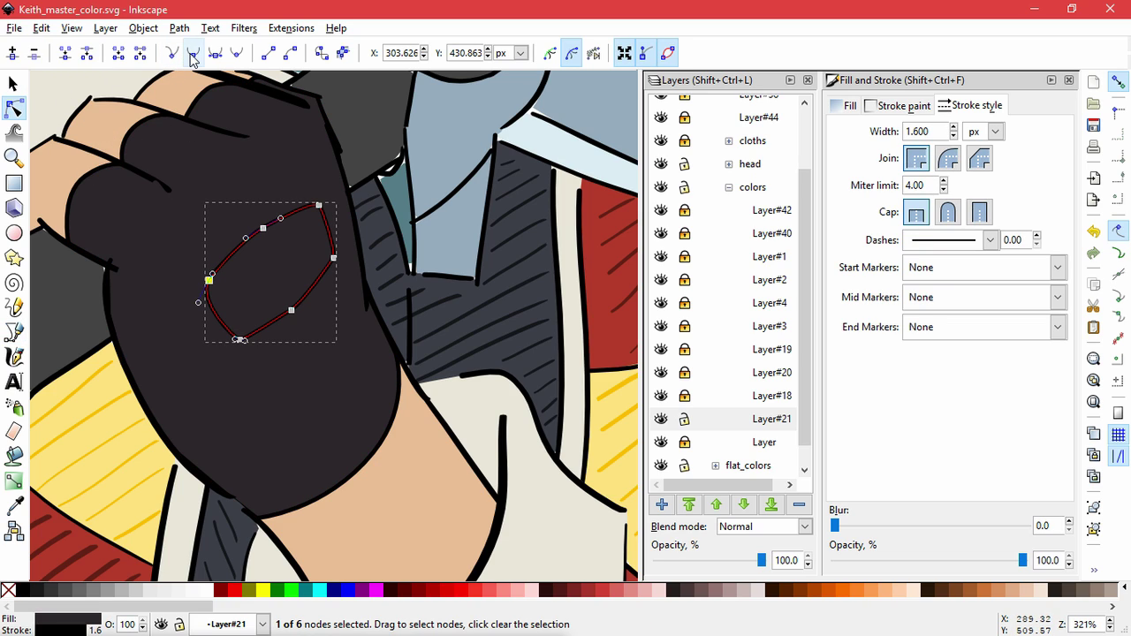
pyautogui.click(290, 310)
pyautogui.moveTo(281, 317); pyautogui.dragTo(278, 320)
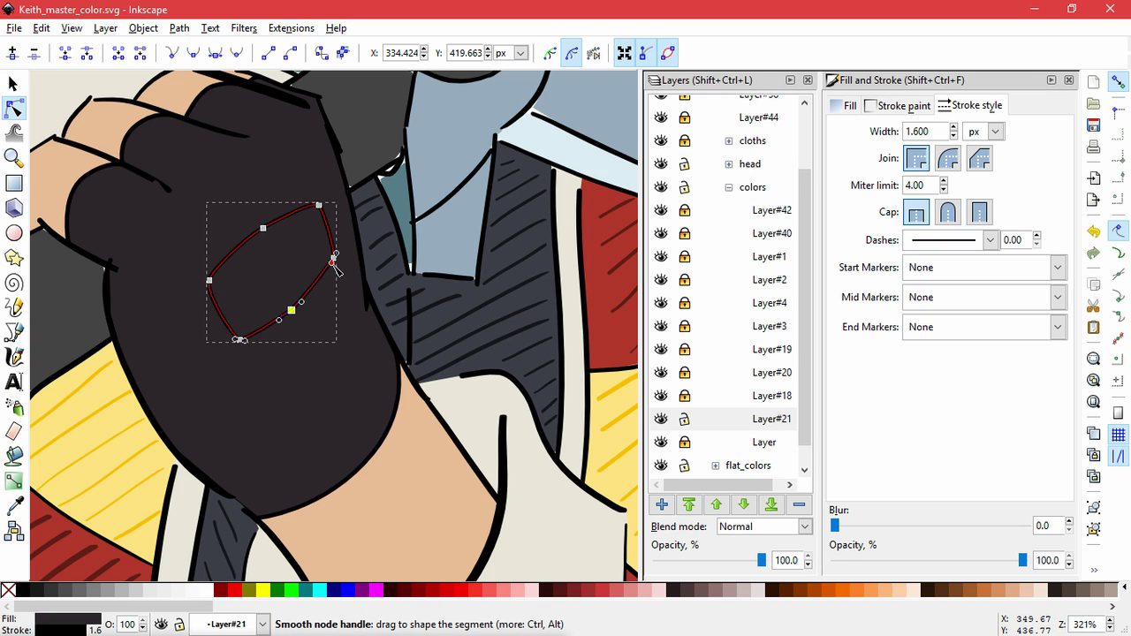
pyautogui.moveTo(334, 254); pyautogui.dragTo(334, 255)
pyautogui.click(262, 229)
pyautogui.moveTo(246, 237); pyautogui.dragTo(243, 245)
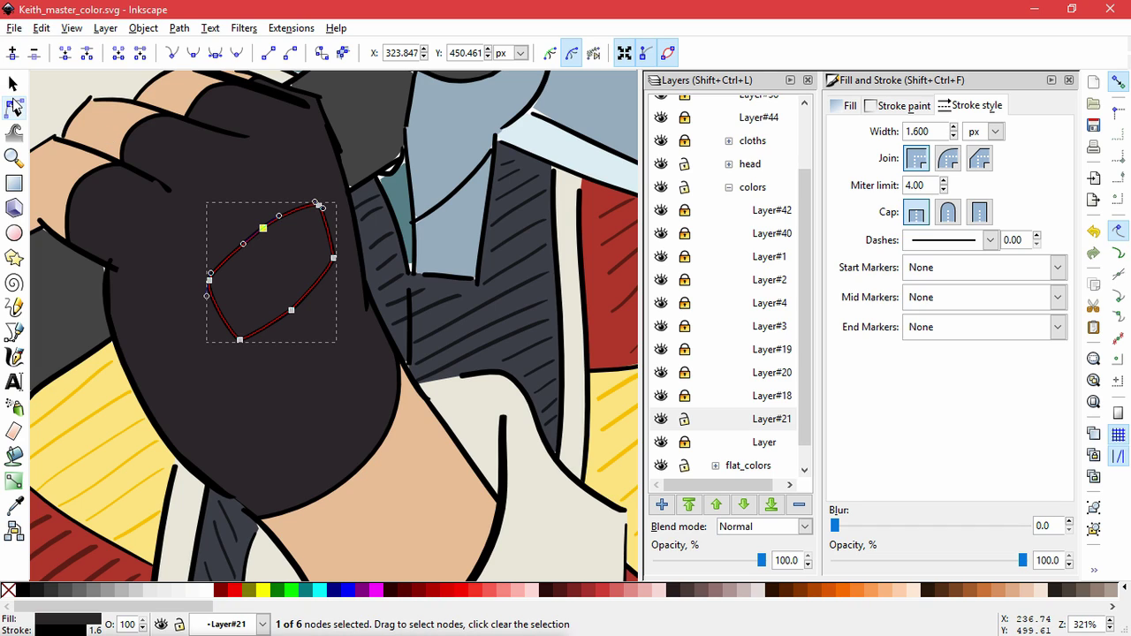
# Tilt the glove opening more steeply, stretch it to about 48 × 62 px and reposition it on the back of the hand.
pyautogui.click(13, 84)
pyautogui.moveTo(264, 348); pyautogui.dragTo(260, 346)
pyautogui.moveTo(298, 295); pyautogui.dragTo(307, 306)
pyautogui.moveTo(353, 278); pyautogui.dragTo(352, 268)
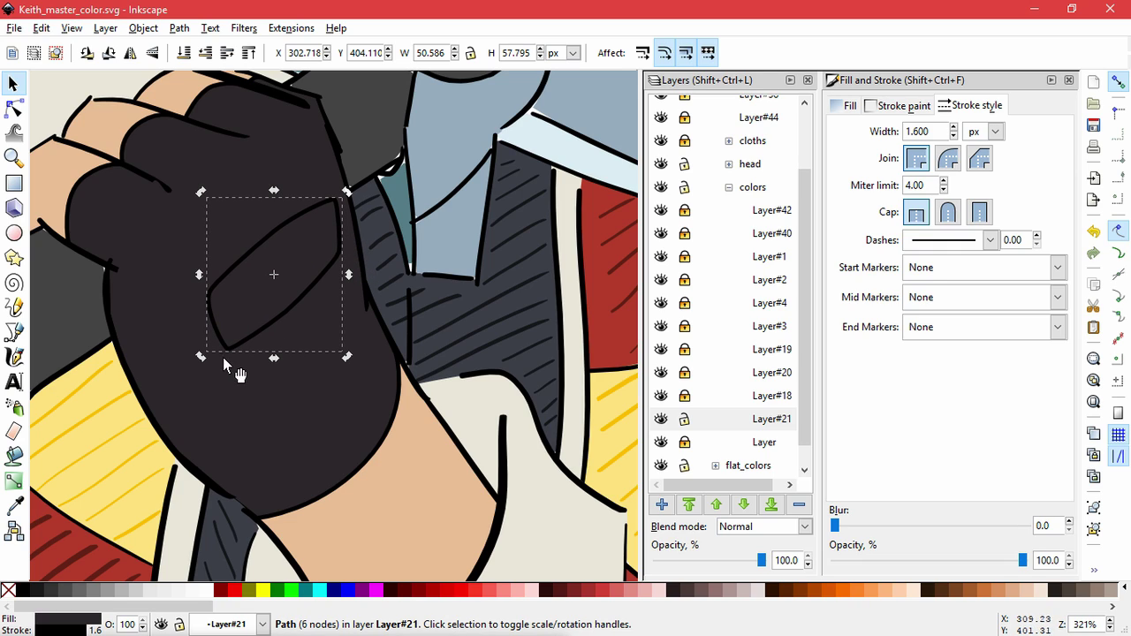
pyautogui.moveTo(223, 357); pyautogui.dragTo(216, 359)
pyautogui.moveTo(270, 326); pyautogui.dragTo(282, 327)
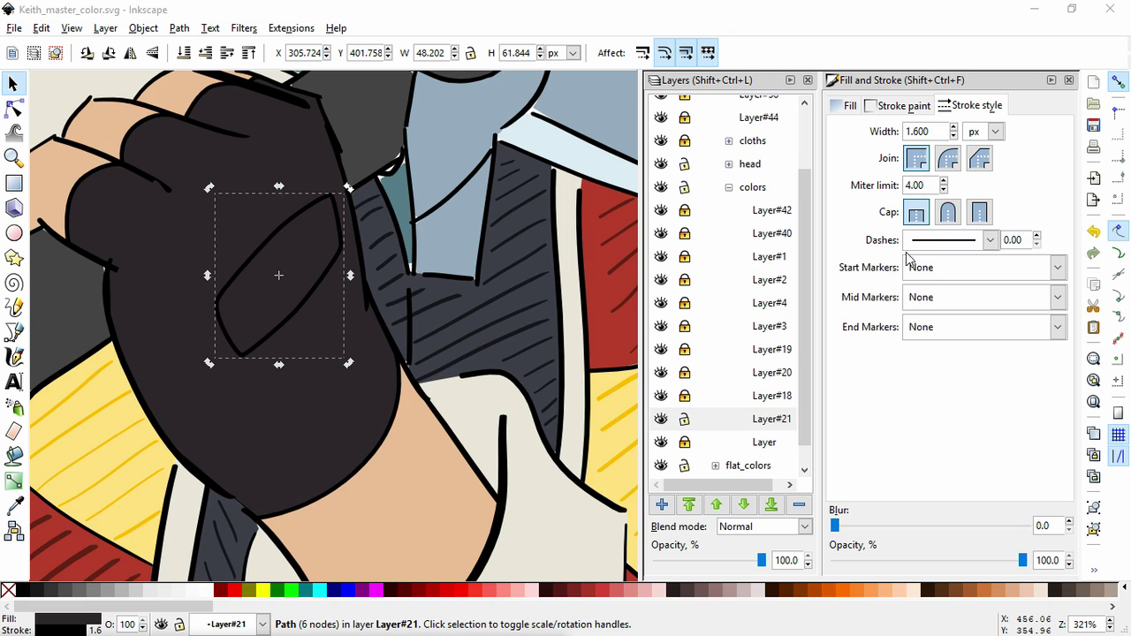
# Fill the glove opening with the skin colour E6BC96ff.
pyautogui.click(851, 105)
pyautogui.moveTo(1068, 487); pyautogui.dragTo(1012, 492)
pyautogui.write('E6BC96ff')
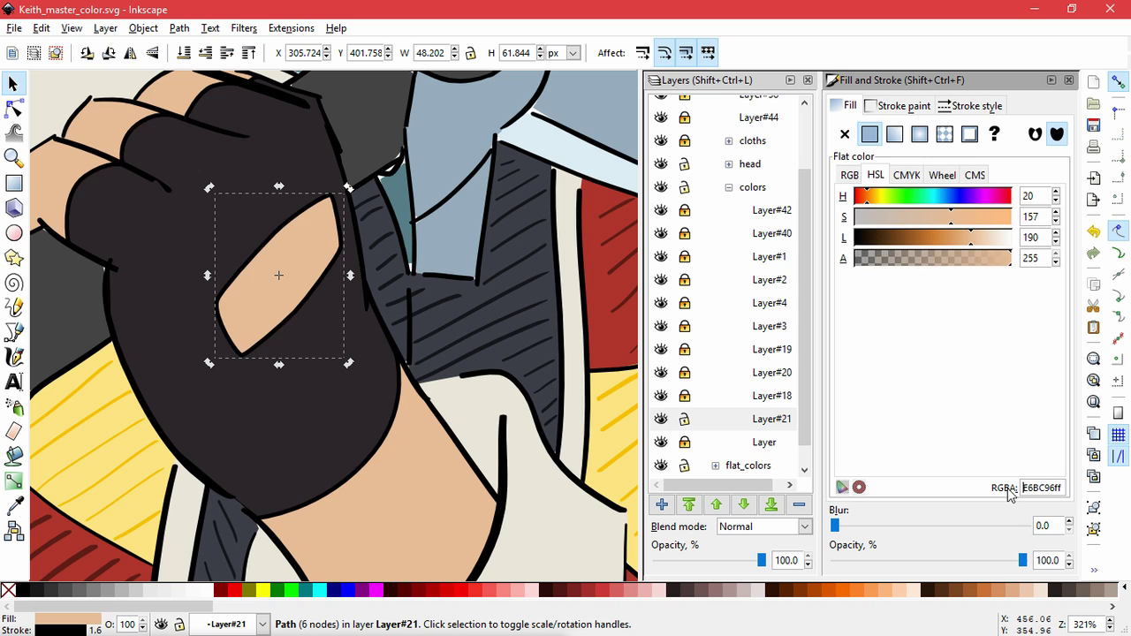
pyautogui.click(14, 107)
pyautogui.click(405, 472)
pyautogui.scroll(-5, 405, 471)
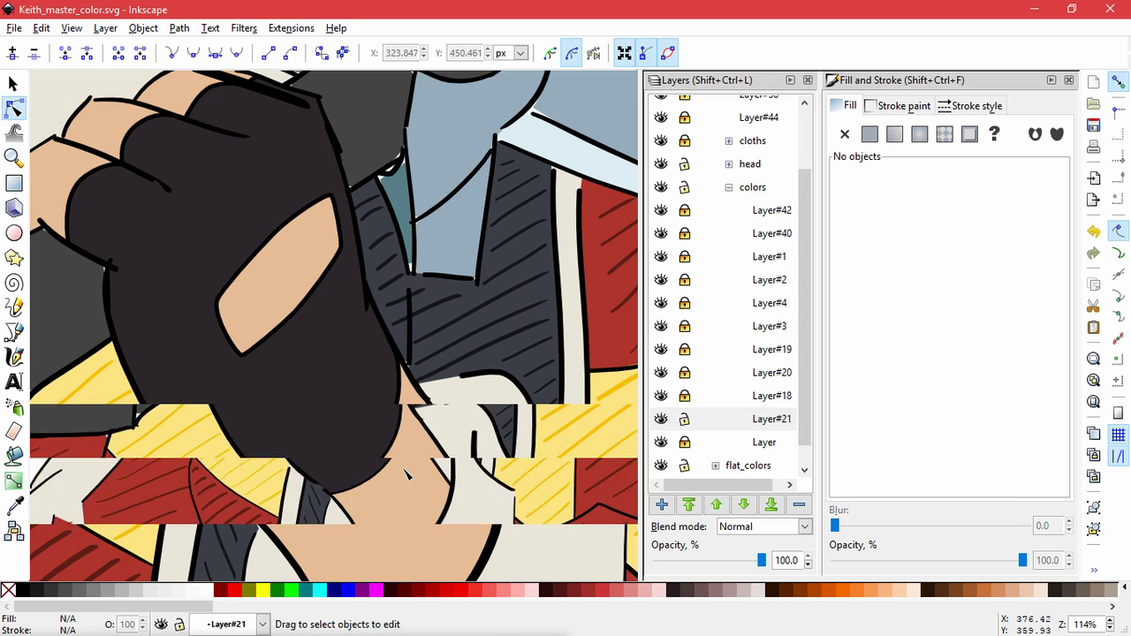
pyautogui.scroll(4, 405, 471)
pyautogui.scroll(2, 361, 399)
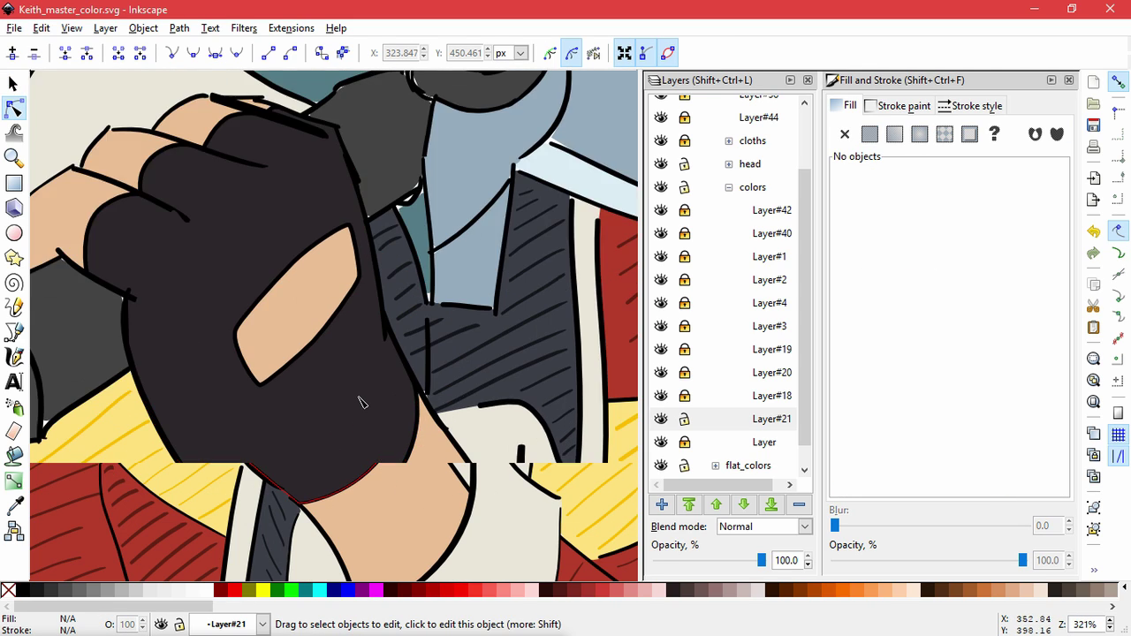
# Shrink the skin-coloured glove opening to about 37 × 55 px and shift it slightly towards the glove's knuckle edge.
pyautogui.press('s')
pyautogui.click(316, 334)
pyautogui.scroll(-3, 367, 423)
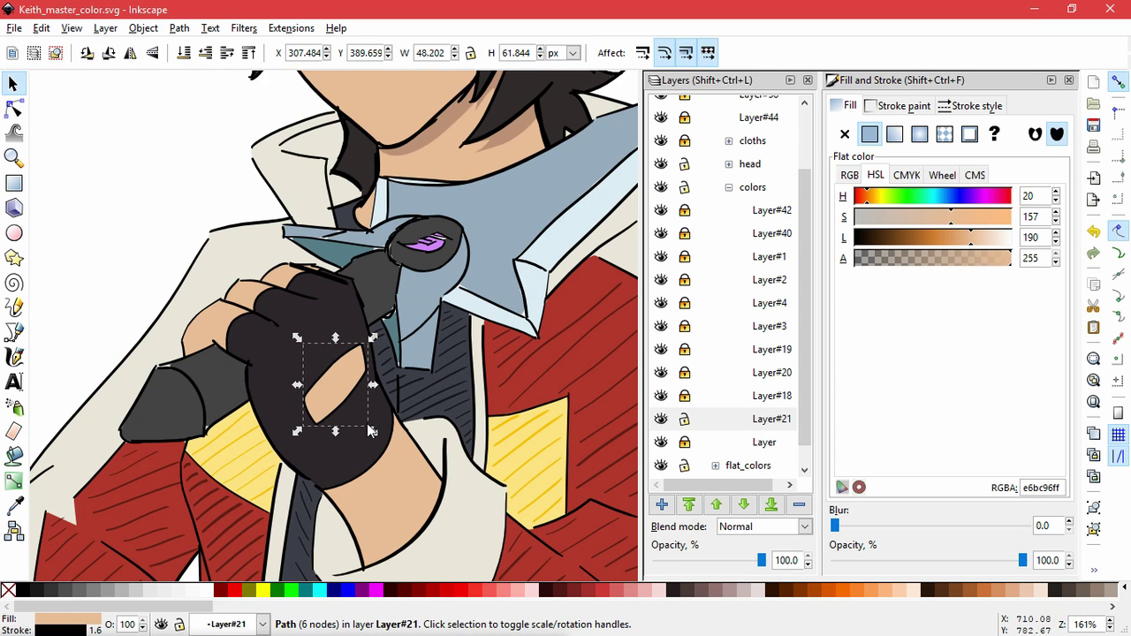
pyautogui.moveTo(300, 384); pyautogui.dragTo(350, 338)
pyautogui.click(337, 382)
pyautogui.click(407, 512)
pyautogui.scroll(-4, 394, 501)
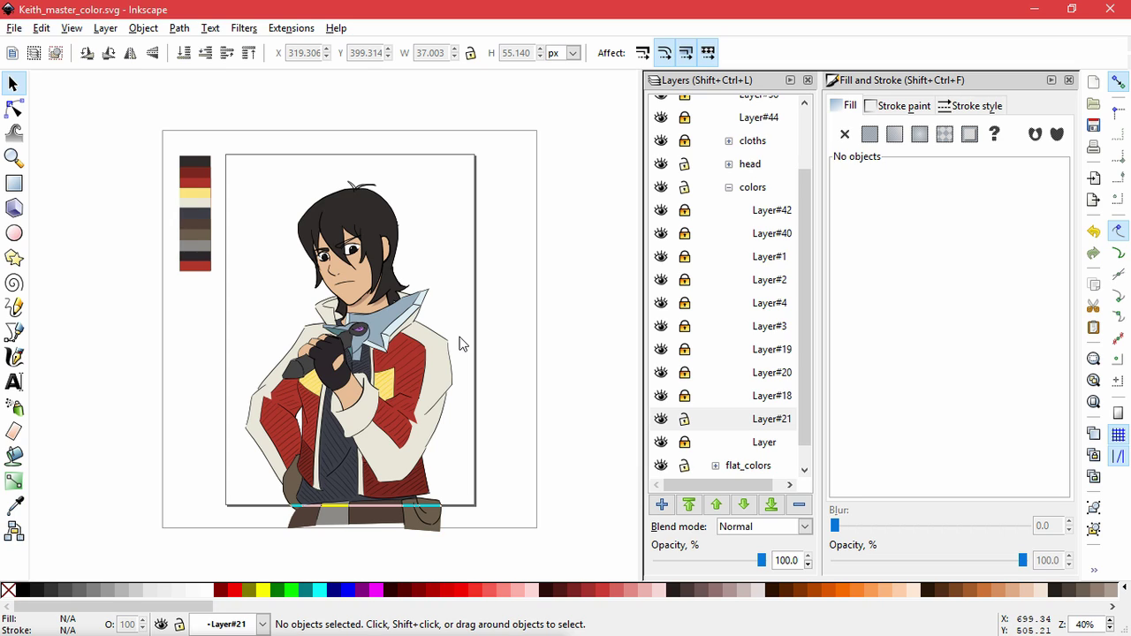
# Lock Layer#21, hide the hair colour on Layer#1 and unlock Layer#40 with the hair's hatch lines.
pyautogui.scroll(1, 459, 344)
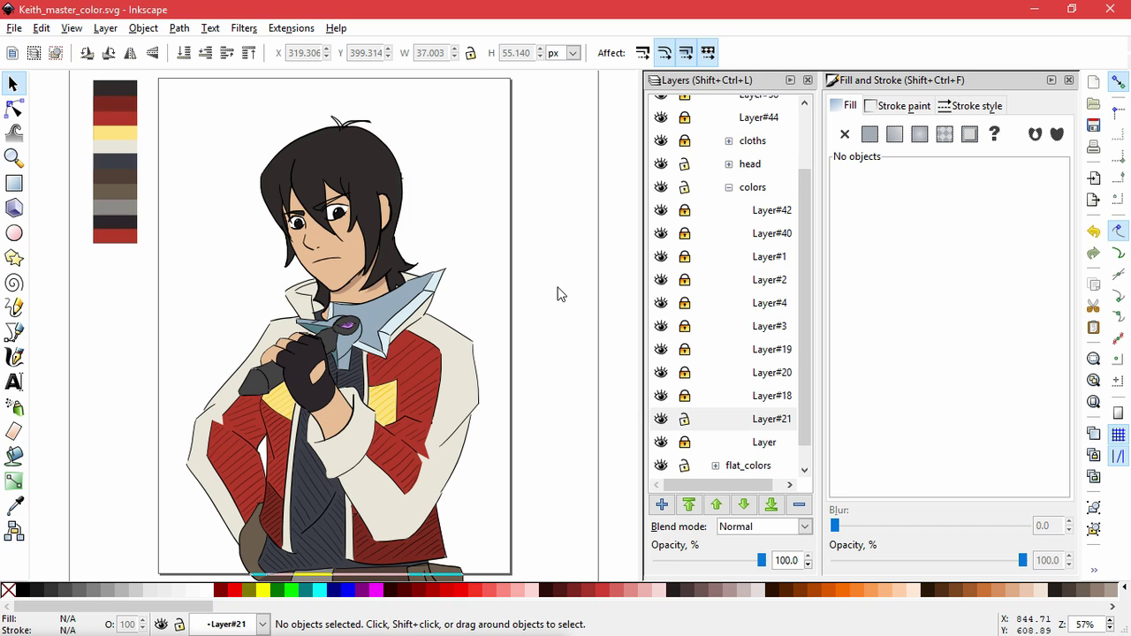
pyautogui.keyDown('ctrl'); pyautogui.scroll(3, 344, 155); pyautogui.keyUp('ctrl')
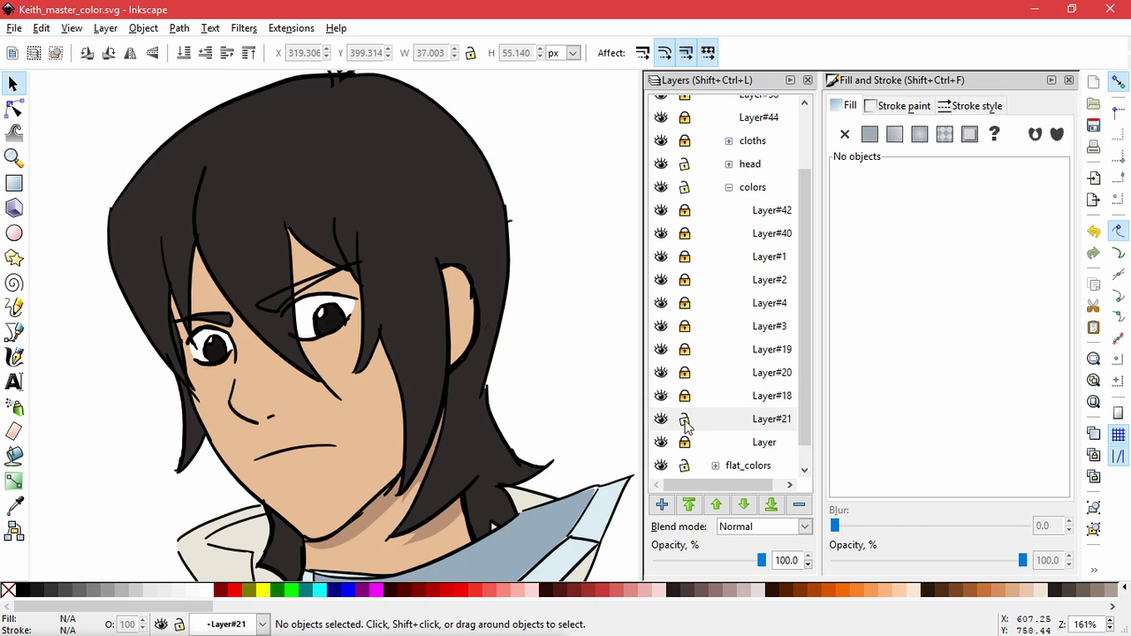
pyautogui.click(685, 419)
pyautogui.click(660, 255)
pyautogui.click(659, 251)
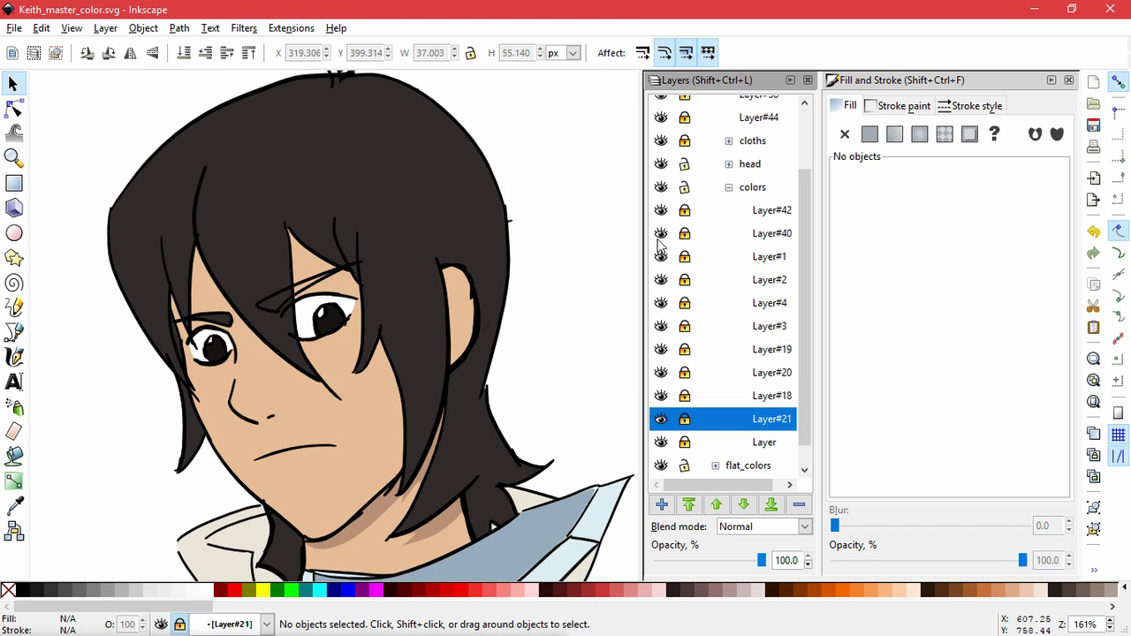
pyautogui.click(661, 257)
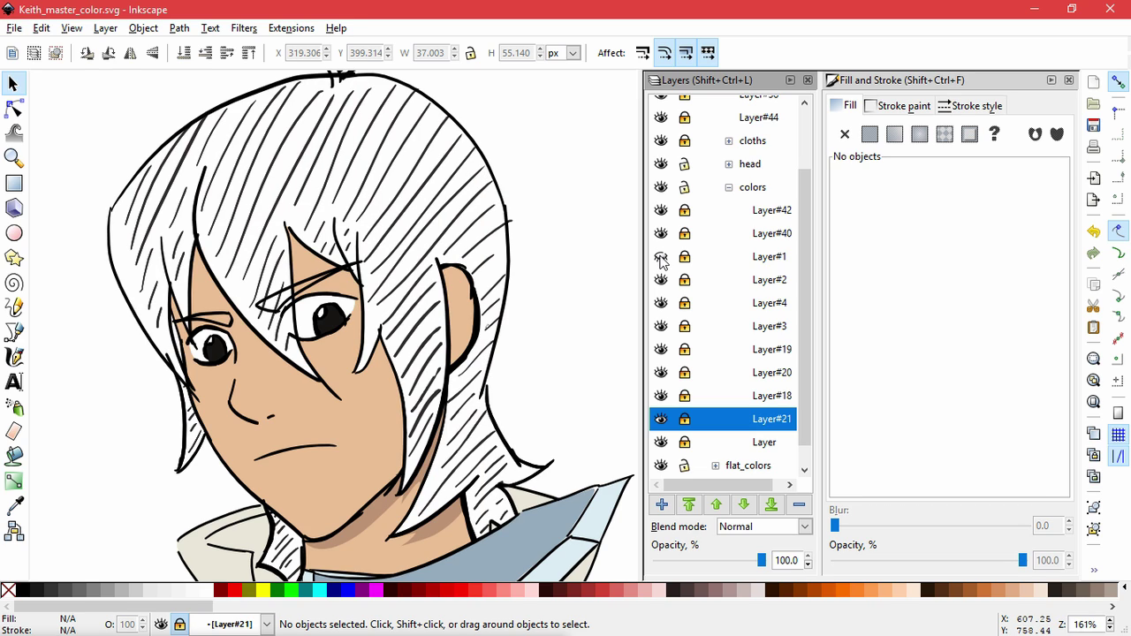
pyautogui.click(684, 234)
pyautogui.click(487, 235)
pyautogui.scroll(-3, 563, 299)
pyautogui.click(570, 303)
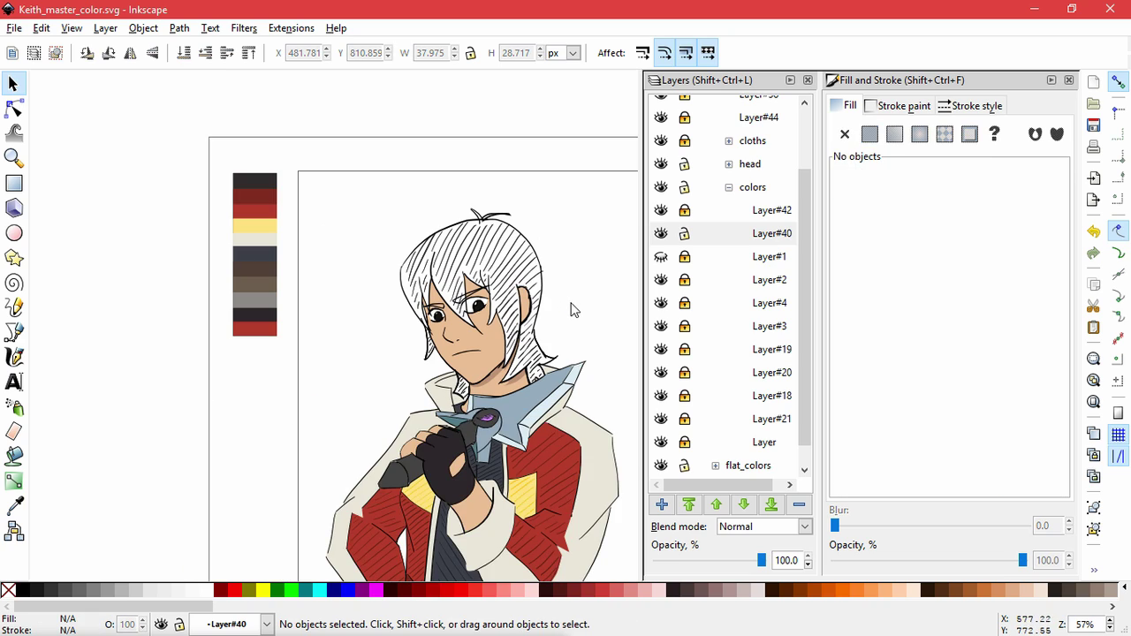
# Try moving the hair's hatch lines aside, undo it, and try lightening their fill to a lightness of 122.
pyautogui.moveTo(378, 189); pyautogui.dragTo(566, 417)
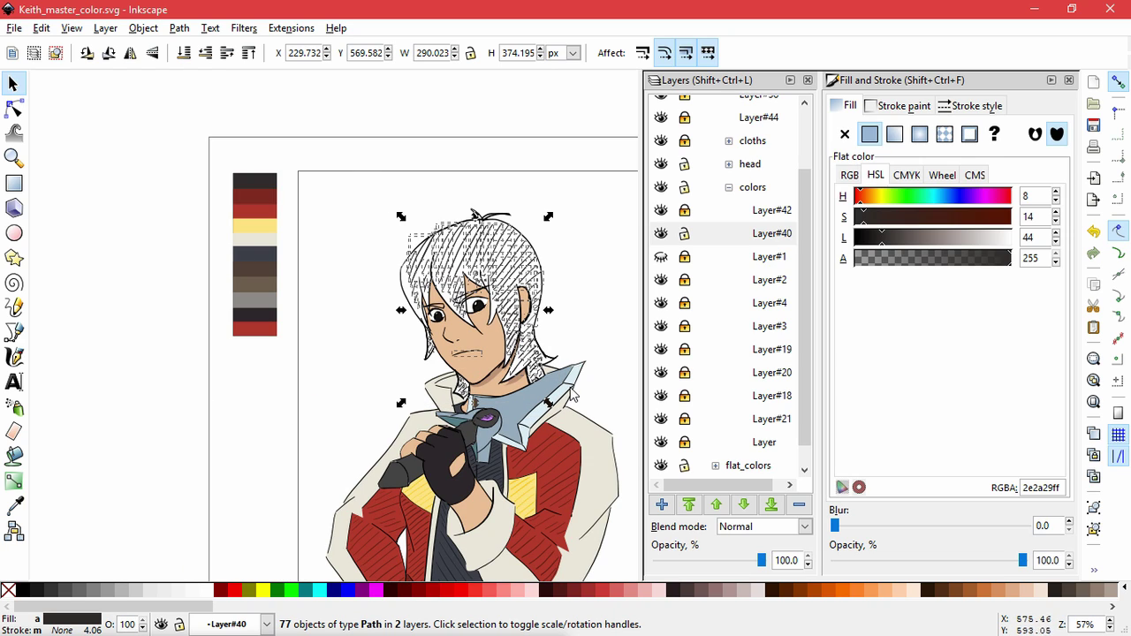
pyautogui.moveTo(535, 357); pyautogui.dragTo(602, 300)
pyautogui.hotkey('ctrl', 'z')
pyautogui.scroll(3, 579, 360)
pyautogui.scroll(-4, 563, 321)
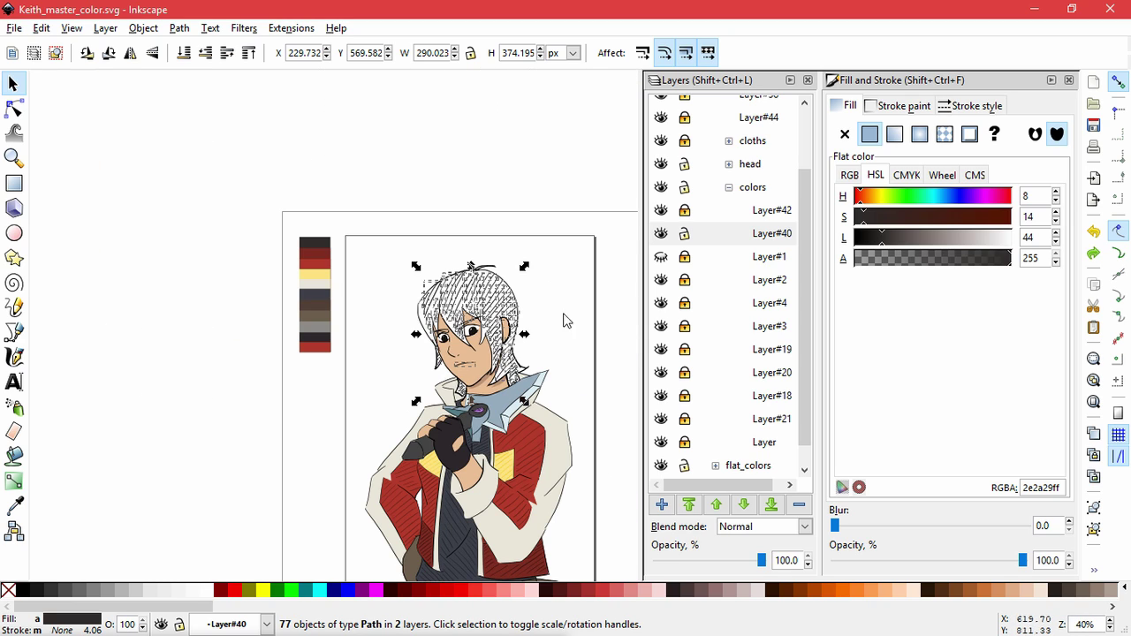
pyautogui.scroll(2, 552, 309)
pyautogui.click(930, 237)
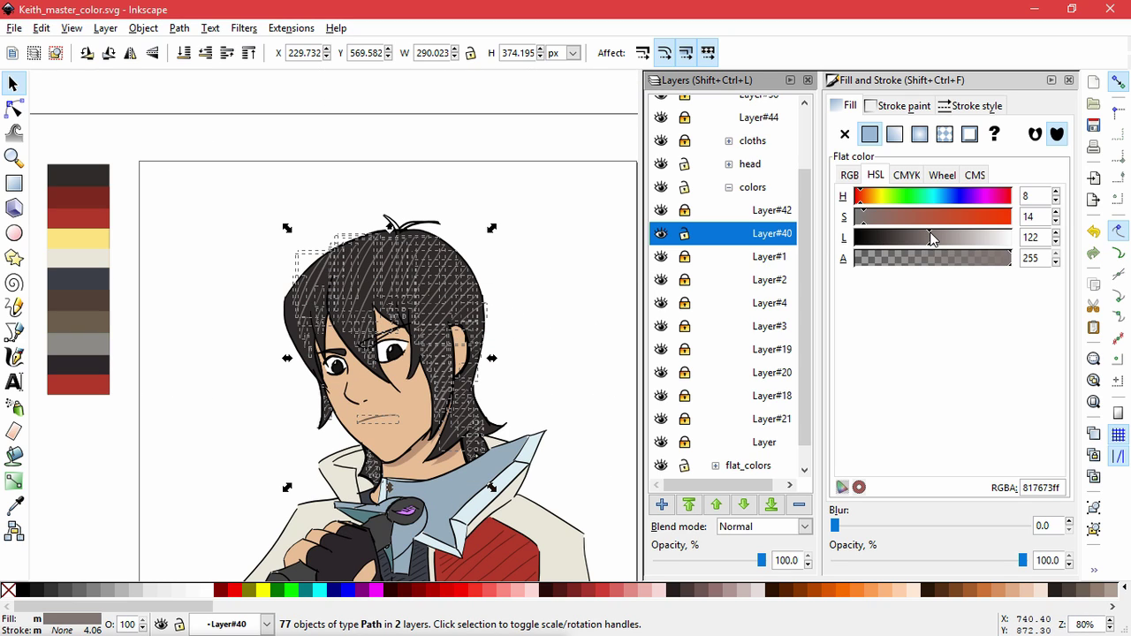
pyautogui.click(556, 398)
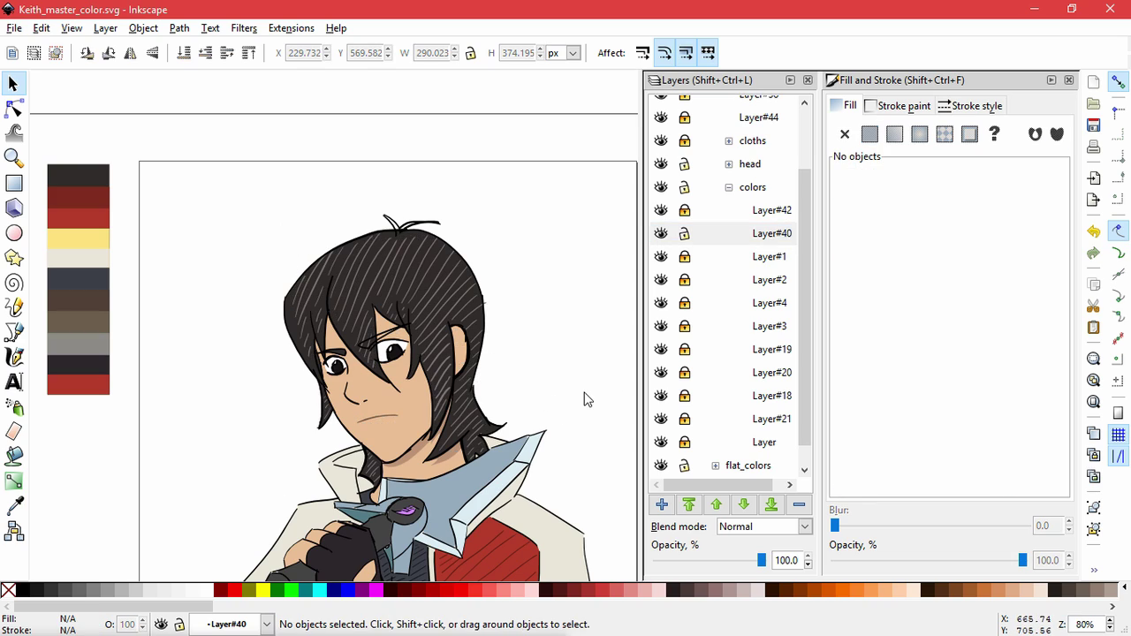
# Select the hair's hatch lines without the mouth line and lower their fill lightness to nearly black.
pyautogui.moveTo(220, 189); pyautogui.dragTo(546, 527)
pyautogui.keyDown('shift'); pyautogui.click(381, 419); pyautogui.keyUp('shift')
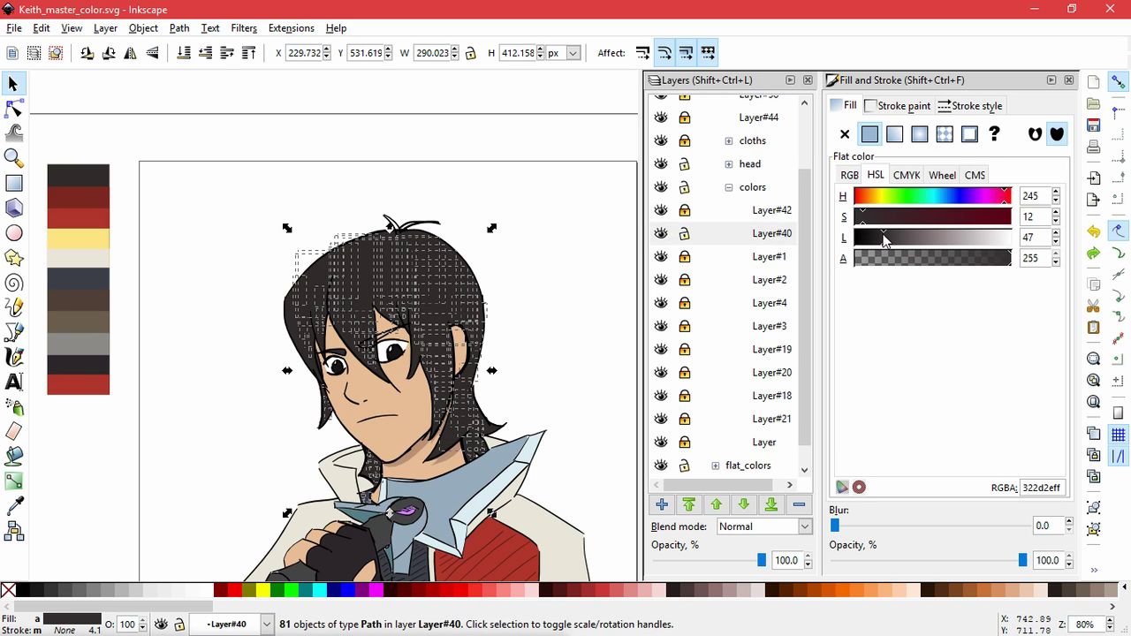
pyautogui.moveTo(883, 241); pyautogui.dragTo(865, 237)
pyautogui.click(471, 253)
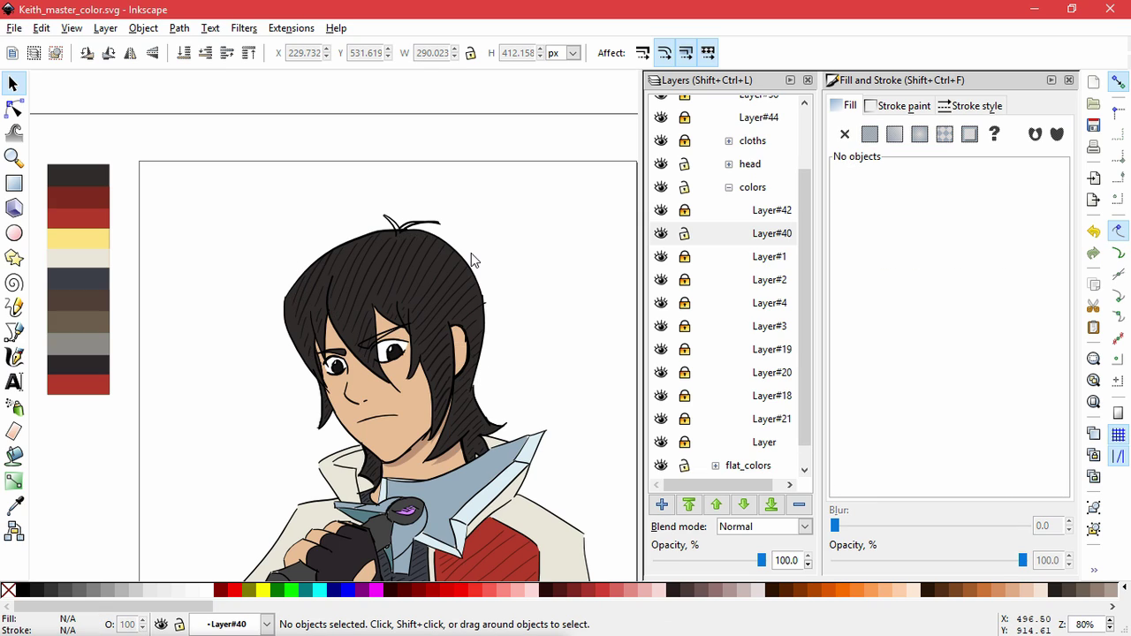
# Lock Layer#40, make sure Layer#1 is shown and unlocked, and select its flat hair colour shape.
pyautogui.click(683, 234)
pyautogui.click(661, 255)
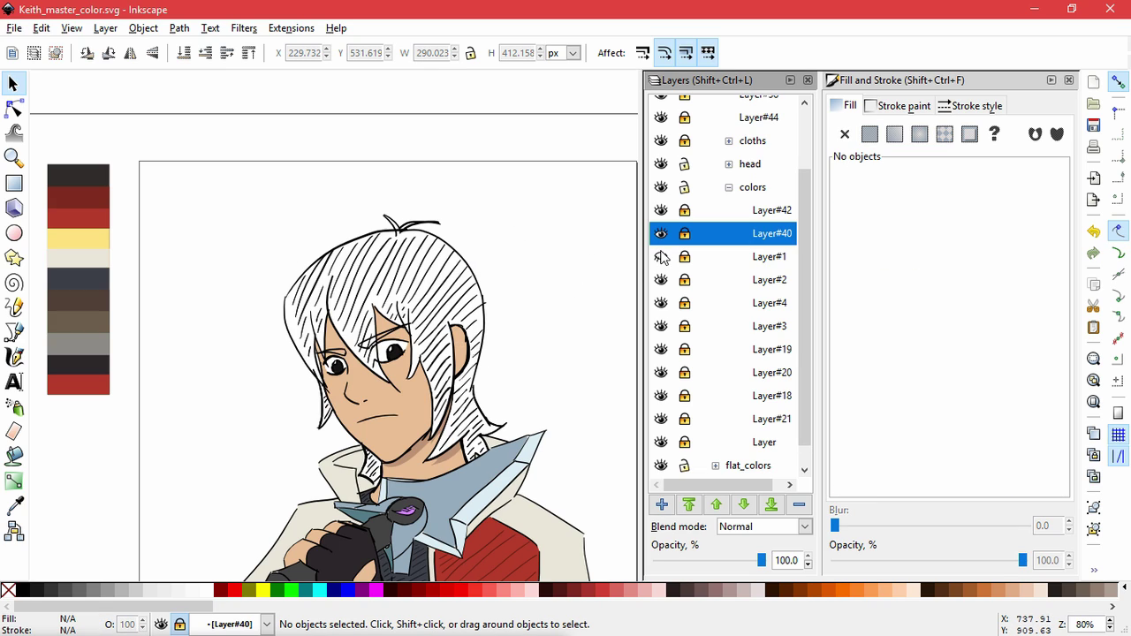
pyautogui.click(661, 256)
pyautogui.click(683, 256)
pyautogui.click(375, 262)
pyautogui.click(376, 265)
pyautogui.scroll(3, 403, 250)
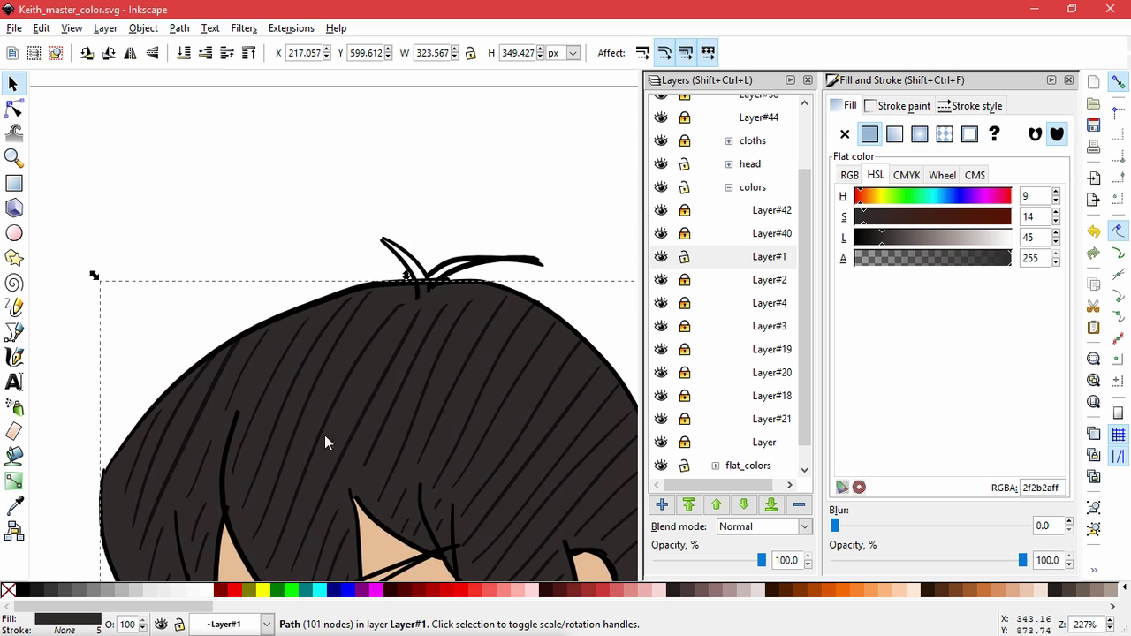
# Bucket-fill the two stray hair strands on top of the head with the hair colour and no stroke.
pyautogui.click(14, 506)
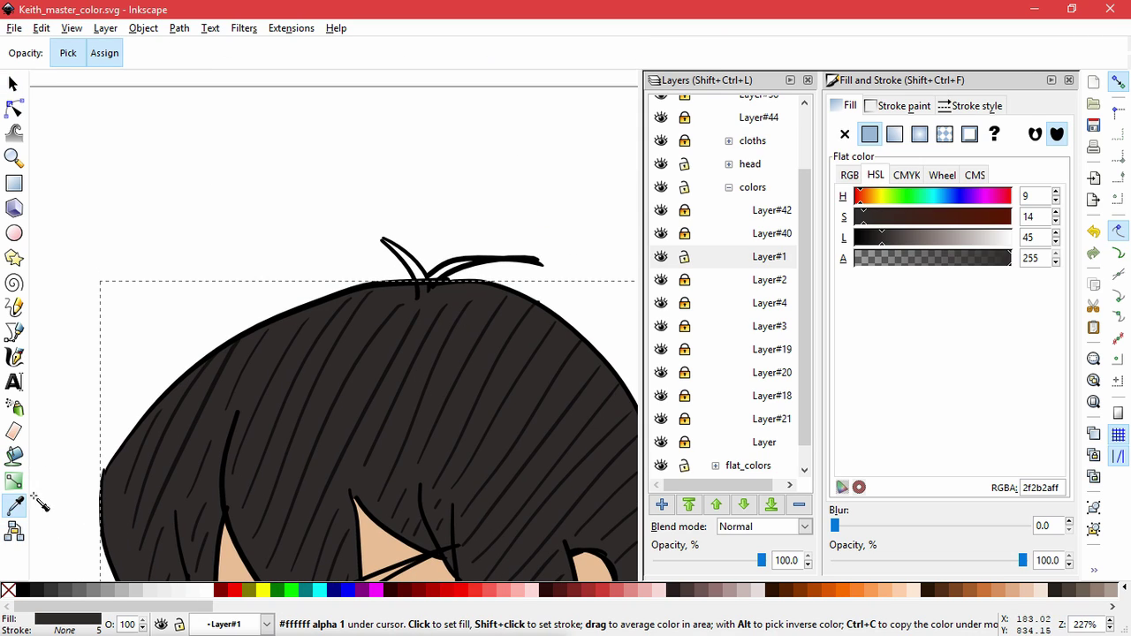
pyautogui.click(14, 456)
pyautogui.scroll(5, 428, 259)
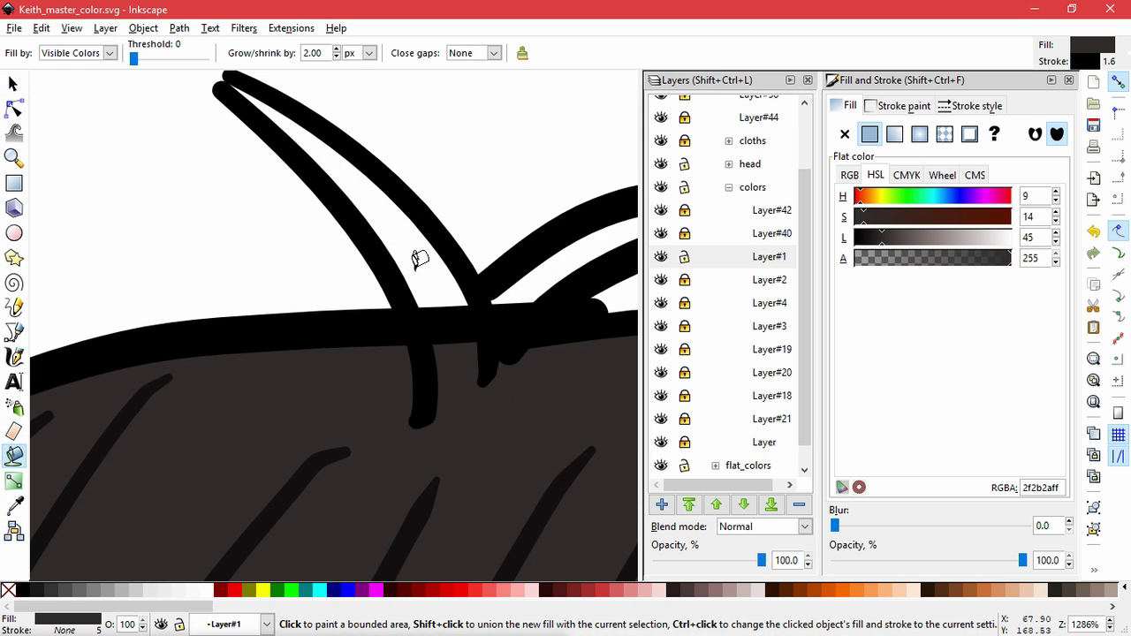
pyautogui.click(419, 255)
pyautogui.click(901, 106)
pyautogui.click(845, 134)
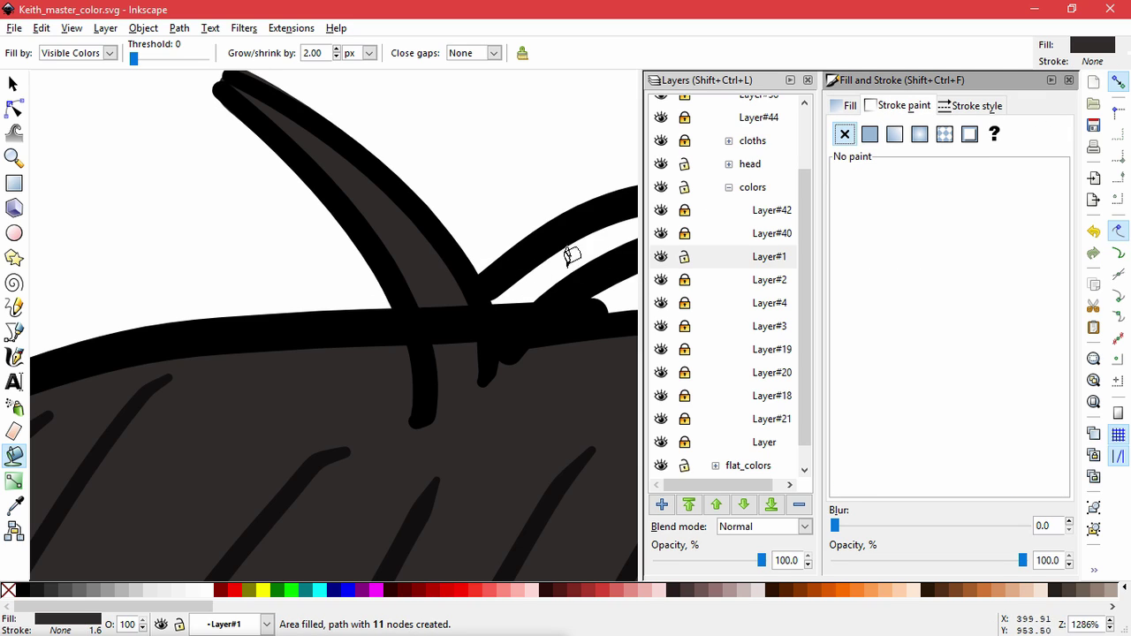
pyautogui.click(530, 265)
# Deselect the filled strands and save the drawing.
pyautogui.click(15, 108)
pyautogui.click(285, 245)
pyautogui.scroll(-11, 285, 244)
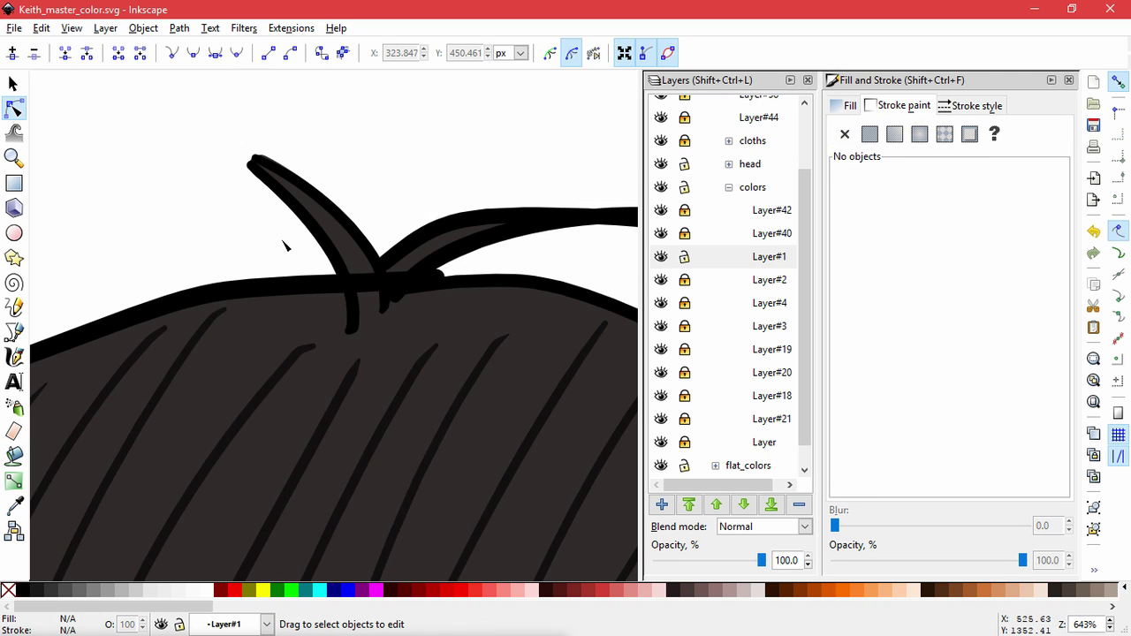
pyautogui.scroll(2, 360, 298)
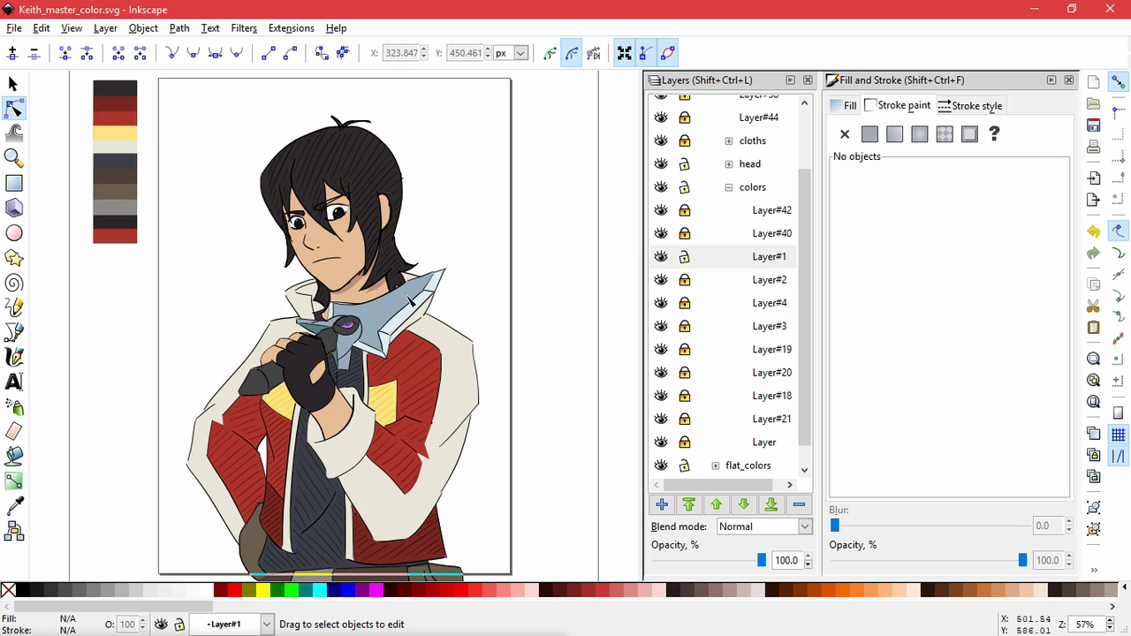
pyautogui.hotkey('ctrl', 's')
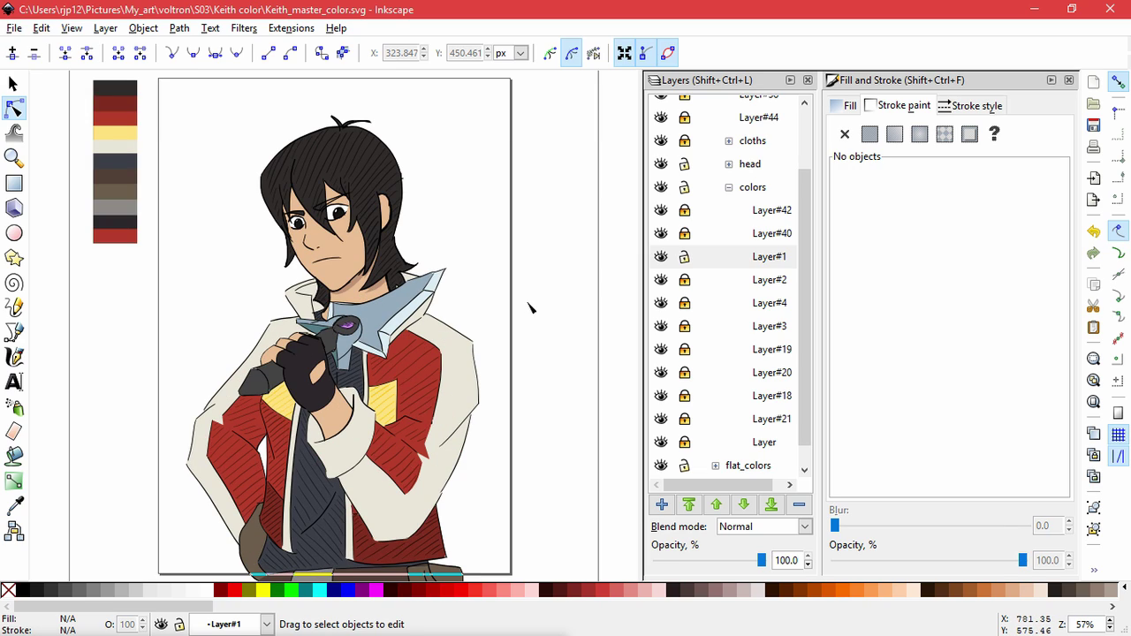